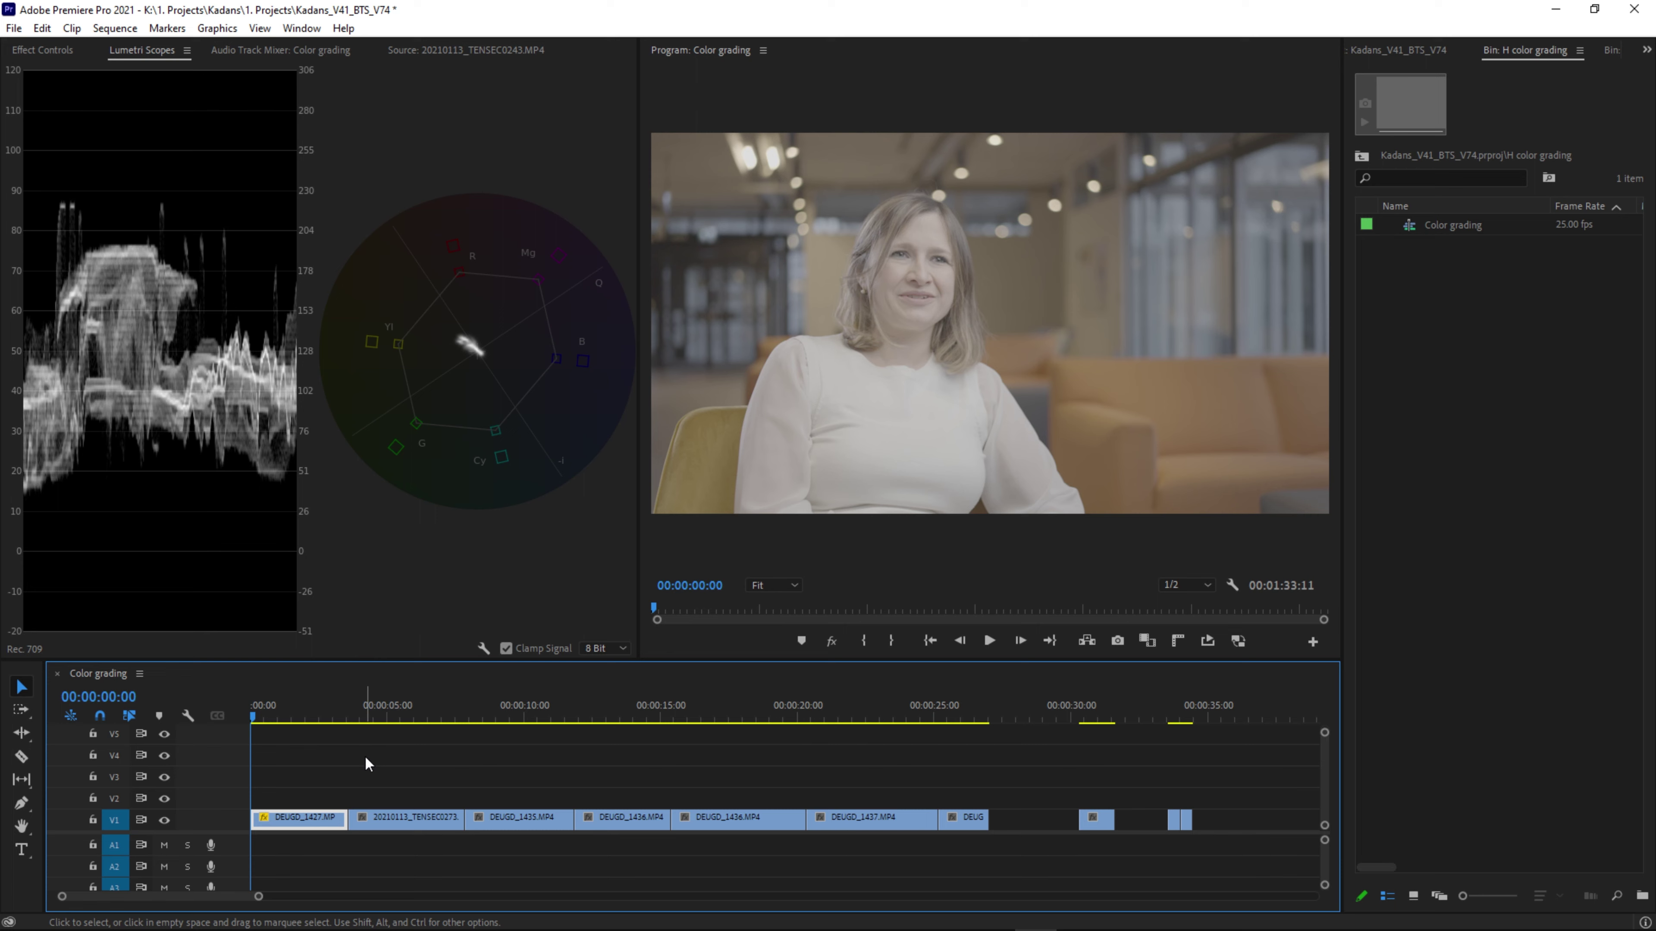
# Step through the sequence's edit points, play part of the last interview clip, and return to the start.
pyautogui.press('Down')
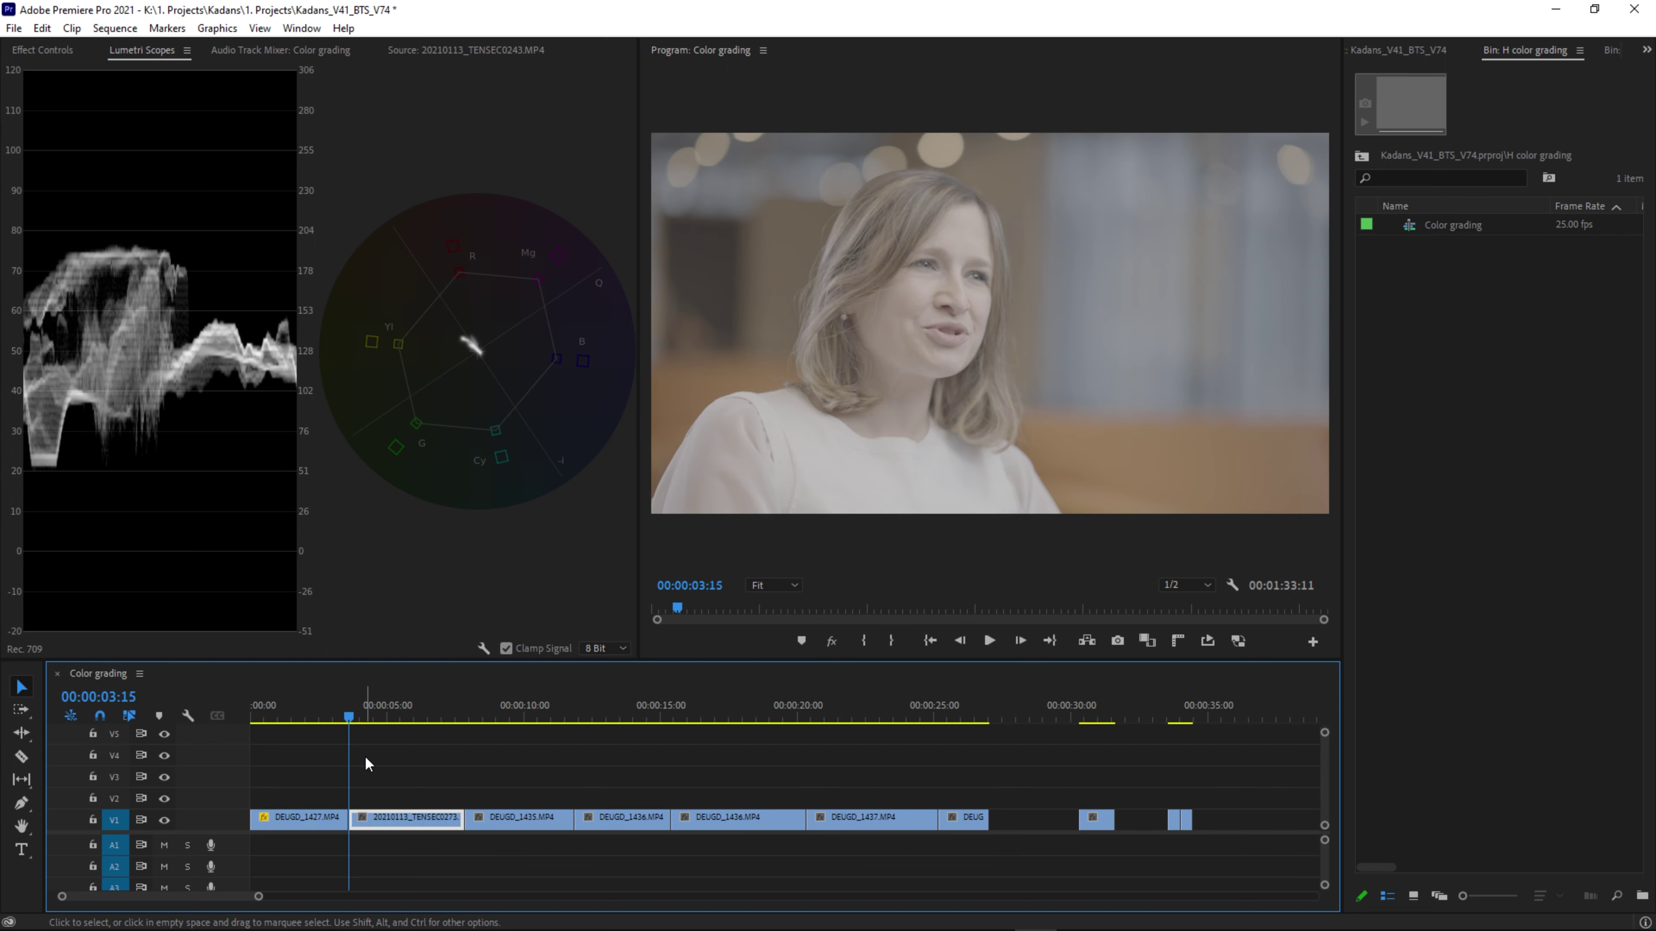
pyautogui.press('Down')
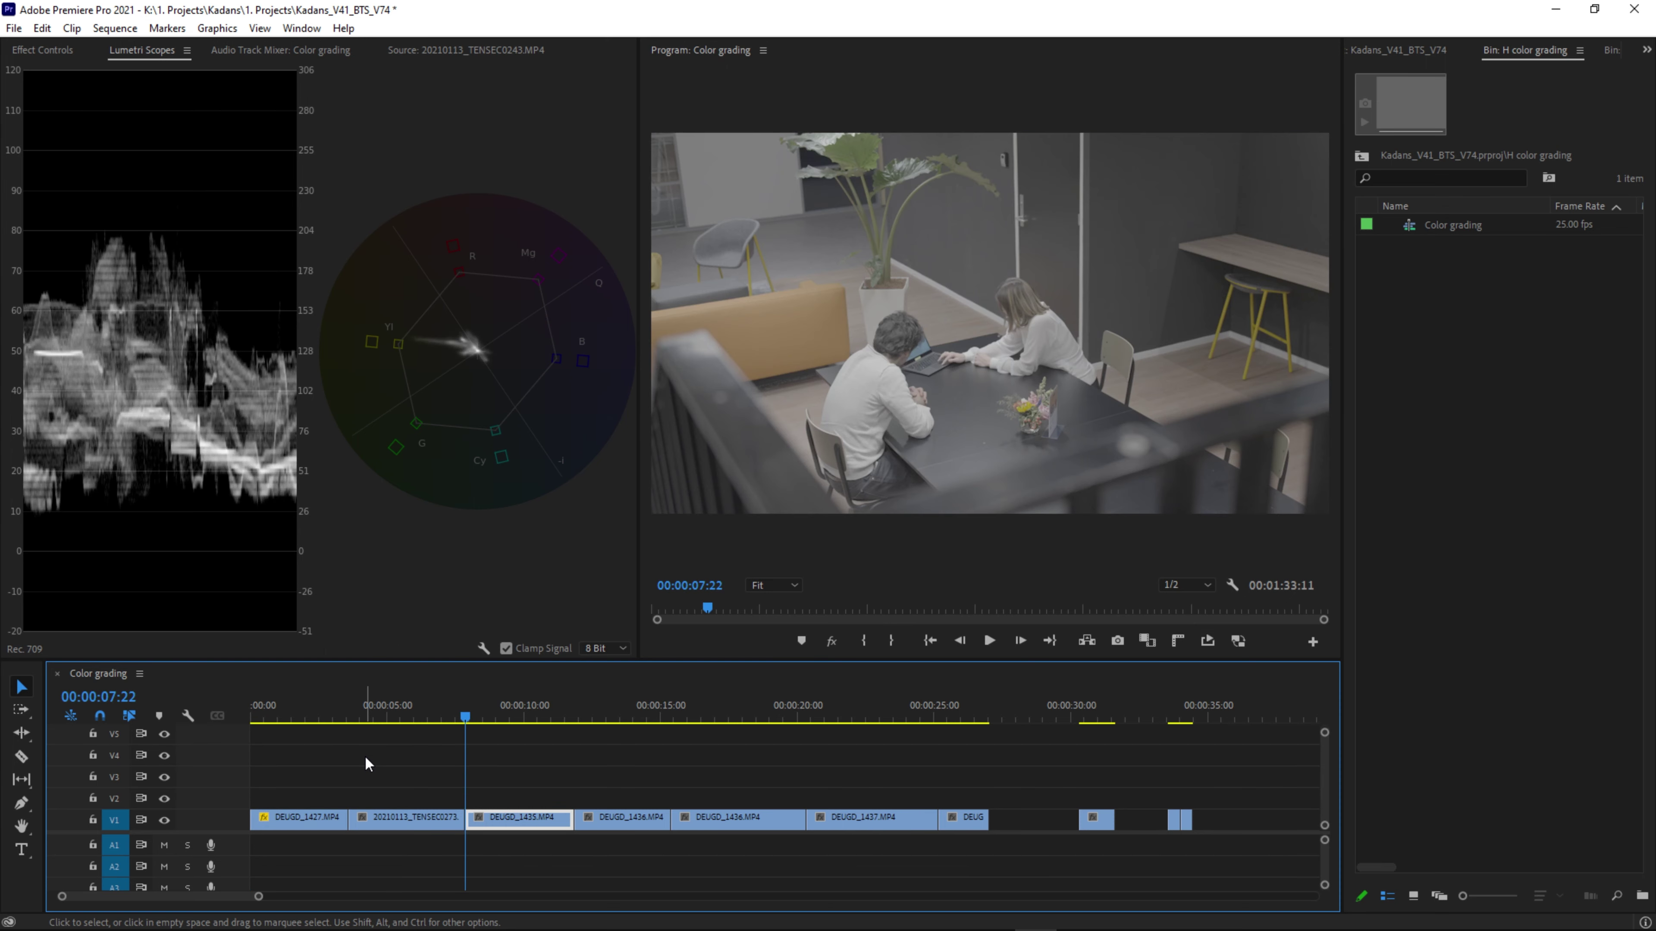
pyautogui.press('Down')
pyautogui.press('Down')
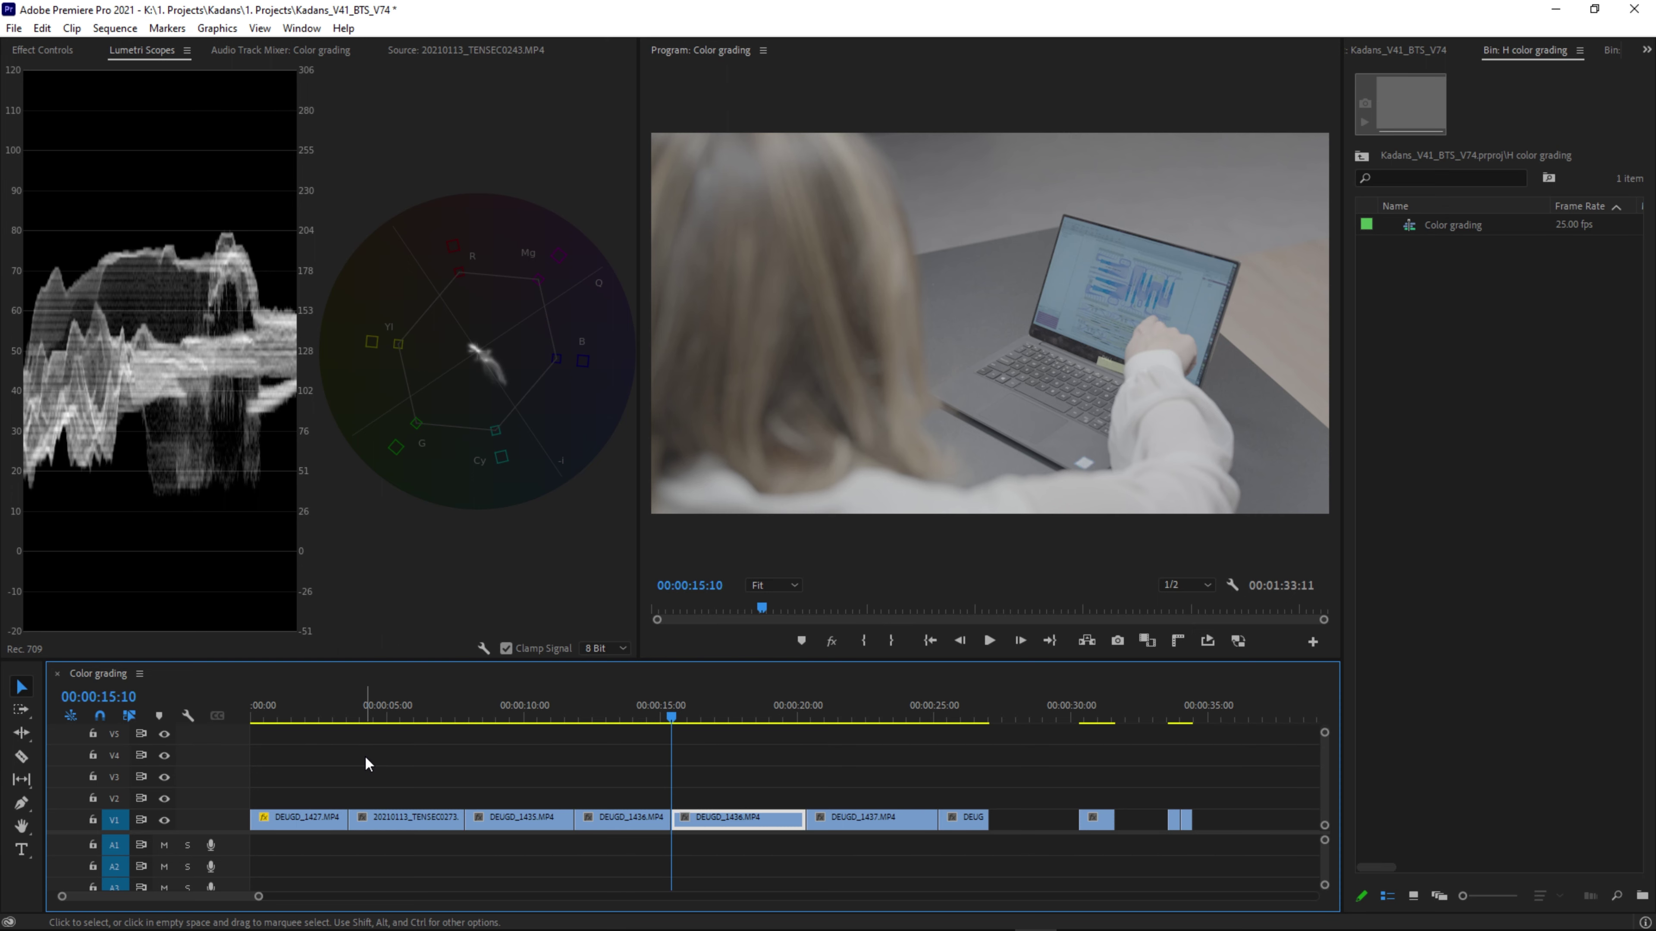
pyautogui.press('Down')
pyautogui.press('Down')
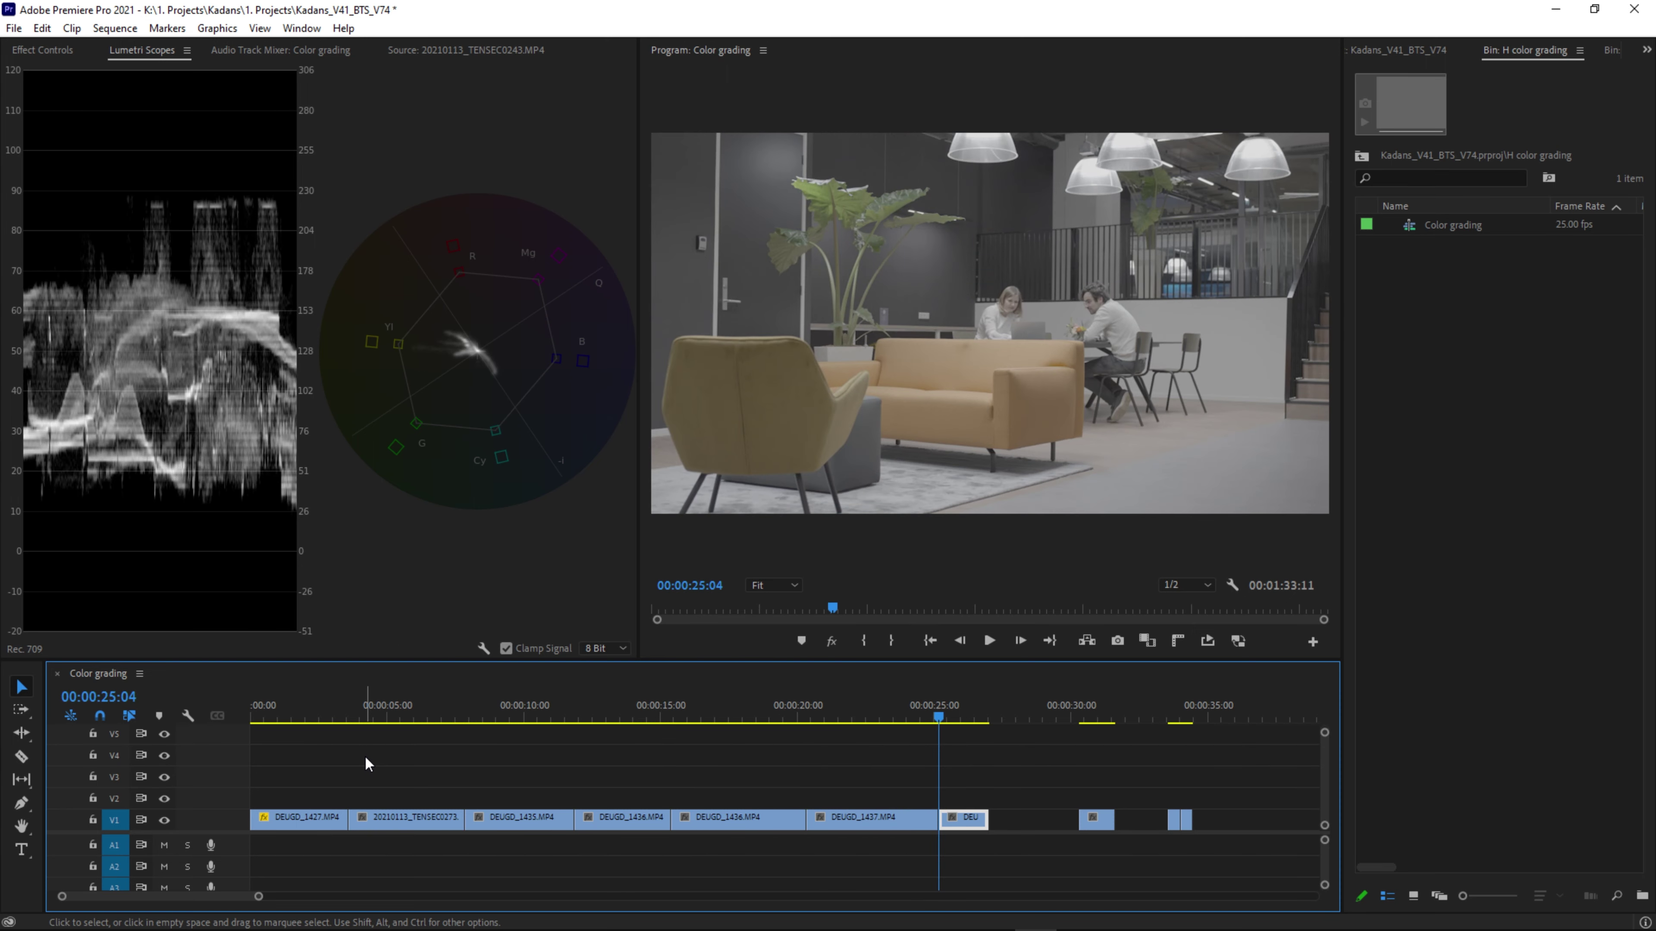
pyautogui.press('Down')
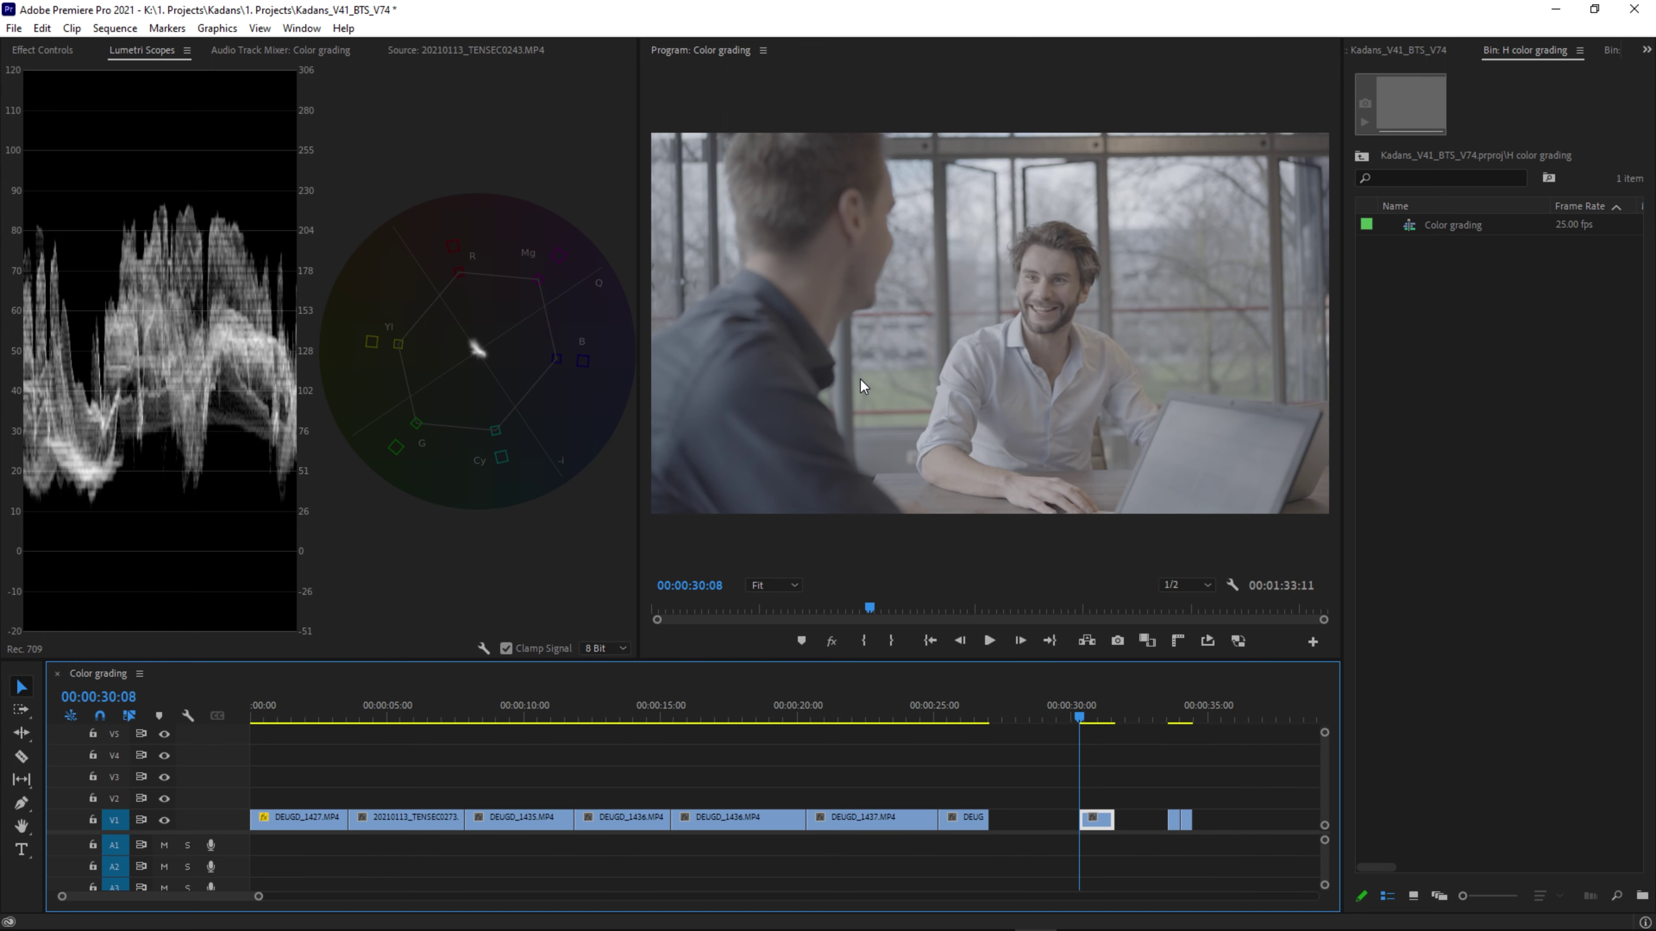
pyautogui.press('Down')
pyautogui.press('Down')
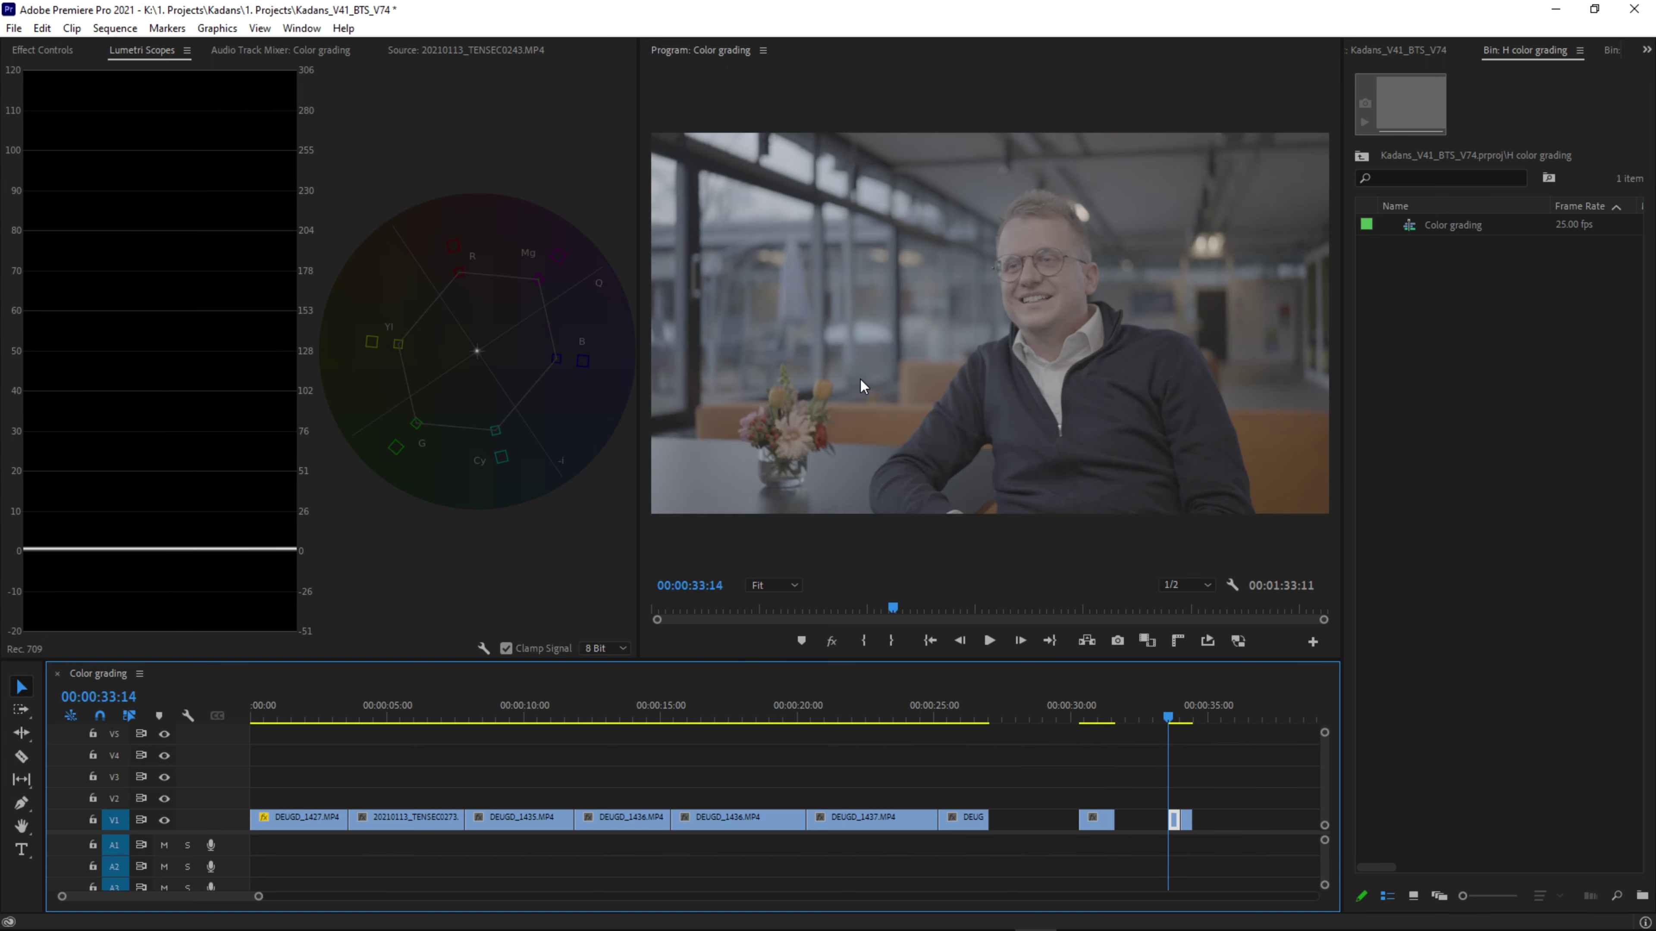
pyautogui.press('space')
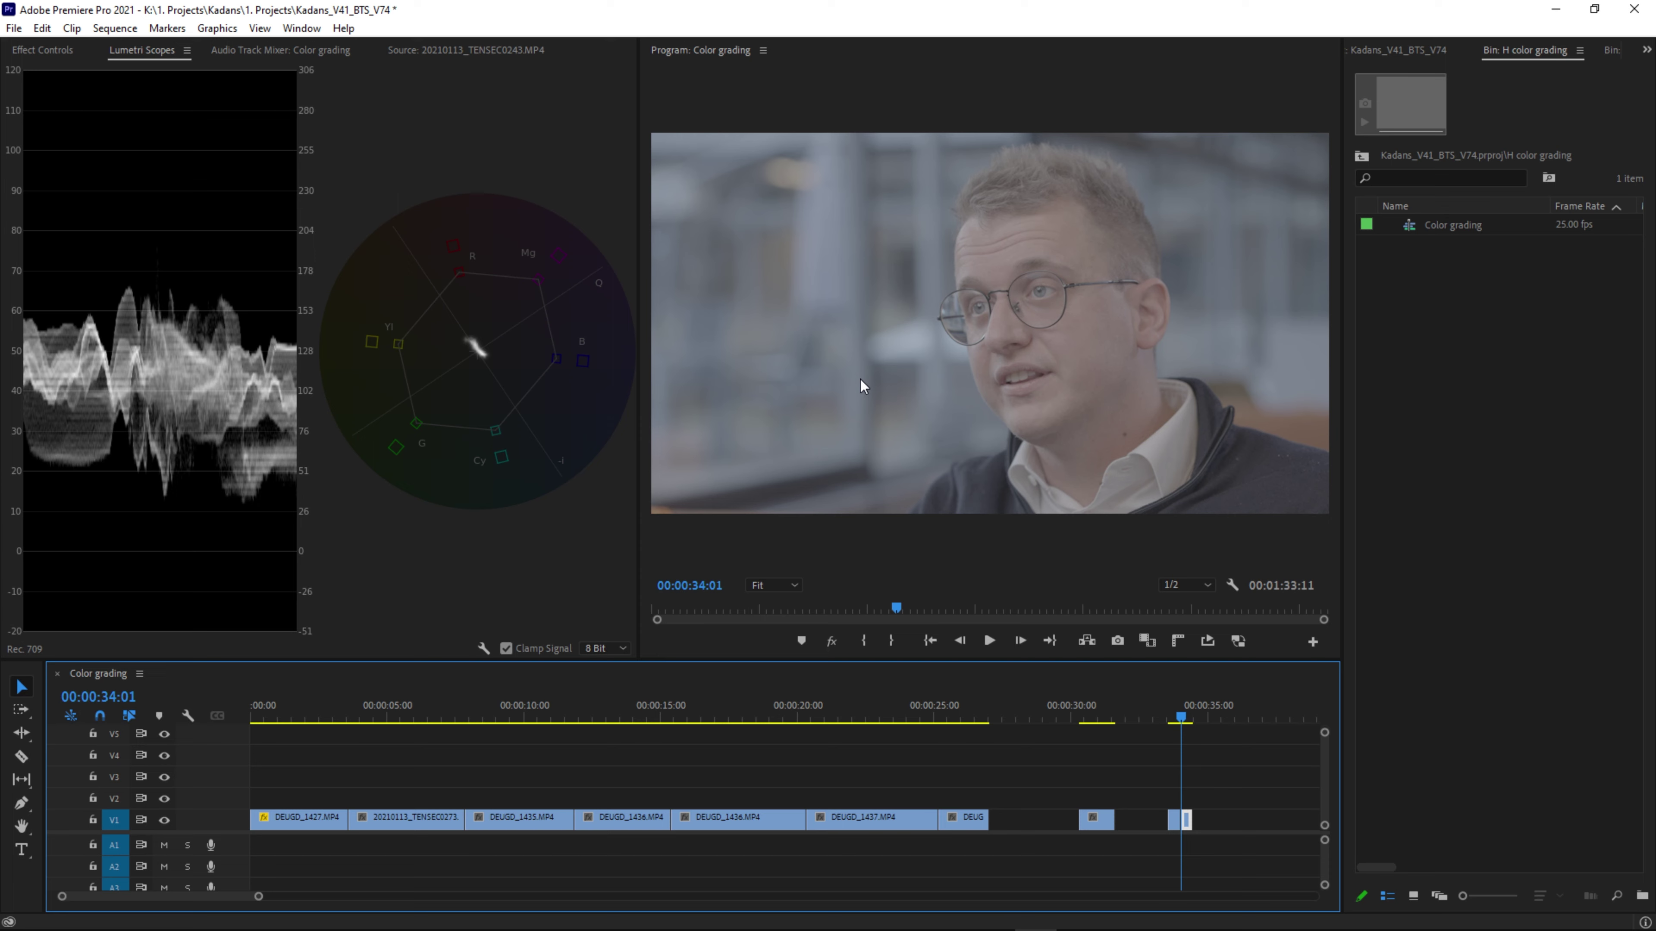
pyautogui.press('Home')
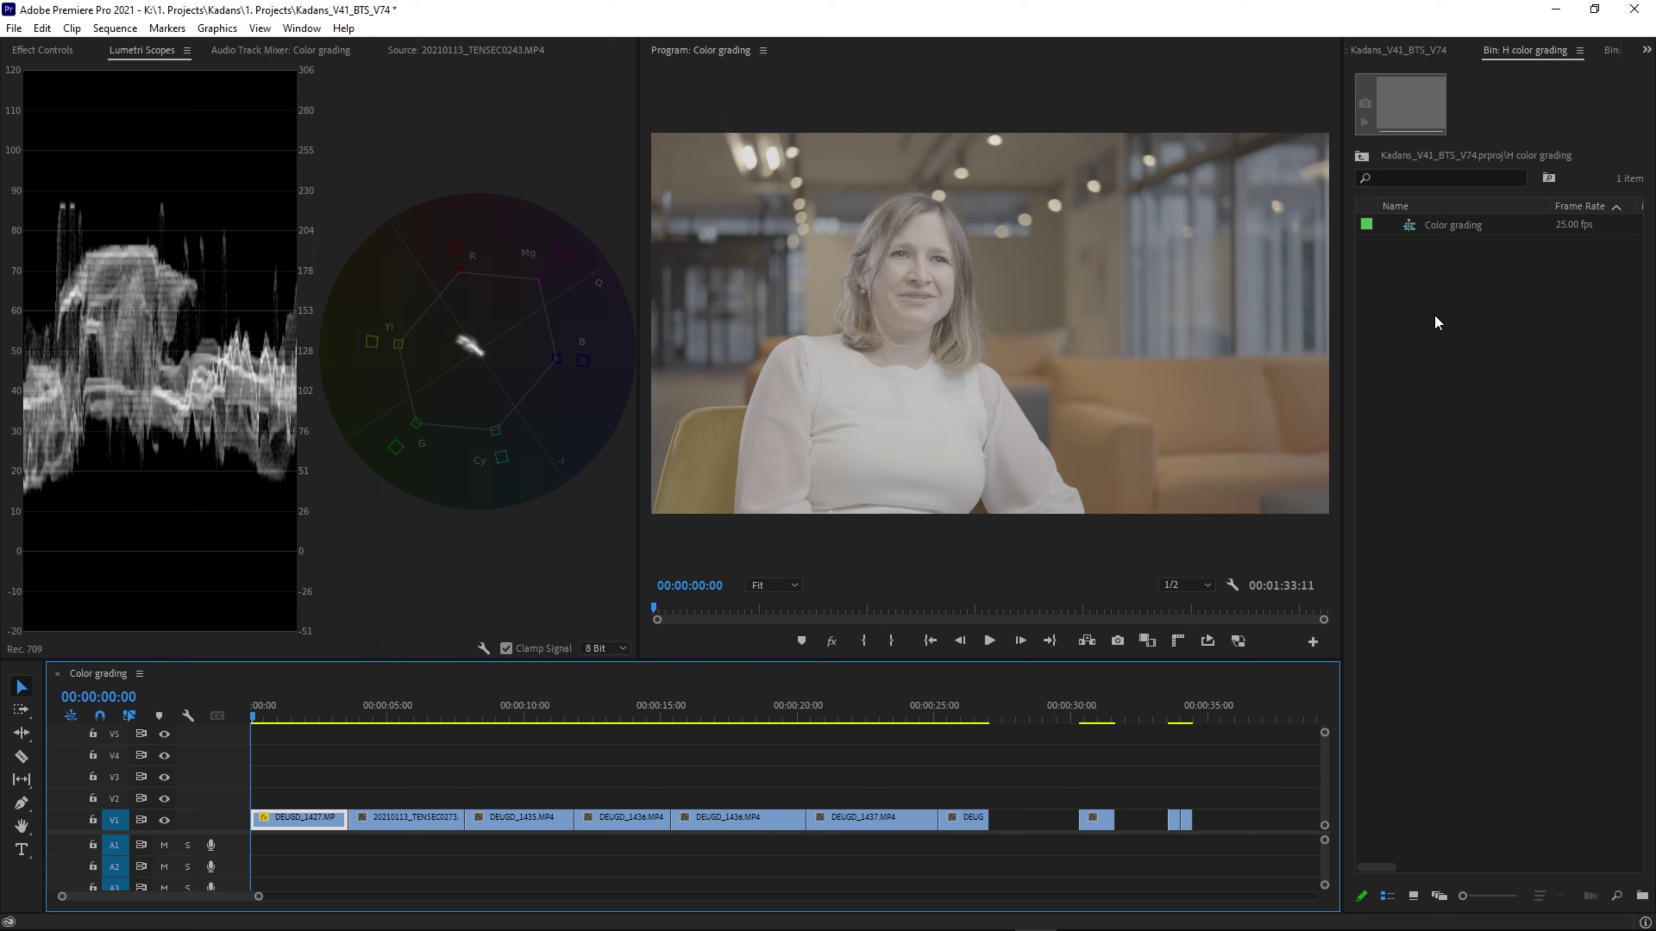
# Create two adjustment layers in the bin, naming the second one Creative.
pyautogui.rightClick(1442, 291)
pyautogui.moveTo(1499, 363)
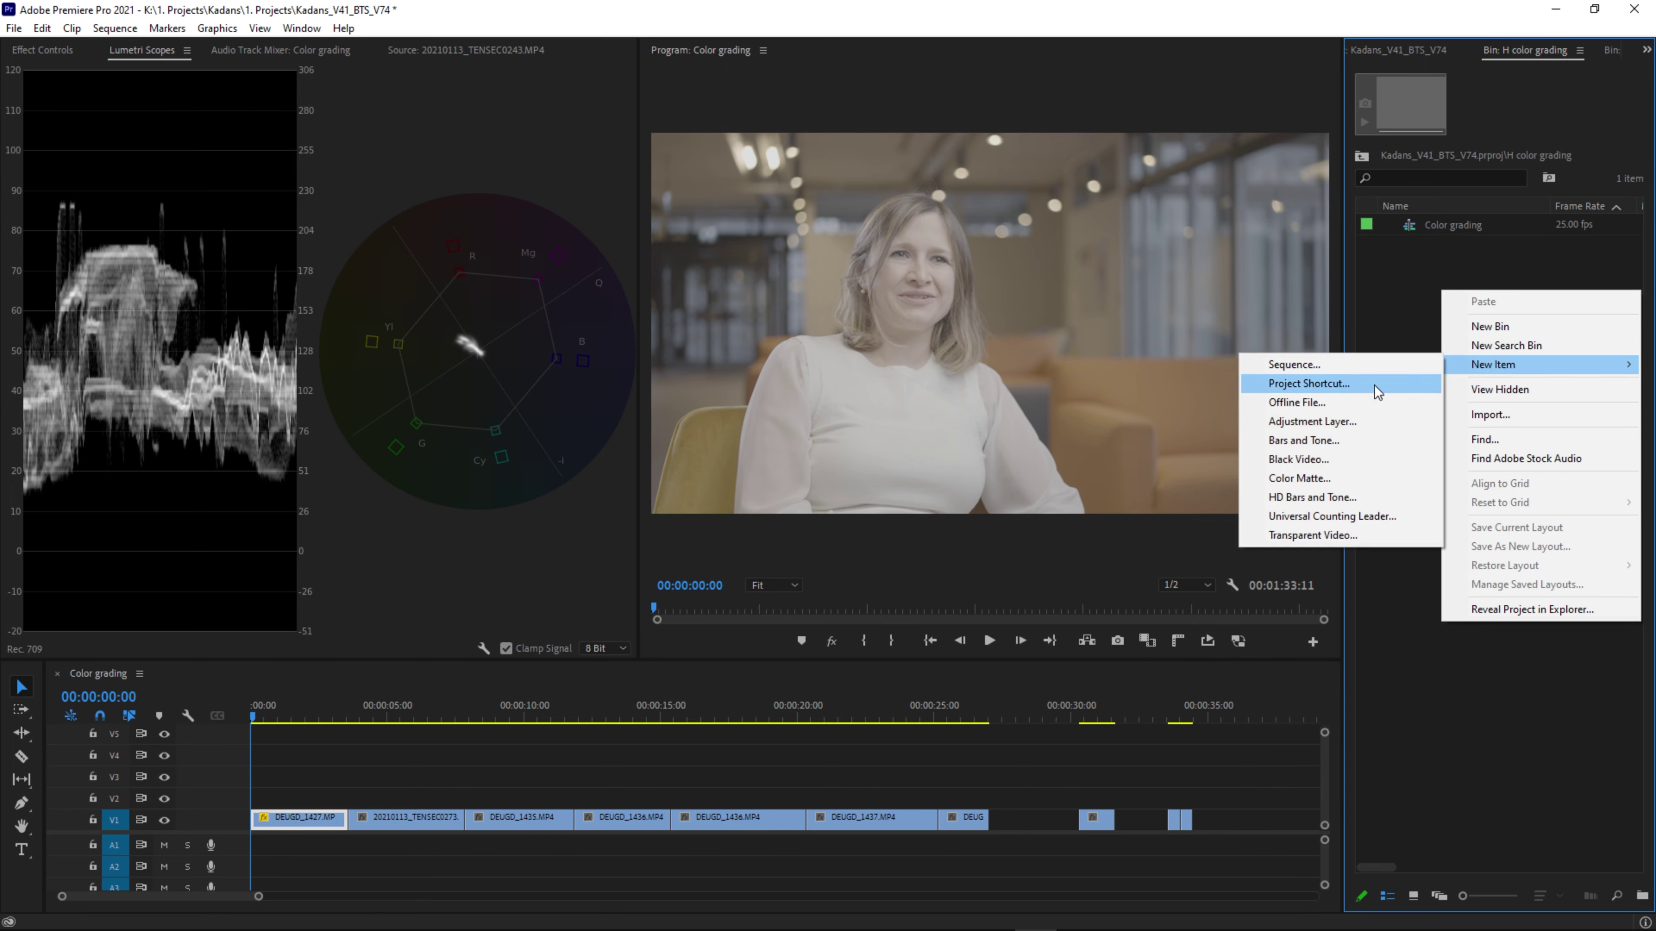
pyautogui.click(1377, 392)
pyautogui.press('Return')
pyautogui.rightClick(1428, 264)
pyautogui.click(1304, 402)
pyautogui.press('Return')
pyautogui.write('Creative')
pyautogui.press('Tab')
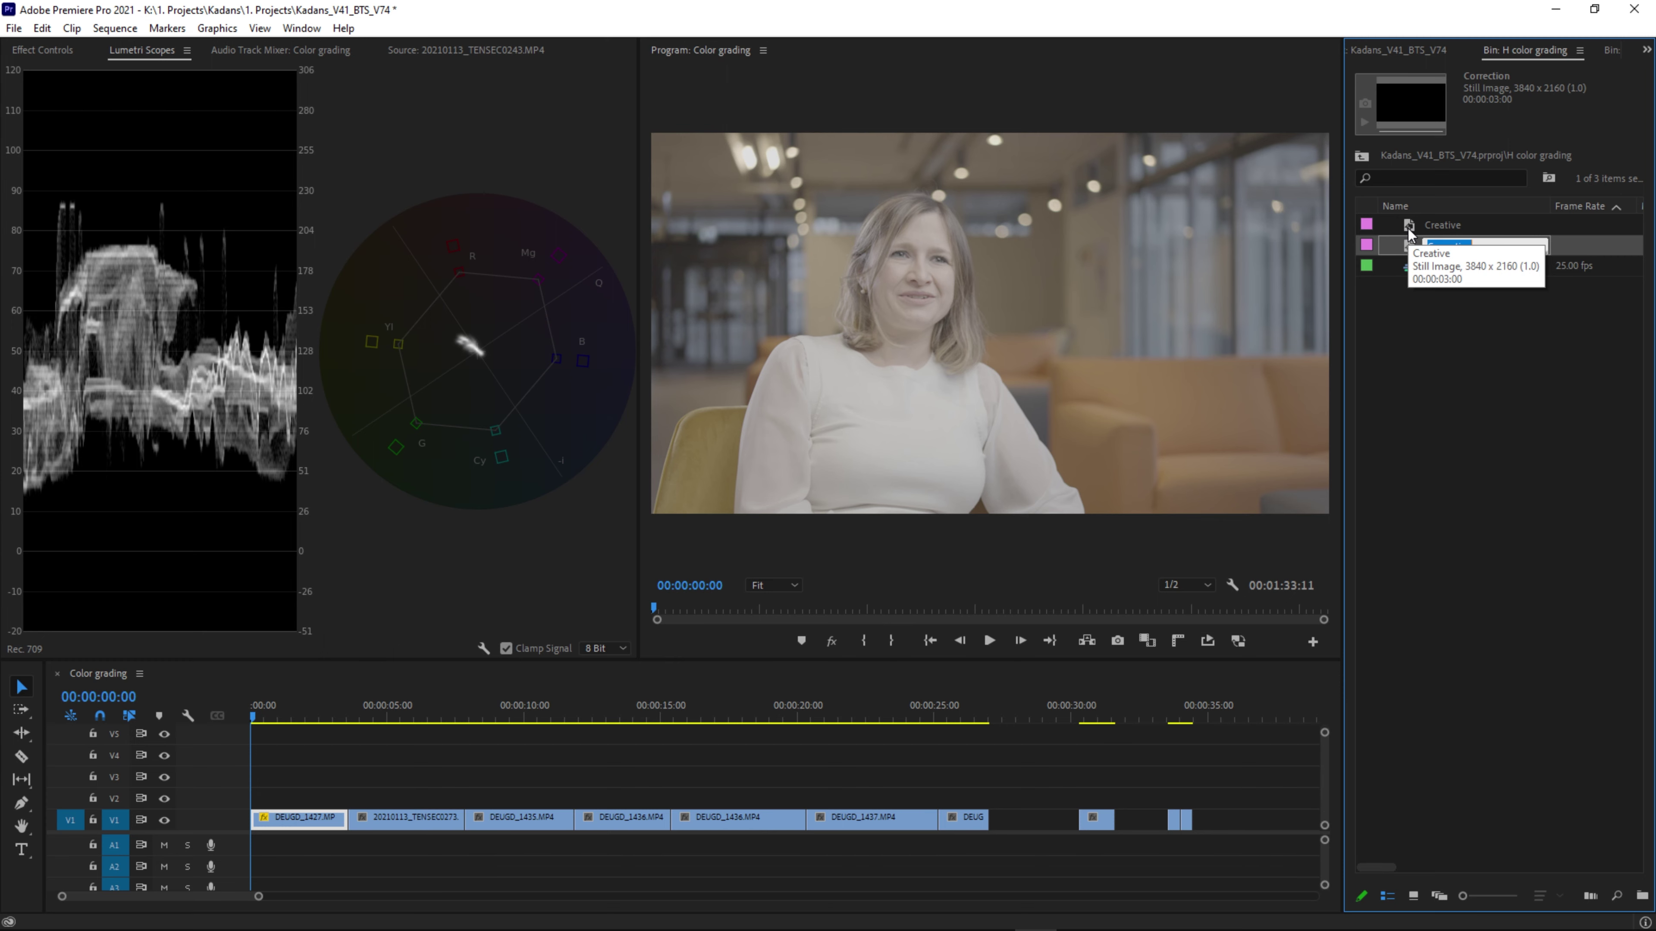
# Lay the Correction adjustment layer on V3 and Creative on V4 across the sequence.
pyautogui.moveTo(1409, 251)
pyautogui.mouseDown()
pyautogui.moveTo(306, 780)
pyautogui.moveTo(259, 780)
pyautogui.moveTo(1200, 770)
pyautogui.mouseUp()
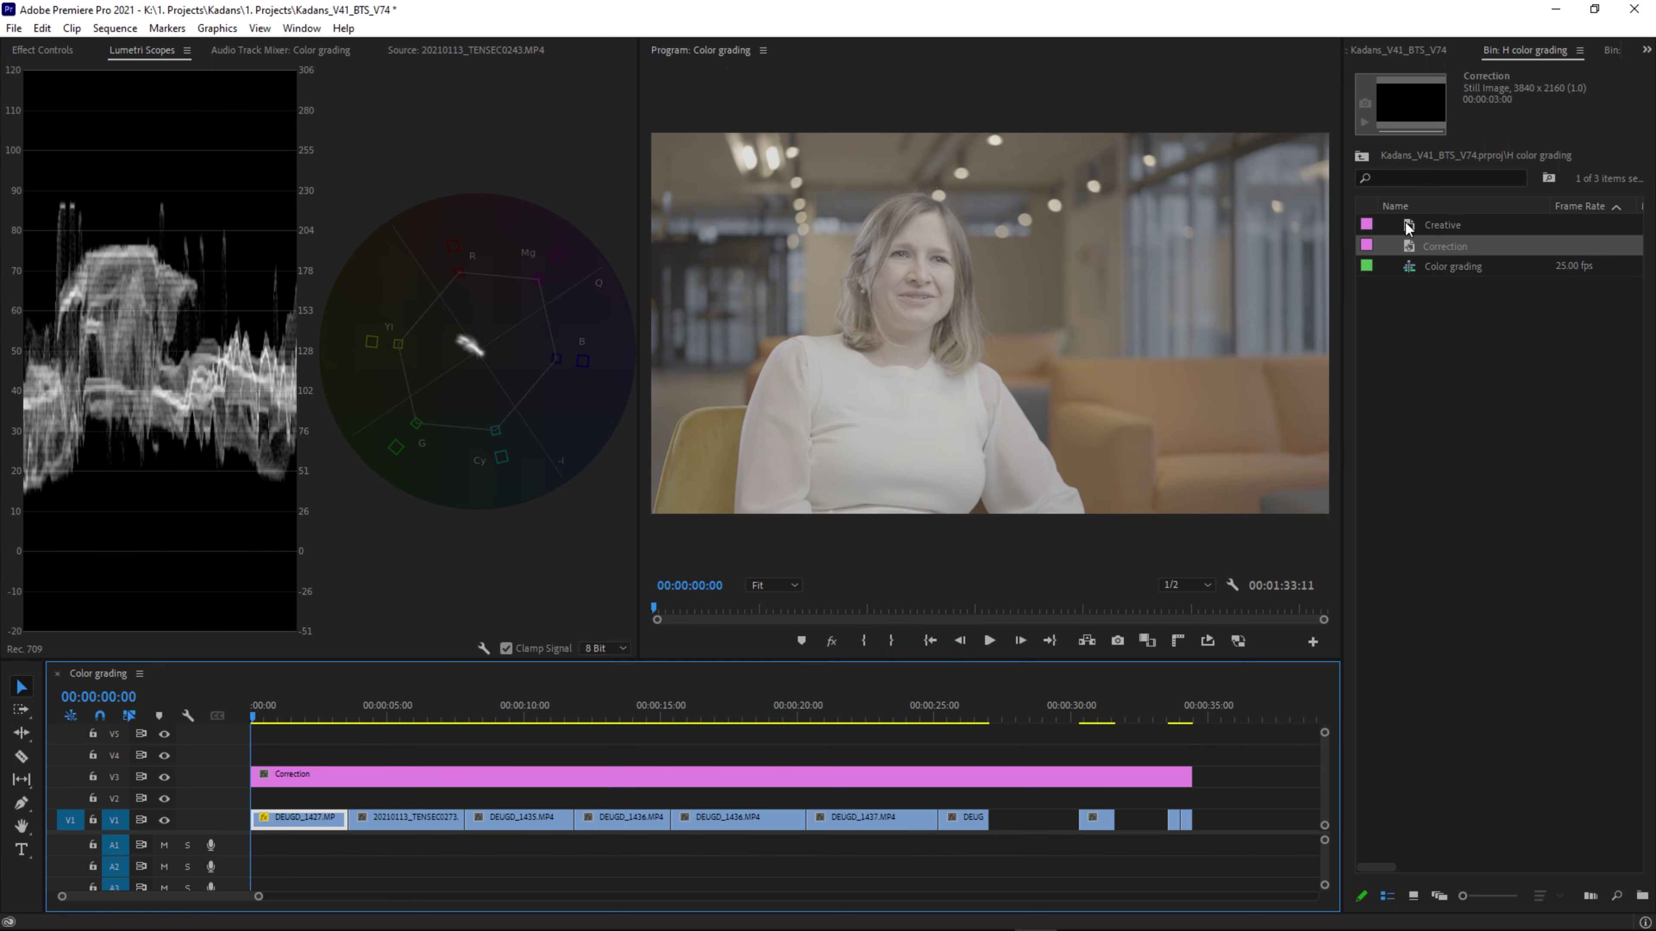
pyautogui.moveTo(1408, 227)
pyautogui.mouseDown()
pyautogui.moveTo(333, 751)
pyautogui.moveTo(1190, 772)
pyautogui.mouseUp()
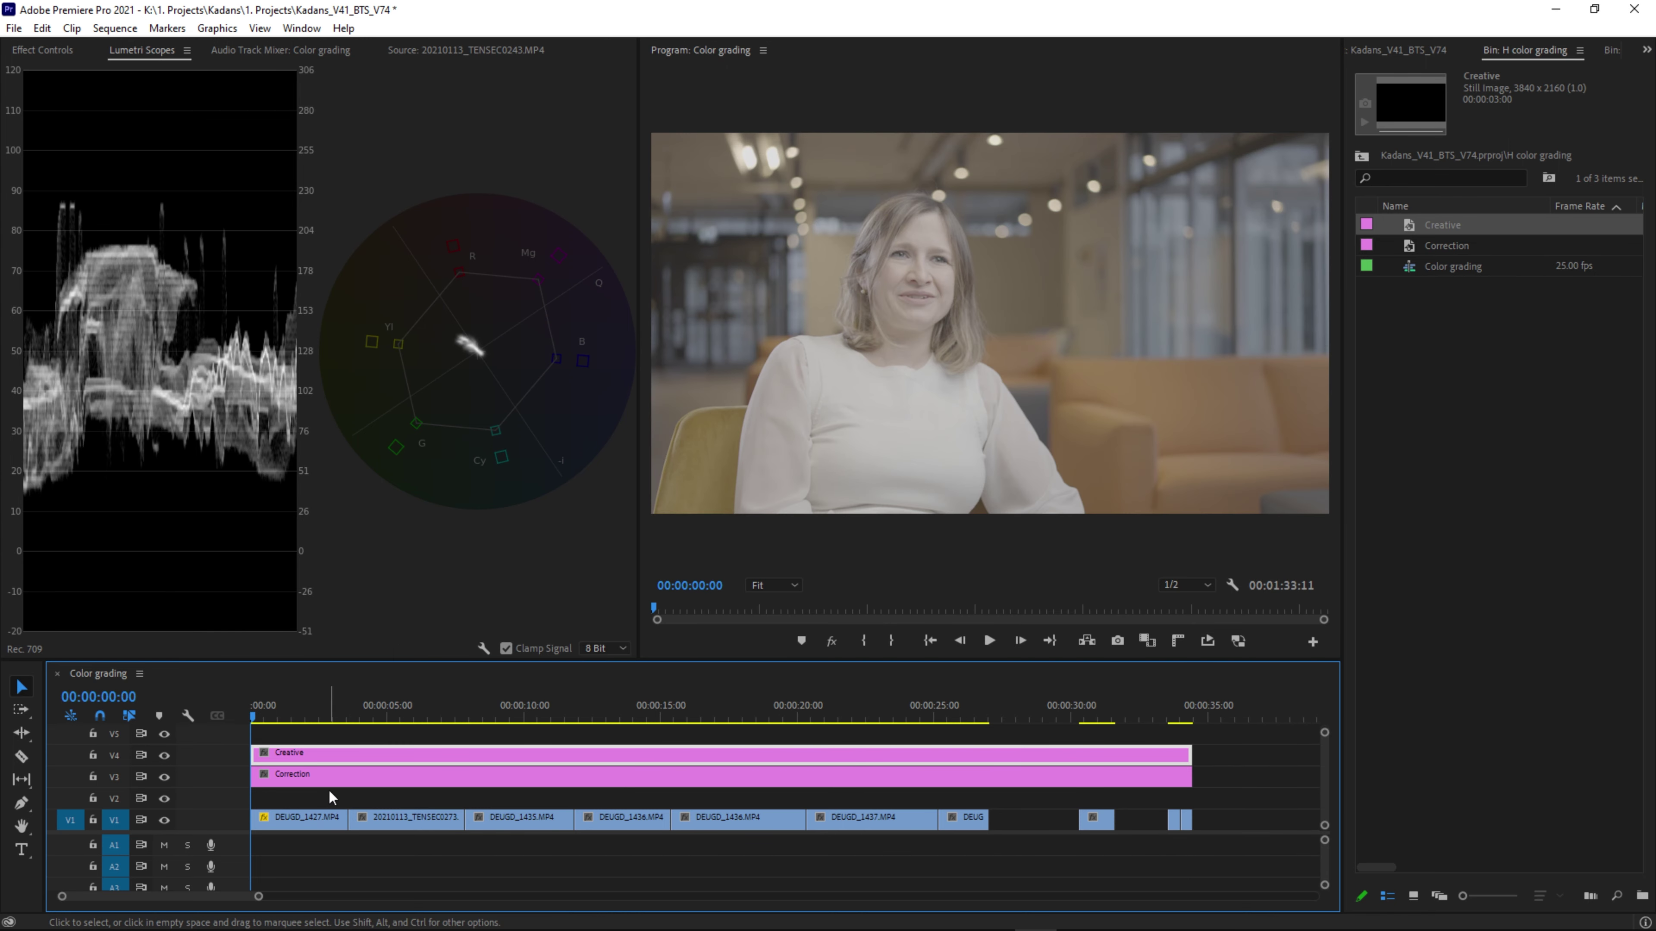
pyautogui.click(326, 777)
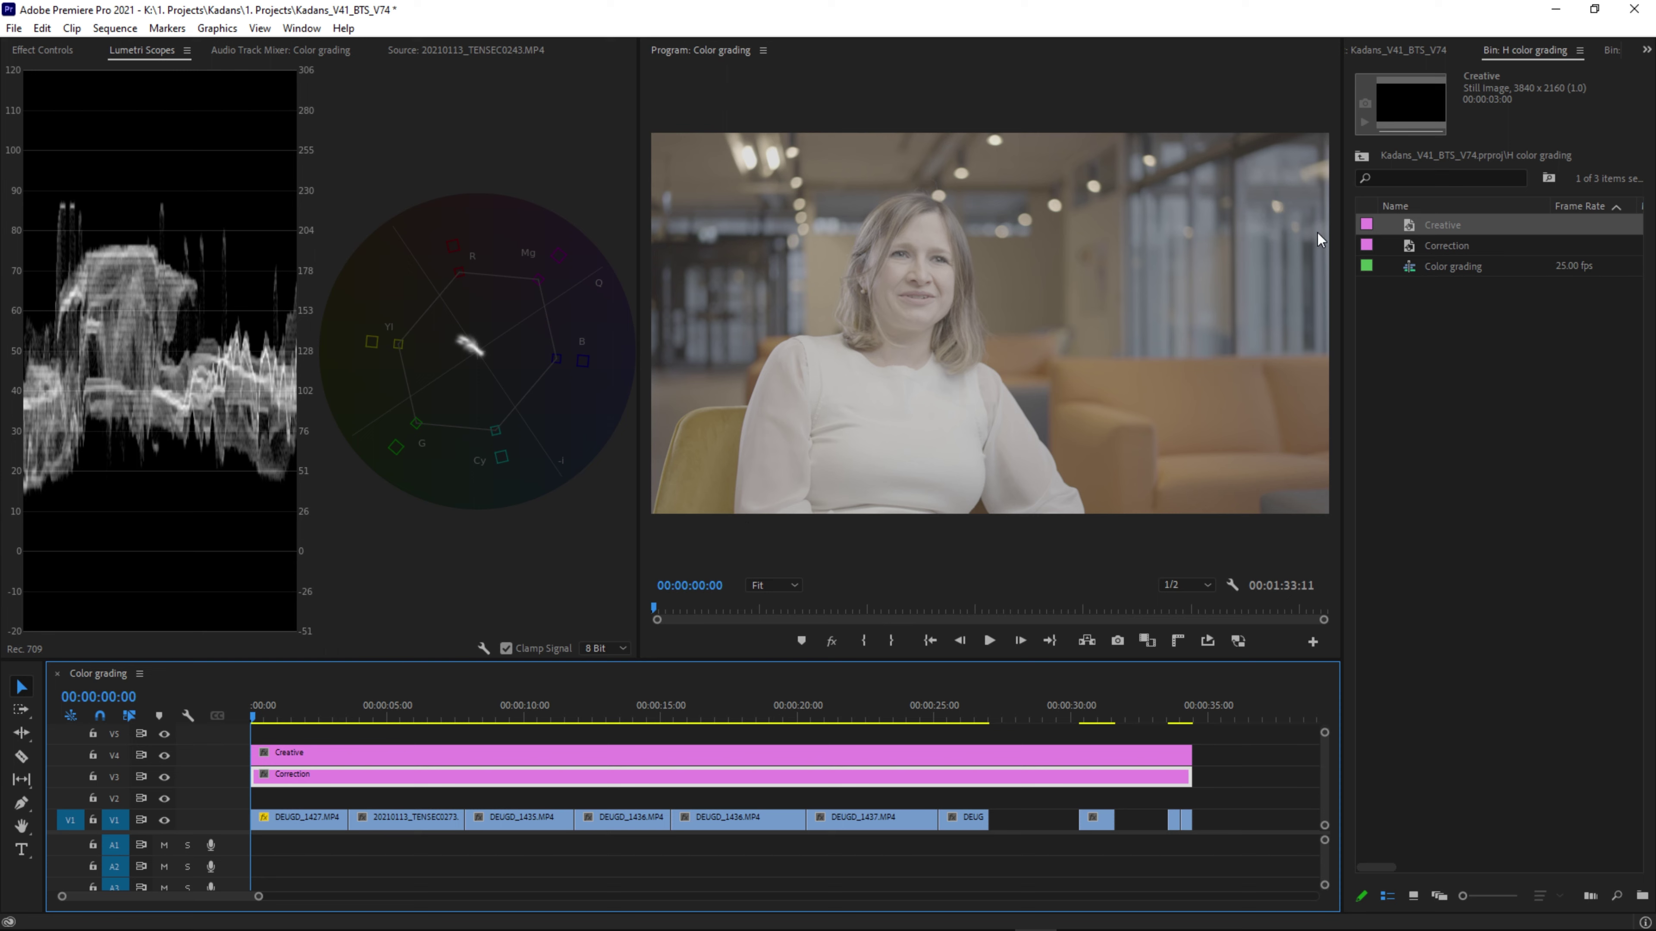
# Apply the a_Phntm_Neutral_A7s3_G4 input LUT to the Correction layer in Lumetri Color.
pyautogui.click(1434, 52)
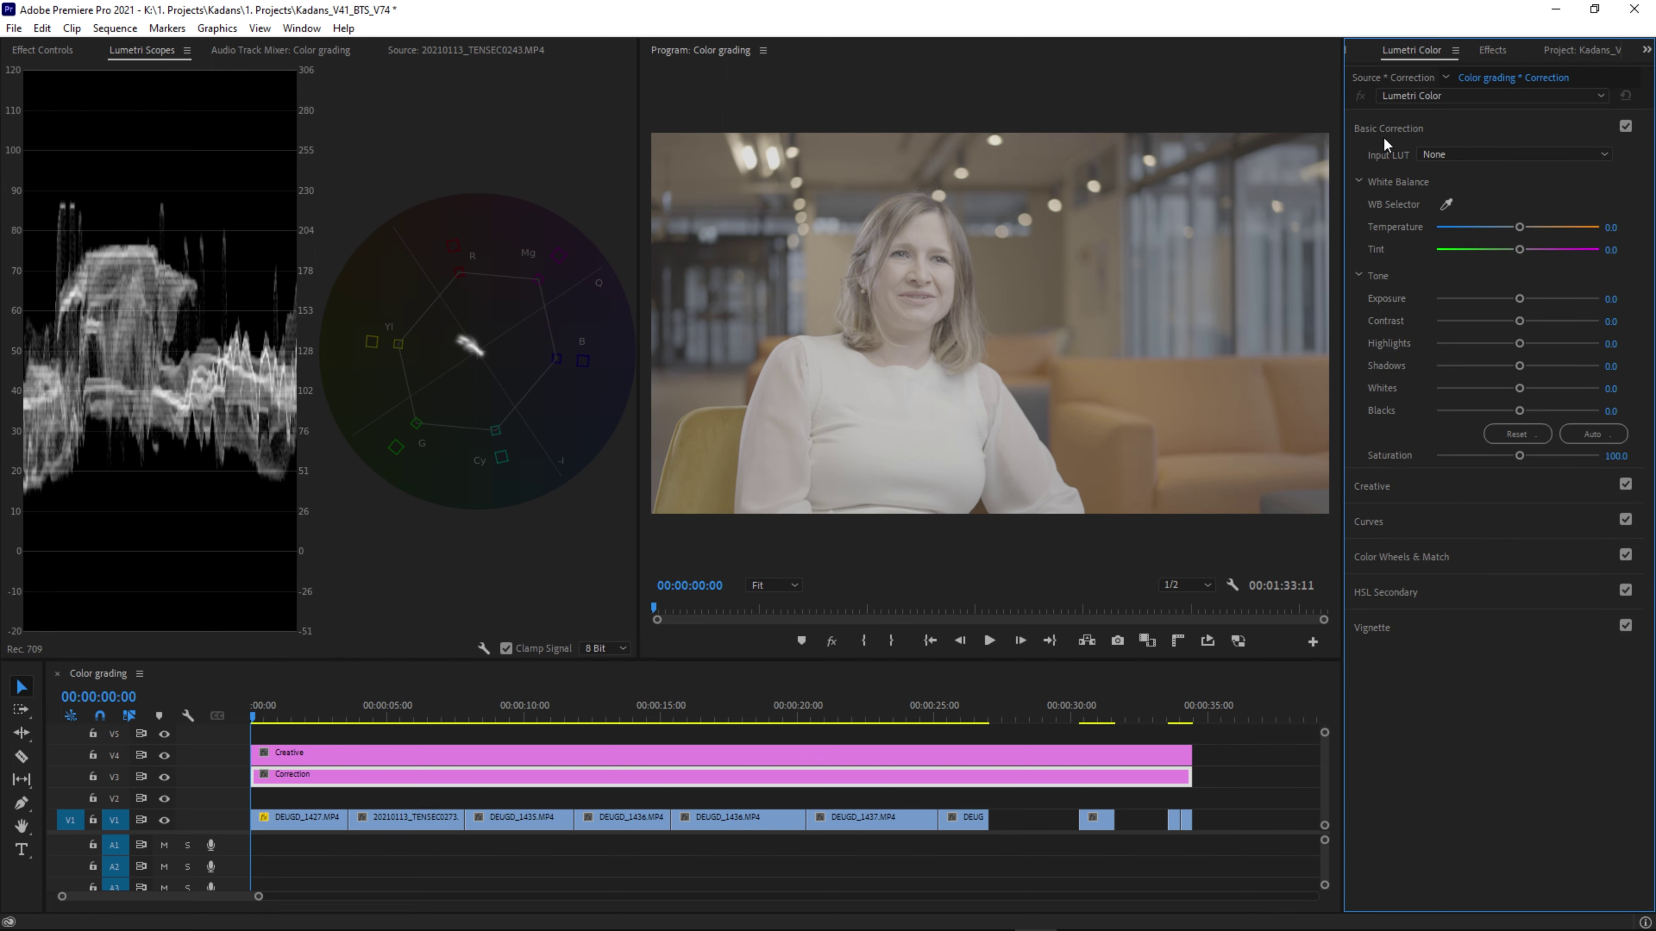
pyautogui.click(1456, 163)
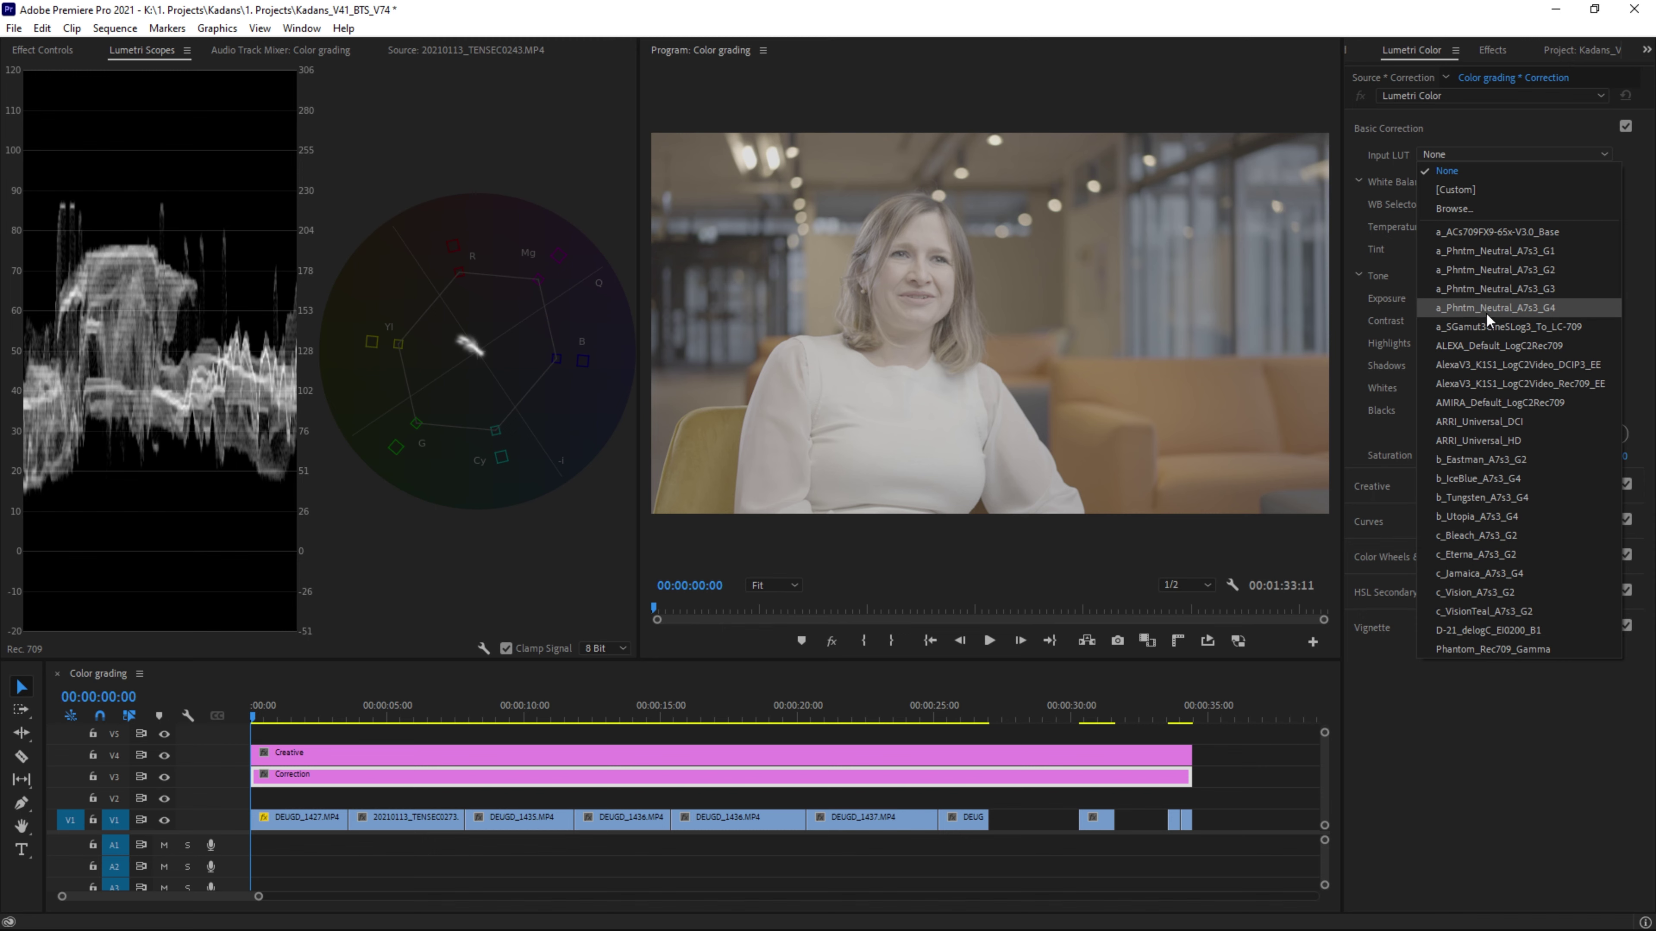
pyautogui.click(1498, 307)
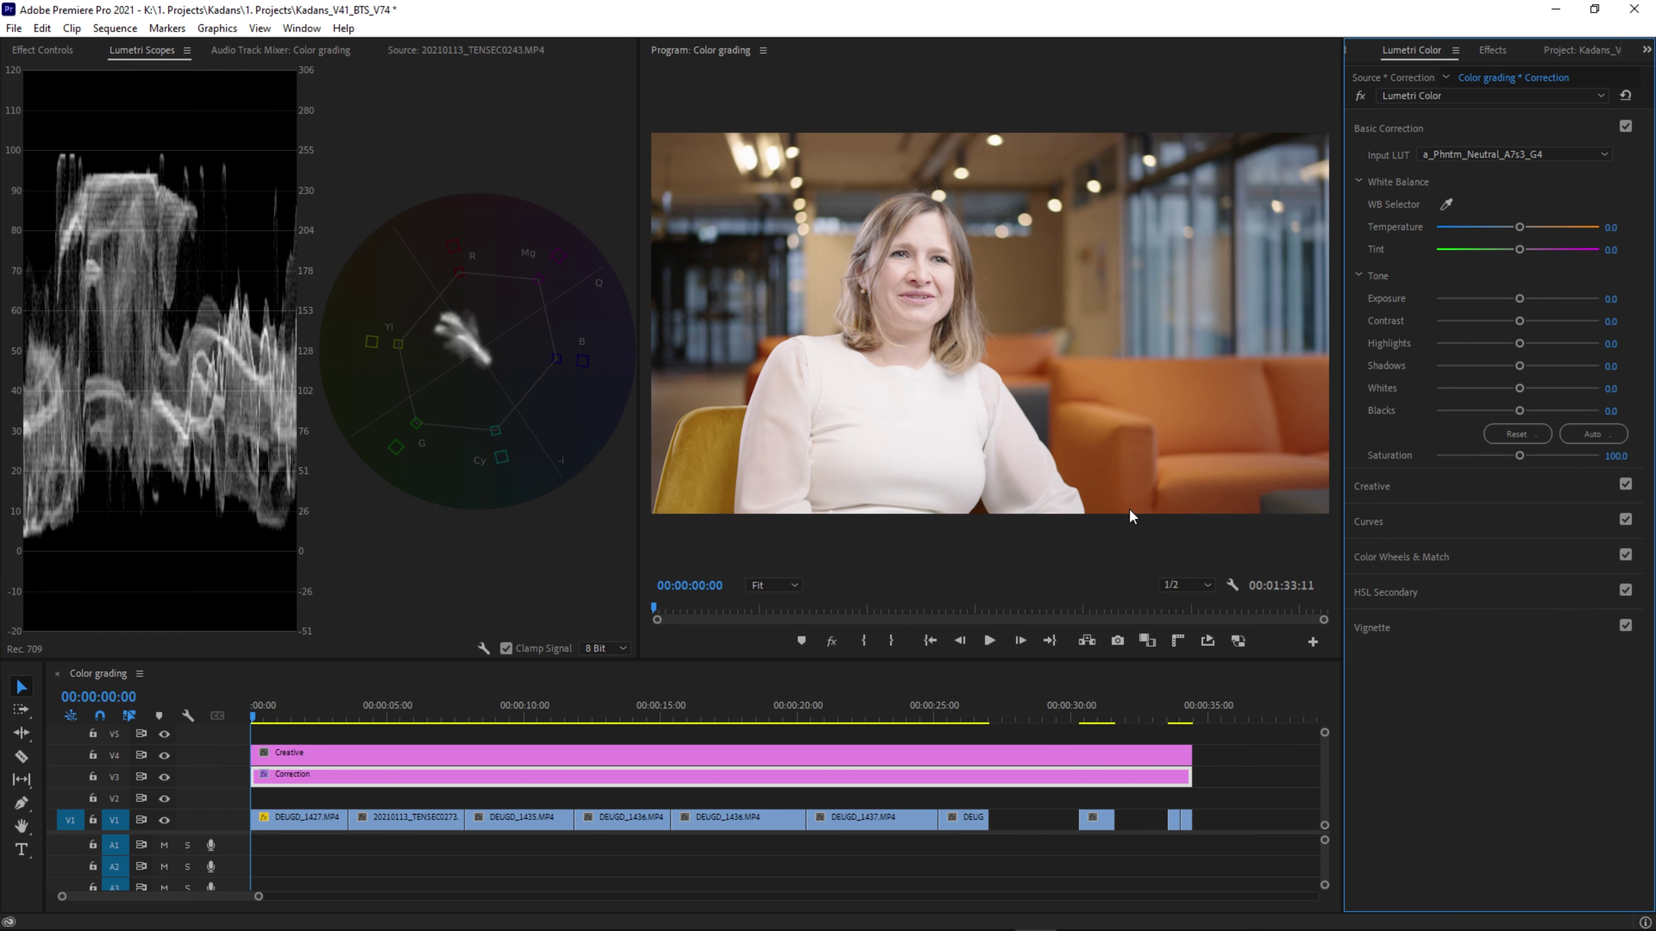
# Darken the DEUGD_1427 interview clip by pulling its RGB curve down.
pyautogui.click(307, 820)
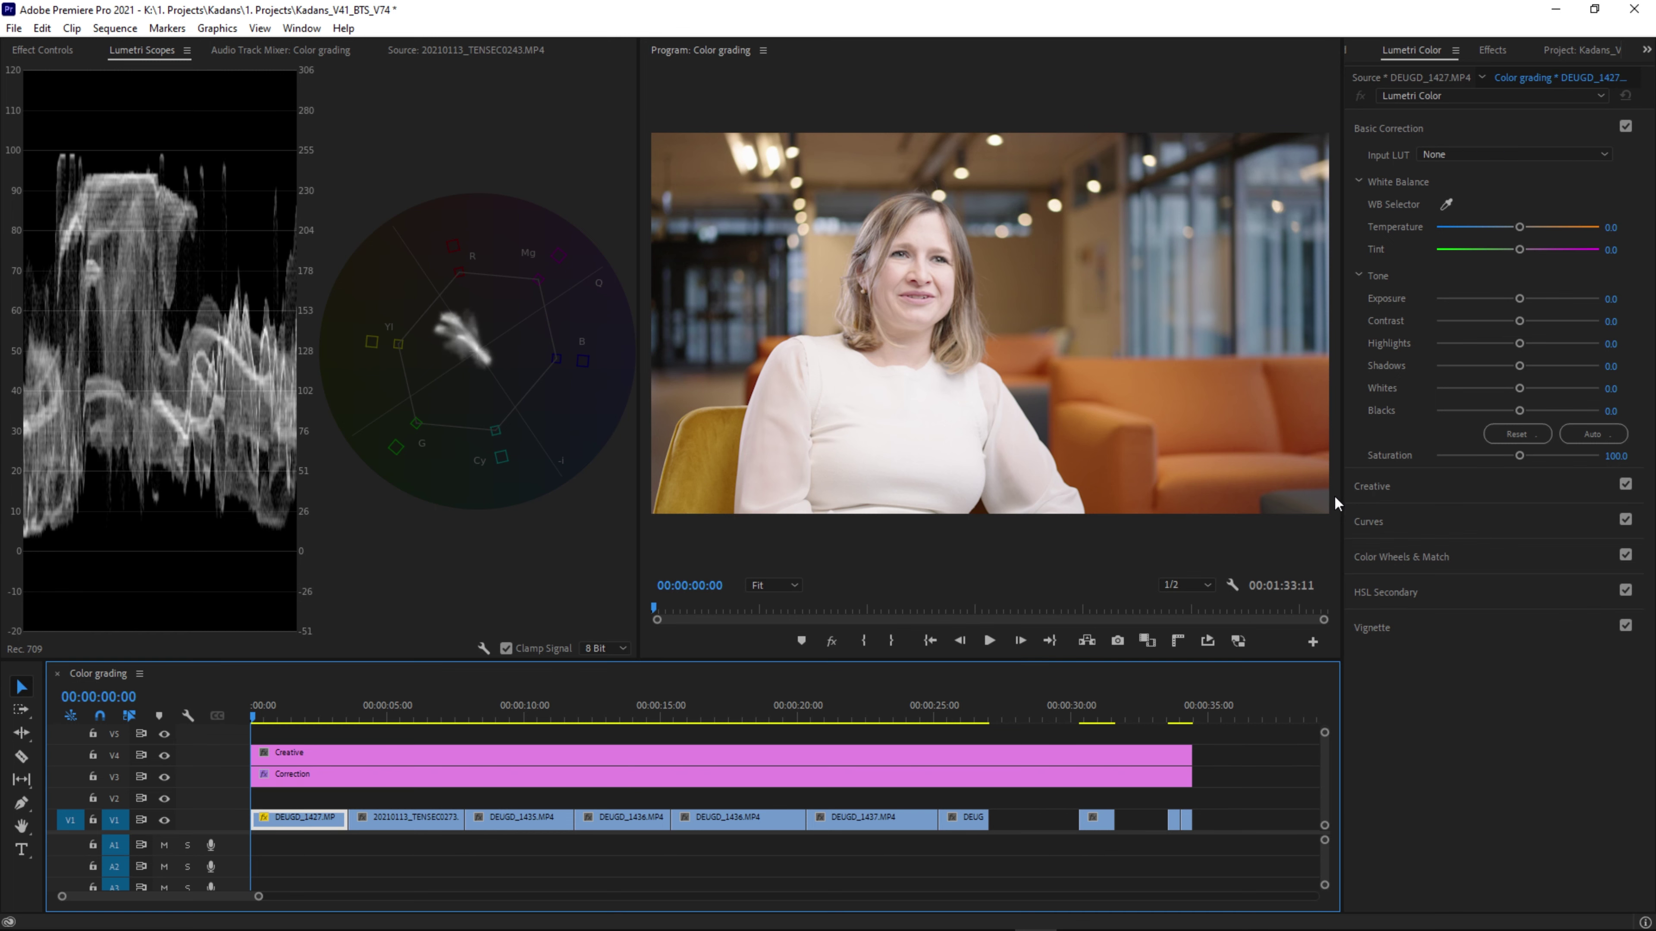
pyautogui.click(1388, 521)
pyautogui.moveTo(1543, 373); pyautogui.dragTo(1543, 394)
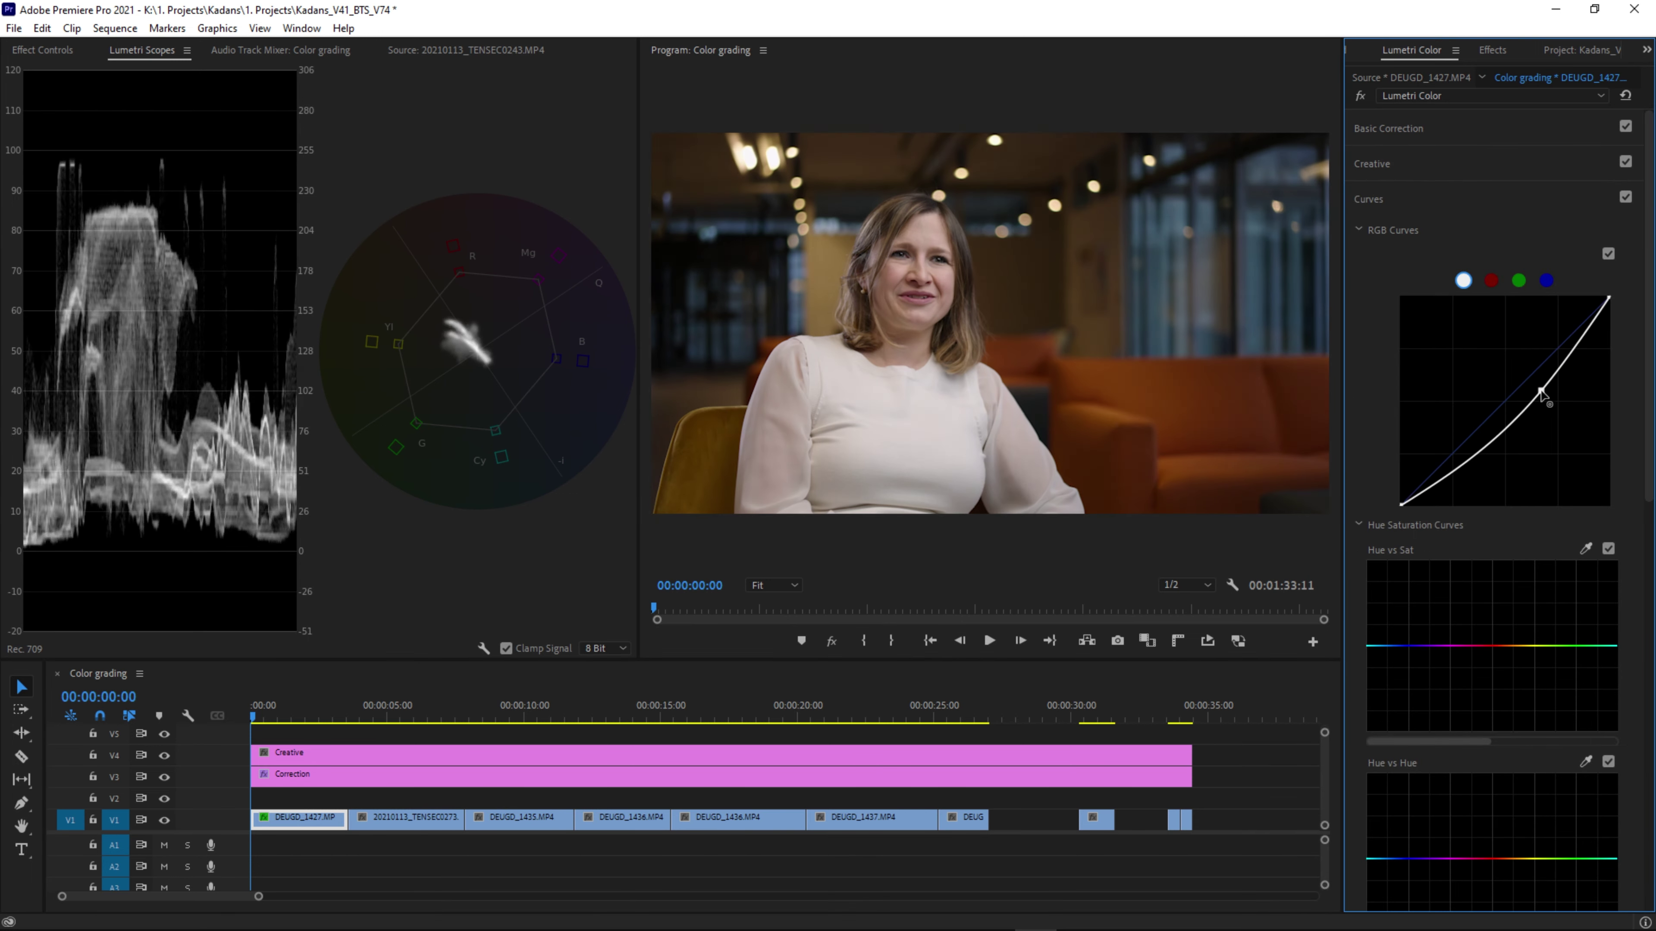
# Give the Creative layer the a_steel look at 70.5 intensity.
pyautogui.click(337, 761)
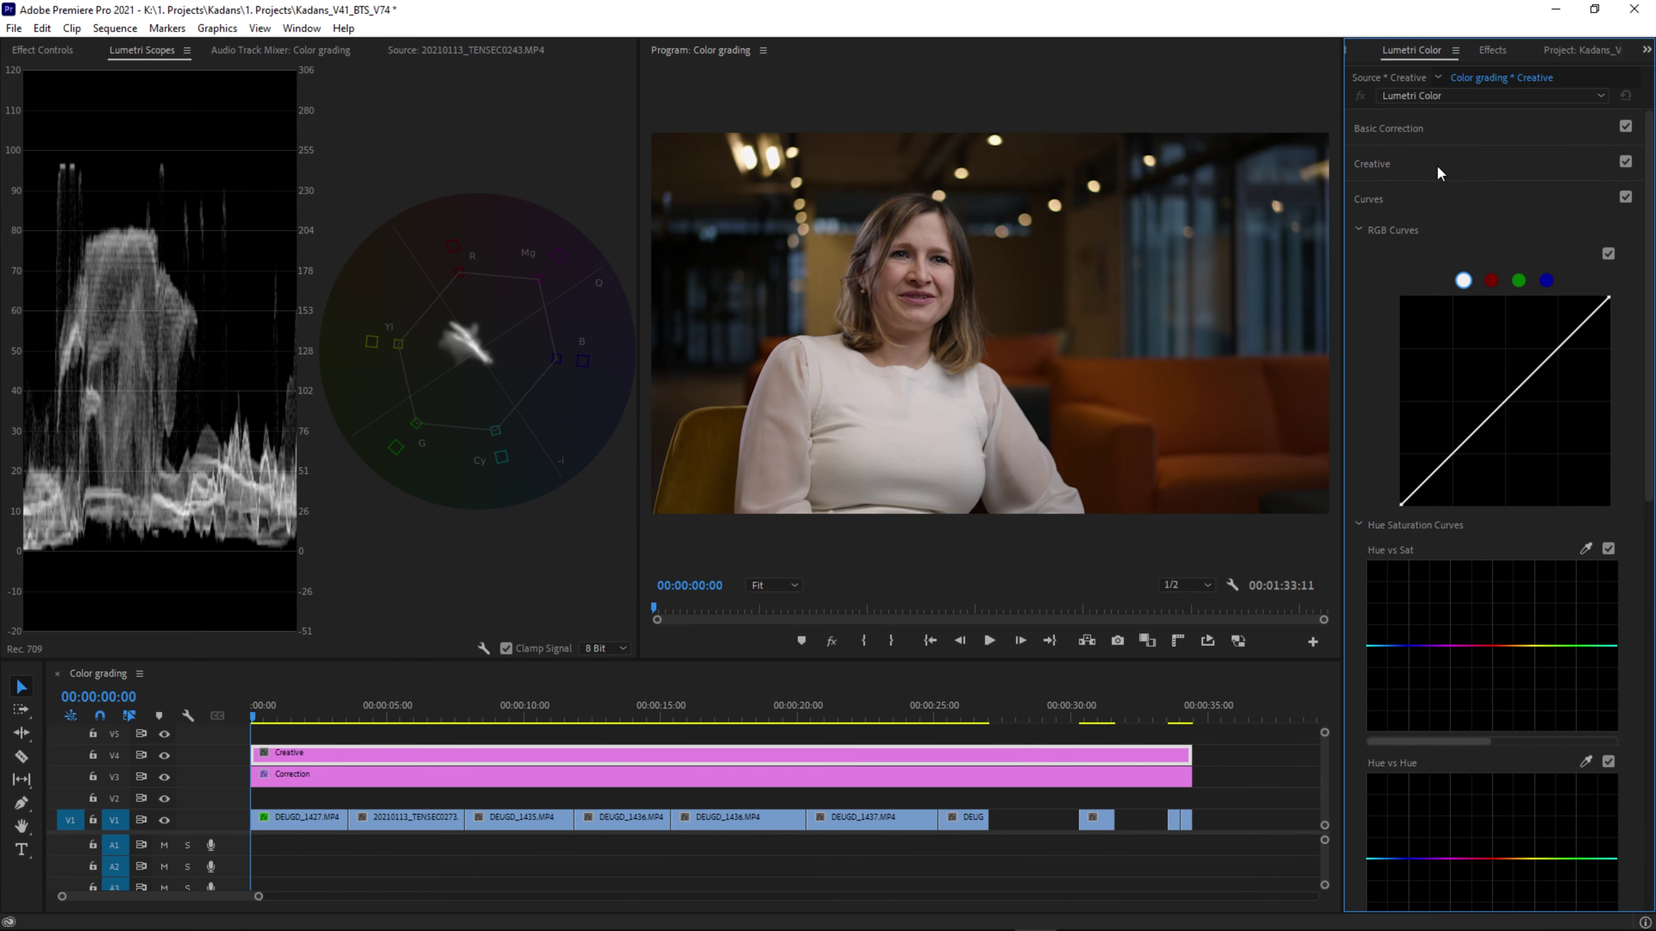
pyautogui.click(1372, 163)
pyautogui.click(1434, 190)
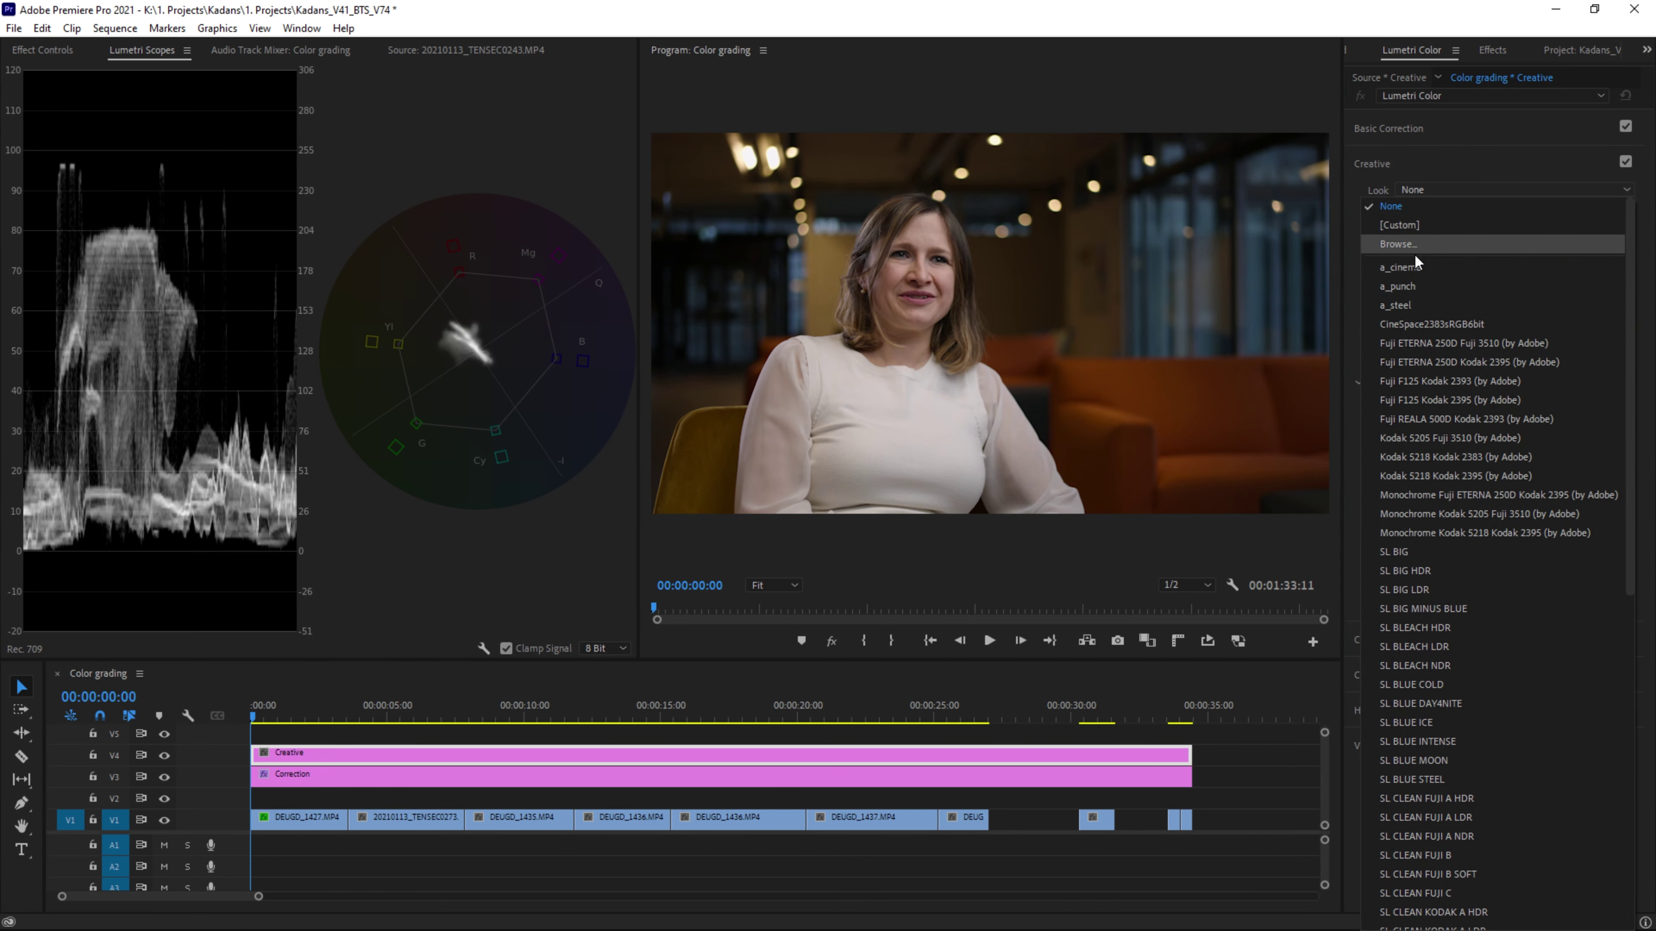
pyautogui.click(1420, 300)
pyautogui.moveTo(1523, 356); pyautogui.dragTo(1492, 358)
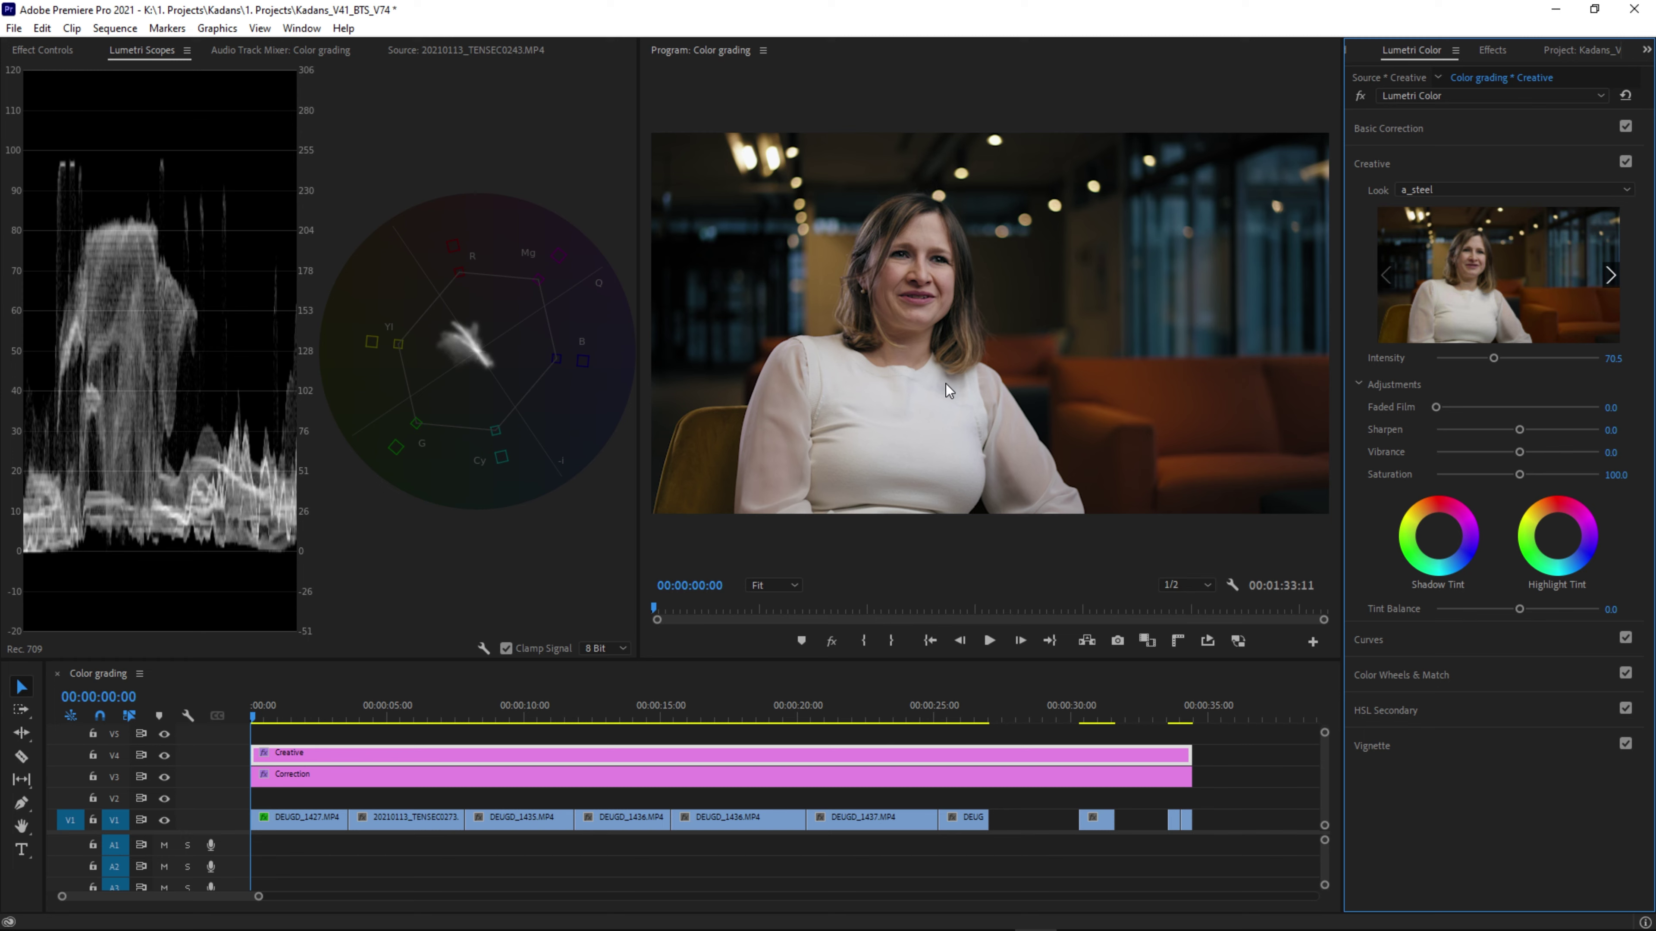
pyautogui.click(337, 781)
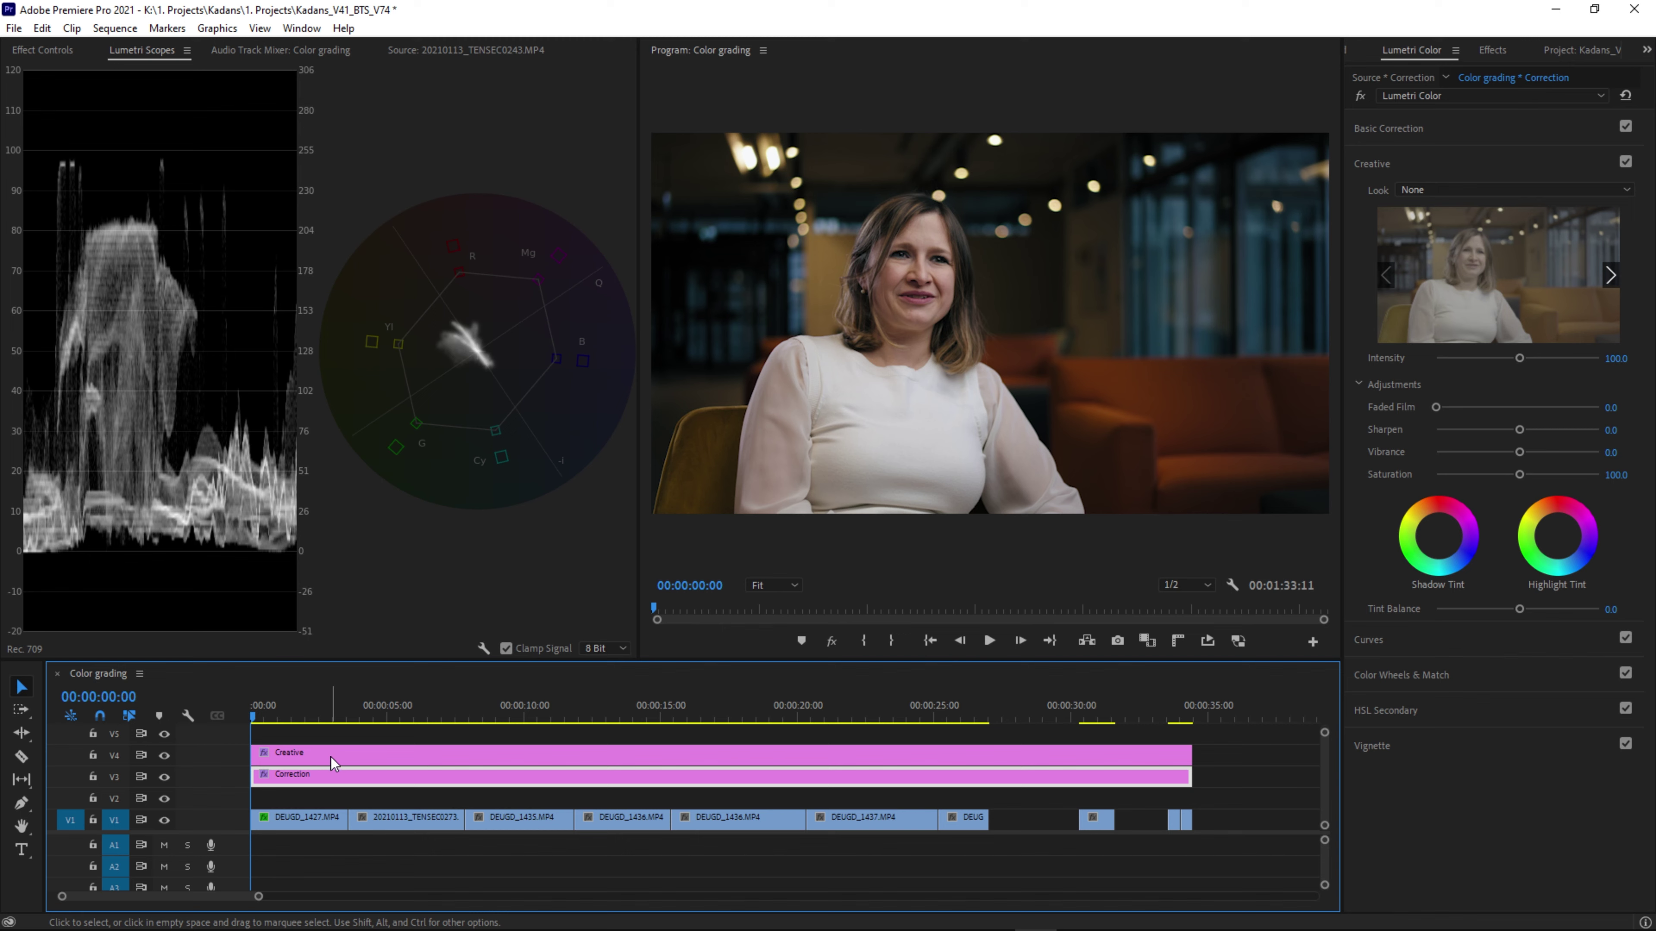
pyautogui.click(333, 763)
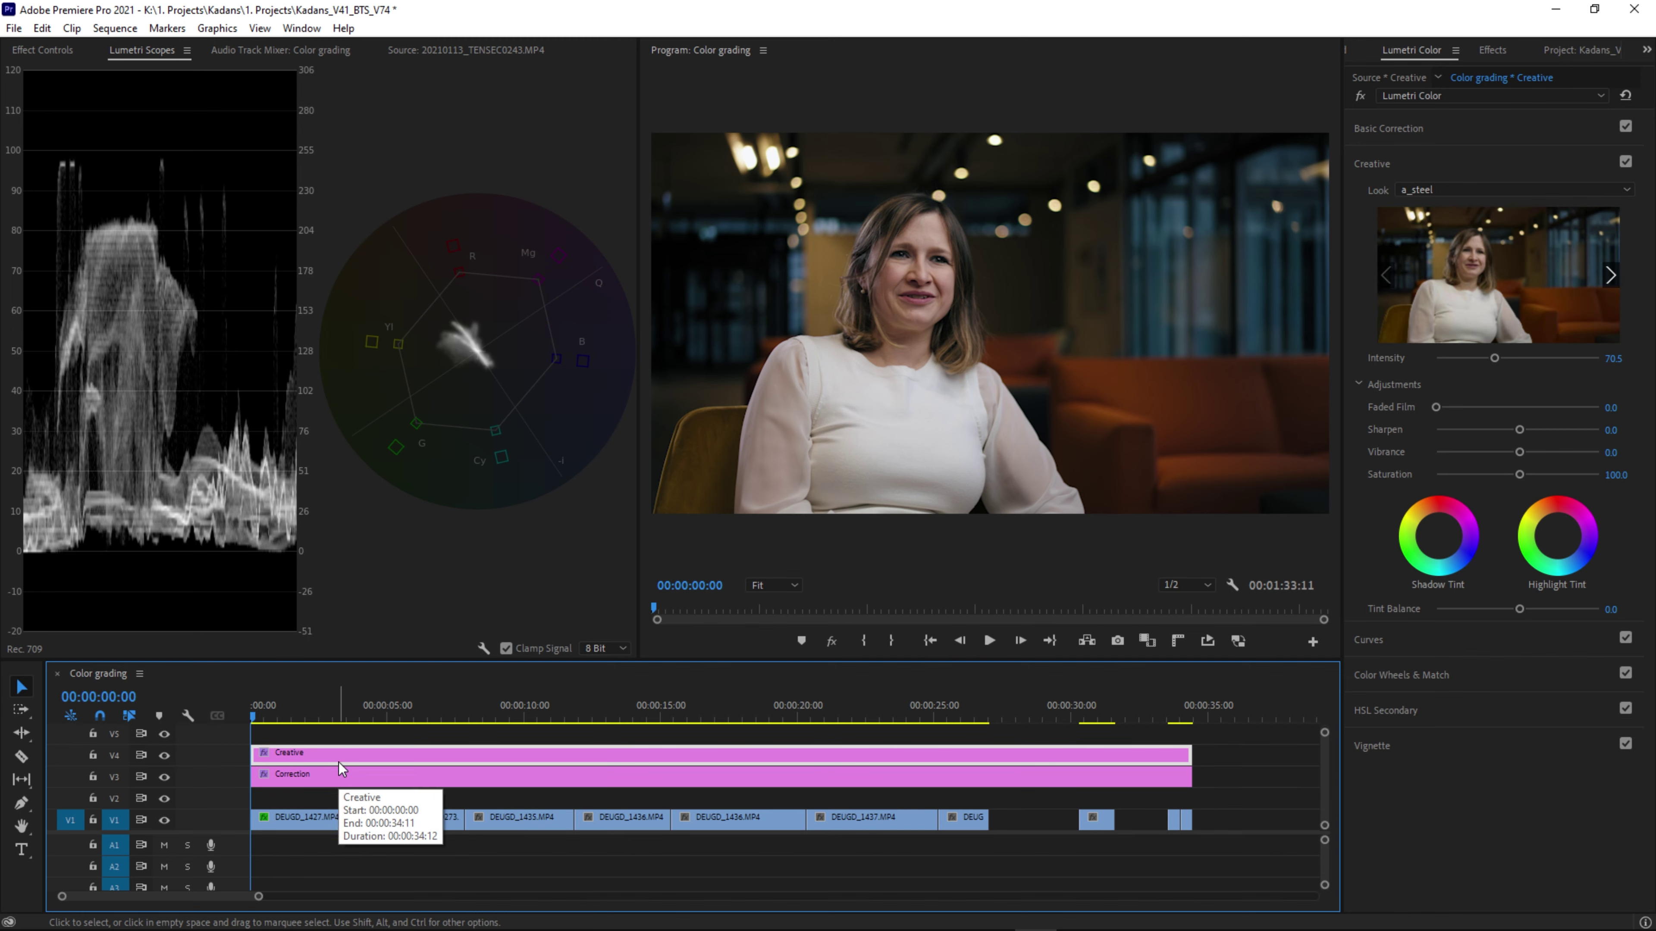
# Cut both adjustment layers at the first edit, shift clips right about three seconds, and duplicate the opening clip.
pyautogui.press('c')
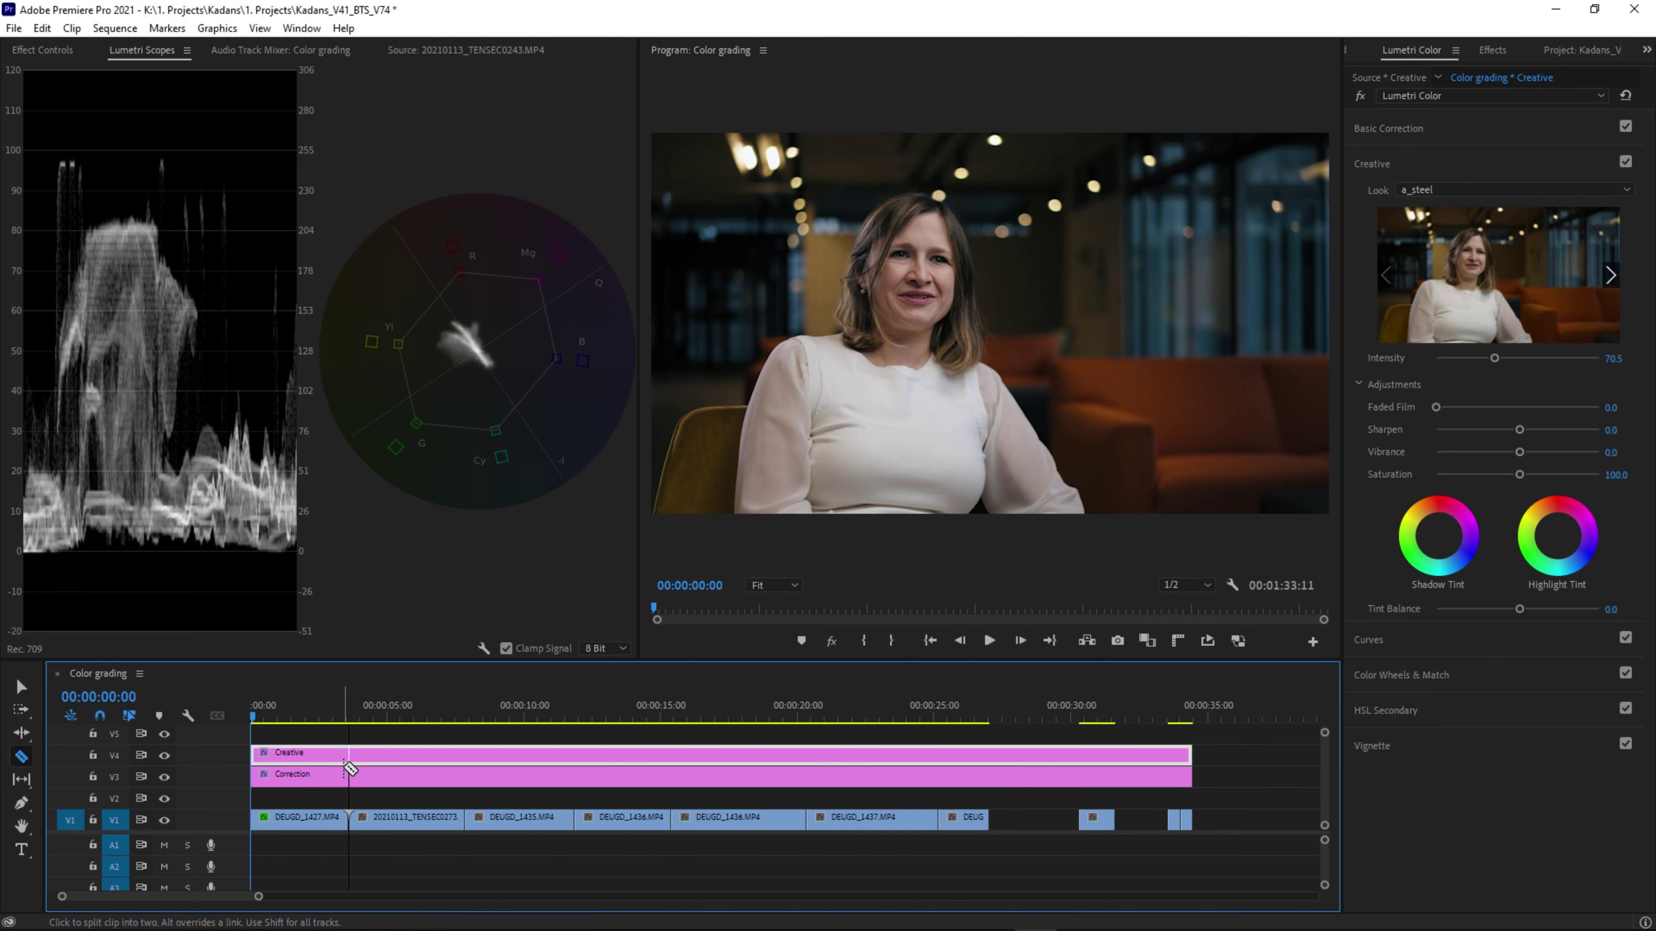
pyautogui.keyDown('shift'); pyautogui.click(348, 769); pyautogui.keyUp('shift')
pyautogui.press('v')
pyautogui.press('a')
pyautogui.moveTo(276, 781)
pyautogui.mouseDown()
pyautogui.moveTo(374, 779)
pyautogui.moveTo(313, 733)
pyautogui.mouseUp()
pyautogui.press('v')
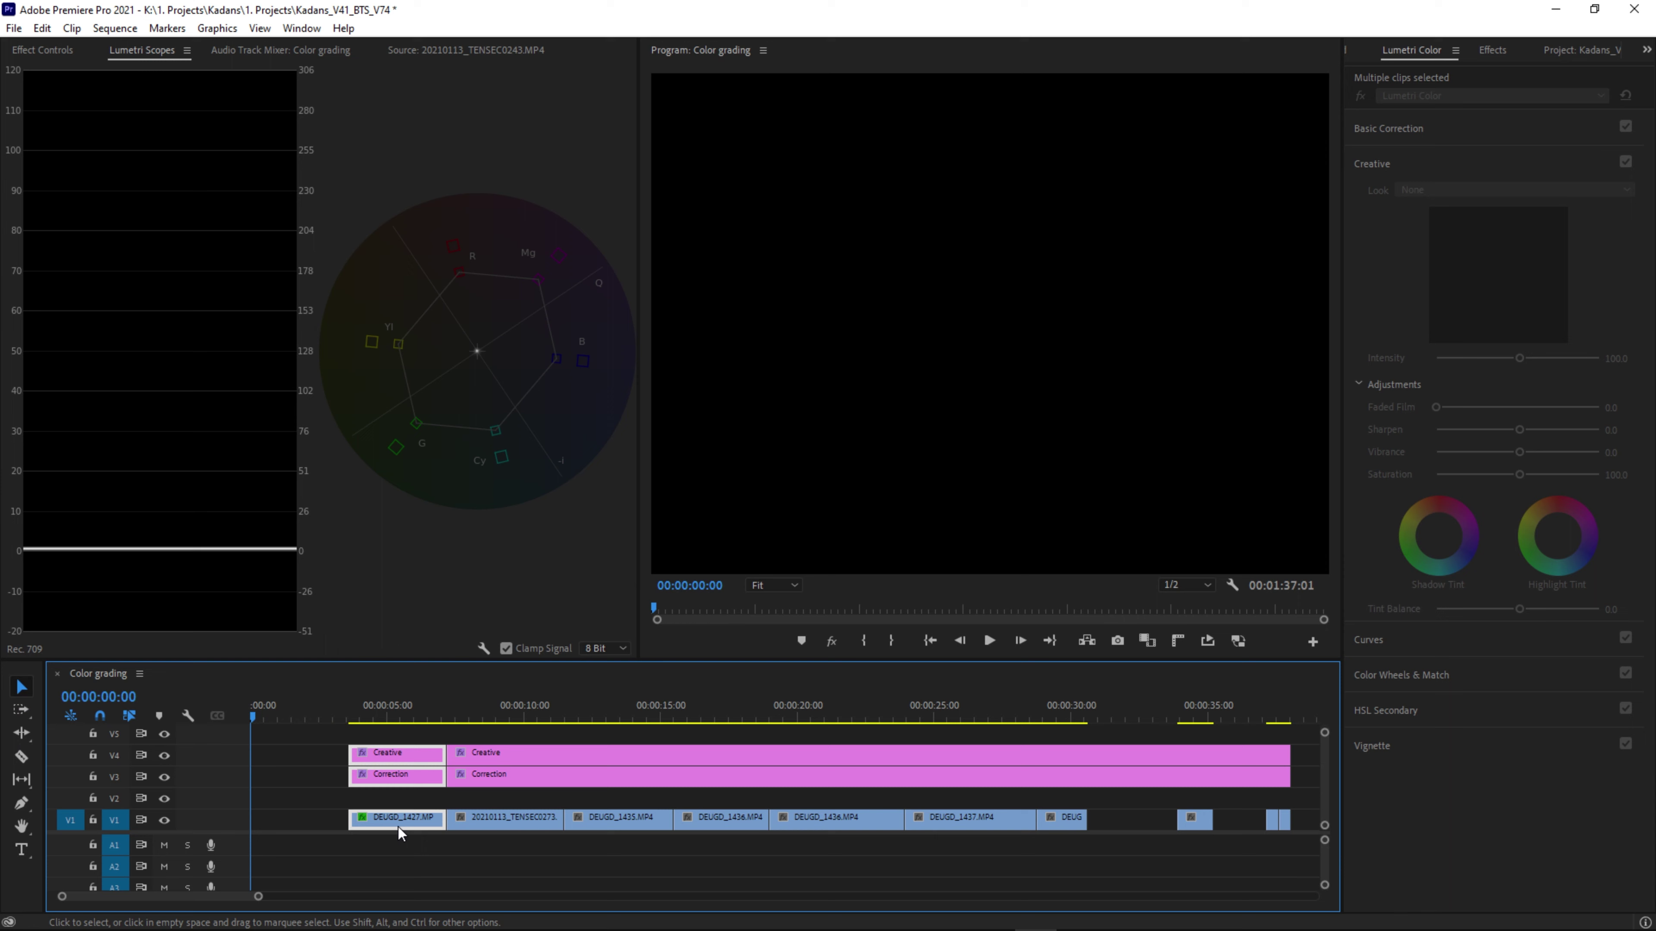
pyautogui.moveTo(404, 828); pyautogui.dragTo(307, 828)
# Delete the first Creative piece and give the first Correction piece the b_Utopia_A7s3_G4 LUT.
pyautogui.click(310, 753)
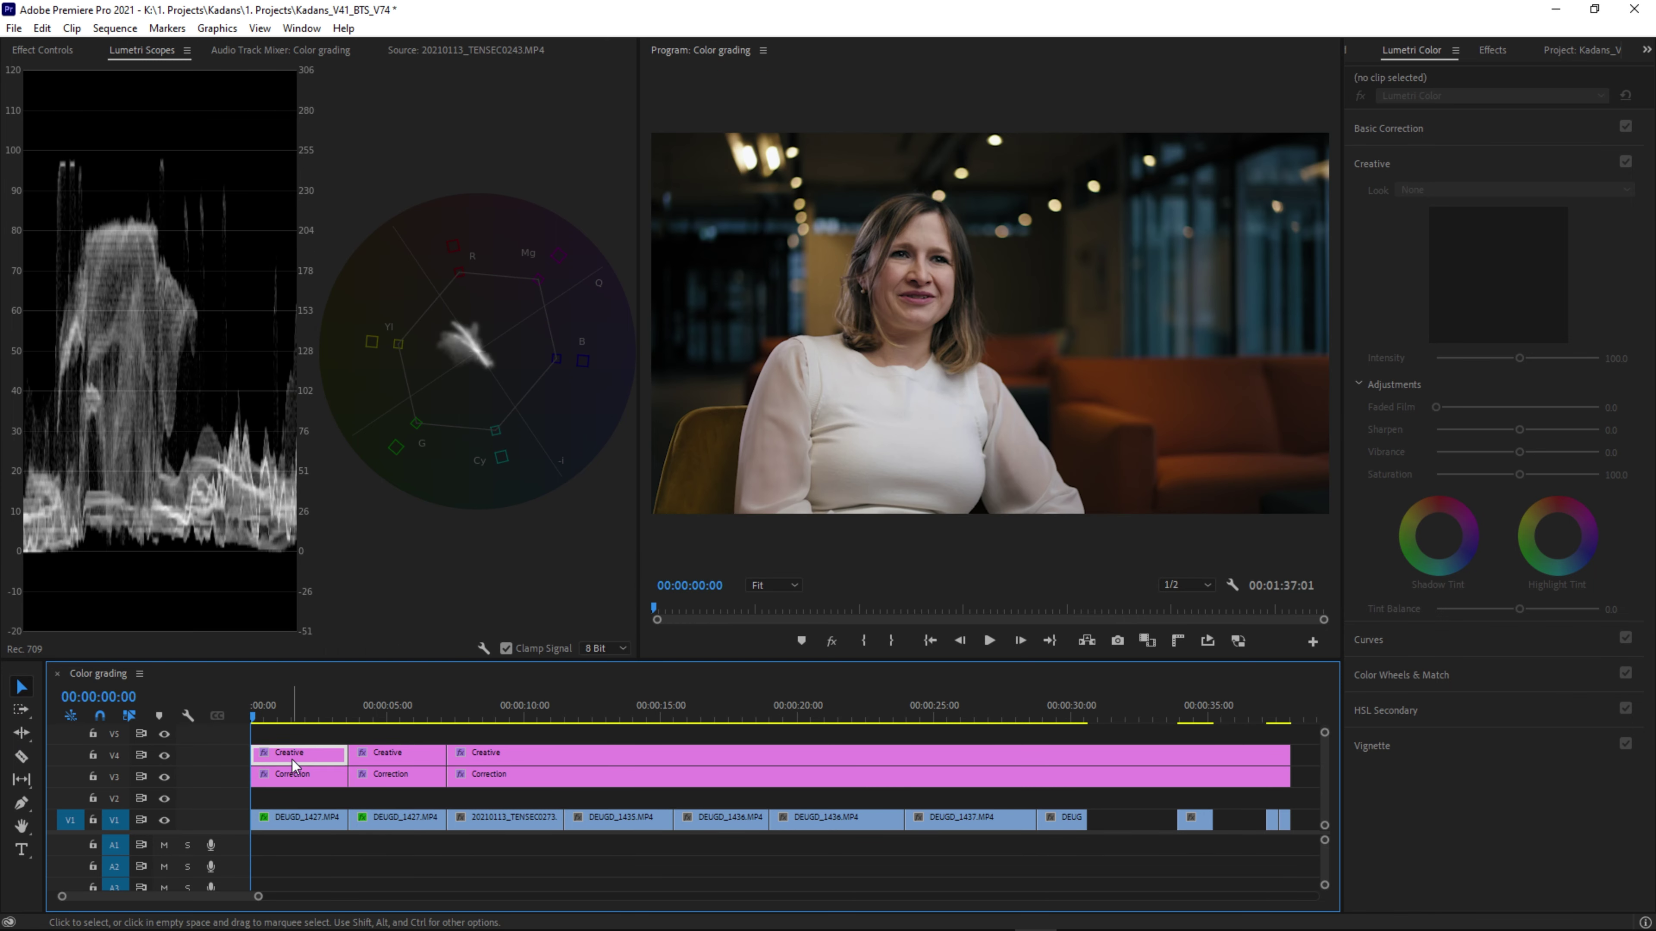
pyautogui.press('Delete')
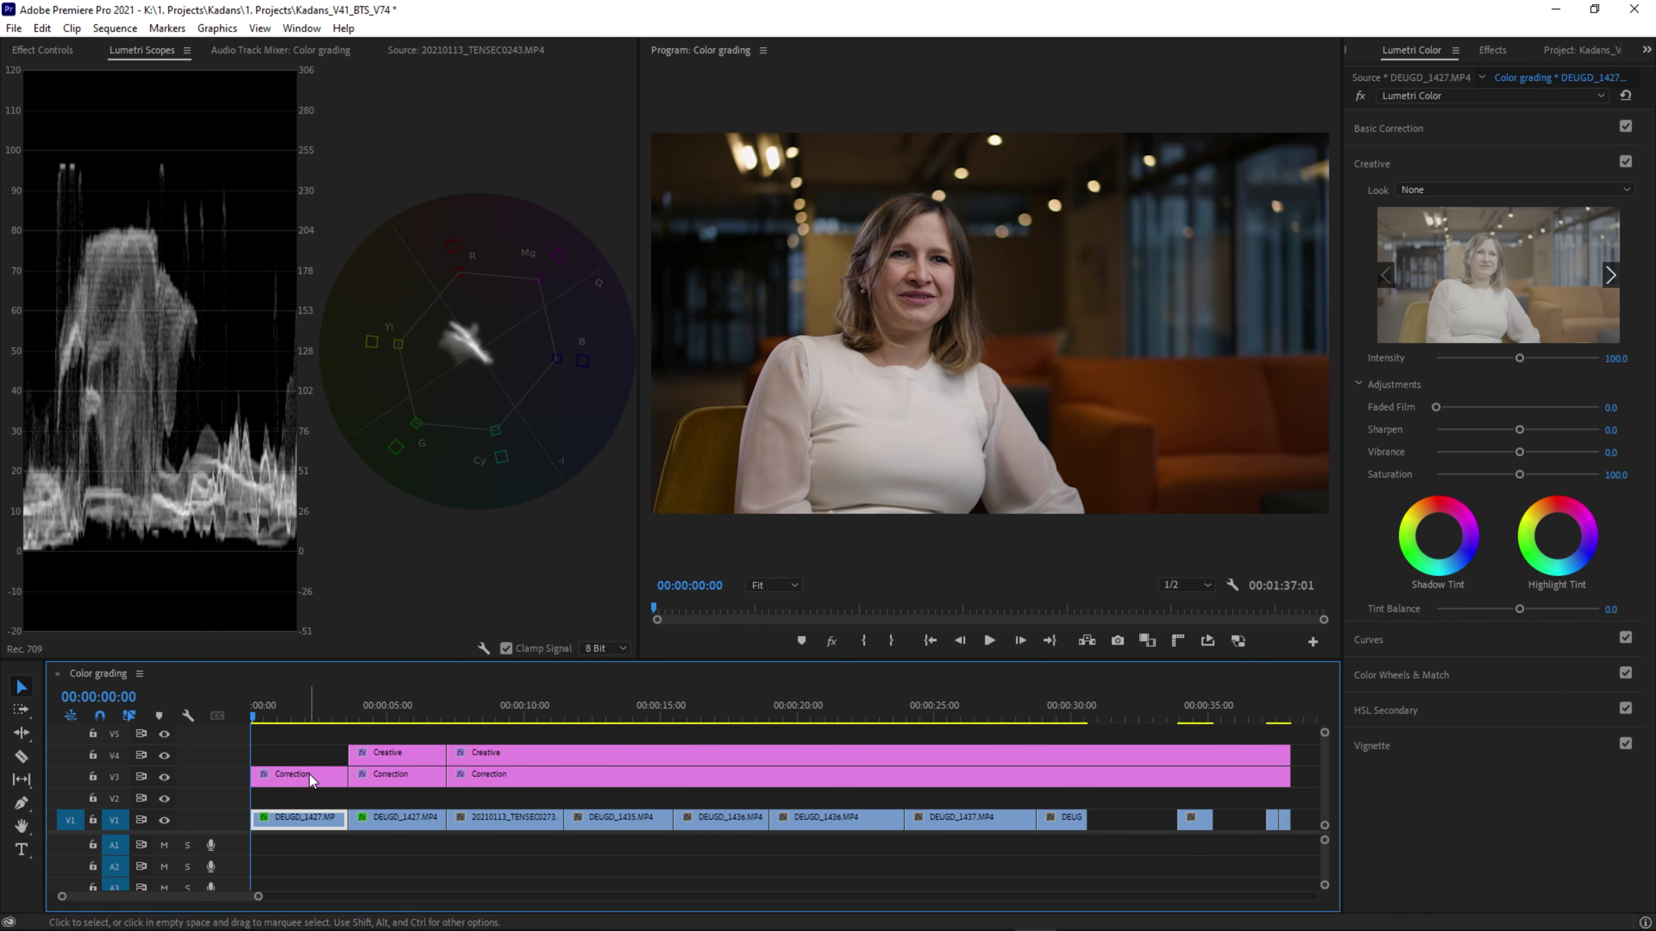
pyautogui.click(311, 776)
pyautogui.click(1430, 129)
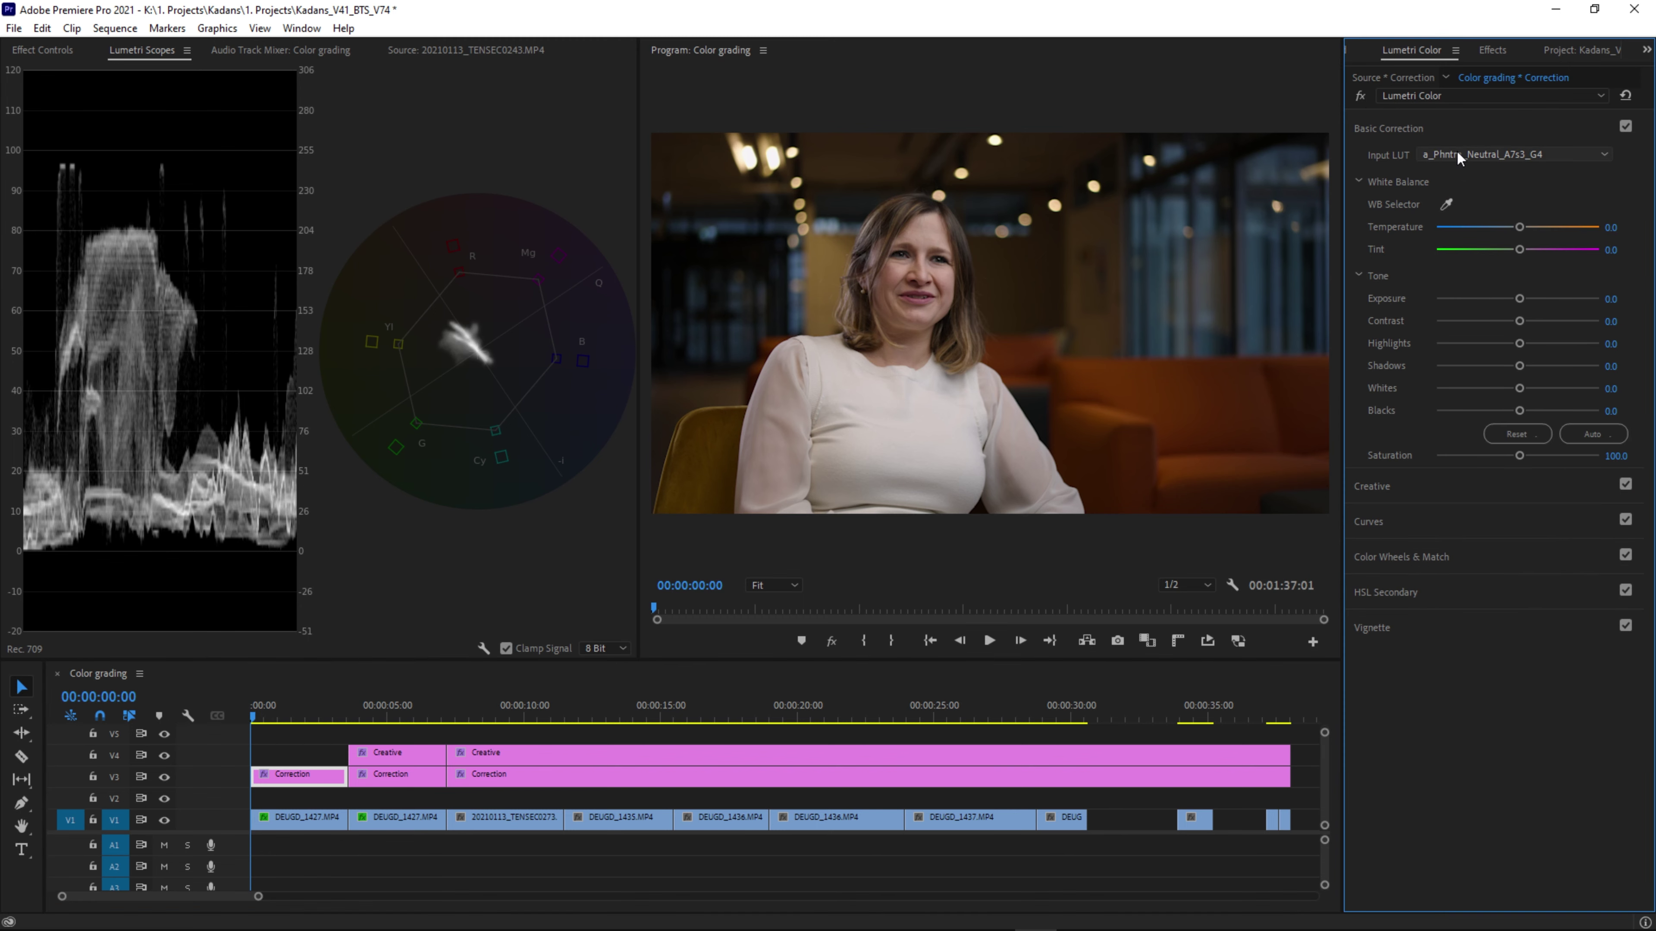
pyautogui.click(1483, 156)
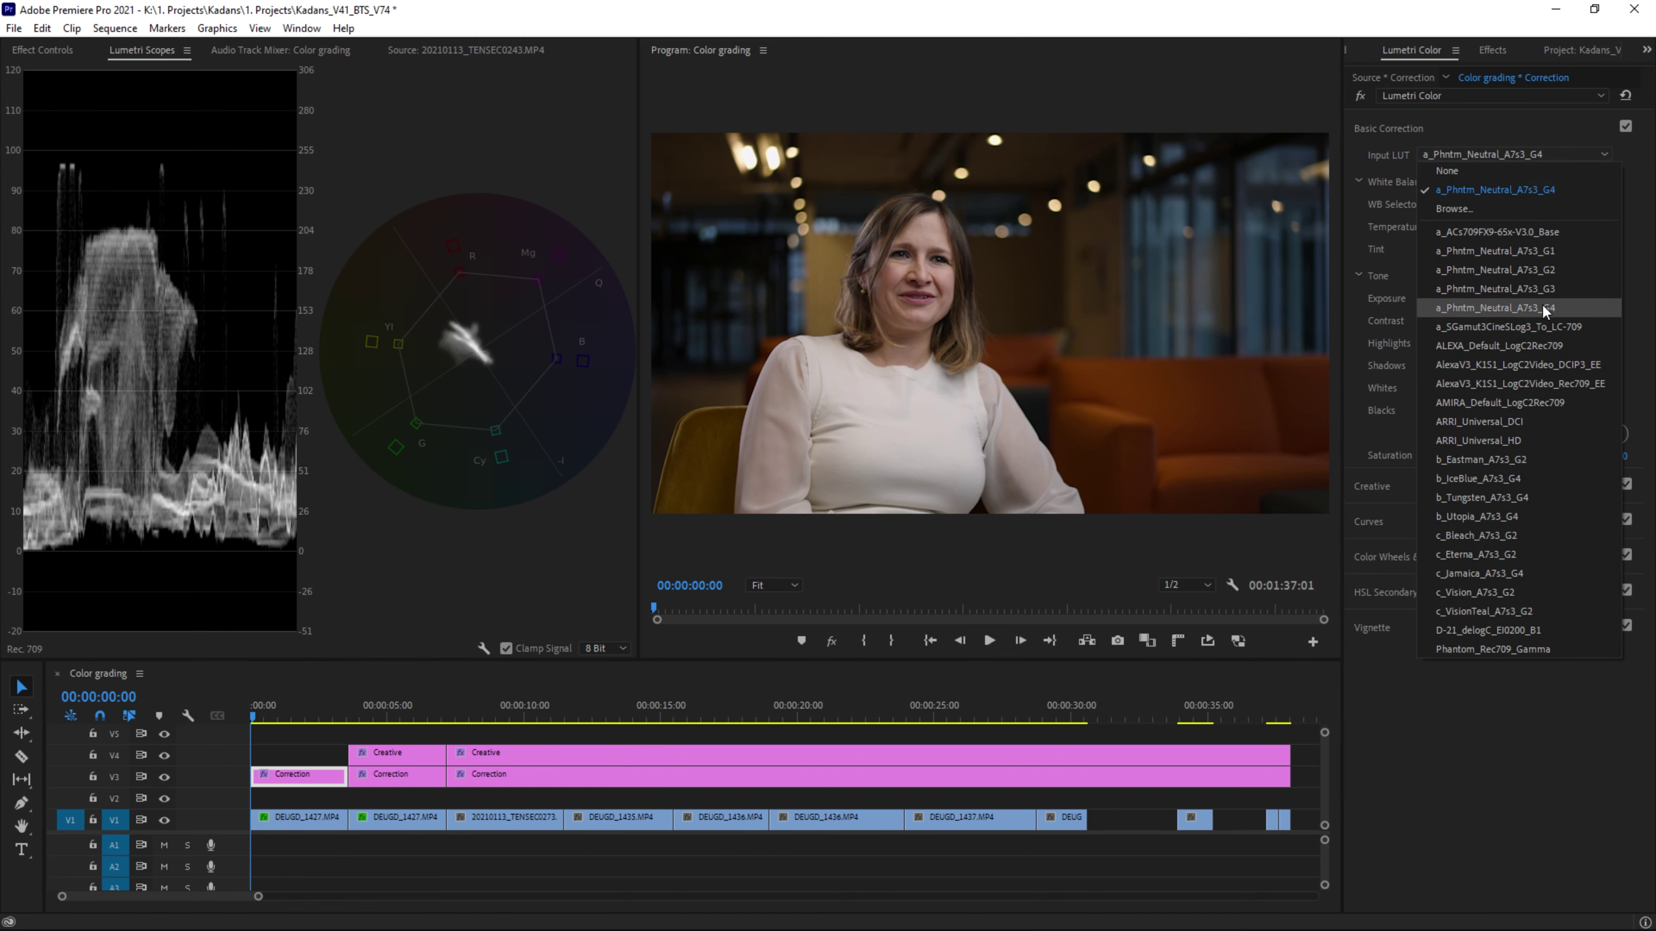
pyautogui.click(1483, 510)
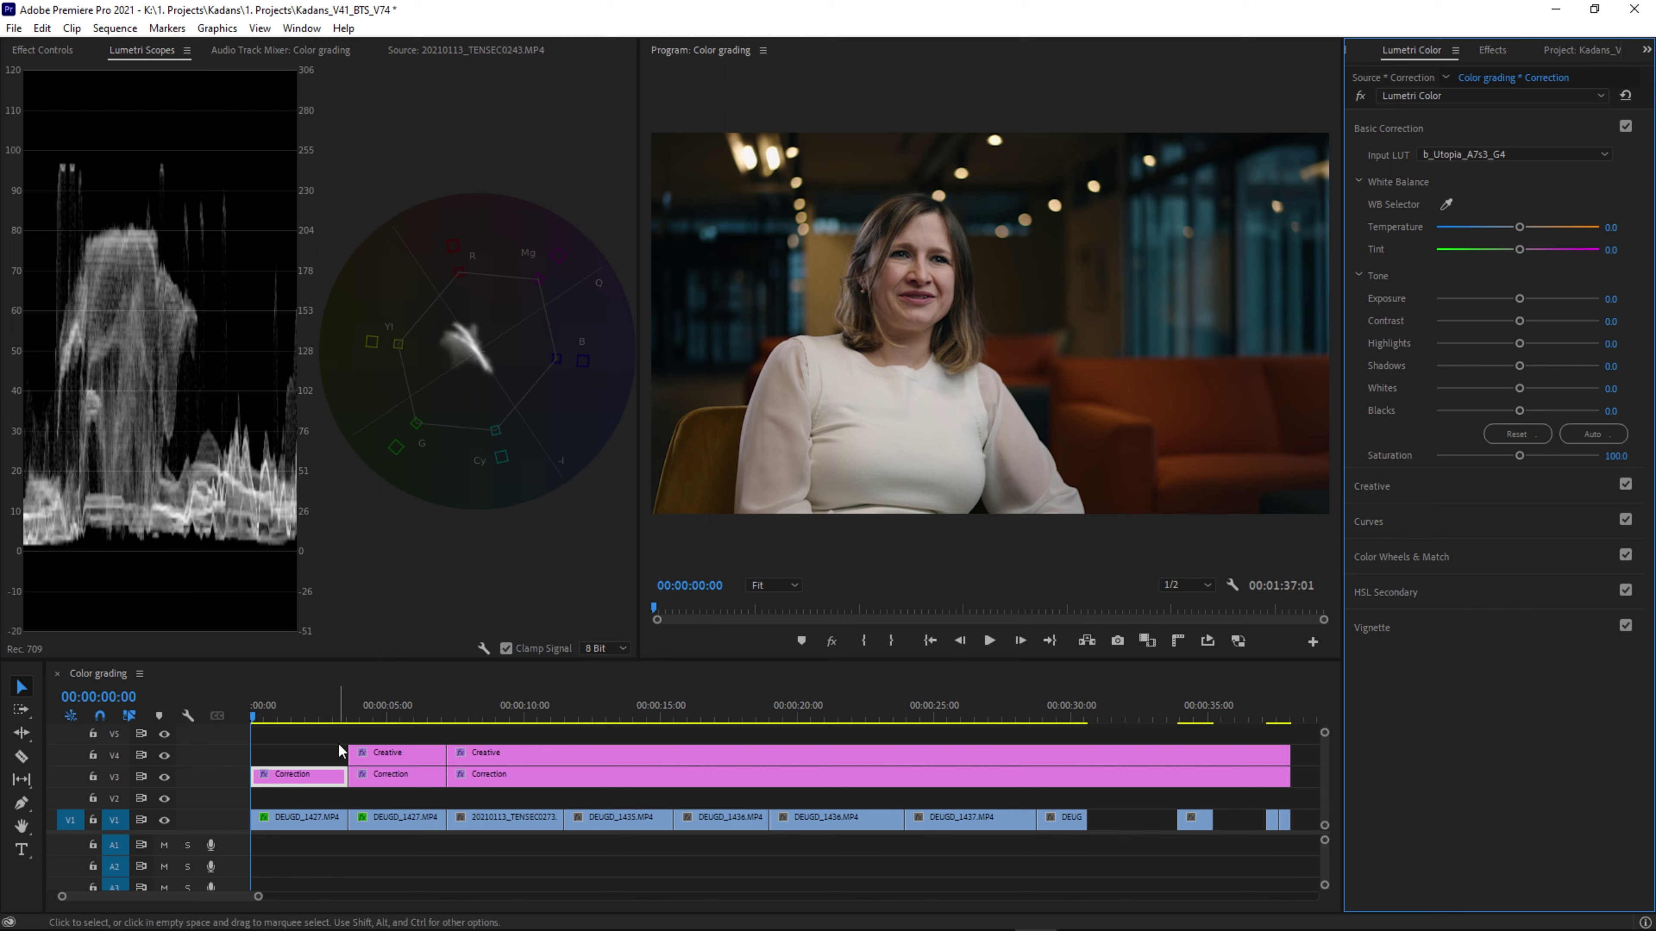
# Undo the duplicated interview clip and the cuts on the Correction and Creative layers.
pyautogui.press('Down')
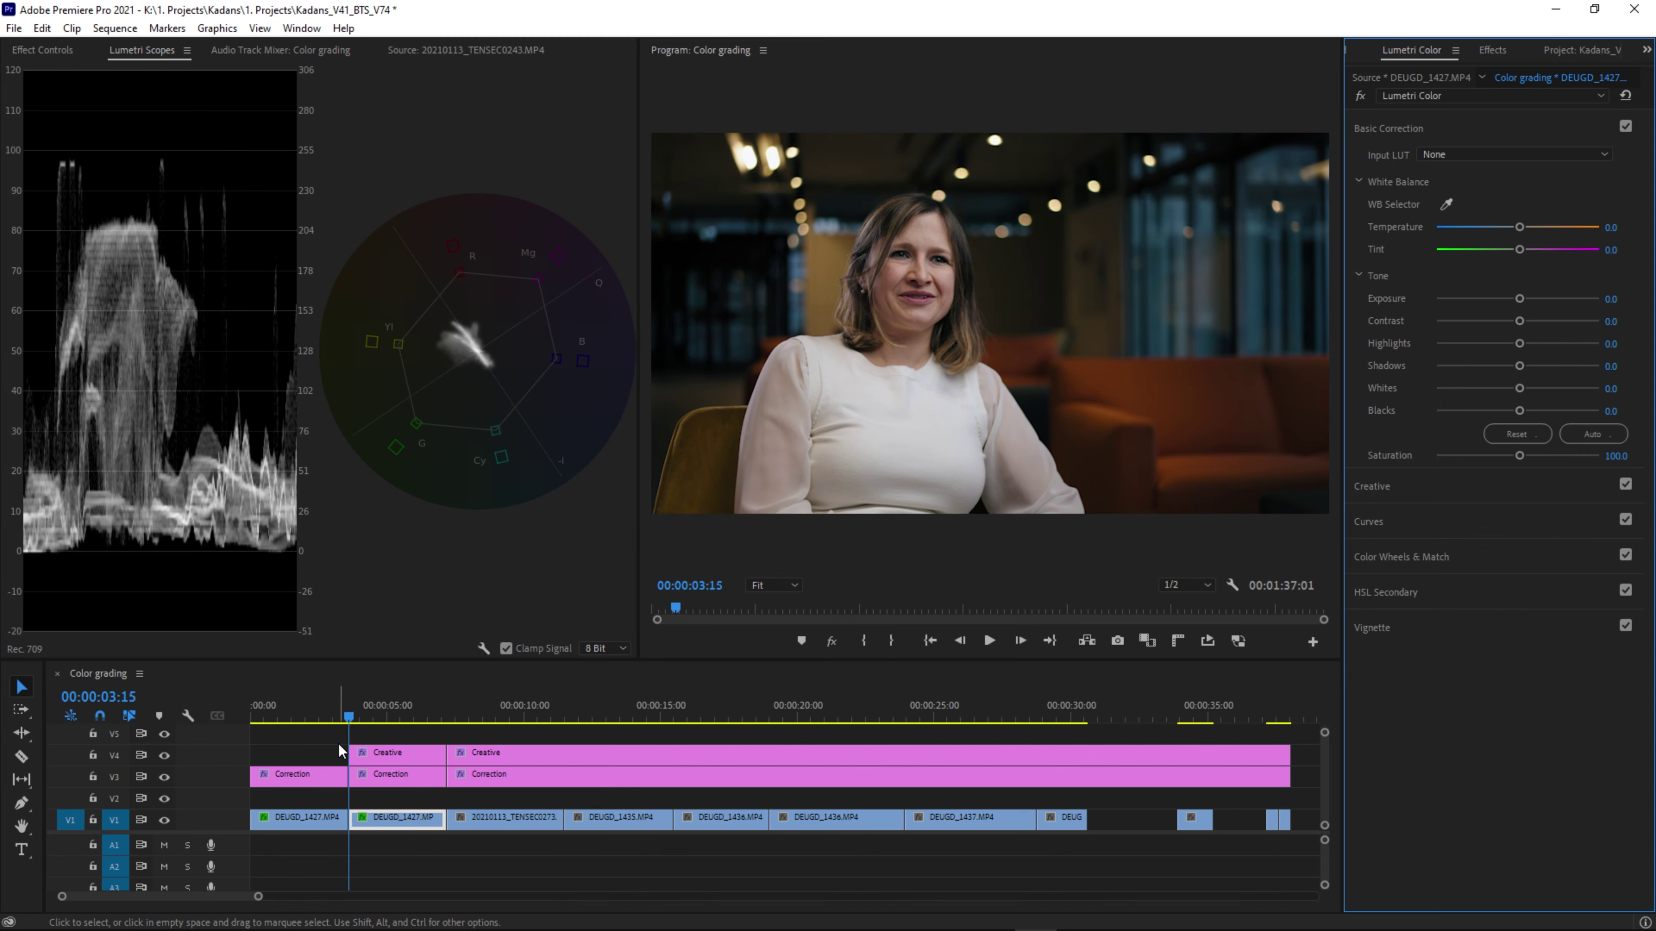
pyautogui.press('Up')
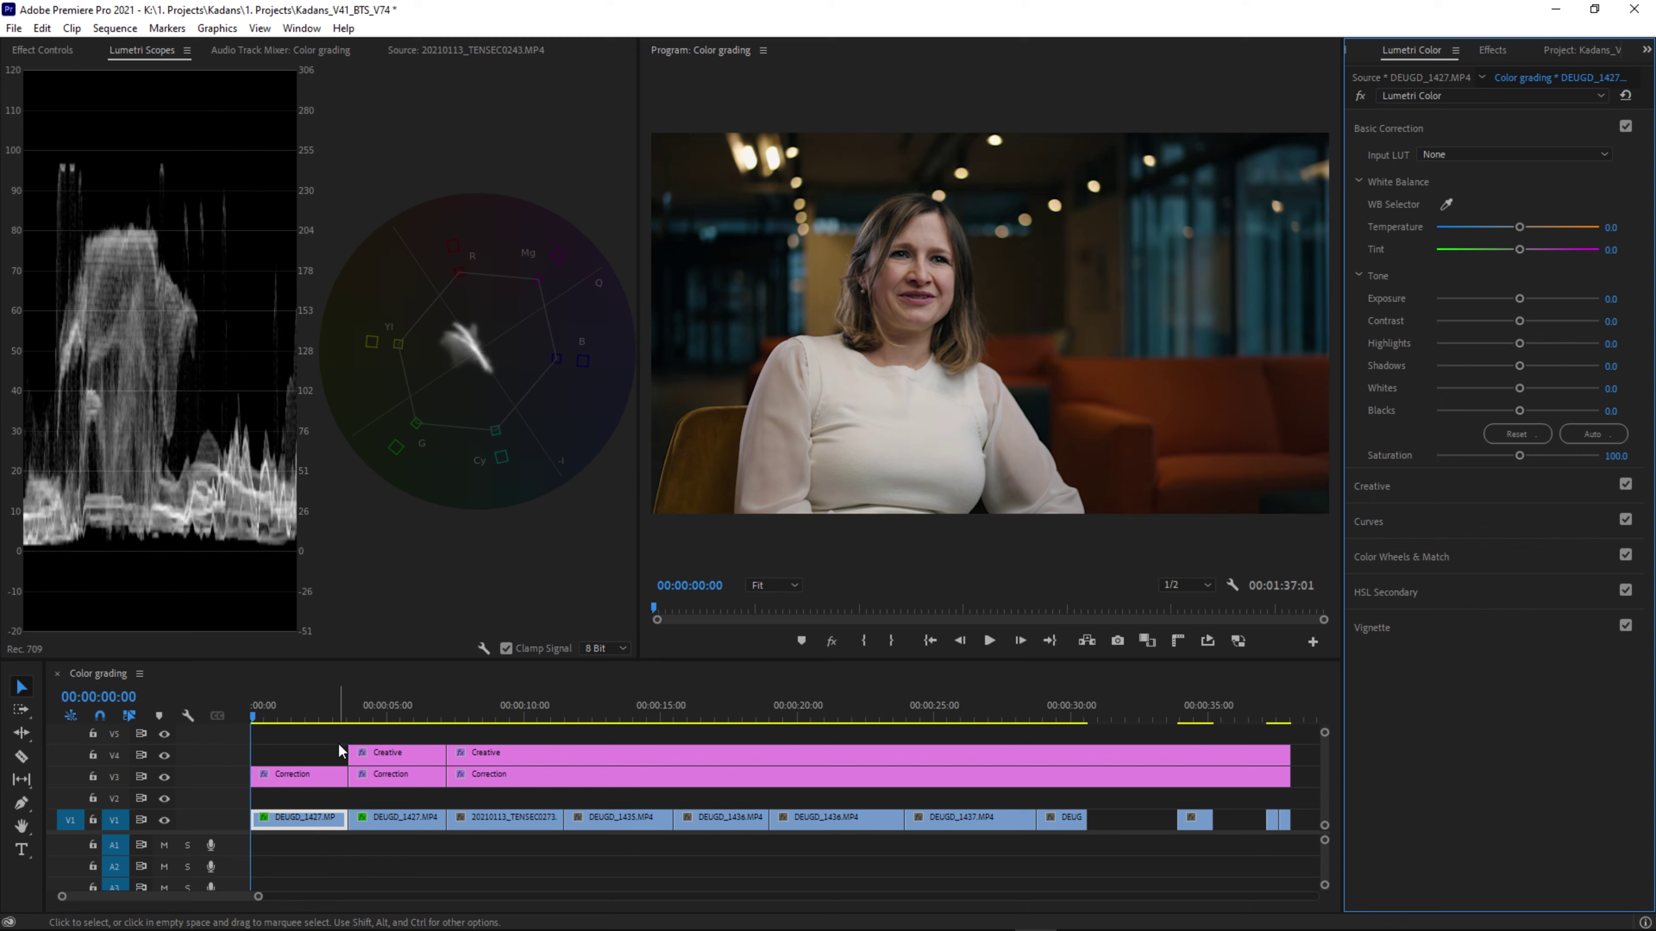
pyautogui.press('Down')
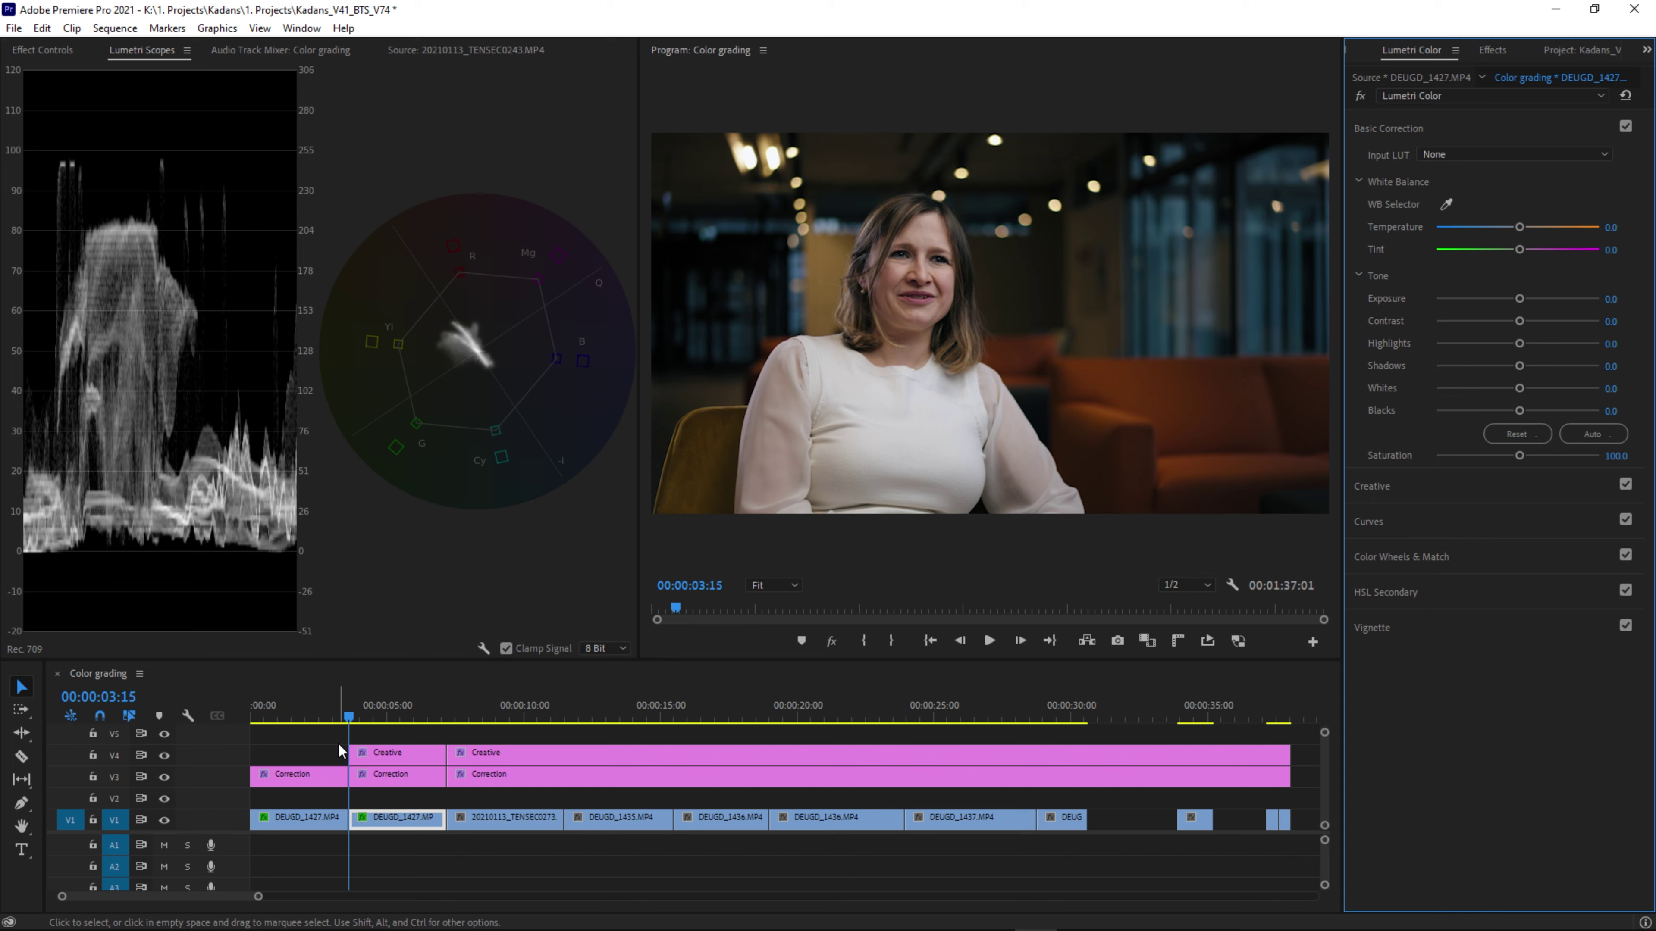
pyautogui.hotkey('ctrl', 'z')
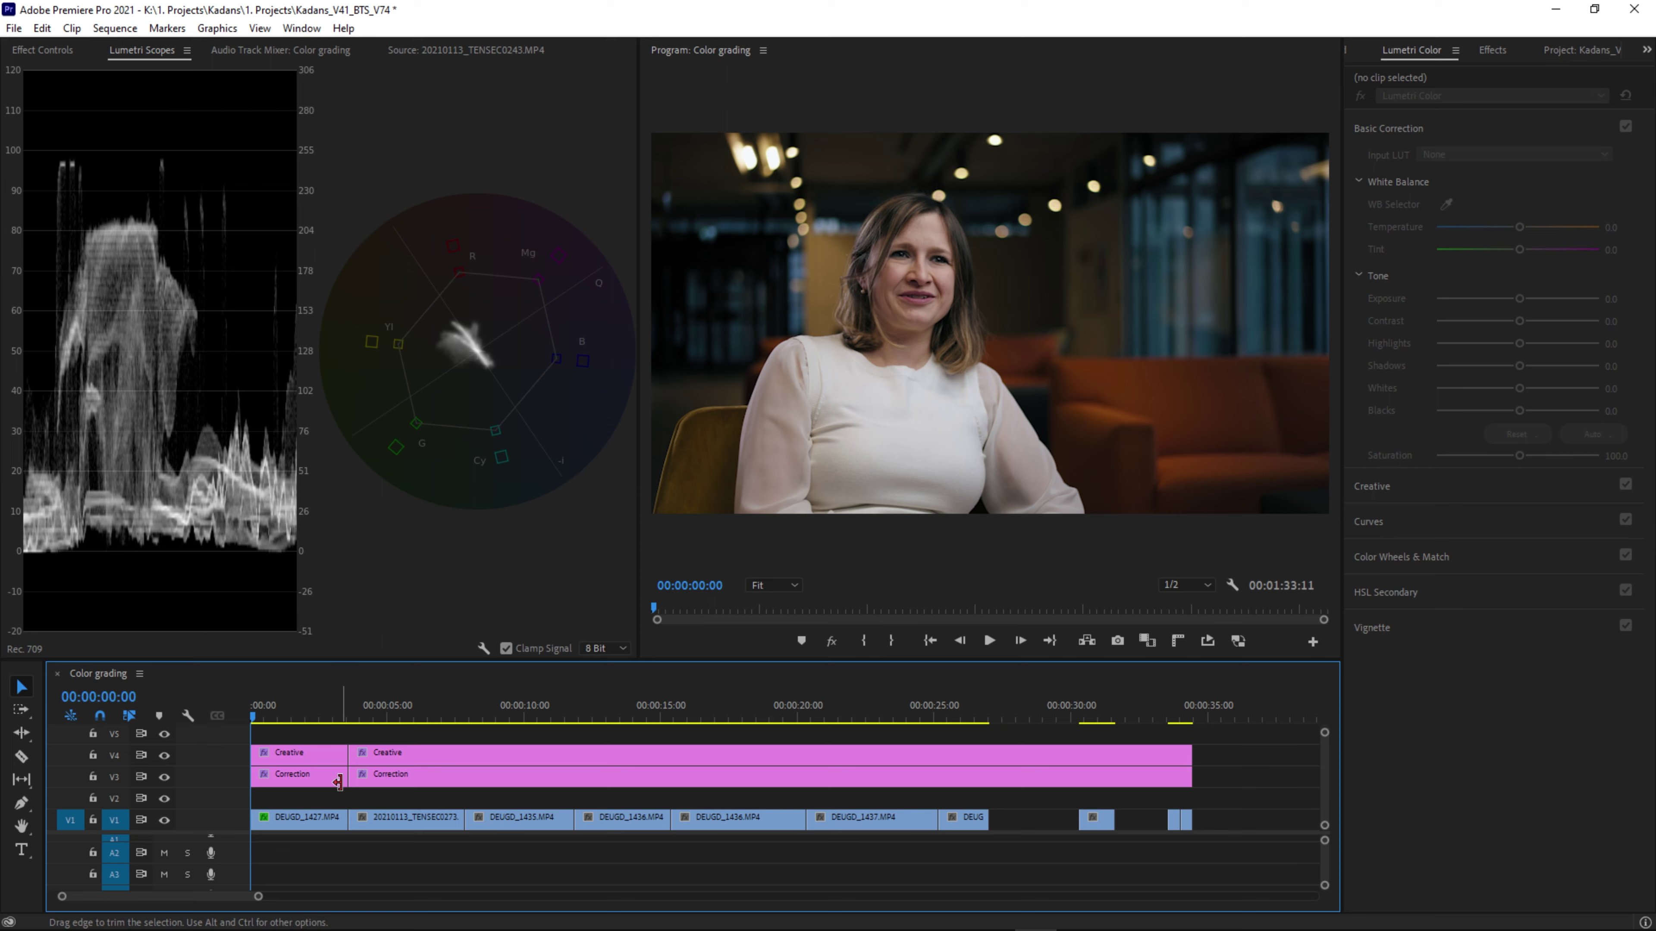
pyautogui.hotkey('ctrl', 'z')
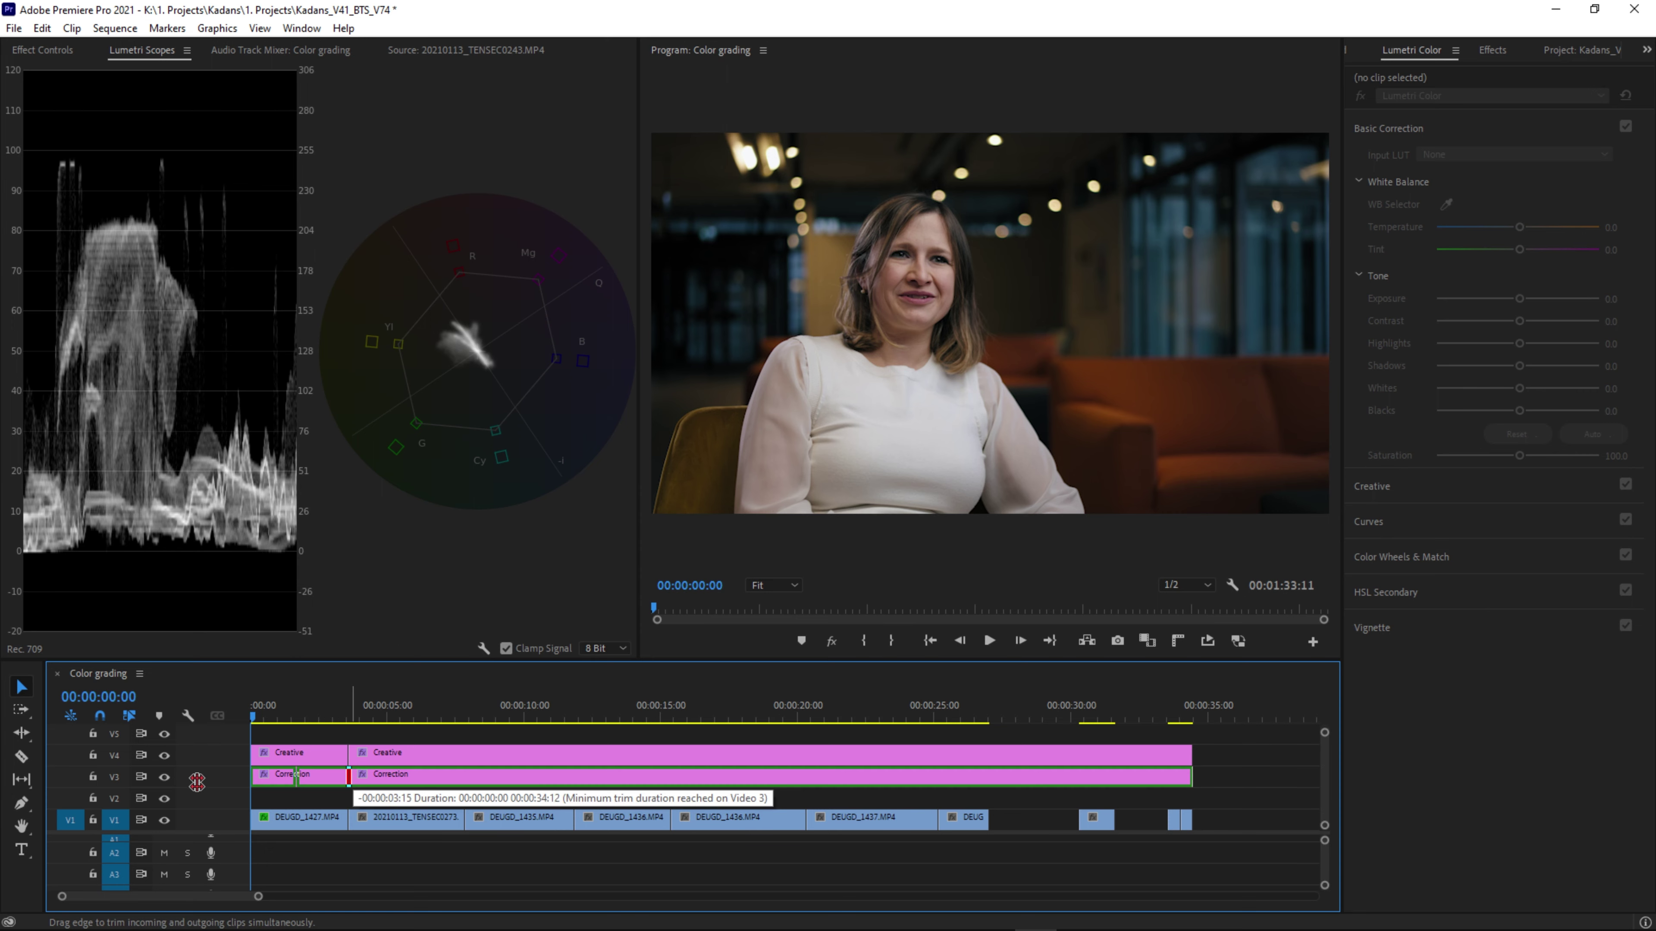
pyautogui.hotkey('ctrl', 'z')
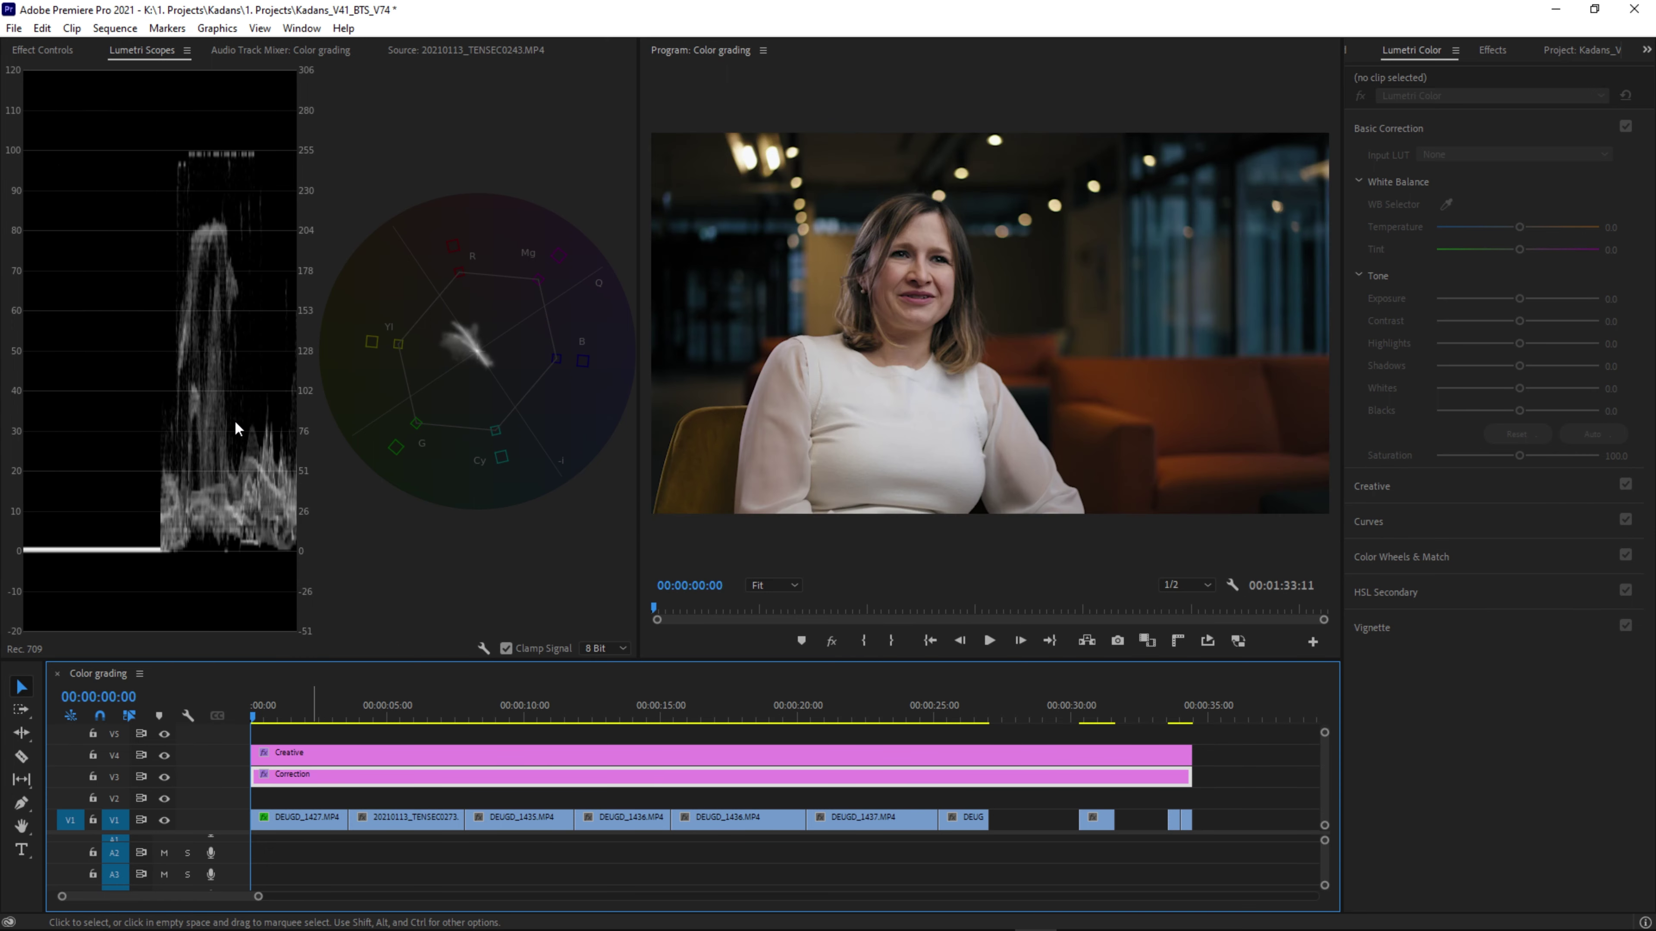
pyautogui.click(43, 50)
pyautogui.click(117, 373)
# Remove the Lumetri Color effects from the Creative layer and the DEUGD_1427 interview clip.
pyautogui.press('Delete')
pyautogui.click(307, 757)
pyautogui.hotkey('ctrl', 'z')
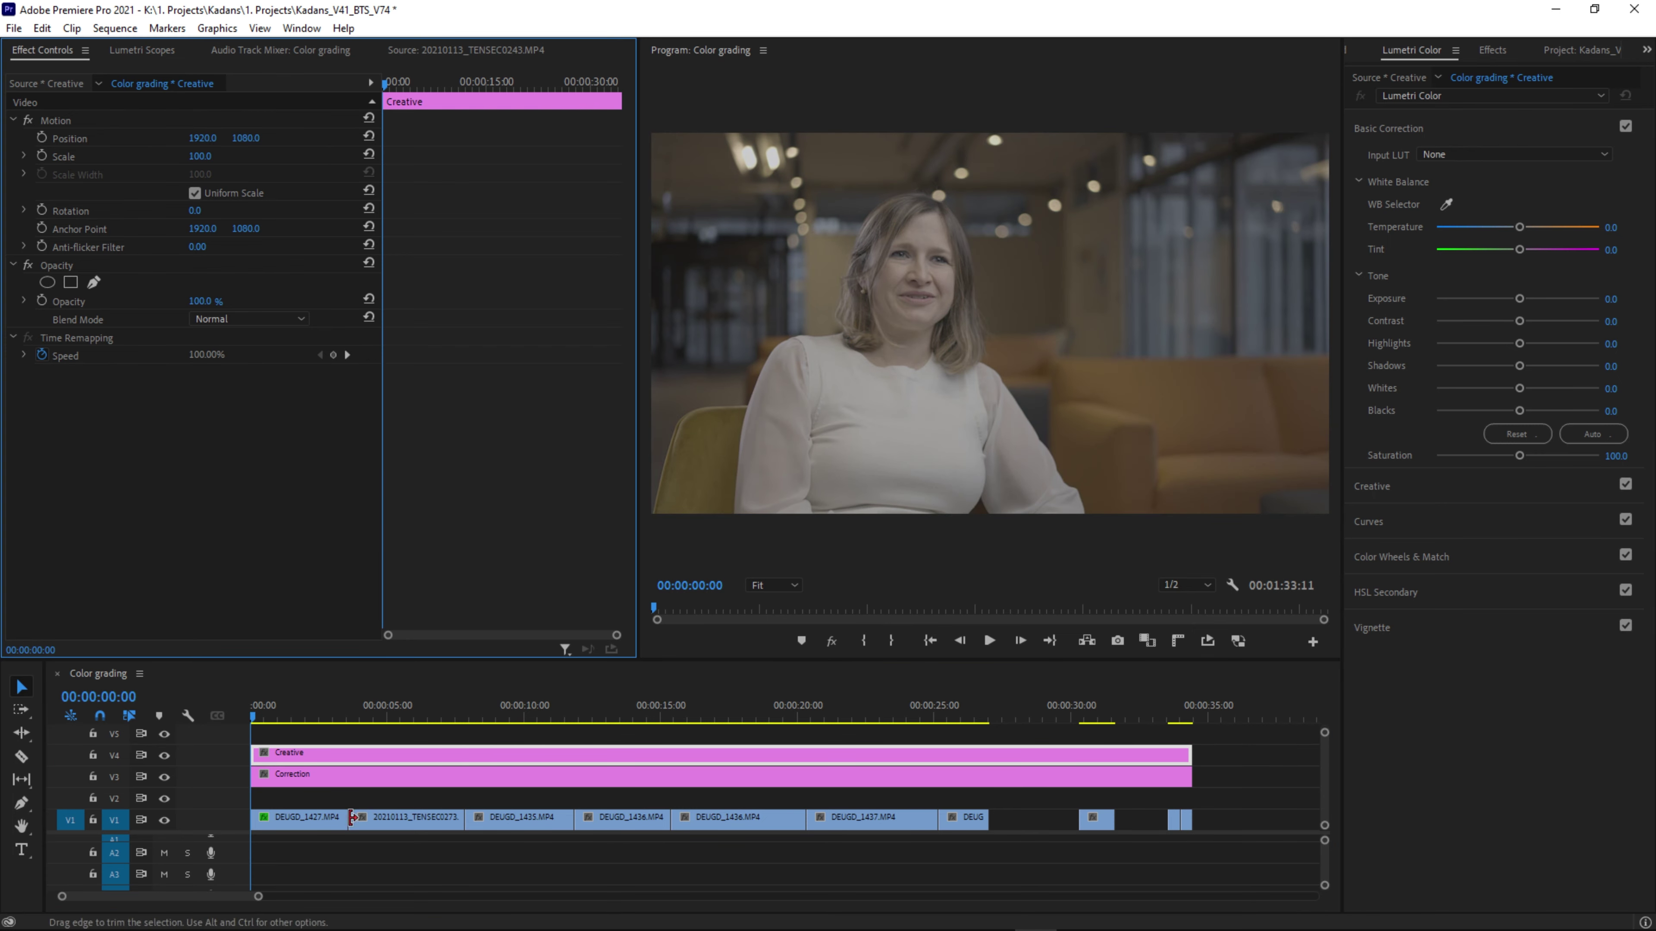
pyautogui.click(81, 375)
pyautogui.press('Delete')
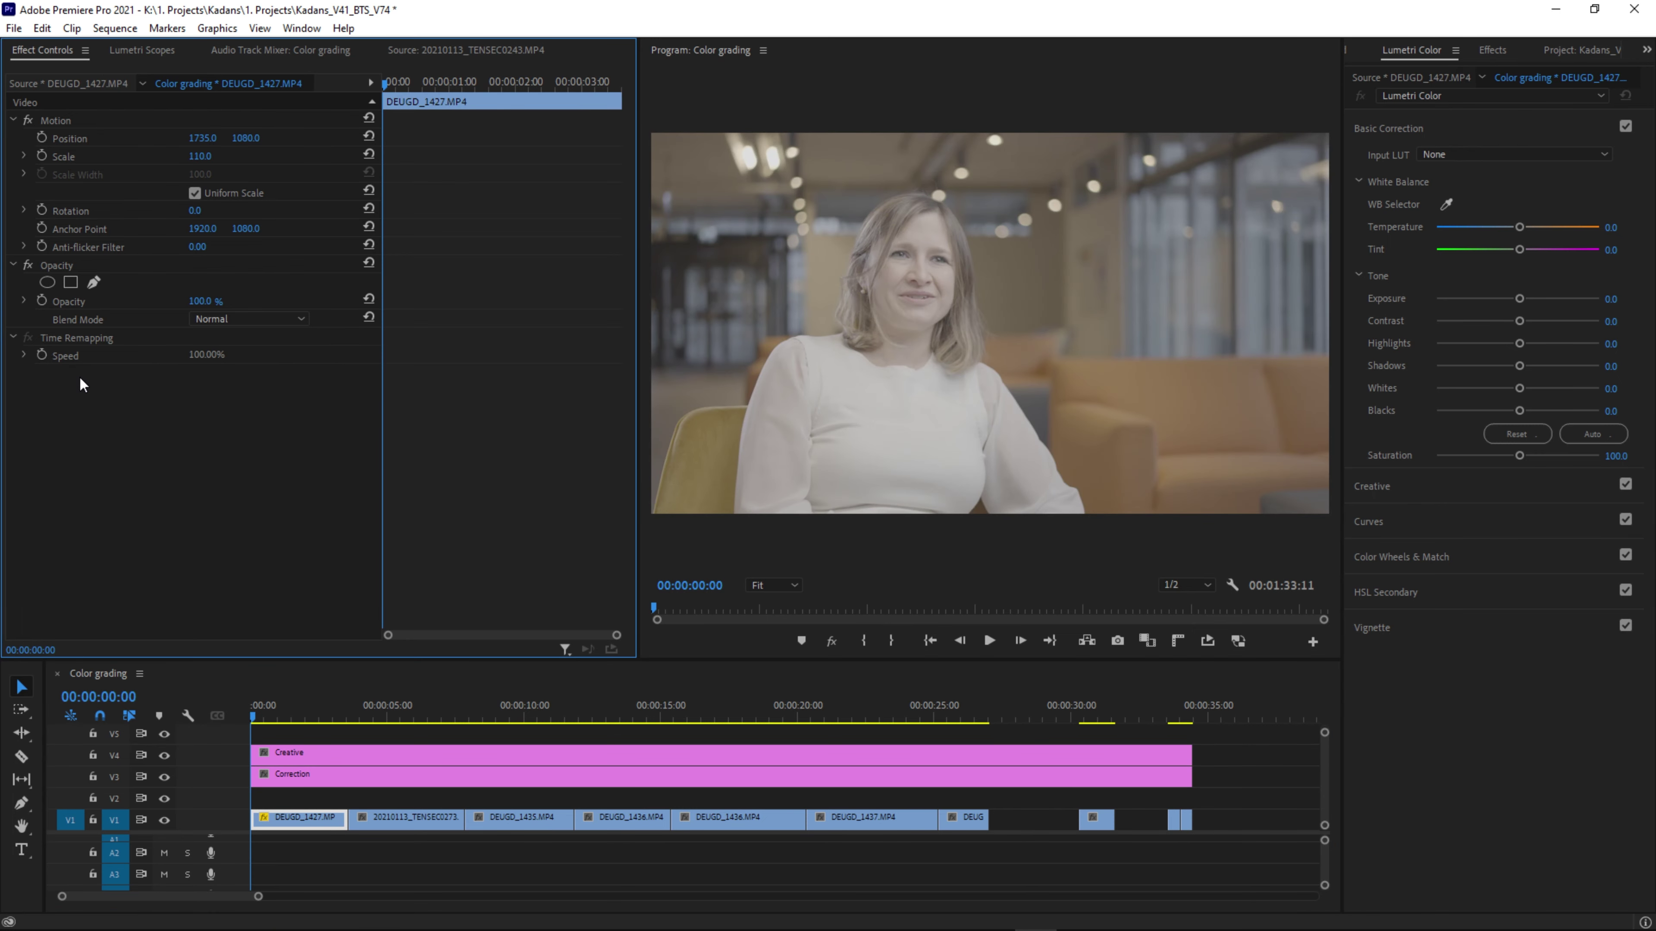
# Set Correction's Input LUT to a_Phntm_Neutral_A7s3_G4 and check it on the waveform and vectorscope.
pyautogui.click(296, 781)
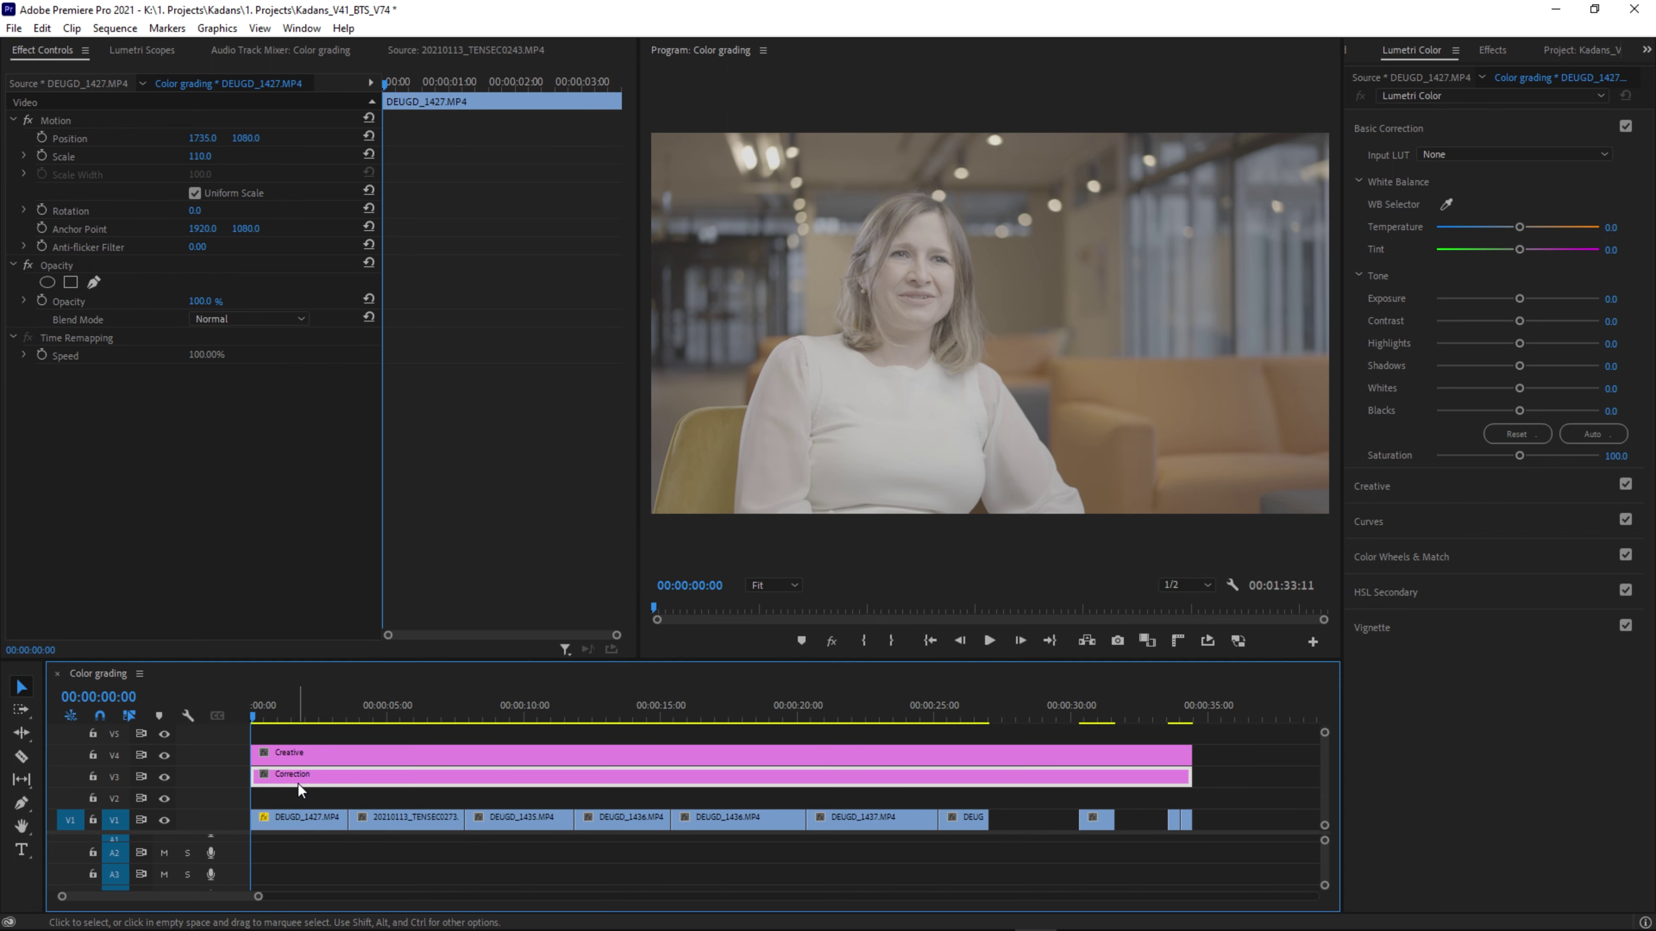
pyautogui.click(1464, 157)
pyautogui.click(1505, 309)
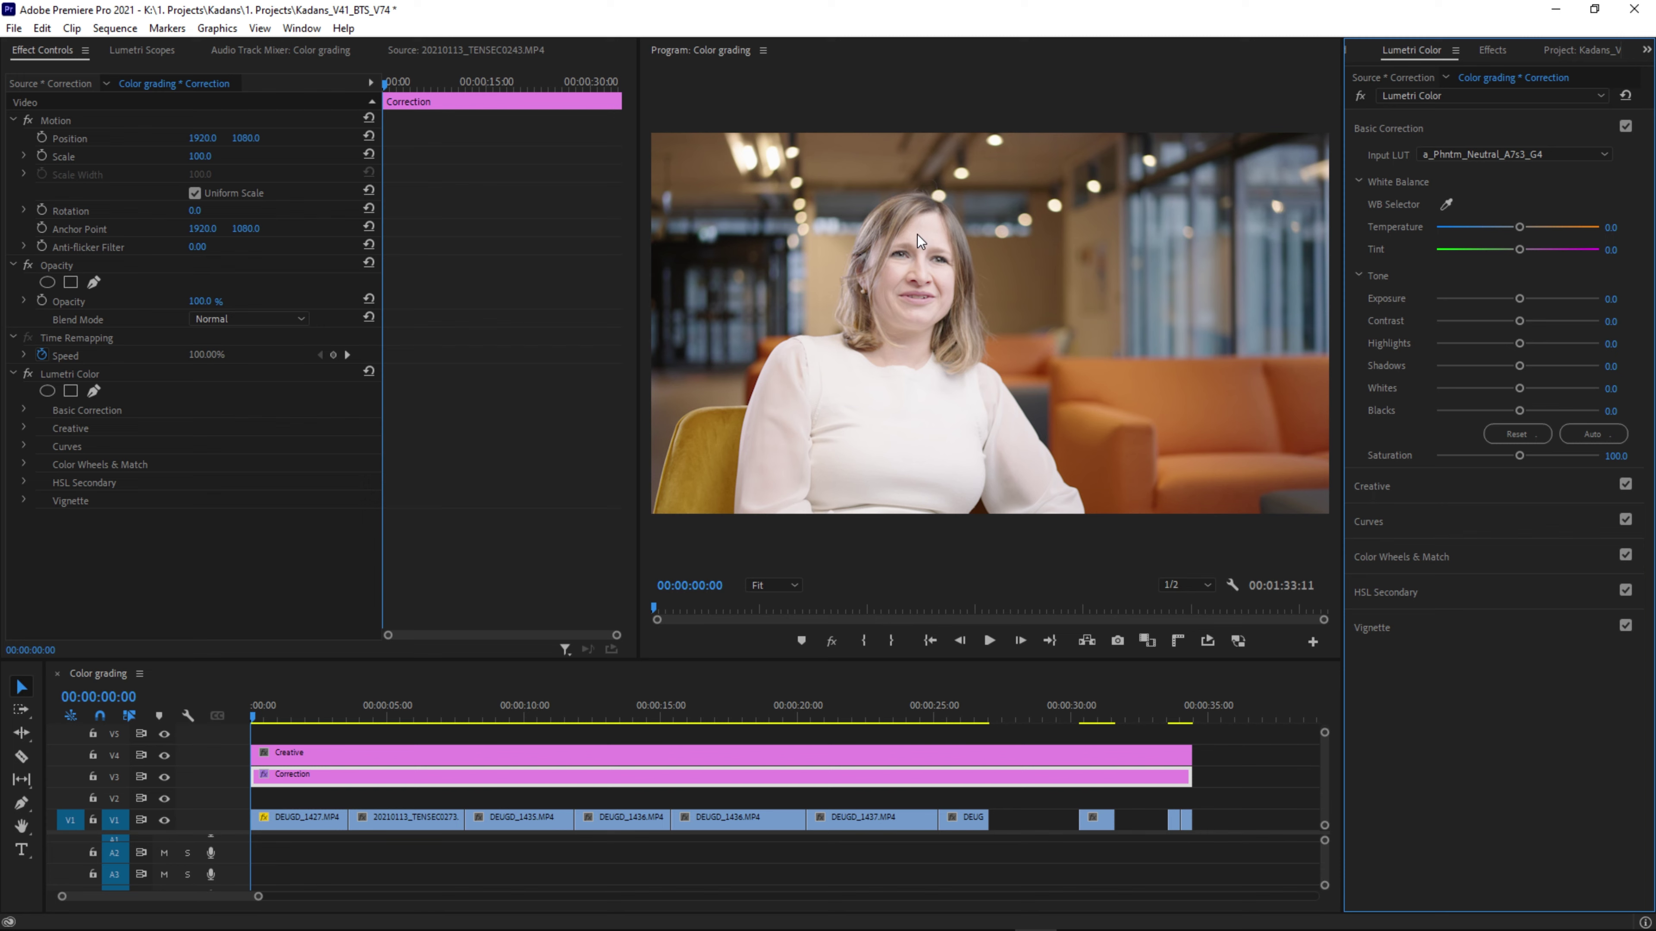
pyautogui.click(150, 52)
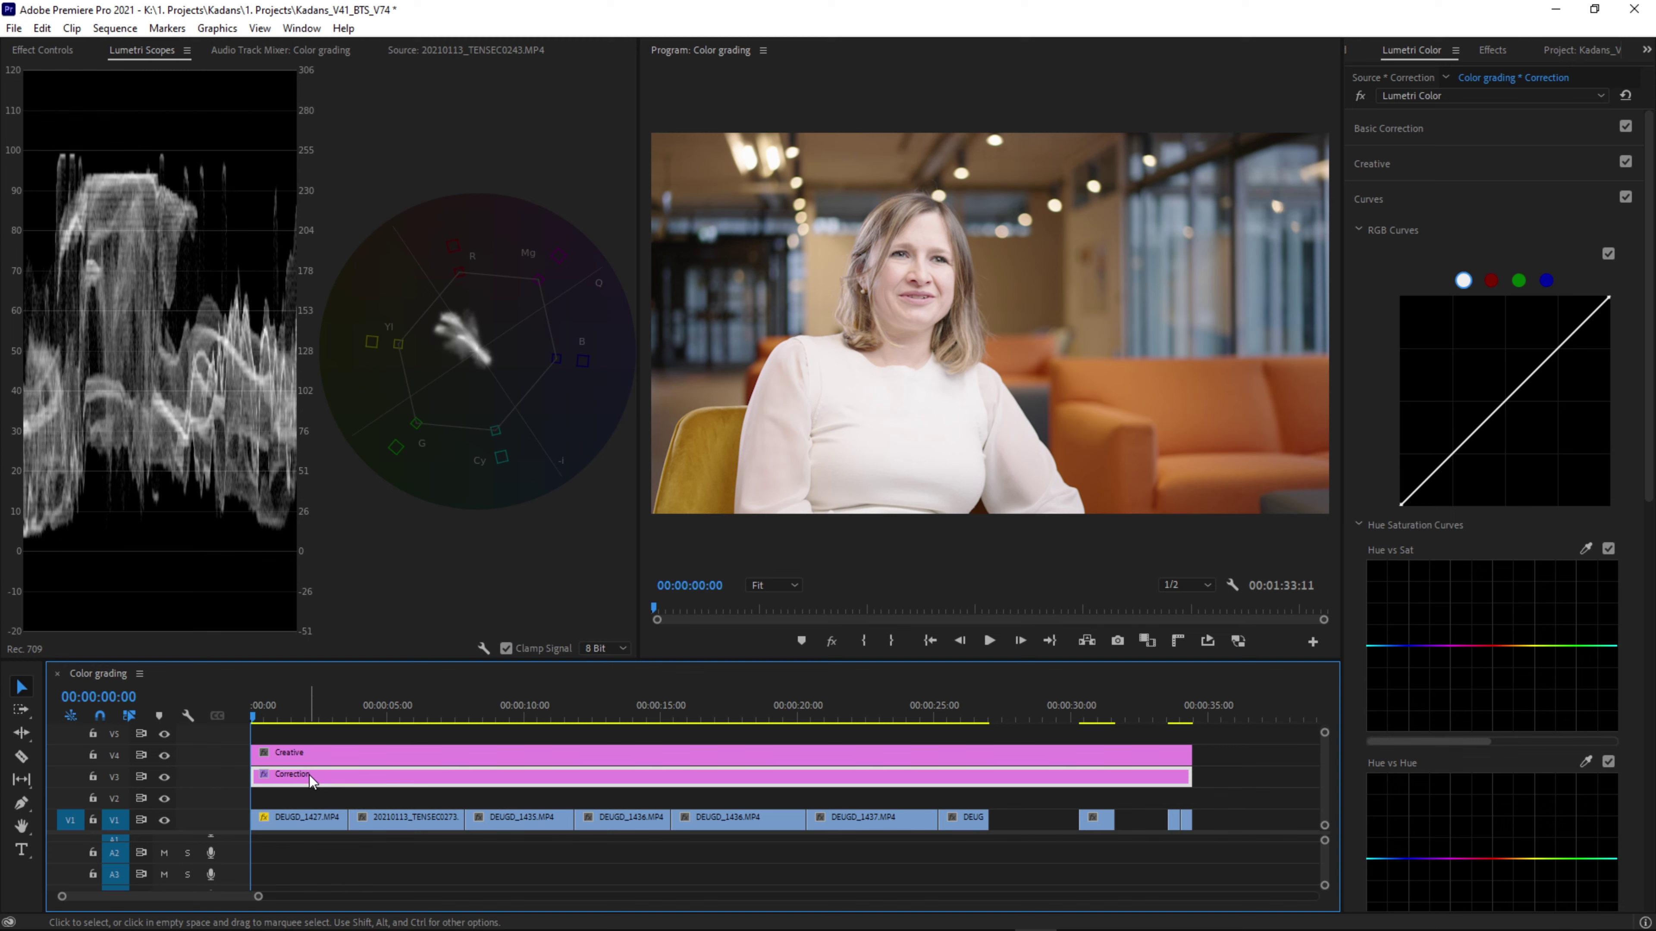
pyautogui.click(300, 821)
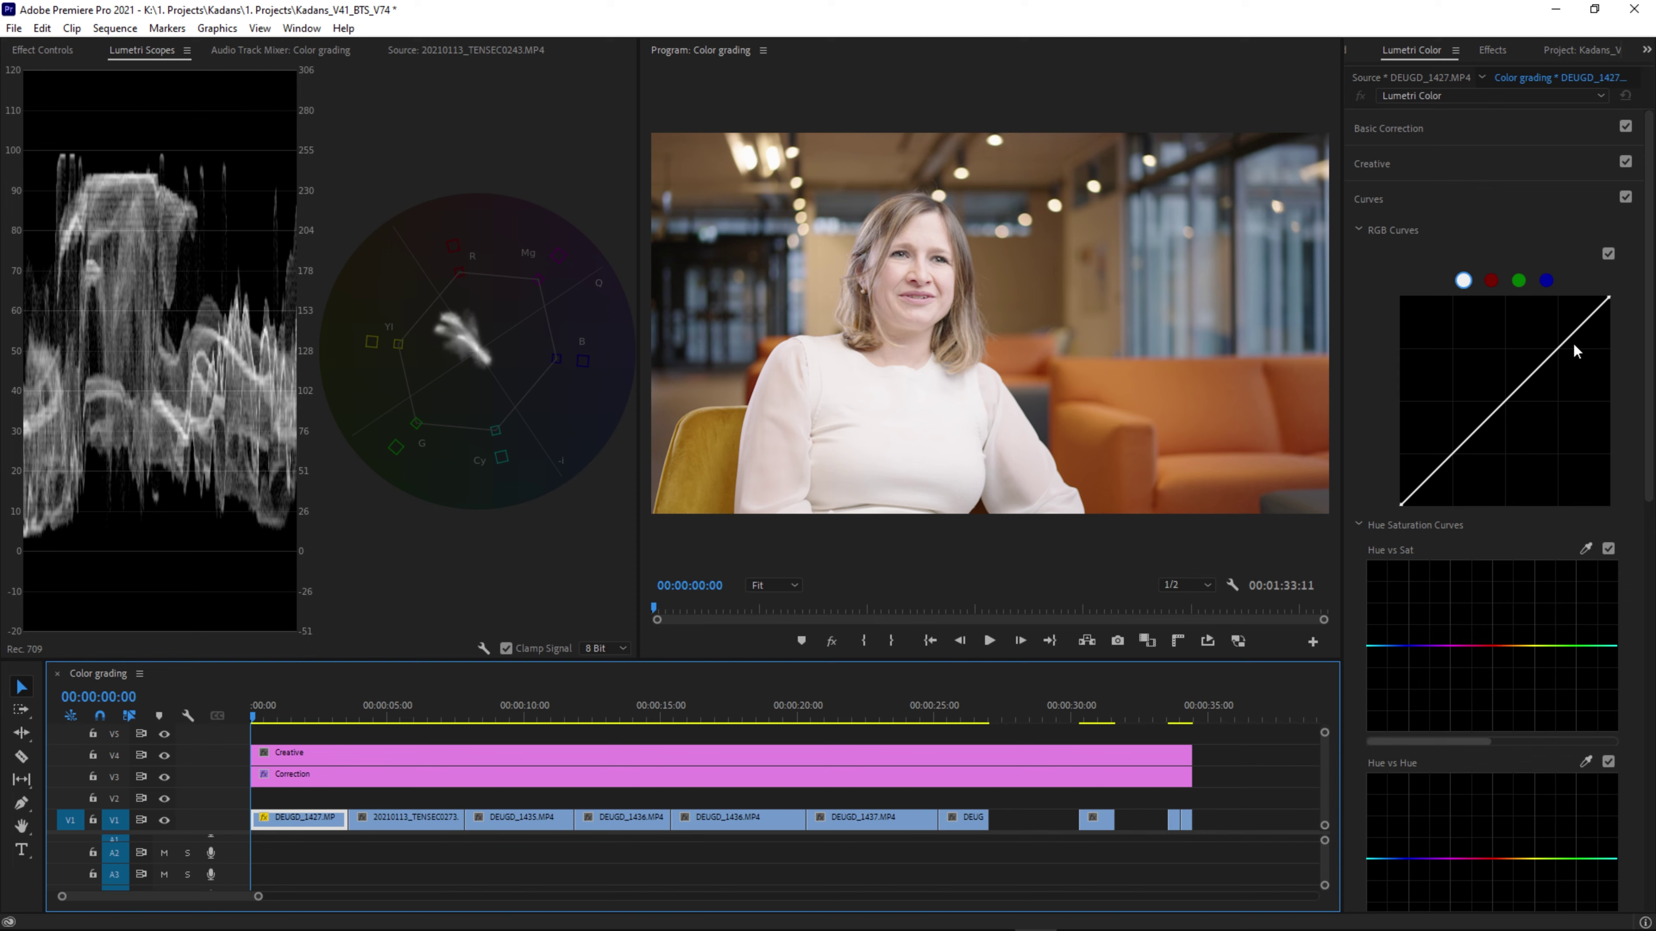
# Bend the DEUGD_1427 RGB master curve downward to darken the interview's midtones.
pyautogui.moveTo(1554, 350); pyautogui.dragTo(1558, 373)
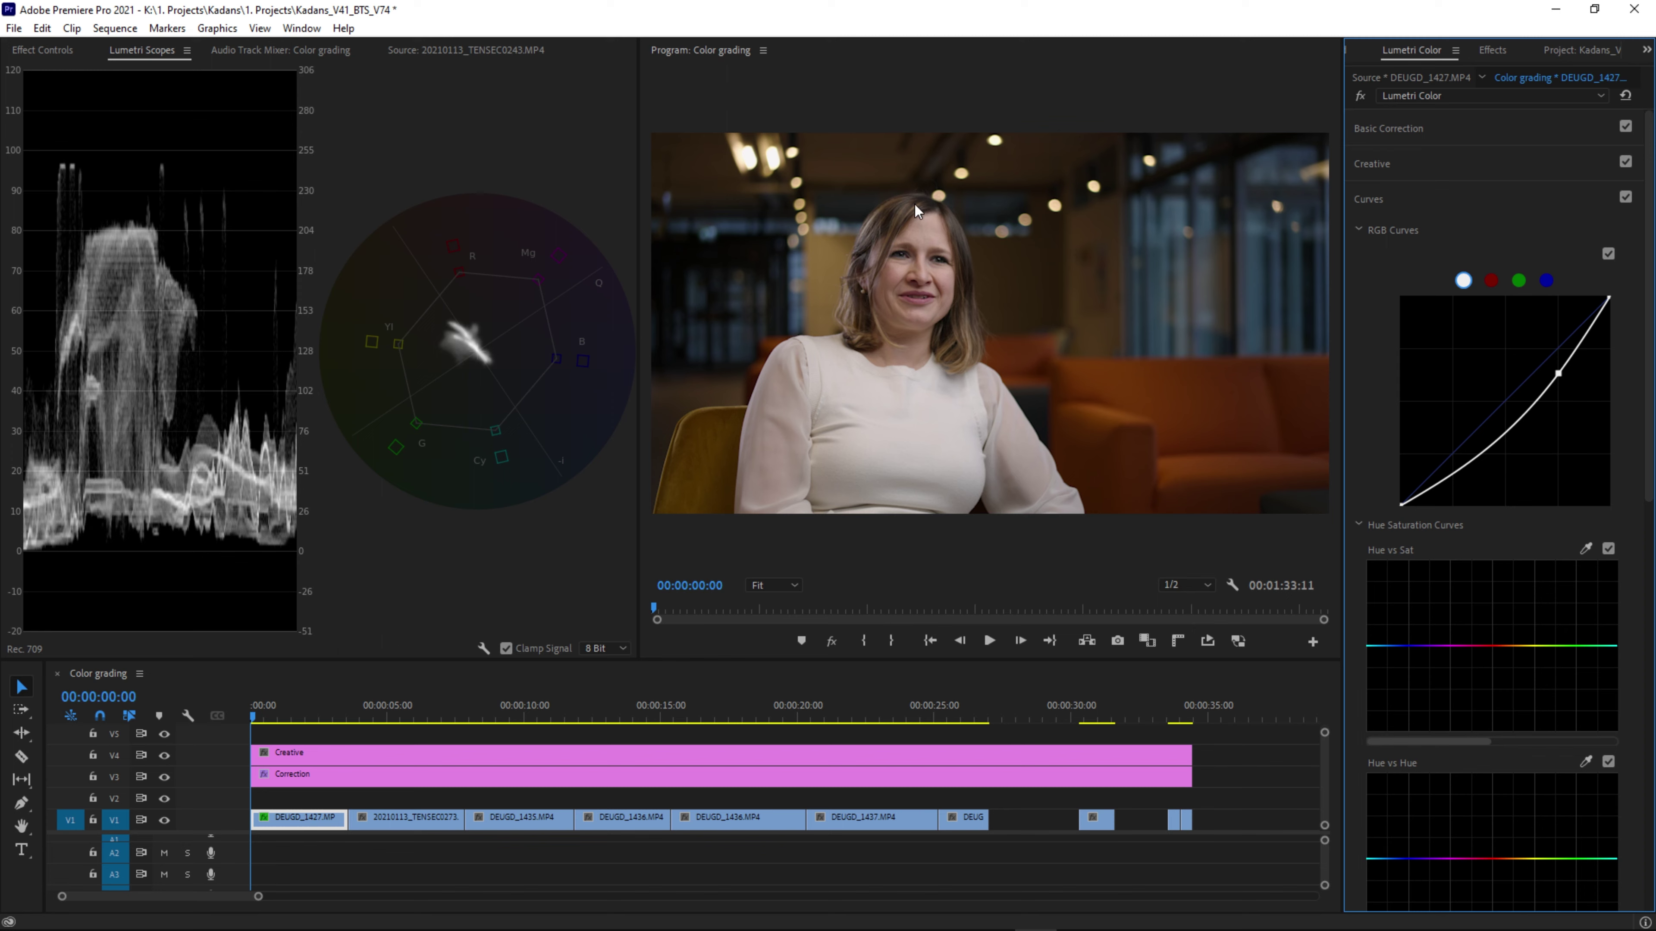
# Draw a four-point opacity mask on the woman's forehead in DEUGD_1427 and reshape it to fit.
pyautogui.click(304, 776)
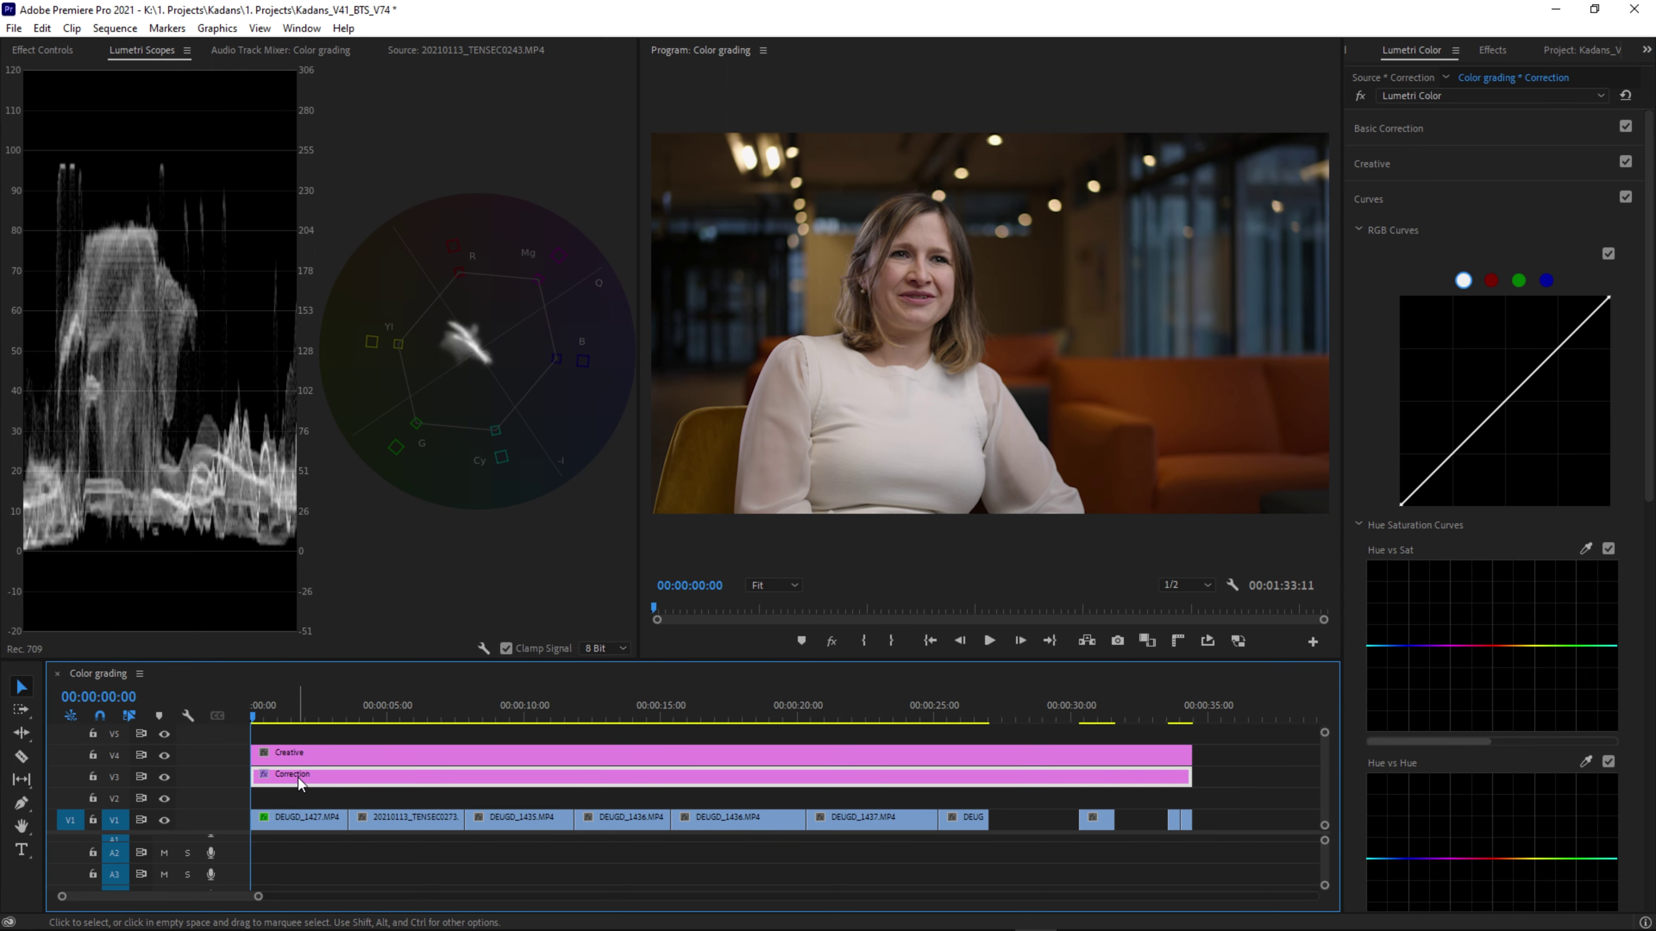
pyautogui.click(47, 50)
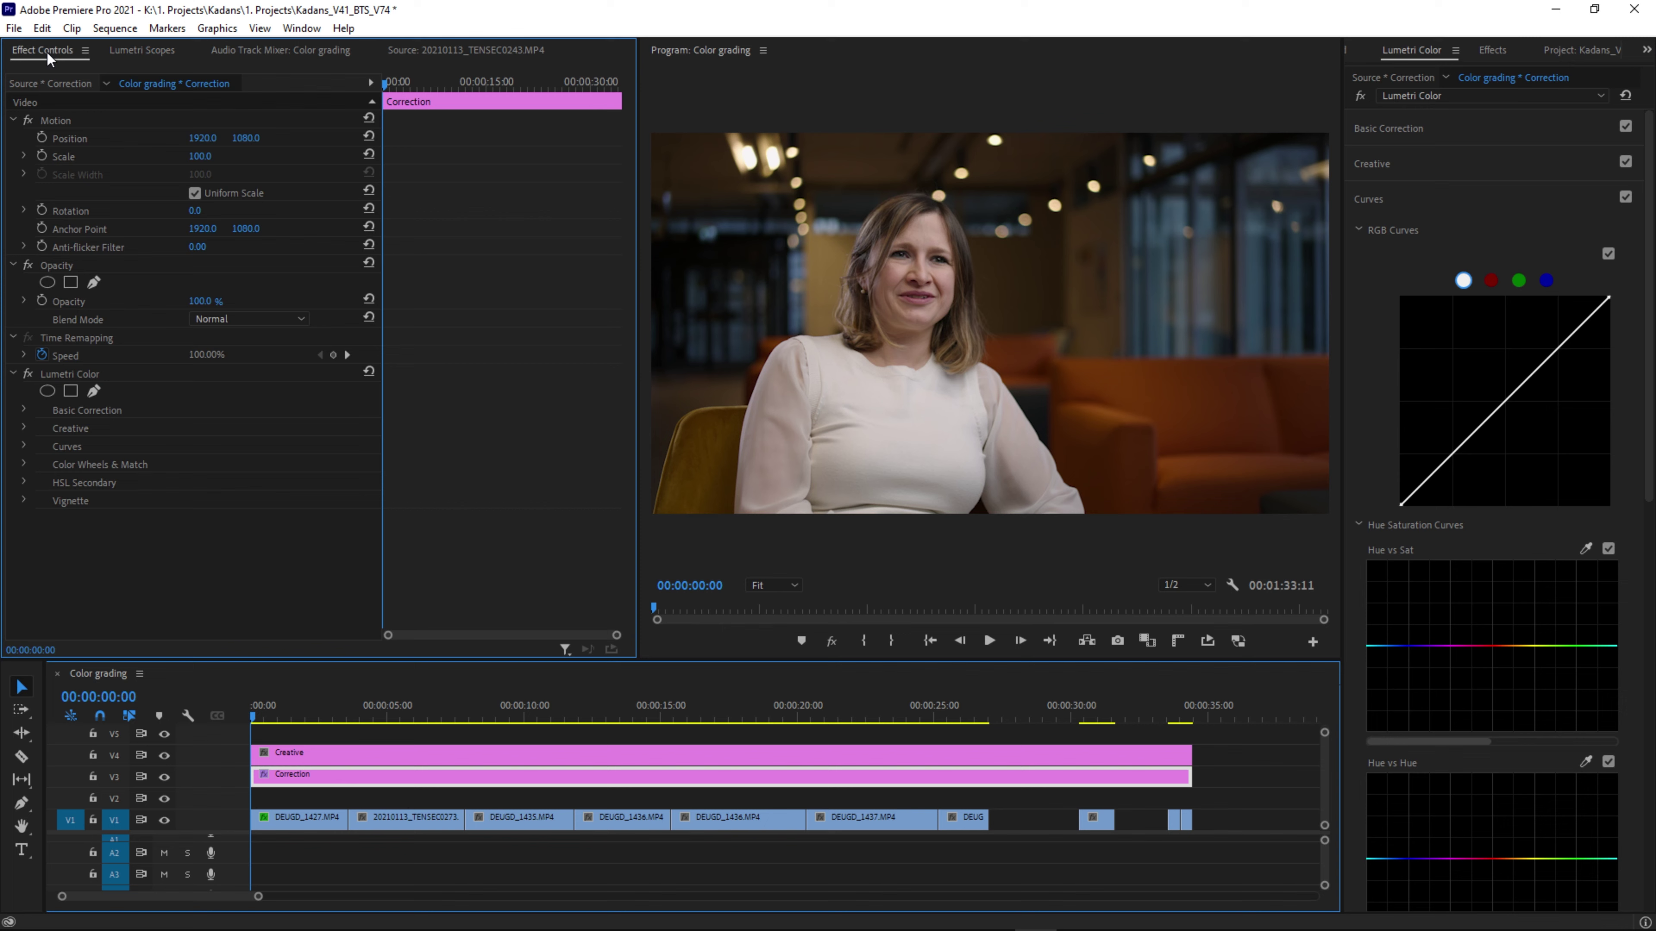
pyautogui.click(308, 820)
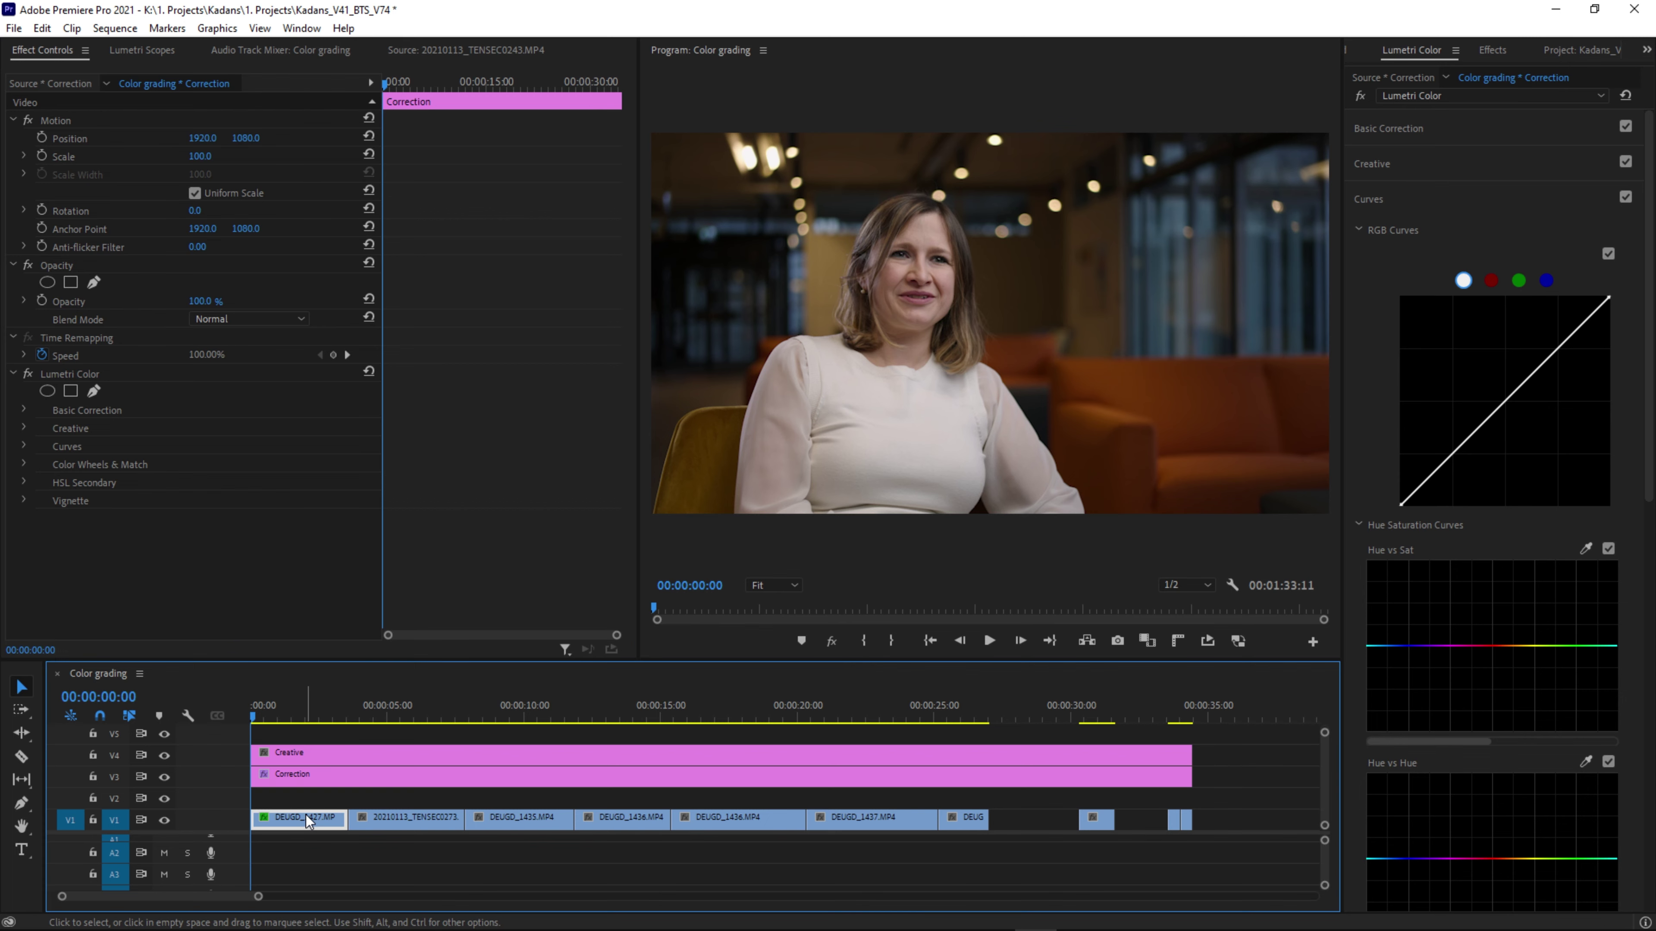
pyautogui.click(94, 284)
pyautogui.click(918, 222)
pyautogui.click(901, 244)
pyautogui.click(955, 247)
pyautogui.click(946, 213)
pyautogui.click(918, 222)
pyautogui.moveTo(946, 213); pyautogui.dragTo(942, 247)
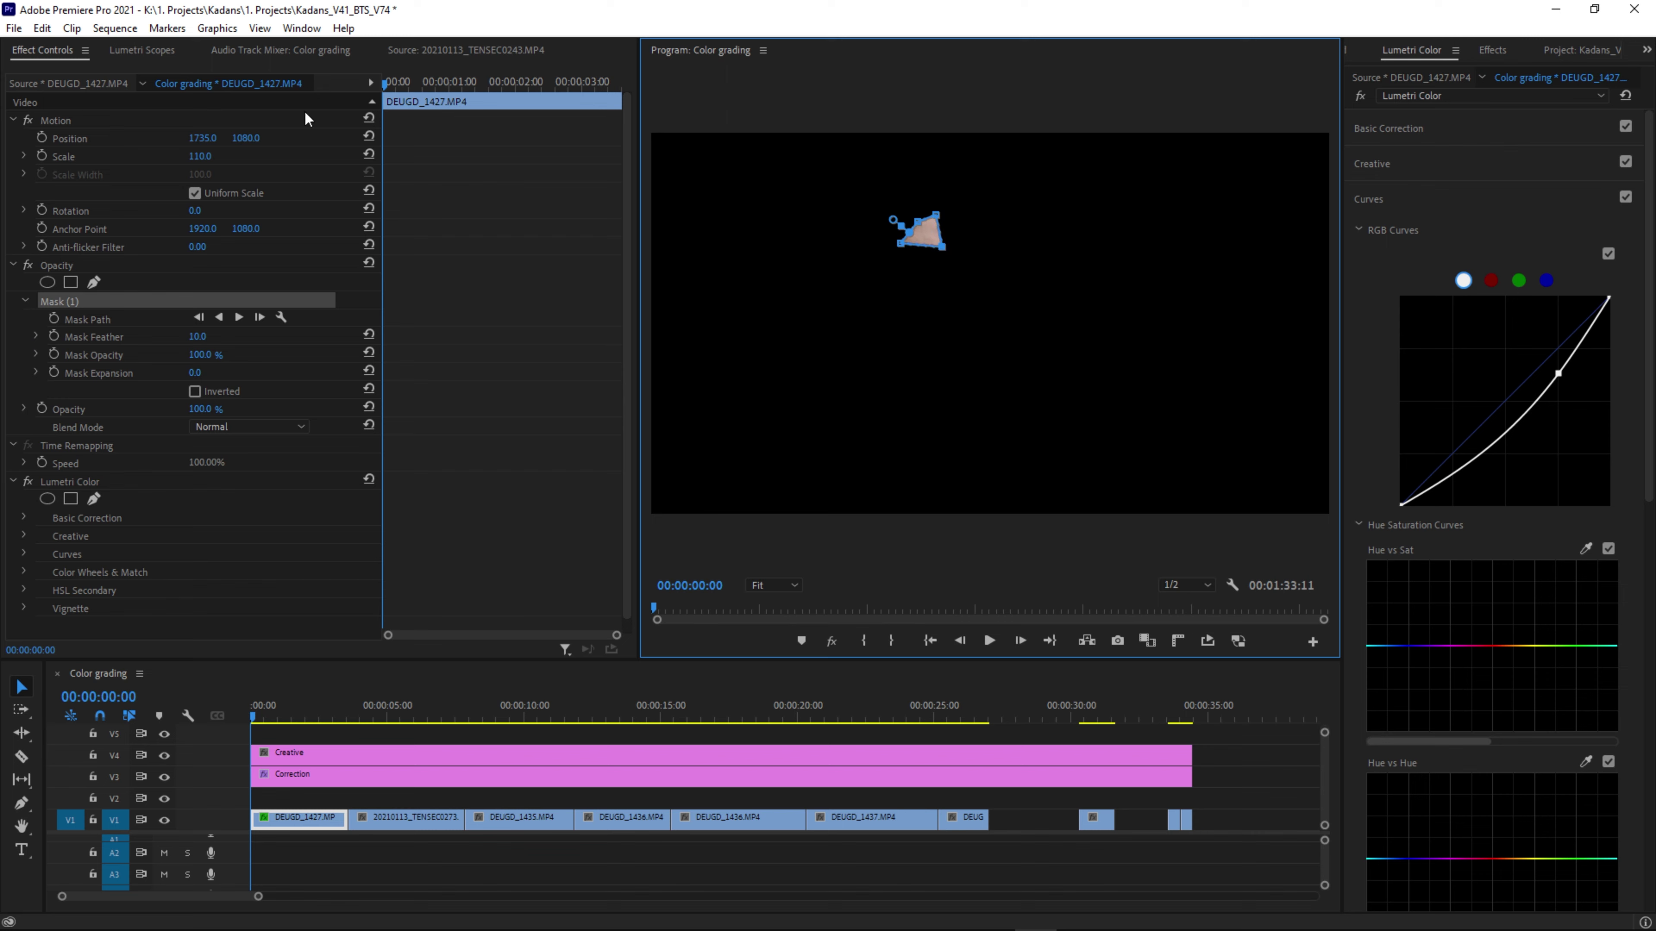
# Bring up the waveform and vectorscope to inspect the masked patch.
pyautogui.click(159, 49)
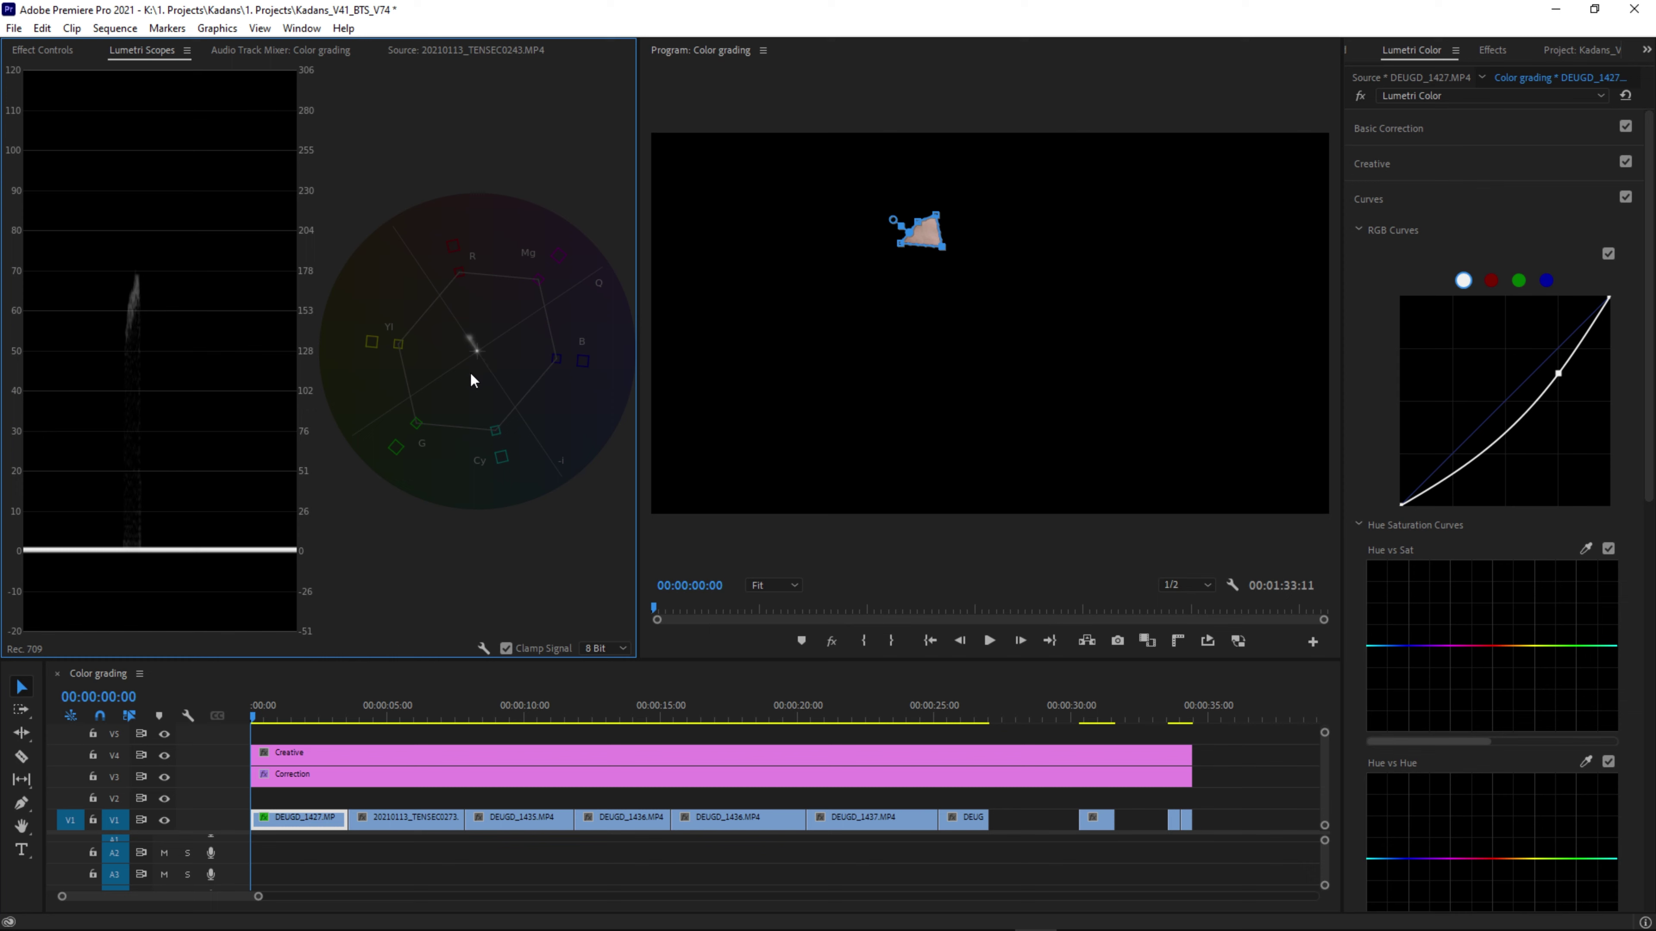
# Lower Correction's Highlights to -43.2 and switch off the DEUGD_1427 mask to show the full frame.
pyautogui.click(353, 773)
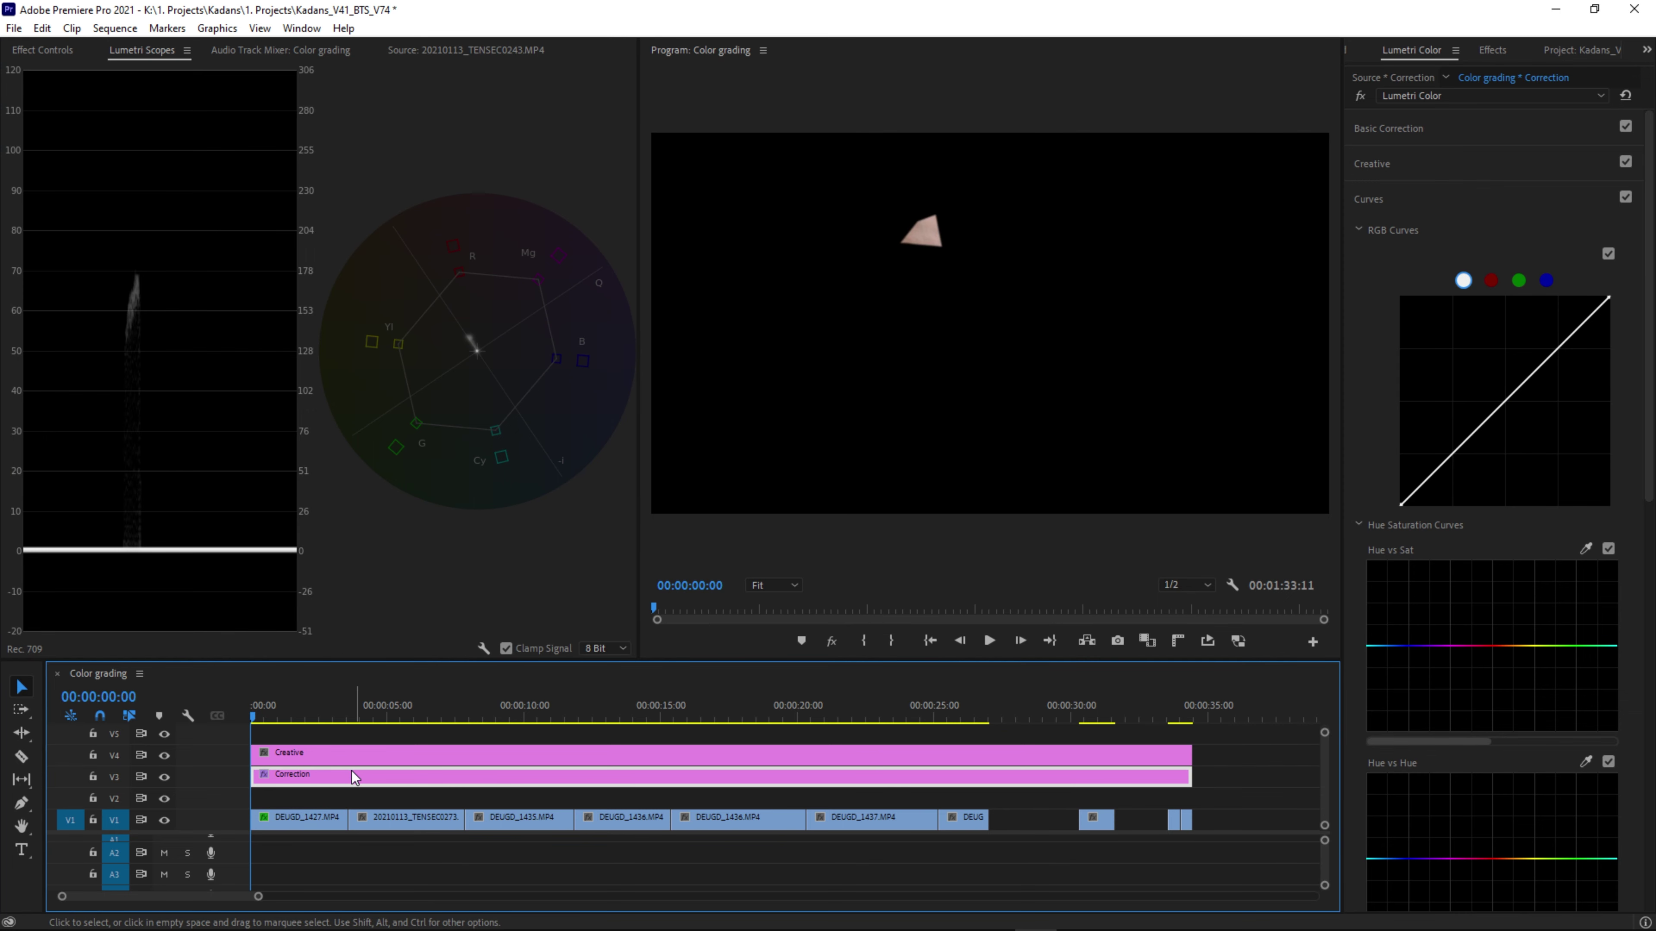
pyautogui.click(1408, 134)
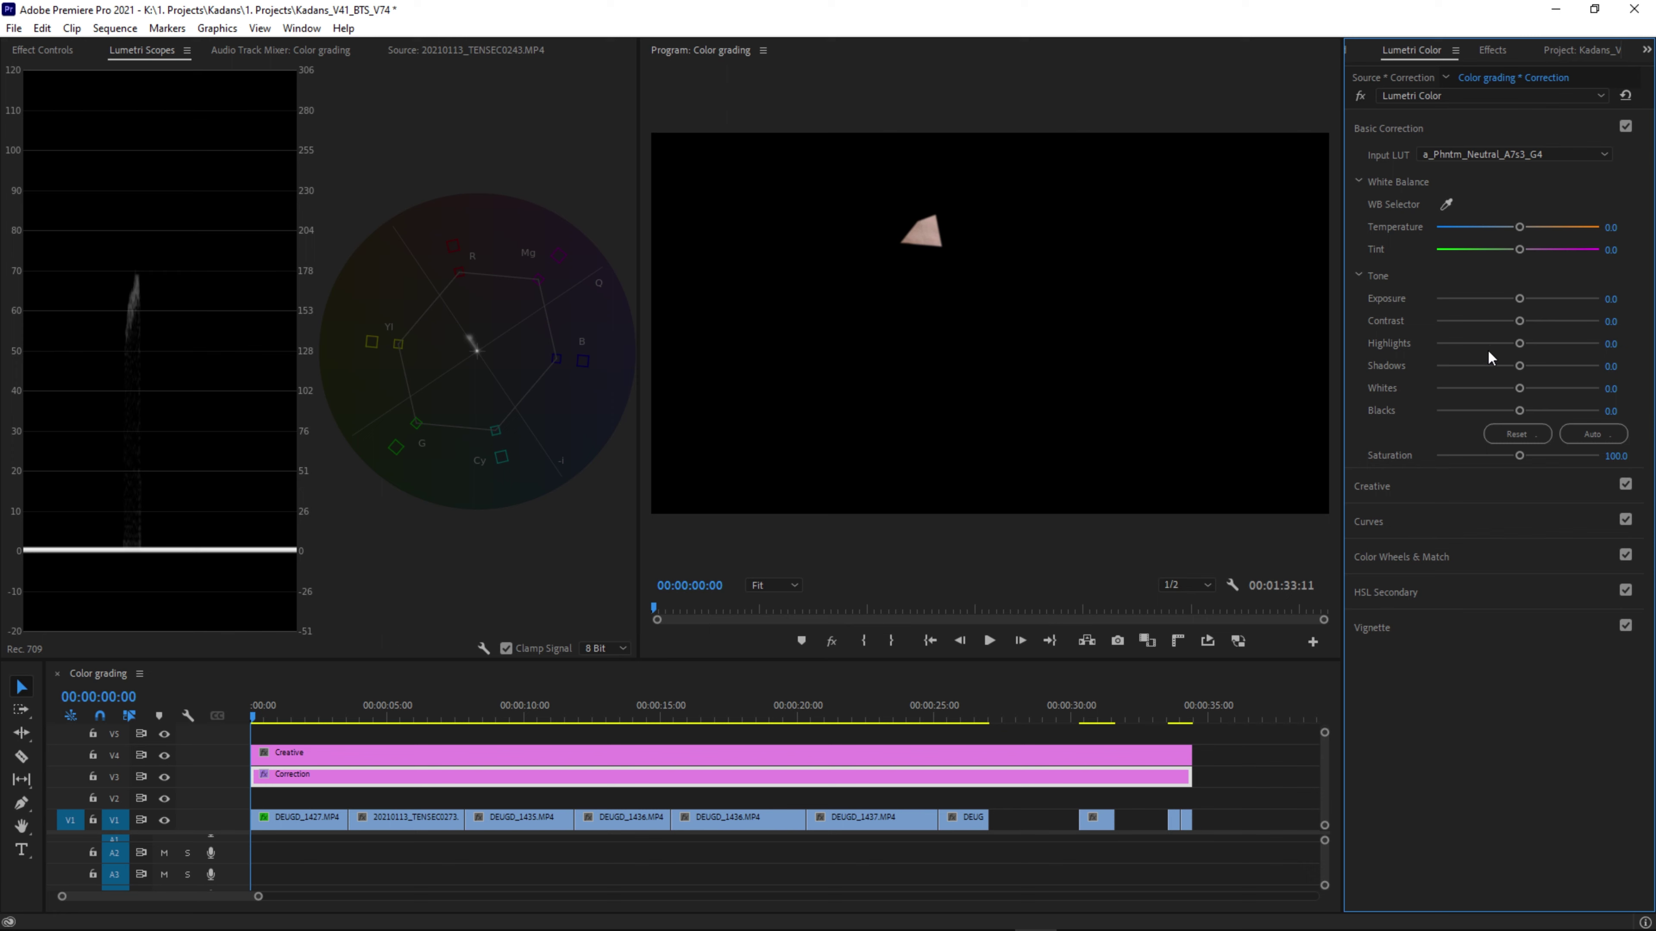
pyautogui.moveTo(1519, 347); pyautogui.dragTo(1491, 347)
pyautogui.click(52, 52)
pyautogui.click(313, 818)
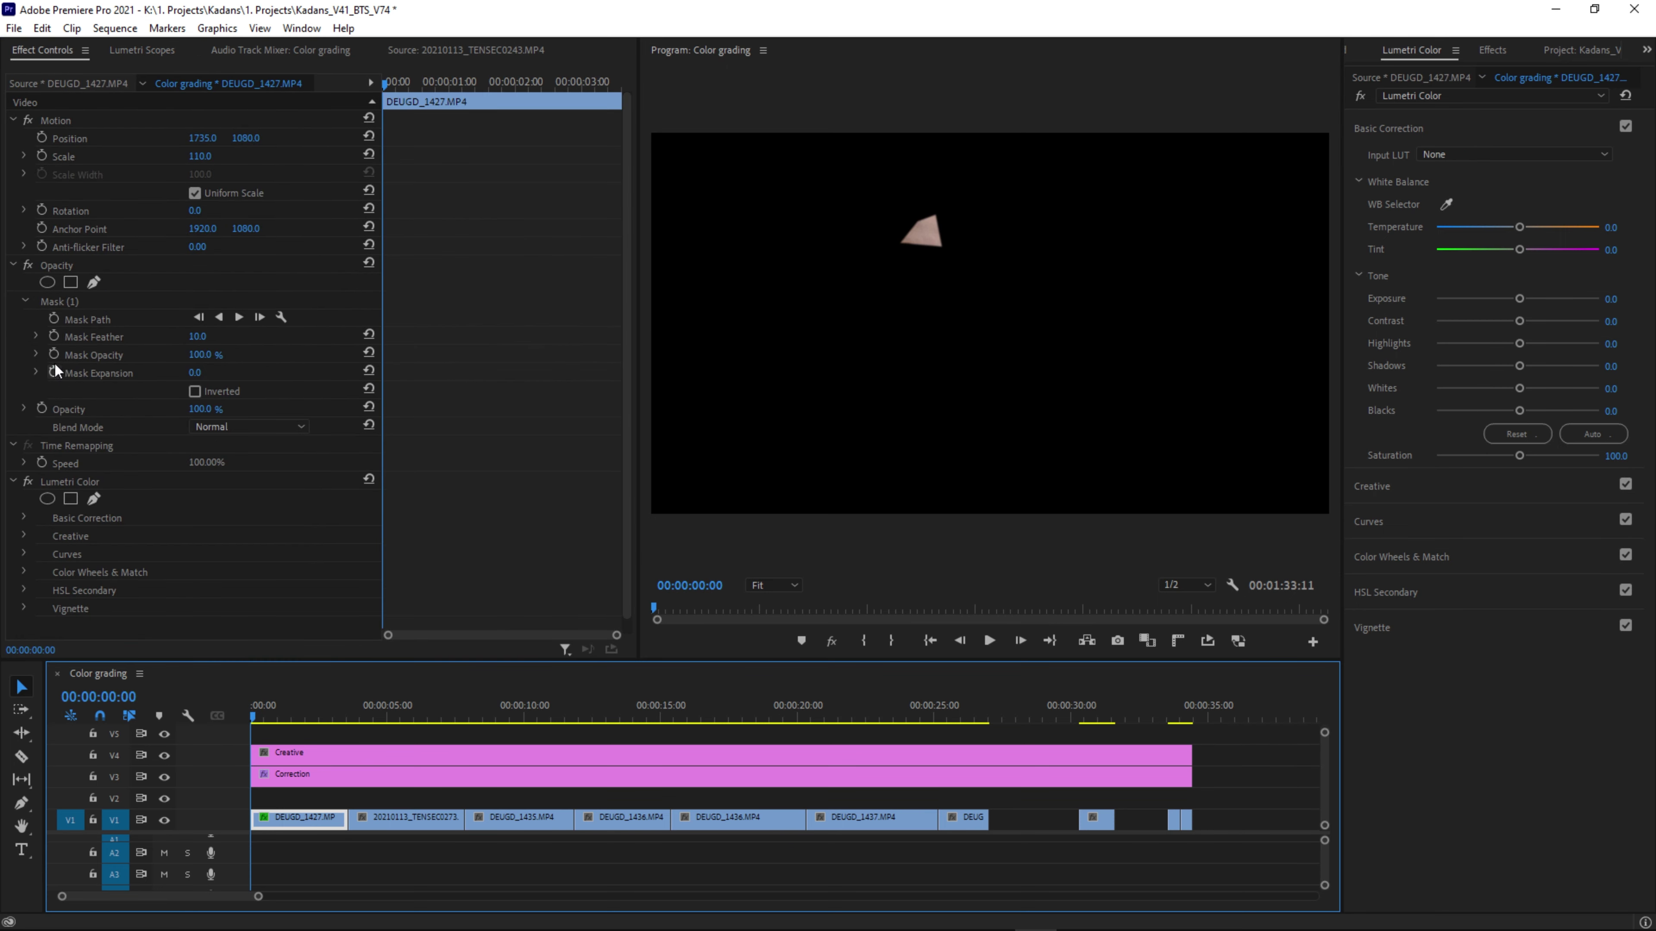
pyautogui.click(28, 266)
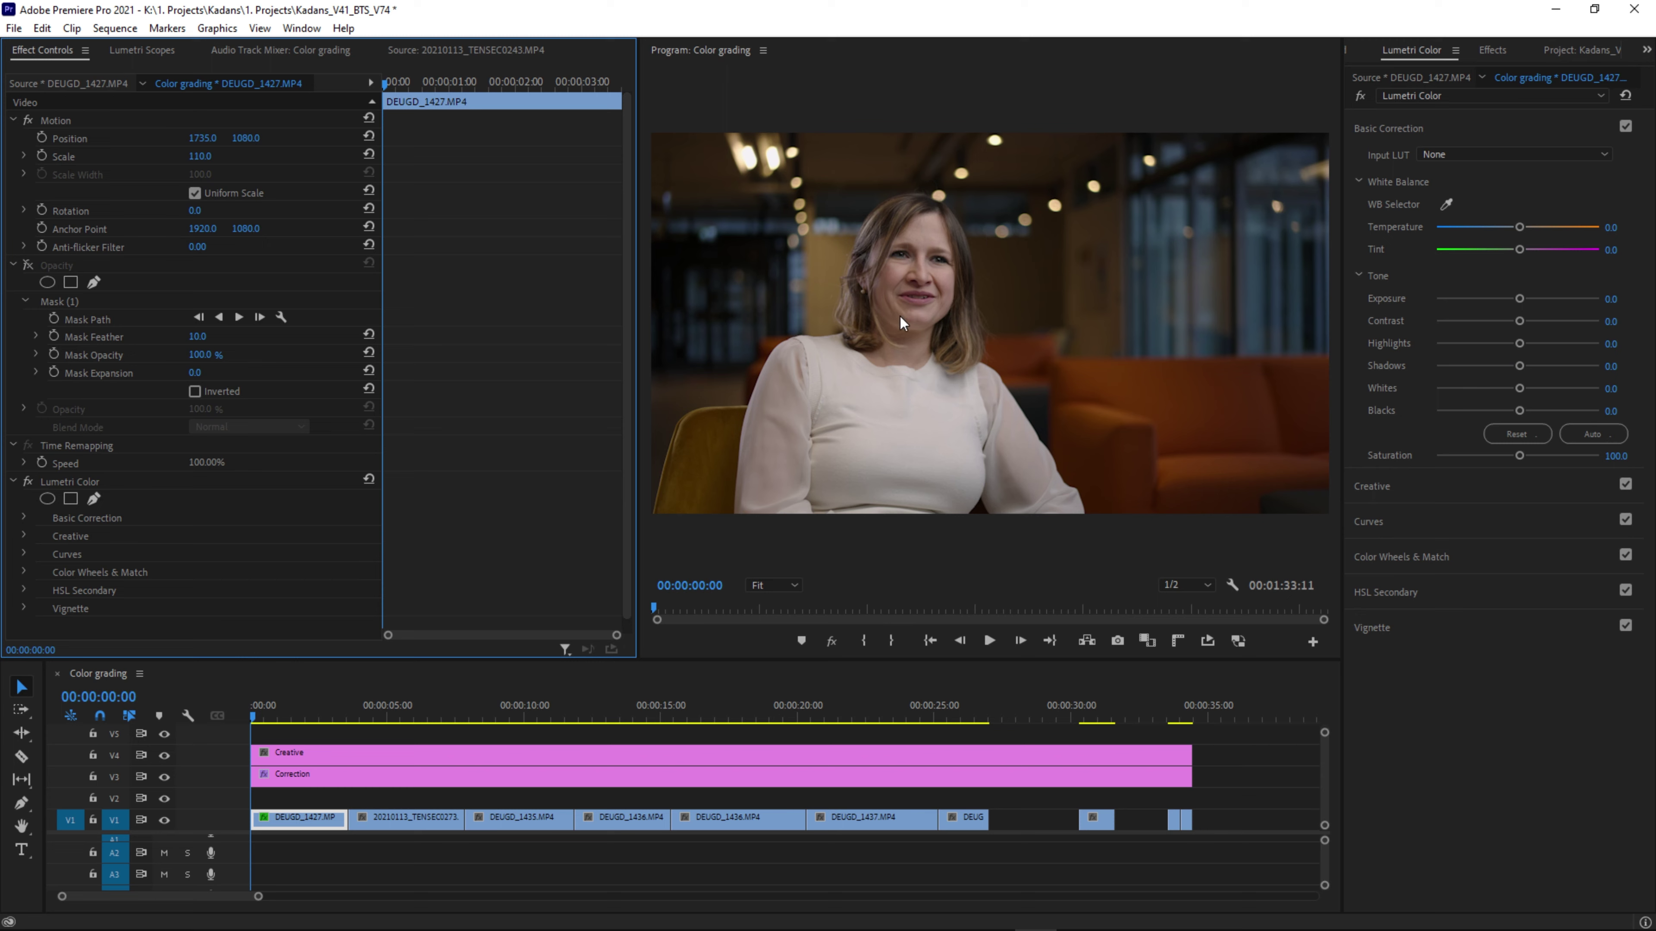
# Set Correction's Shadows to -16.8 and Contrast to 34.7, trying and resetting a deeper Blacks value.
pyautogui.click(310, 773)
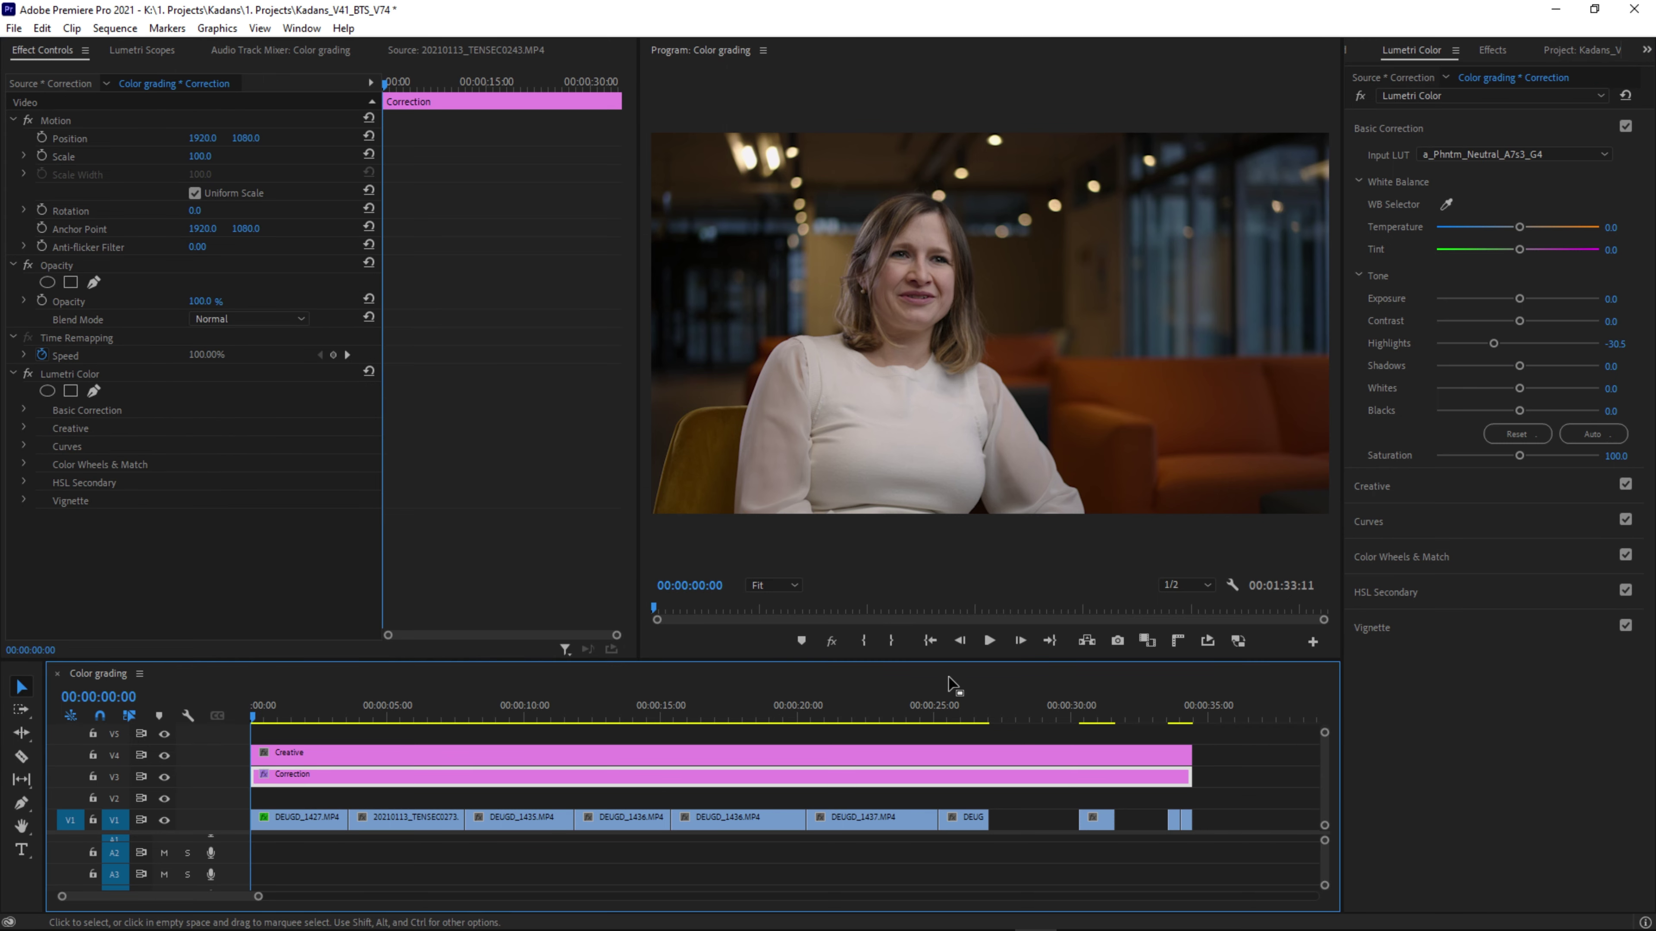
pyautogui.moveTo(1519, 320); pyautogui.dragTo(1541, 321)
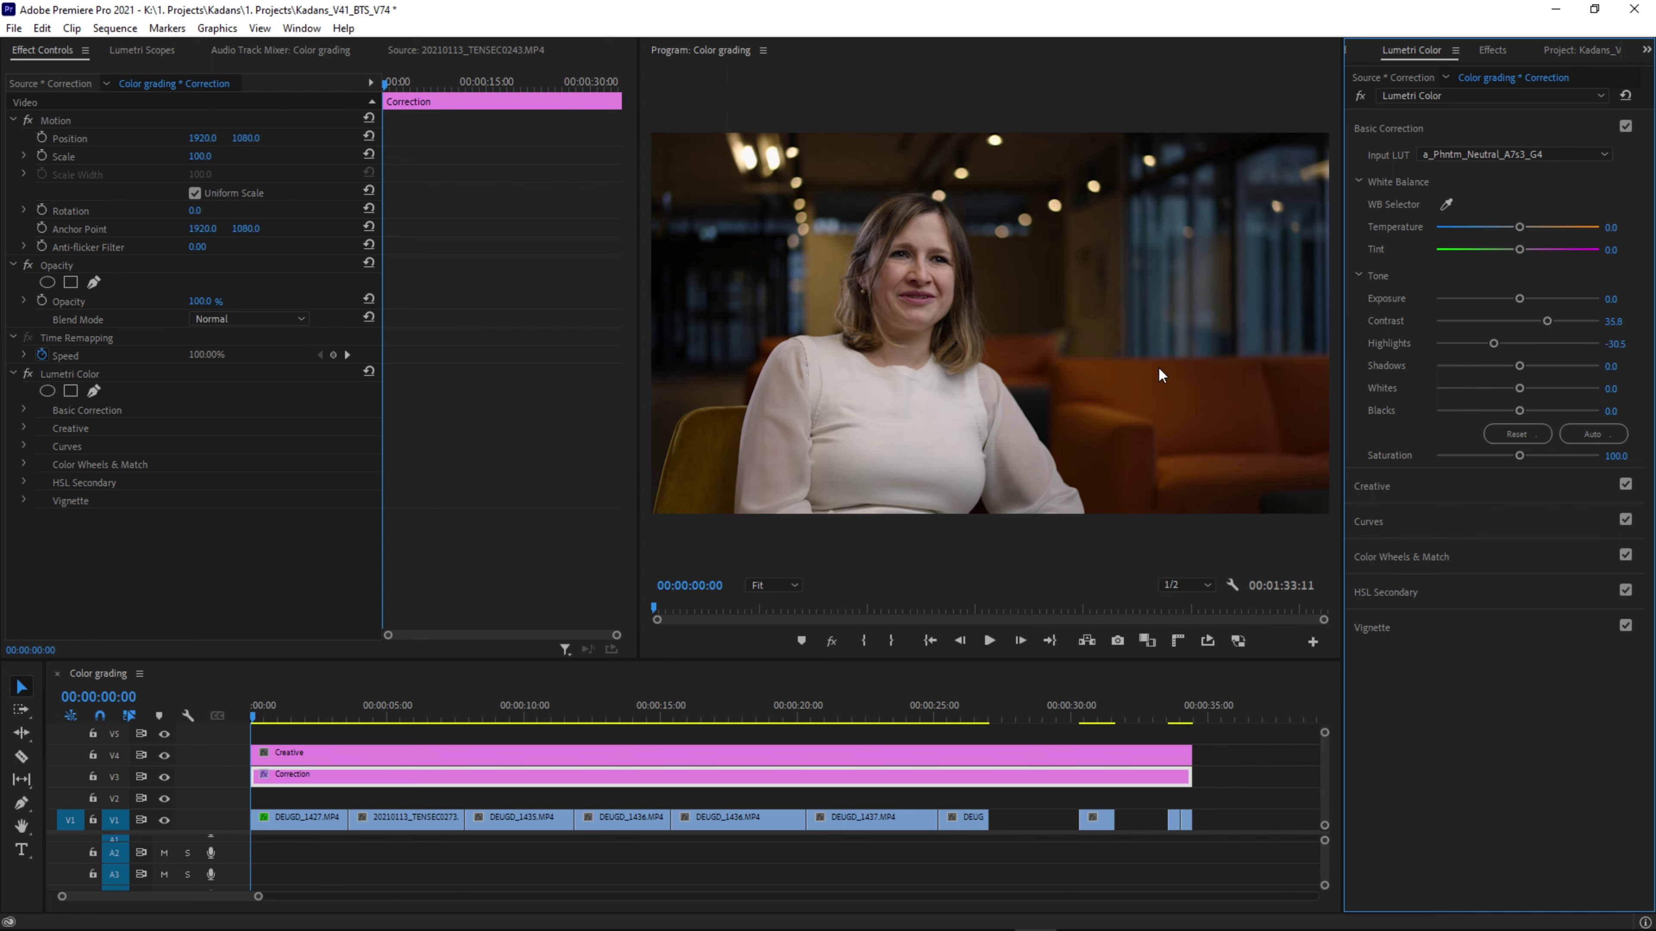
pyautogui.doubleClick(1546, 320)
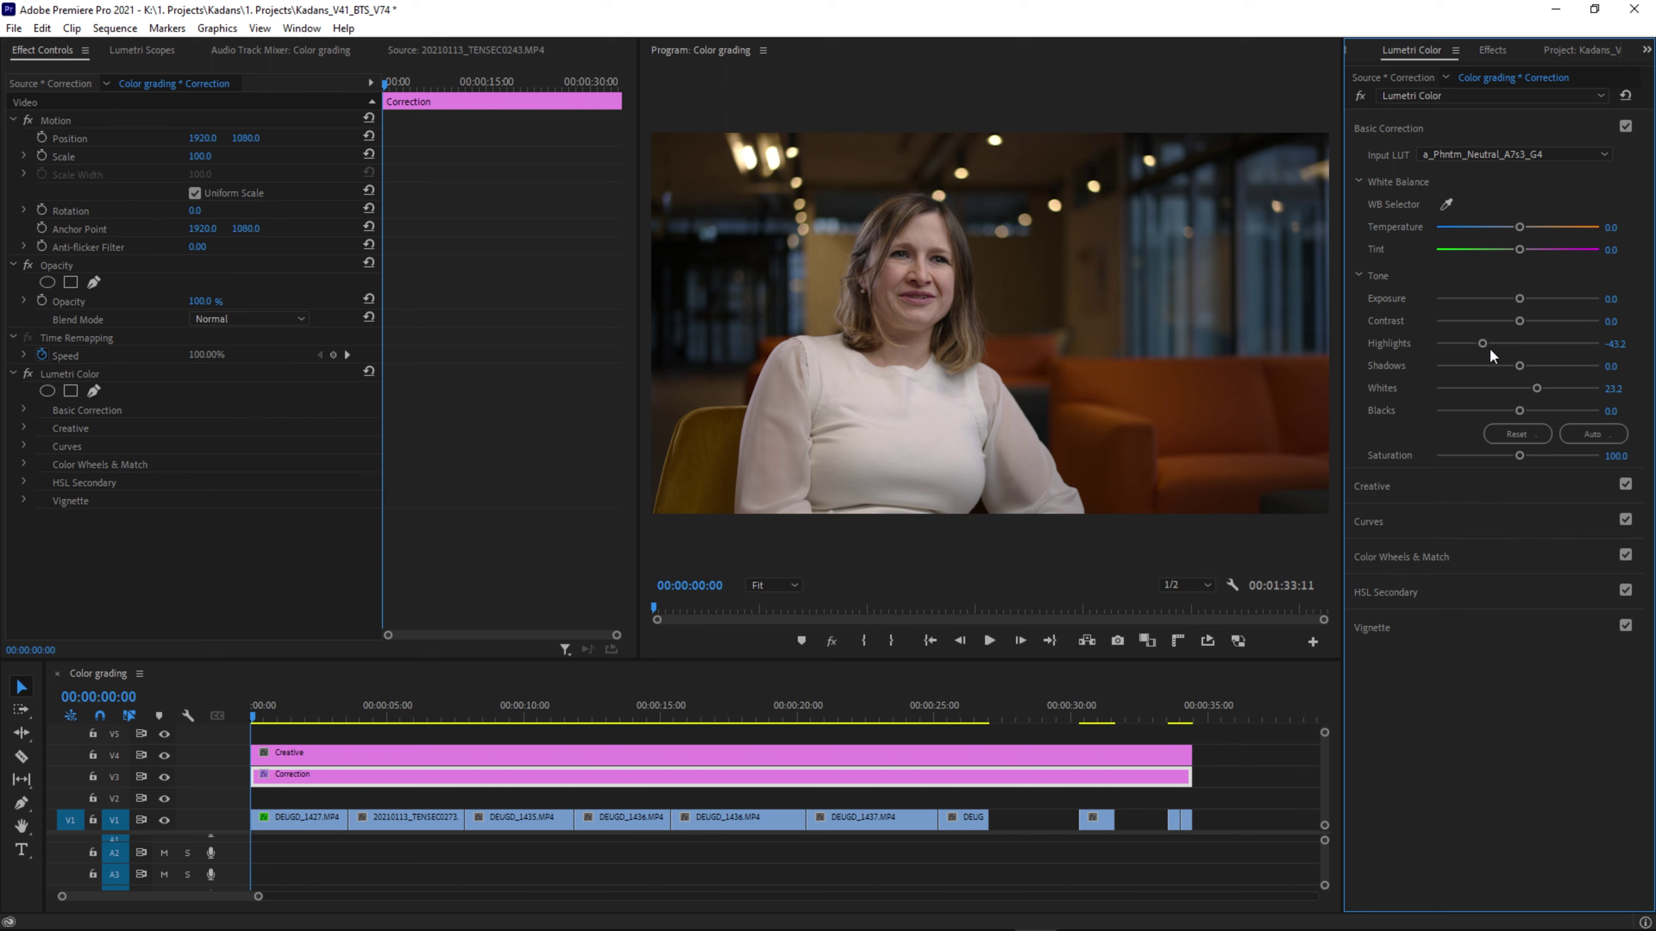
pyautogui.moveTo(1519, 367); pyautogui.dragTo(1503, 368)
pyautogui.click(144, 50)
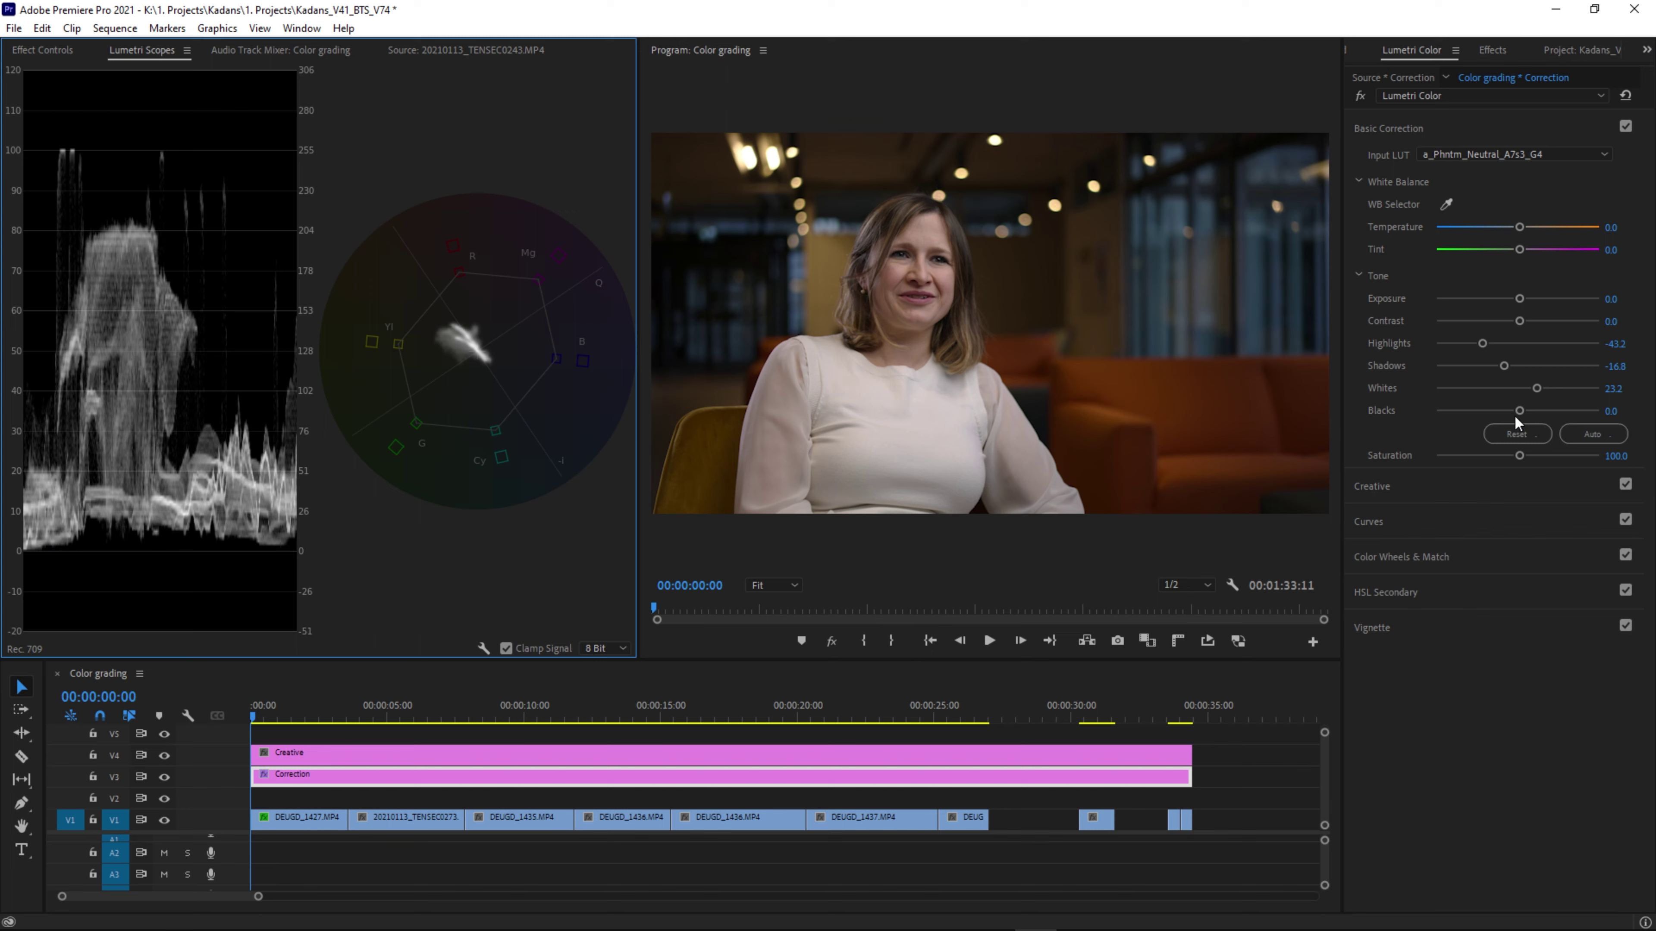
pyautogui.moveTo(1516, 412); pyautogui.dragTo(1511, 413)
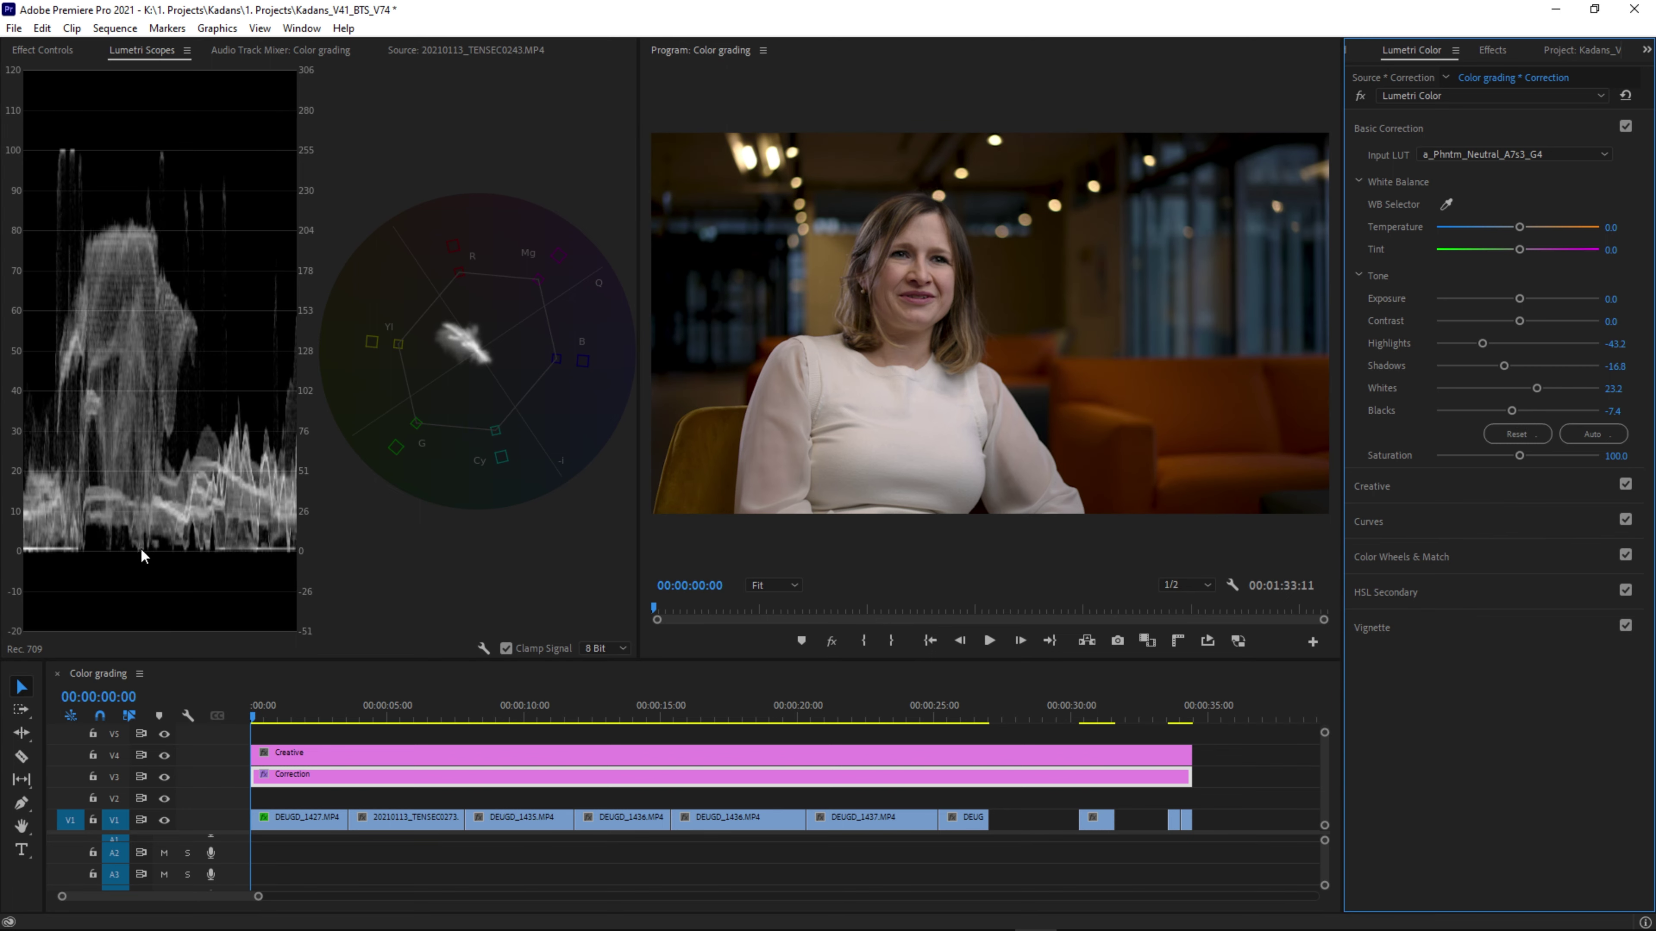
pyautogui.doubleClick(1512, 410)
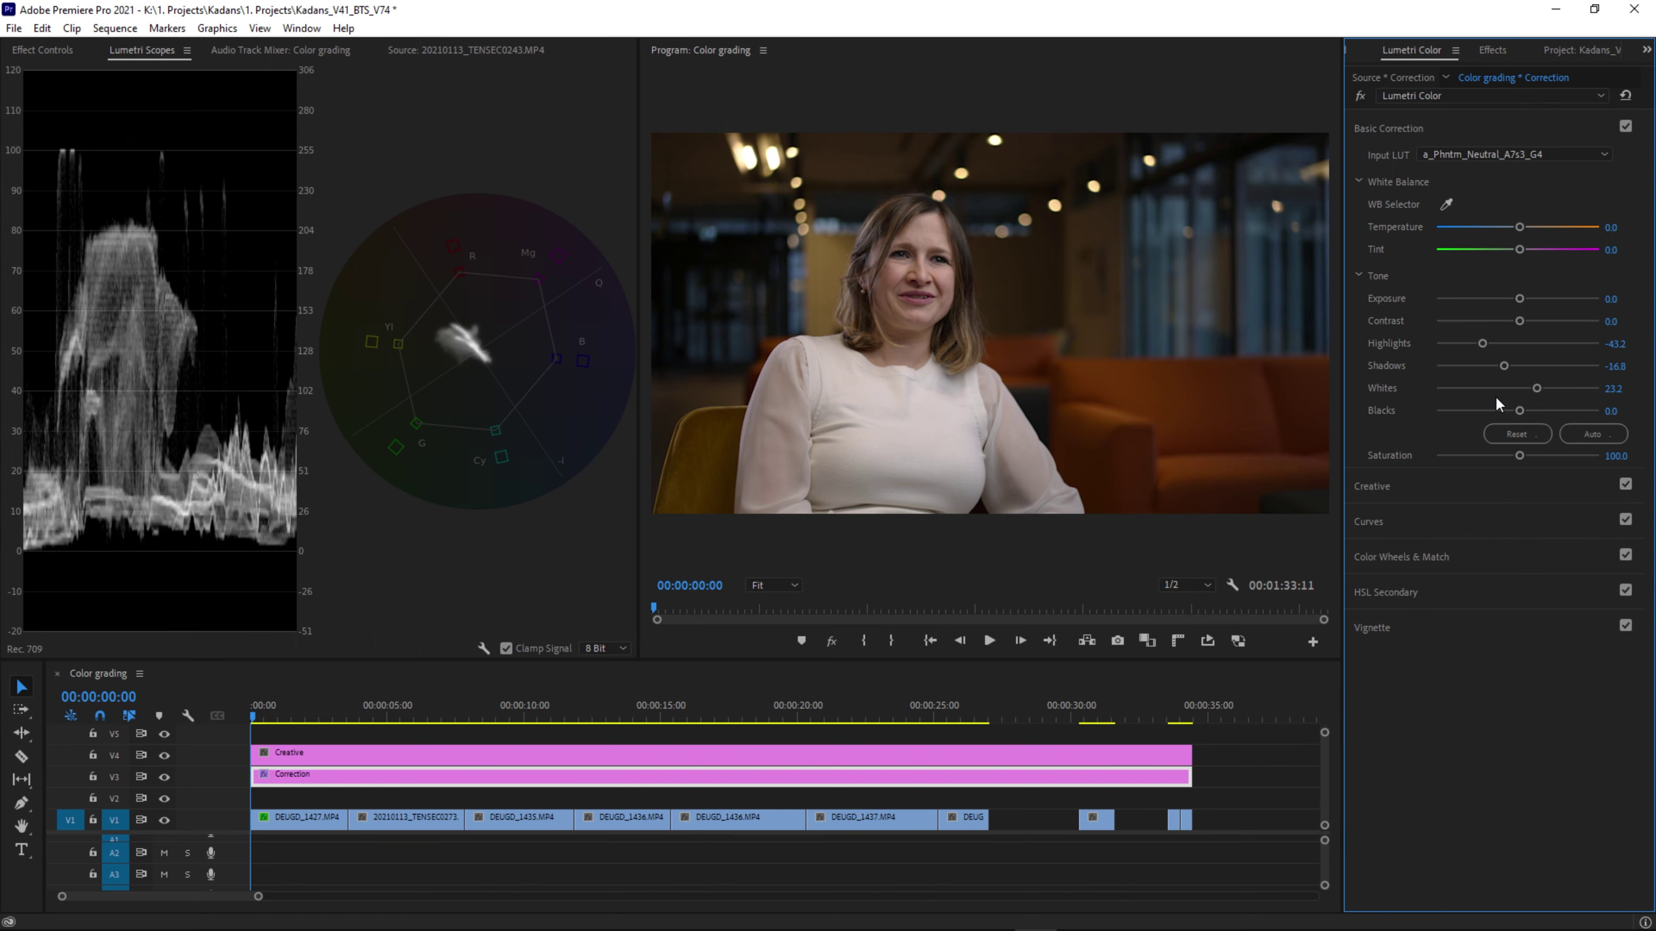
pyautogui.moveTo(1520, 321); pyautogui.dragTo(1550, 321)
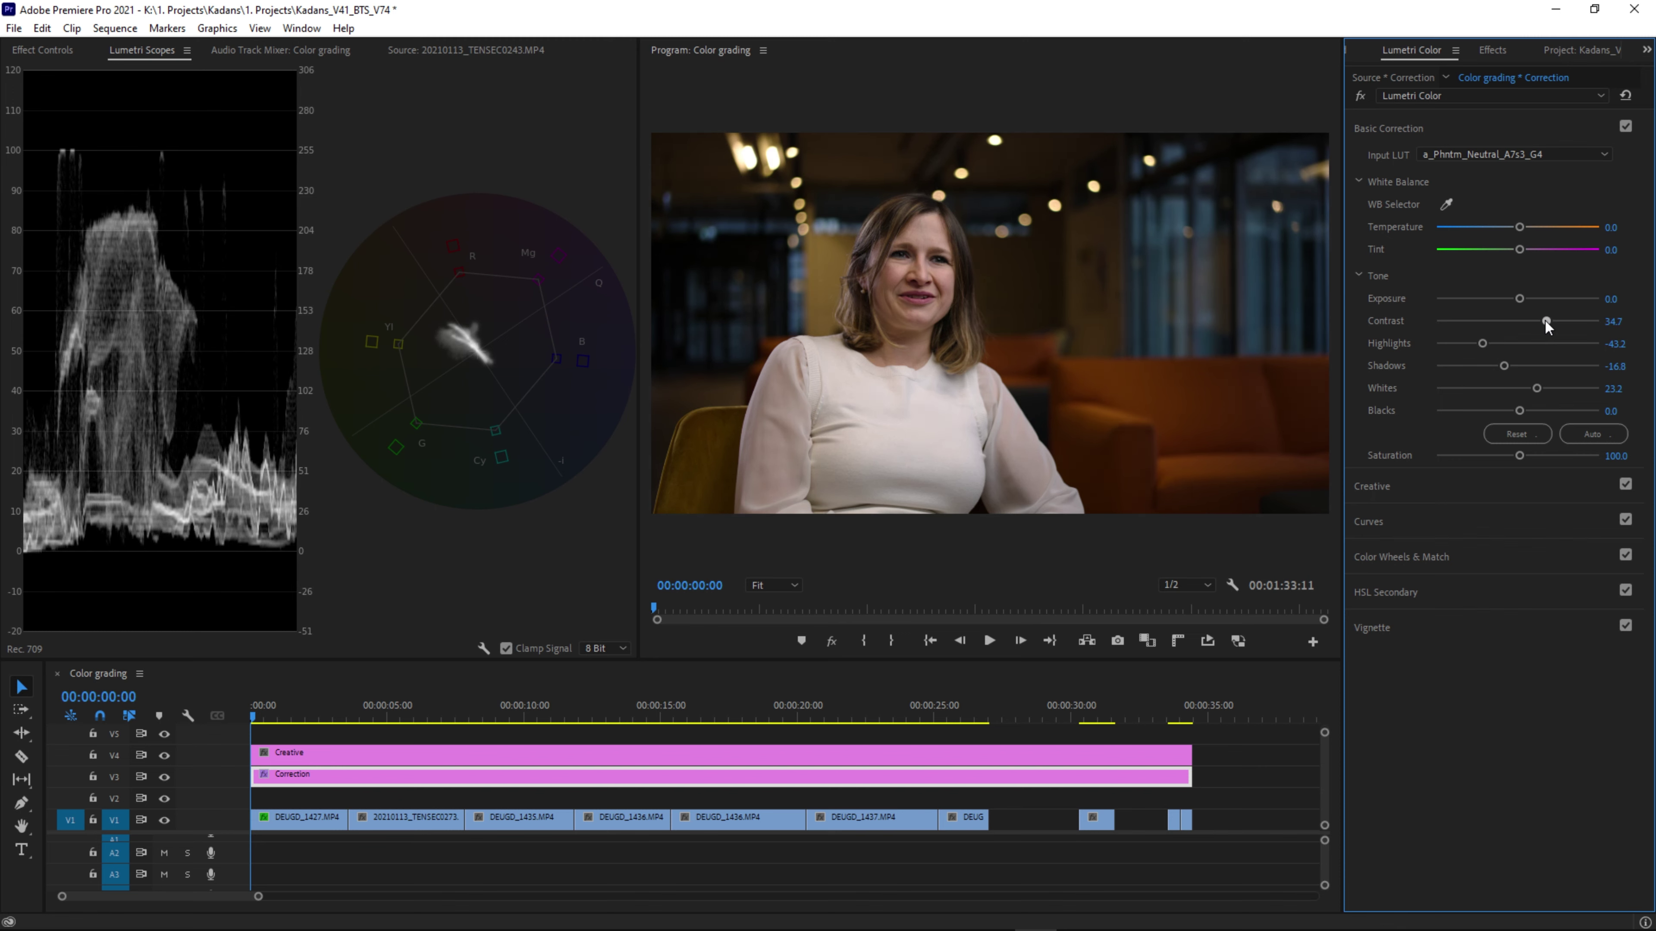
pyautogui.click(1439, 519)
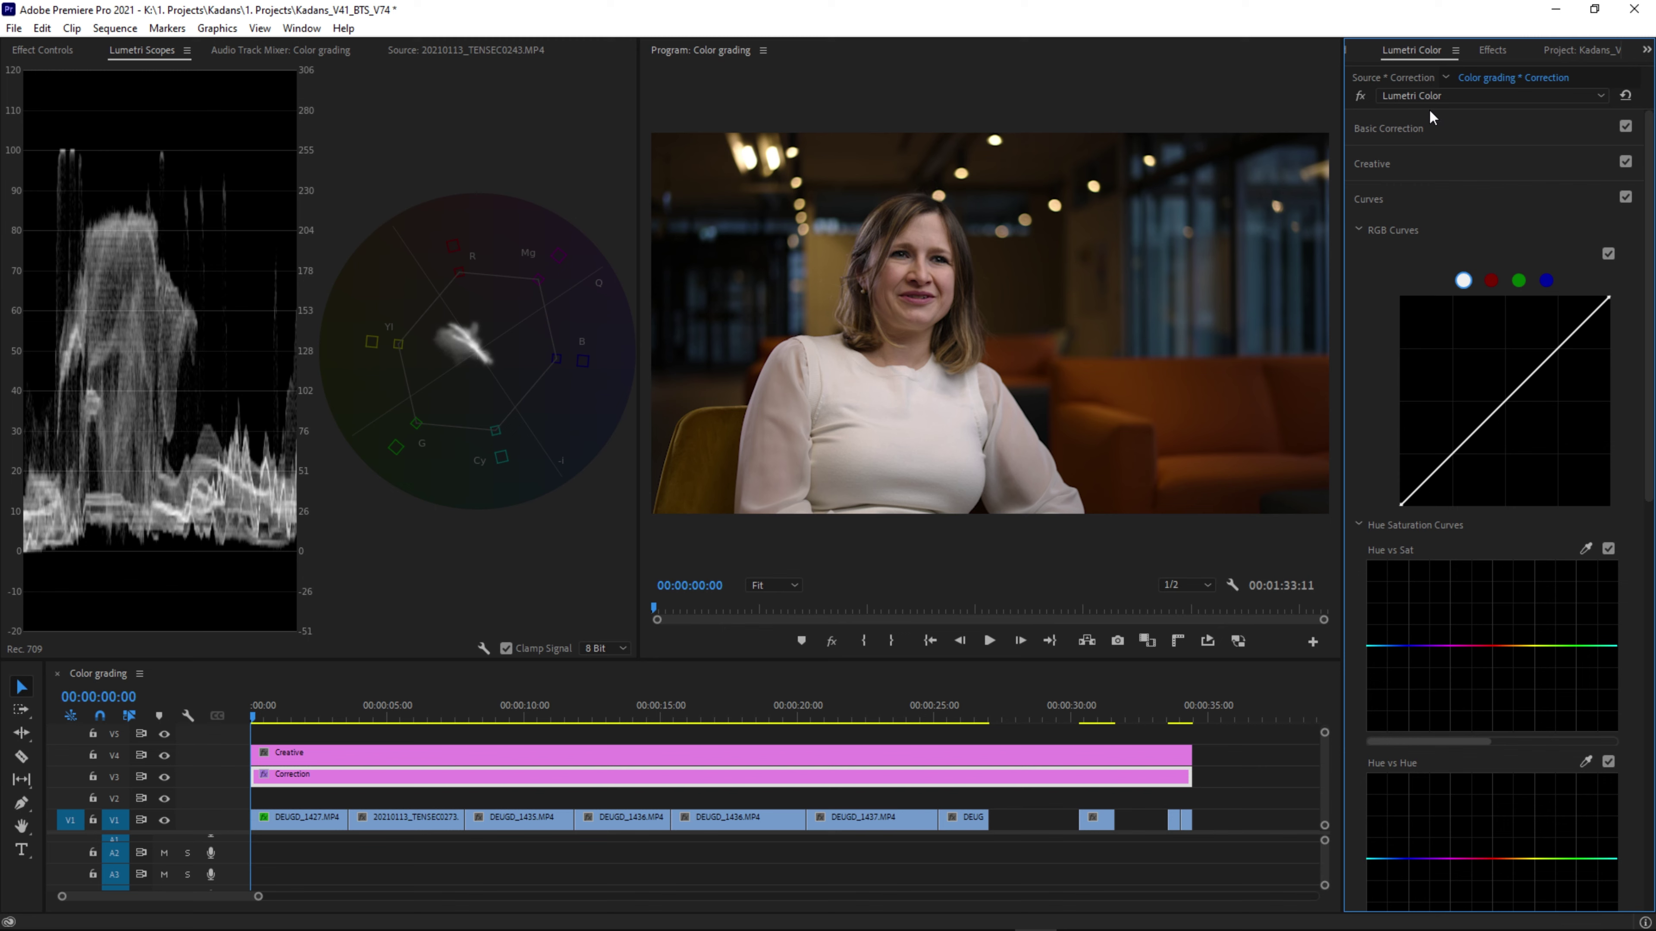
# Reset Correction's contrast to 0 and apply the a_steel look to Creative at 77.9 intensity.
pyautogui.click(1426, 124)
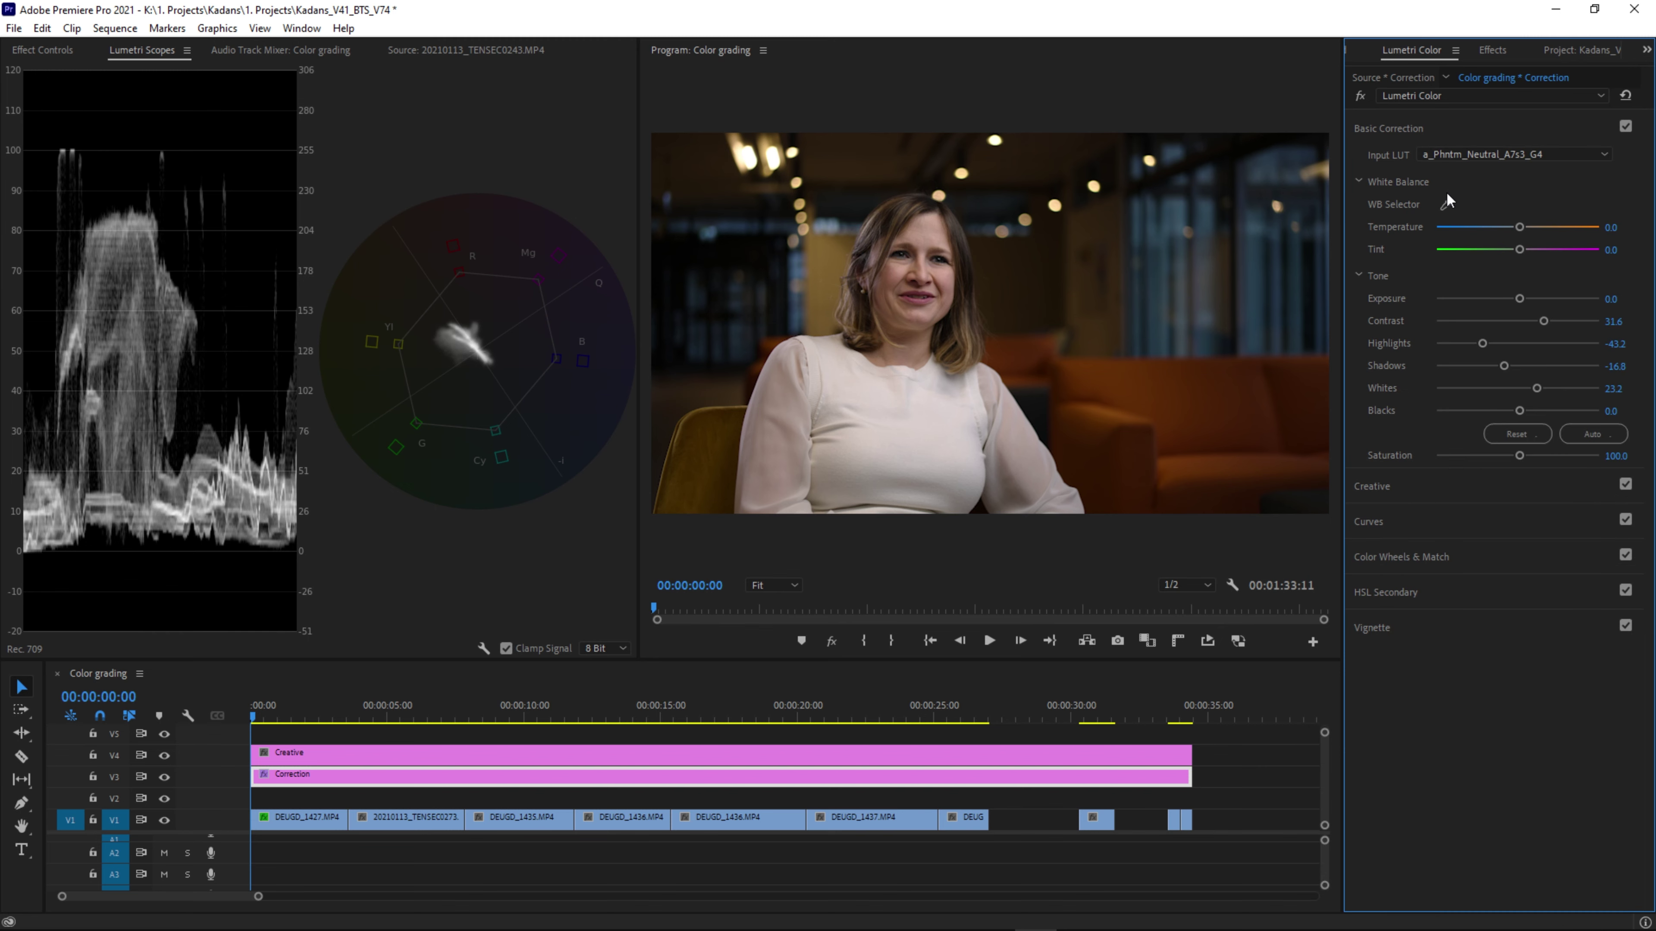
pyautogui.doubleClick(1545, 325)
pyautogui.click(369, 752)
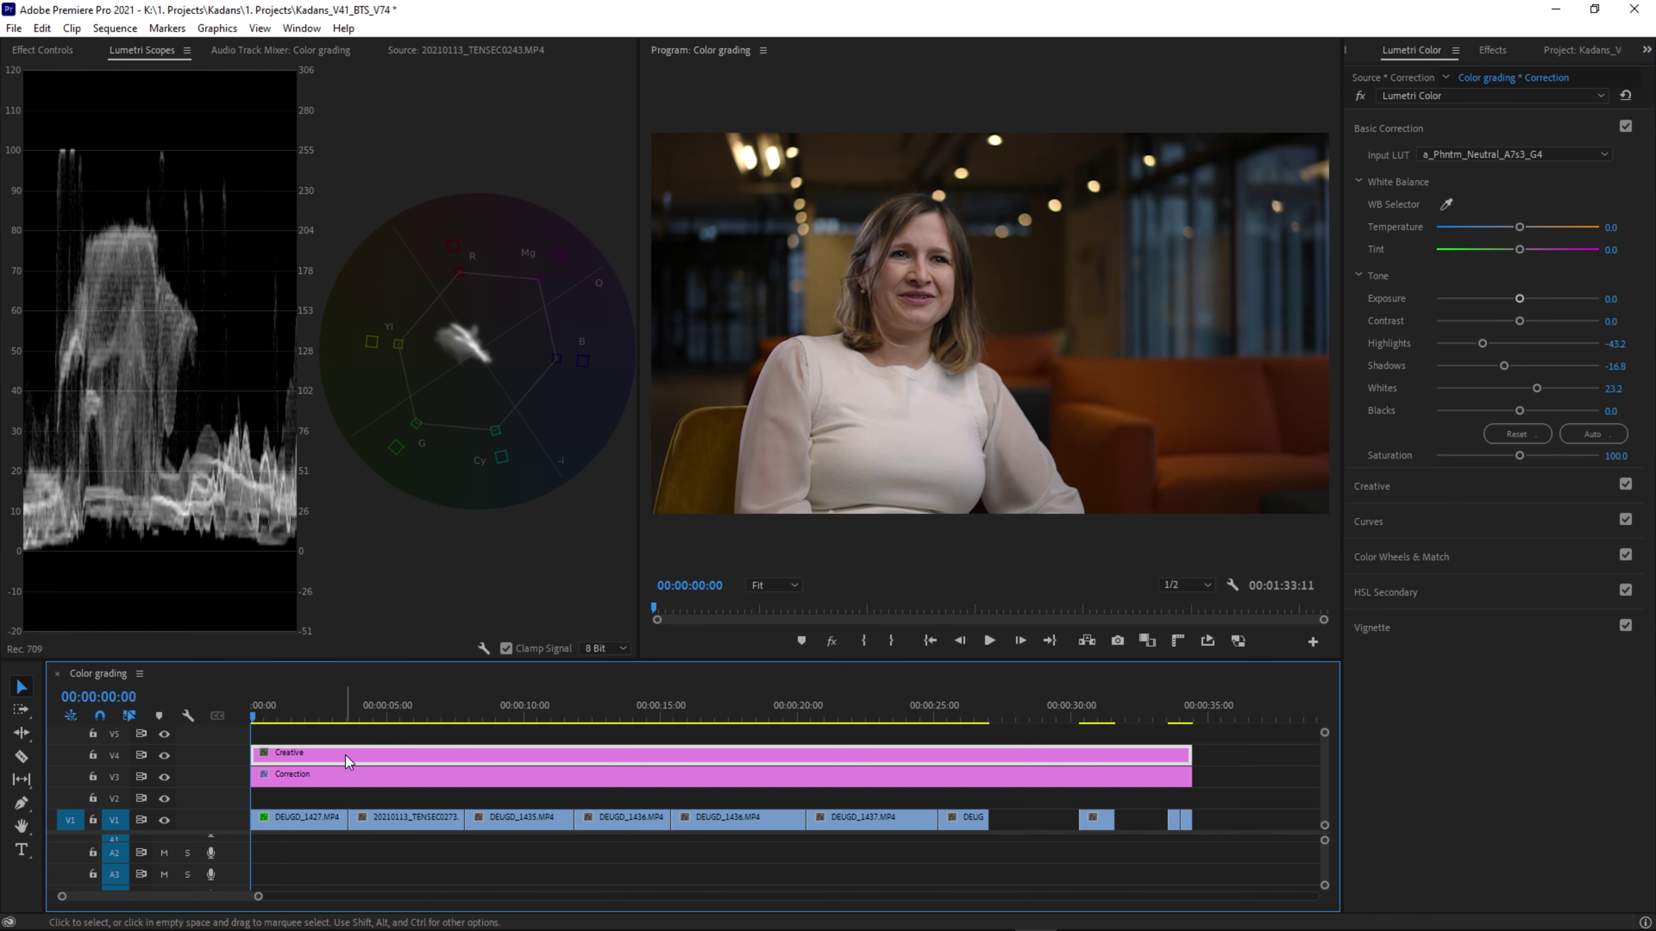
pyautogui.click(1405, 487)
pyautogui.click(1433, 191)
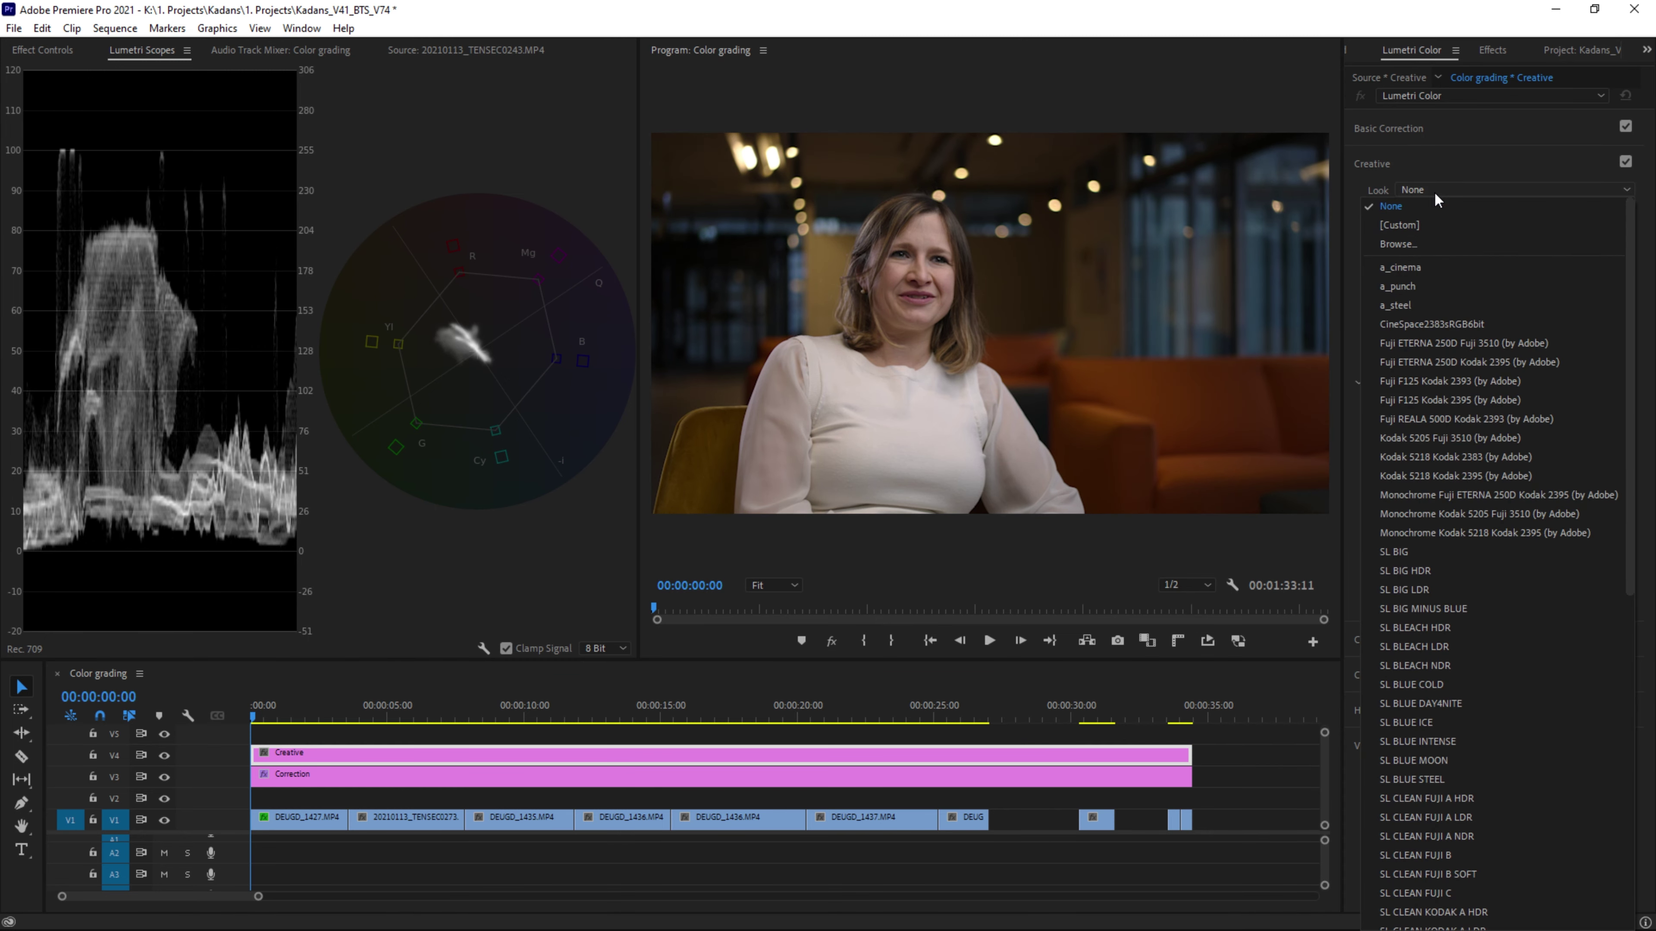
pyautogui.click(1403, 303)
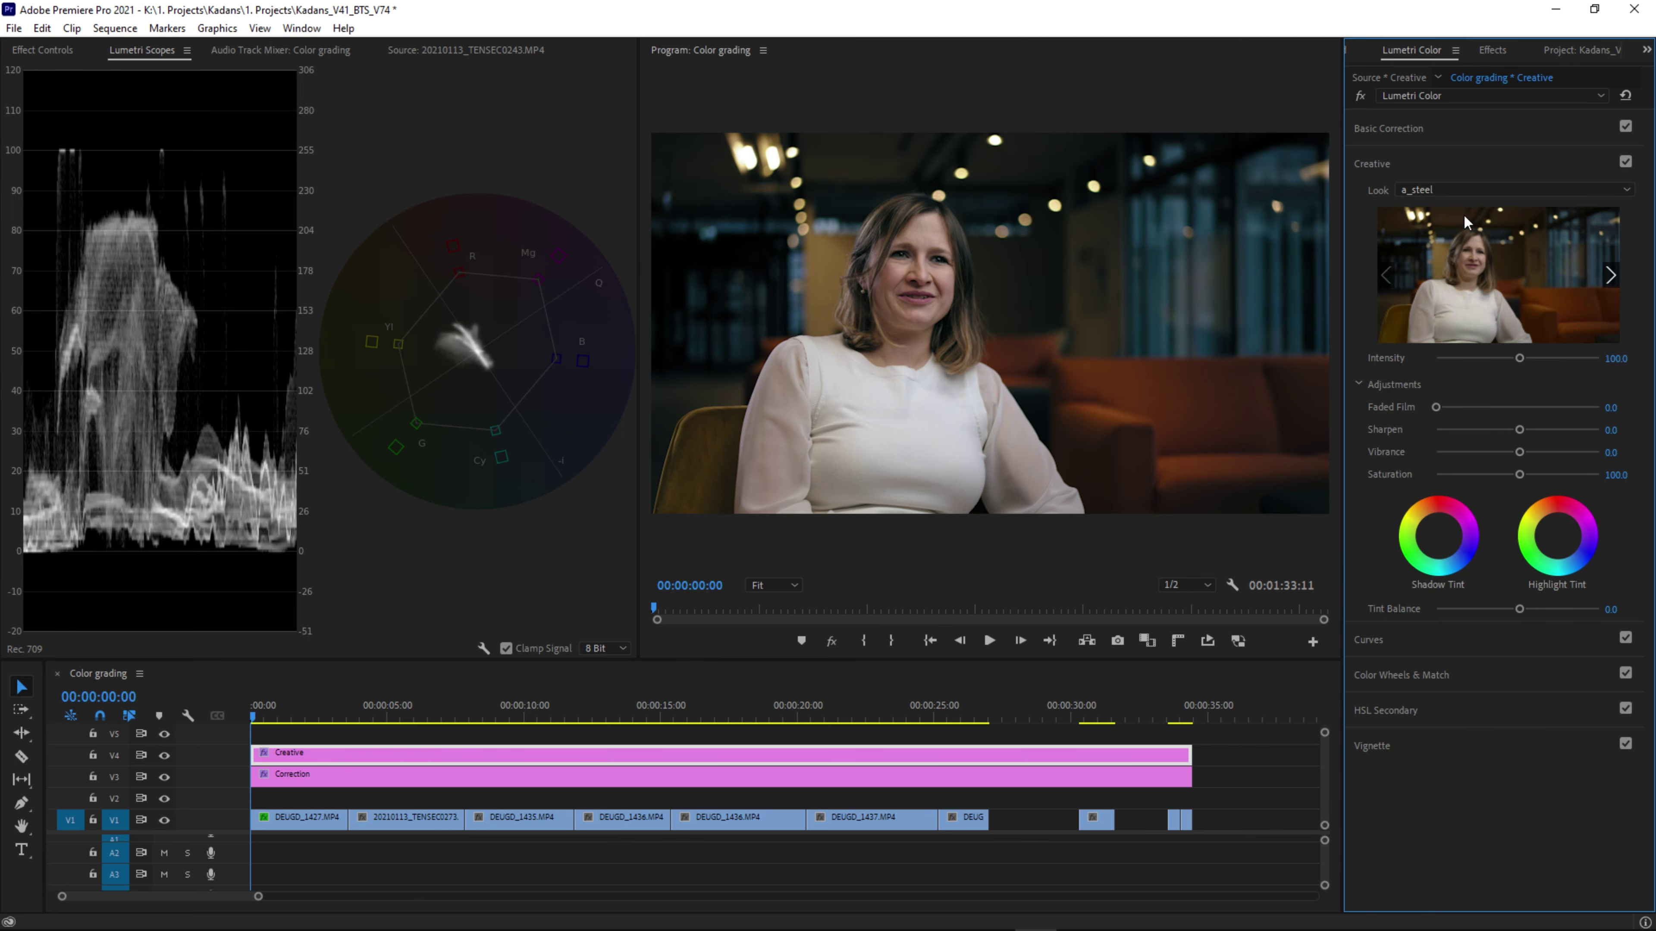
pyautogui.moveTo(1513, 357); pyautogui.dragTo(1498, 358)
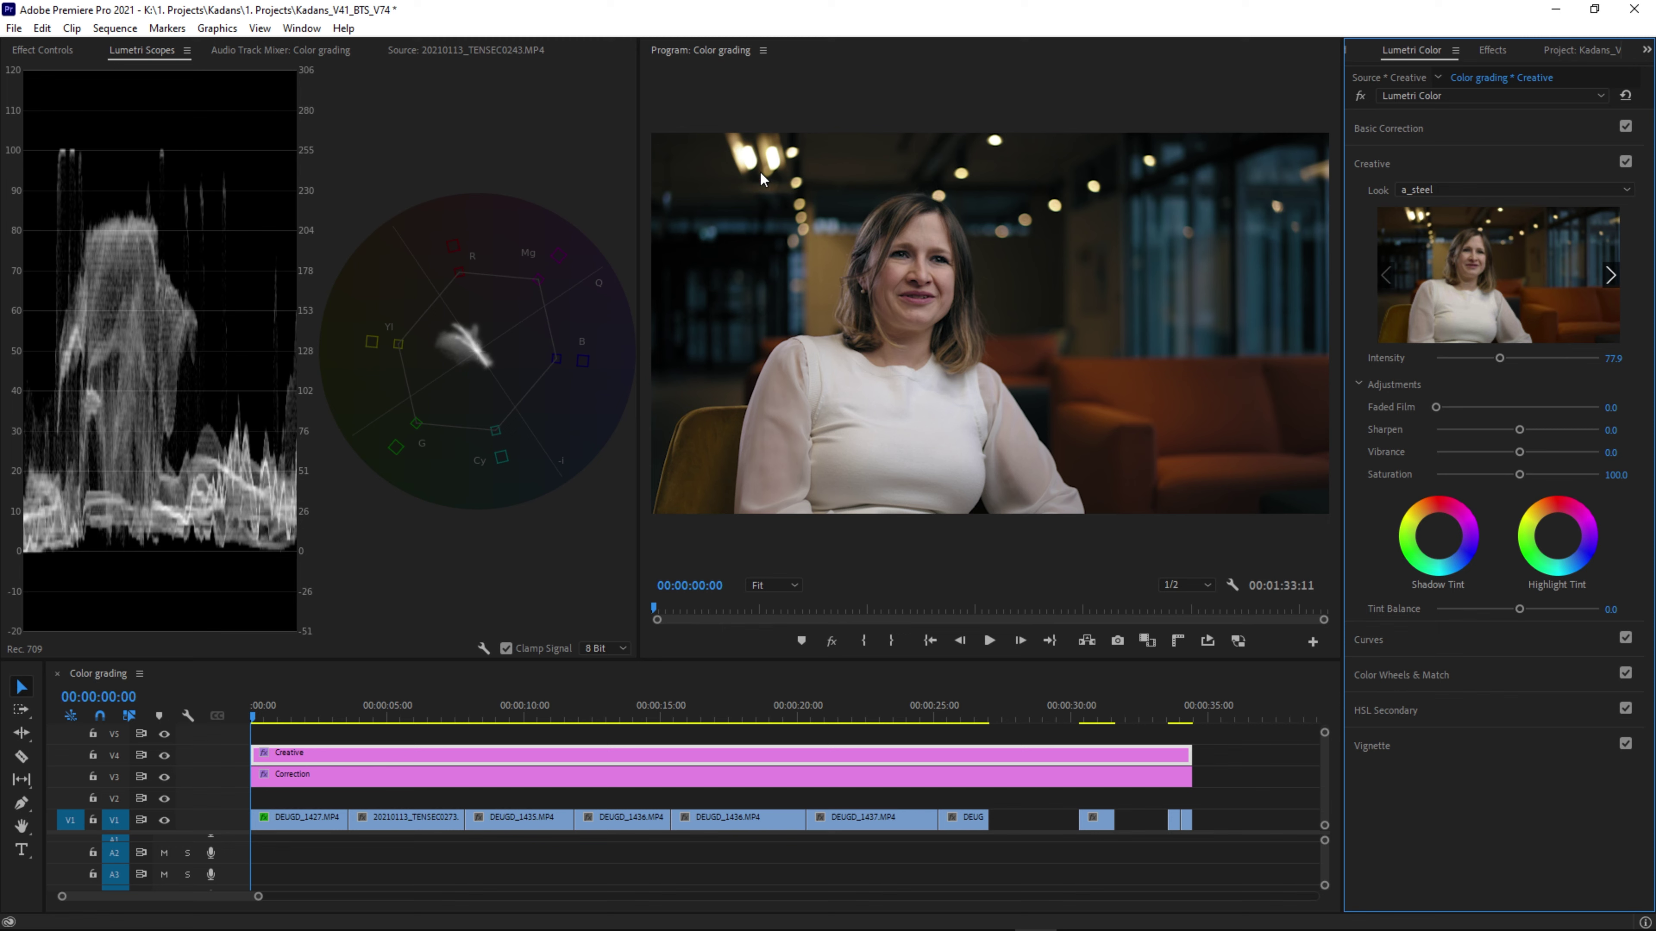
pyautogui.click(314, 777)
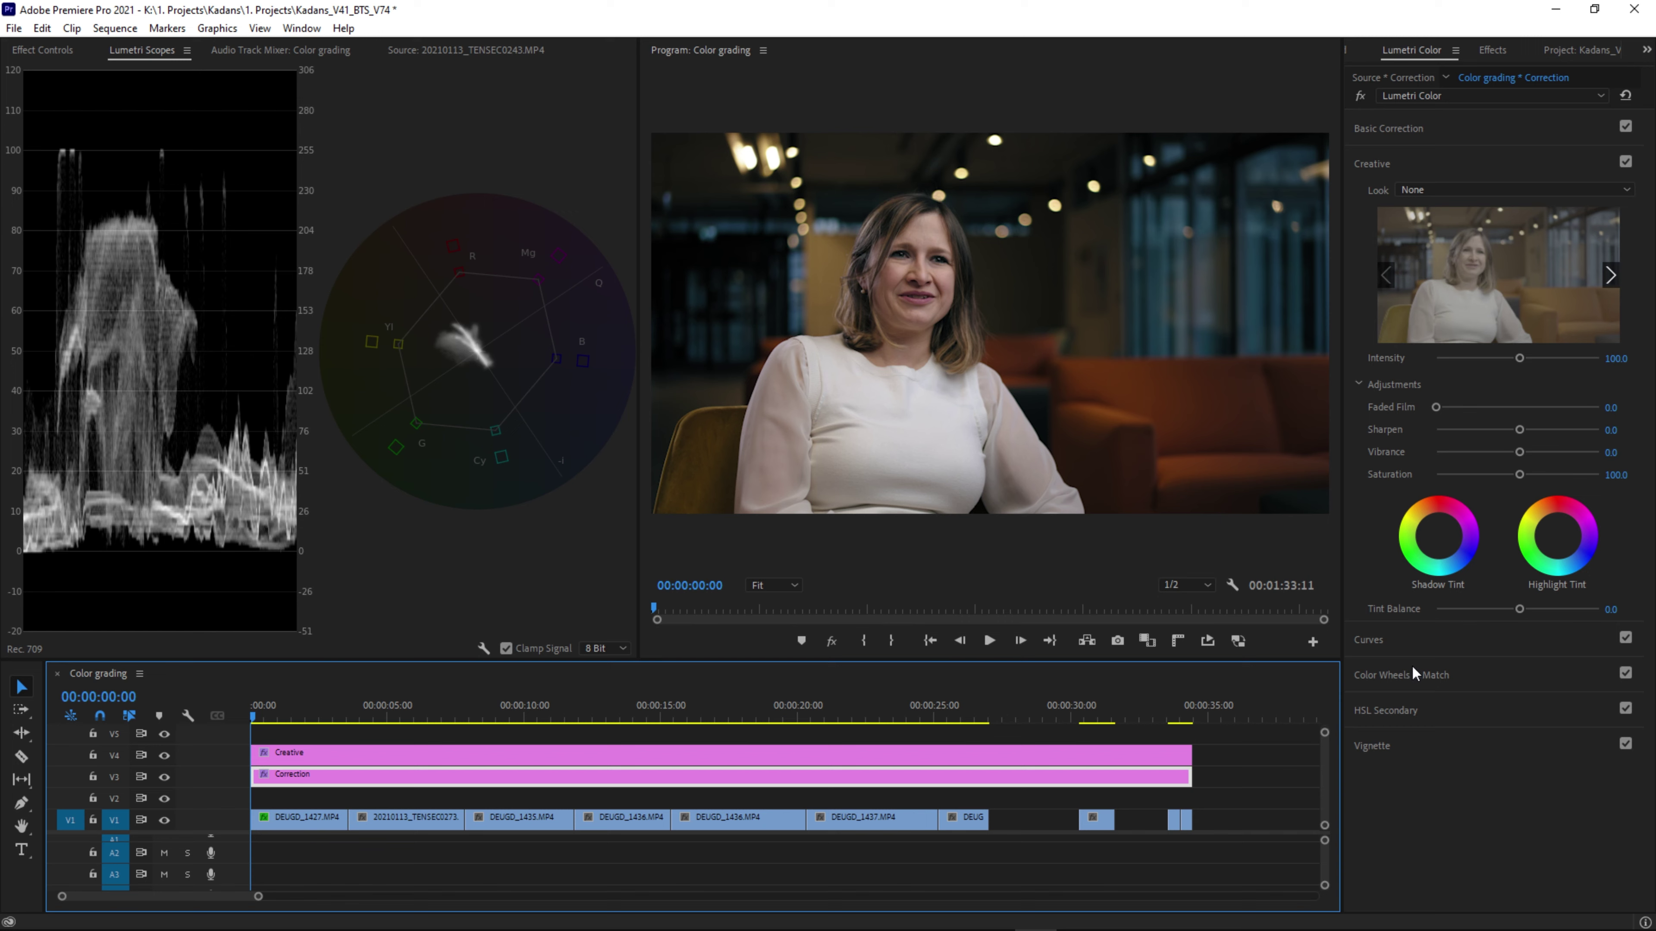
# On Correction, lower the Midtones slightly and raise Whites to 38.9, comparing with undo/redo.
pyautogui.click(1424, 672)
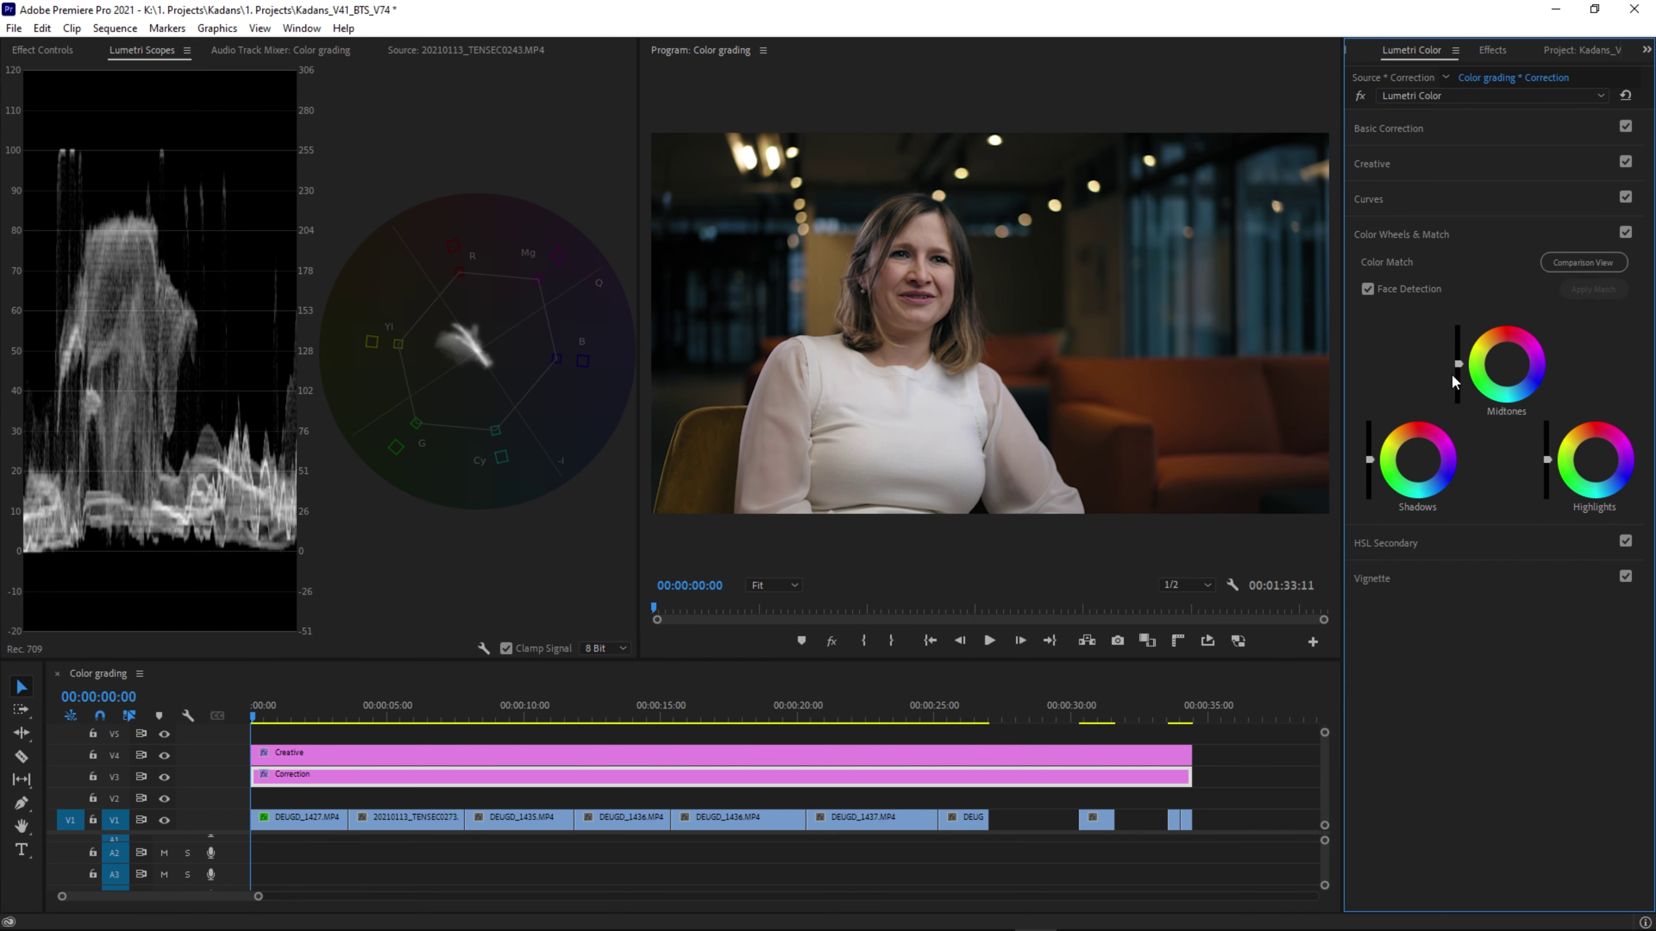
pyautogui.moveTo(1459, 364); pyautogui.dragTo(1459, 373)
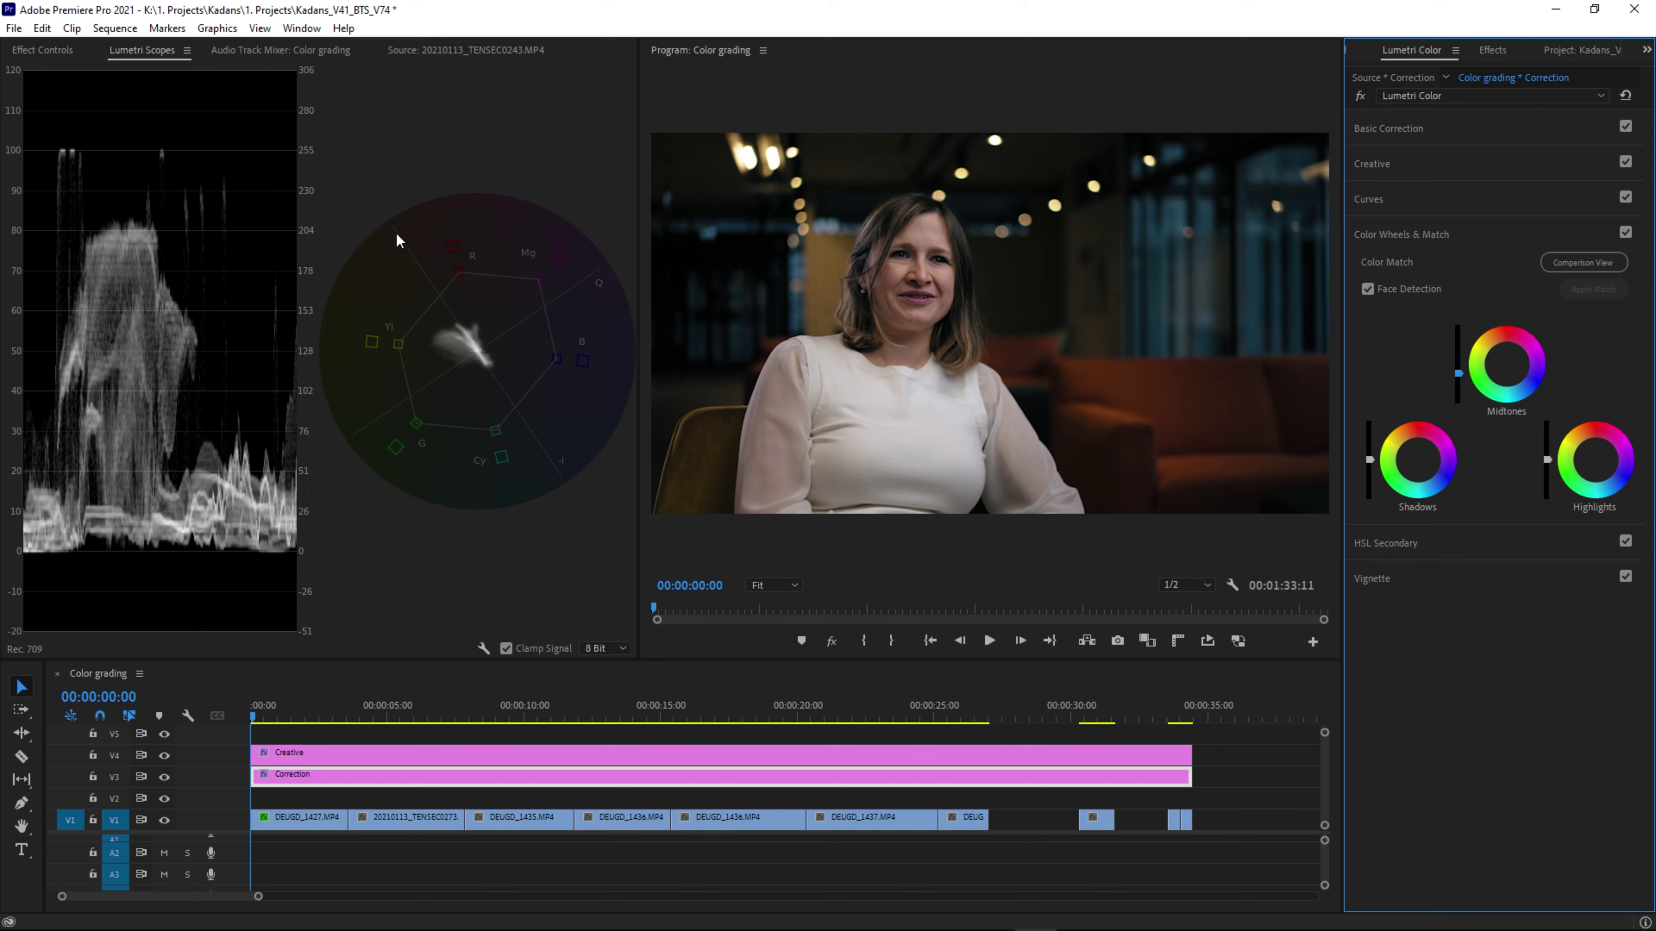
pyautogui.click(1415, 136)
pyautogui.moveTo(1540, 388); pyautogui.dragTo(1550, 389)
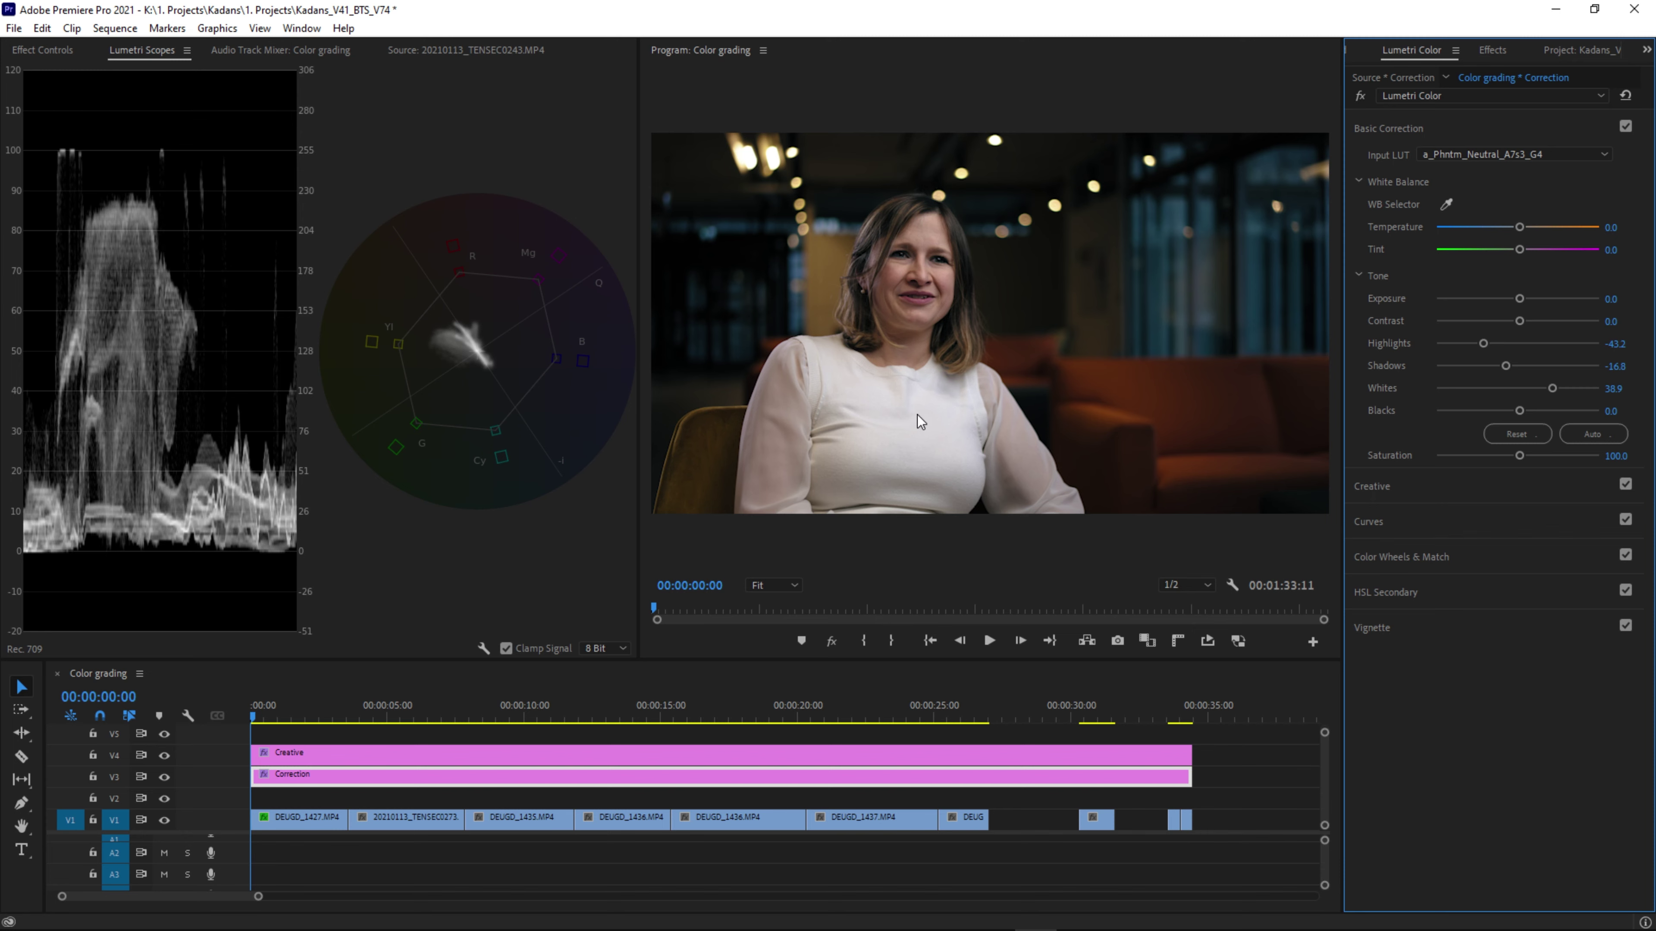
pyautogui.hotkey('ctrl', 'z')
pyautogui.hotkey('ctrl', 'shift', 'z')
# Toggle the DEUGD_1427 opacity mask and preview only the masked face region on the scopes.
pyautogui.click(41, 50)
pyautogui.click(279, 870)
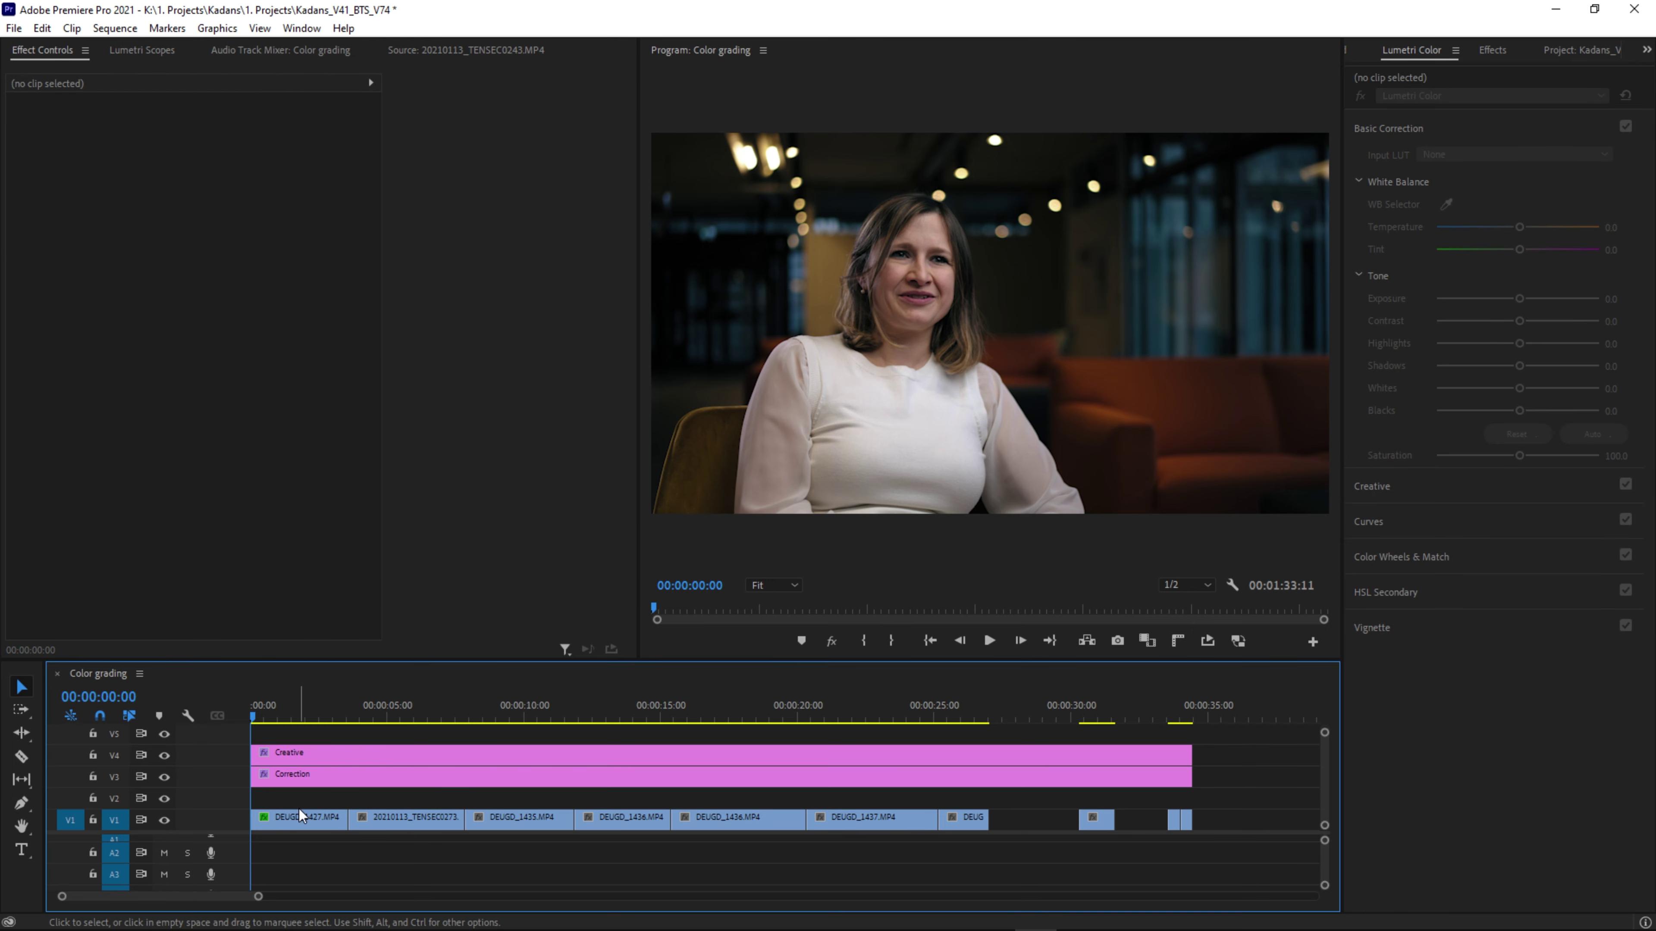
pyautogui.click(298, 815)
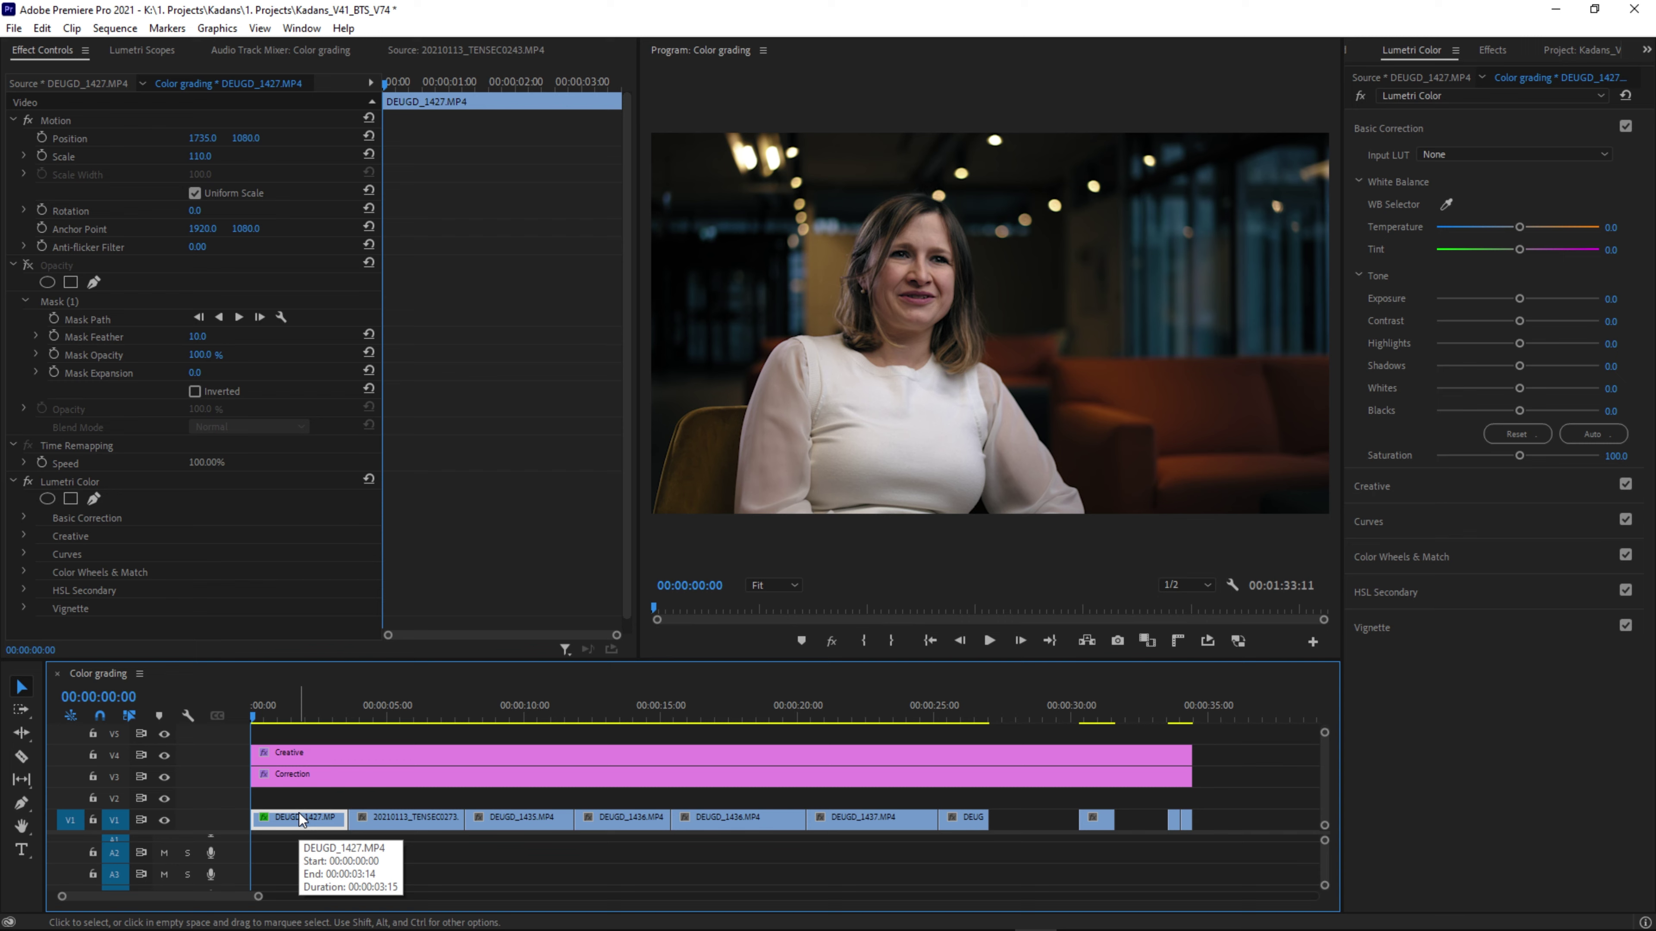
pyautogui.click(27, 265)
pyautogui.click(142, 52)
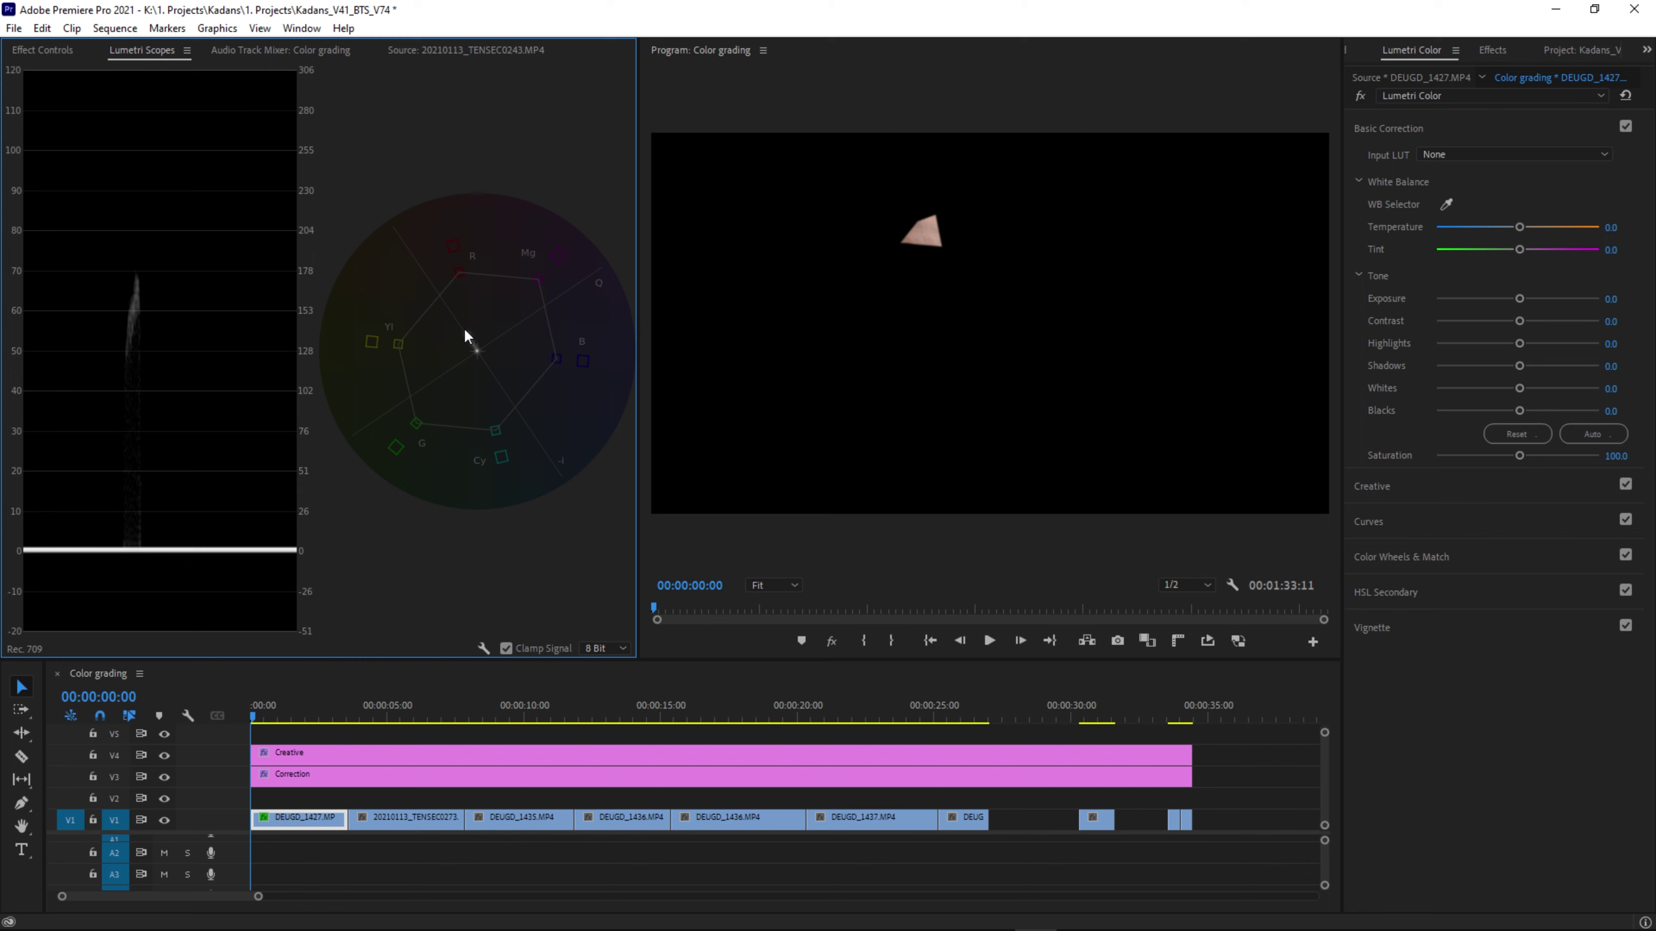
# Raise the Correction layer's Saturation to 110.5.
pyautogui.click(331, 774)
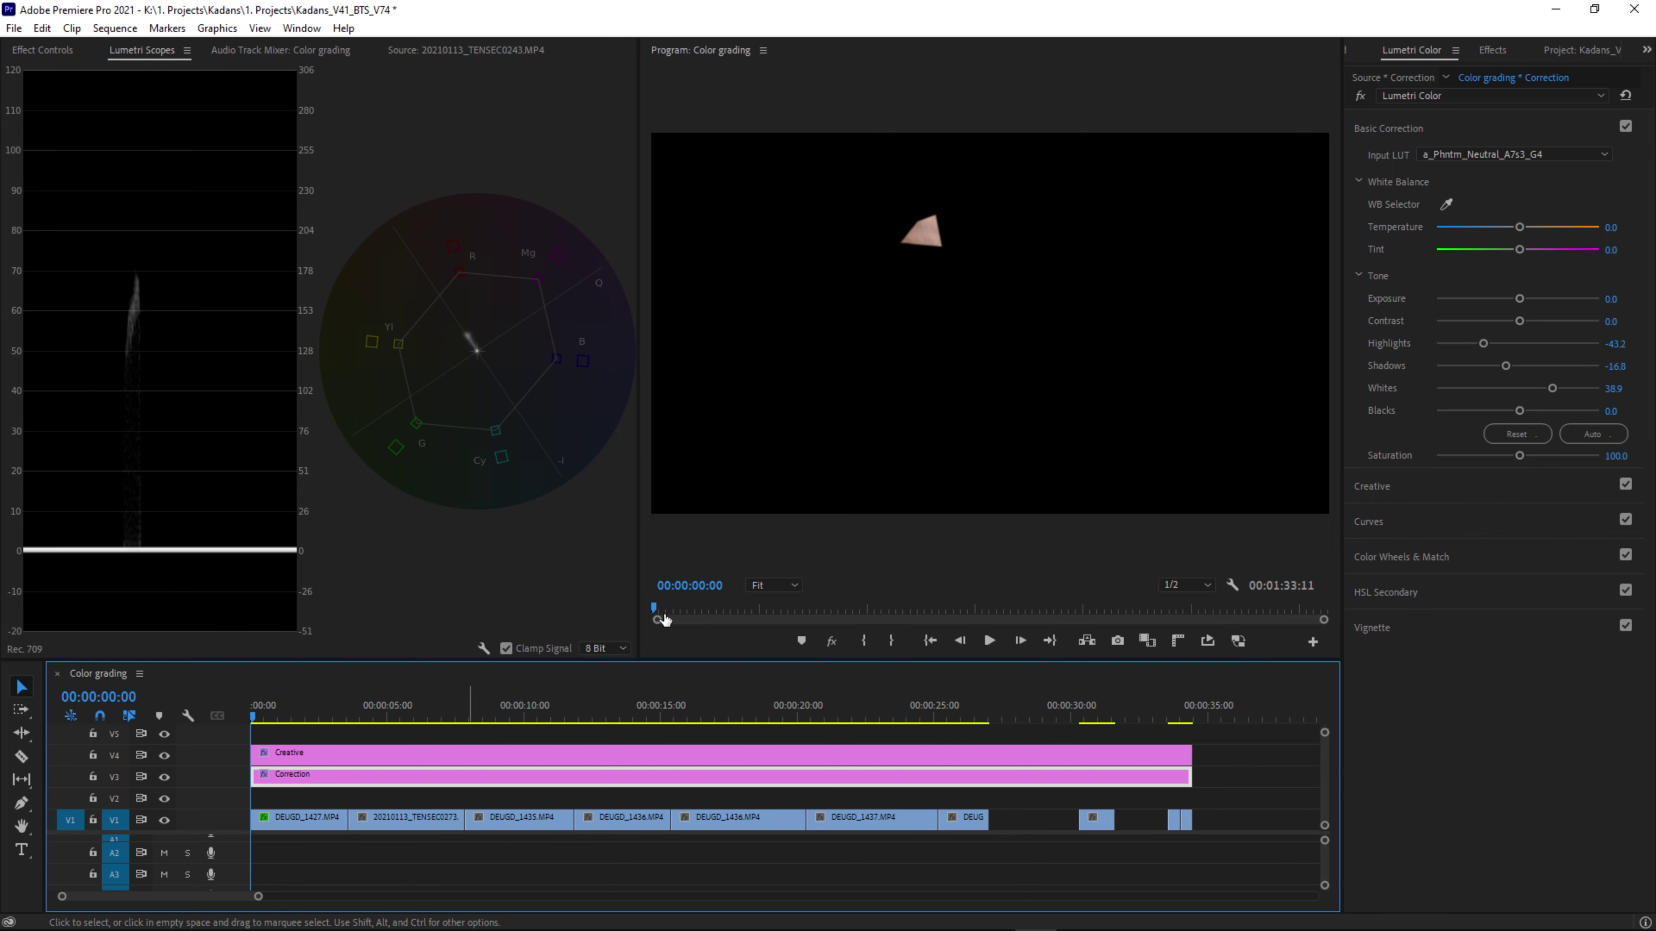
pyautogui.moveTo(1519, 456); pyautogui.dragTo(1525, 456)
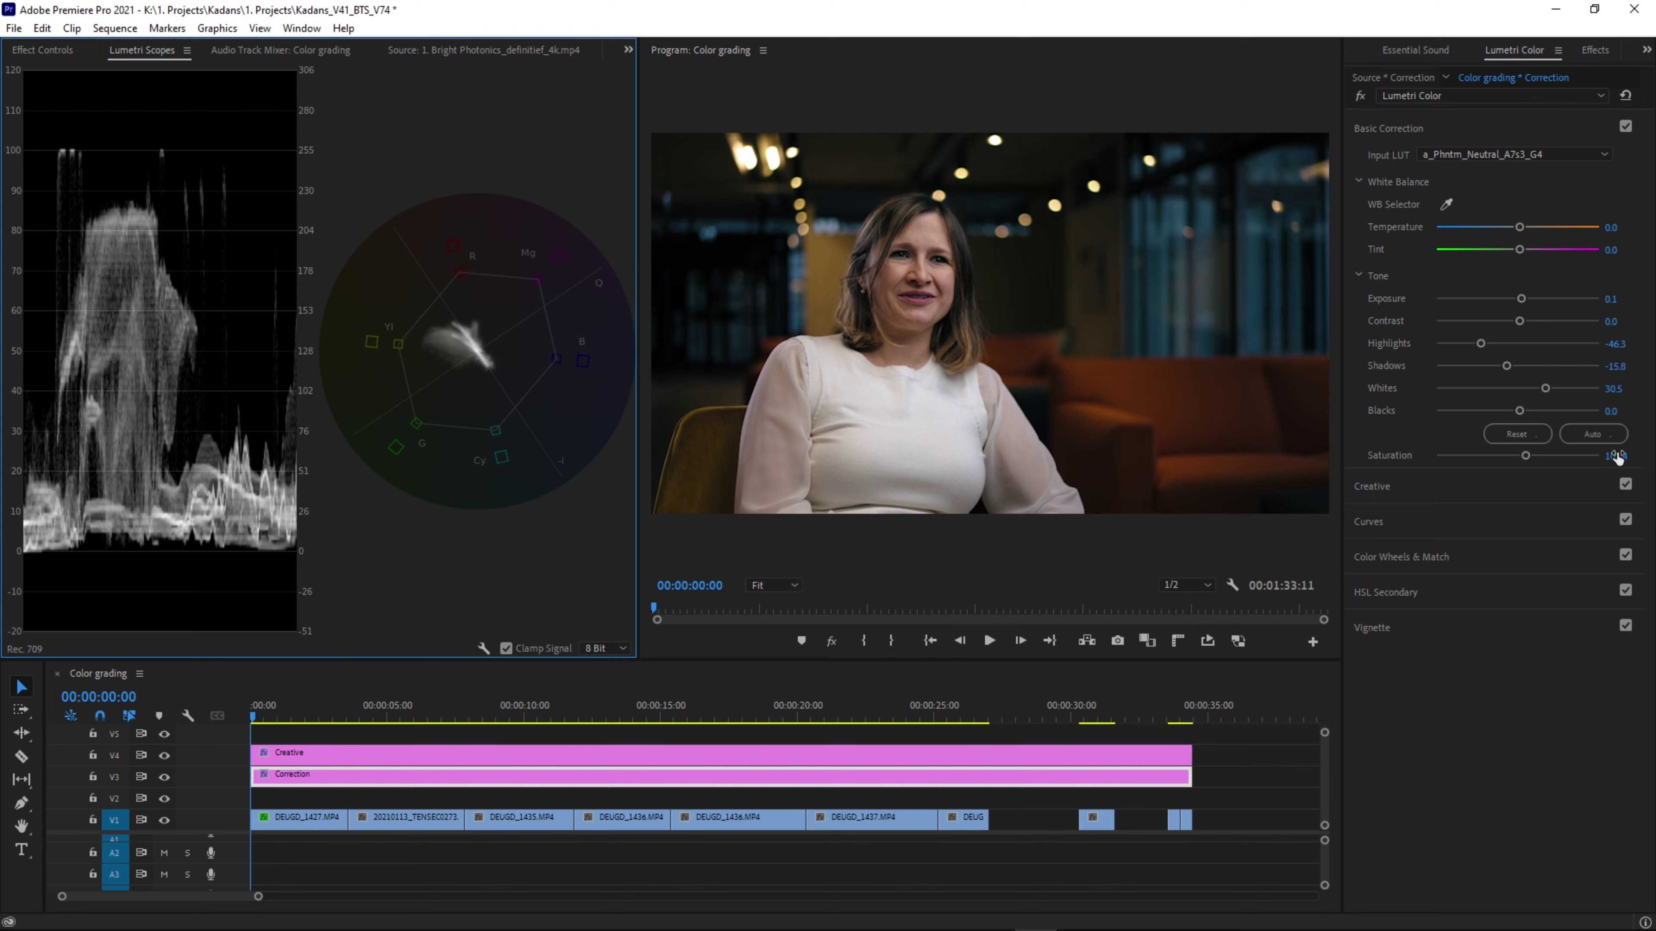
pyautogui.click(308, 821)
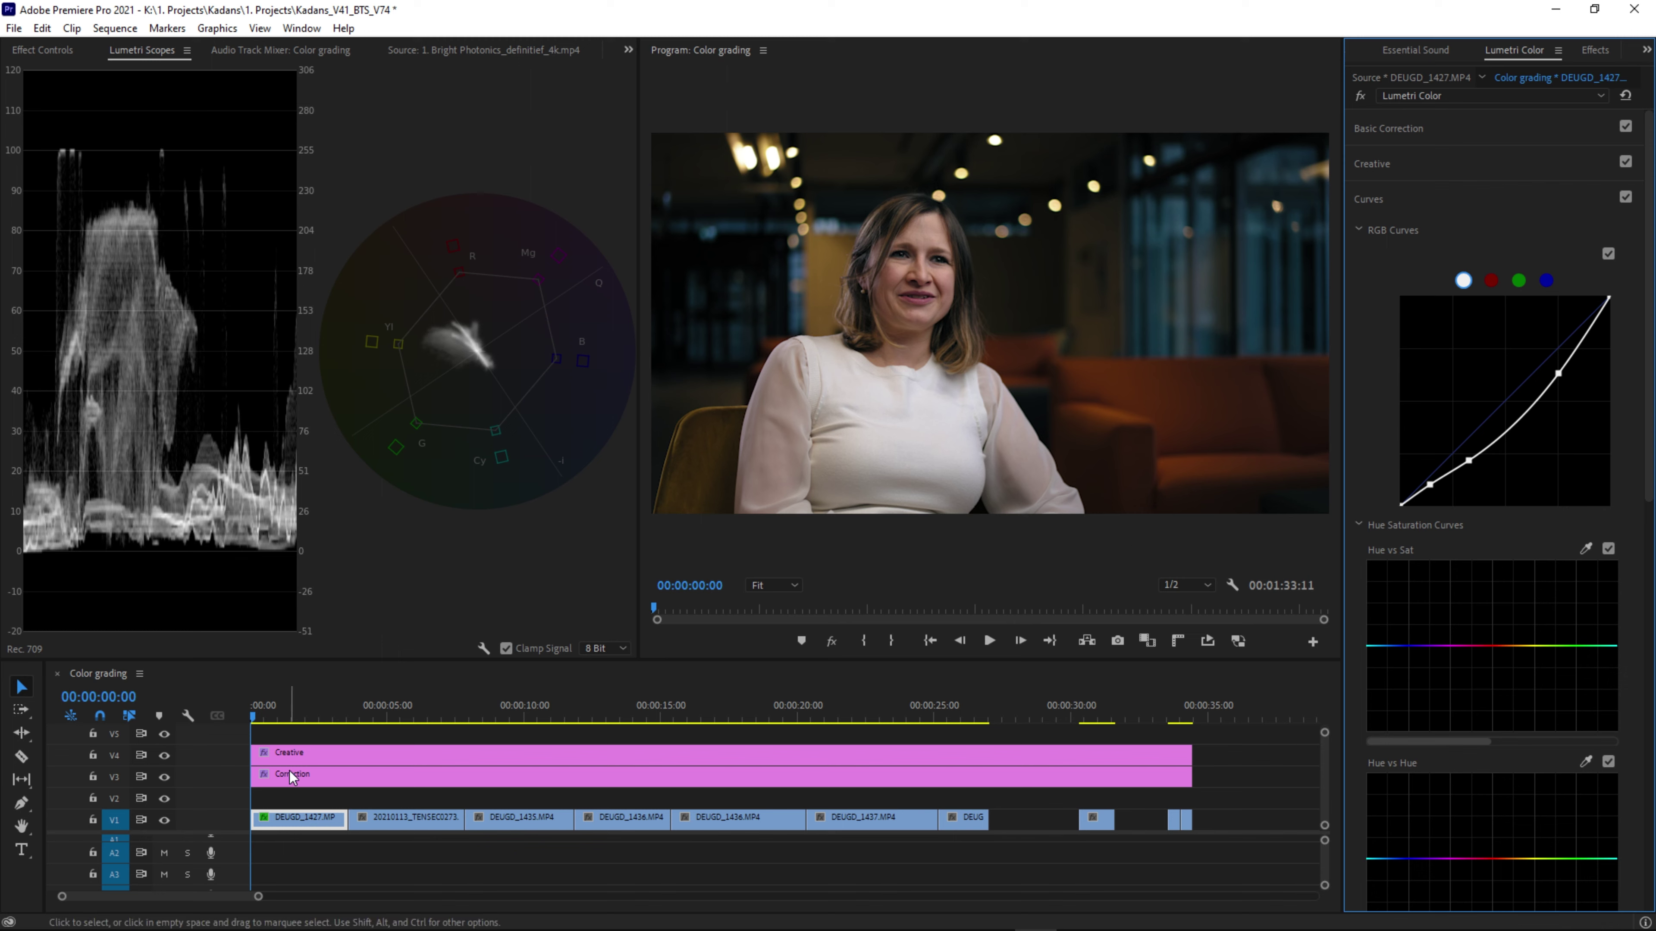
# Set Sharpen to 20 in the Creative adjustment layer's look settings.
pyautogui.click(297, 756)
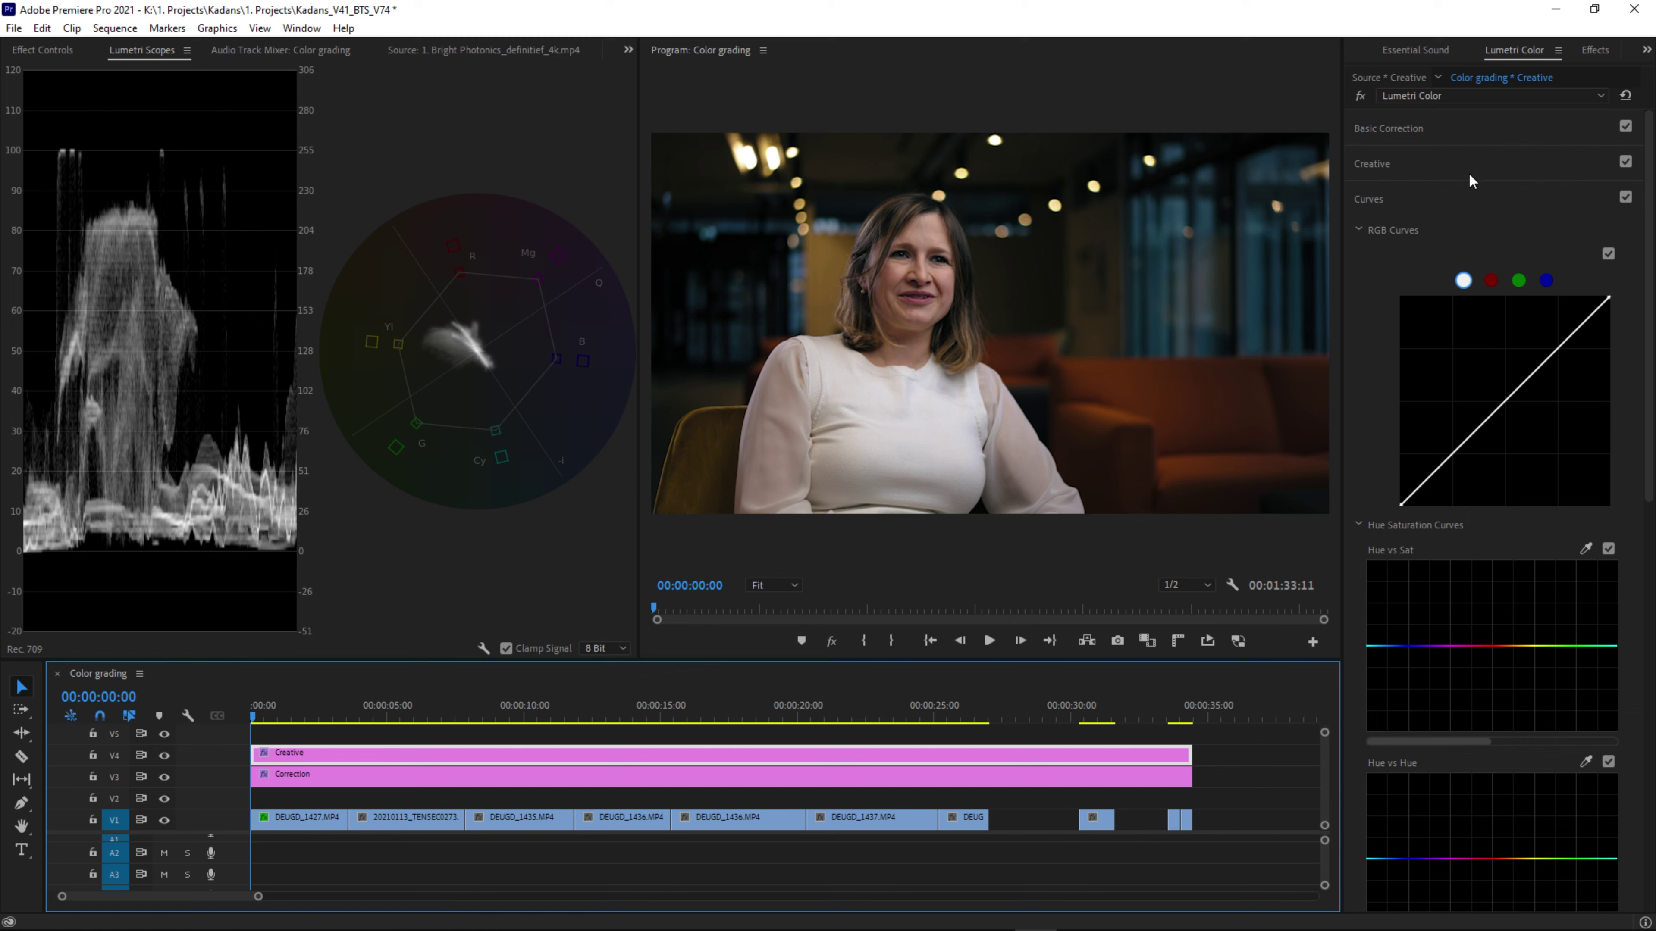
pyautogui.click(1420, 171)
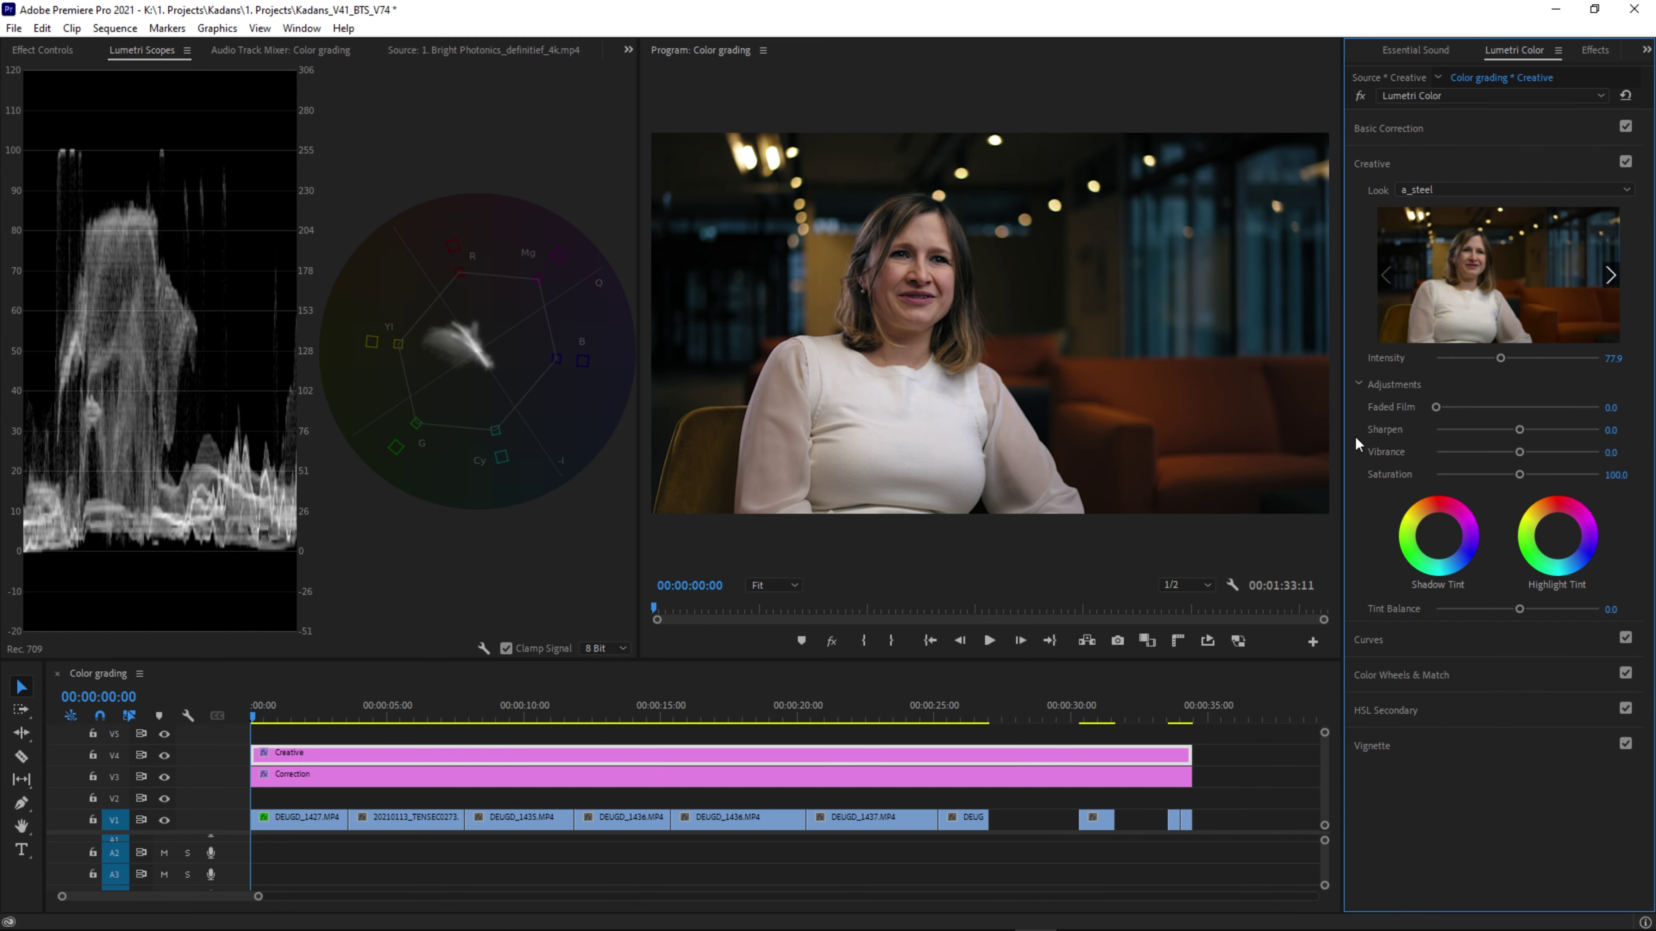
pyautogui.click(1616, 428)
pyautogui.write('20')
pyautogui.press('Return')
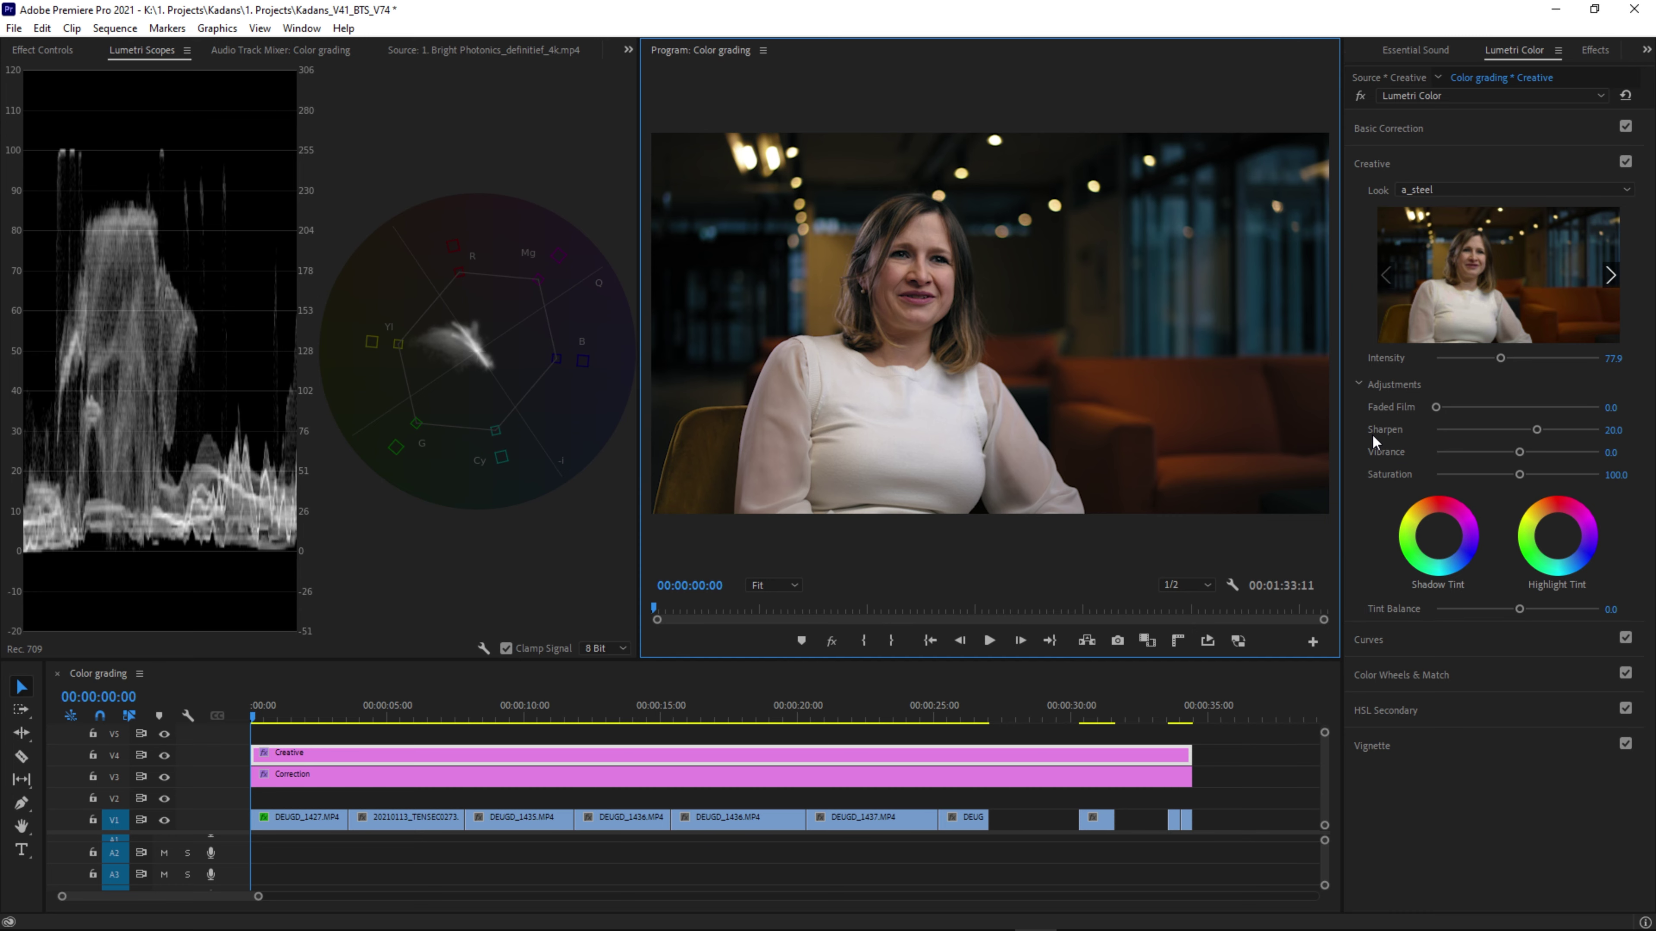
# Move to the next clip and show 20210113_TENSEC0273's effect settings in Effect Controls.
pyautogui.press('Down')
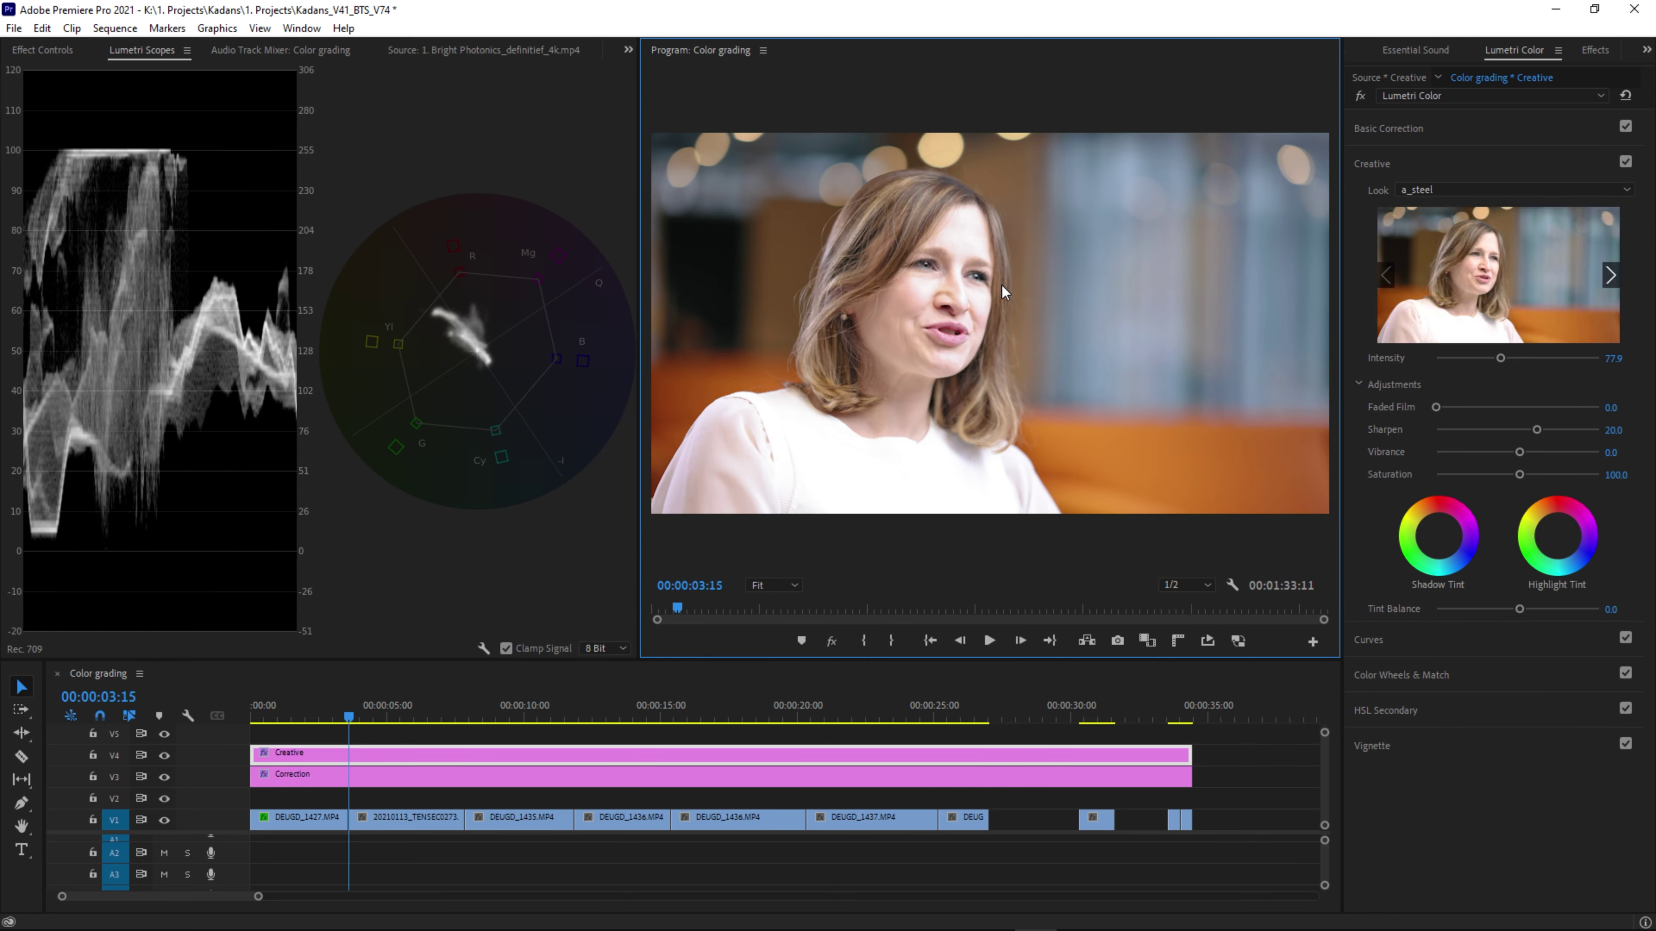
pyautogui.click(317, 819)
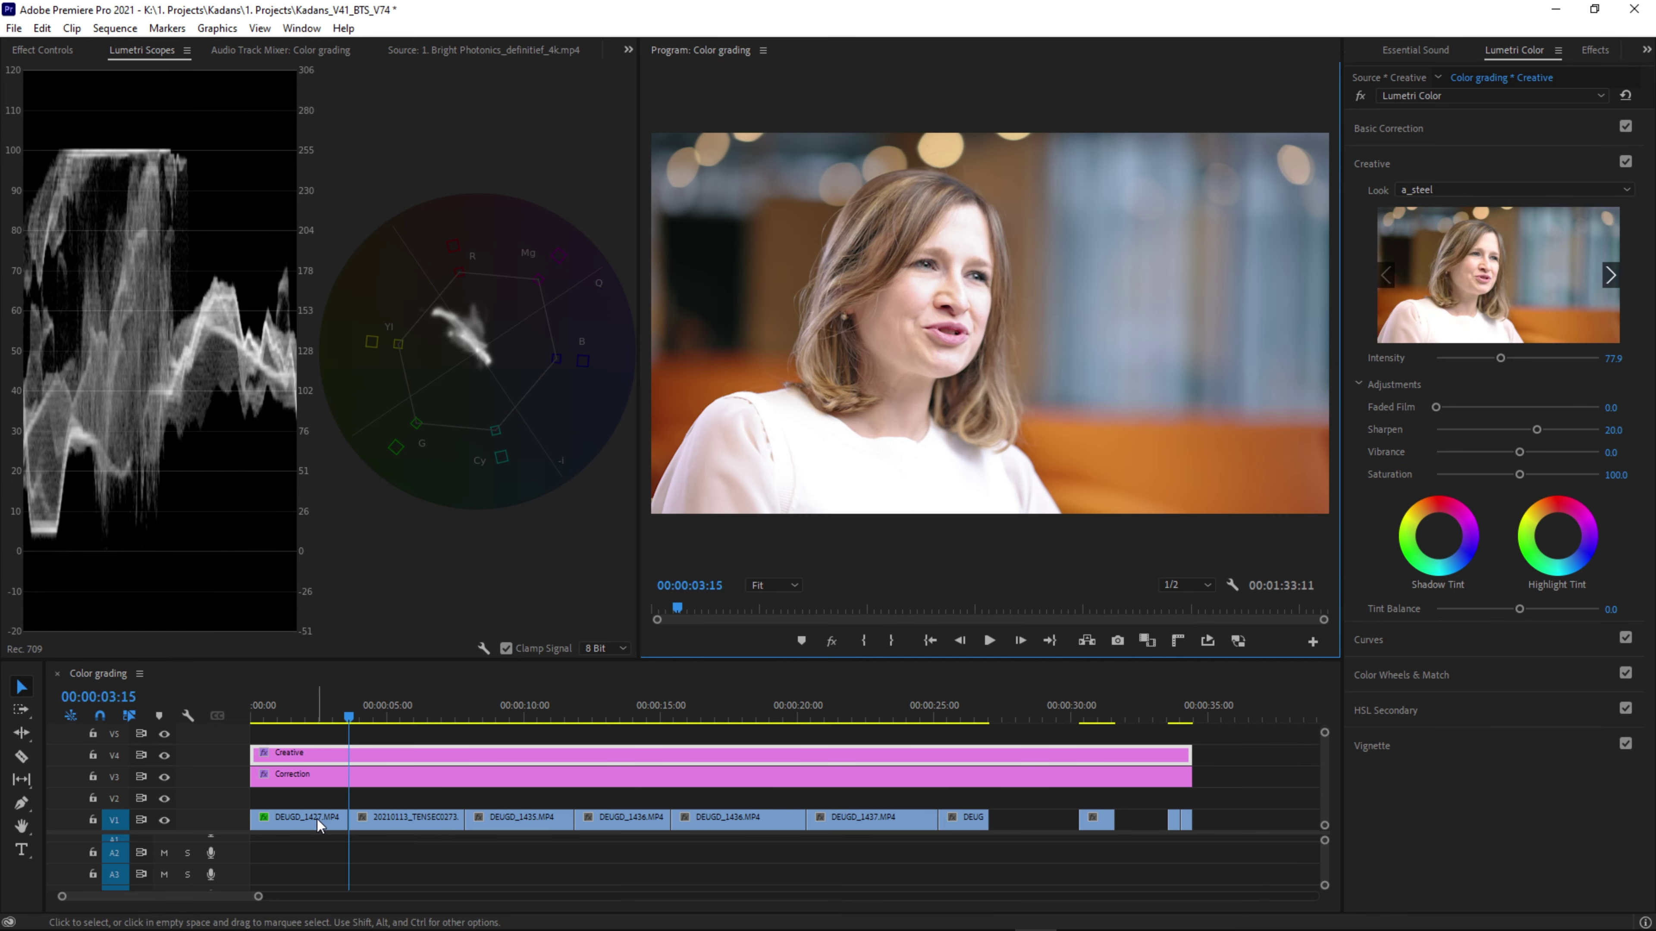
pyautogui.click(44, 52)
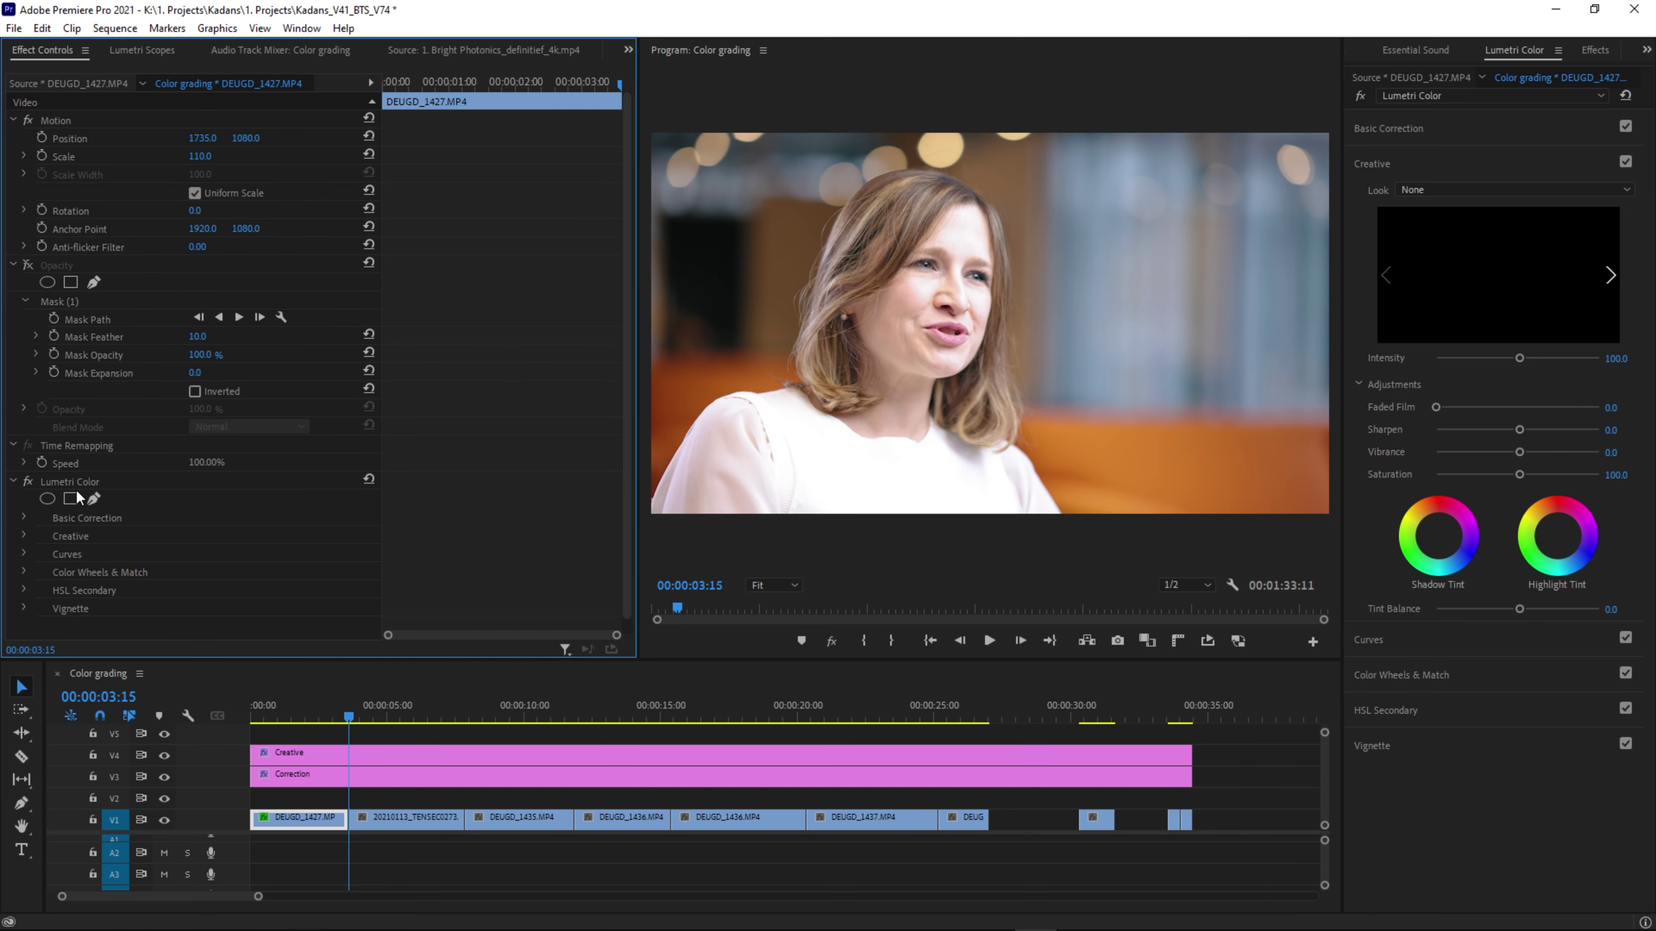
pyautogui.click(406, 815)
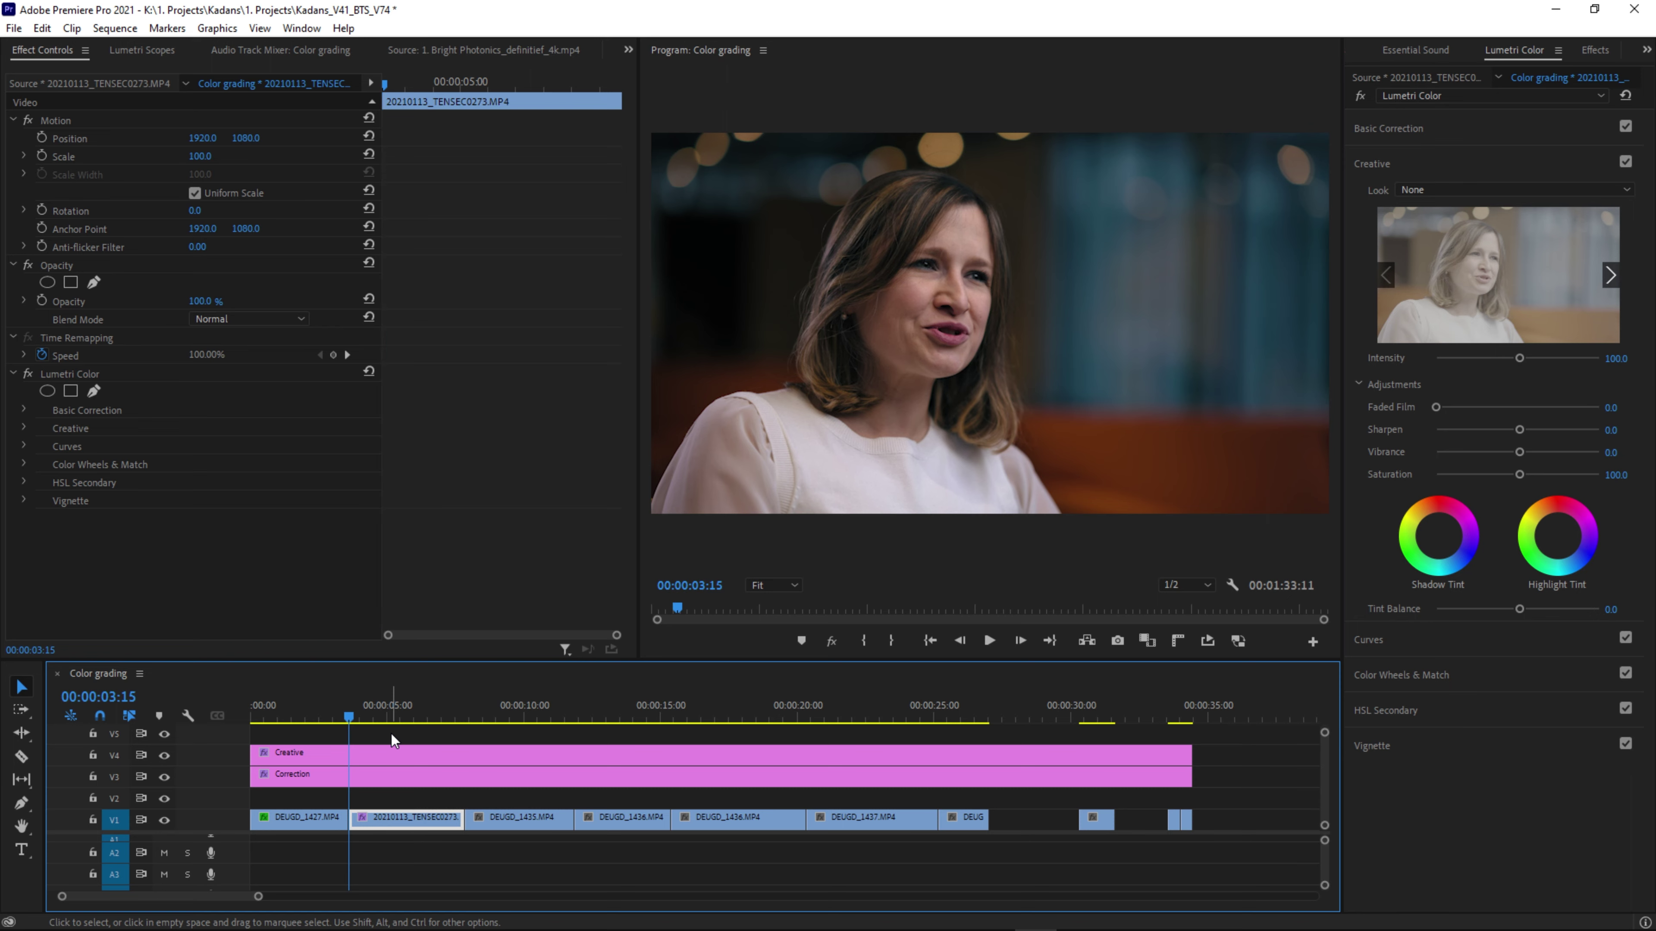
pyautogui.press('Up')
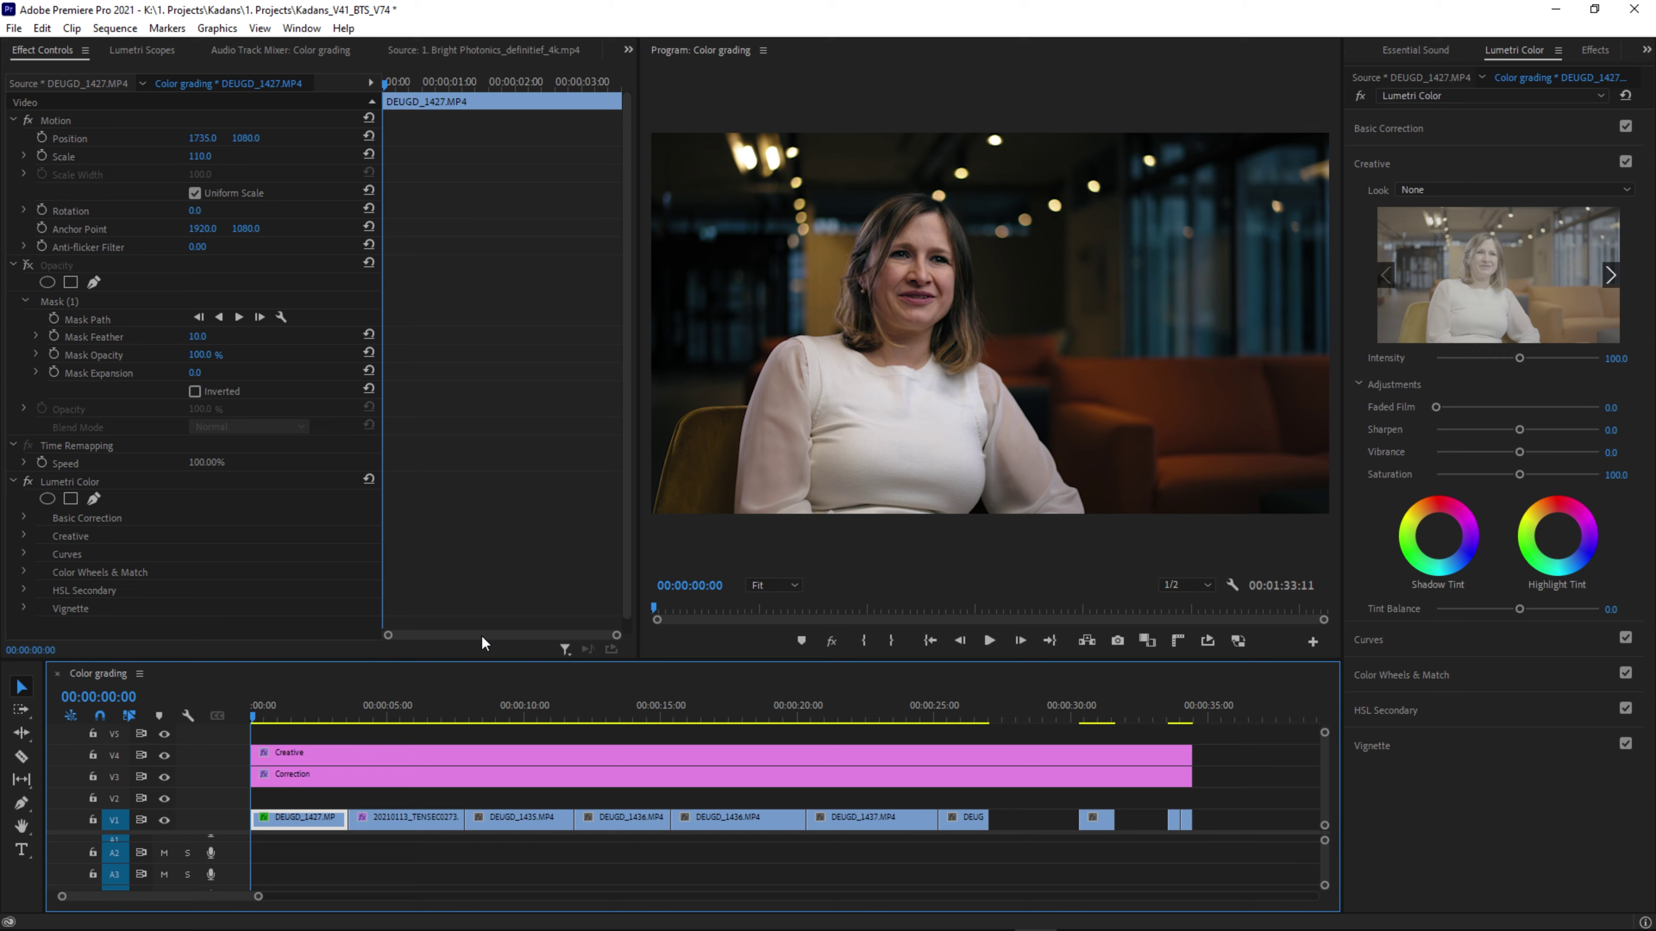
# Enable Opacity on DEUGD_1427 and pen a three-point triangular mask on the woman's face.
pyautogui.click(27, 264)
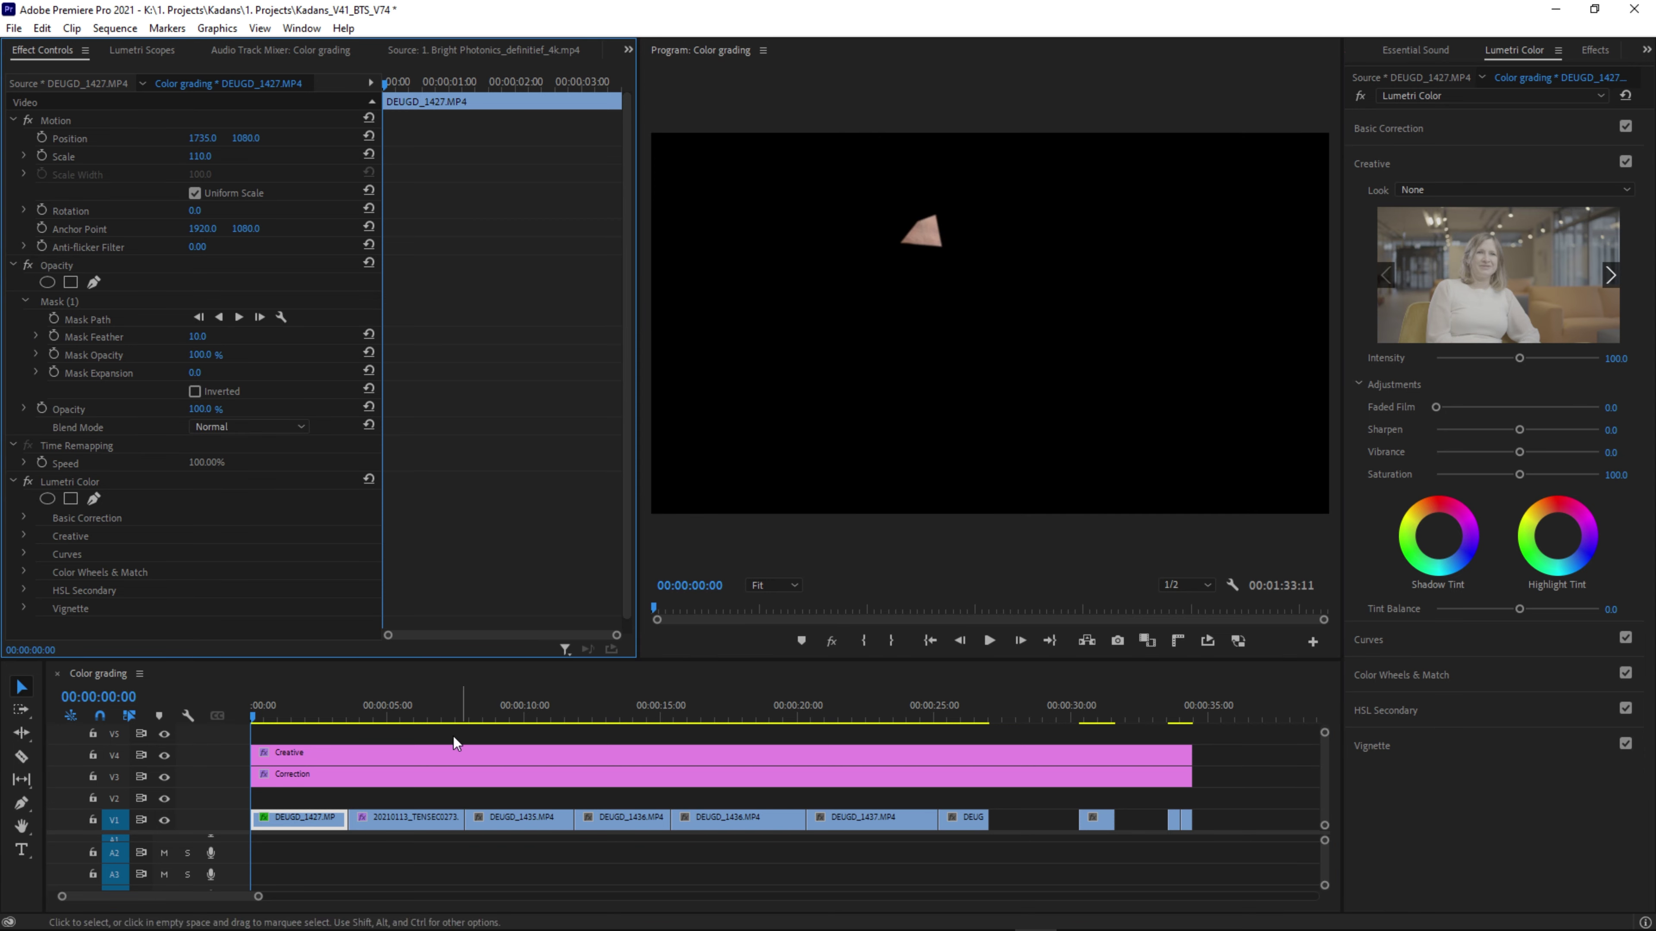
pyautogui.press('Down')
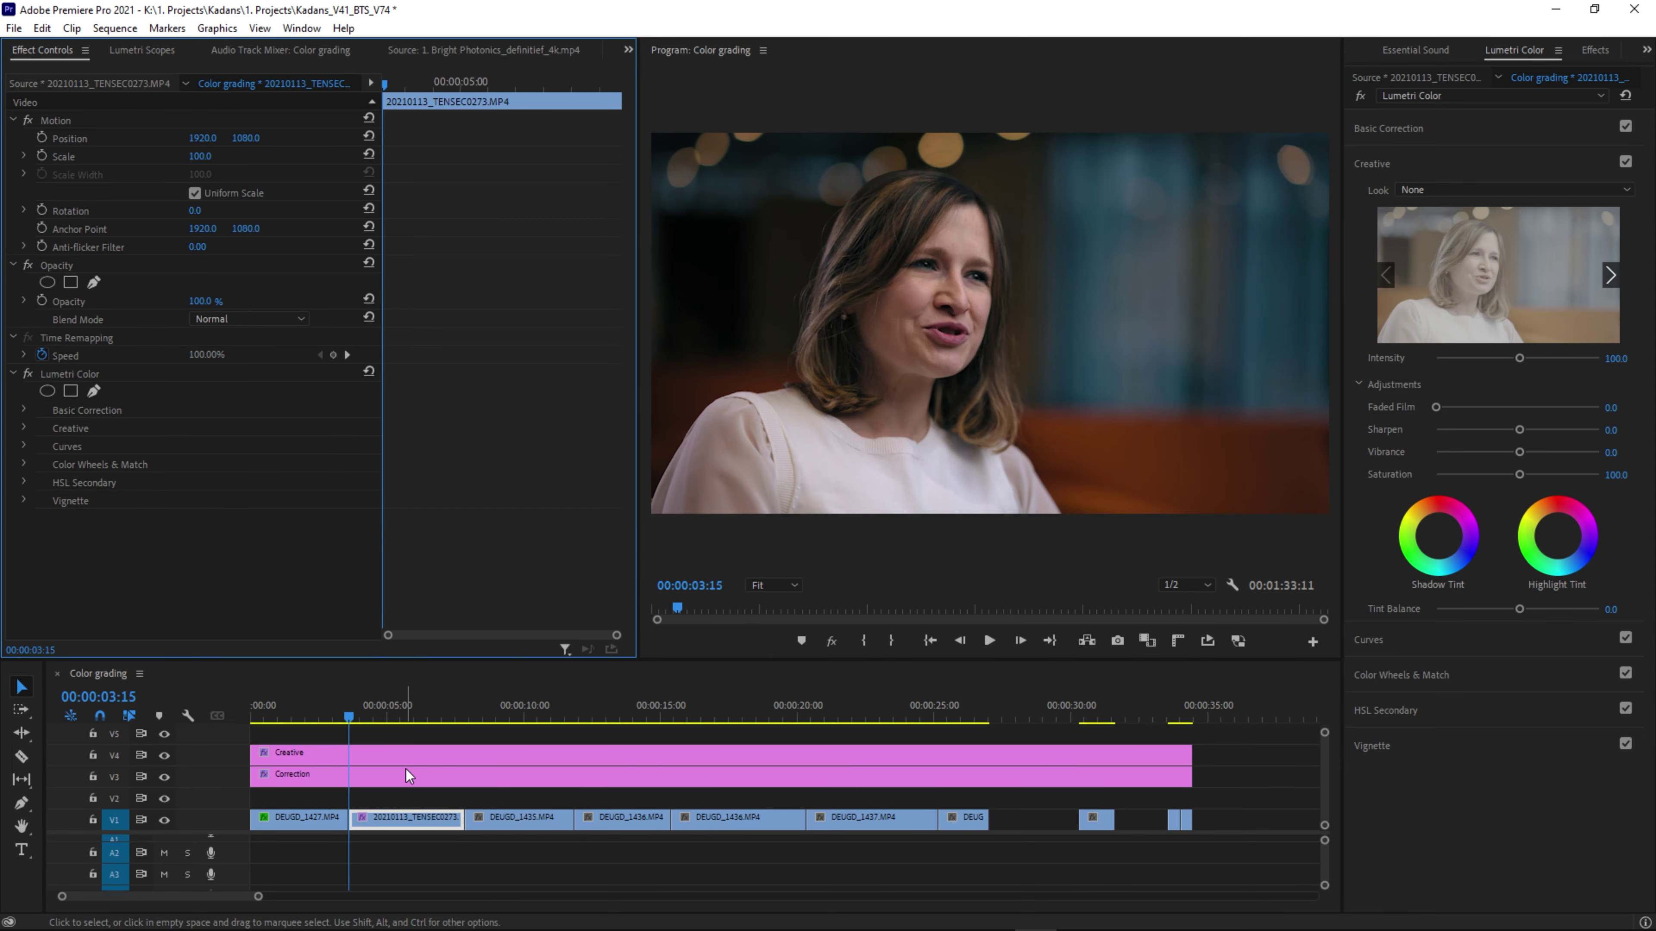
pyautogui.click(99, 286)
pyautogui.click(976, 213)
pyautogui.click(988, 252)
pyautogui.click(932, 239)
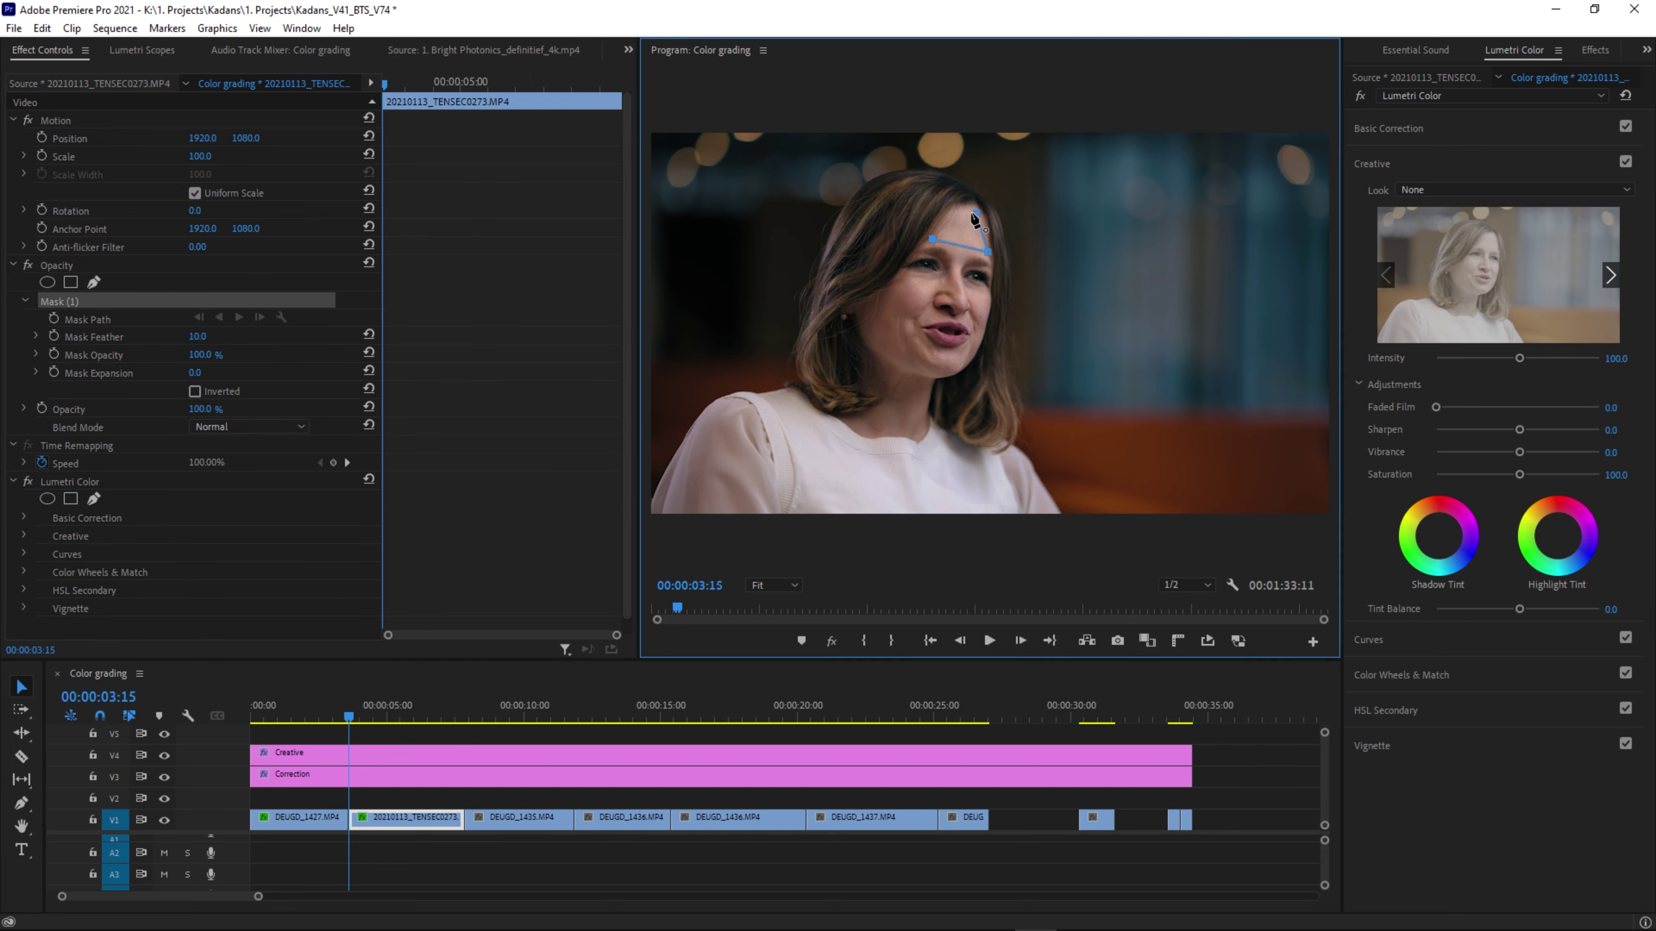
pyautogui.click(976, 214)
pyautogui.click(134, 52)
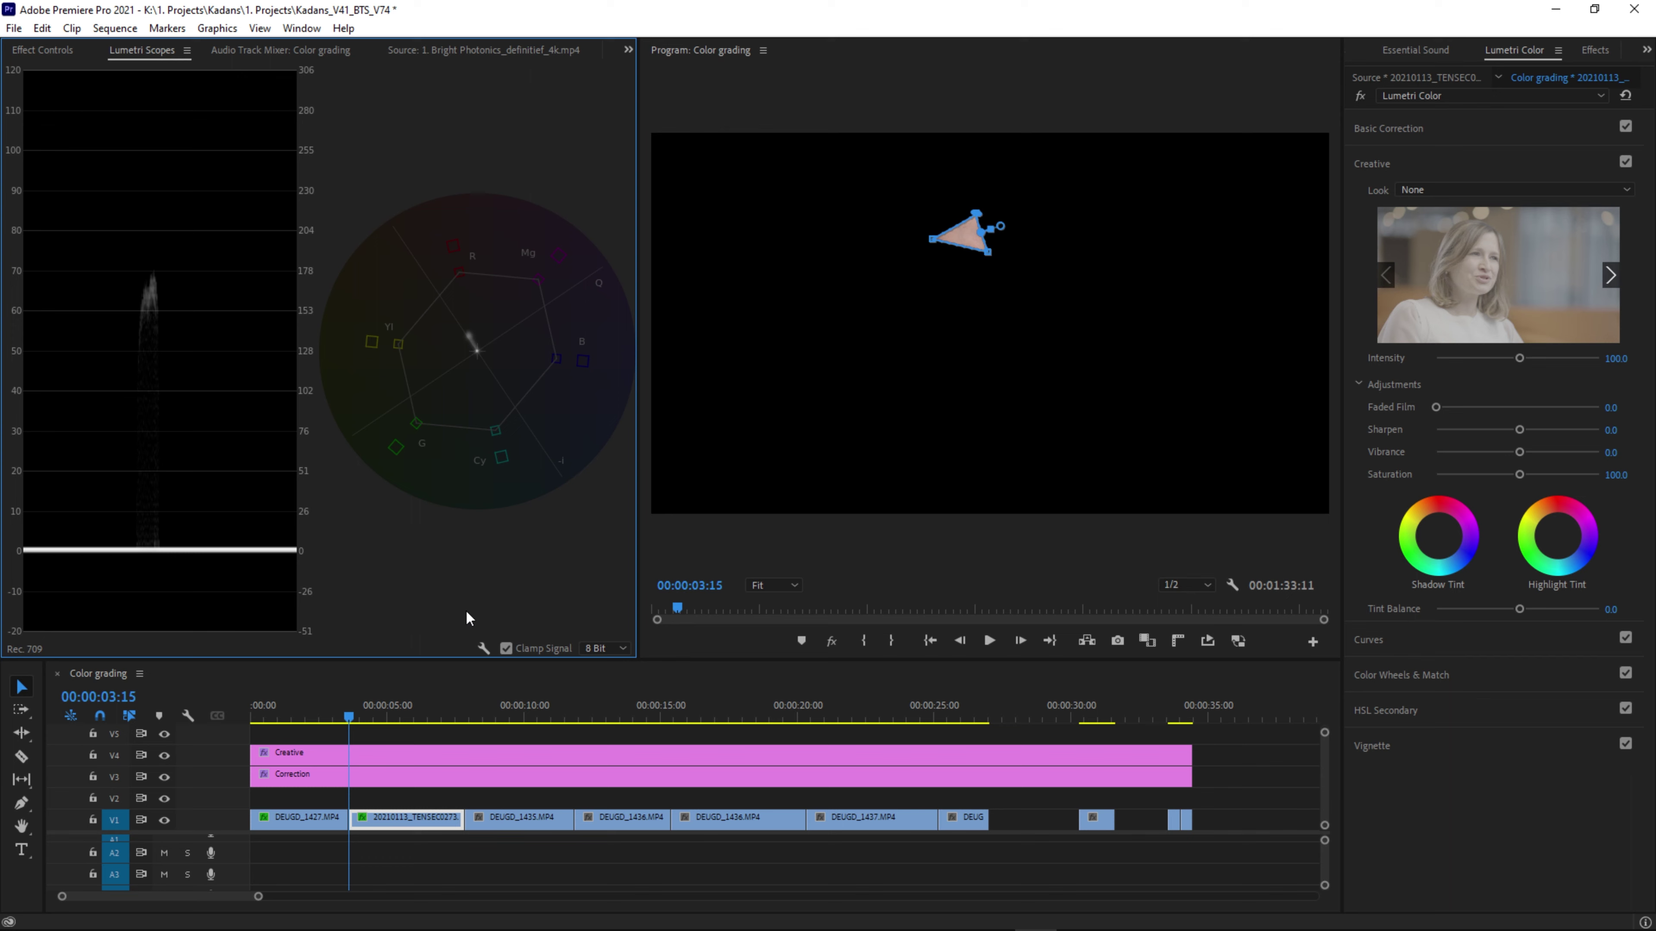
# Reselect 20210113_TENSEC0273 and re-enable its Opacity mask to show only the triangular face patch.
pyautogui.click(461, 729)
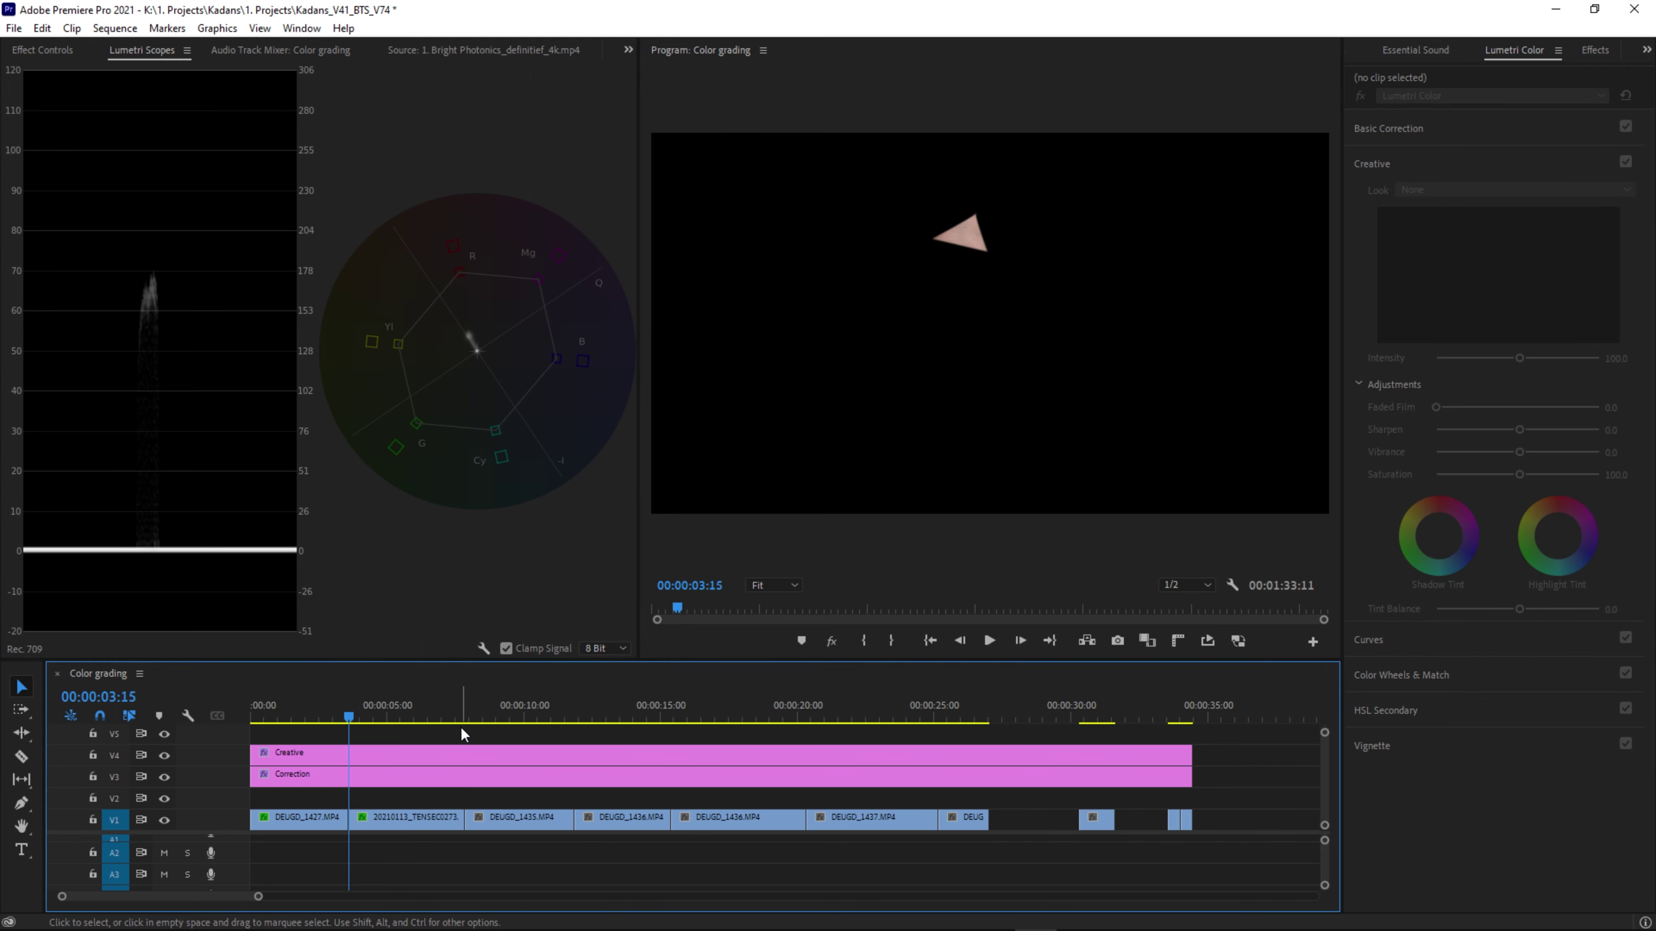
pyautogui.press('d')
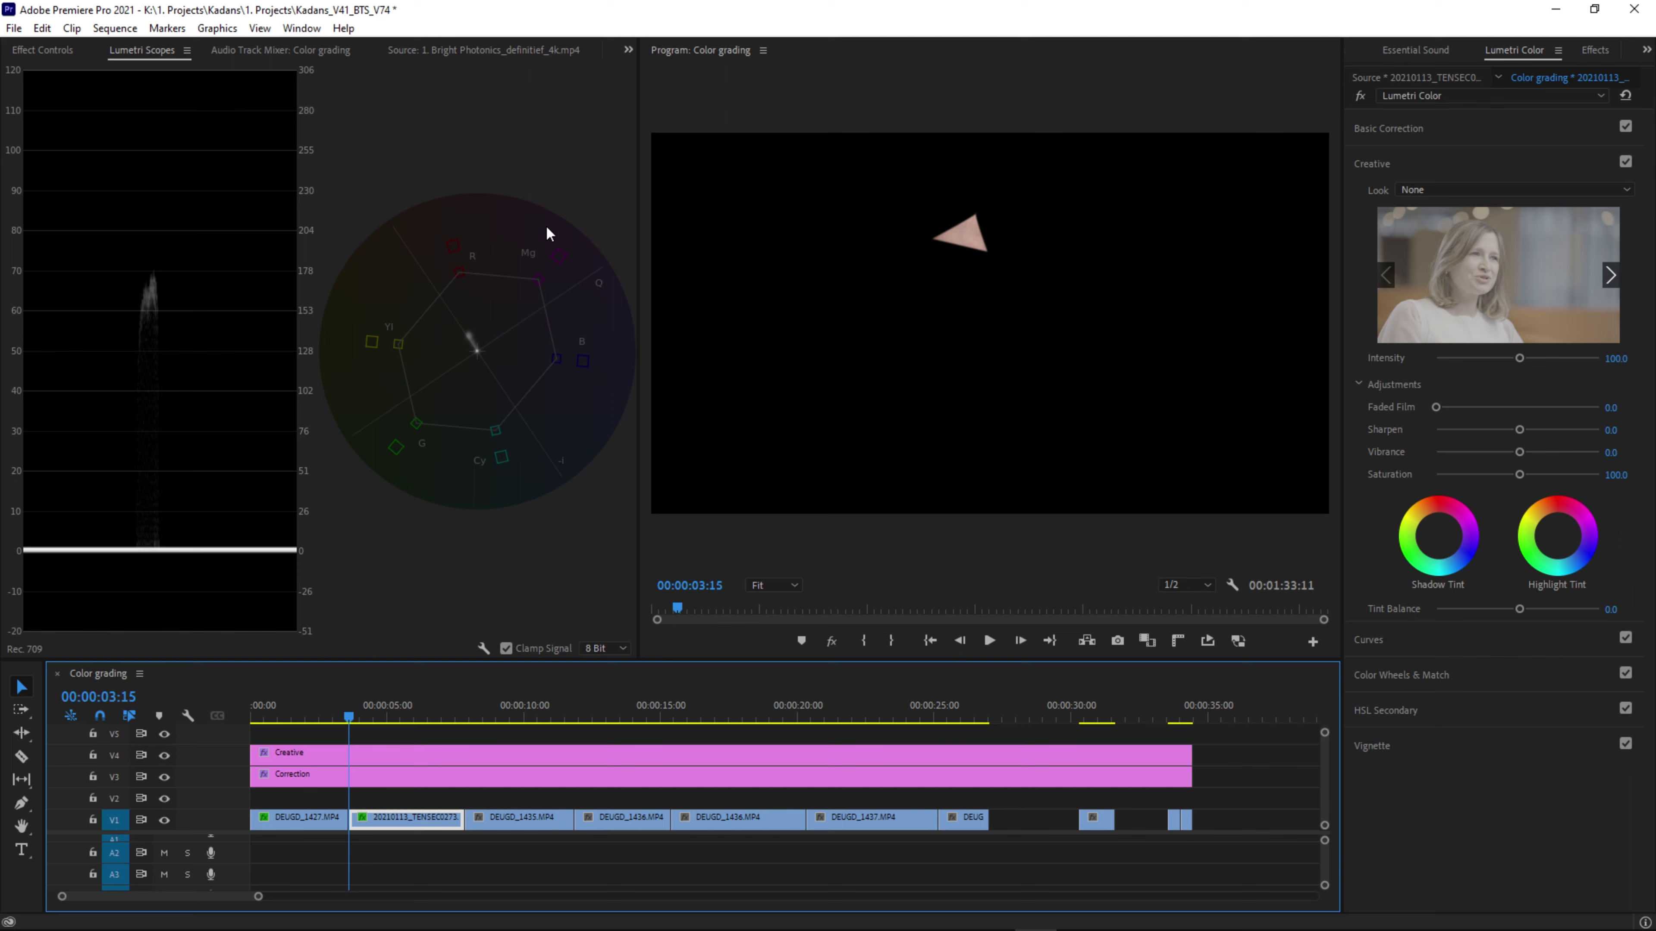
pyautogui.press('Up')
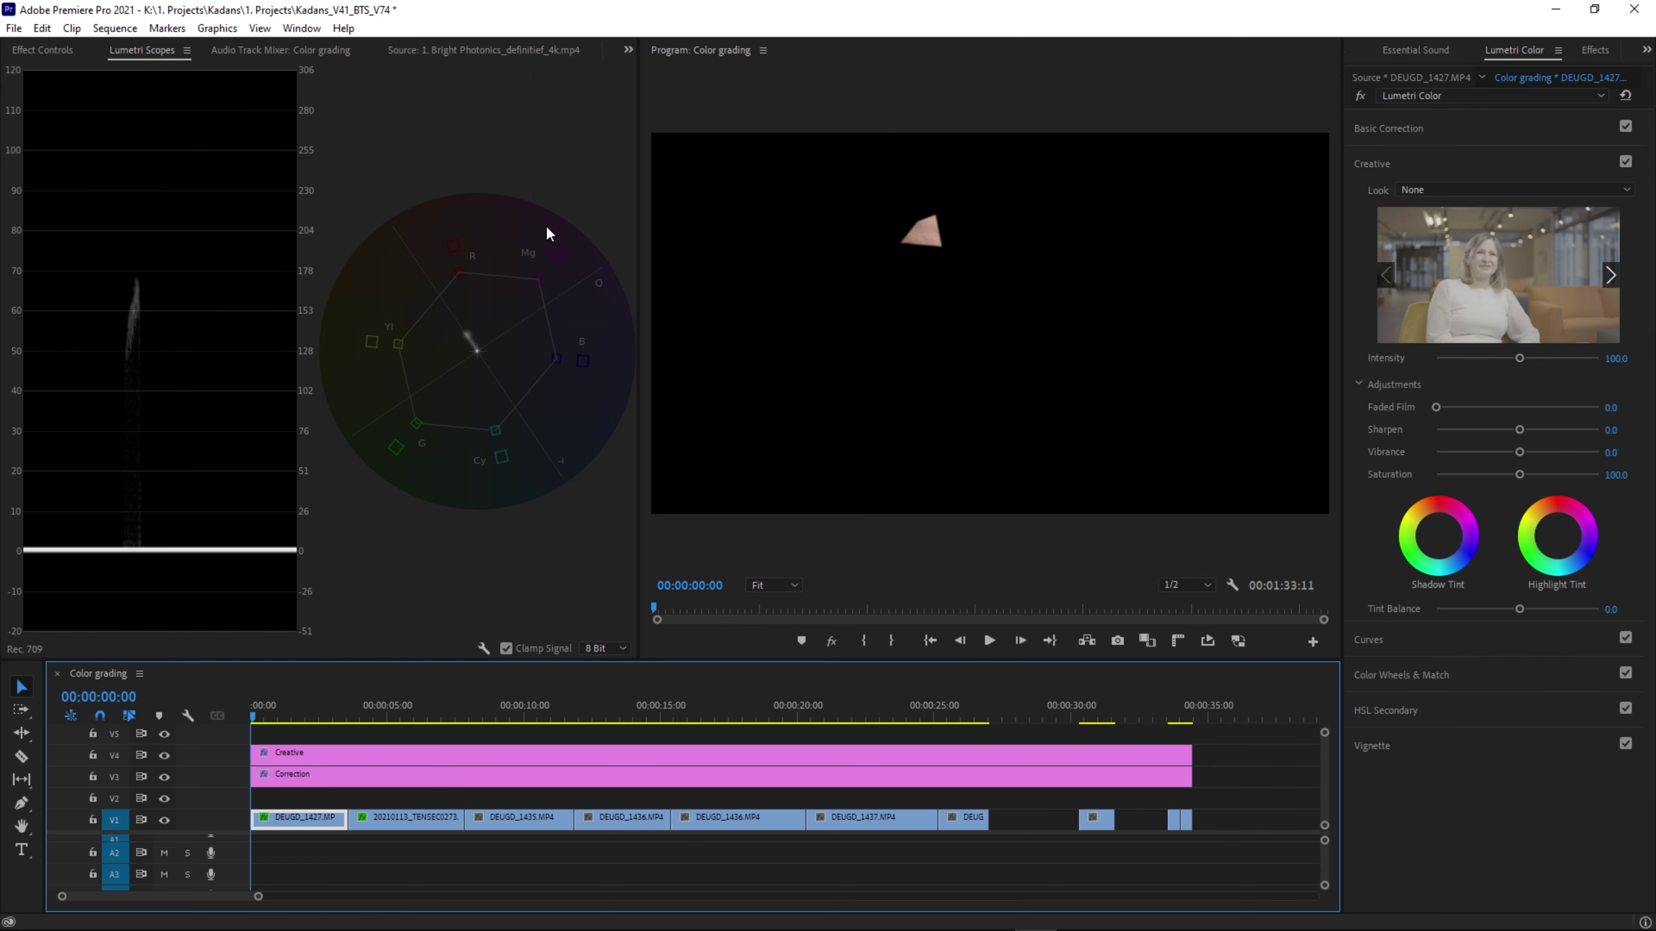
pyautogui.press('Down')
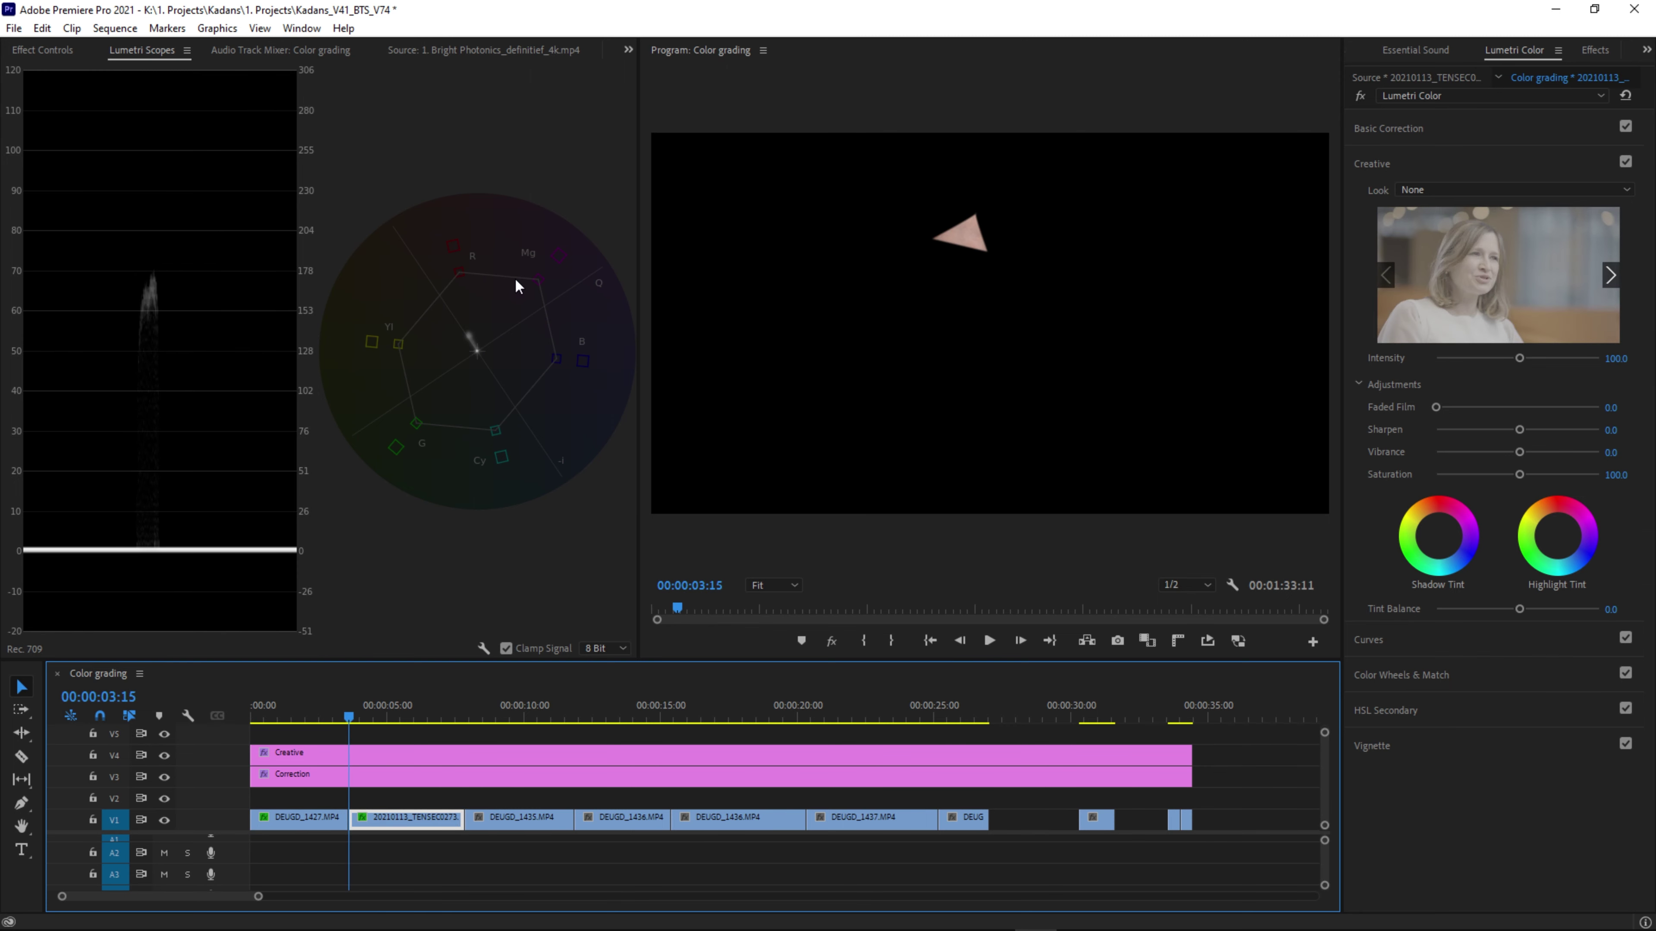
pyautogui.click(63, 50)
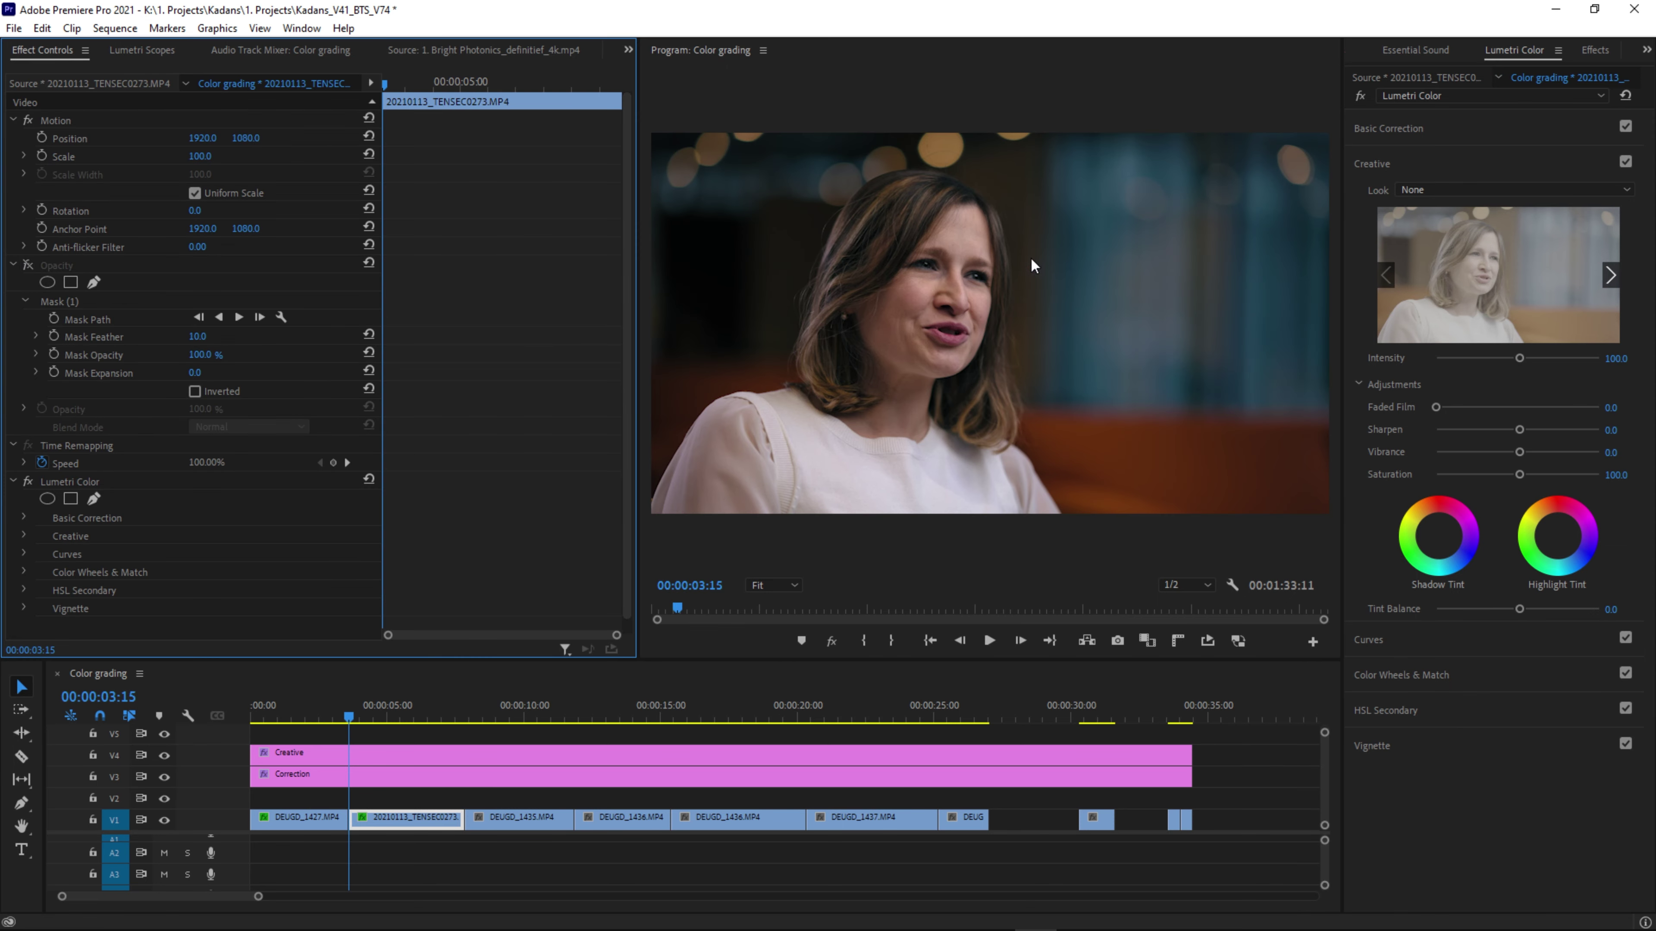
pyautogui.press('Up')
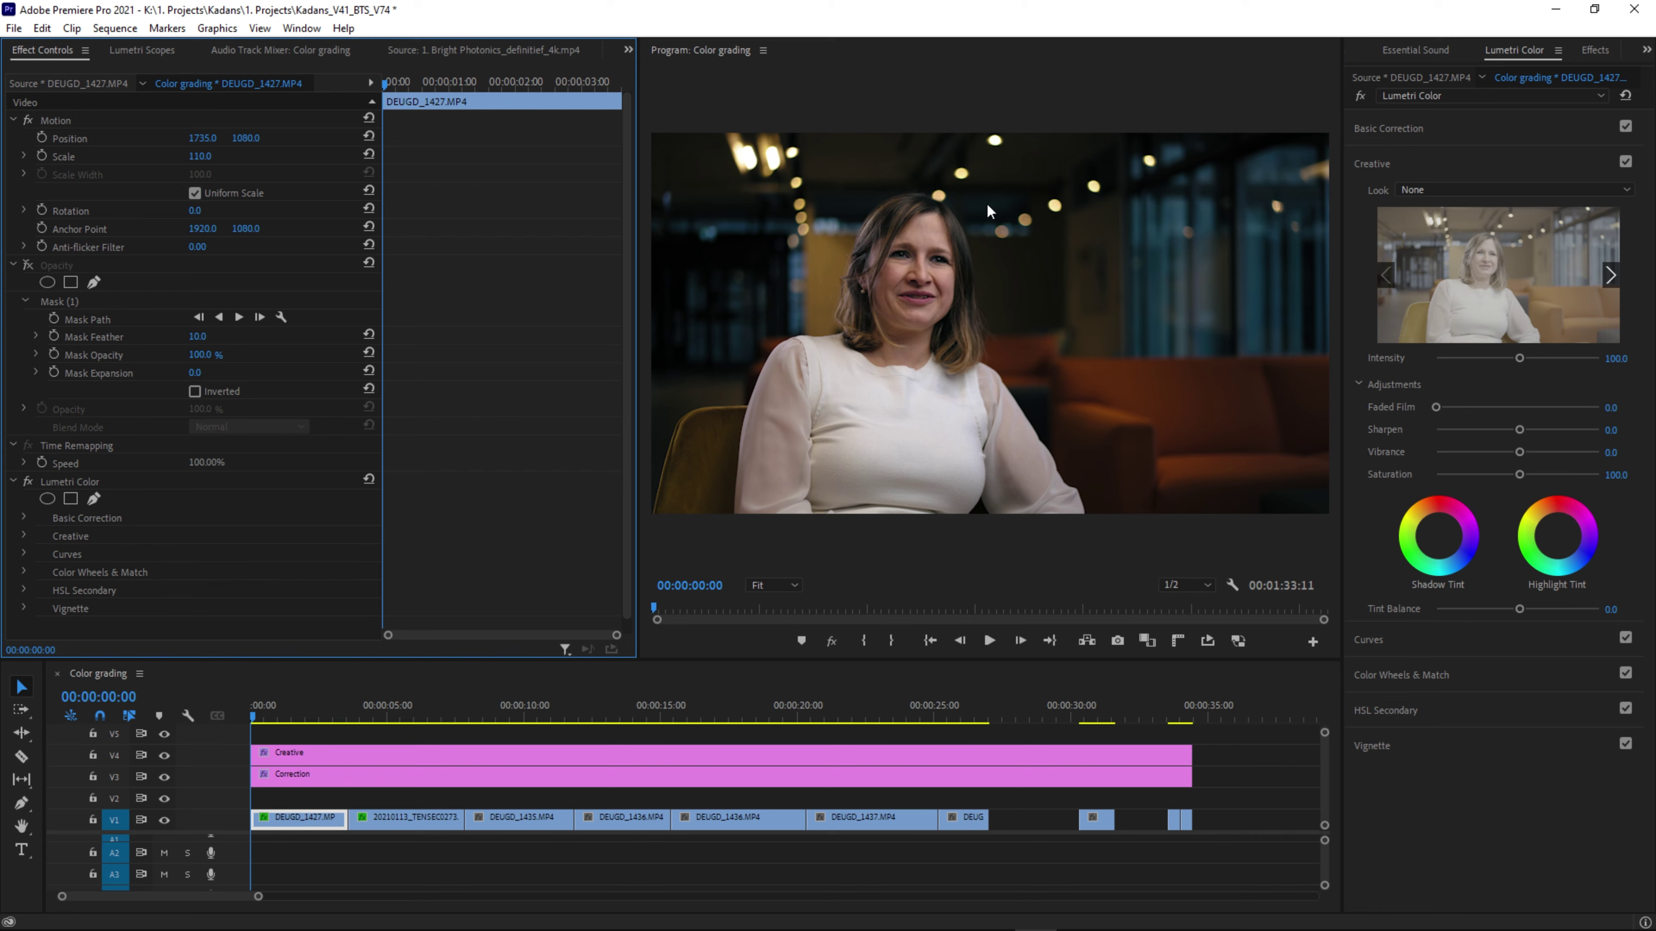
pyautogui.press('Down')
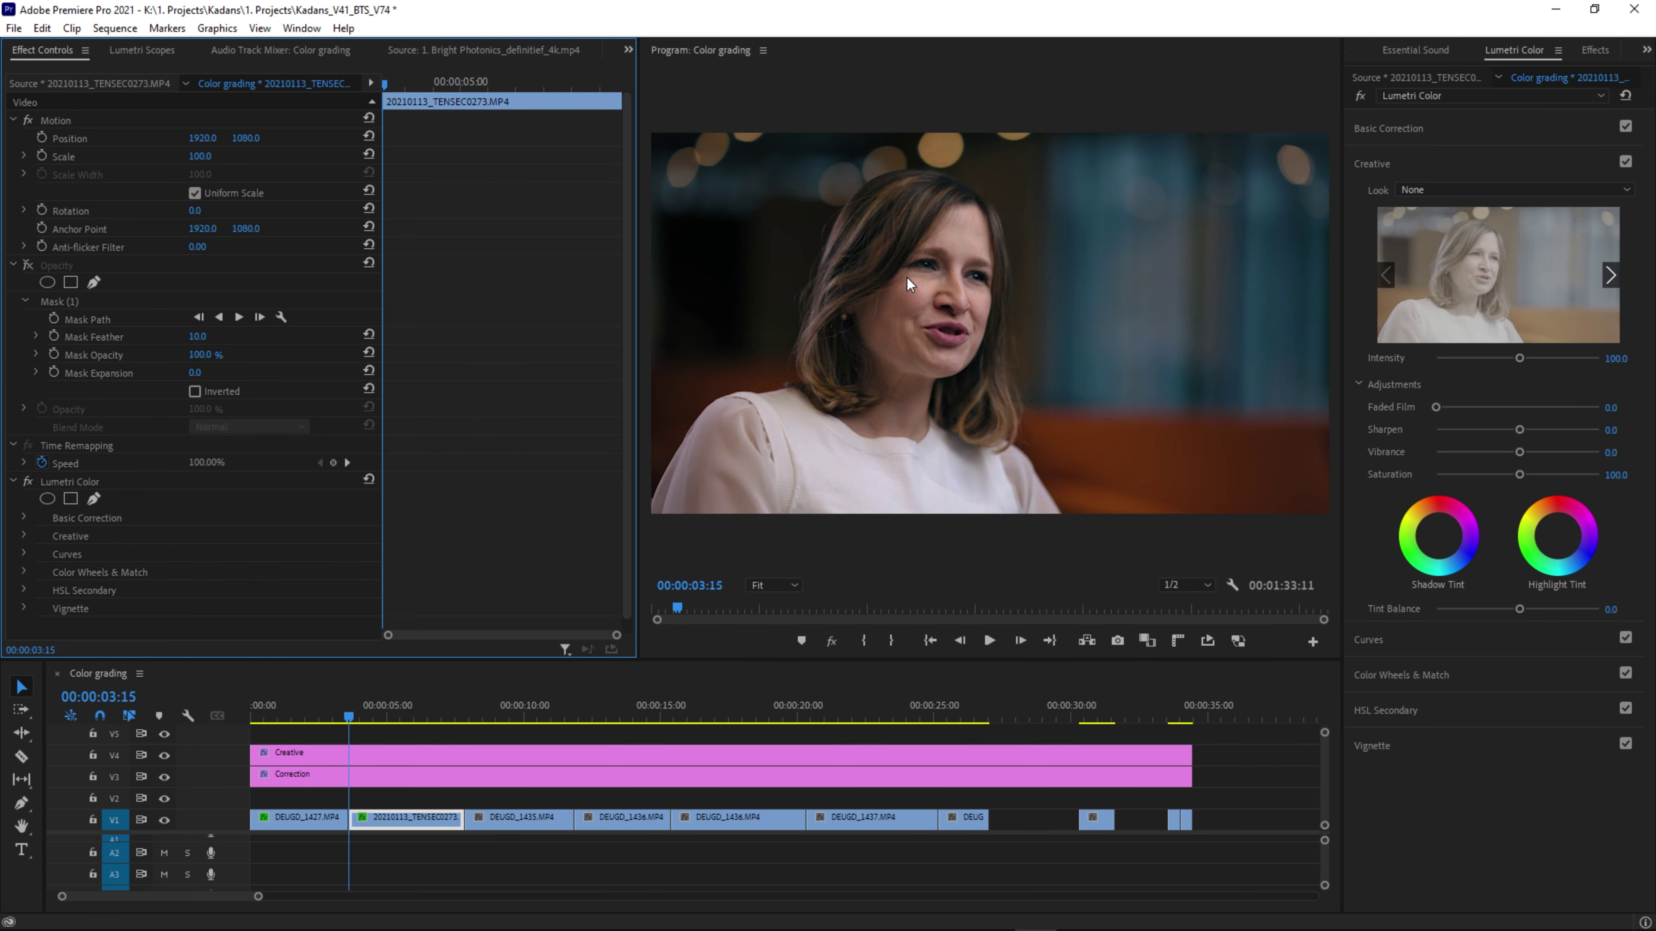
pyautogui.click(28, 264)
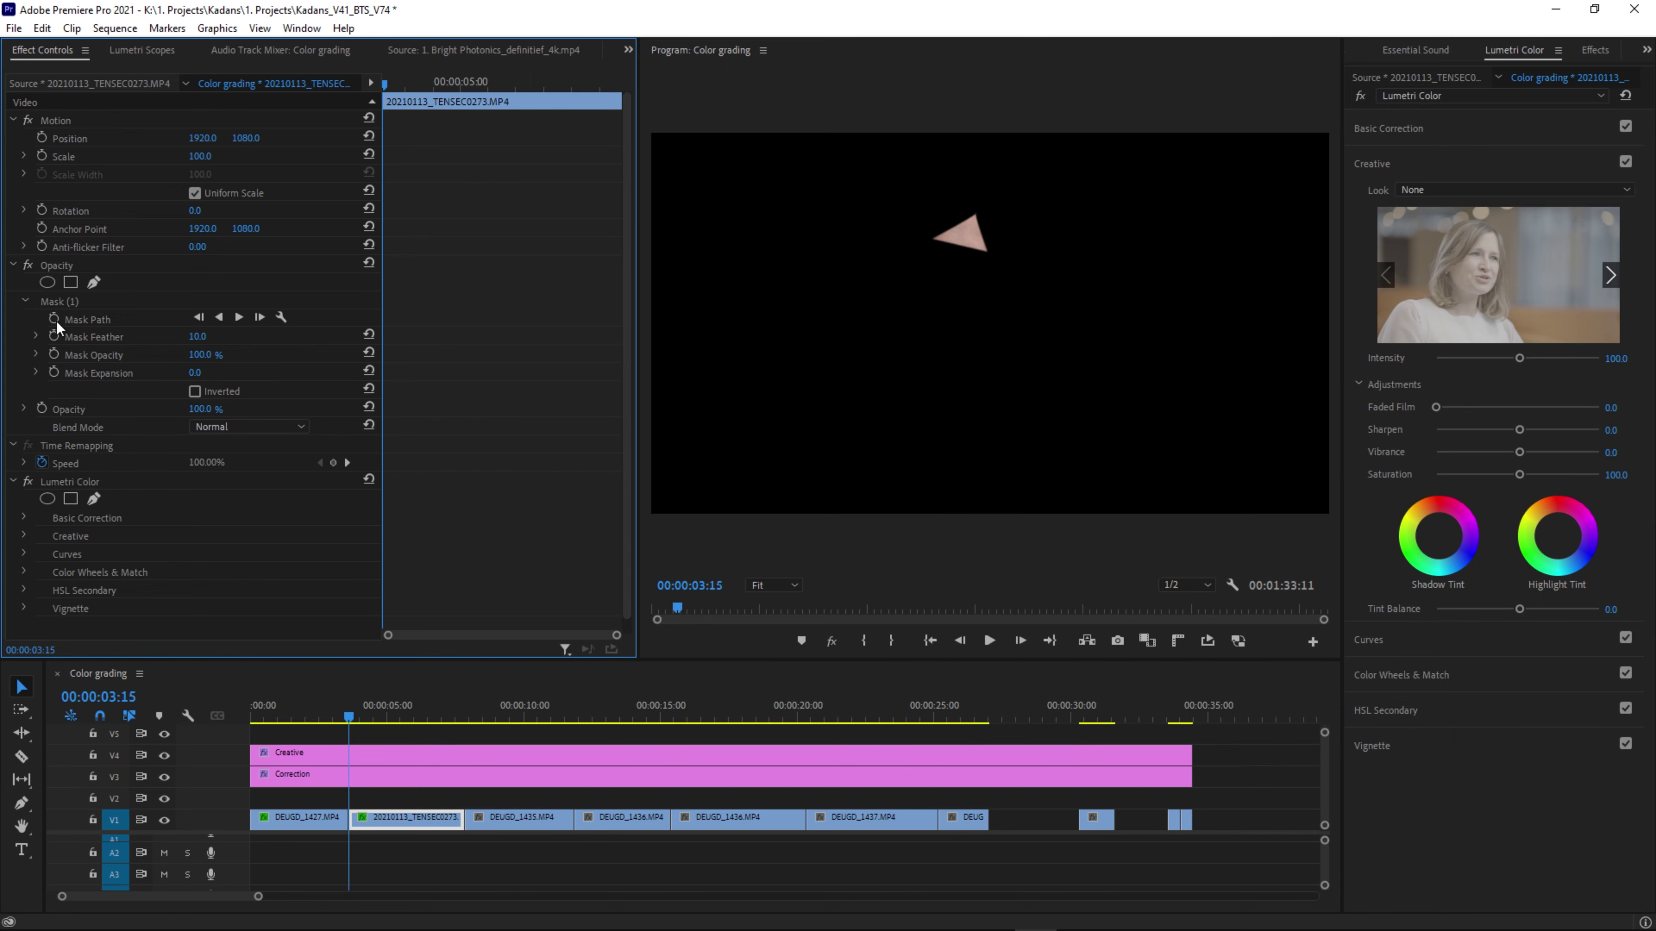
# Razor the Creative and Correction adjustment layers at the interview clip's start and end.
pyautogui.press('c')
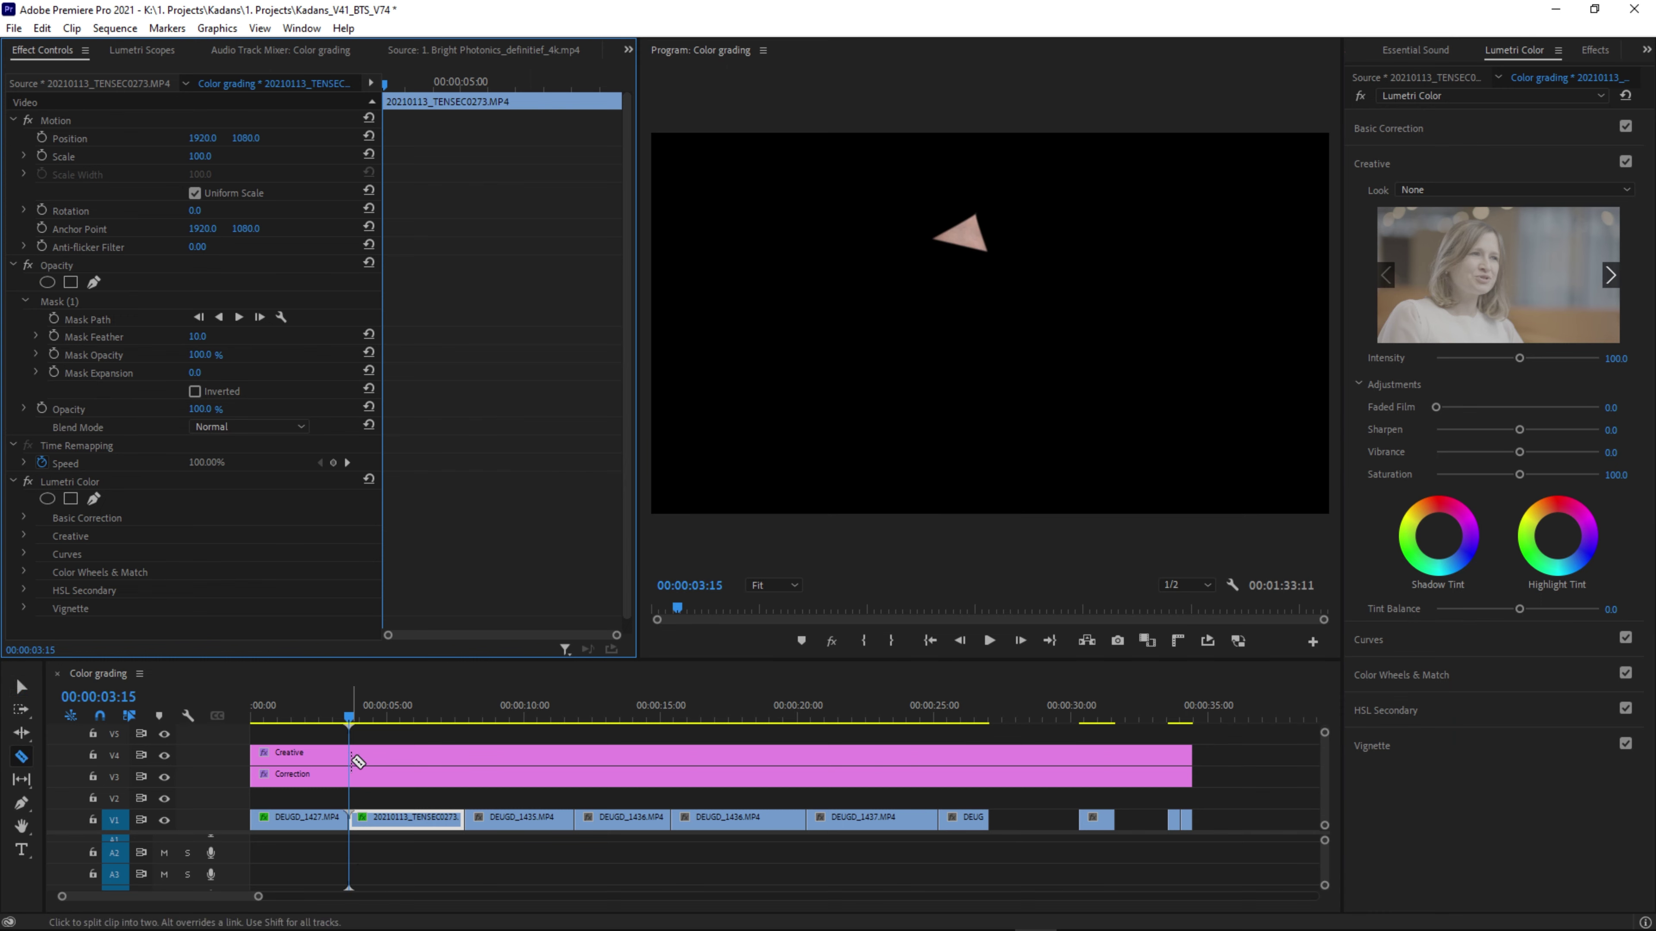
pyautogui.keyDown('shift'); pyautogui.click(355, 772); pyautogui.keyUp('shift')
pyautogui.keyDown('shift'); pyautogui.click(465, 776); pyautogui.keyUp('shift')
pyautogui.press('v')
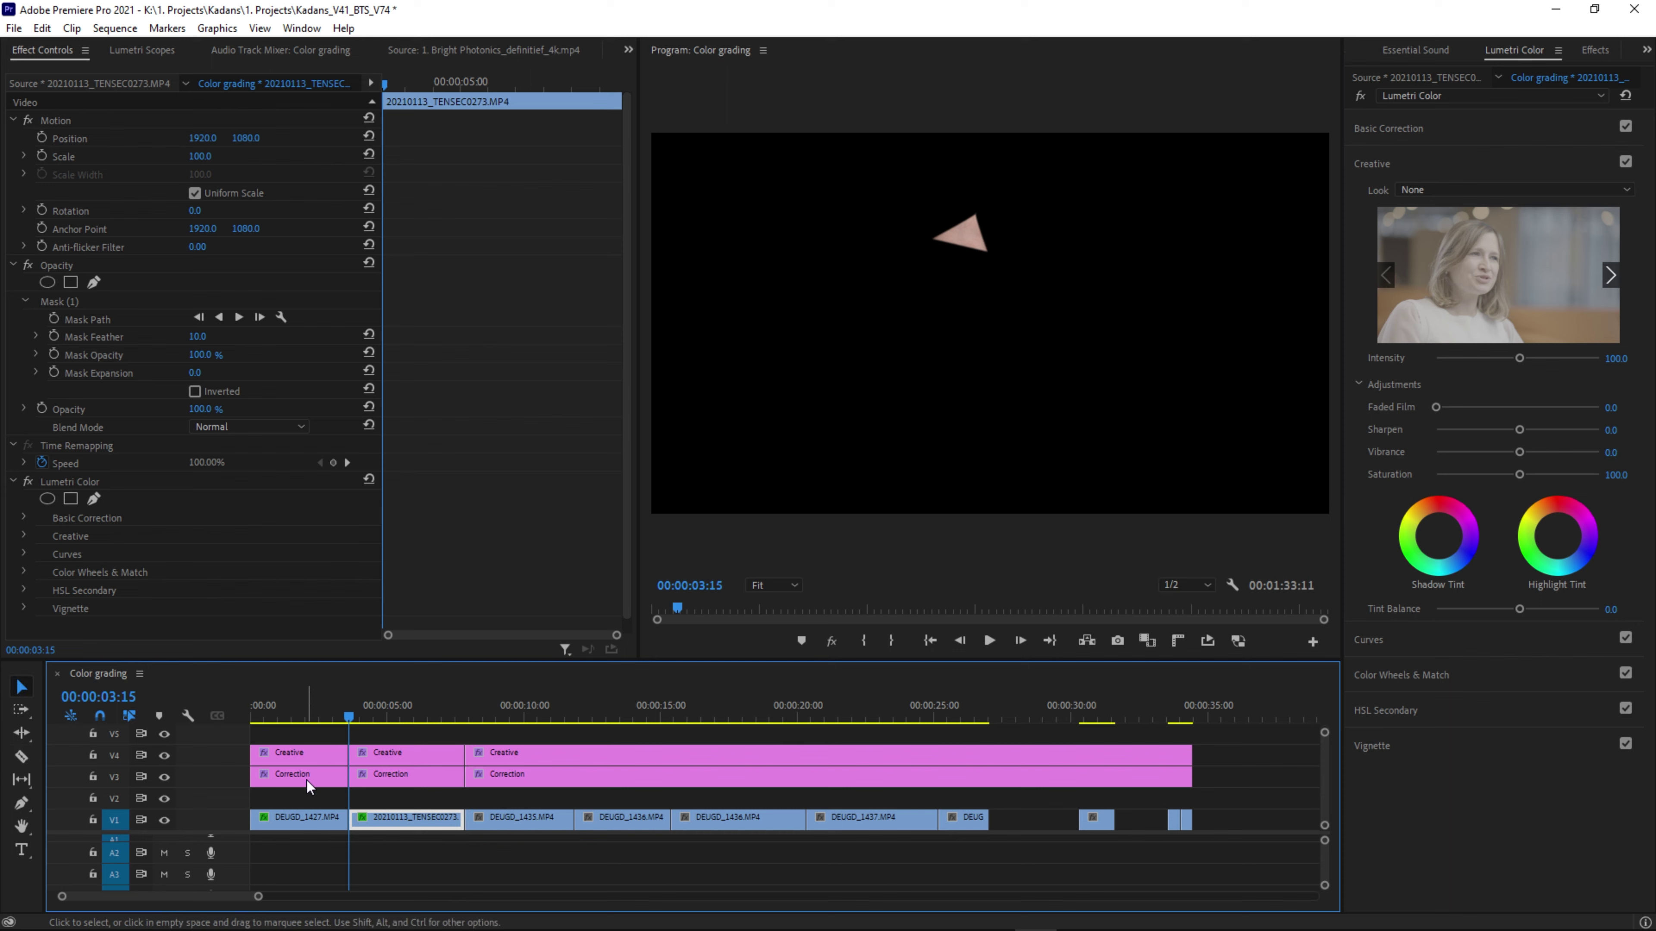
# Give the Correction piece over the interview Tint -2.0 and Whites 28.4.
pyautogui.click(412, 774)
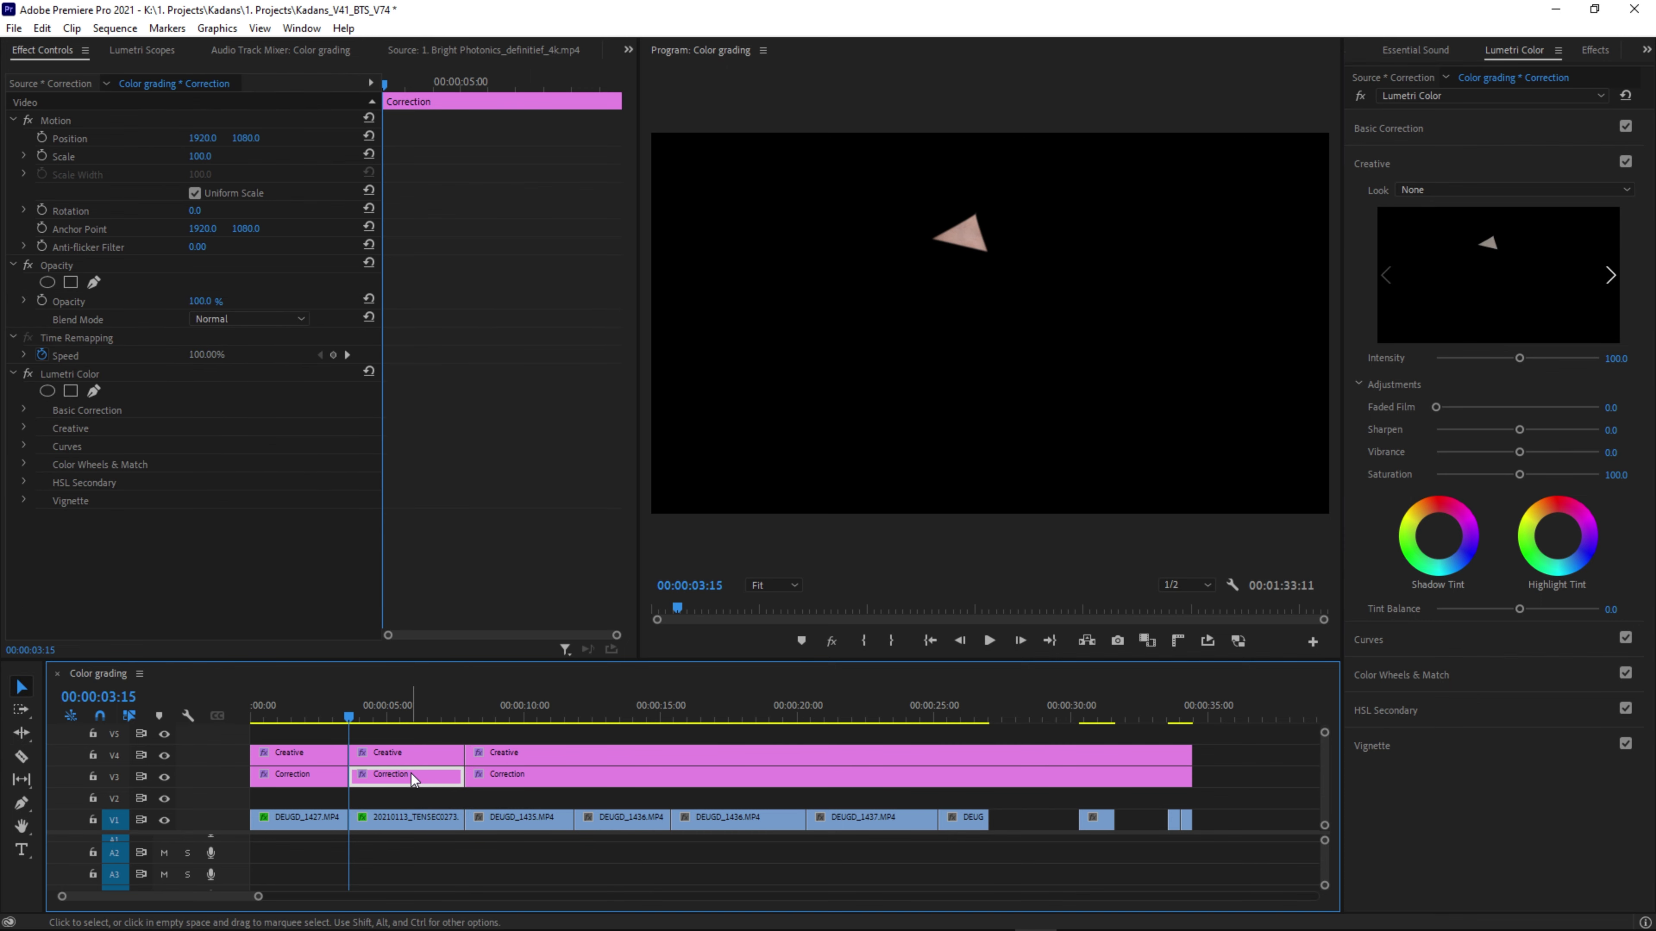
pyautogui.click(1446, 131)
pyautogui.click(1616, 249)
pyautogui.write('-1')
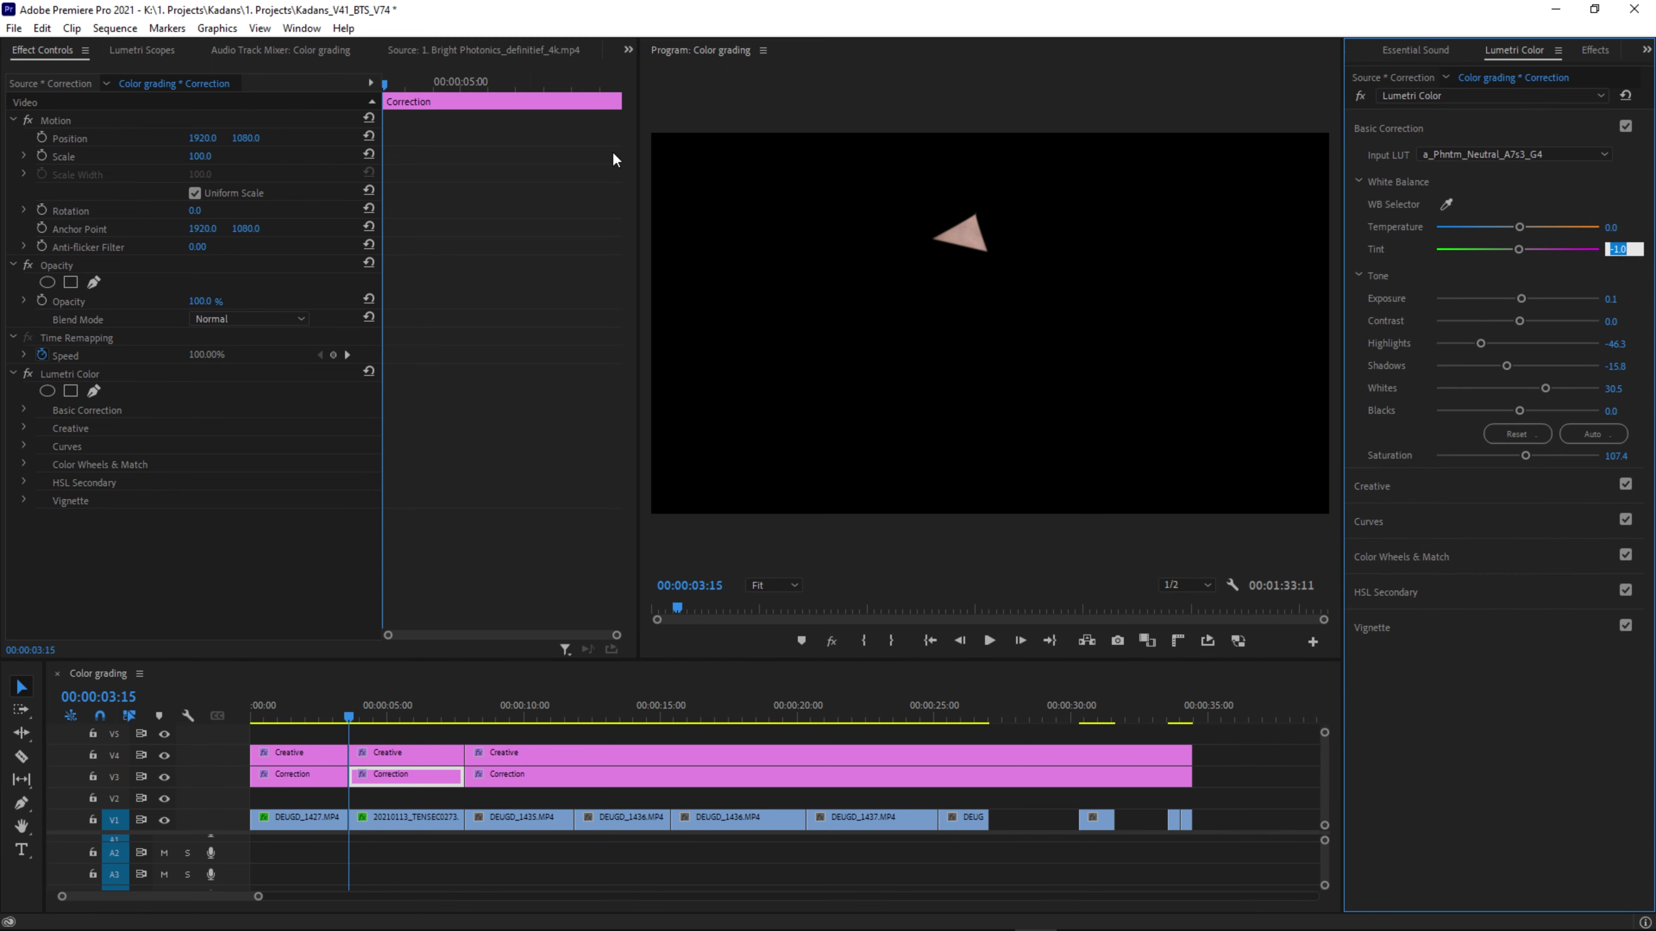
pyautogui.click(144, 52)
pyautogui.click(1619, 249)
pyautogui.write('-2')
pyautogui.press('Return')
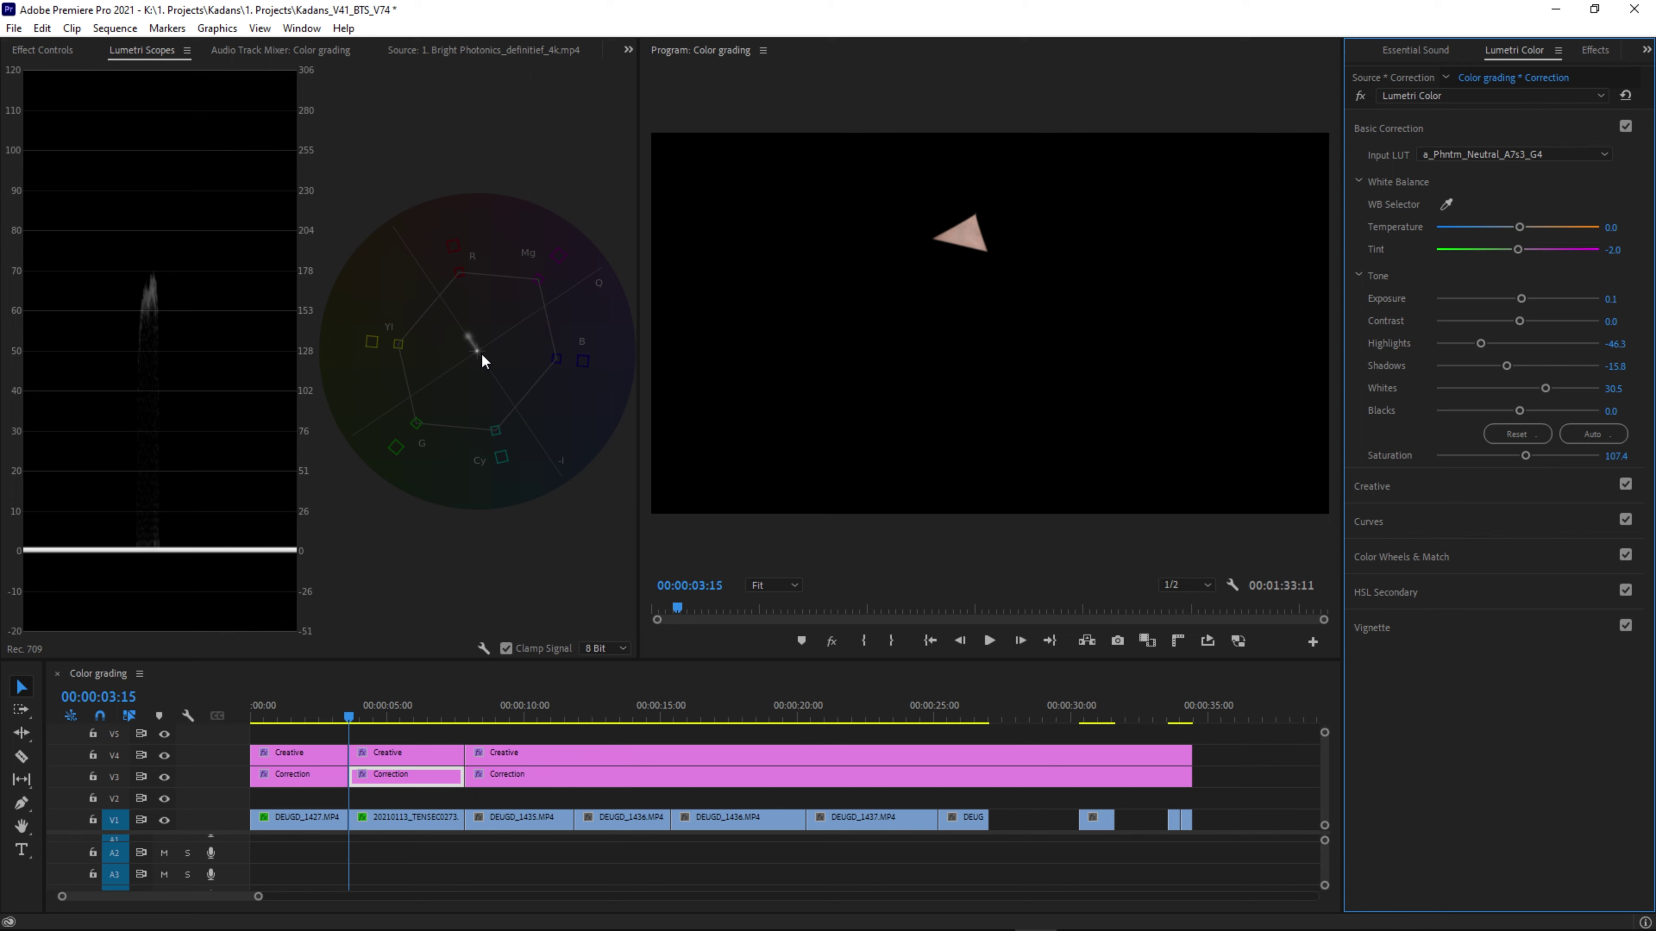
pyautogui.moveTo(1544, 388); pyautogui.dragTo(1542, 390)
pyautogui.click(42, 49)
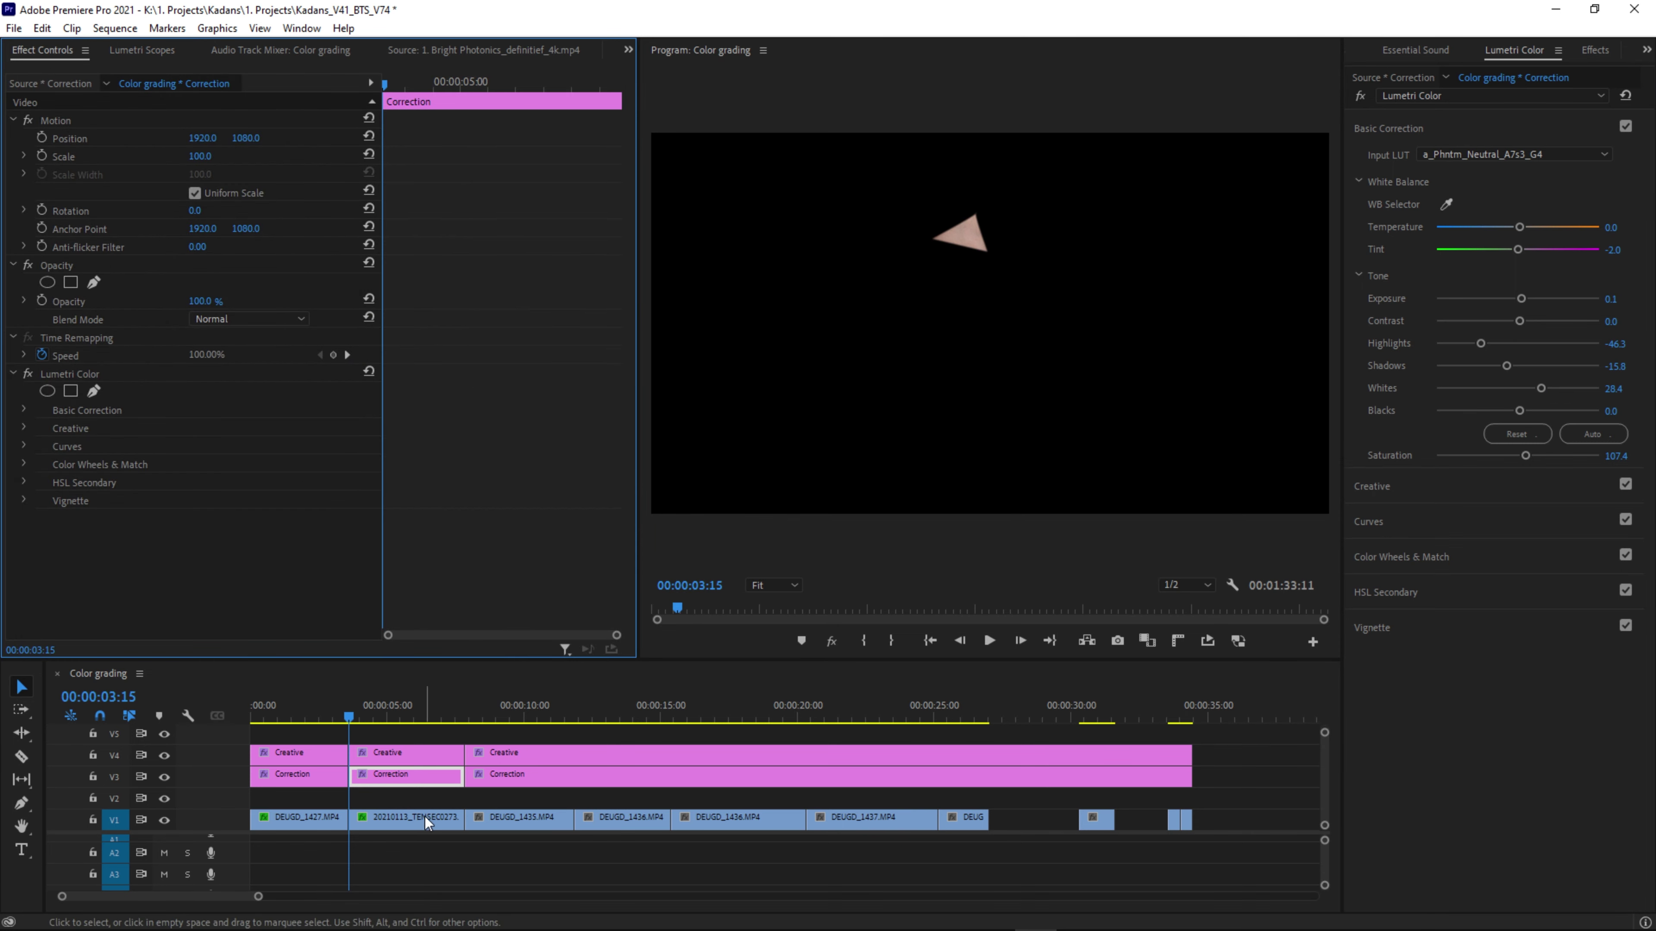
# Turn off the interview clip's opacity mask to view the full frame and compare clips.
pyautogui.click(408, 819)
pyautogui.click(27, 265)
pyautogui.click(394, 728)
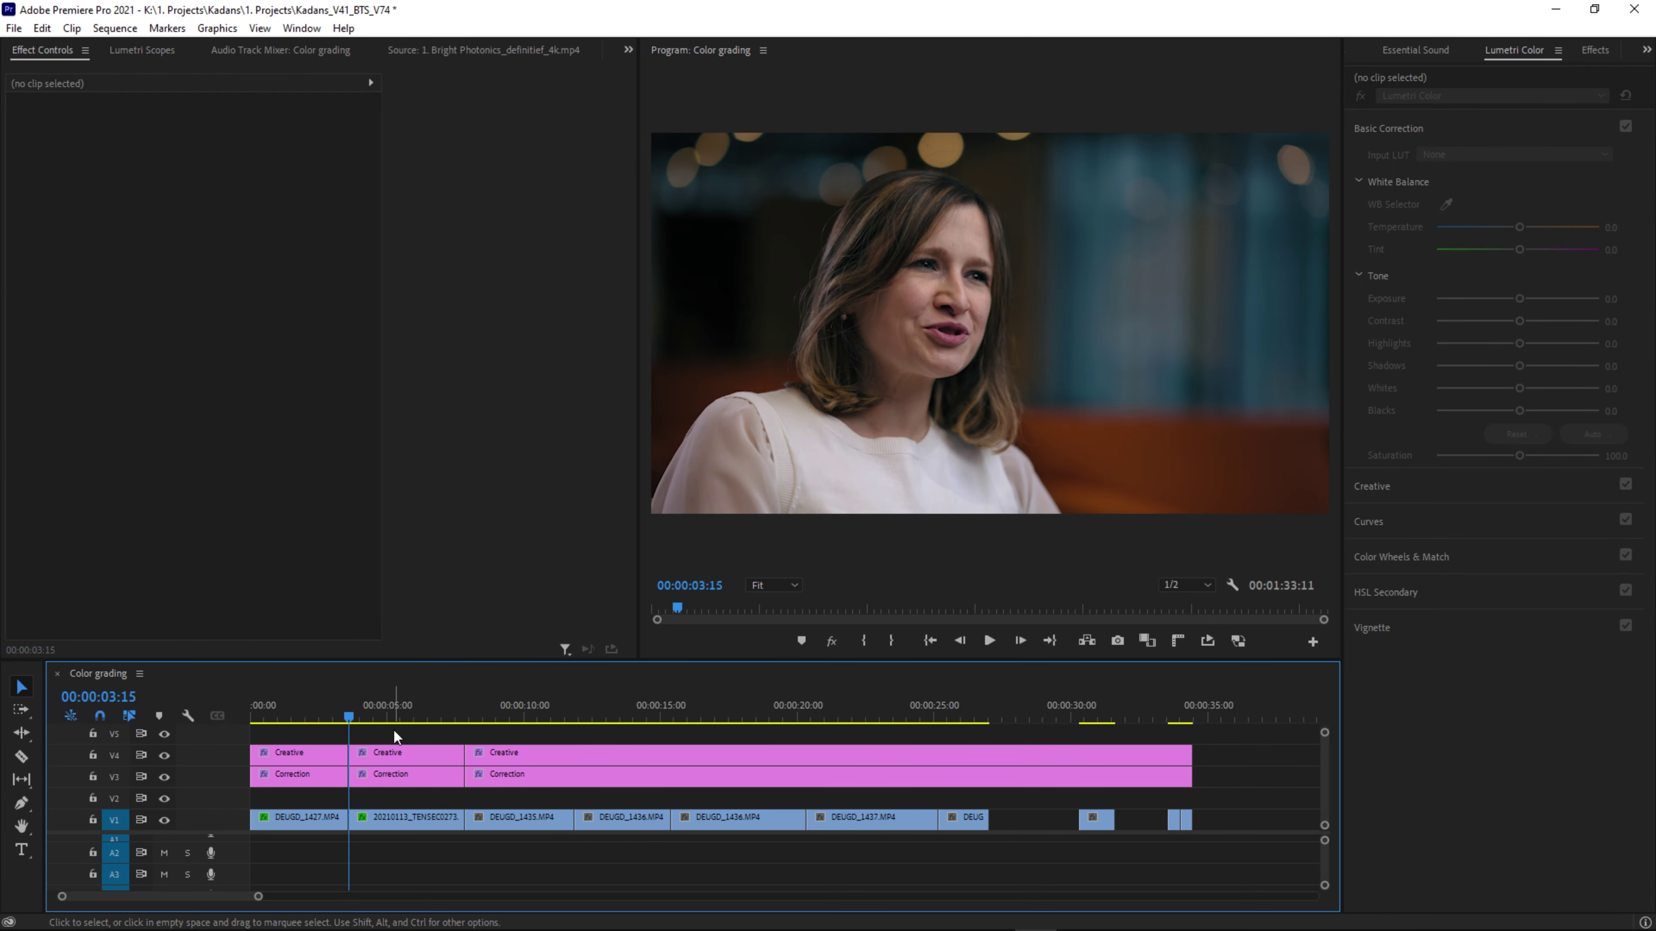
pyautogui.hotkey('ctrl', 'z')
pyautogui.hotkey('ctrl', 'shift', 'z')
pyautogui.hotkey('ctrl', 'z')
pyautogui.hotkey('ctrl', 'shift', 'z')
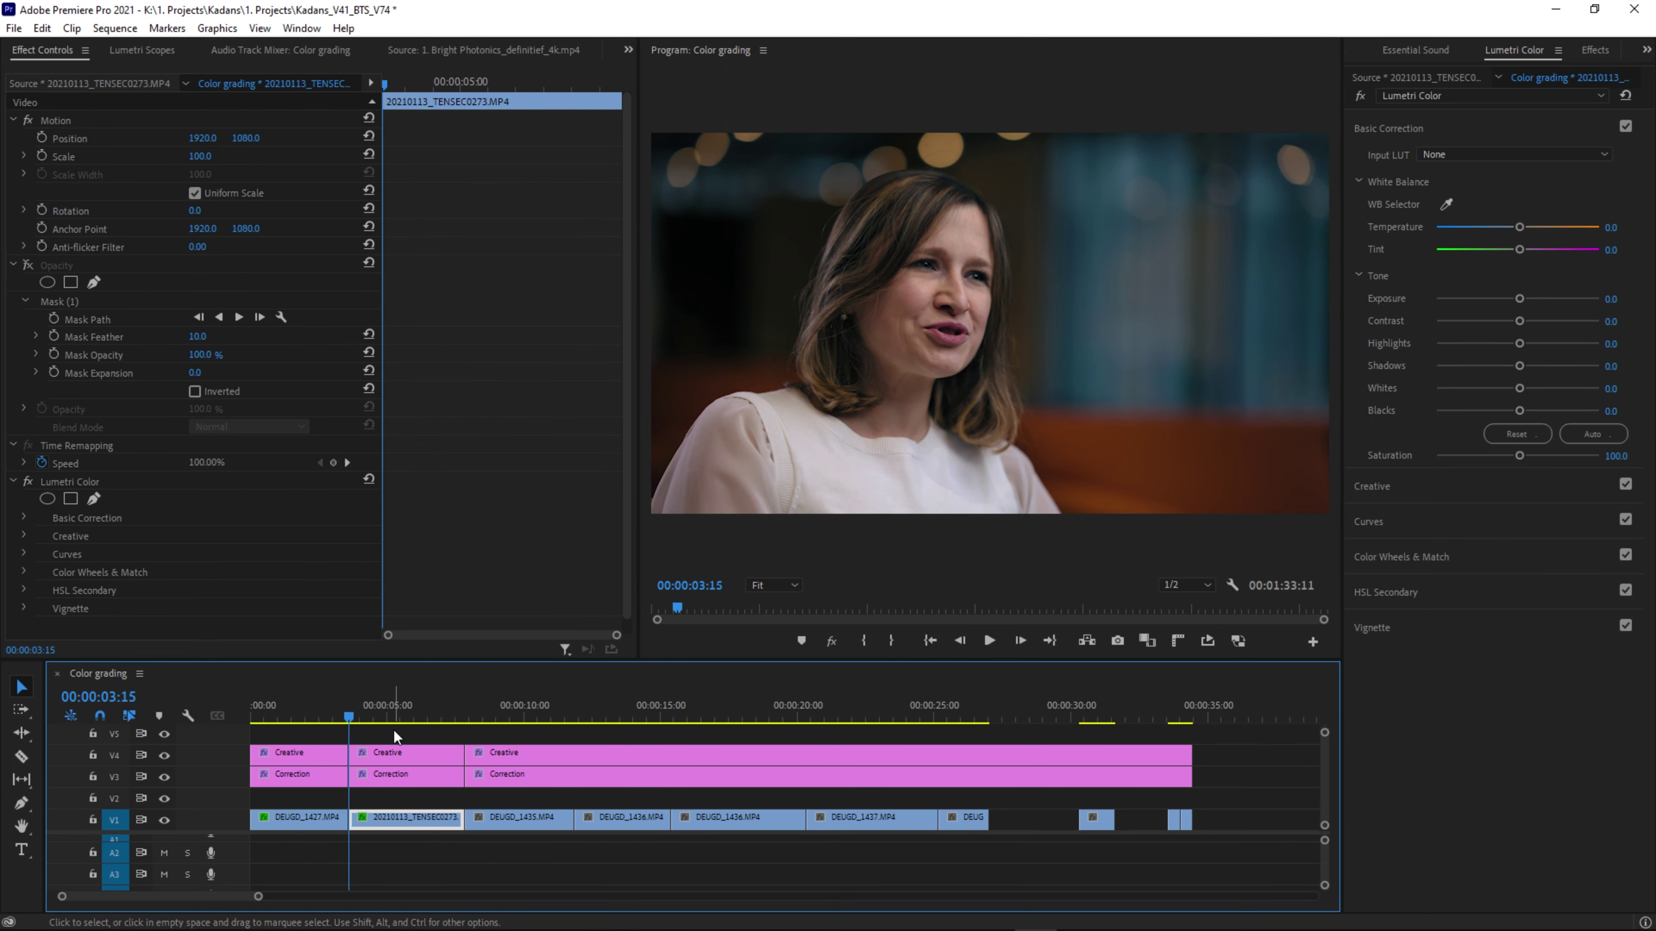
pyautogui.hotkey('ctrl', 'z')
pyautogui.hotkey('ctrl', 'shift', 'z')
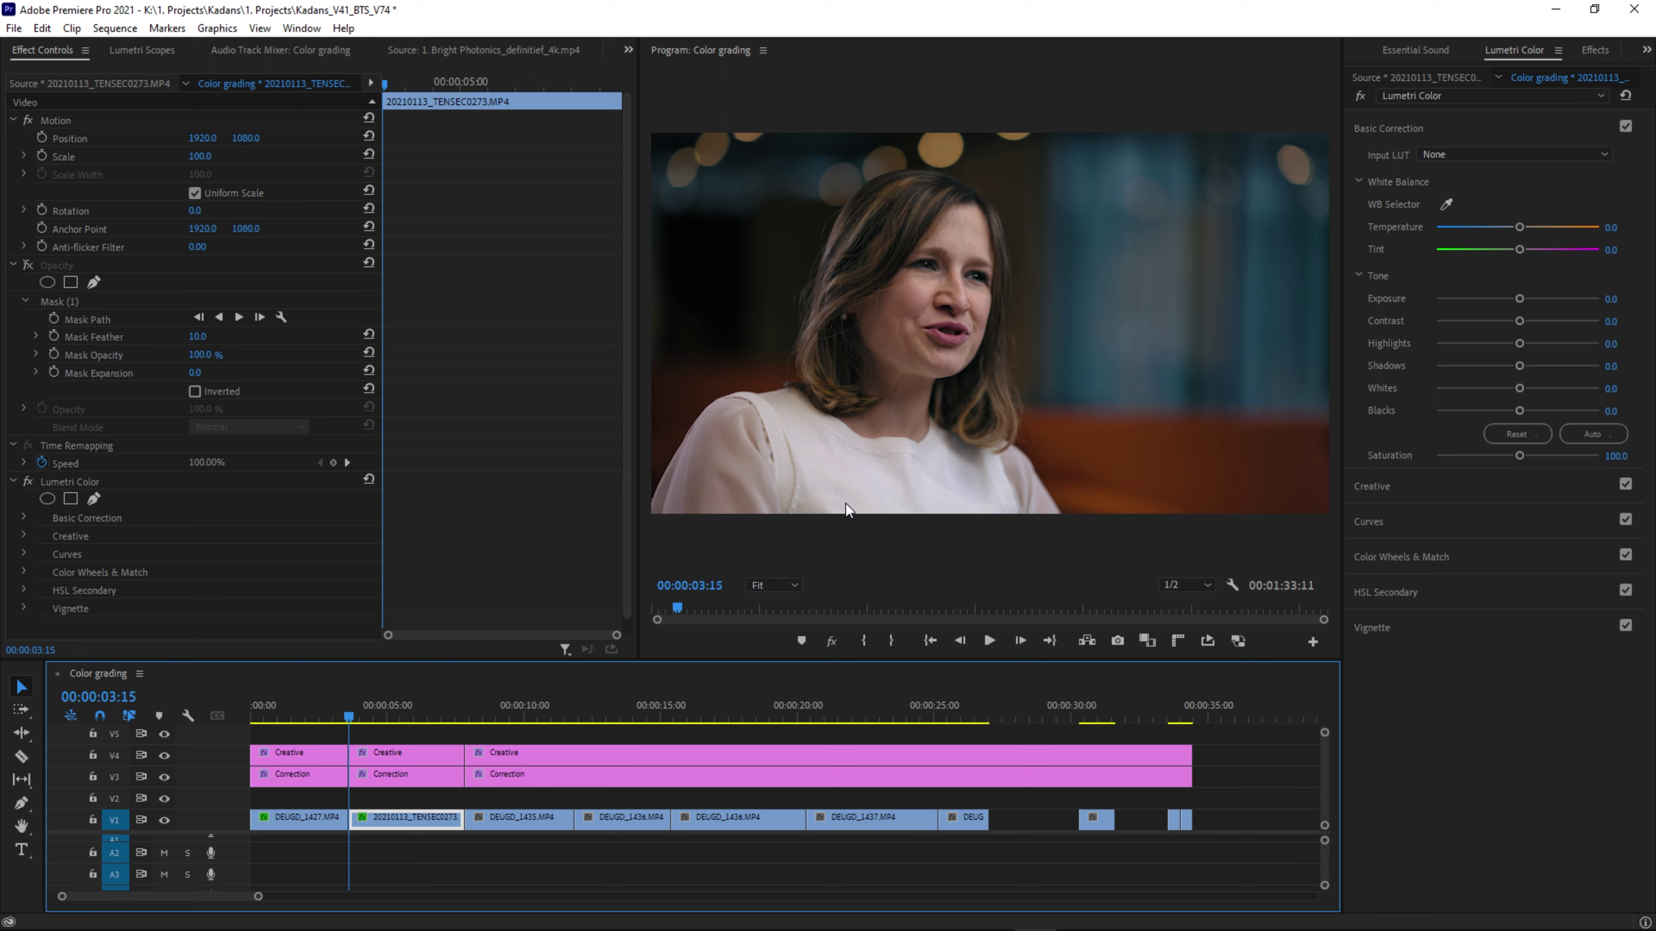
# Re-enable Mask (1) and drag it down over the woman's white blouse.
pyautogui.click(74, 300)
pyautogui.click(27, 264)
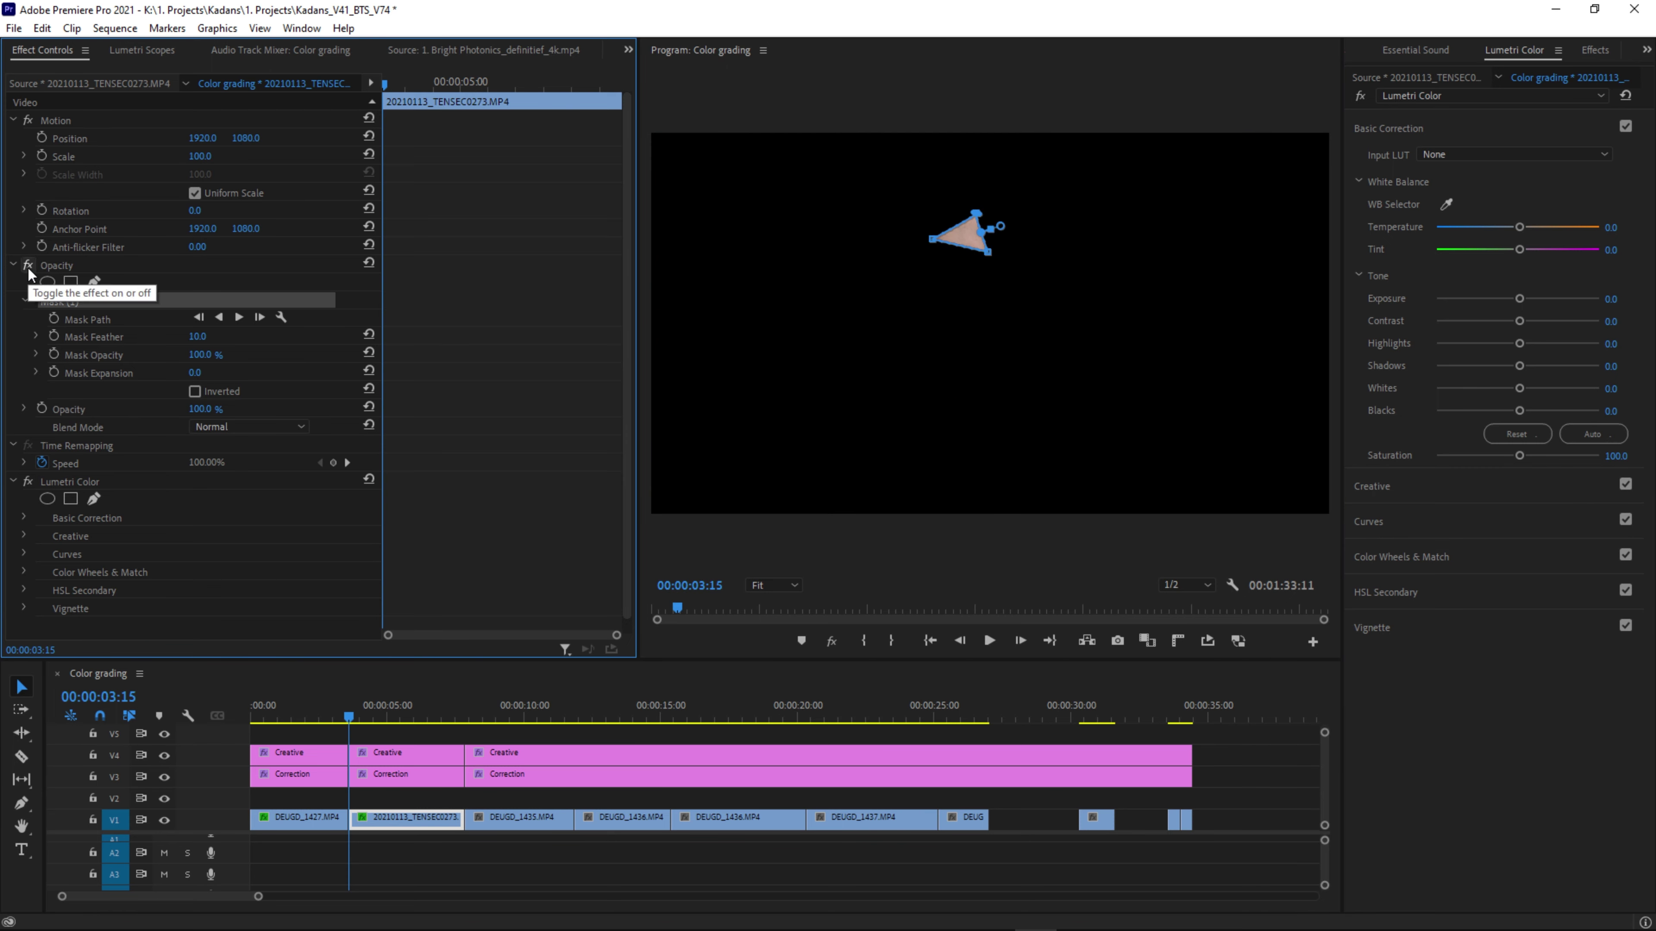
pyautogui.moveTo(961, 237); pyautogui.dragTo(906, 407)
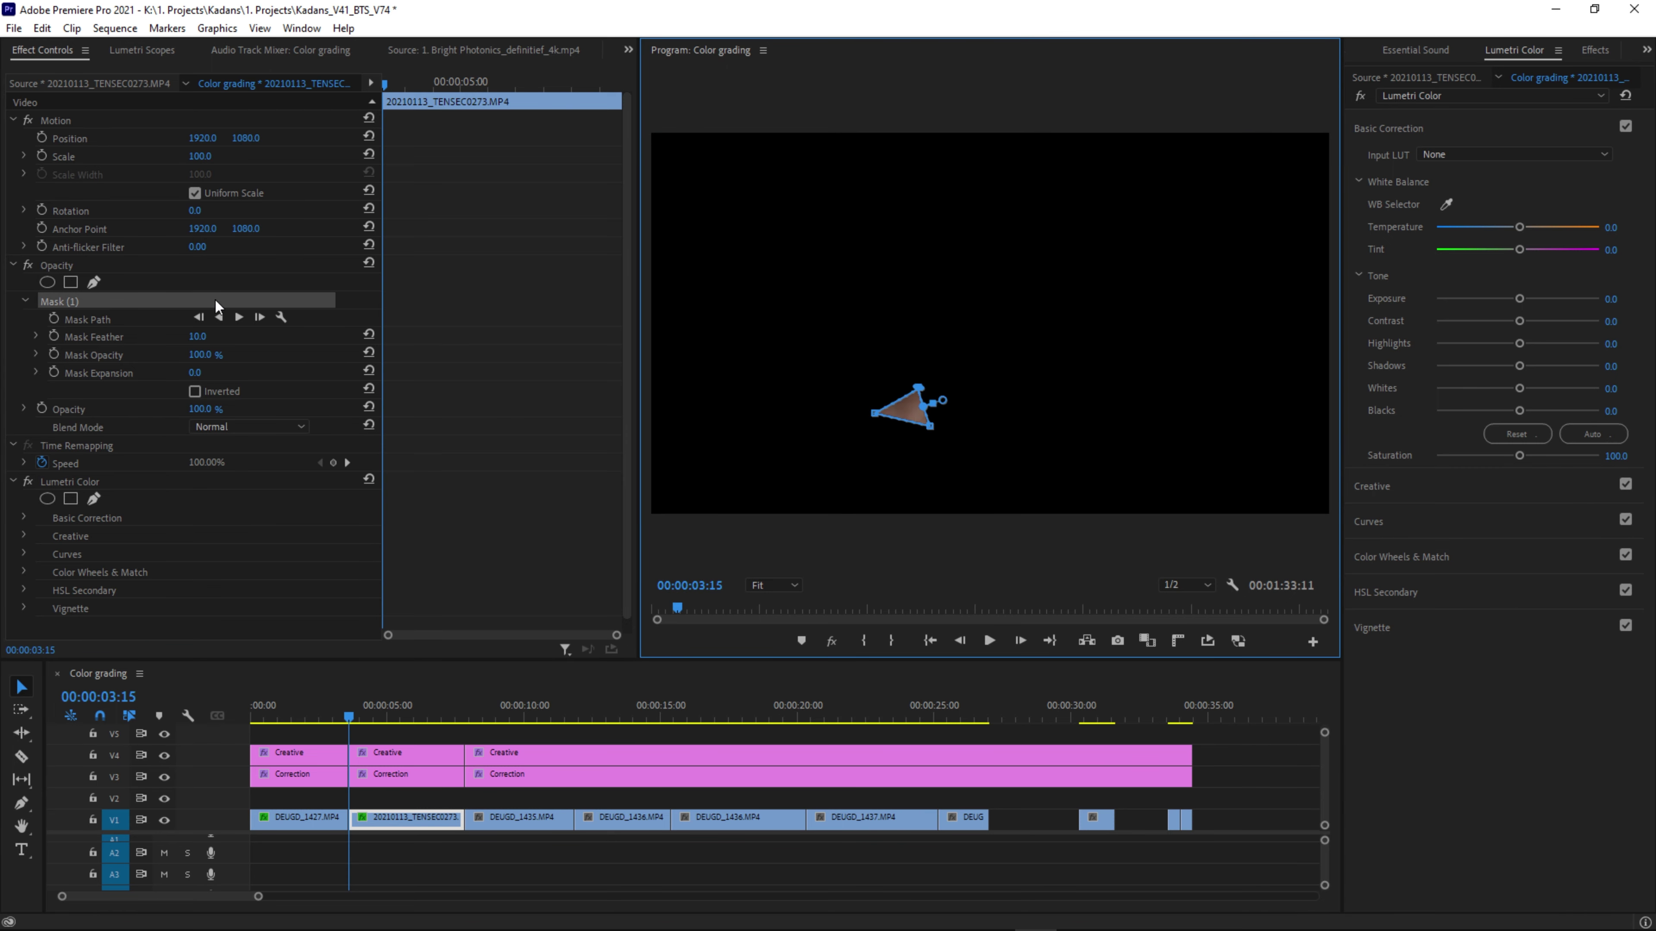
pyautogui.click(110, 292)
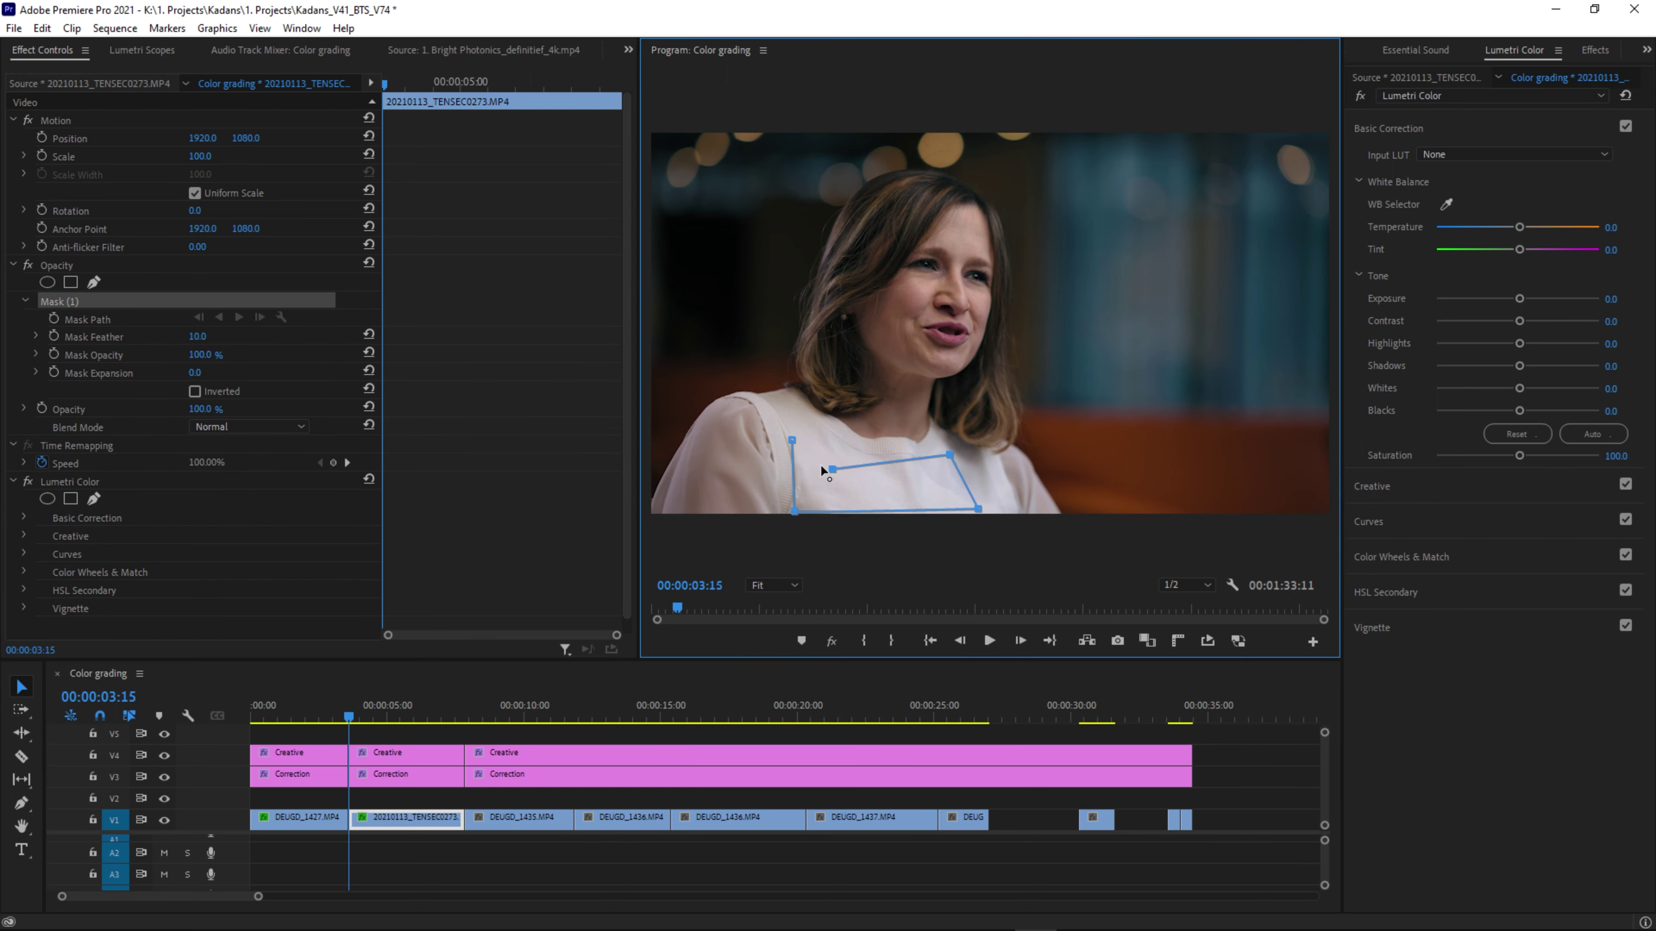
pyautogui.press('Up')
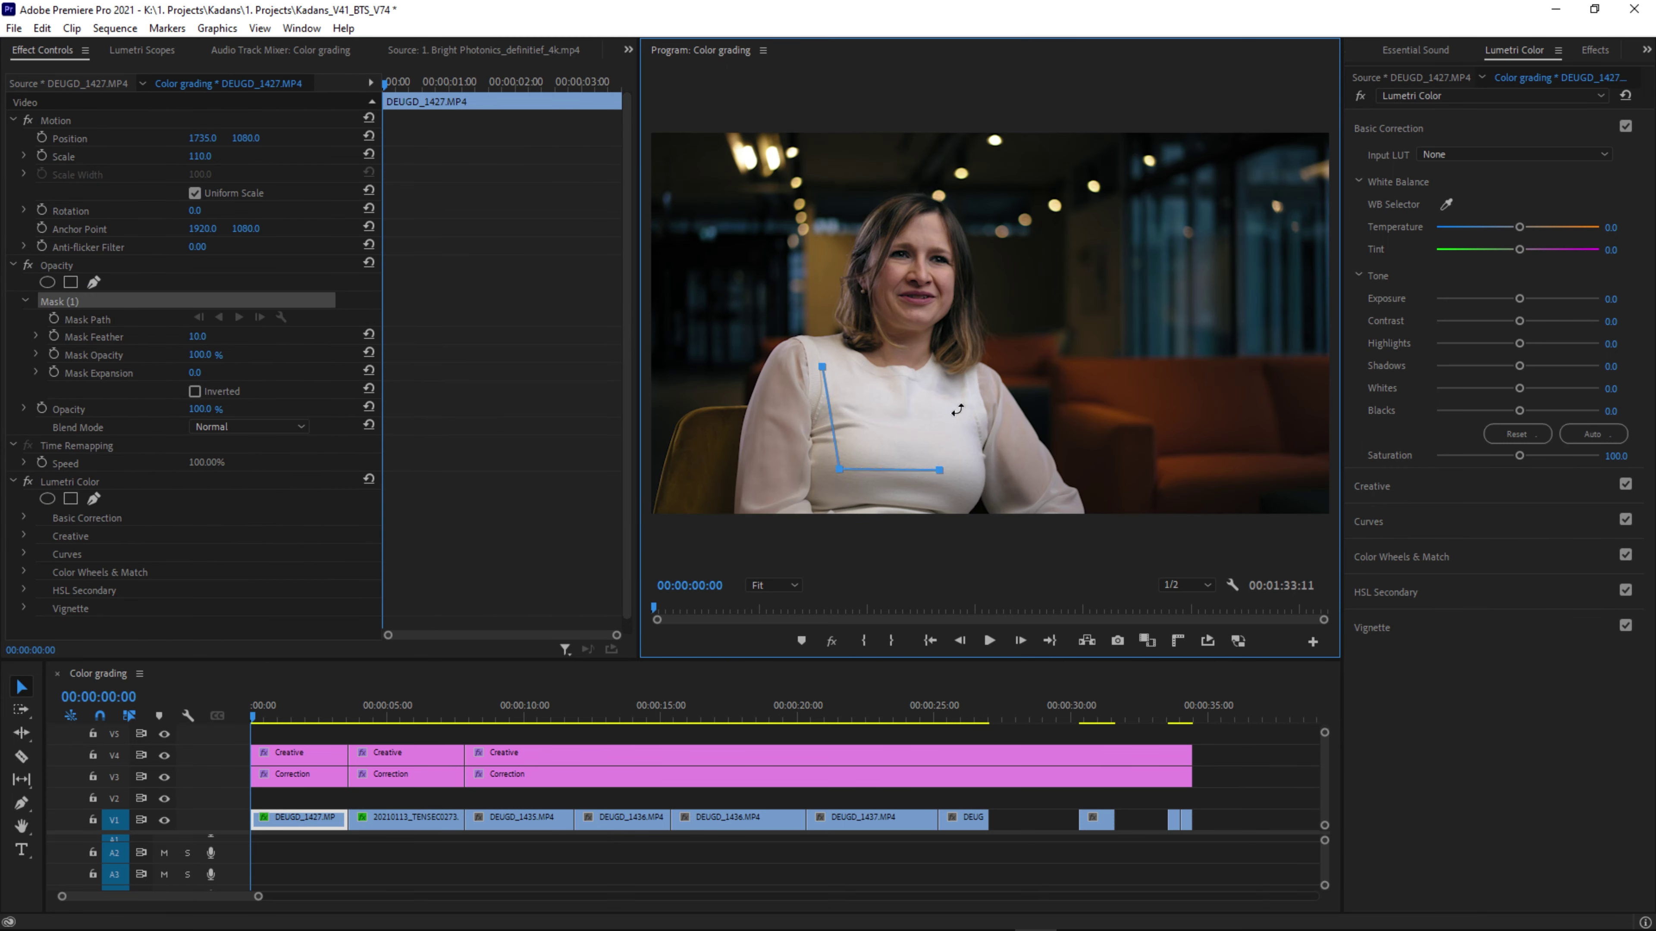
pyautogui.hotkey('ctrl', 'shift', 'a')
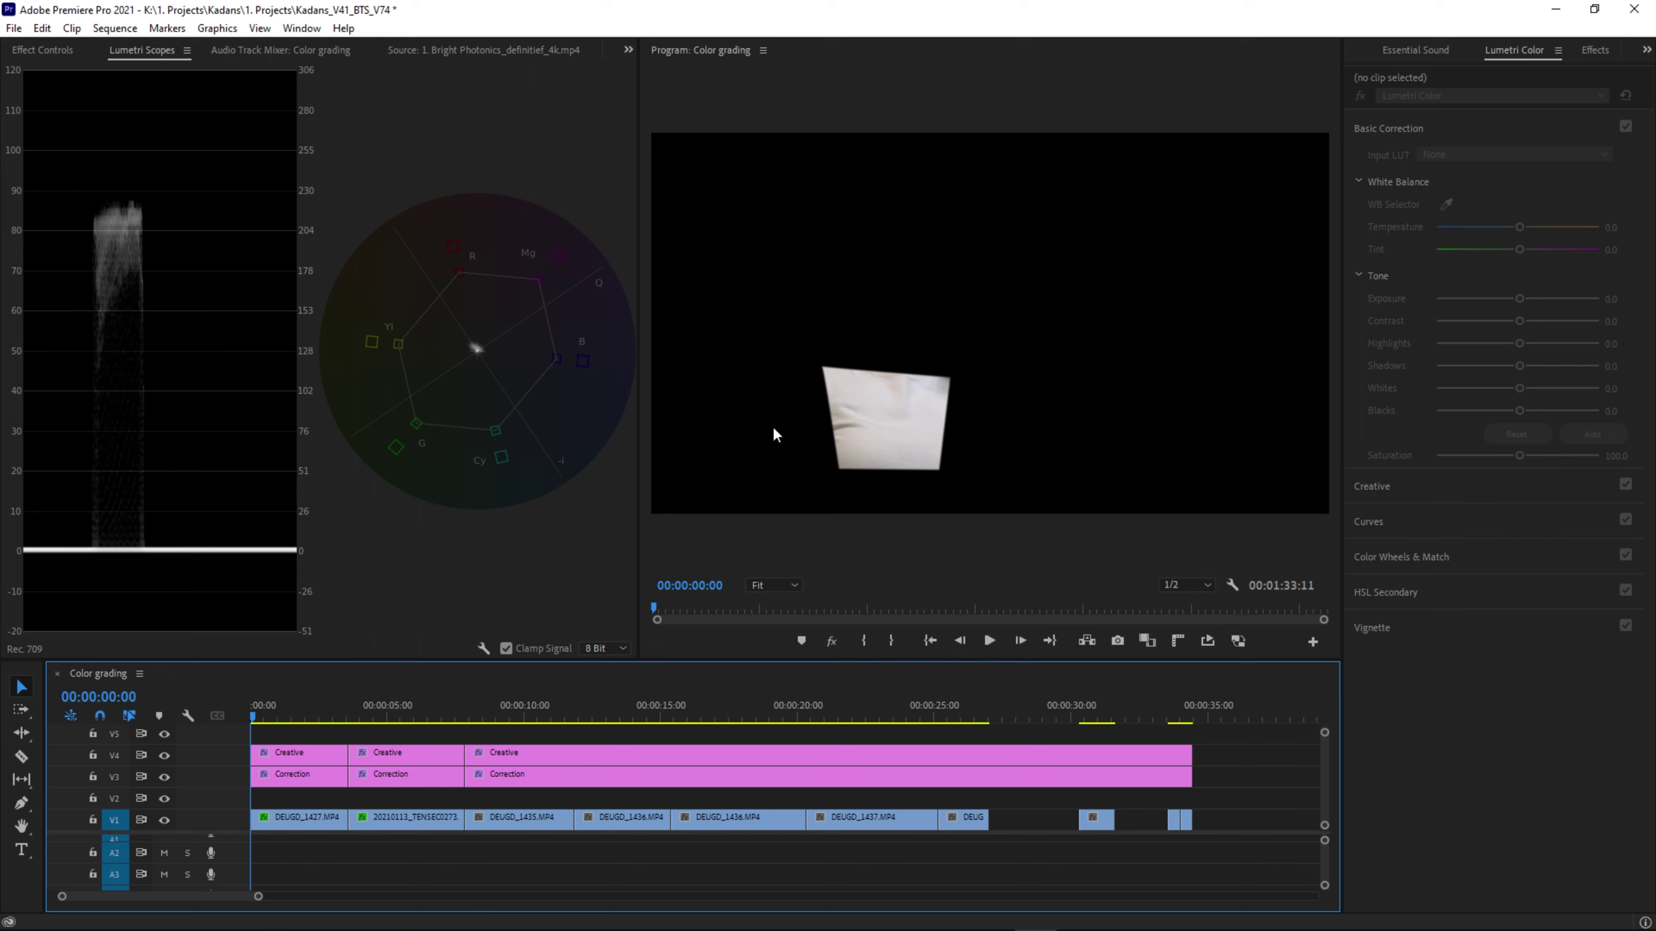
# Set Temperature to 3.0 on the Correction section over the interview clip.
pyautogui.press('Down')
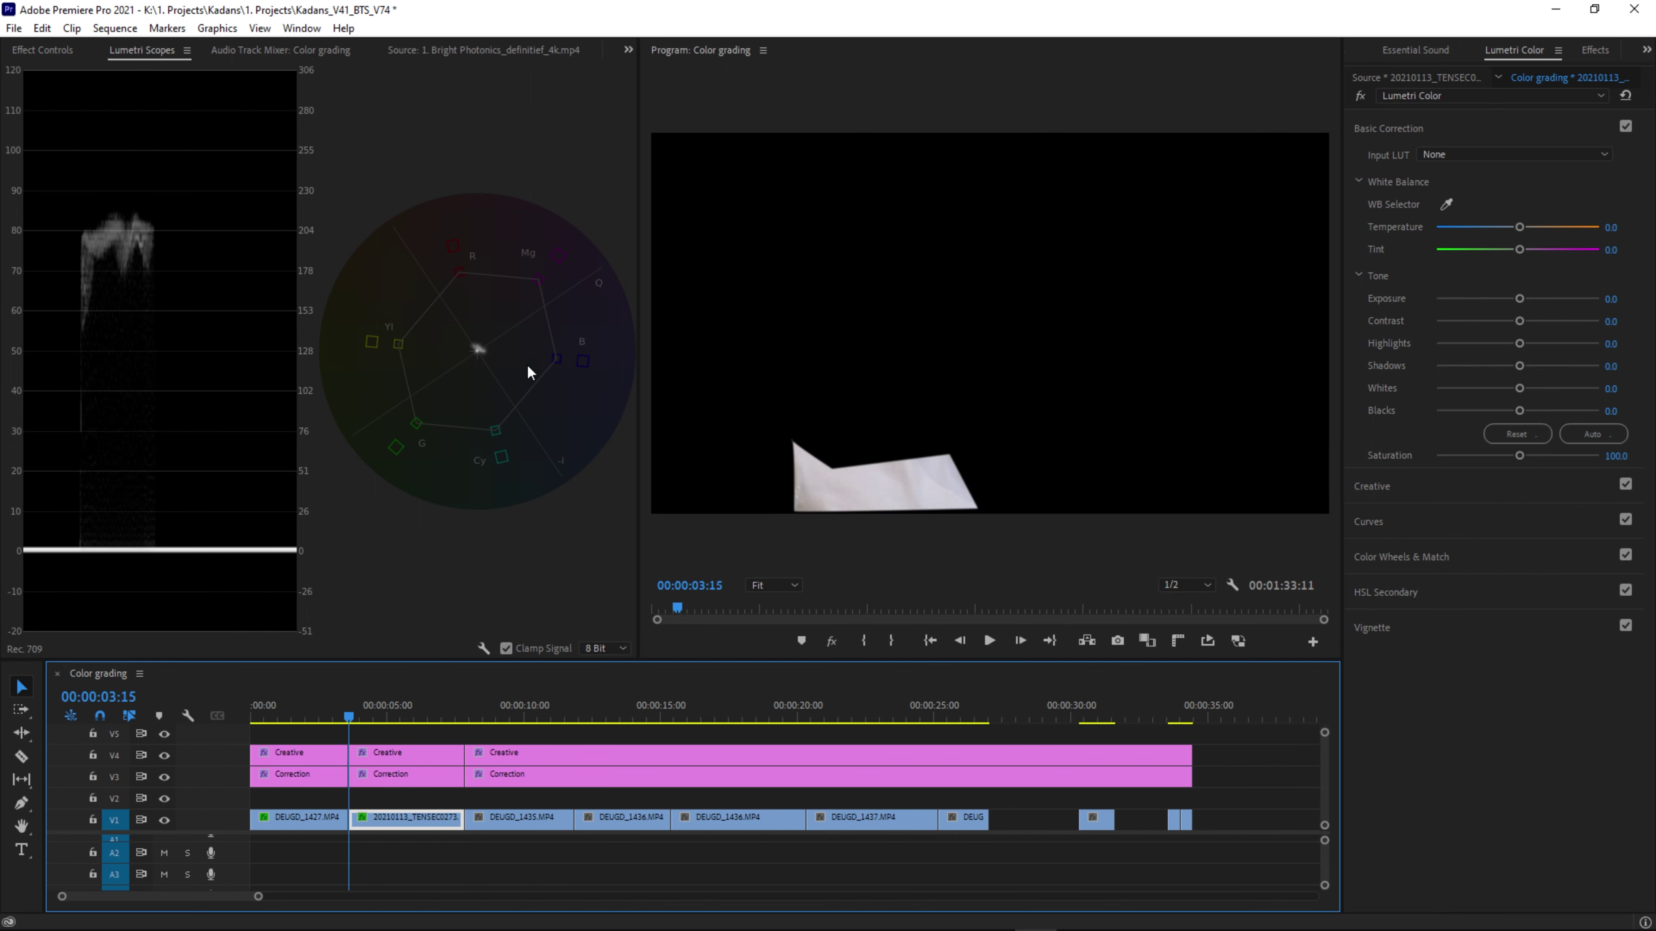
pyautogui.press('Up')
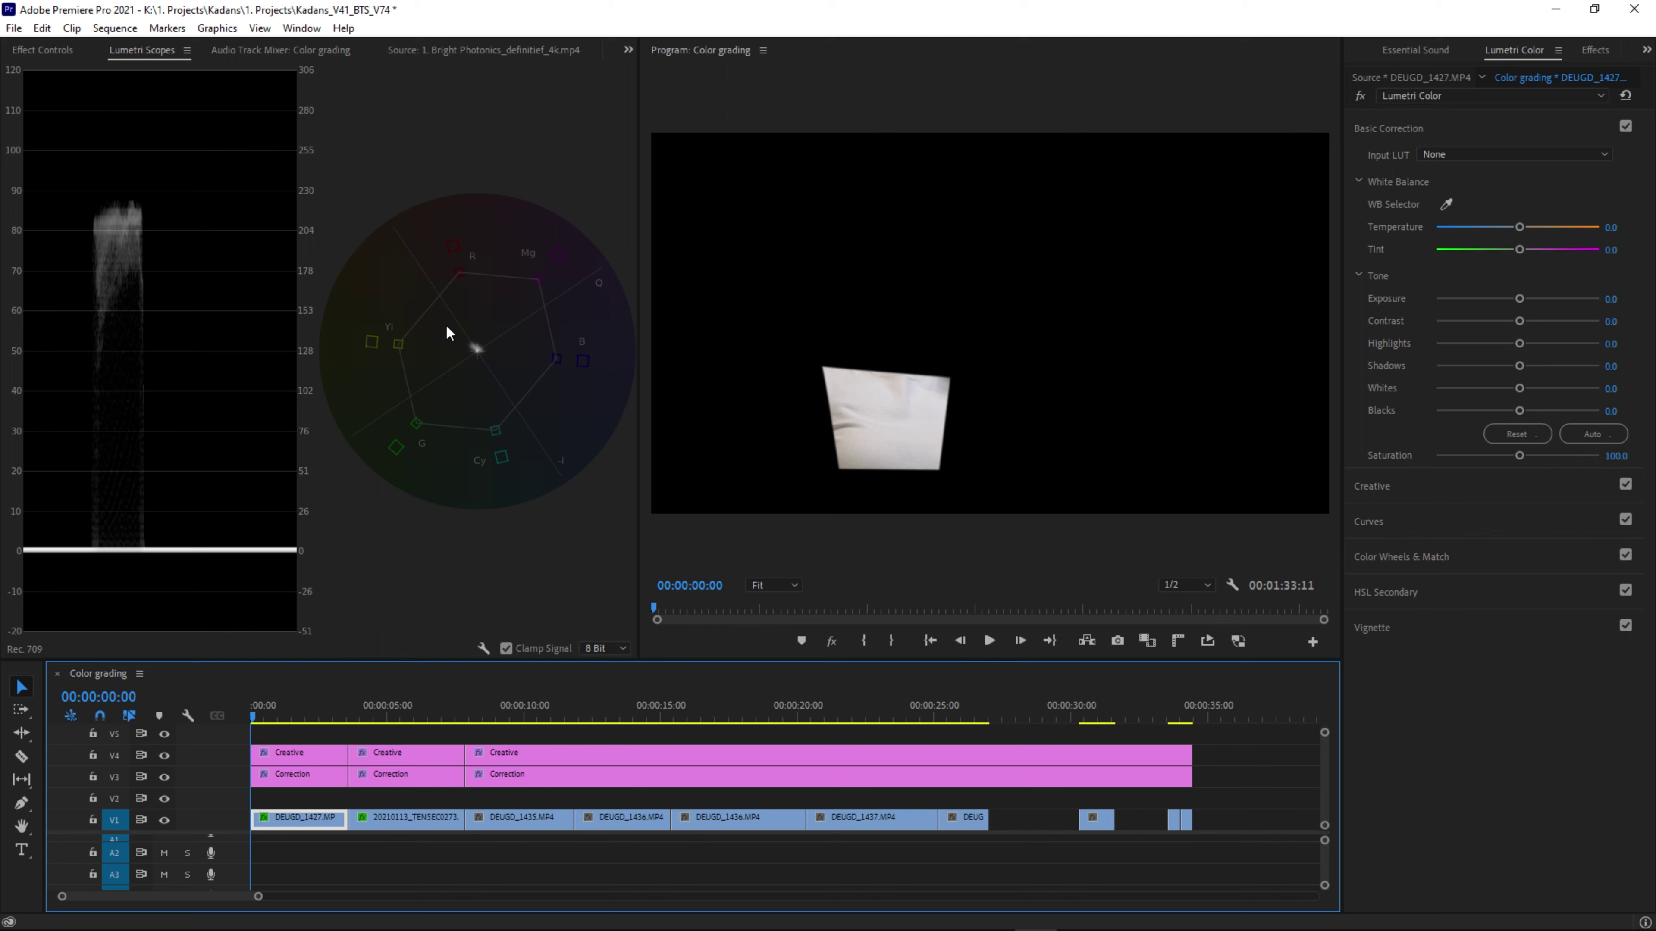
pyautogui.press('Down')
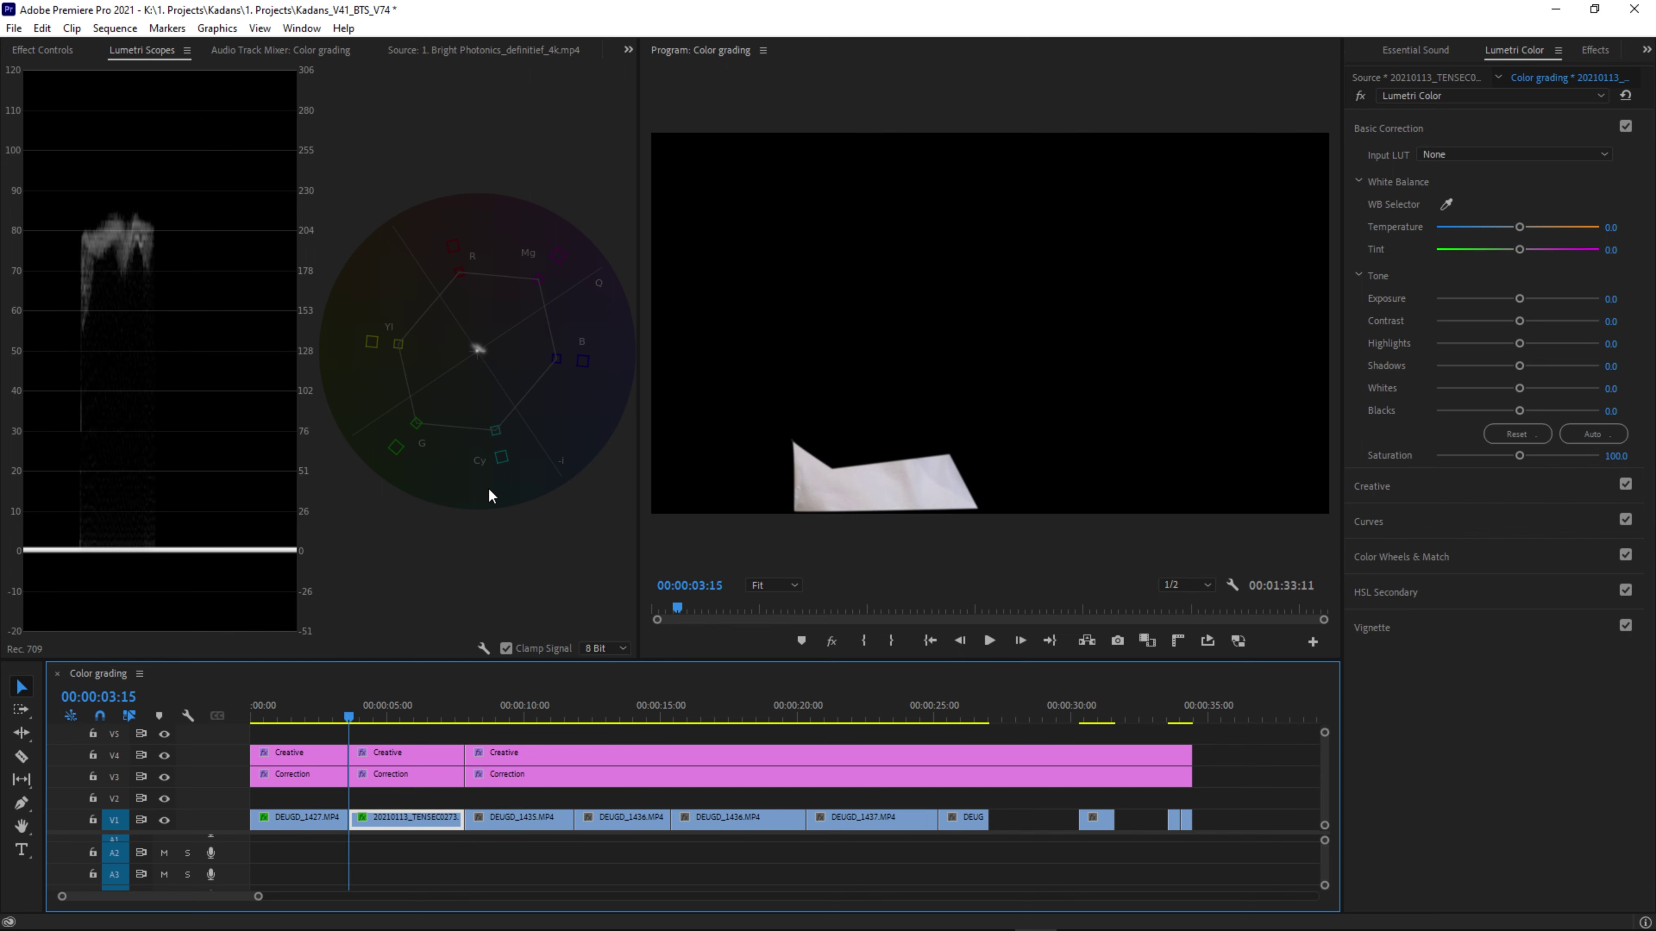
pyautogui.click(402, 776)
pyautogui.click(1612, 227)
pyautogui.write('3')
pyautogui.press('Return')
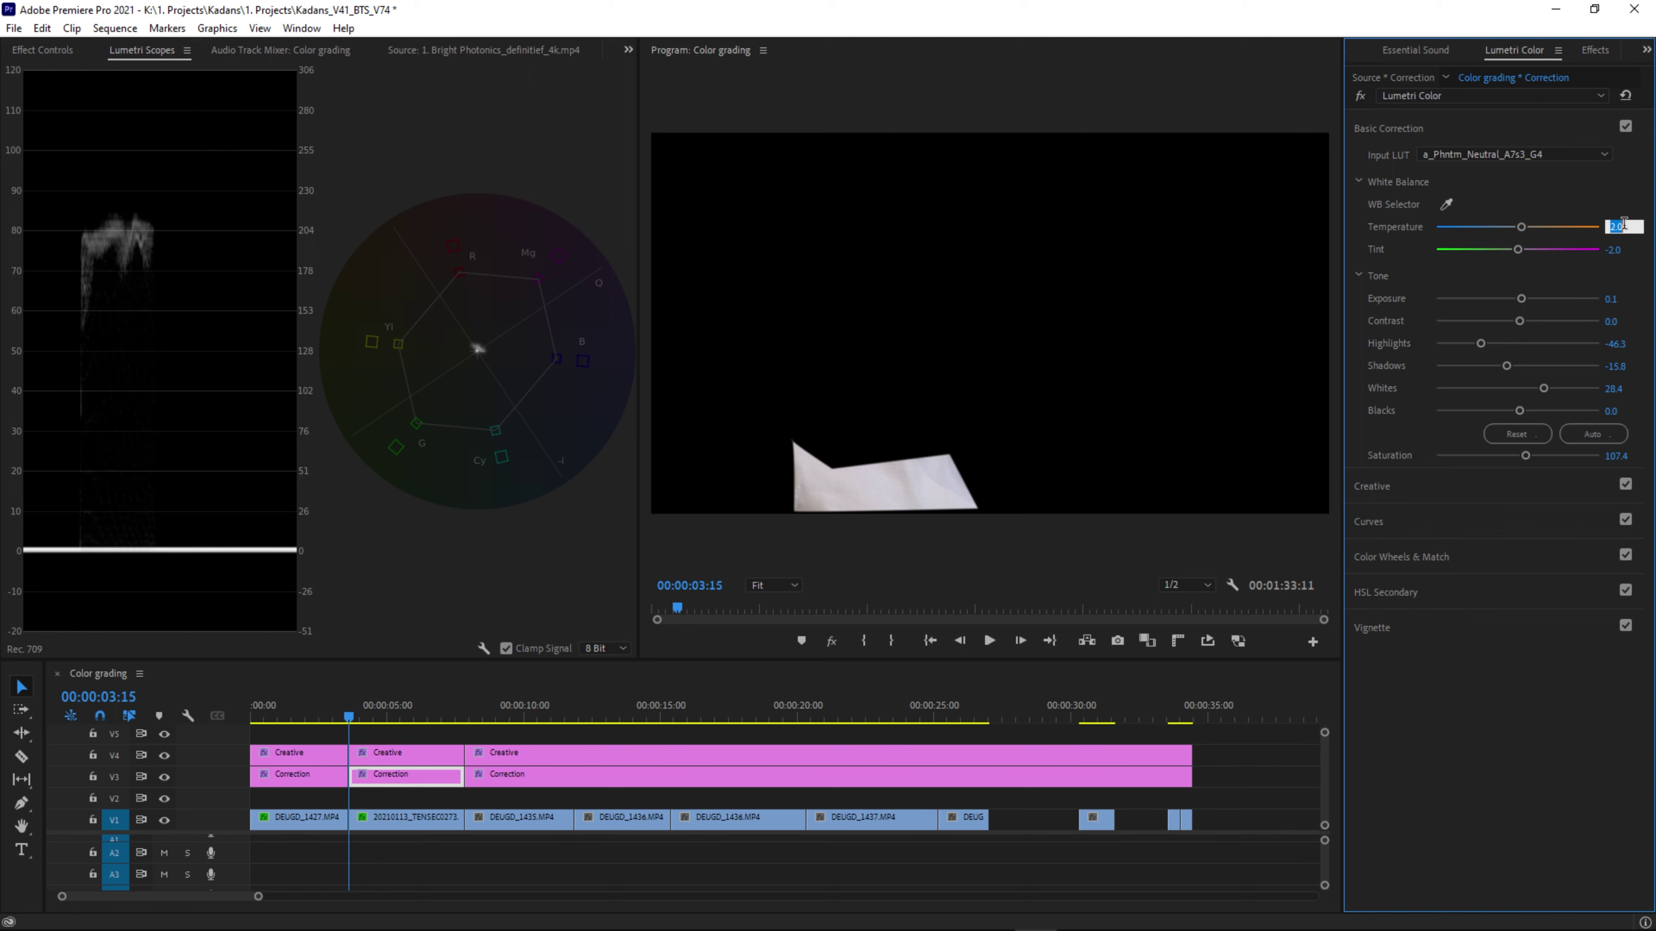
# Compare the warmed interview with the opening clip, reselecting the Correction section and interview clip.
pyautogui.click(453, 729)
pyautogui.press('Home')
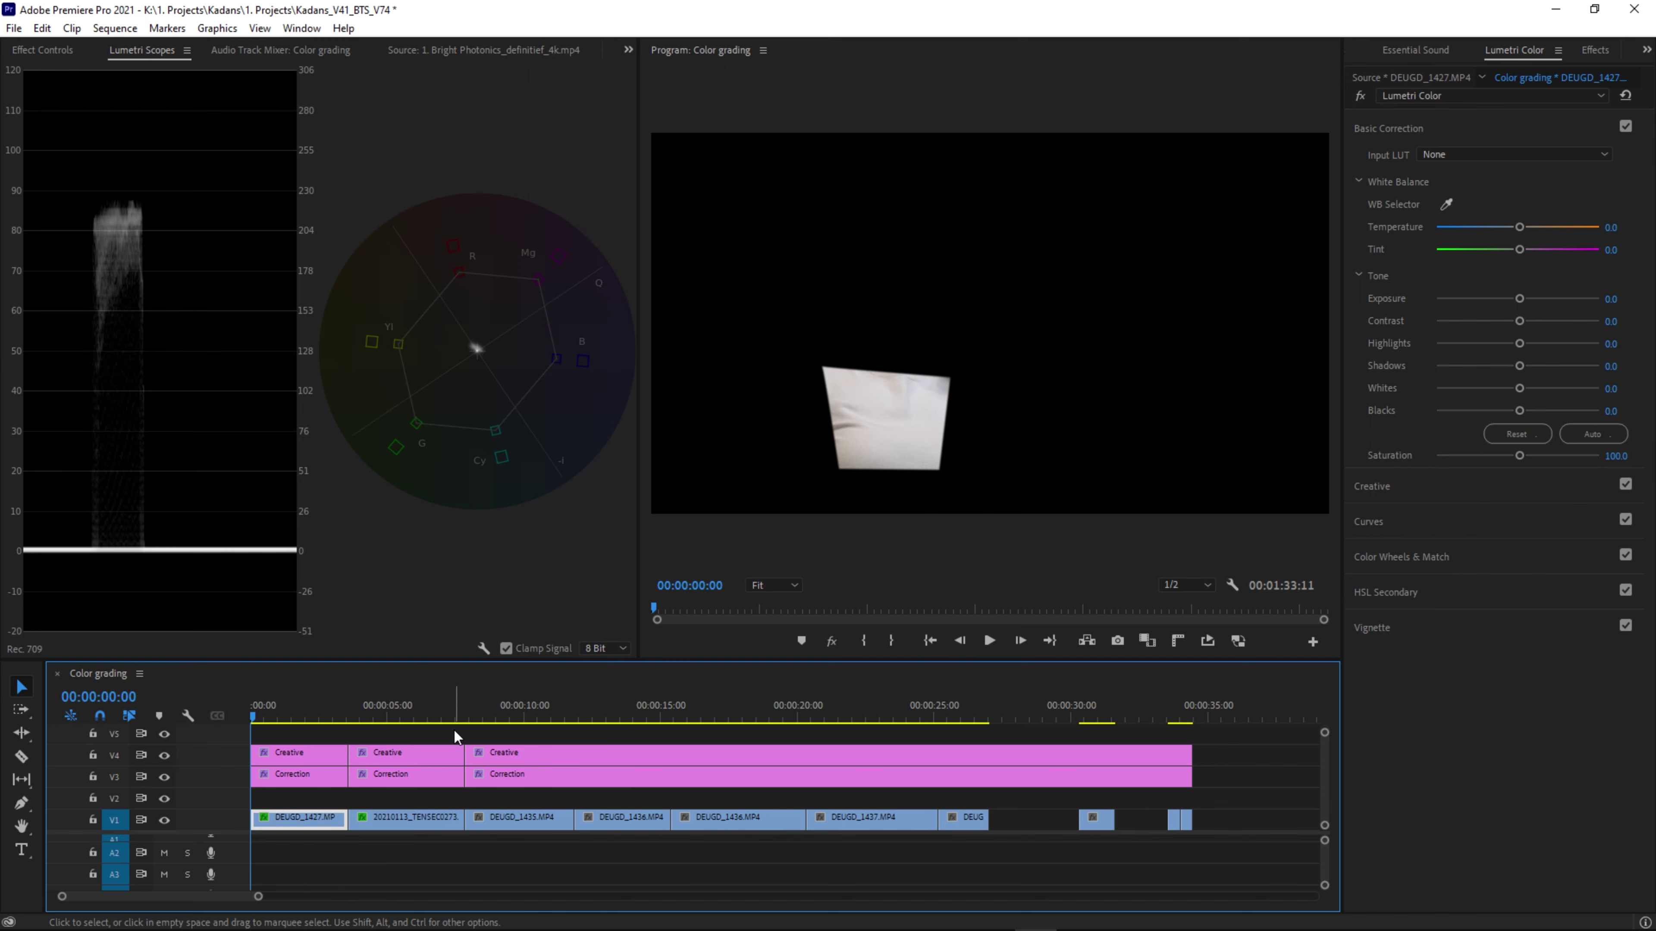
pyautogui.press('Down')
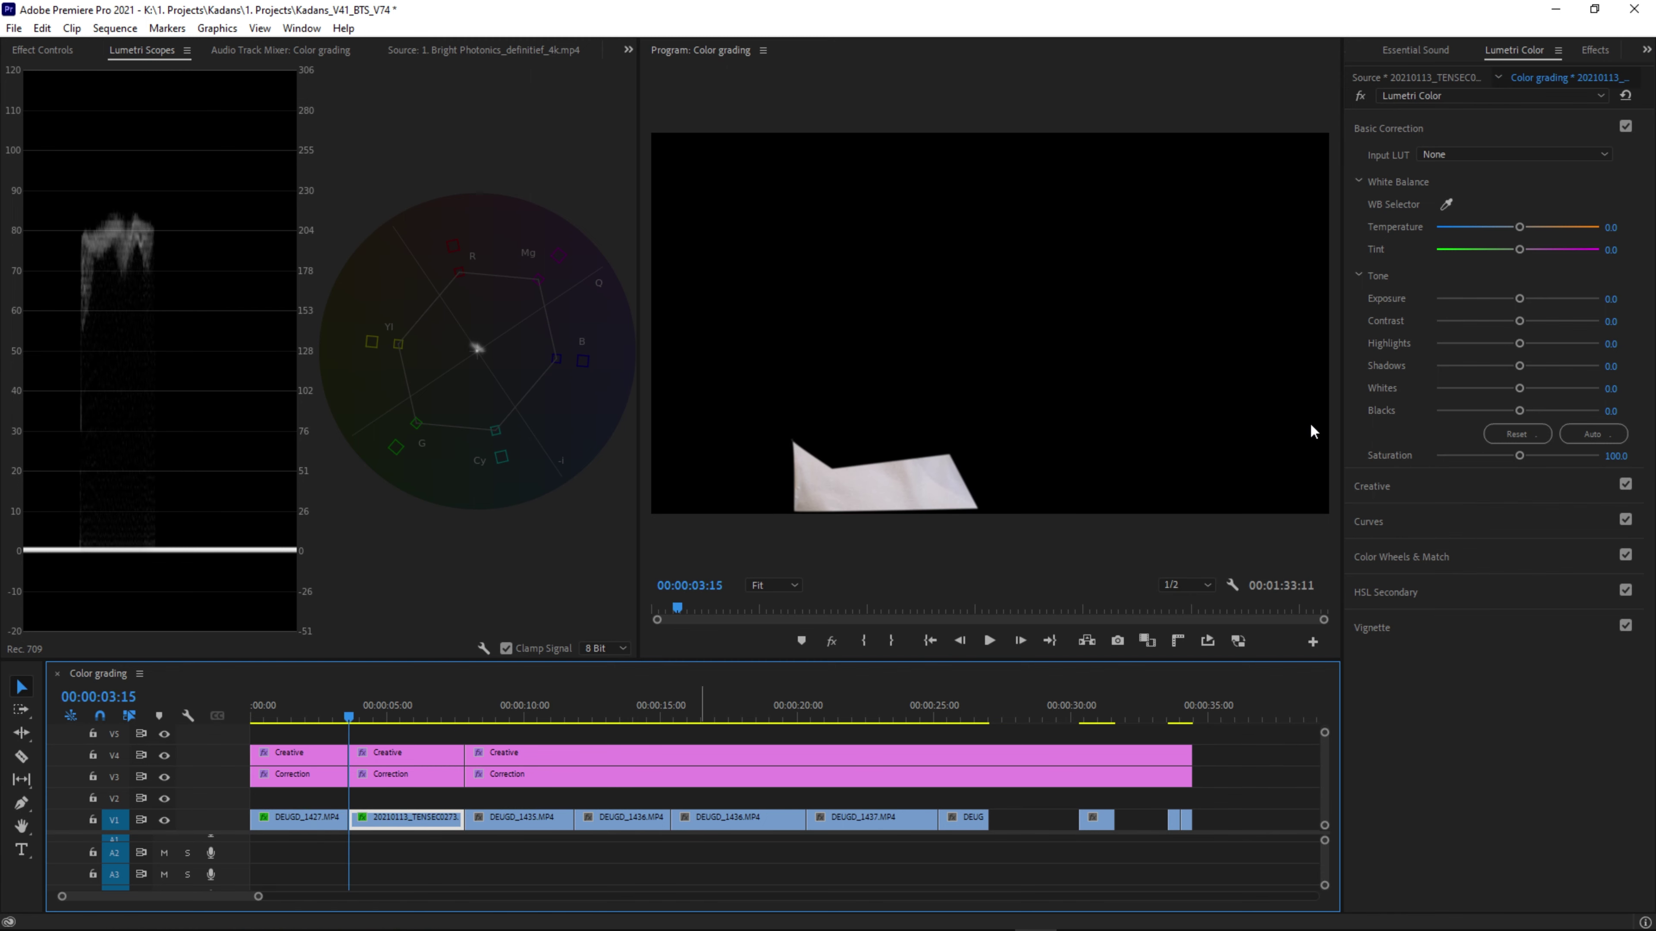
pyautogui.click(381, 783)
pyautogui.click(1637, 249)
pyautogui.click(428, 789)
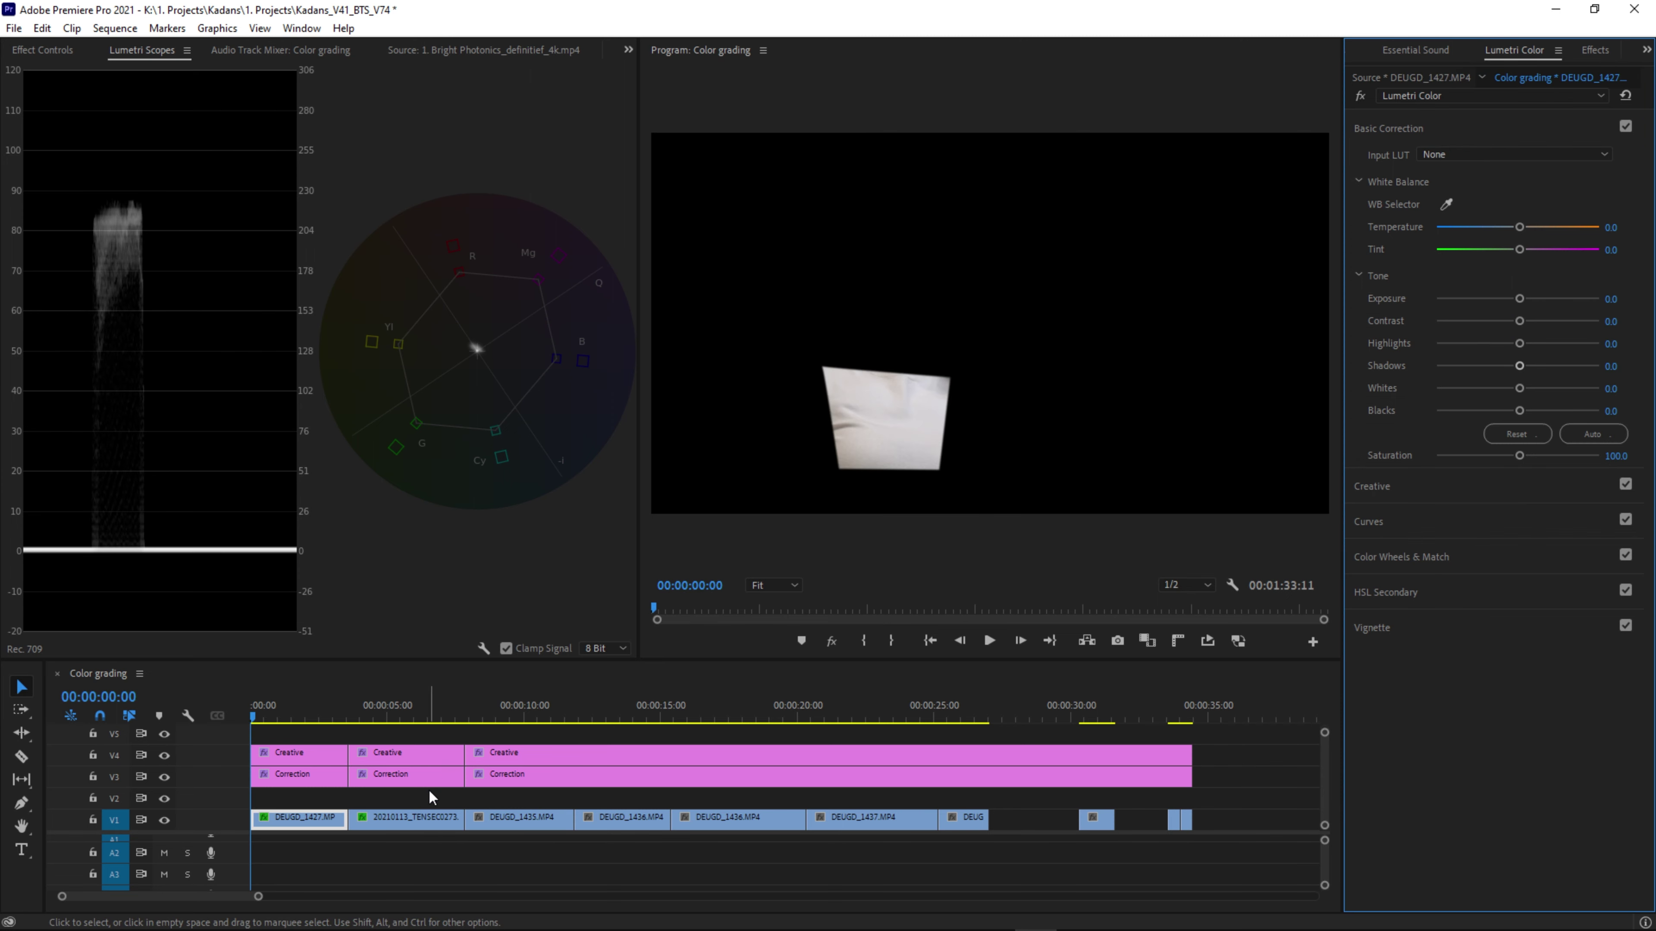
pyautogui.press('Up')
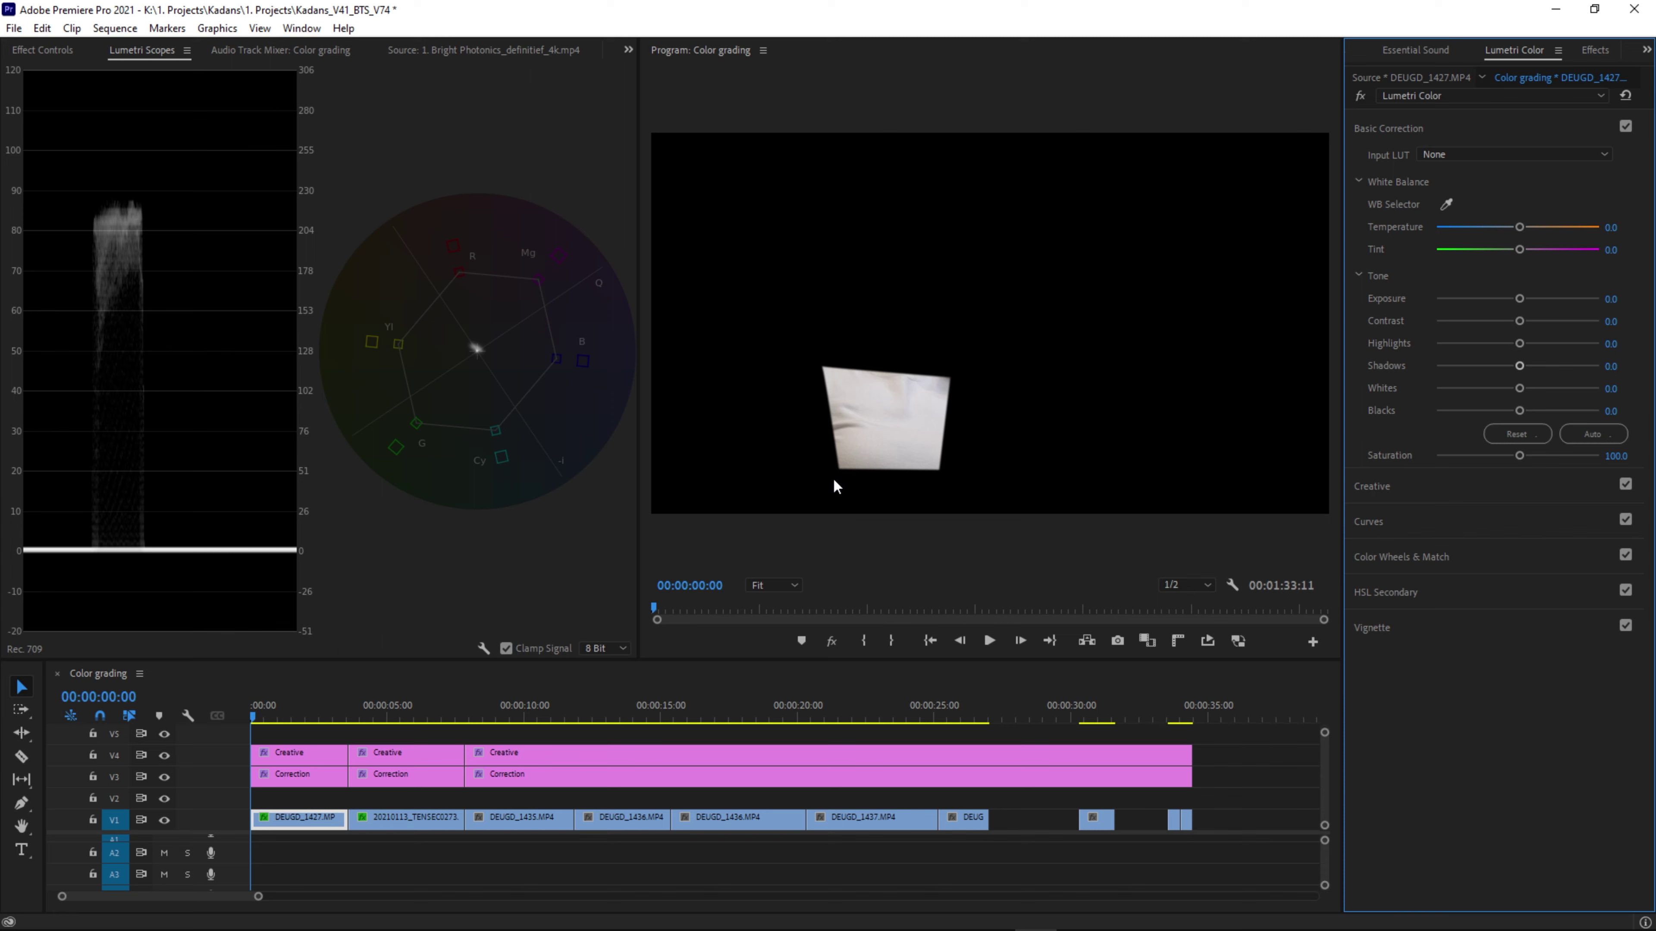
pyautogui.press('Down')
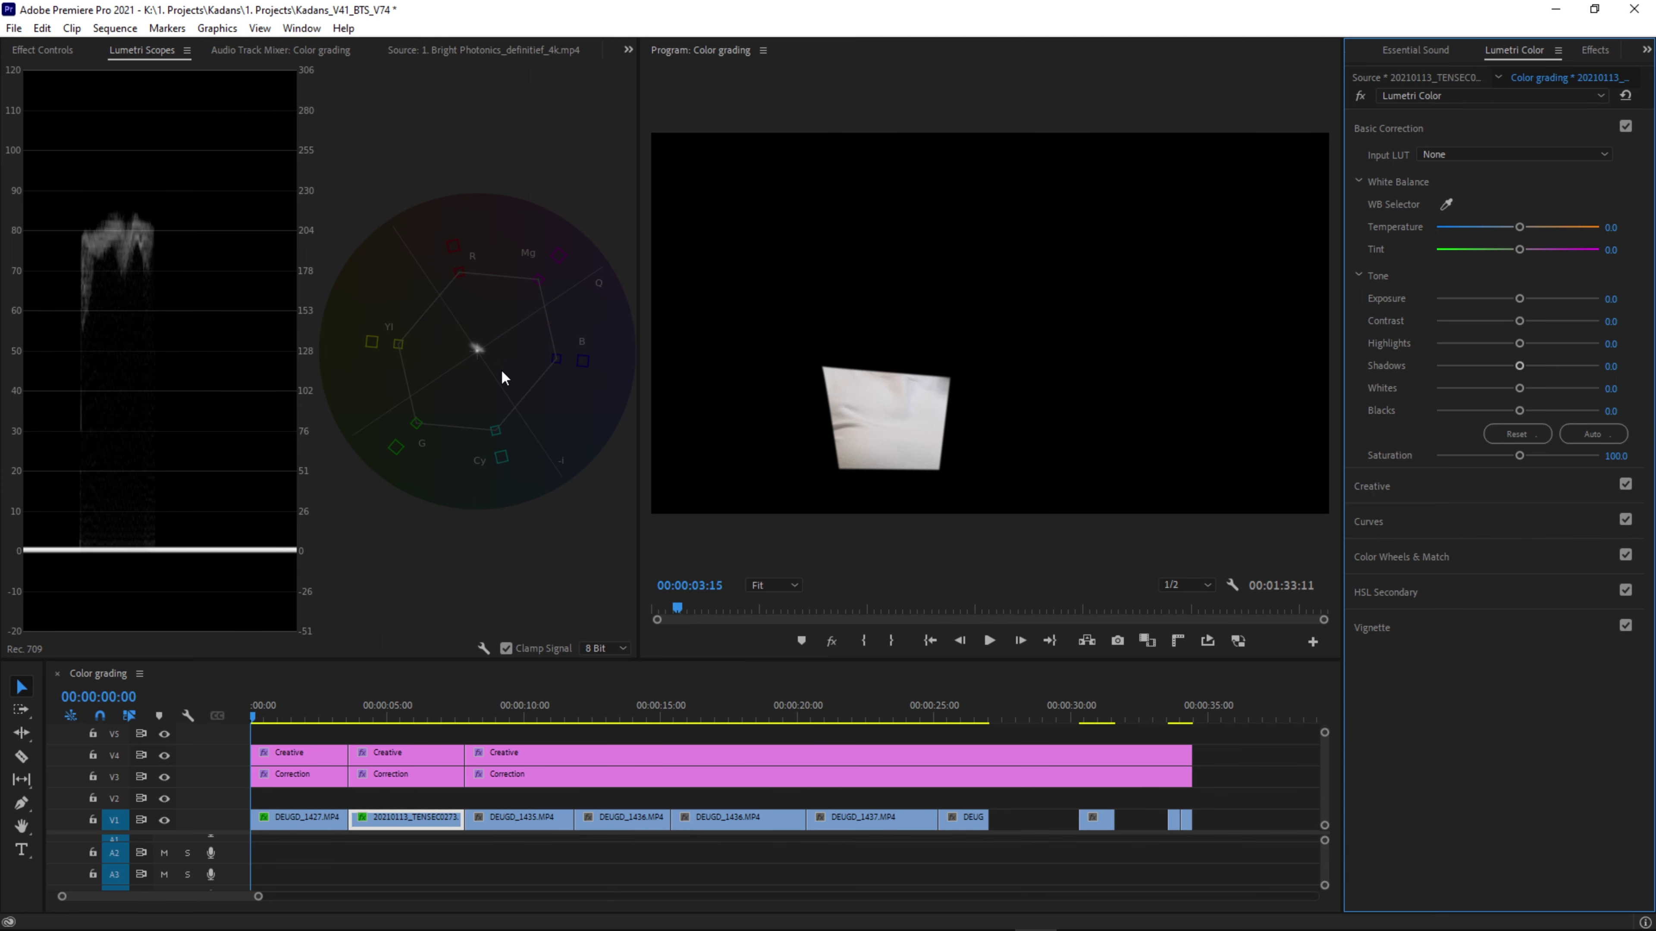
# Turn off the opening clip's opacity mask and insert a copy of the interview section.
pyautogui.hotkey('shift', '5')
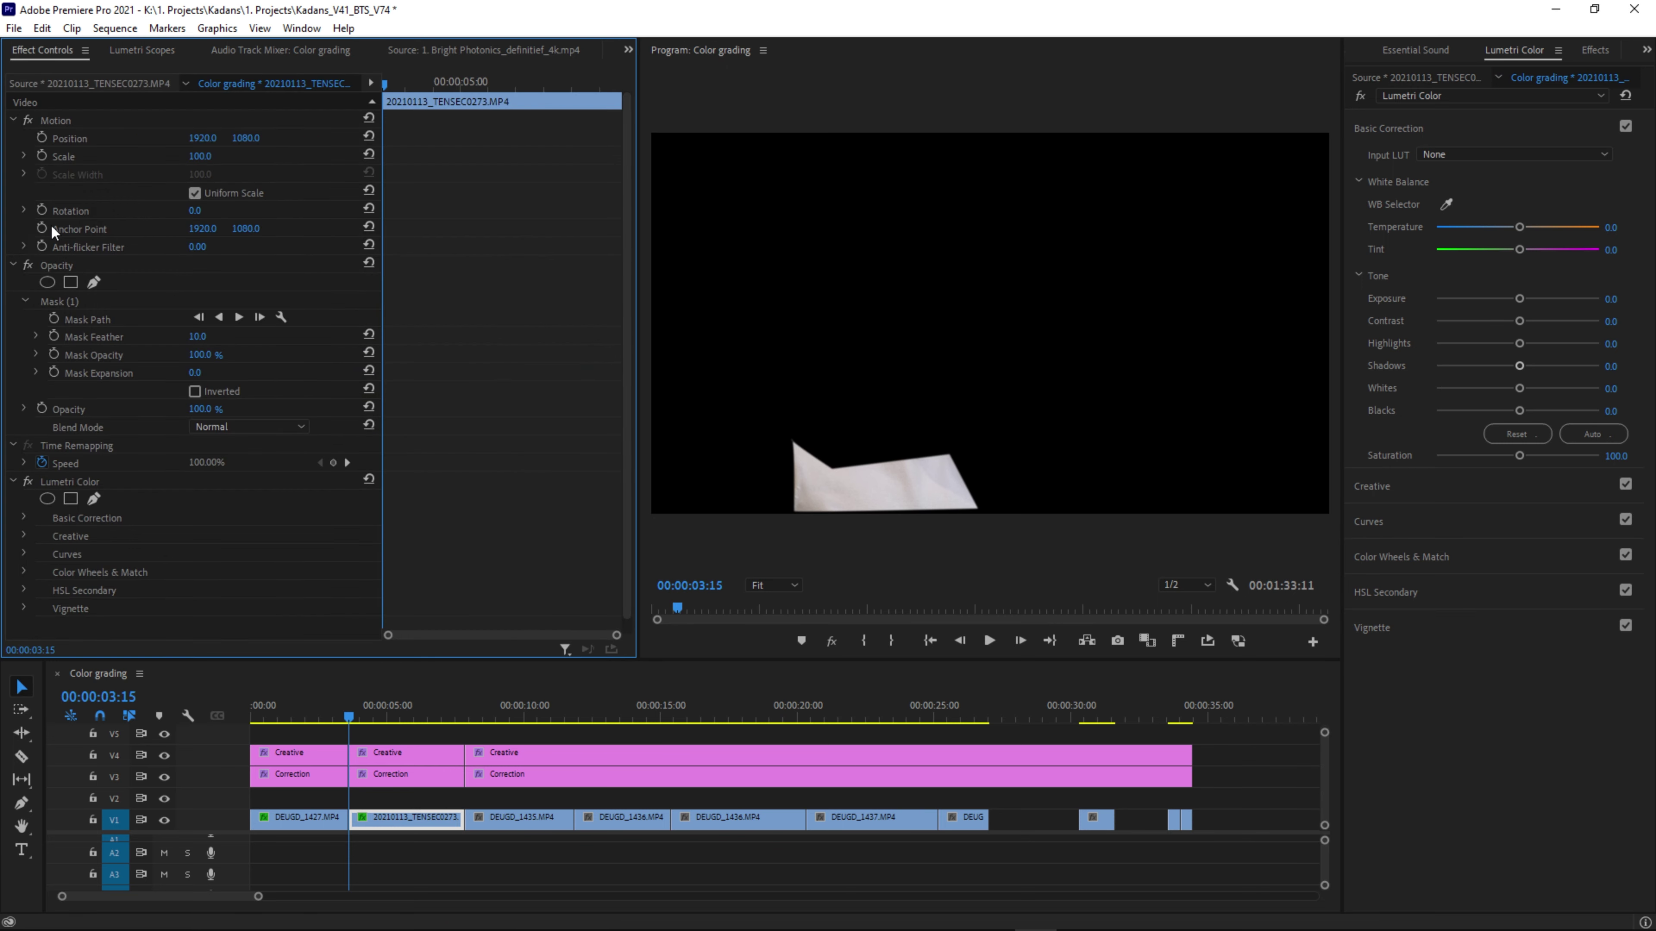
pyautogui.hotkey('shift', '3')
pyautogui.click(28, 268)
pyautogui.press('d')
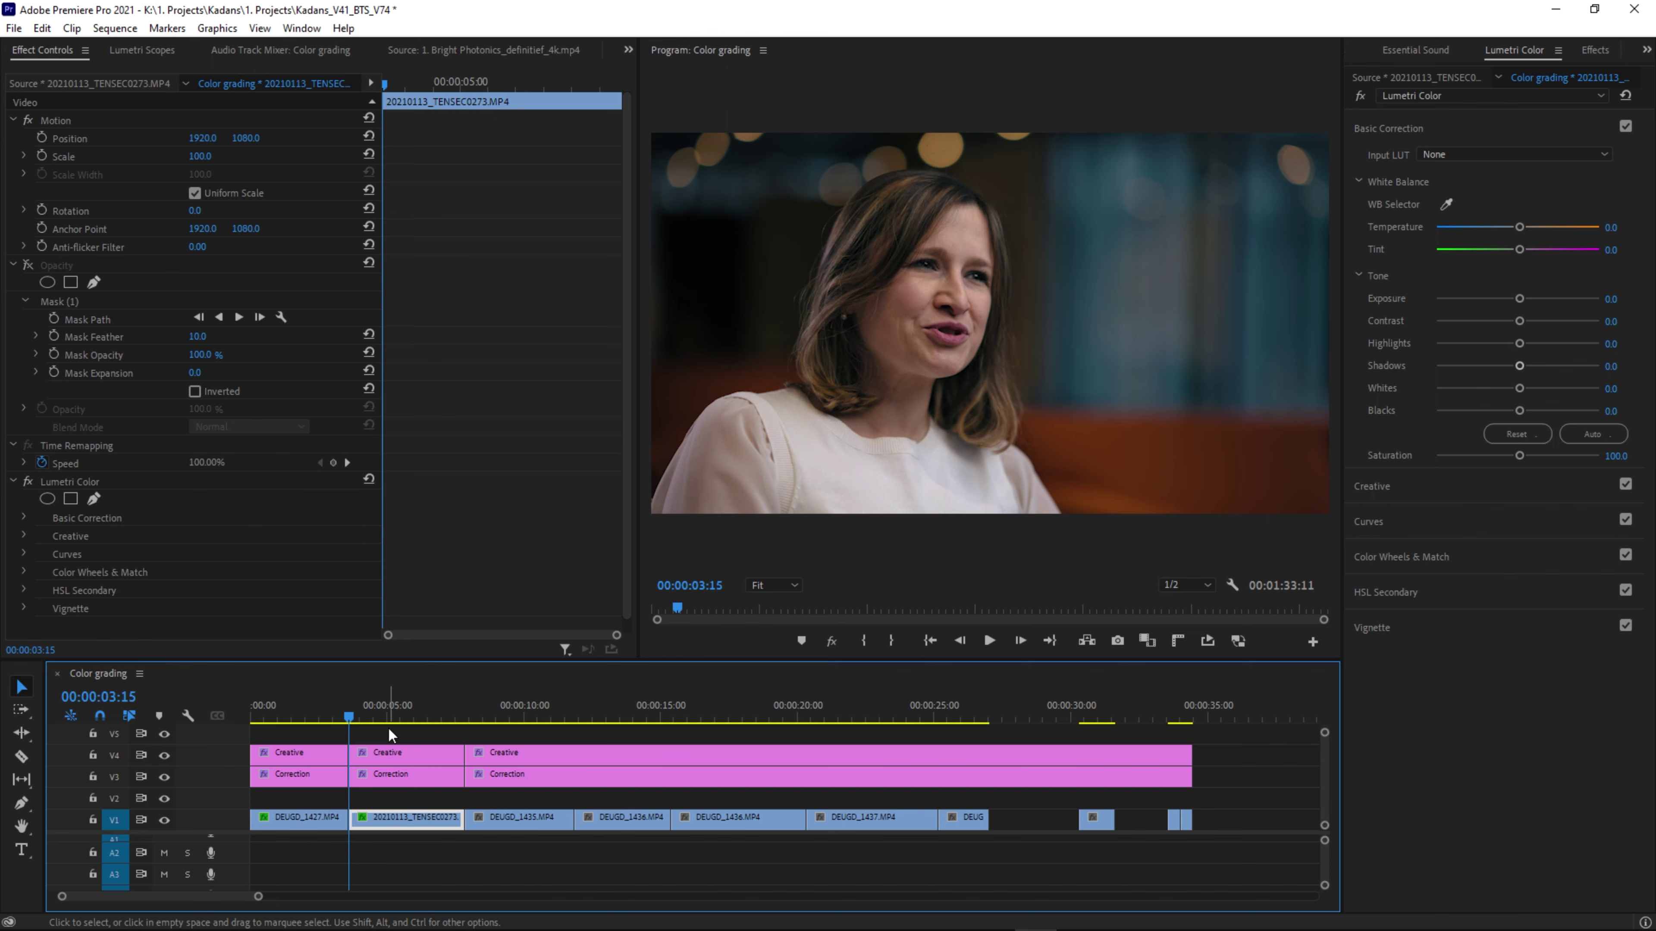
pyautogui.press('a')
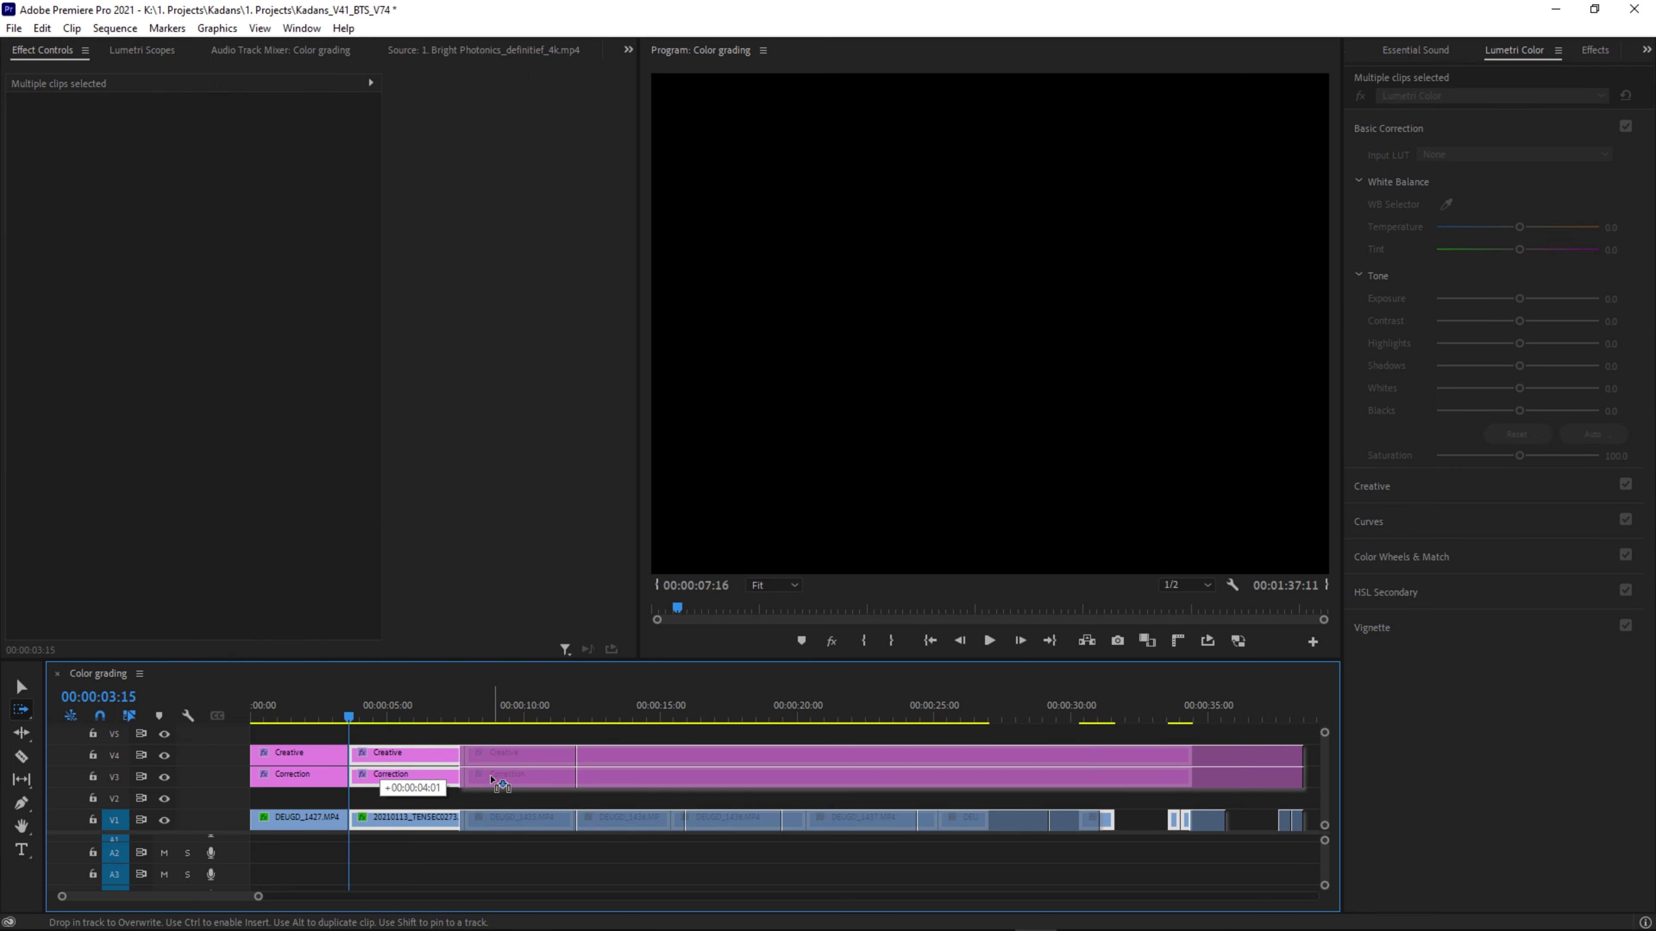
pyautogui.hotkey('ctrl', 'shift', 'v')
pyautogui.press('v')
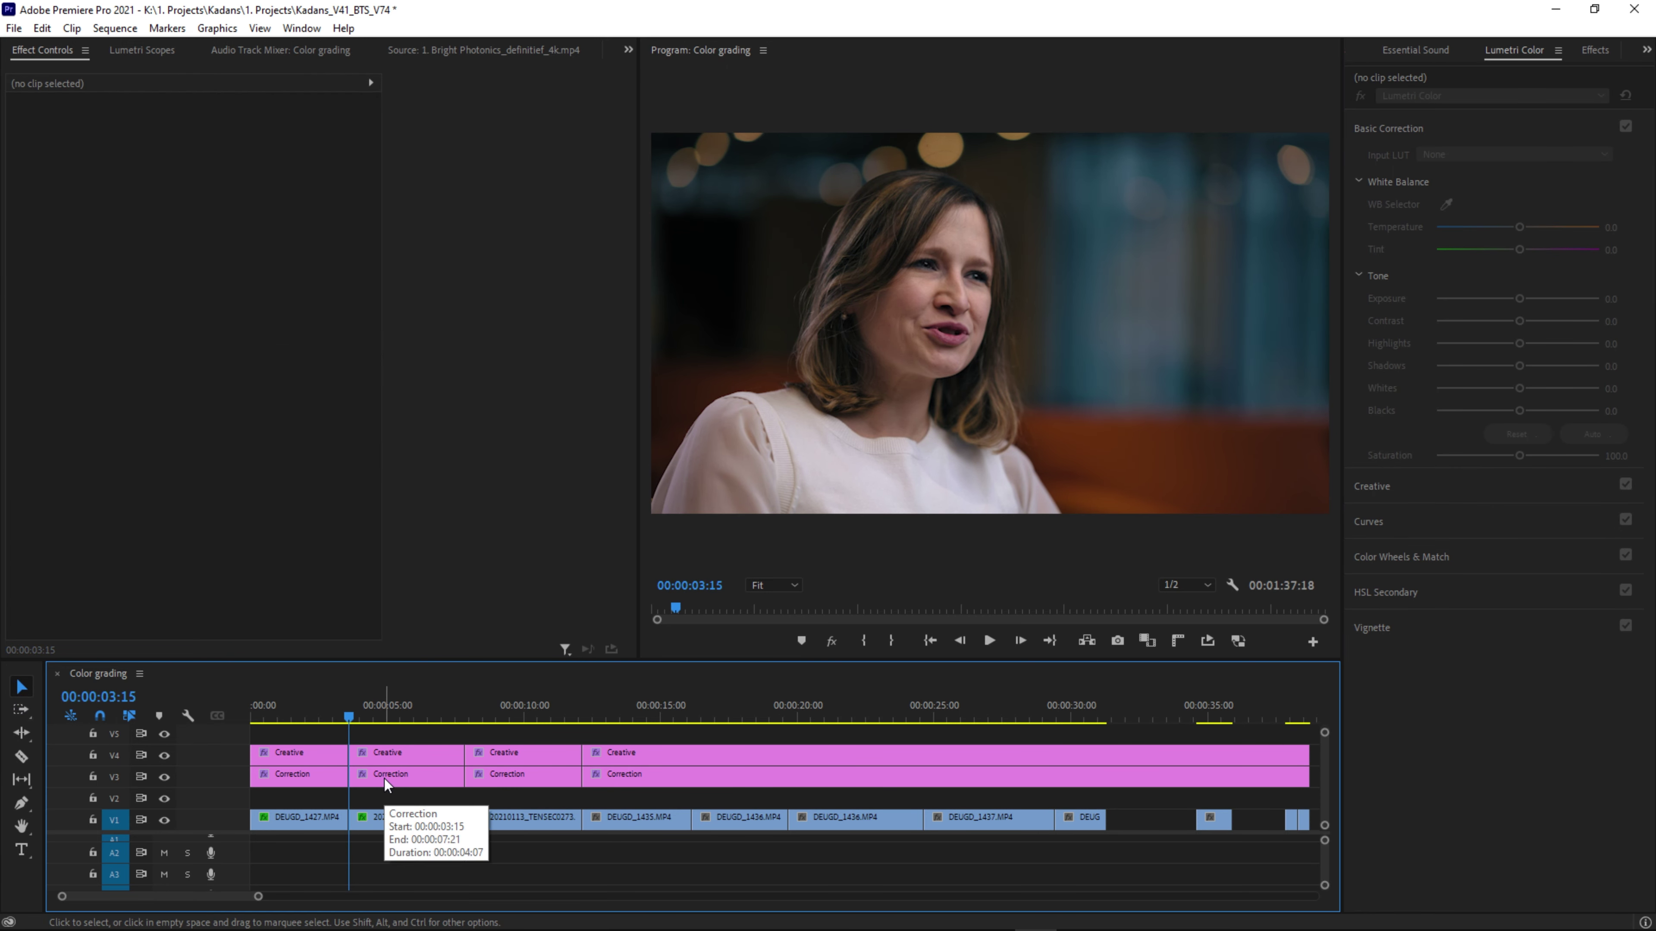
# Compare the two interview copies and ripple-delete one of them.
pyautogui.press('Down')
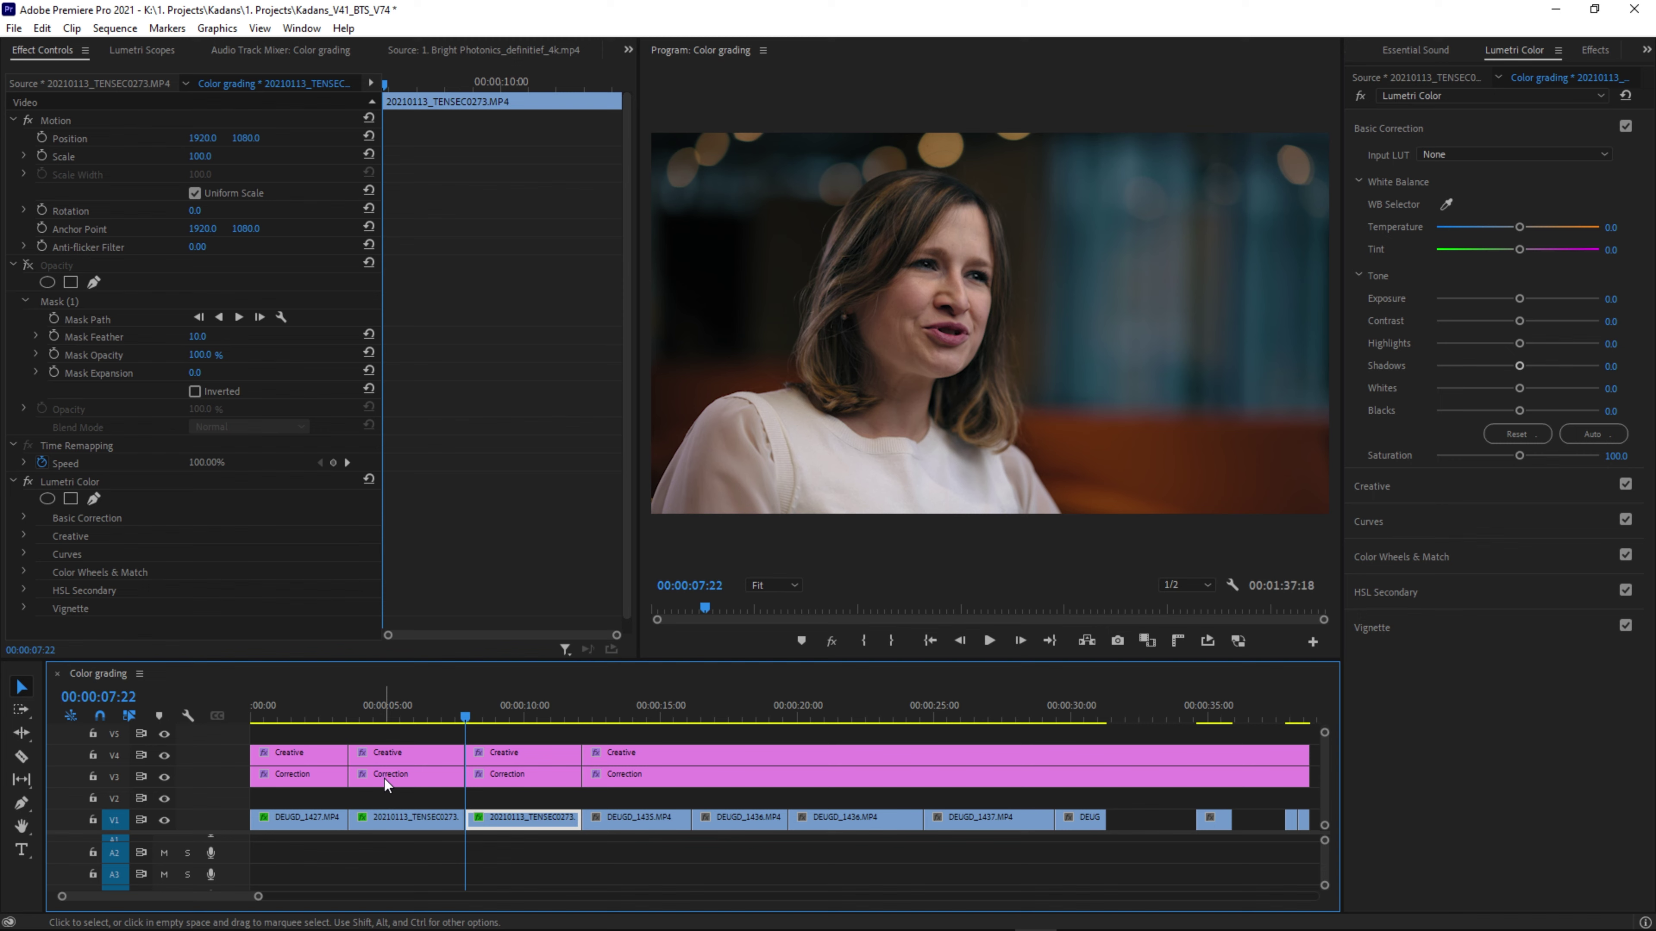
pyautogui.press('Up')
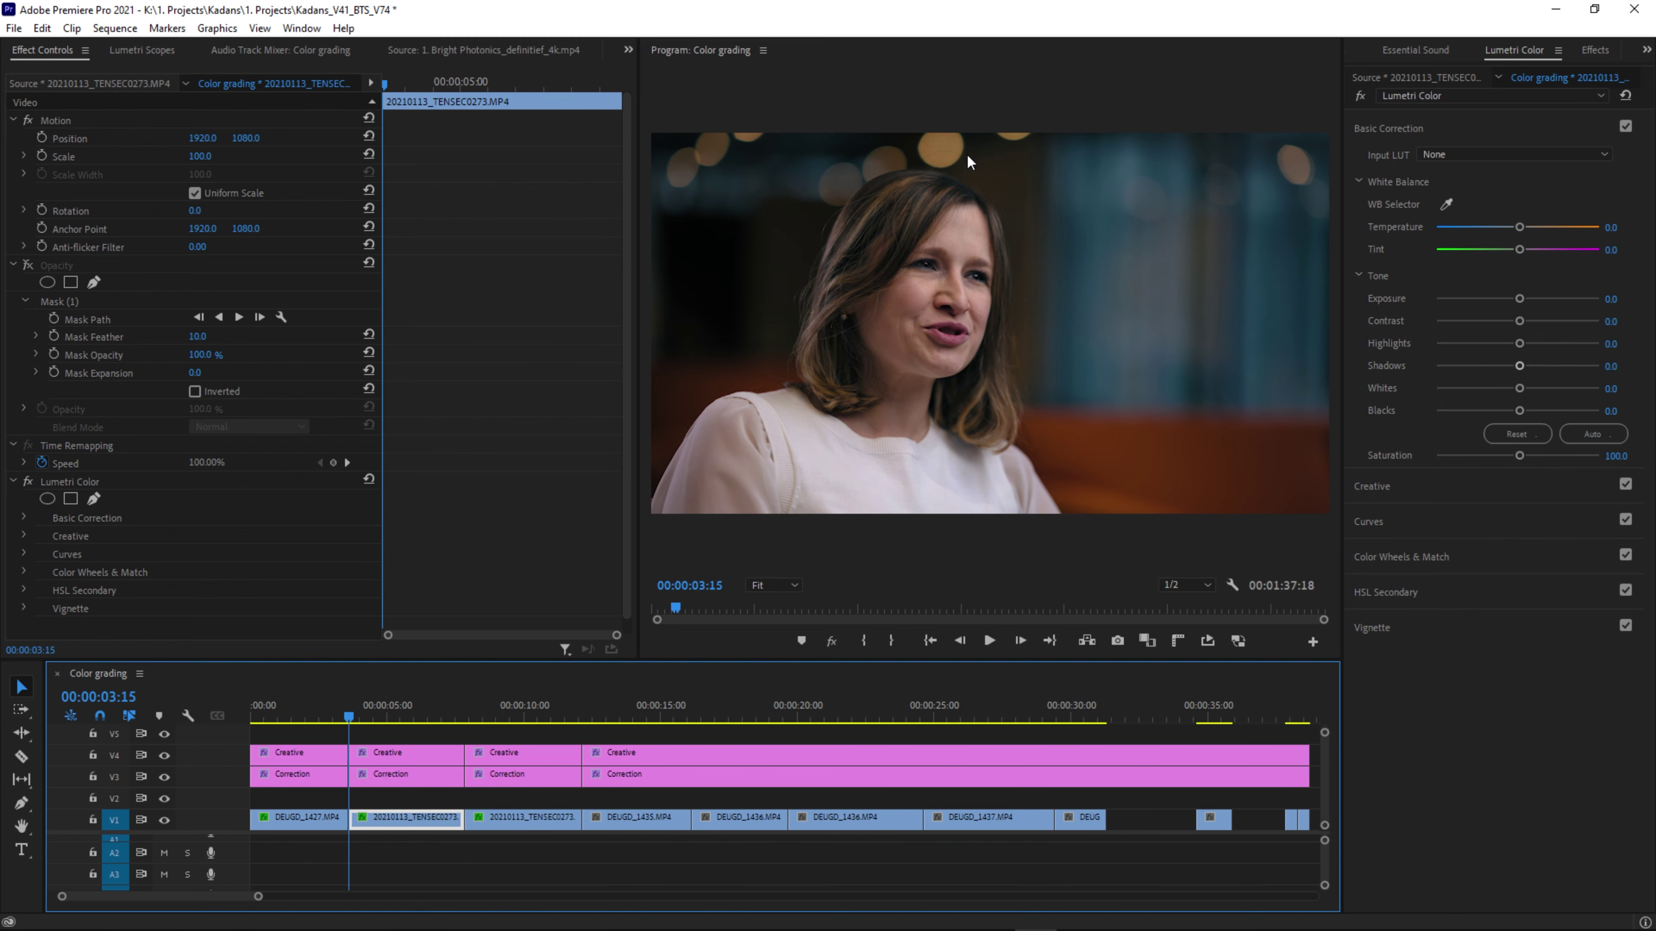
pyautogui.press('Down')
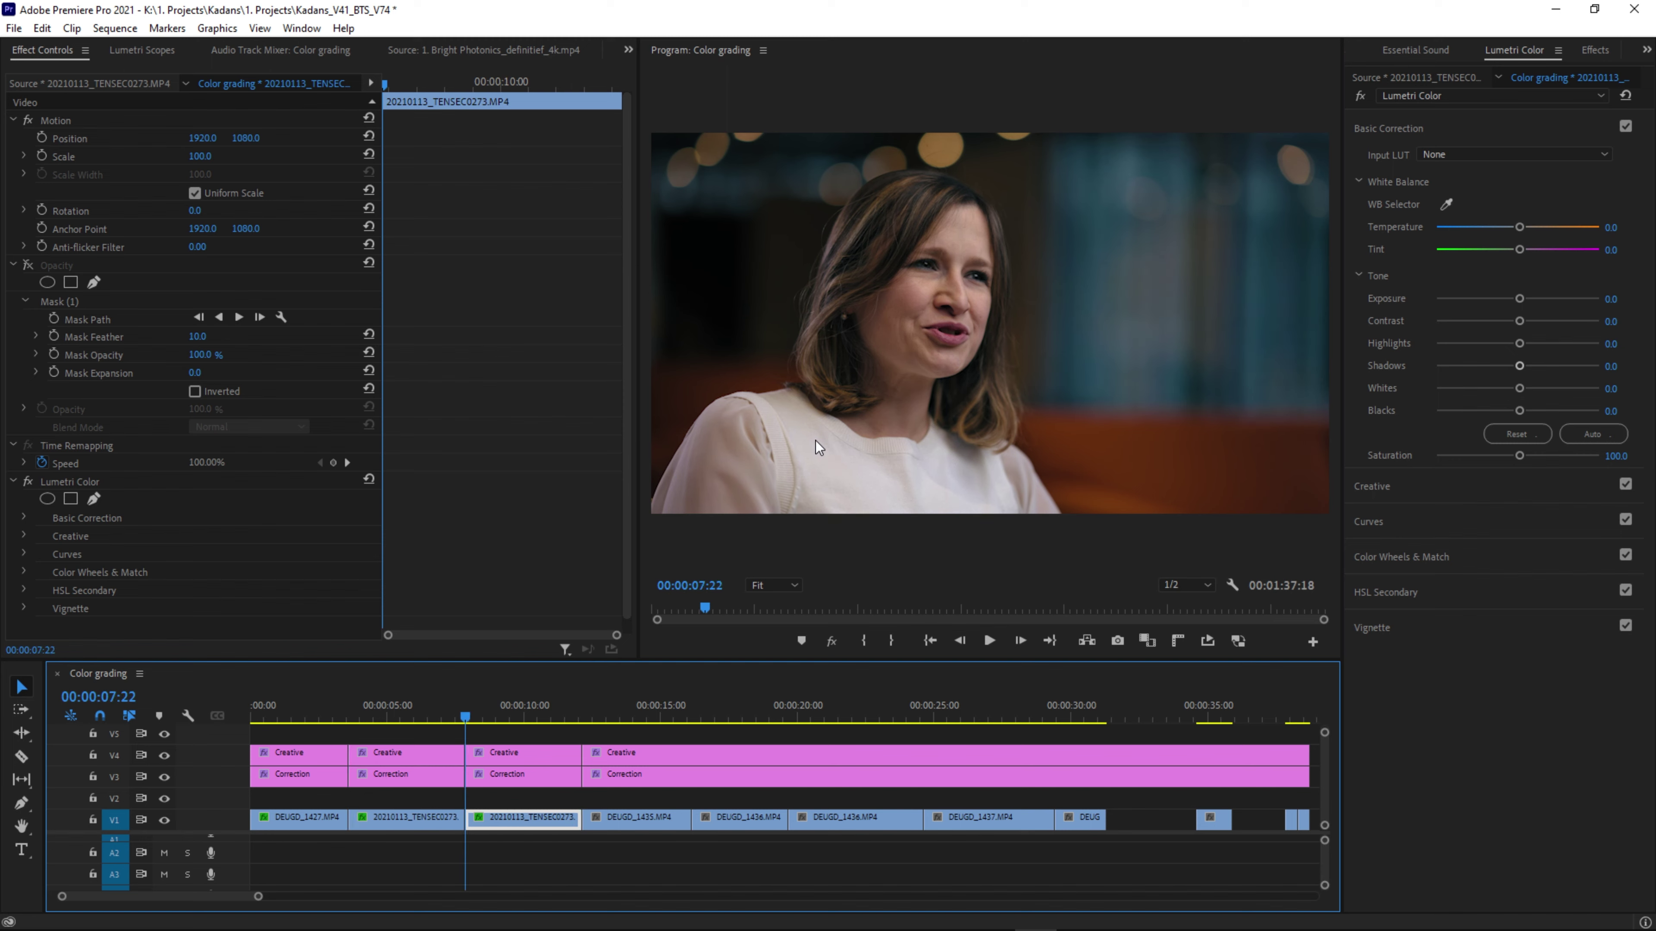
pyautogui.press('Up')
pyautogui.press('Down')
pyautogui.press('Up')
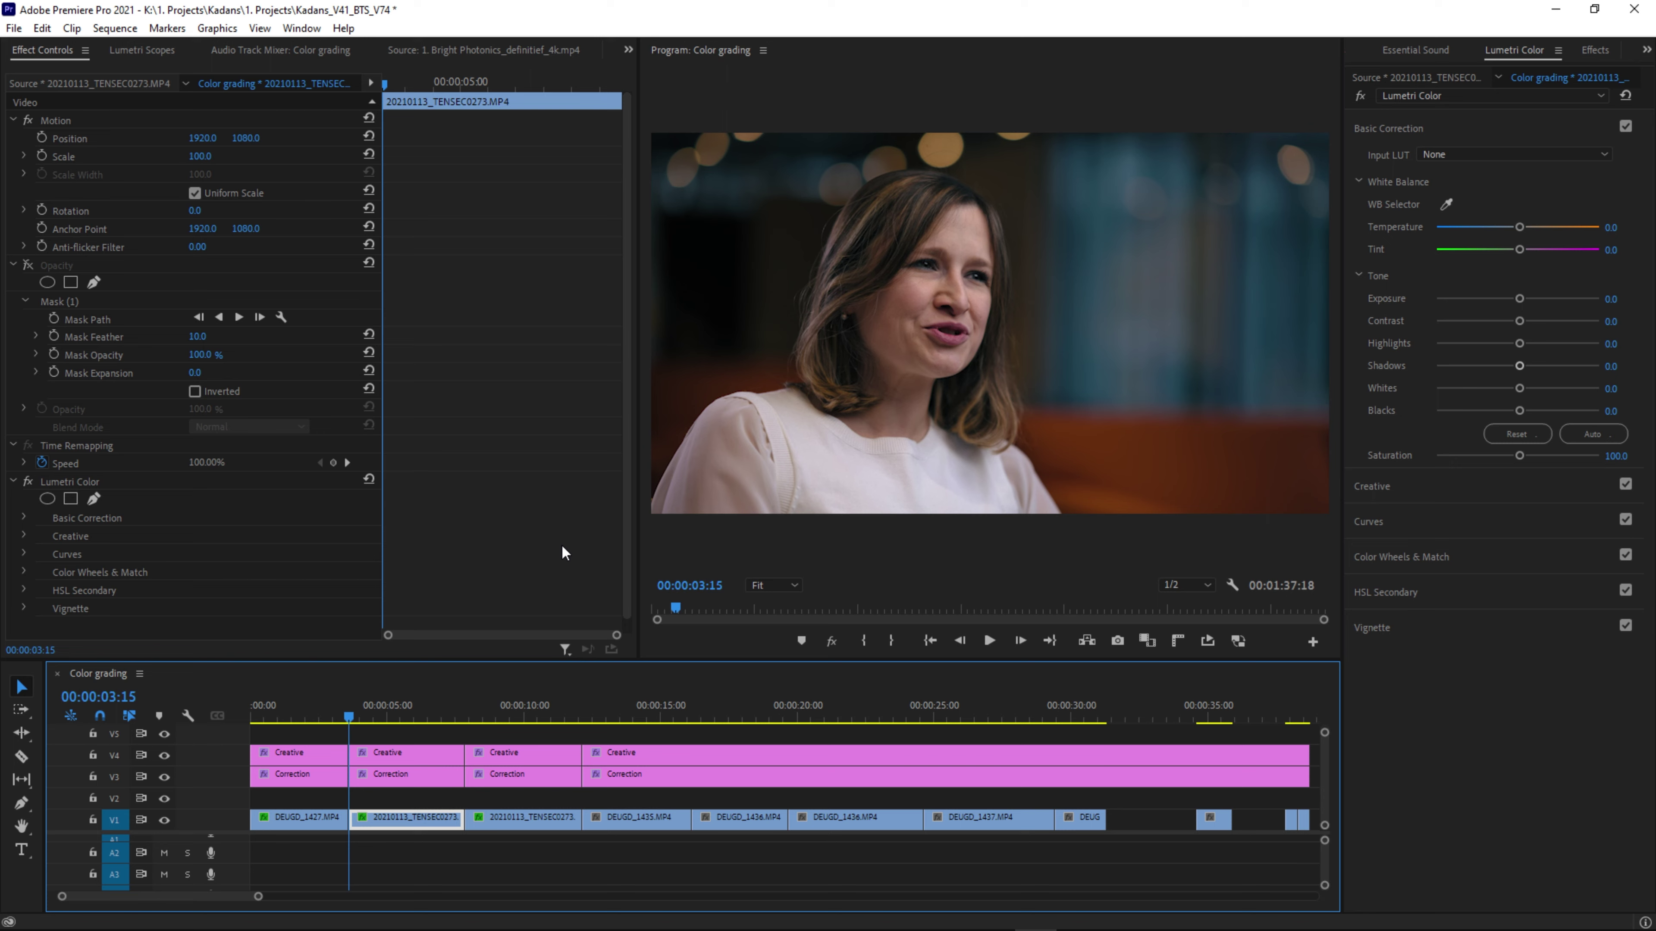
pyautogui.hotkey('shift', 'Delete')
# Move the playhead to the second interview shot and select the Creative layer above it.
pyautogui.press('Up')
pyautogui.press('Down')
pyautogui.press('Up')
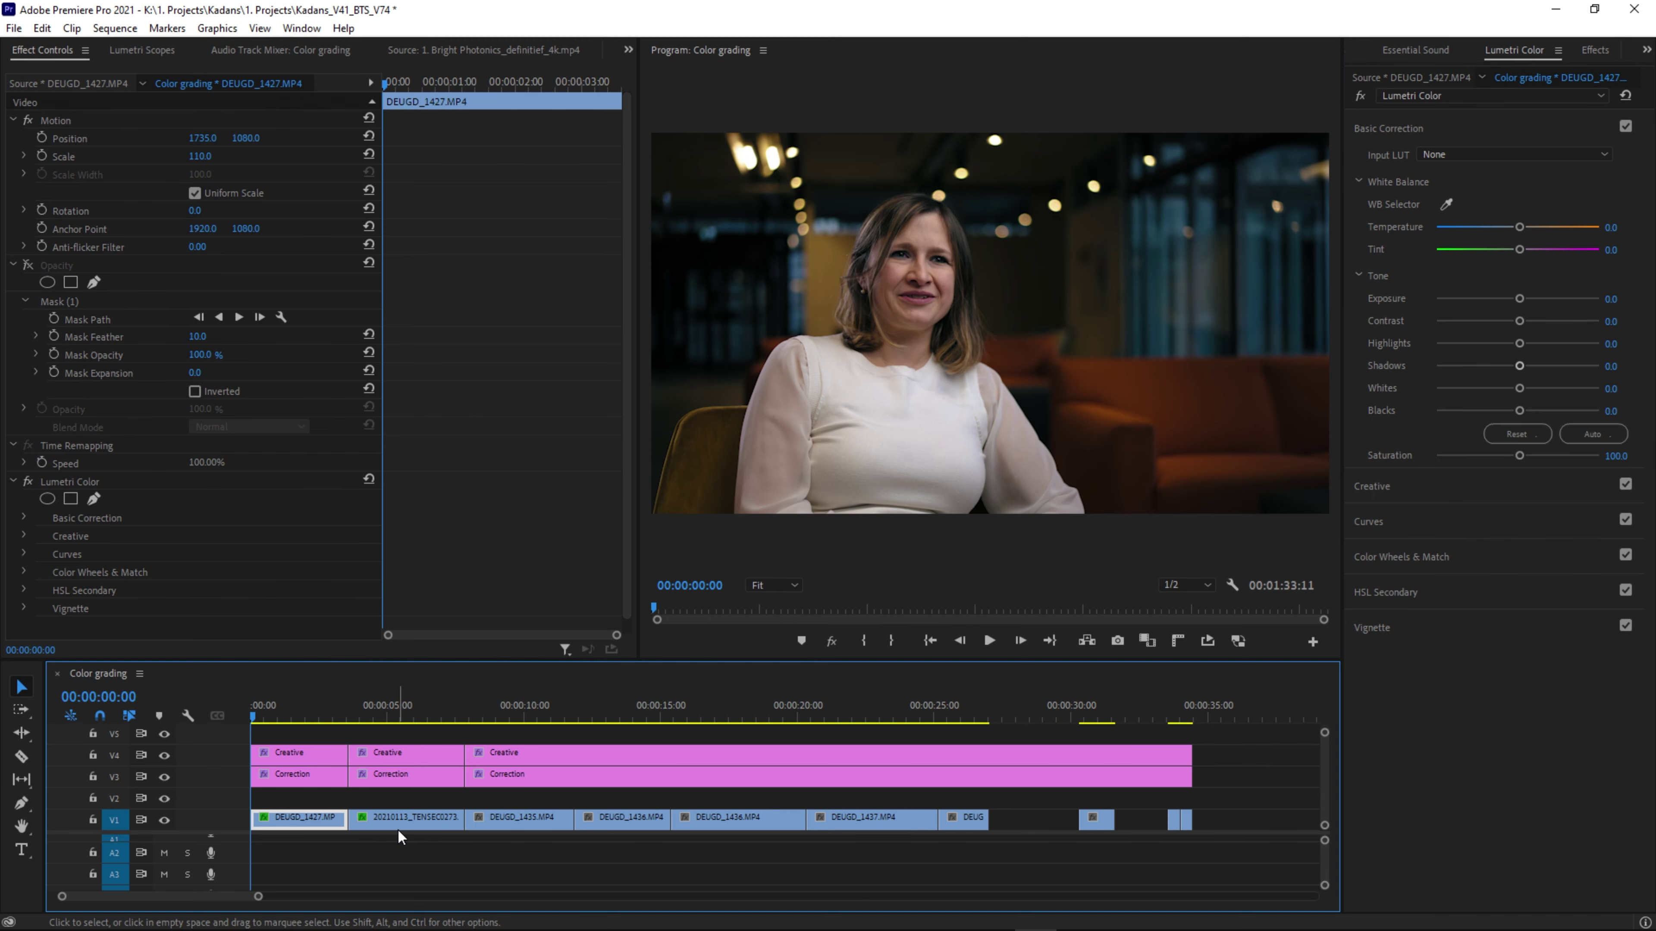
pyautogui.press('Down')
pyautogui.click(423, 753)
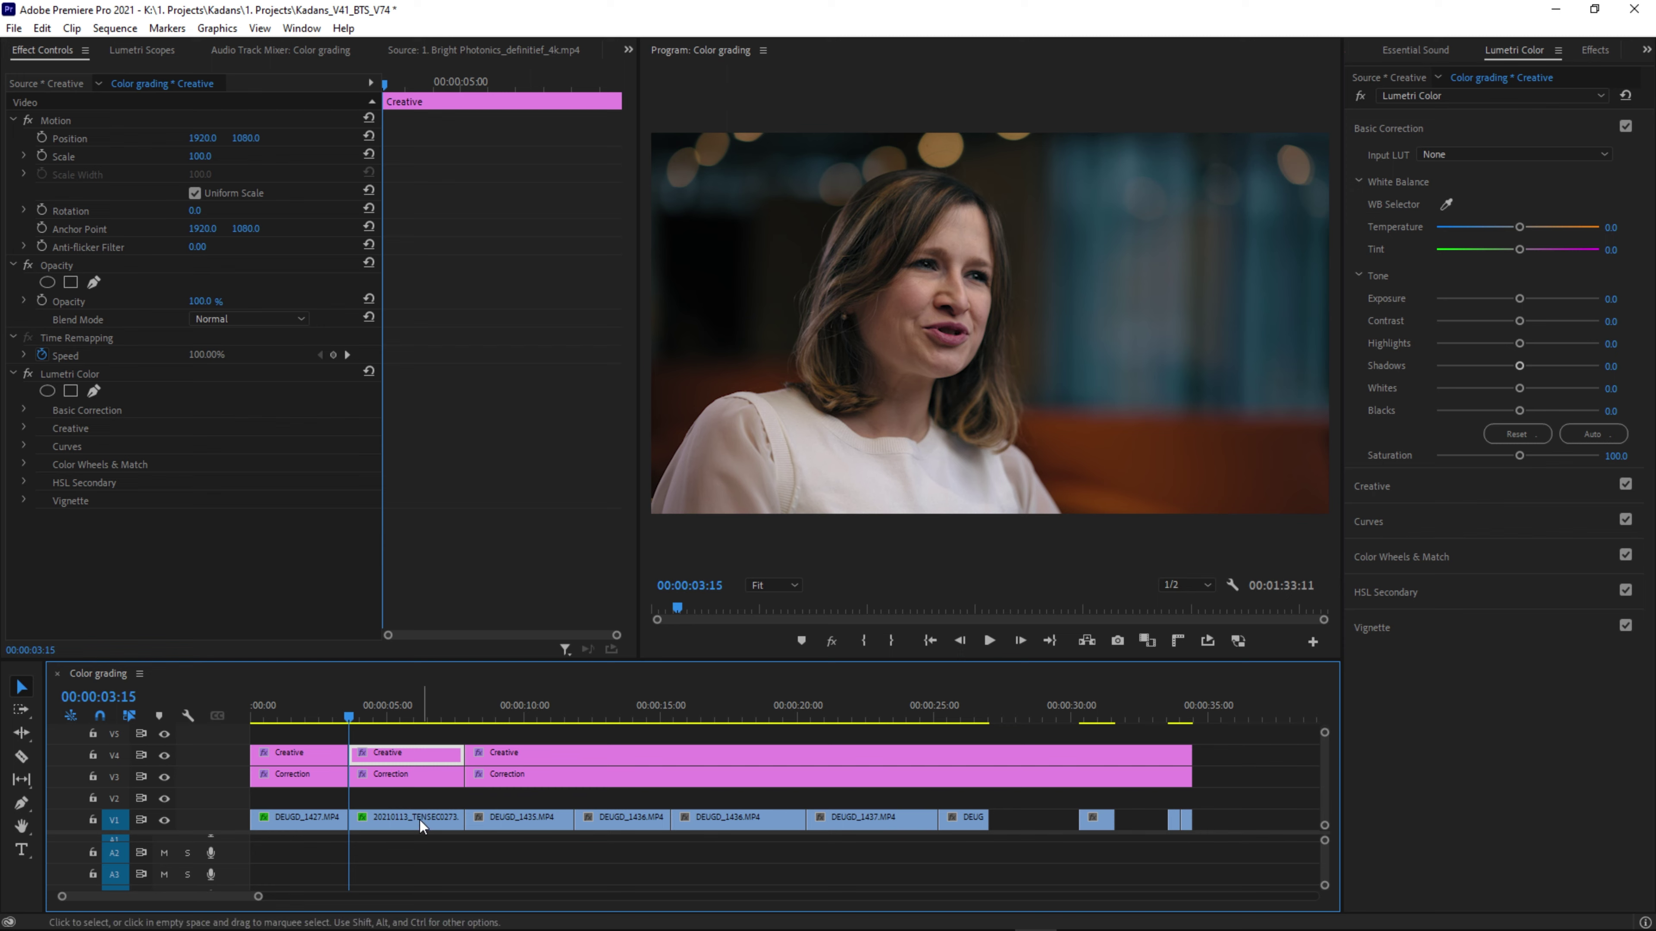
# On the Correction layer, try the b_Utopia, b_IceBlue and b_Eastman input LUTs.
pyautogui.click(389, 785)
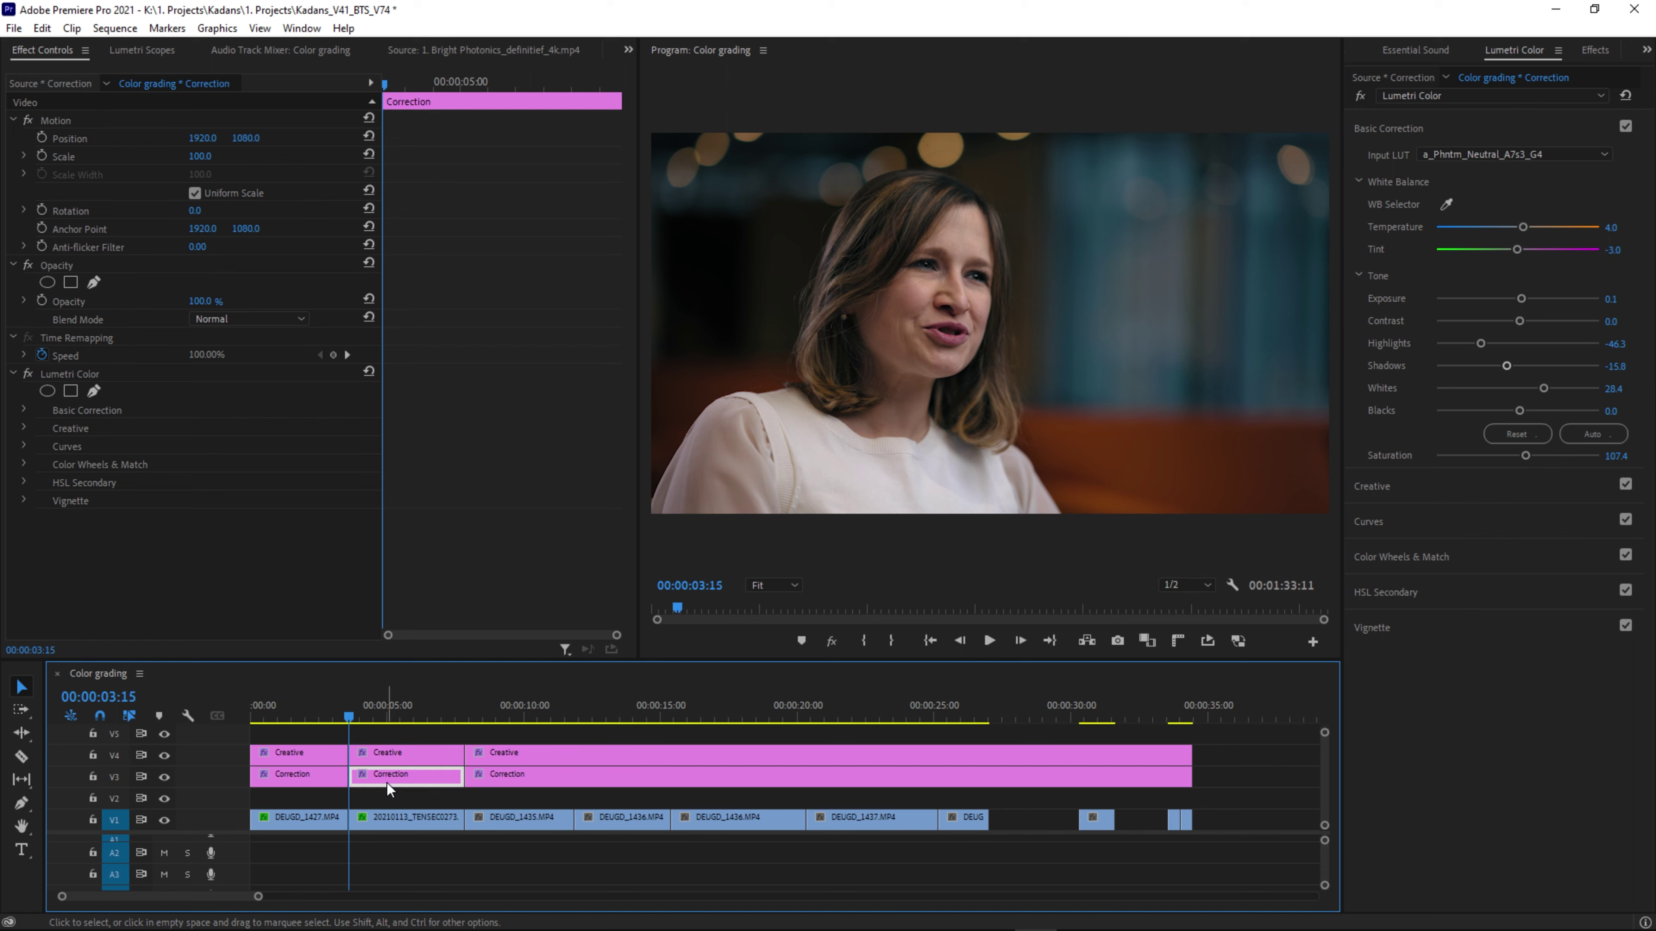
pyautogui.click(390, 760)
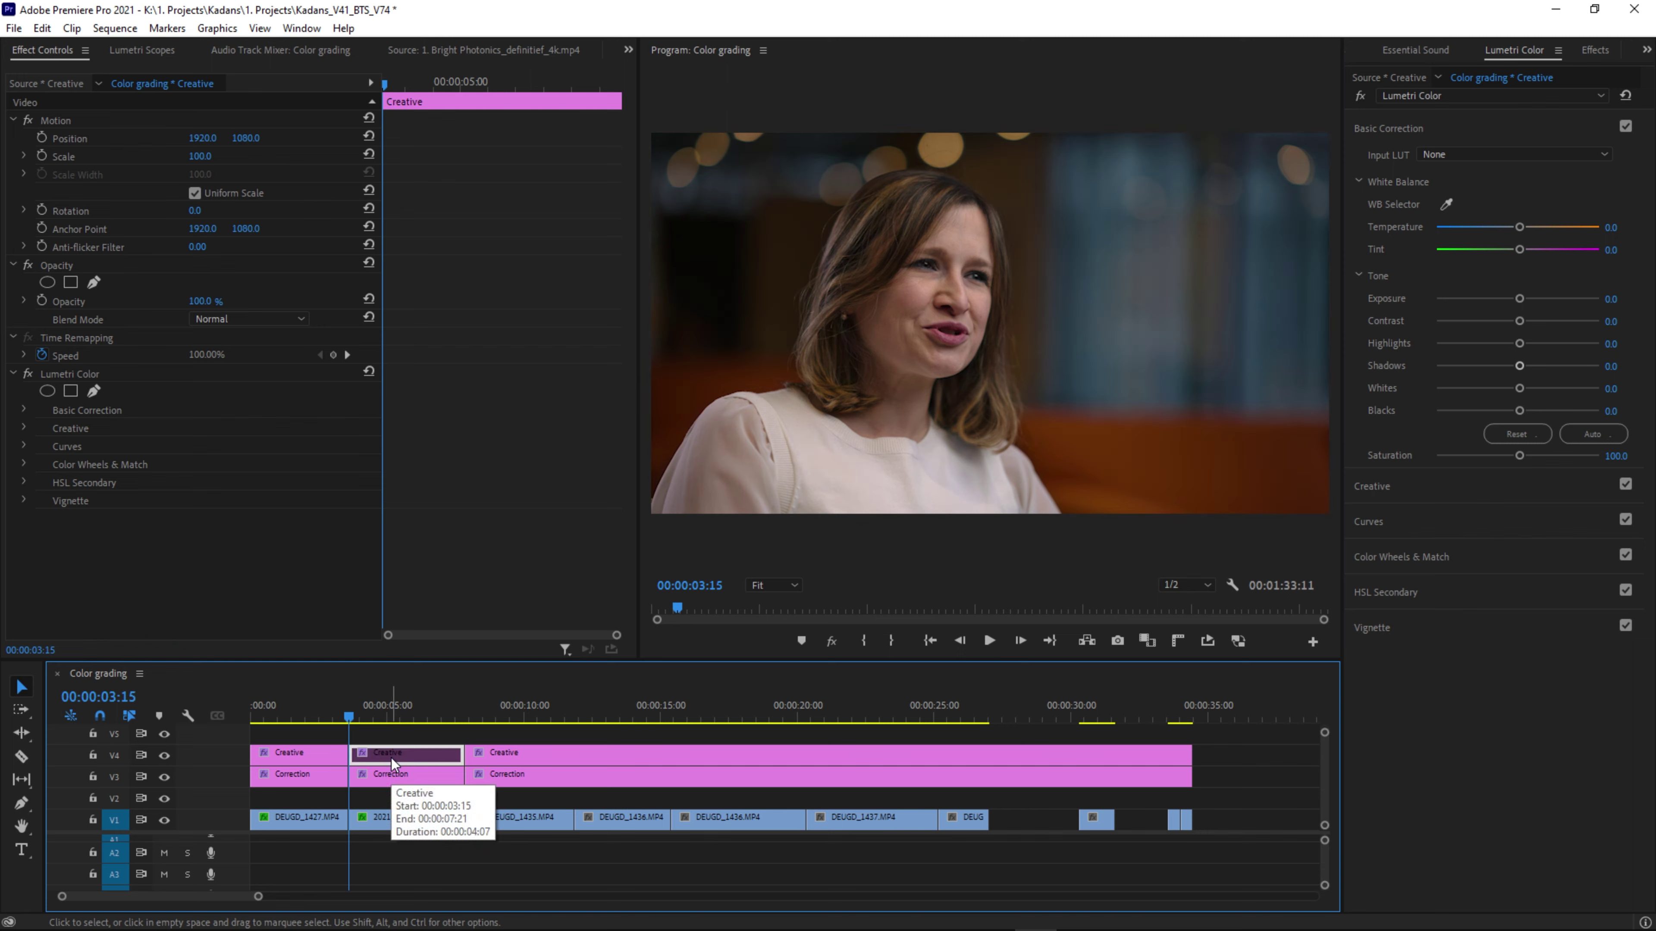
pyautogui.click(401, 779)
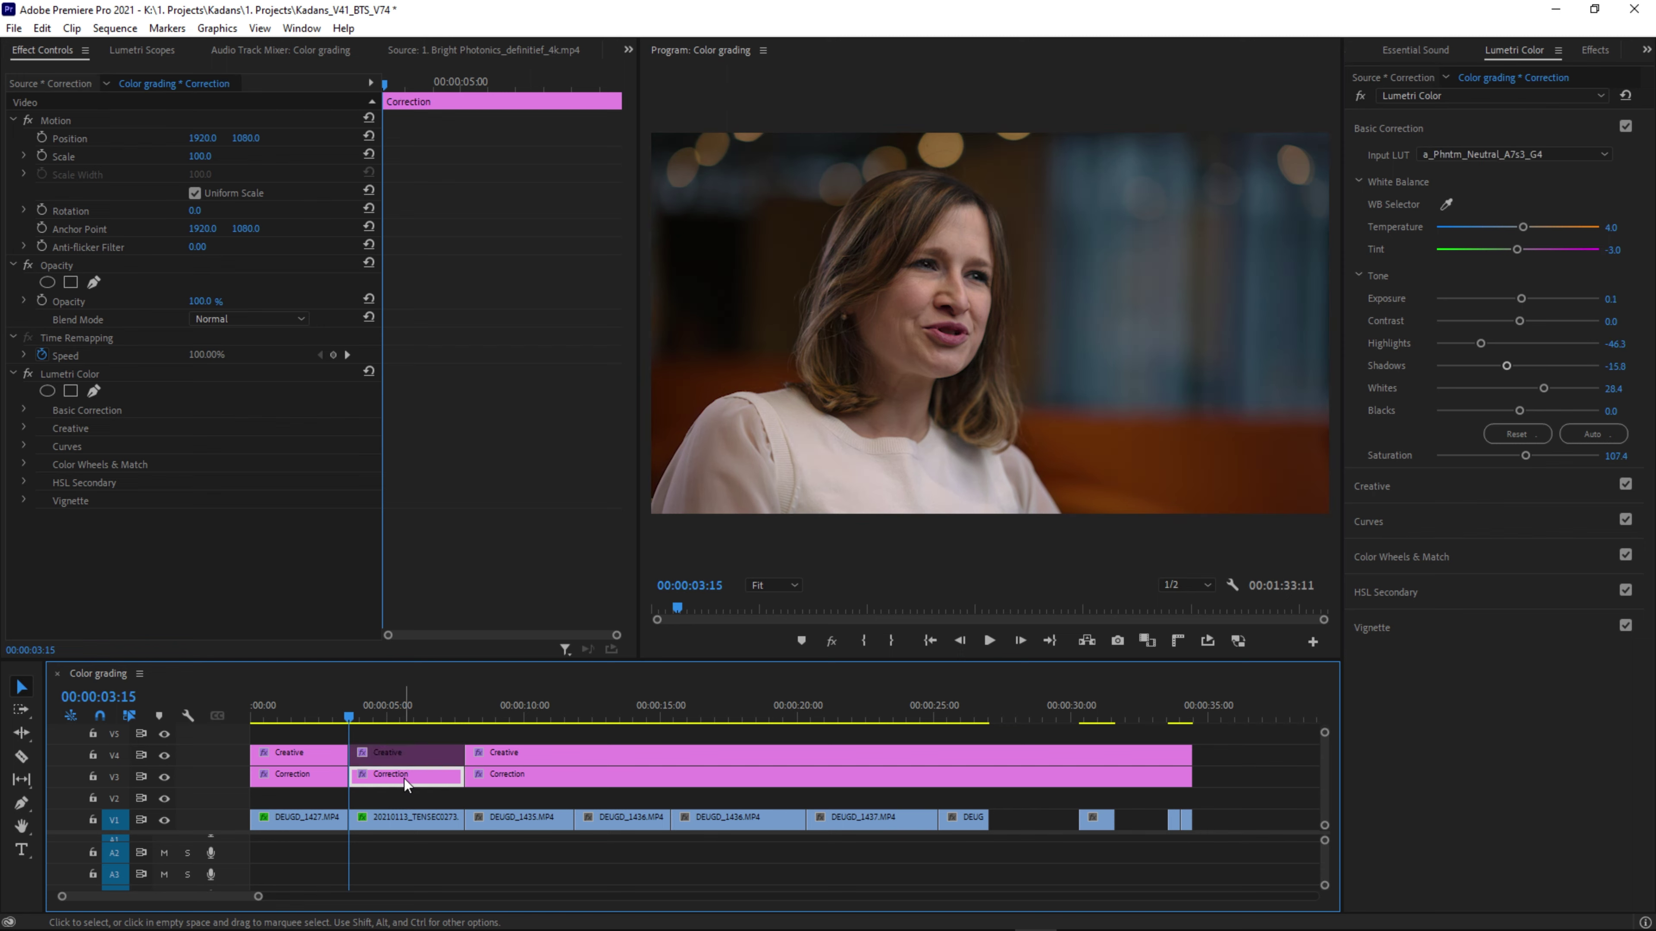
pyautogui.click(1509, 152)
pyautogui.click(1487, 516)
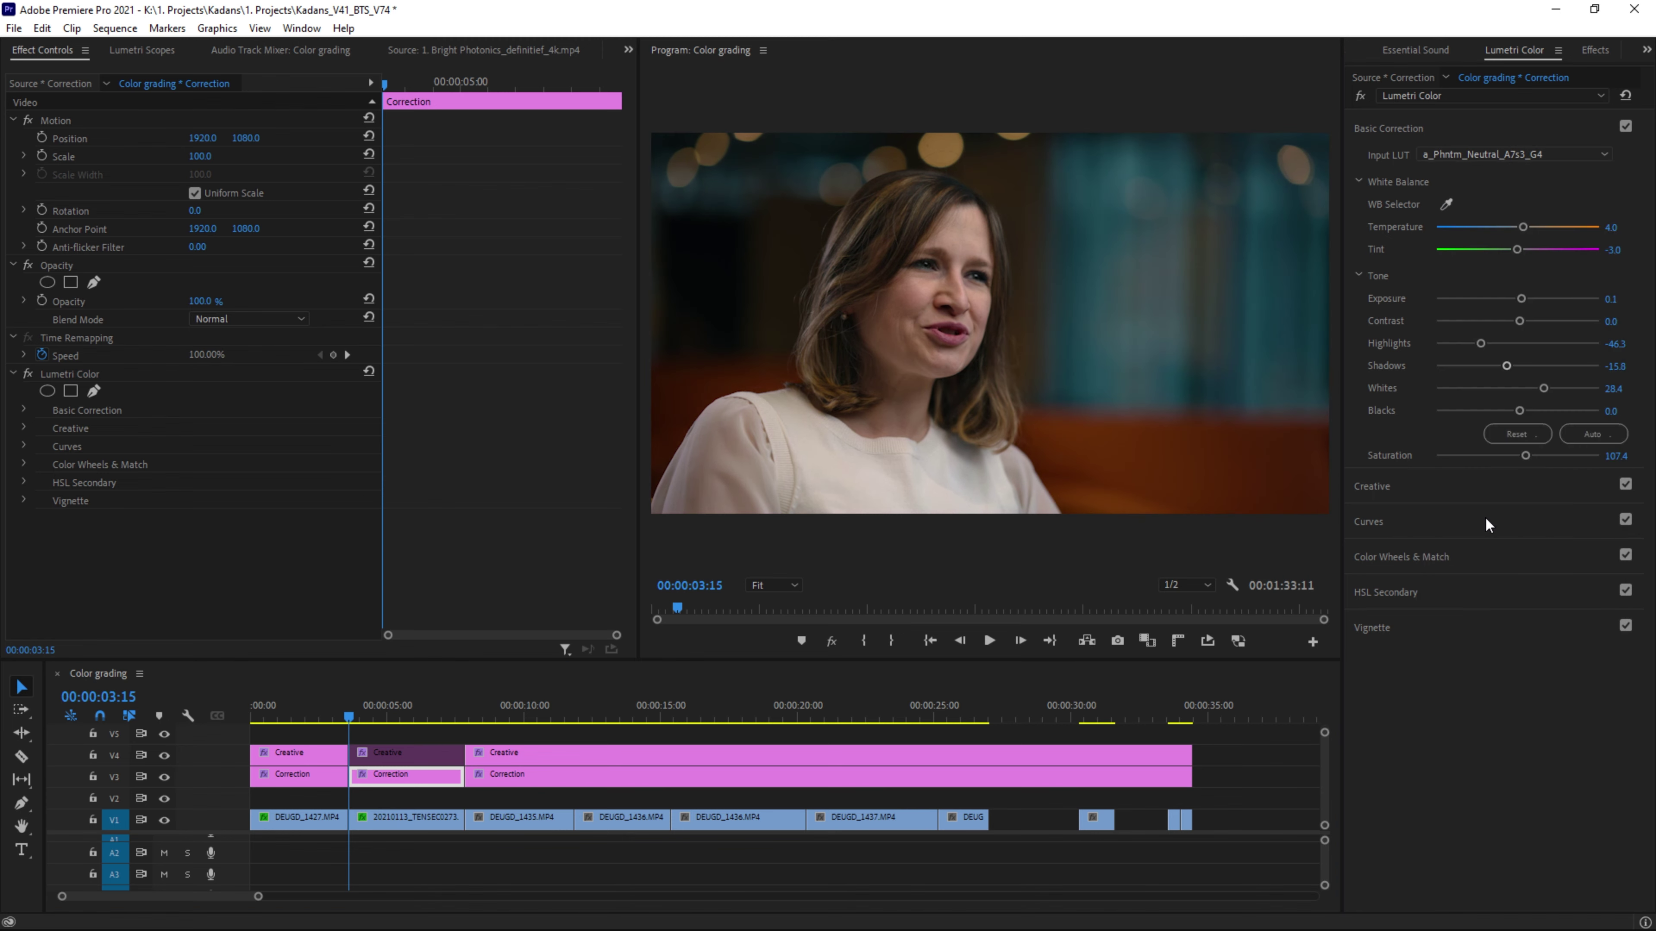
pyautogui.click(1471, 157)
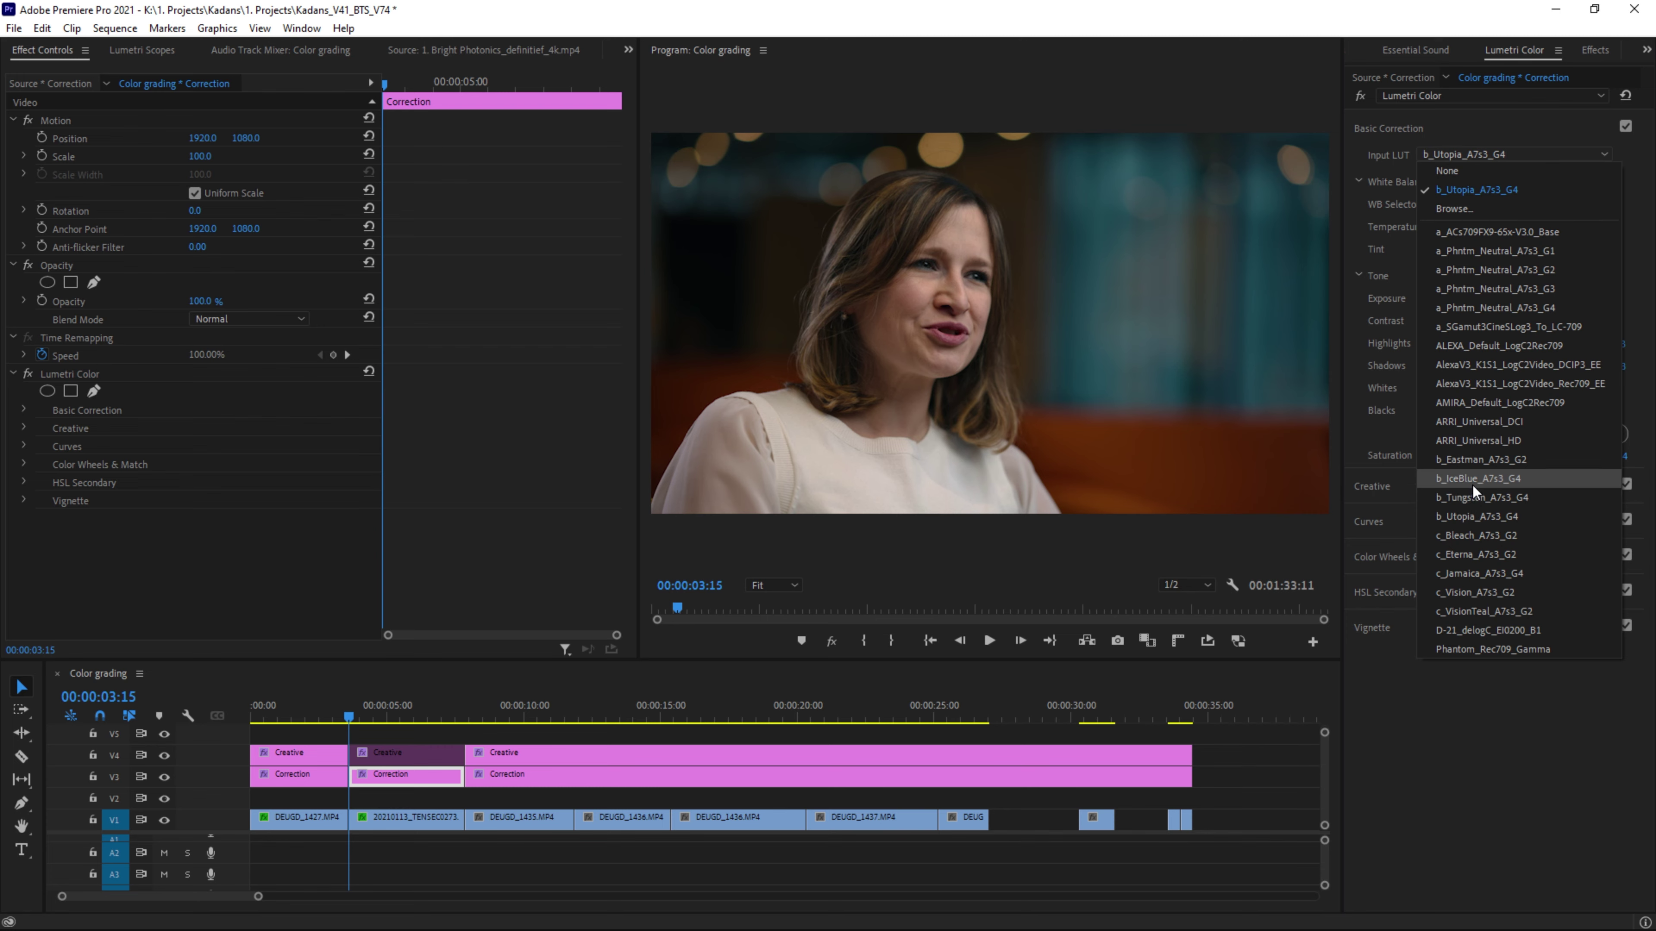
pyautogui.click(1472, 483)
pyautogui.click(1448, 156)
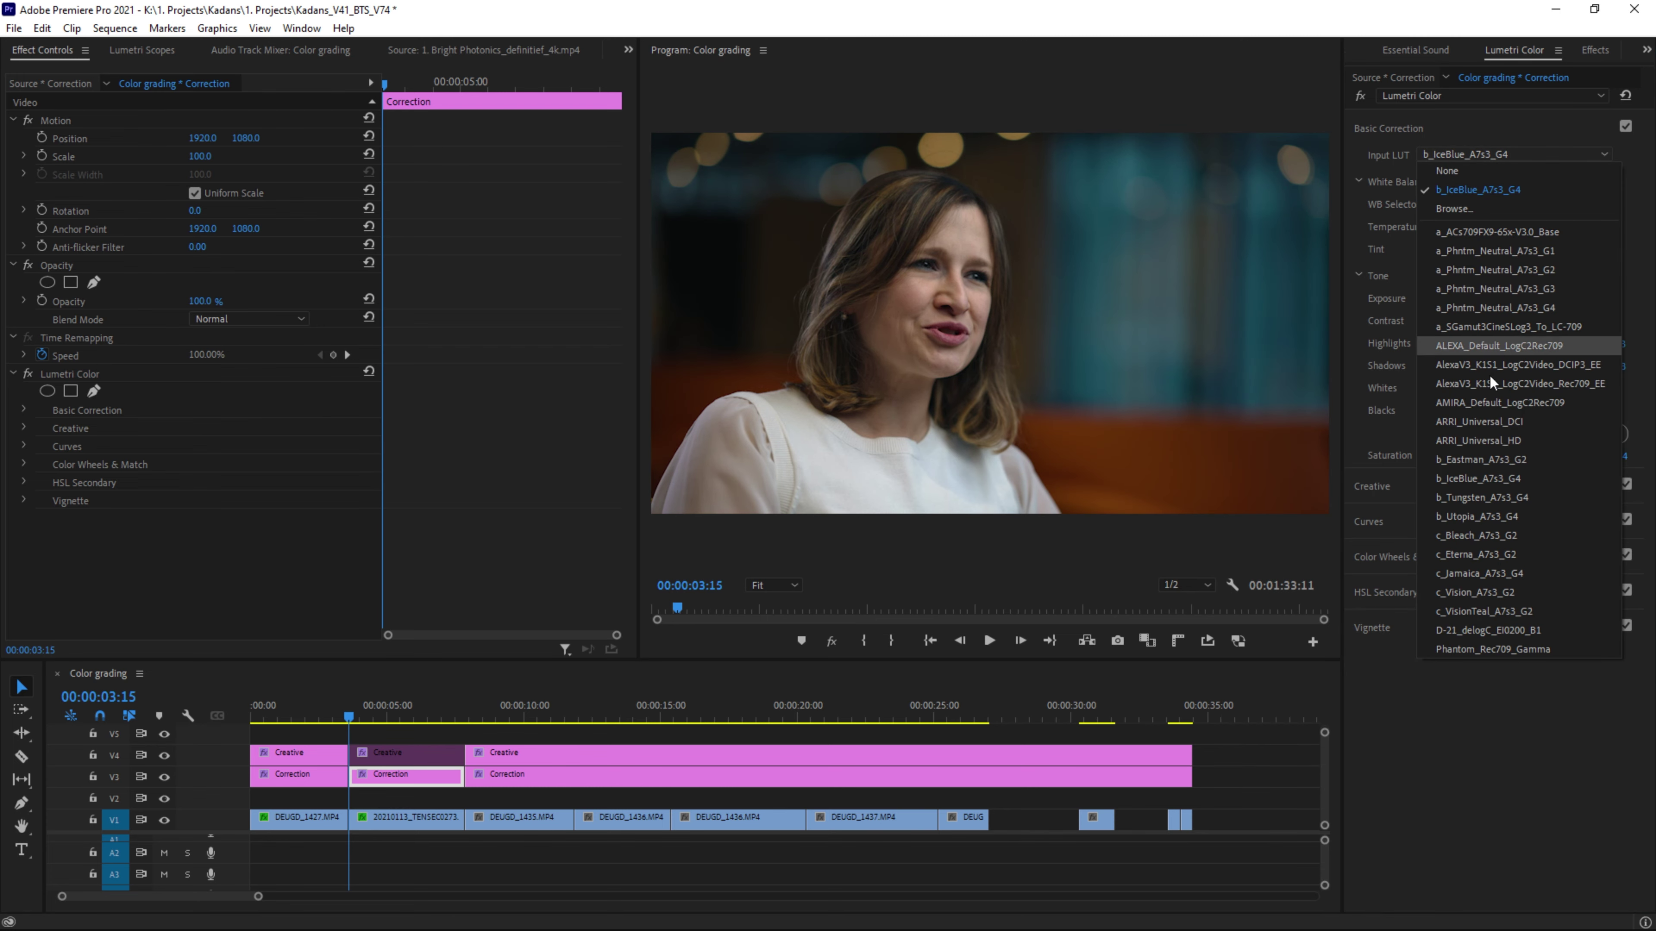
pyautogui.click(1486, 463)
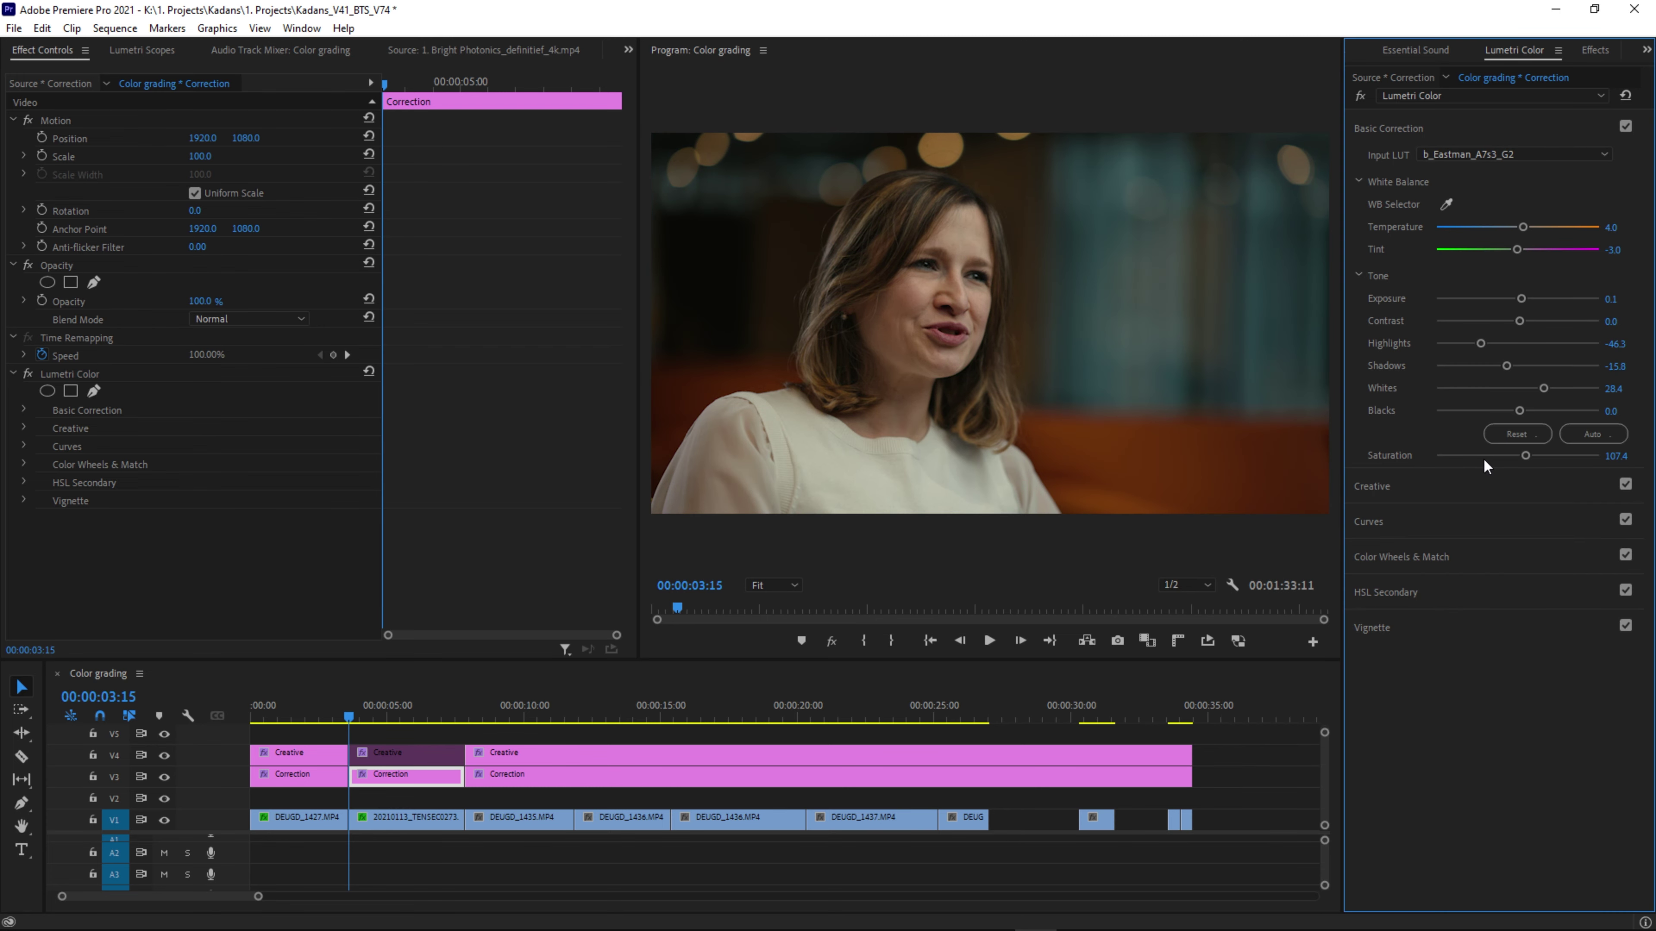
# Try c_Eterna and b_Tungsten, then settle on the c_VisionTeal_A7s3_G2 input LUT.
pyautogui.click(1456, 156)
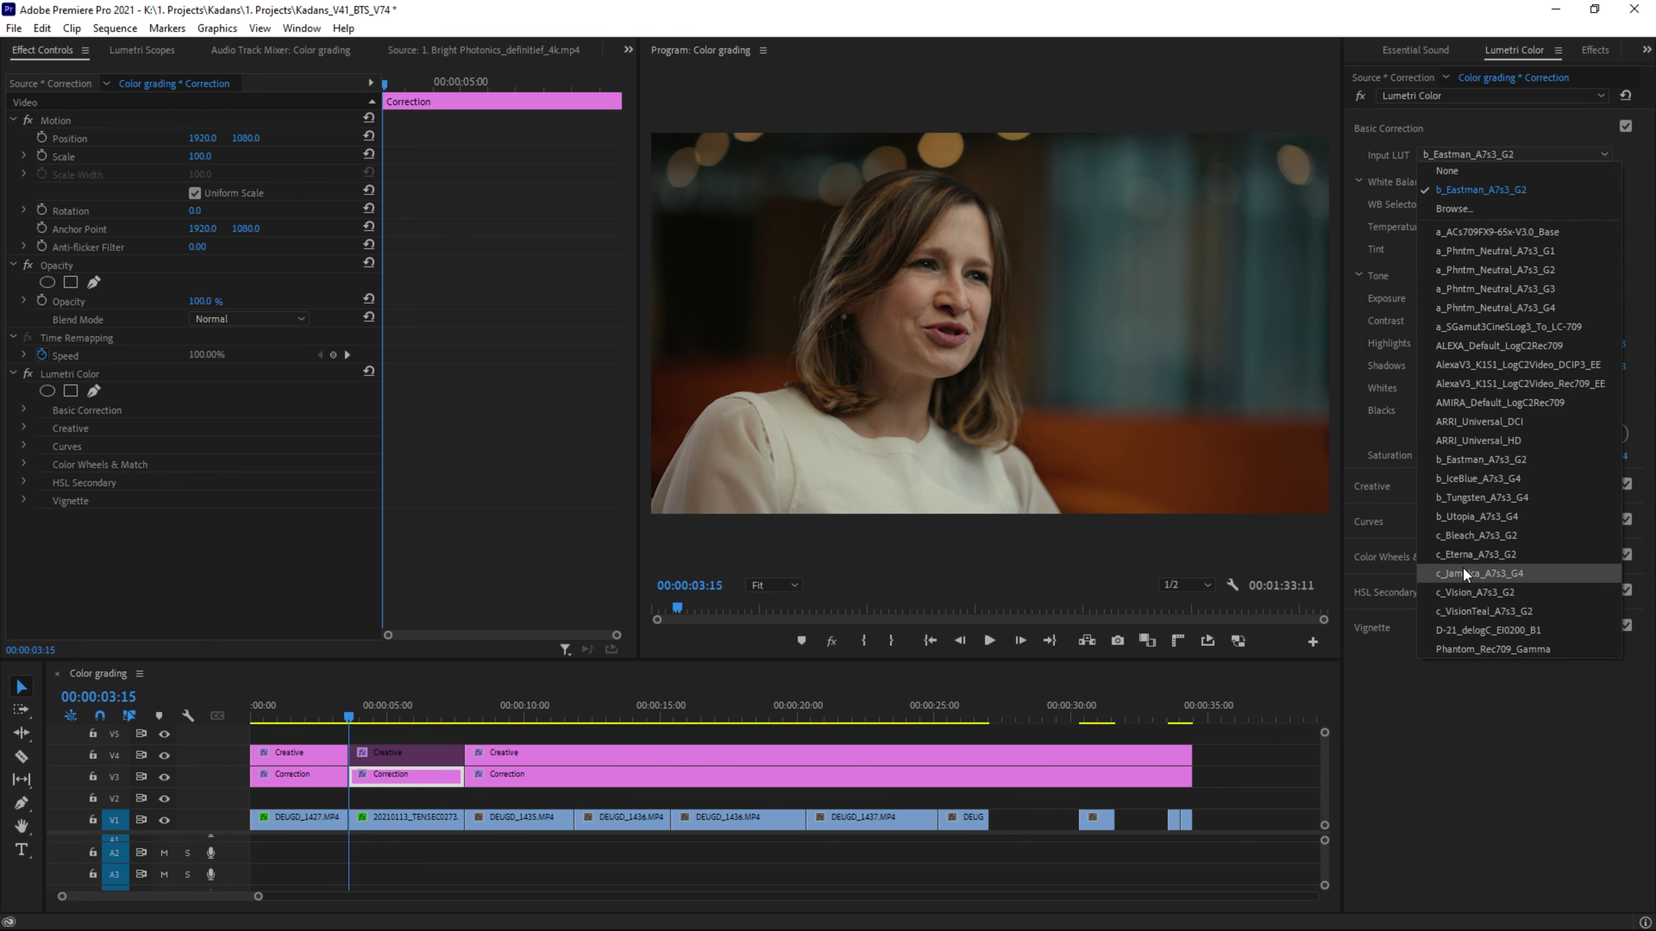
pyautogui.click(1475, 555)
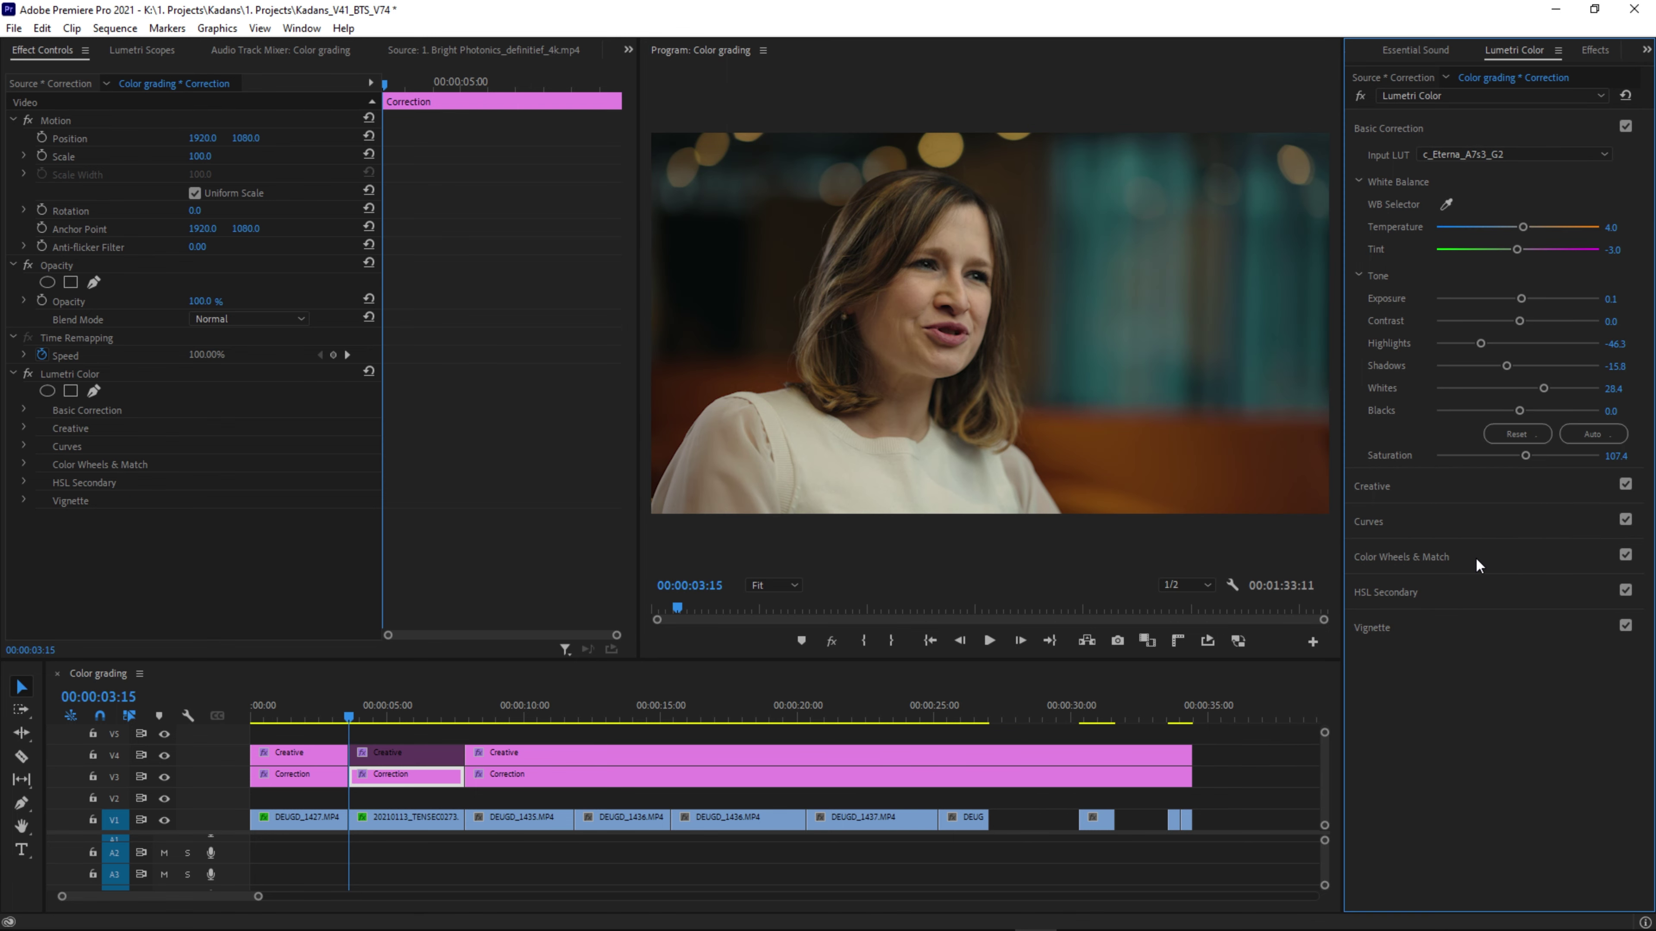
pyautogui.click(1460, 158)
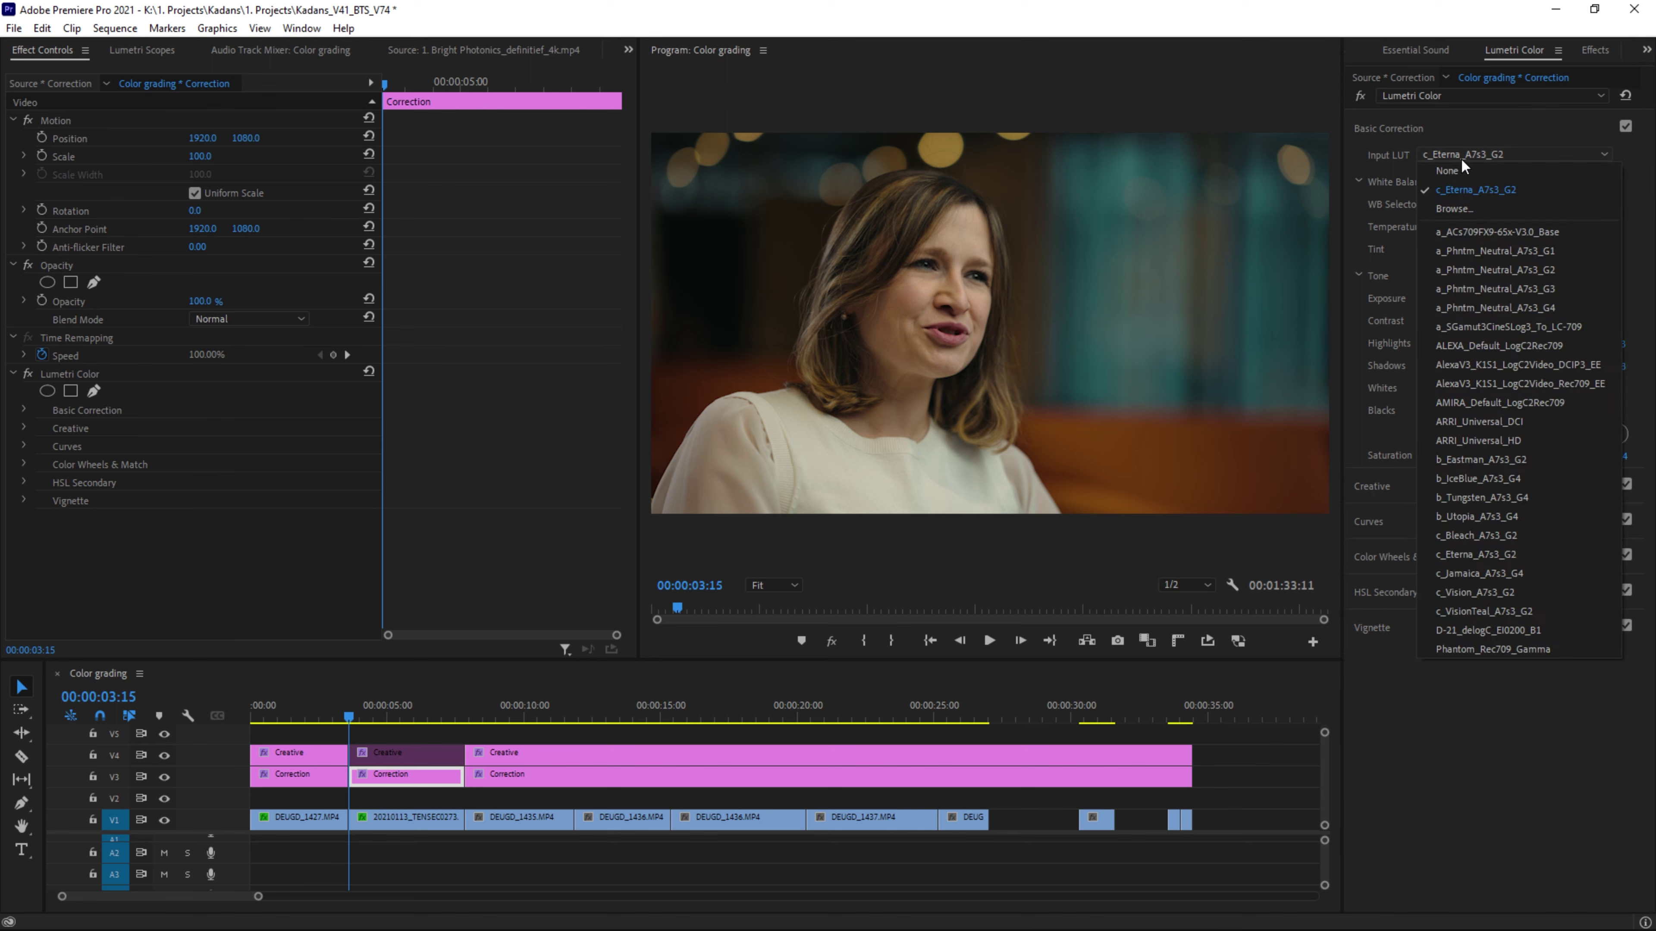
pyautogui.click(1478, 495)
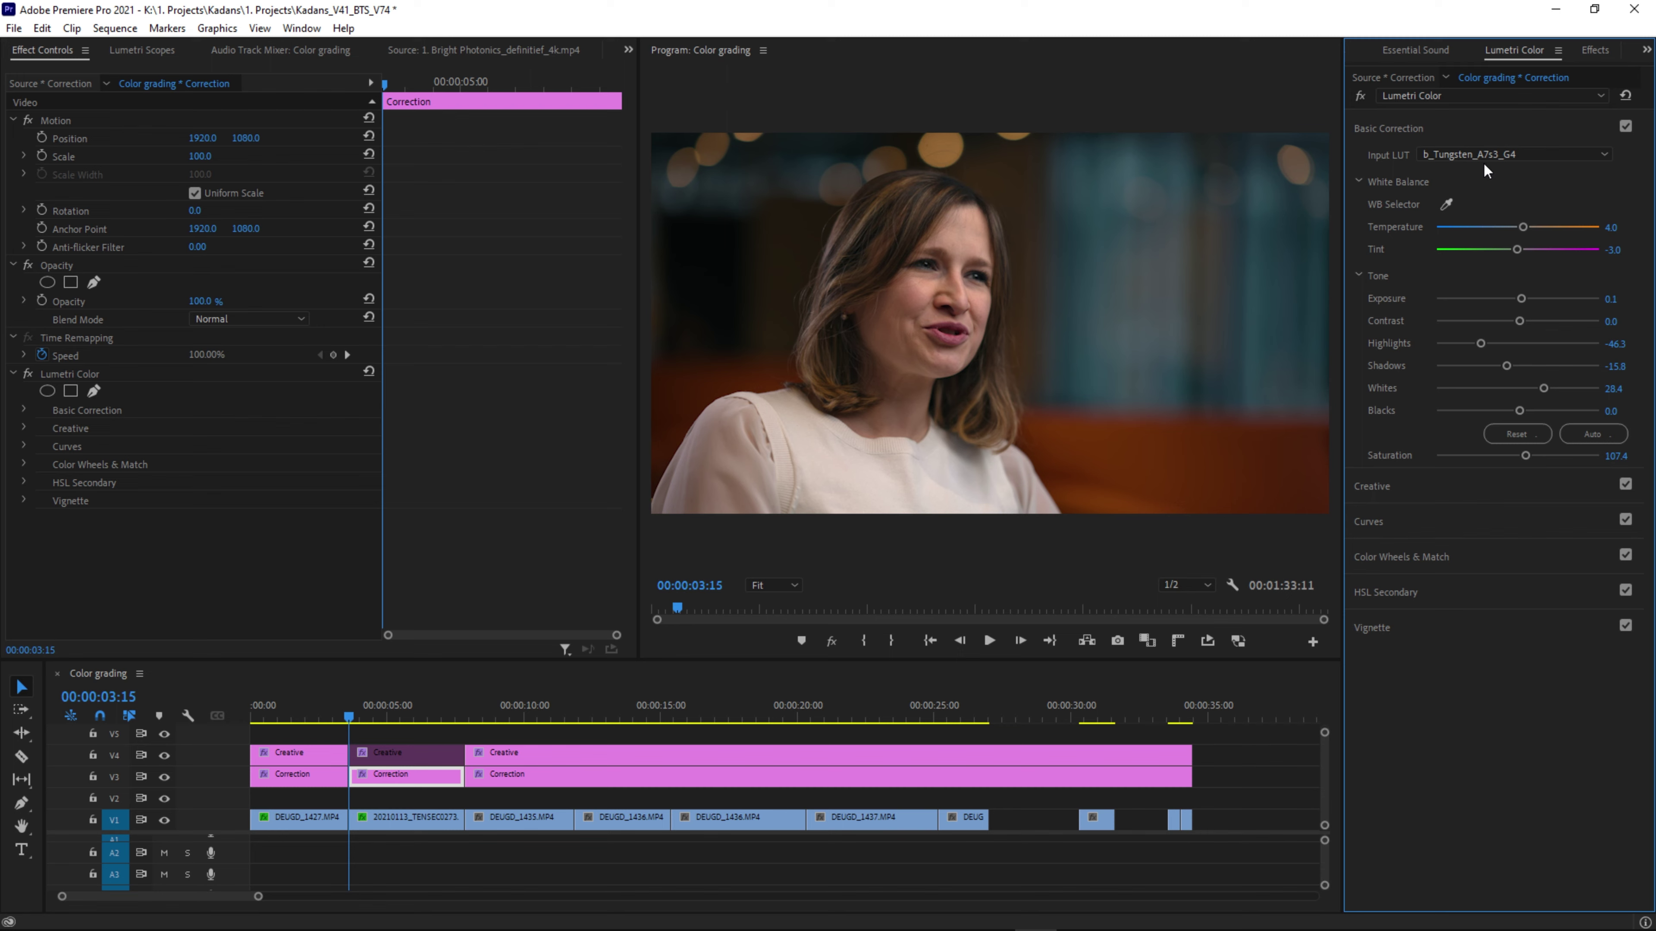
pyautogui.click(1468, 158)
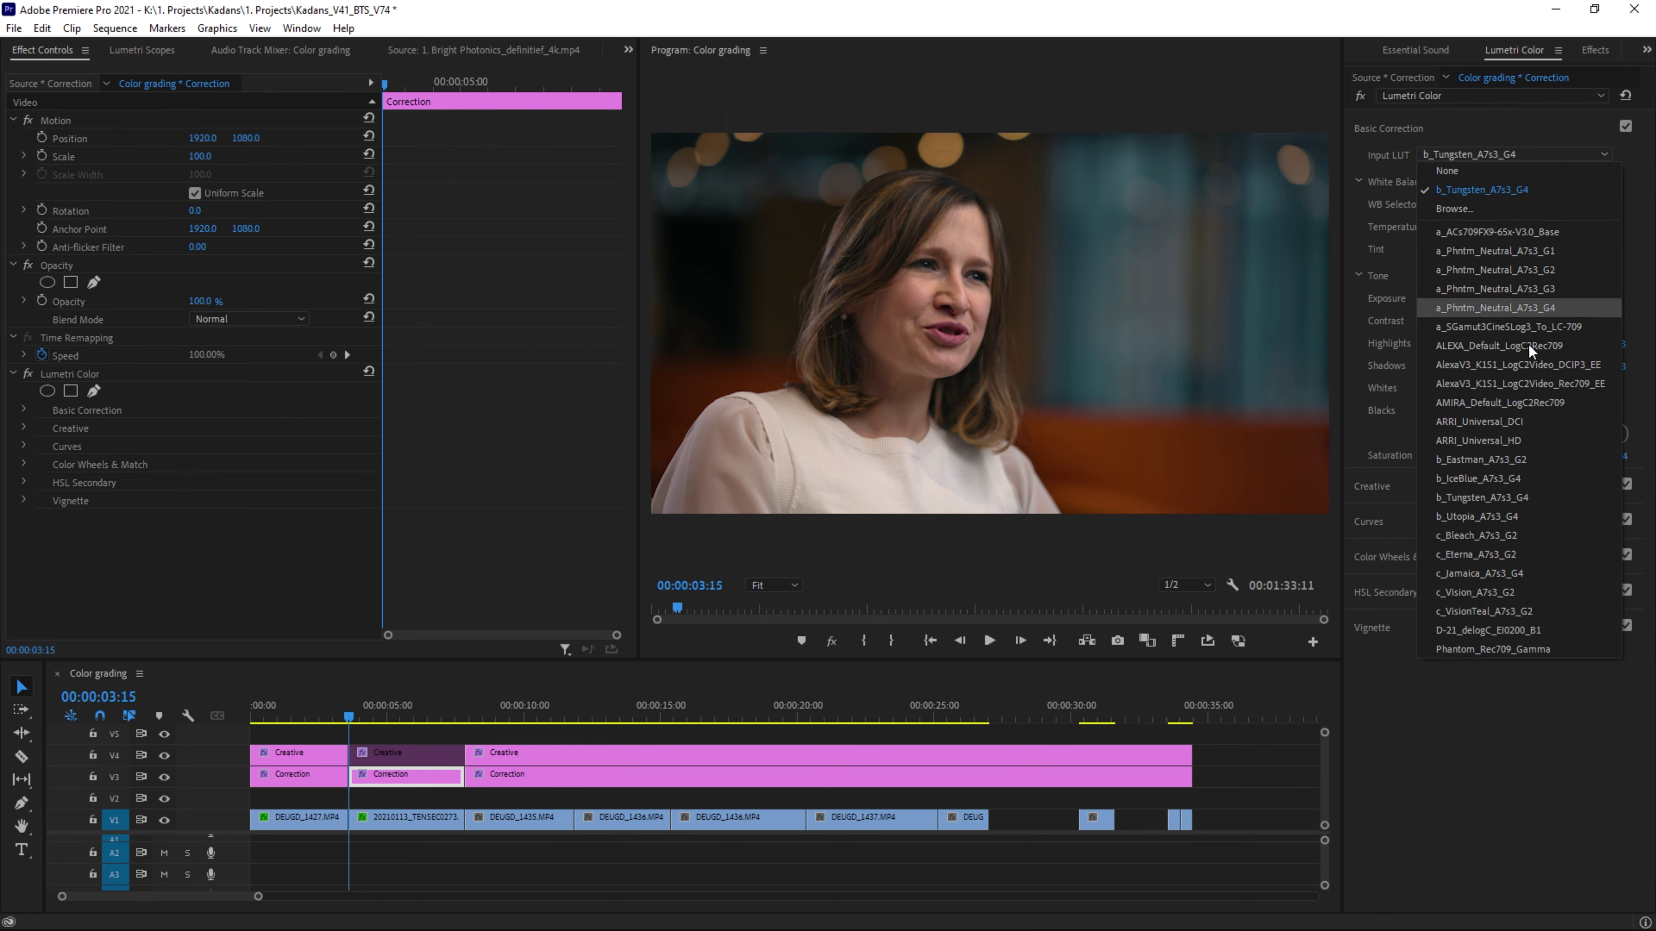
pyautogui.click(1495, 609)
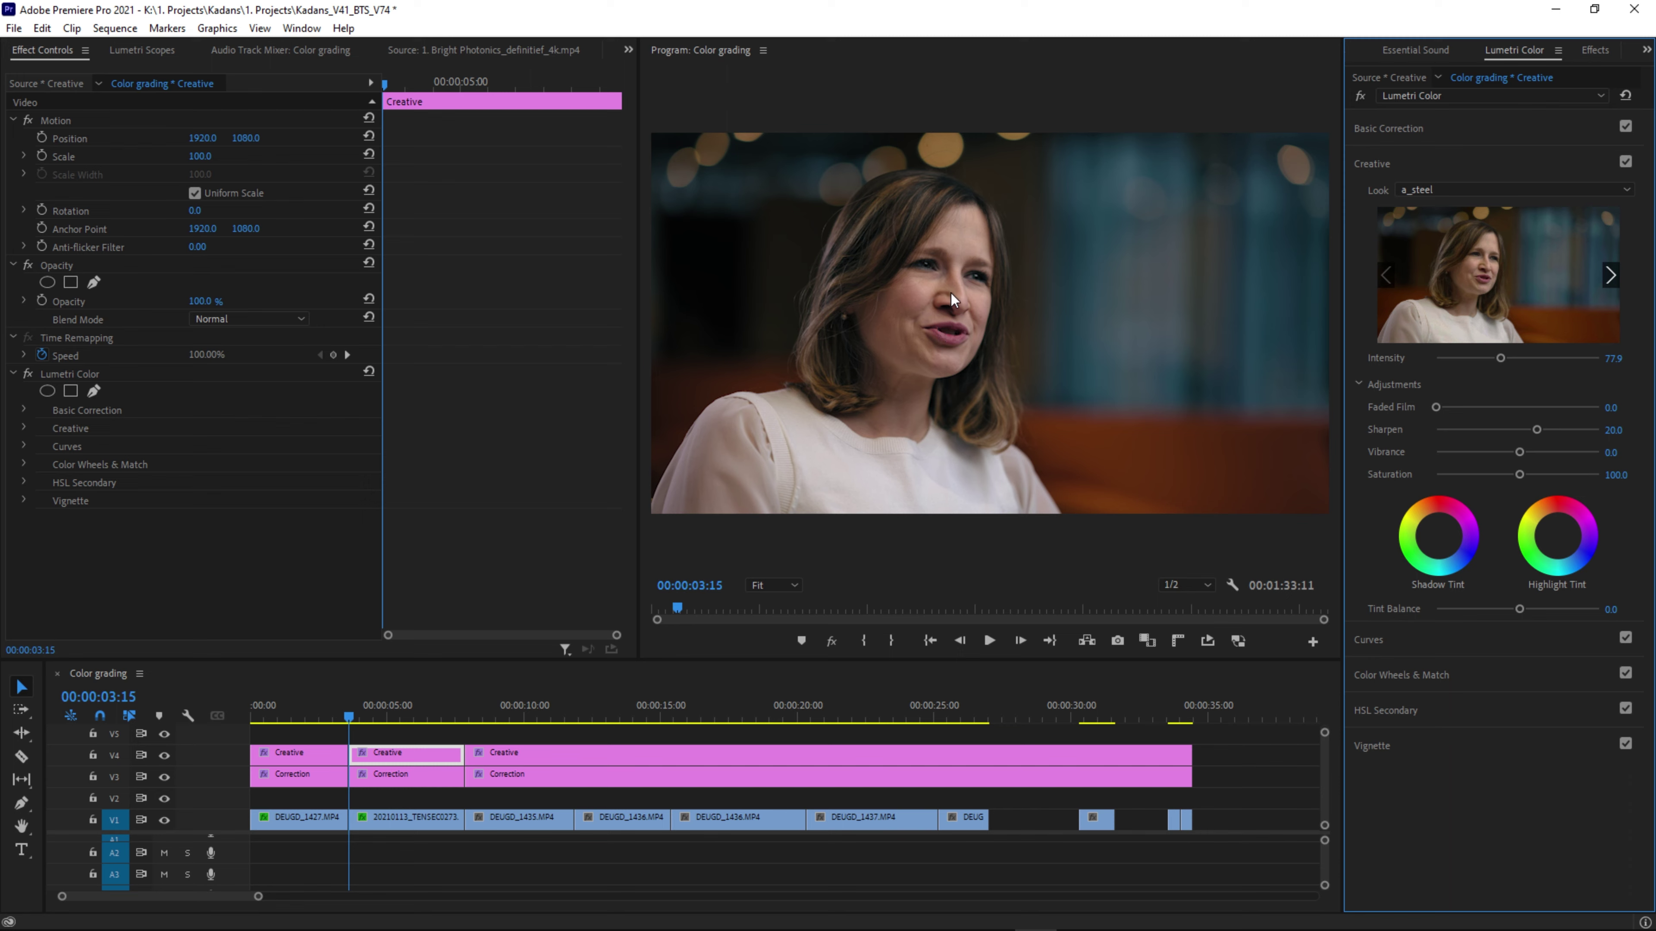
# Expand Color Wheels & Match, HSL Secondary and Curves, then deselect all timeline clips.
pyautogui.click(1504, 673)
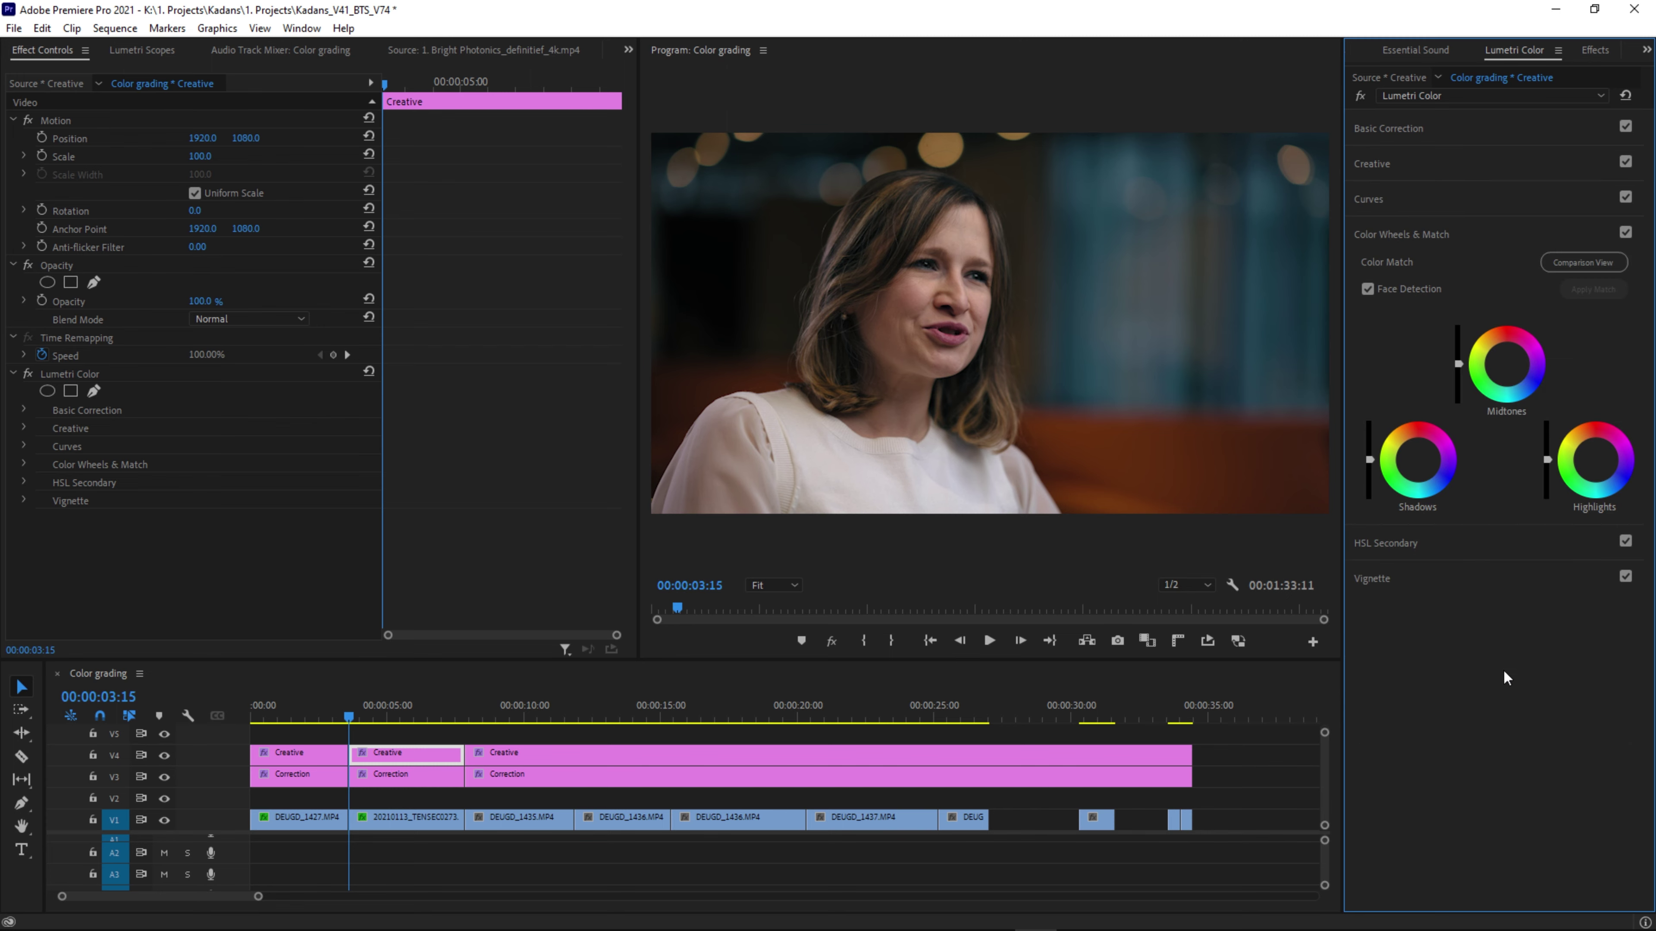
pyautogui.click(1423, 551)
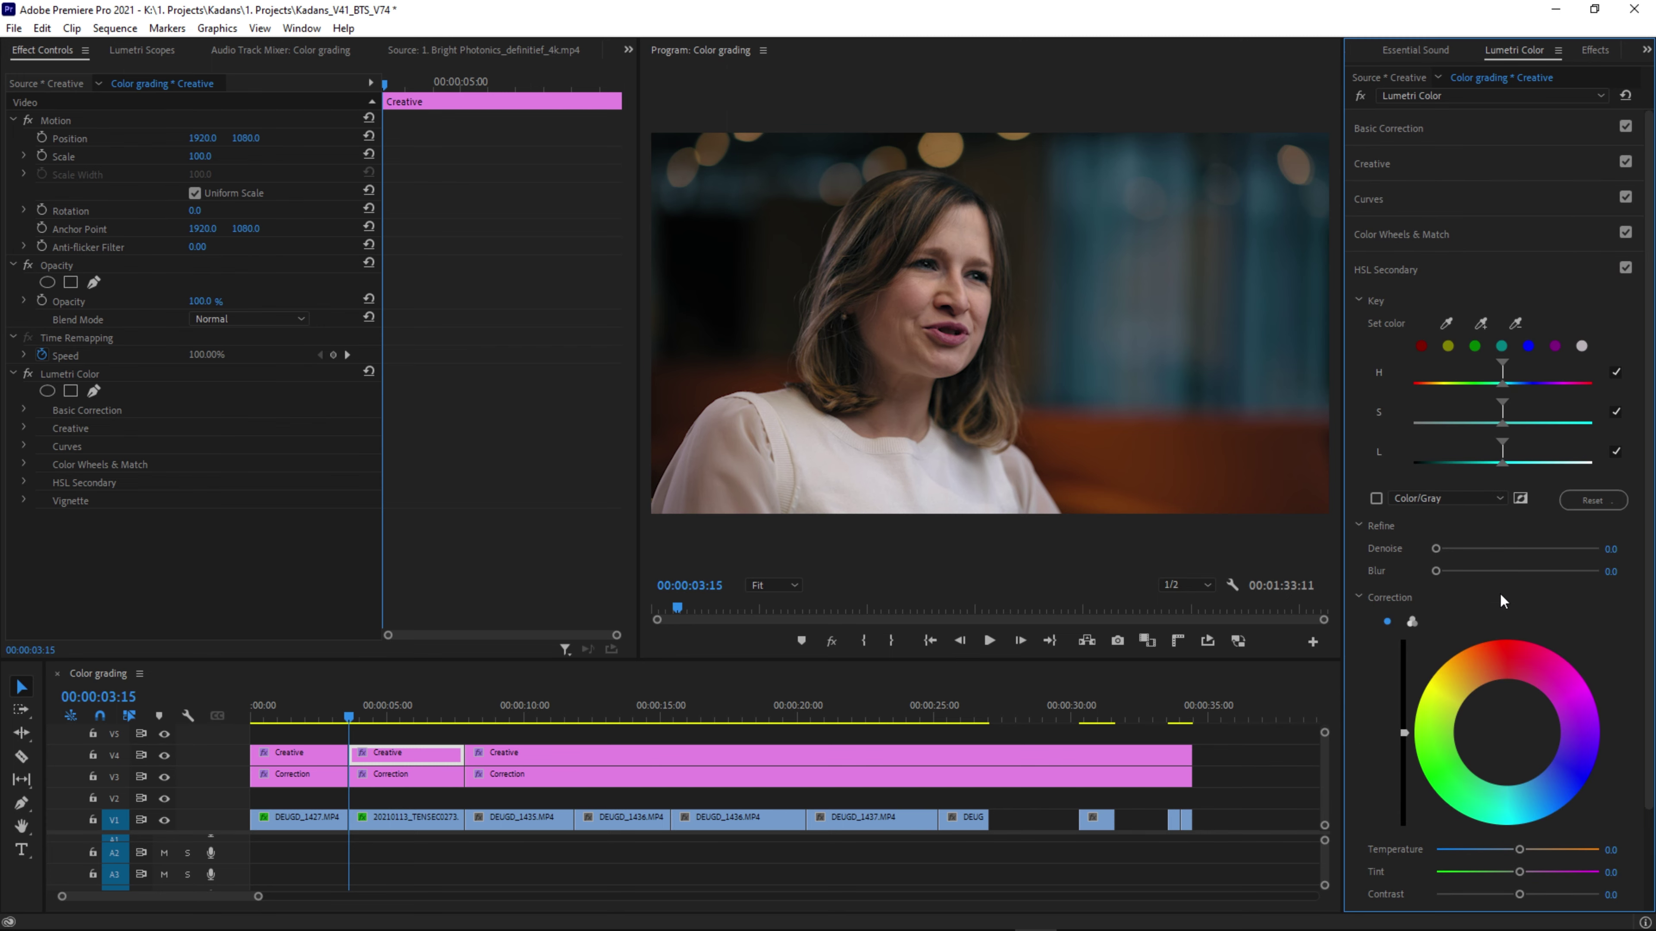
pyautogui.click(1424, 189)
pyautogui.scroll(-3, 1427, 483)
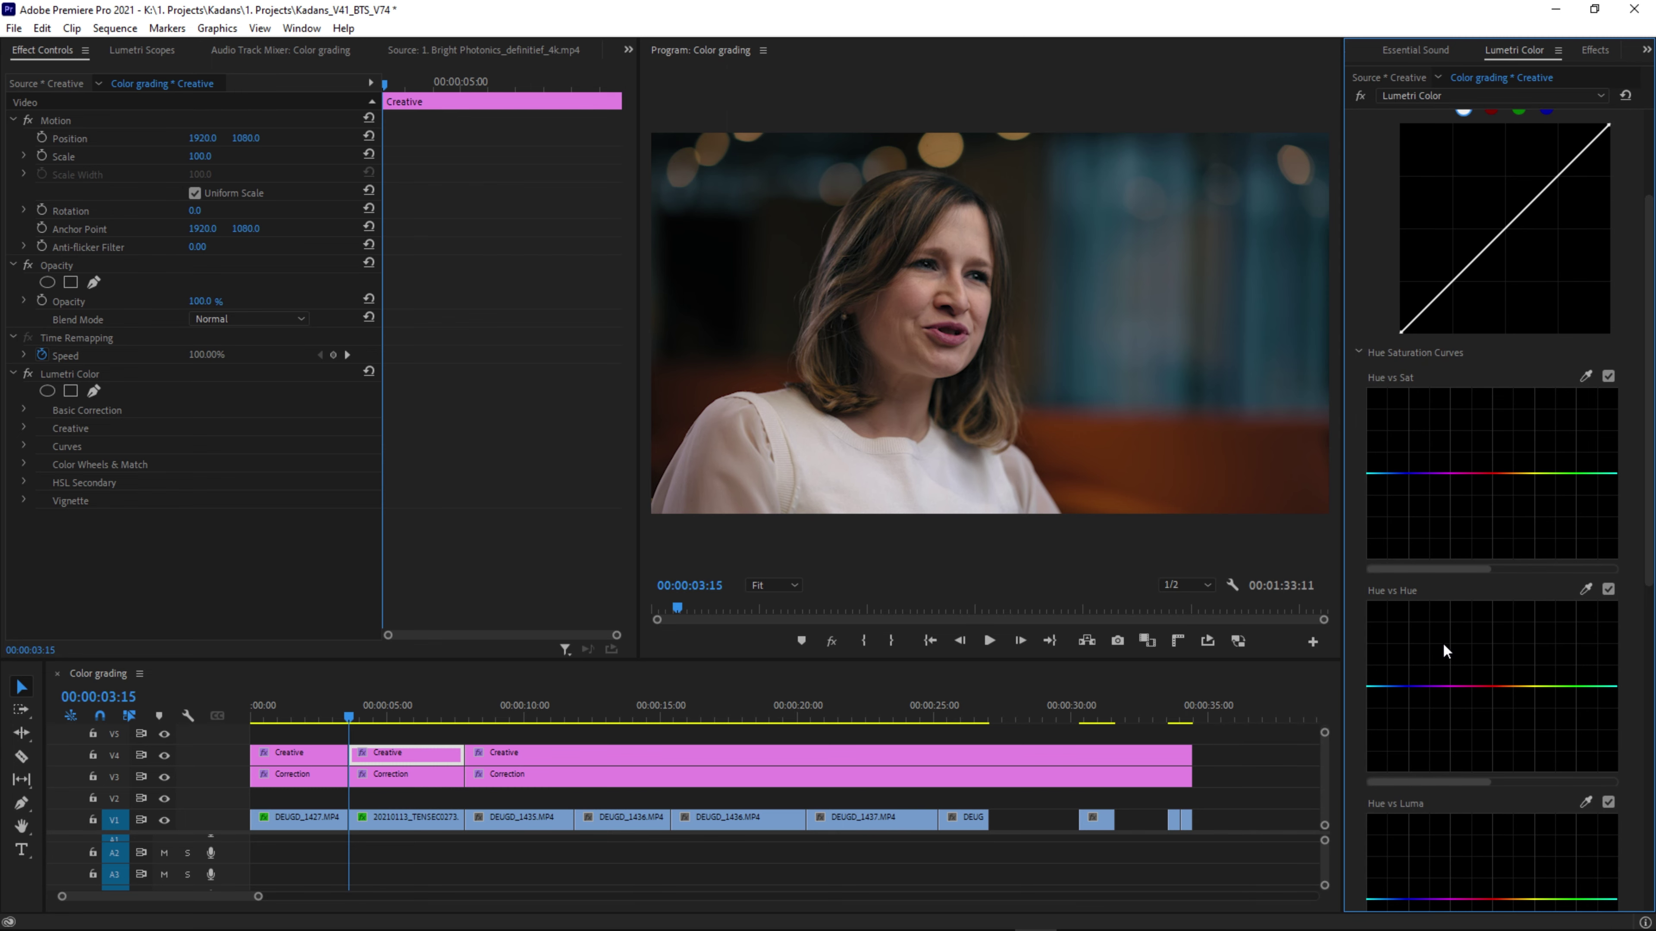
pyautogui.click(405, 799)
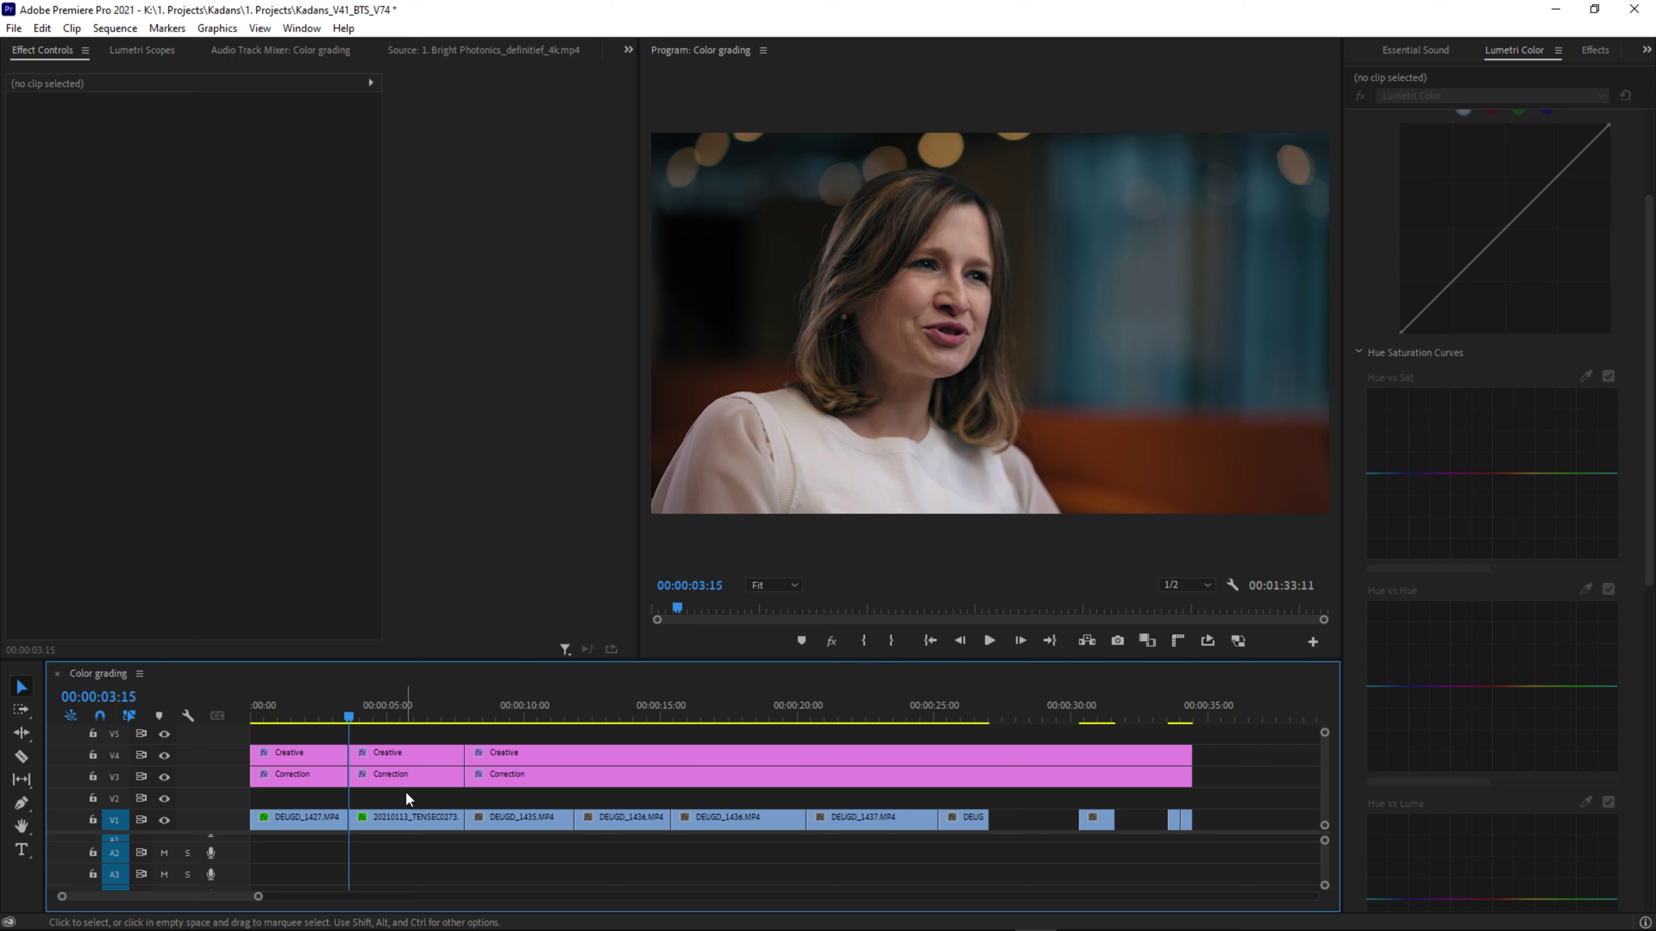
# Inspect the grades on 20210113_TENSEC0273 and its Correction and Creative layers.
pyautogui.click(401, 828)
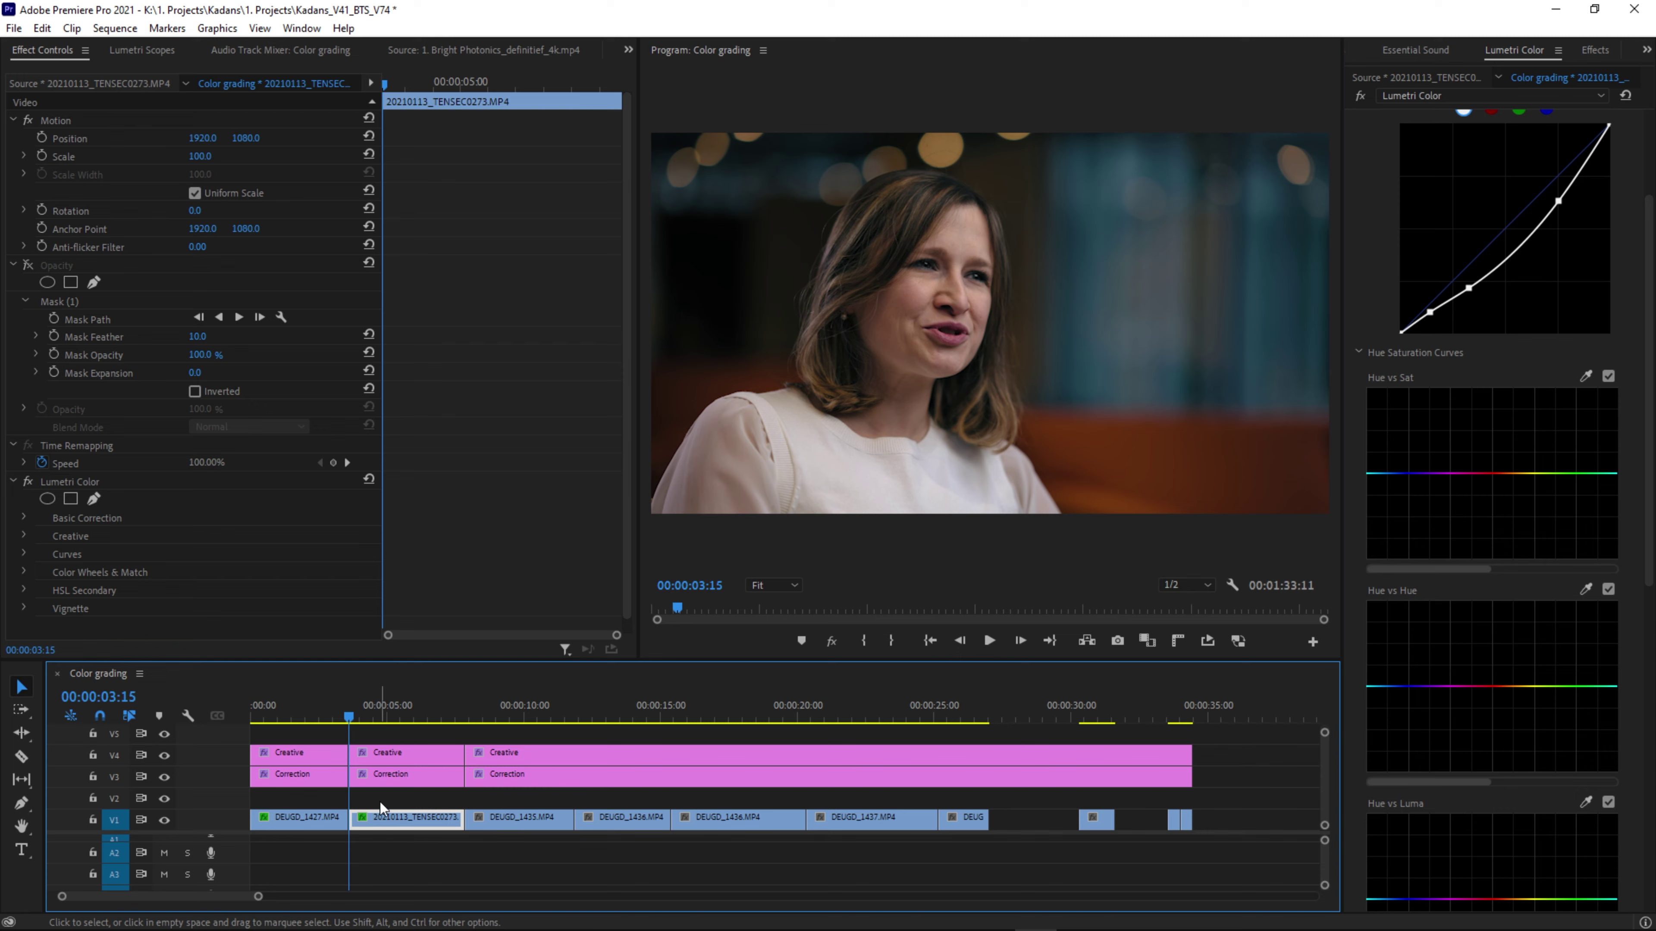
pyautogui.click(398, 777)
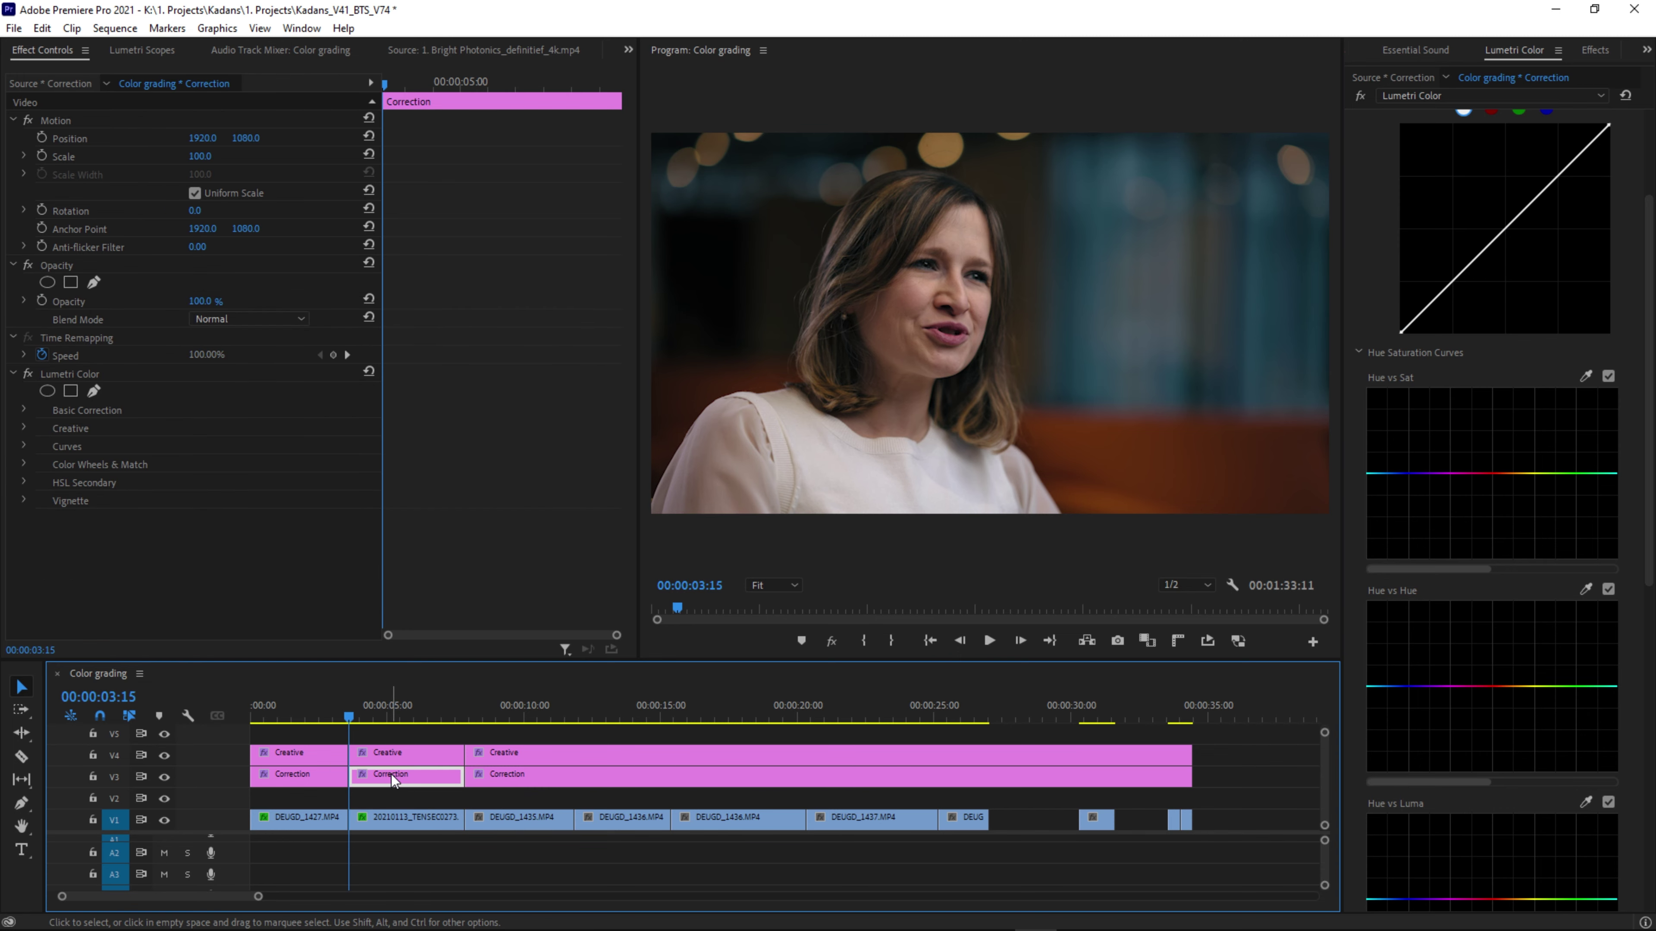
pyautogui.click(403, 761)
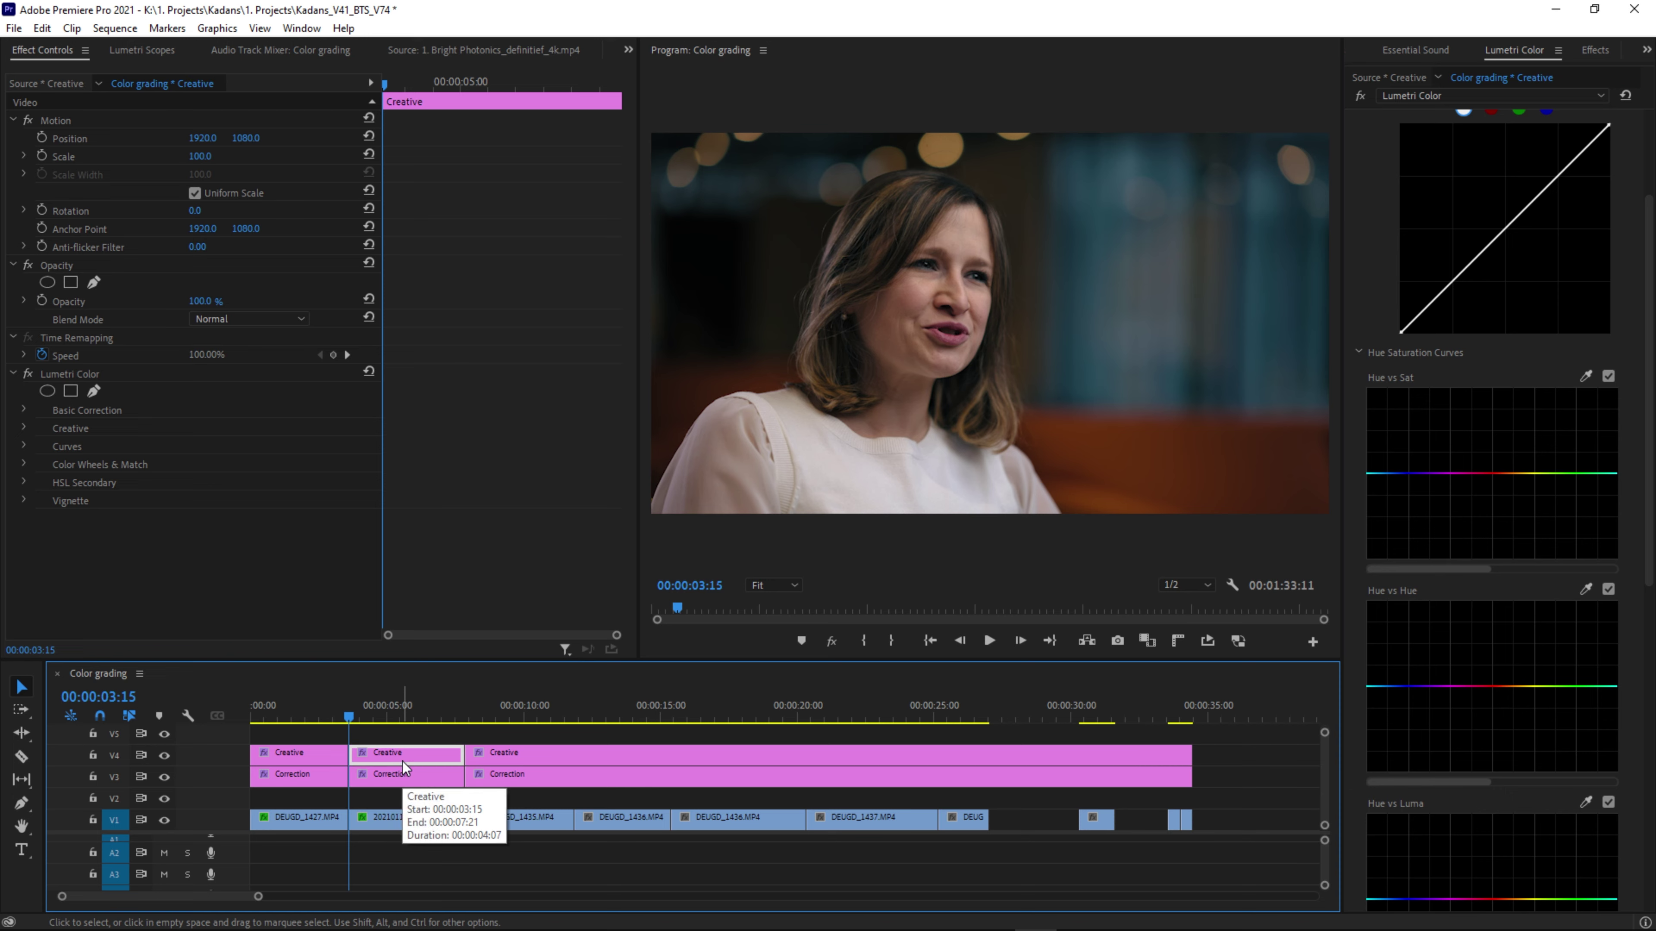
# Go to the DEUGD_1435 office shot and select the Lumetri Color on its Correction layer.
pyautogui.press('Home')
pyautogui.press('Home')
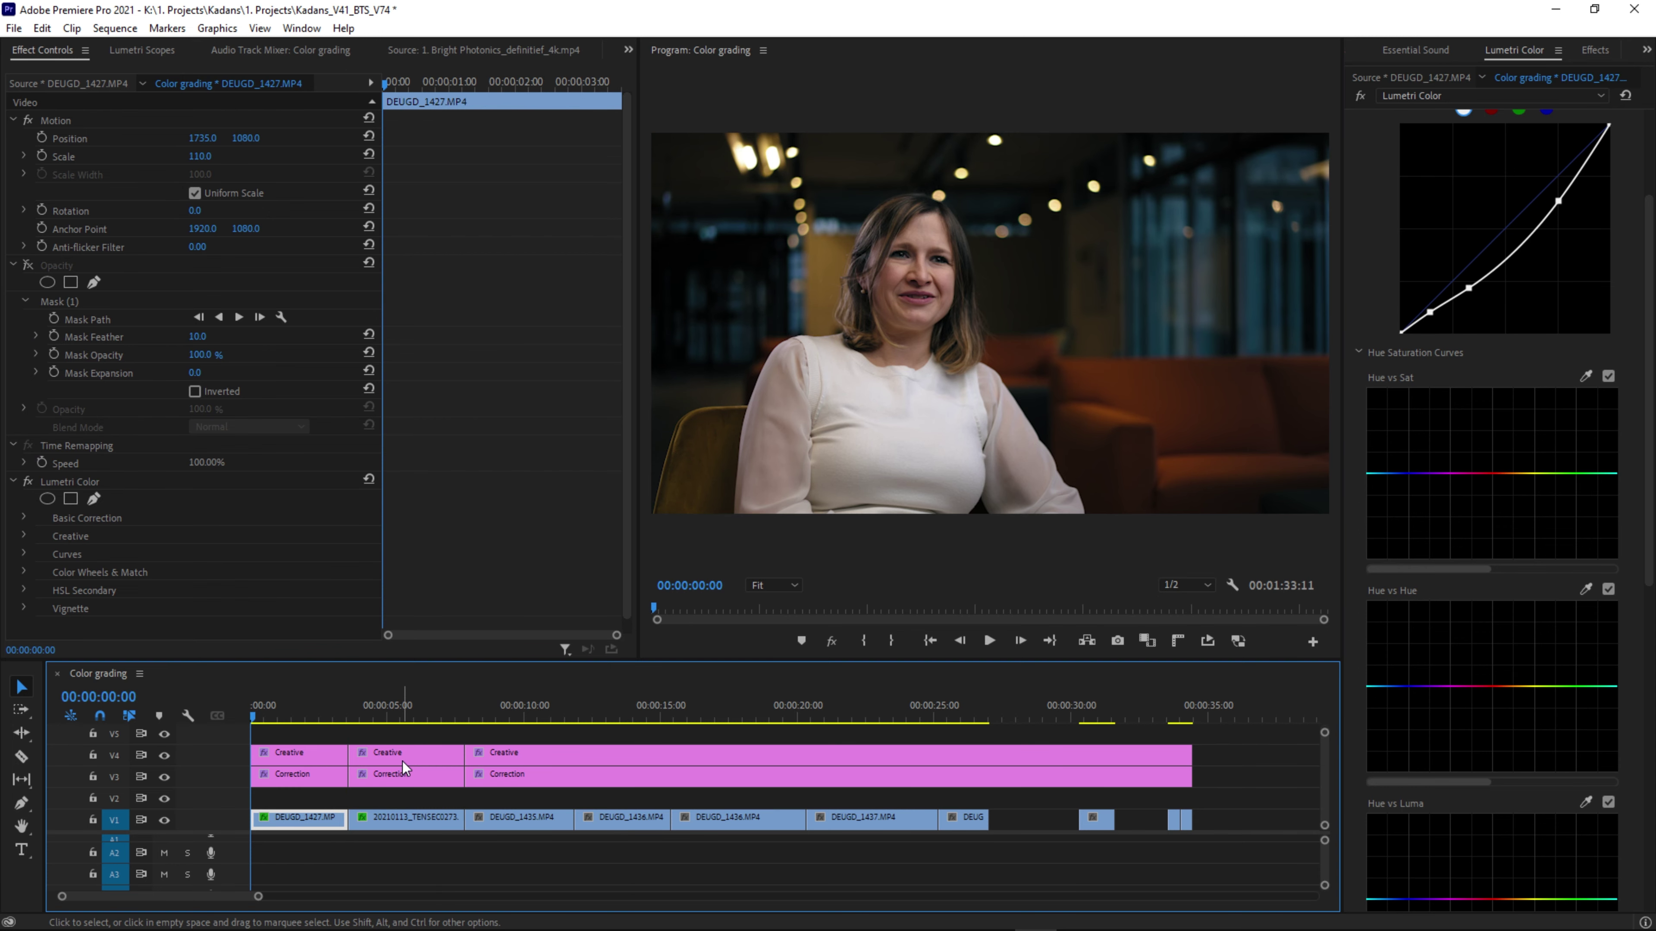
pyautogui.press('Down')
pyautogui.press('Down')
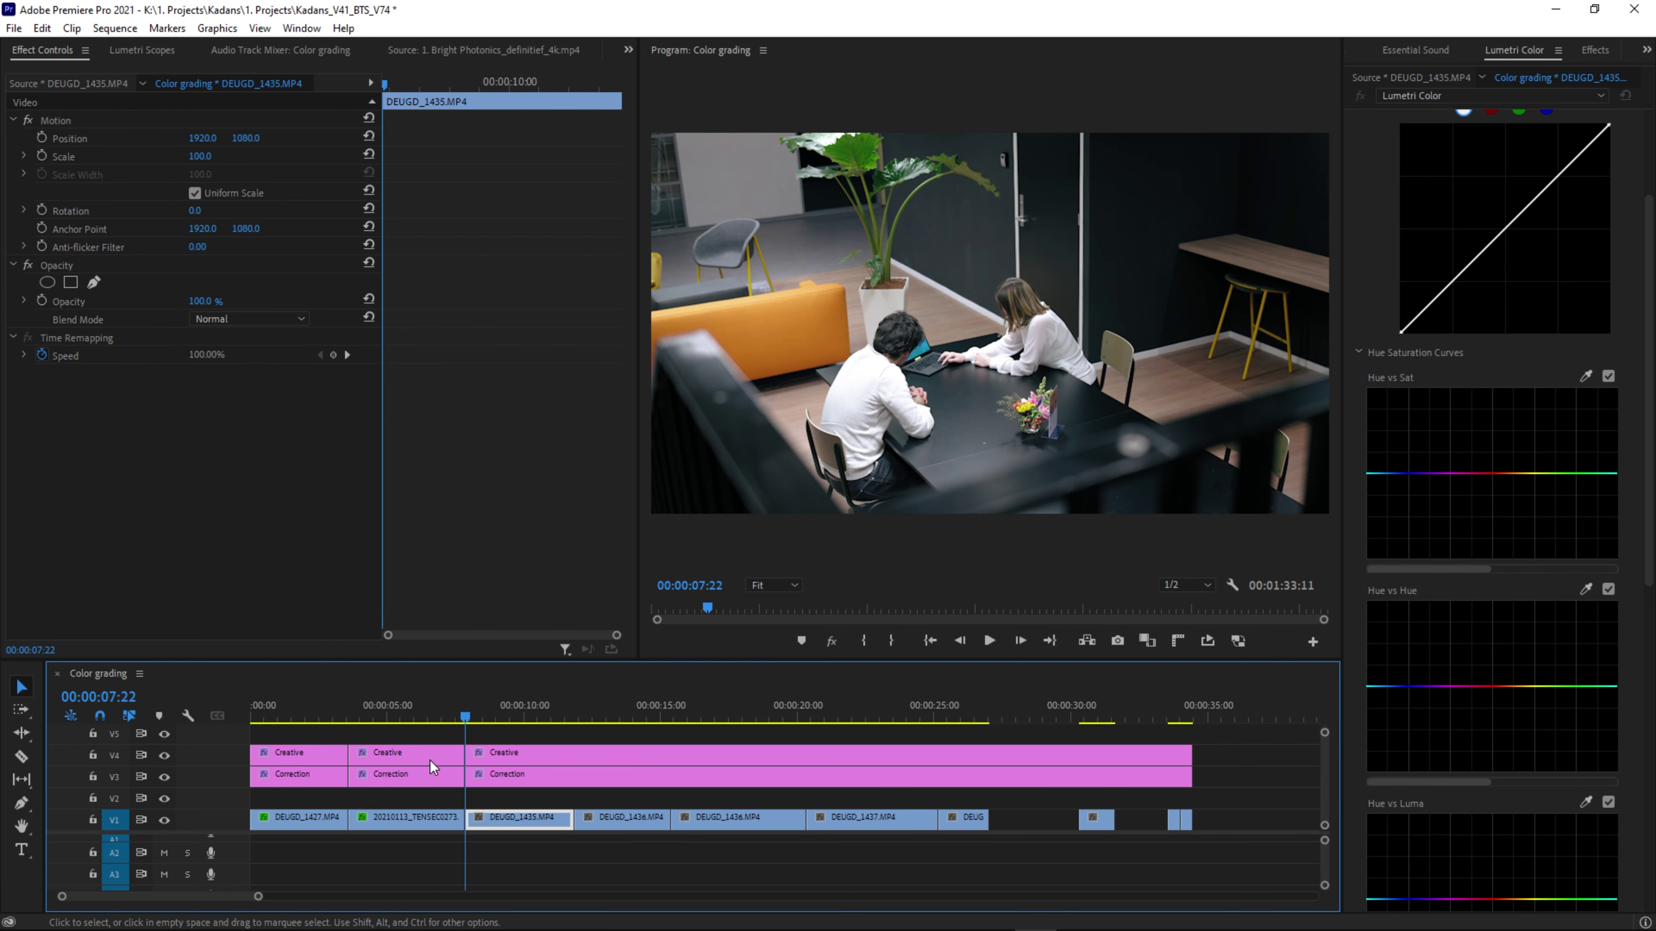
pyautogui.click(562, 775)
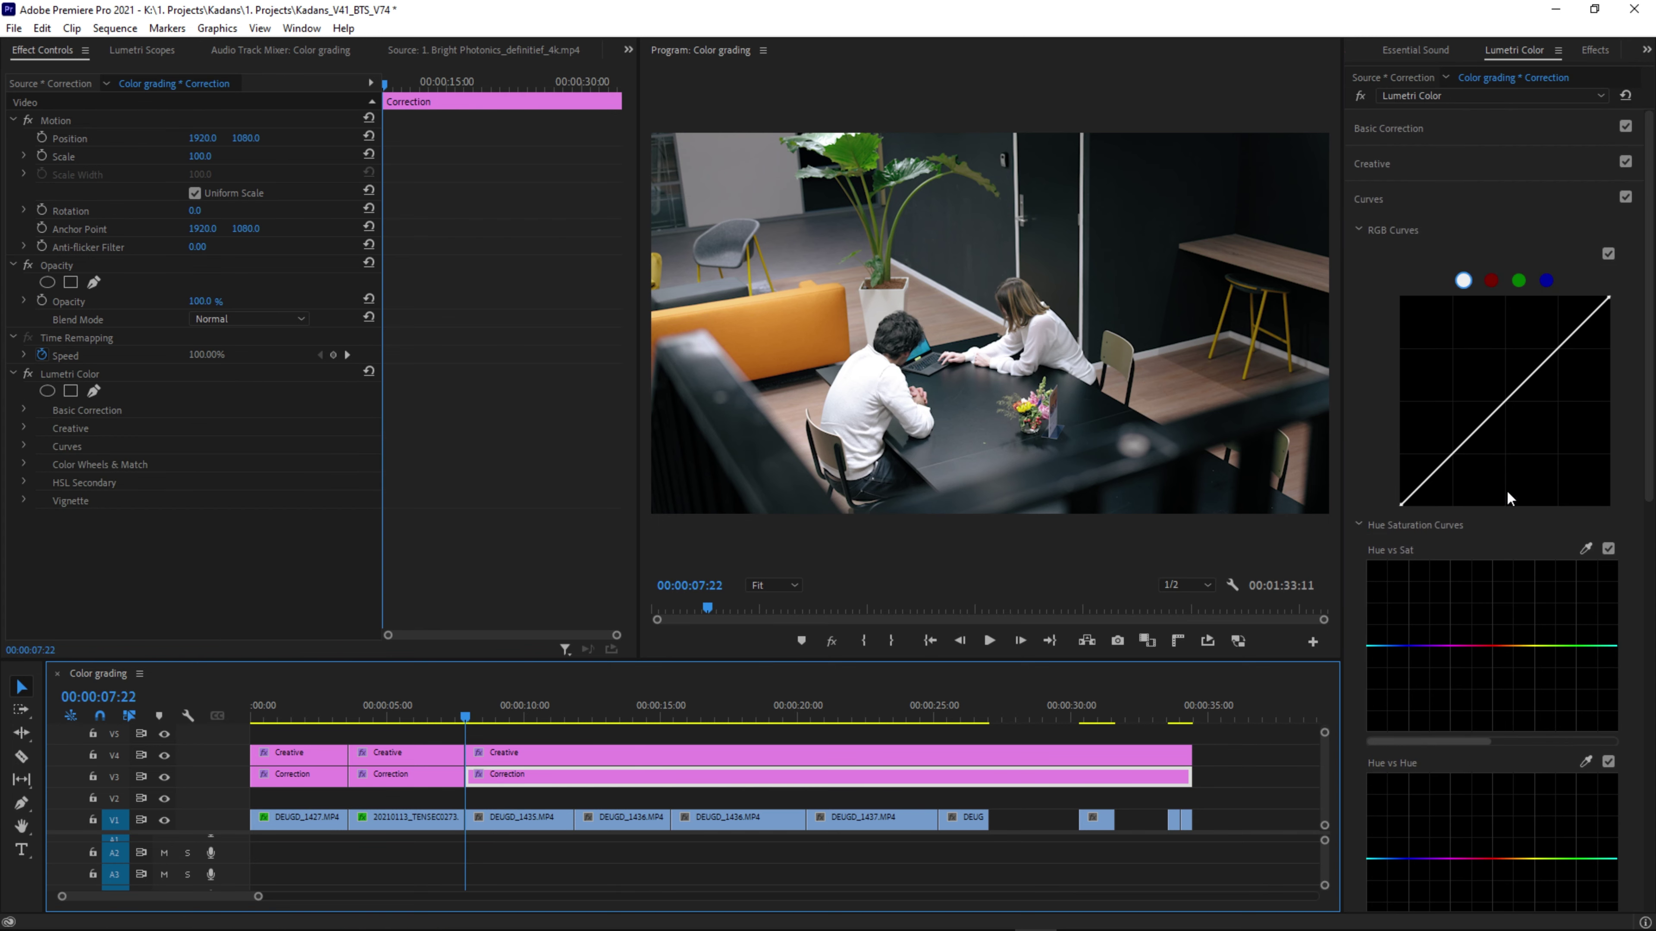
pyautogui.click(94, 378)
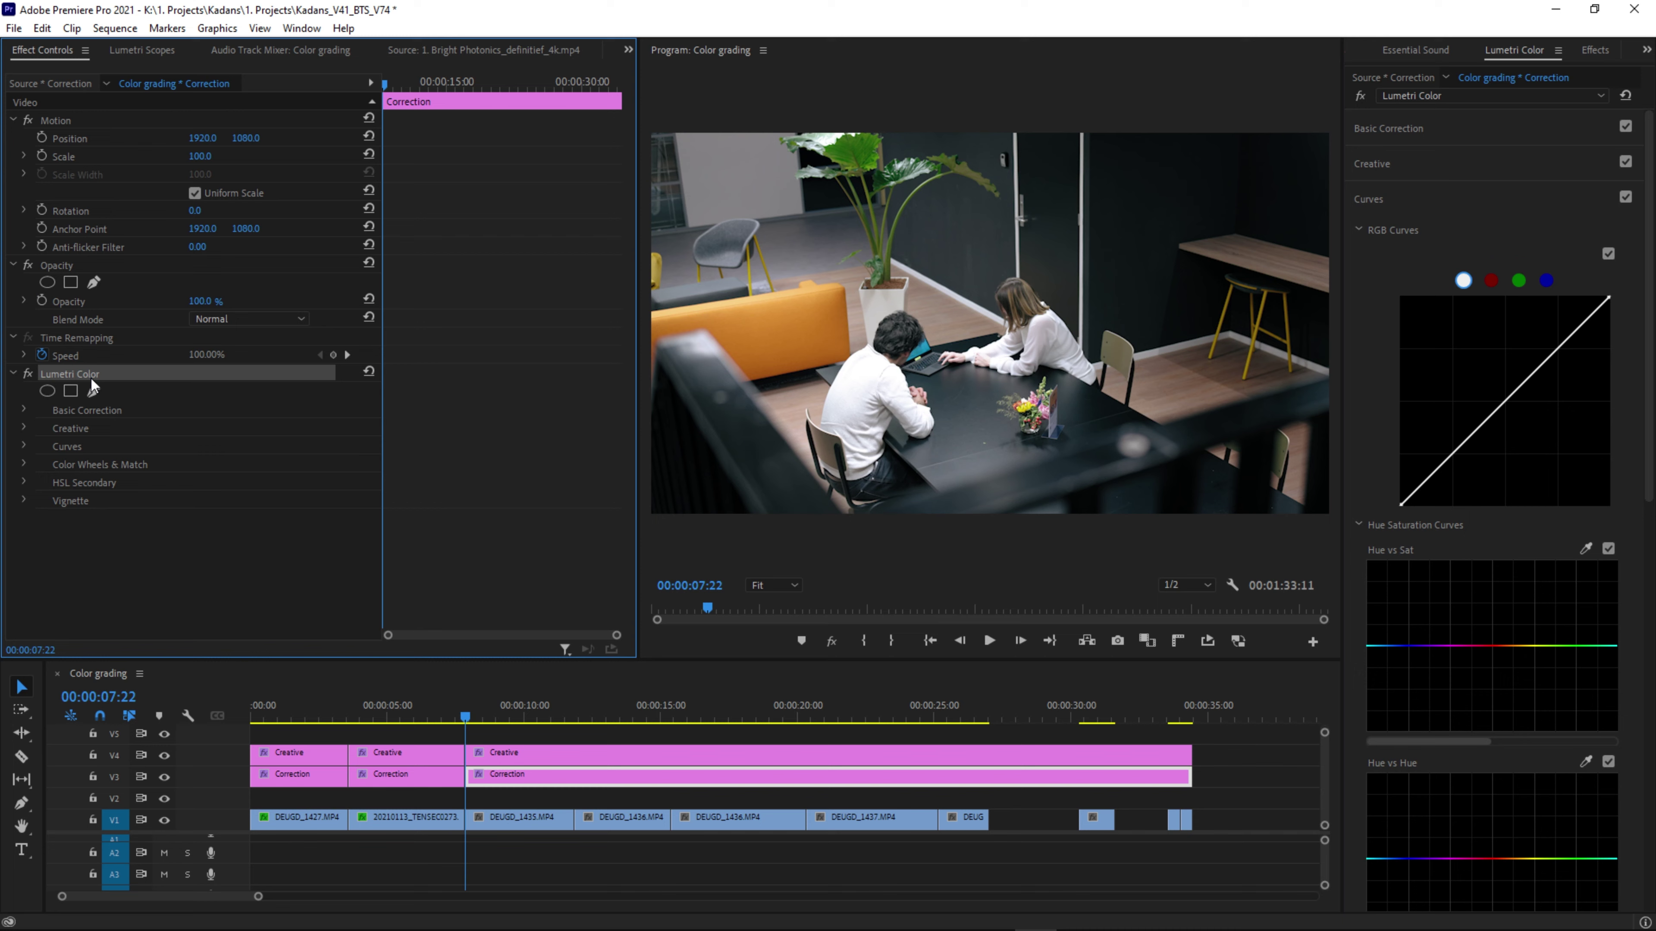
# Replace the old grade with only the a_Phntm_Neutral_A7s3_G4 input LUT, then show the Creative piece's Lumetri scopes.
pyautogui.press('Delete')
pyautogui.click(536, 781)
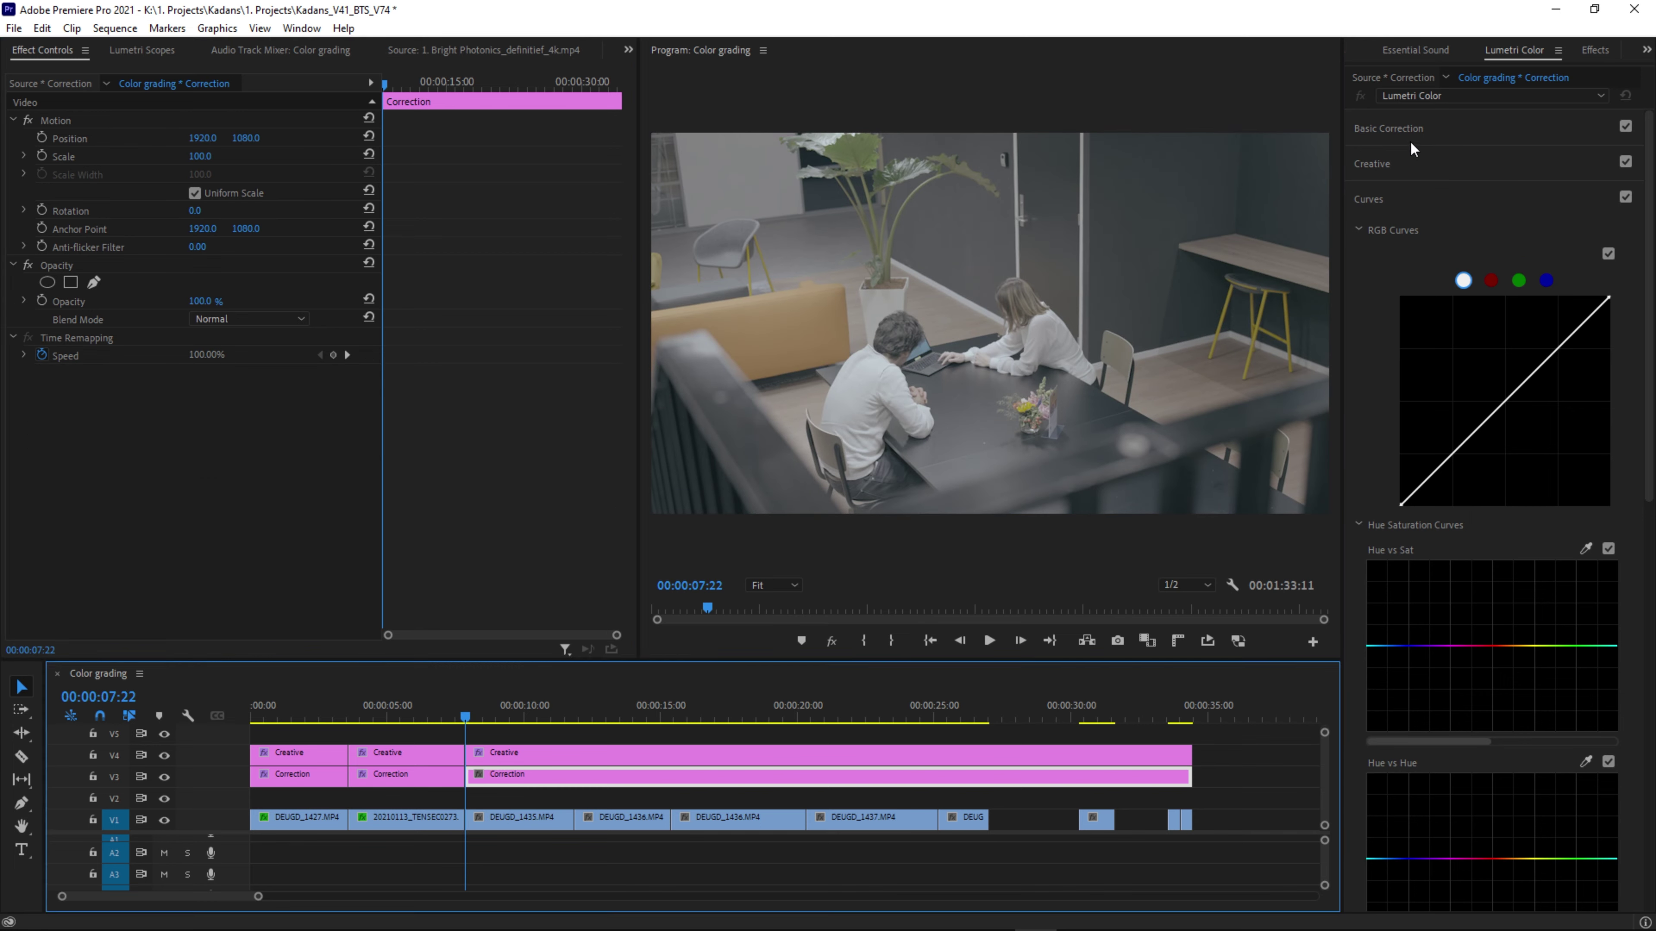
pyautogui.click(1434, 131)
pyautogui.click(1499, 154)
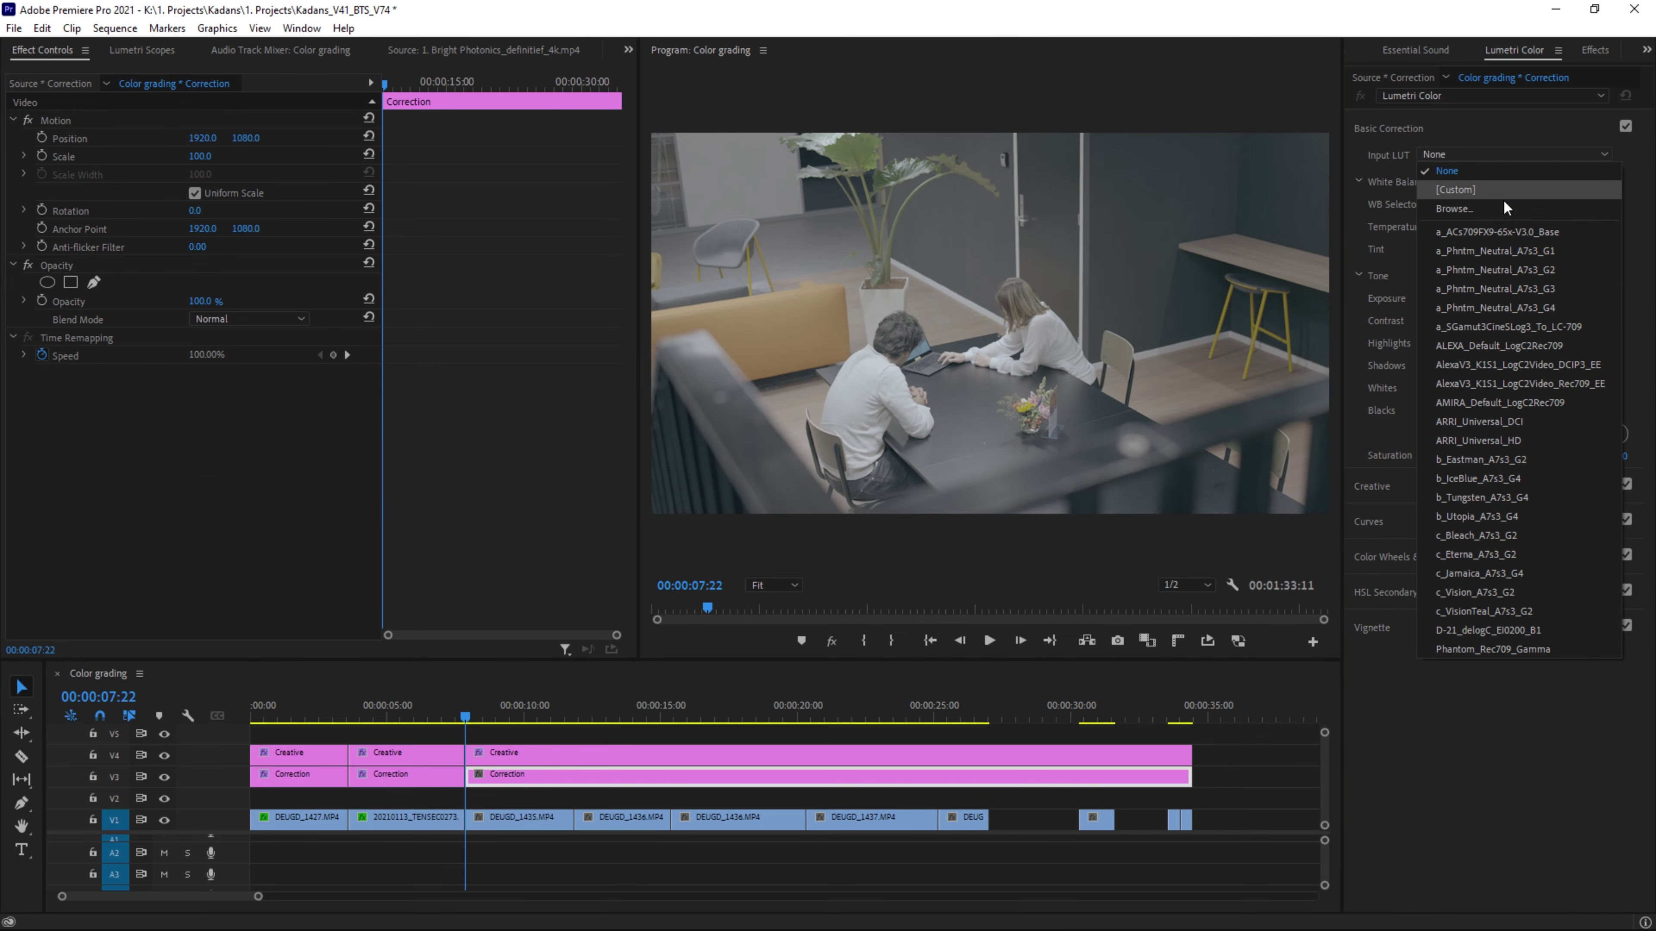
pyautogui.click(1529, 308)
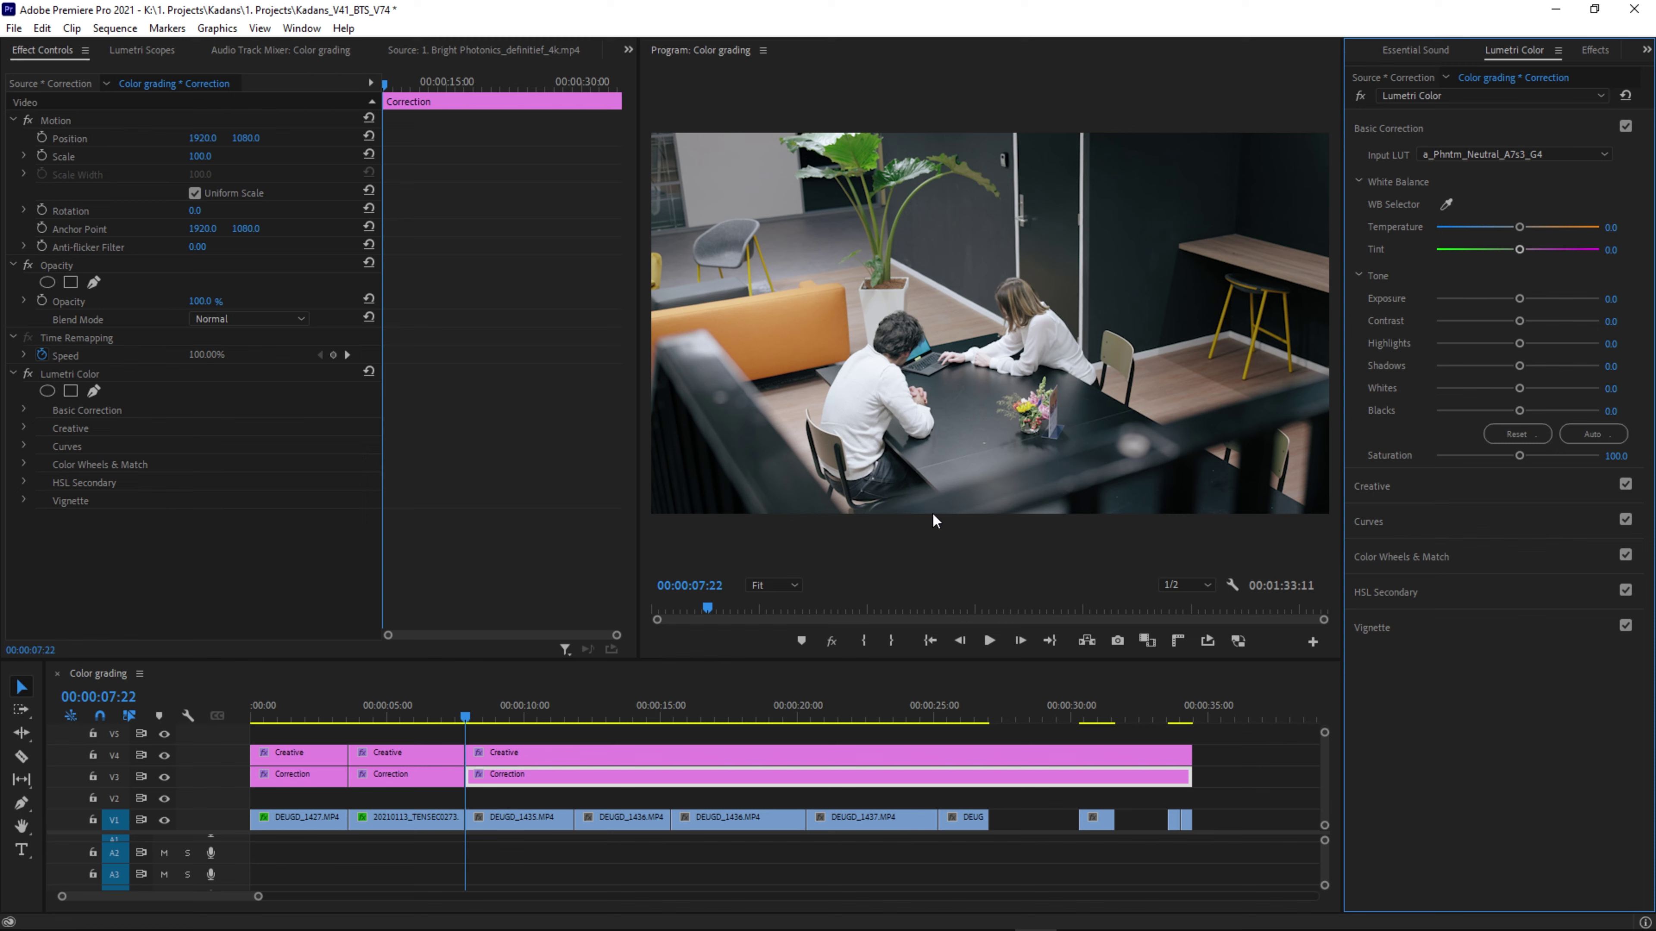
pyautogui.click(577, 752)
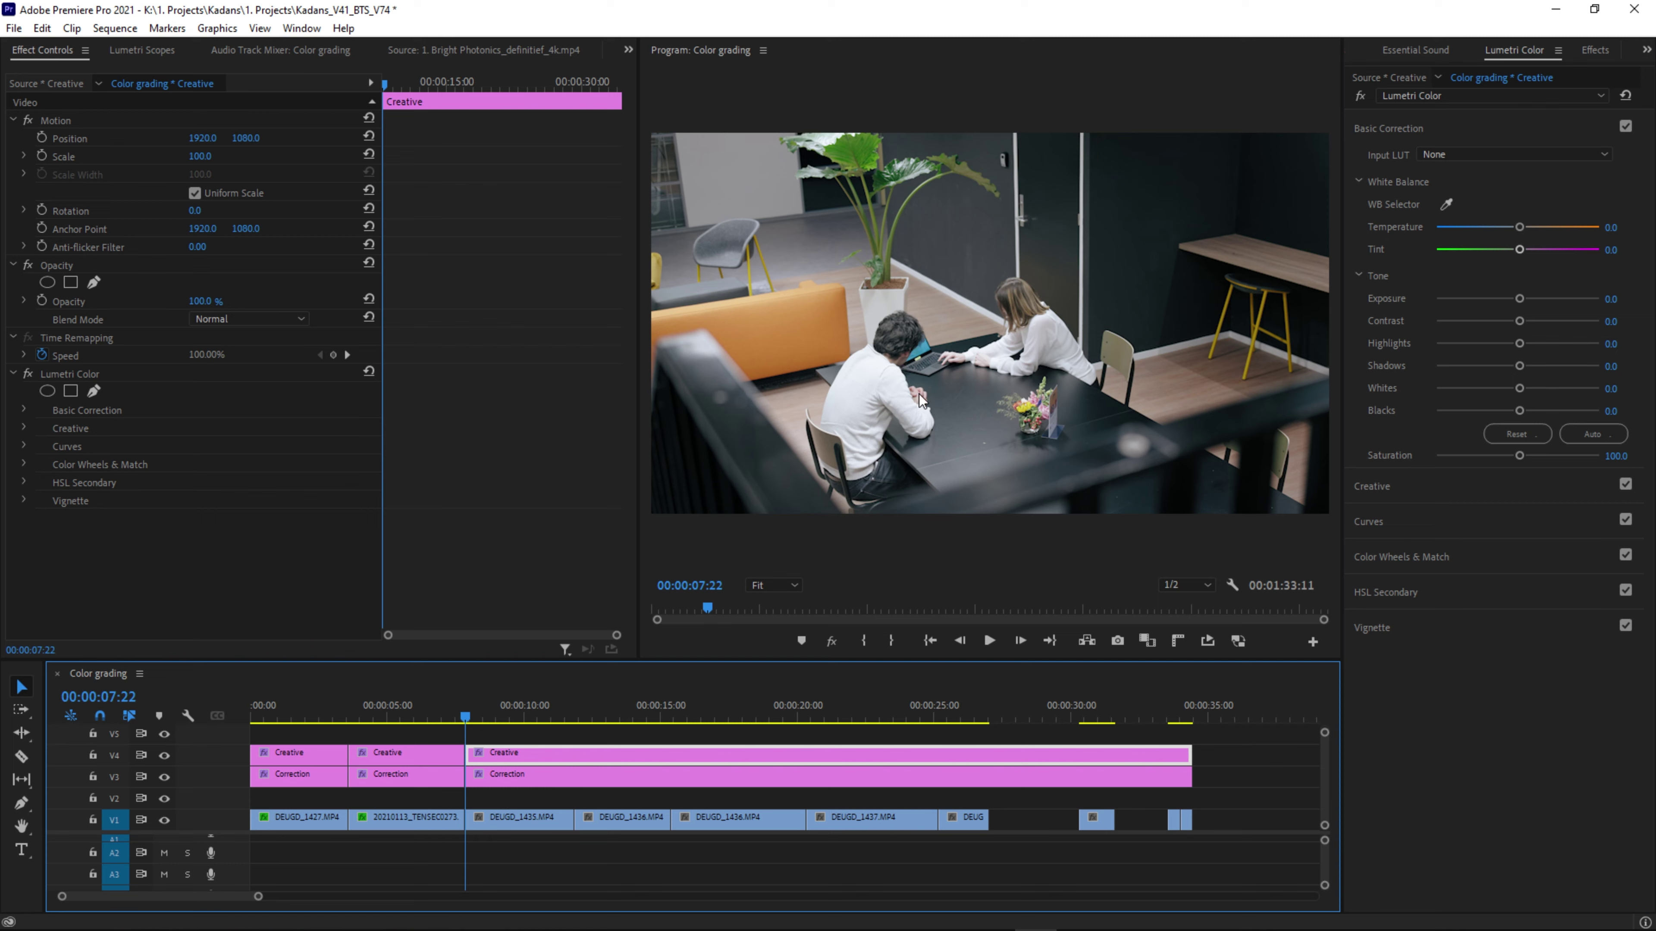
pyautogui.click(166, 52)
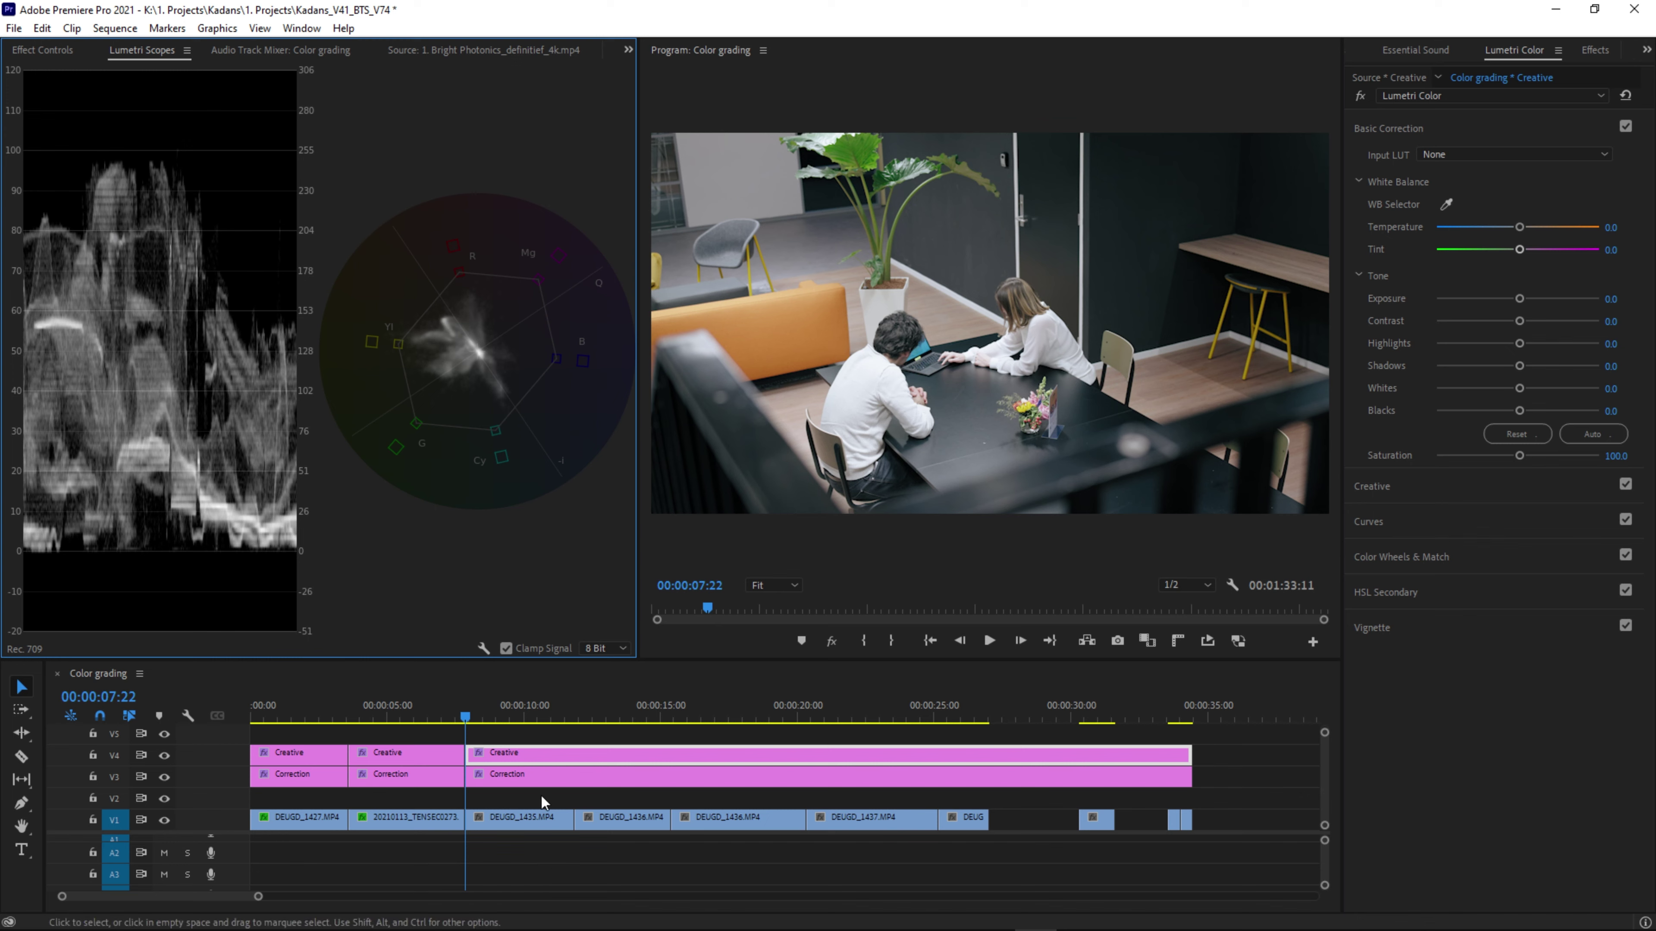
# Lift a point on DEUGD_1435's RGB master curve to slightly brighten the shot.
pyautogui.click(521, 820)
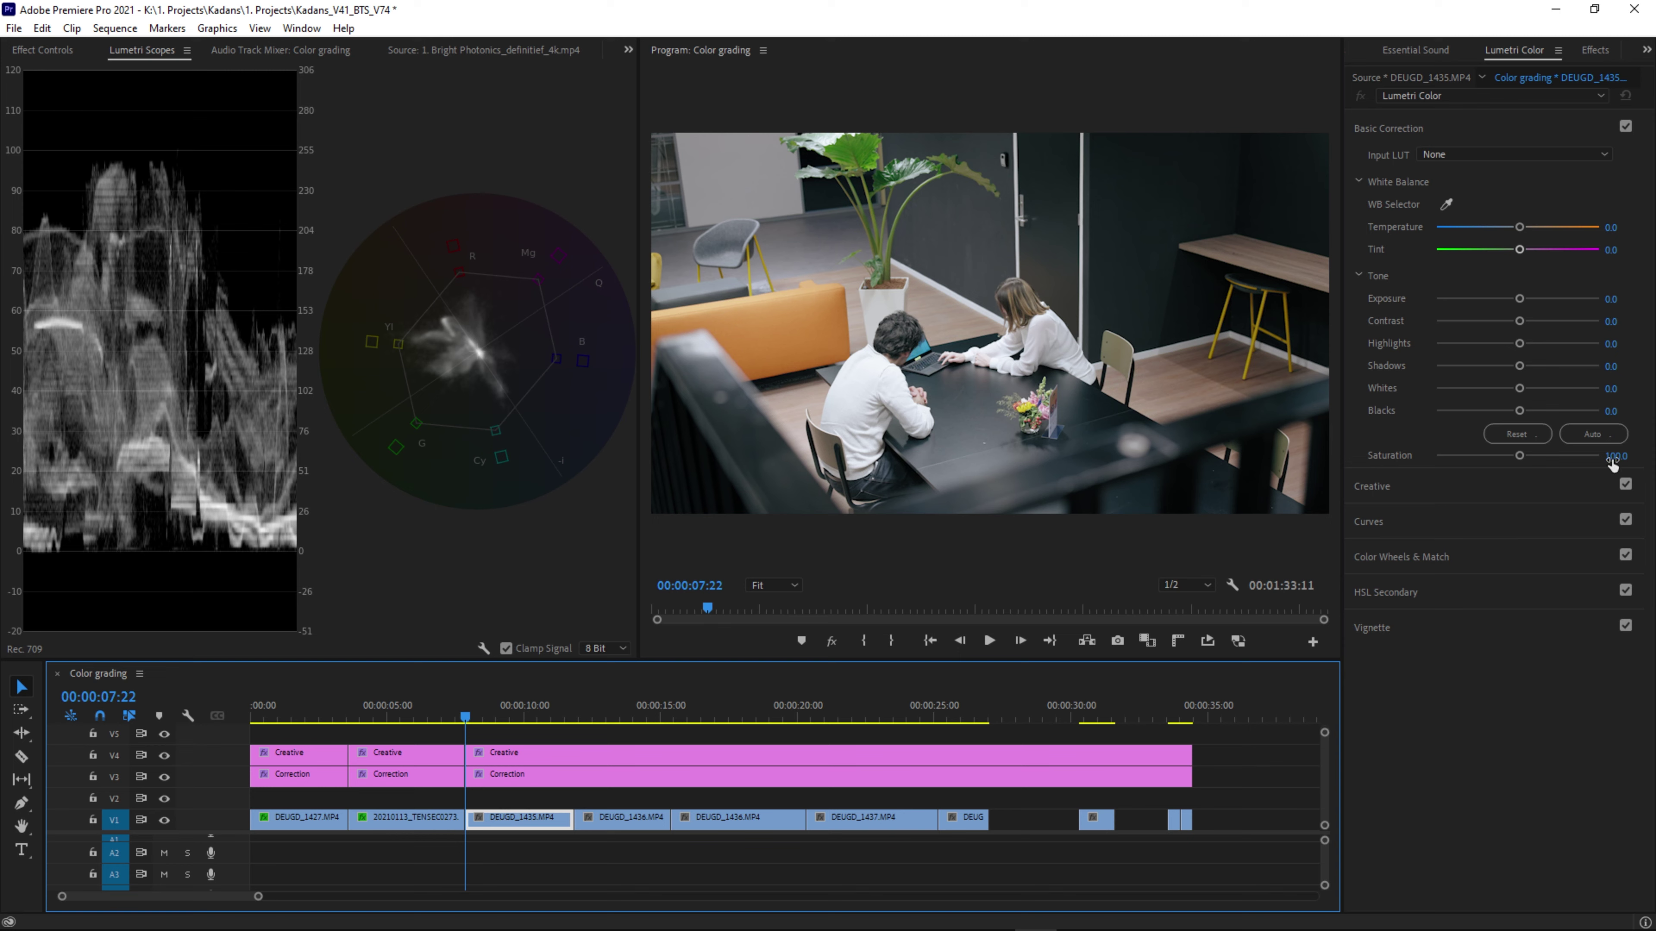
pyautogui.click(1404, 521)
pyautogui.click(1556, 360)
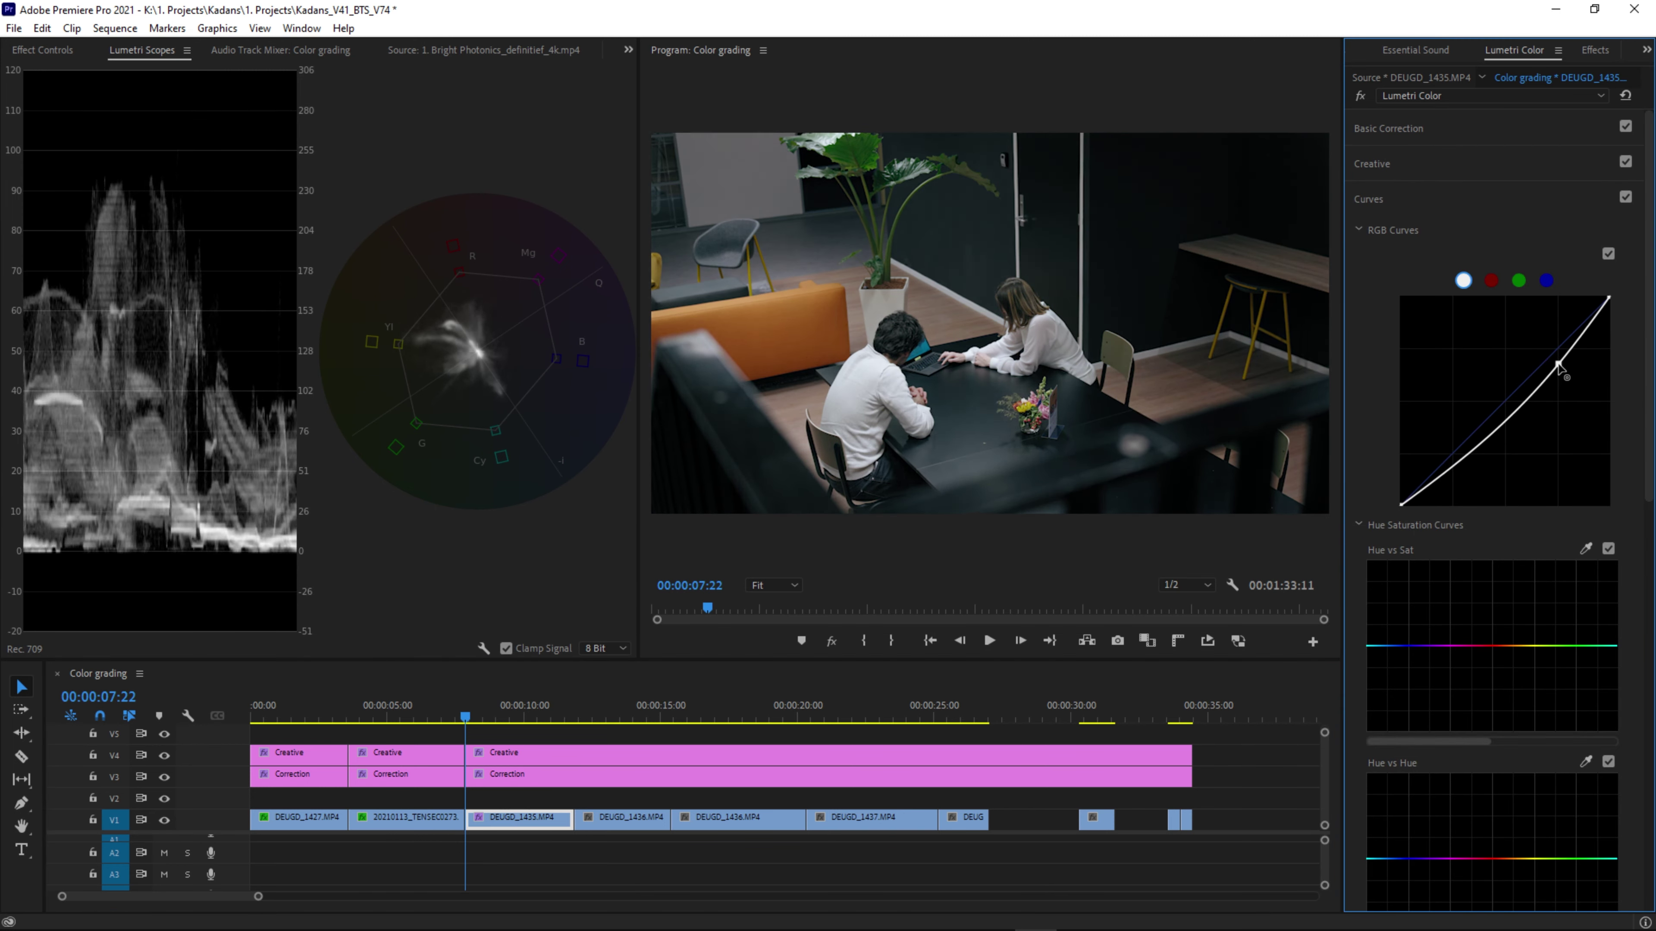
pyautogui.moveTo(1558, 367); pyautogui.dragTo(1554, 366)
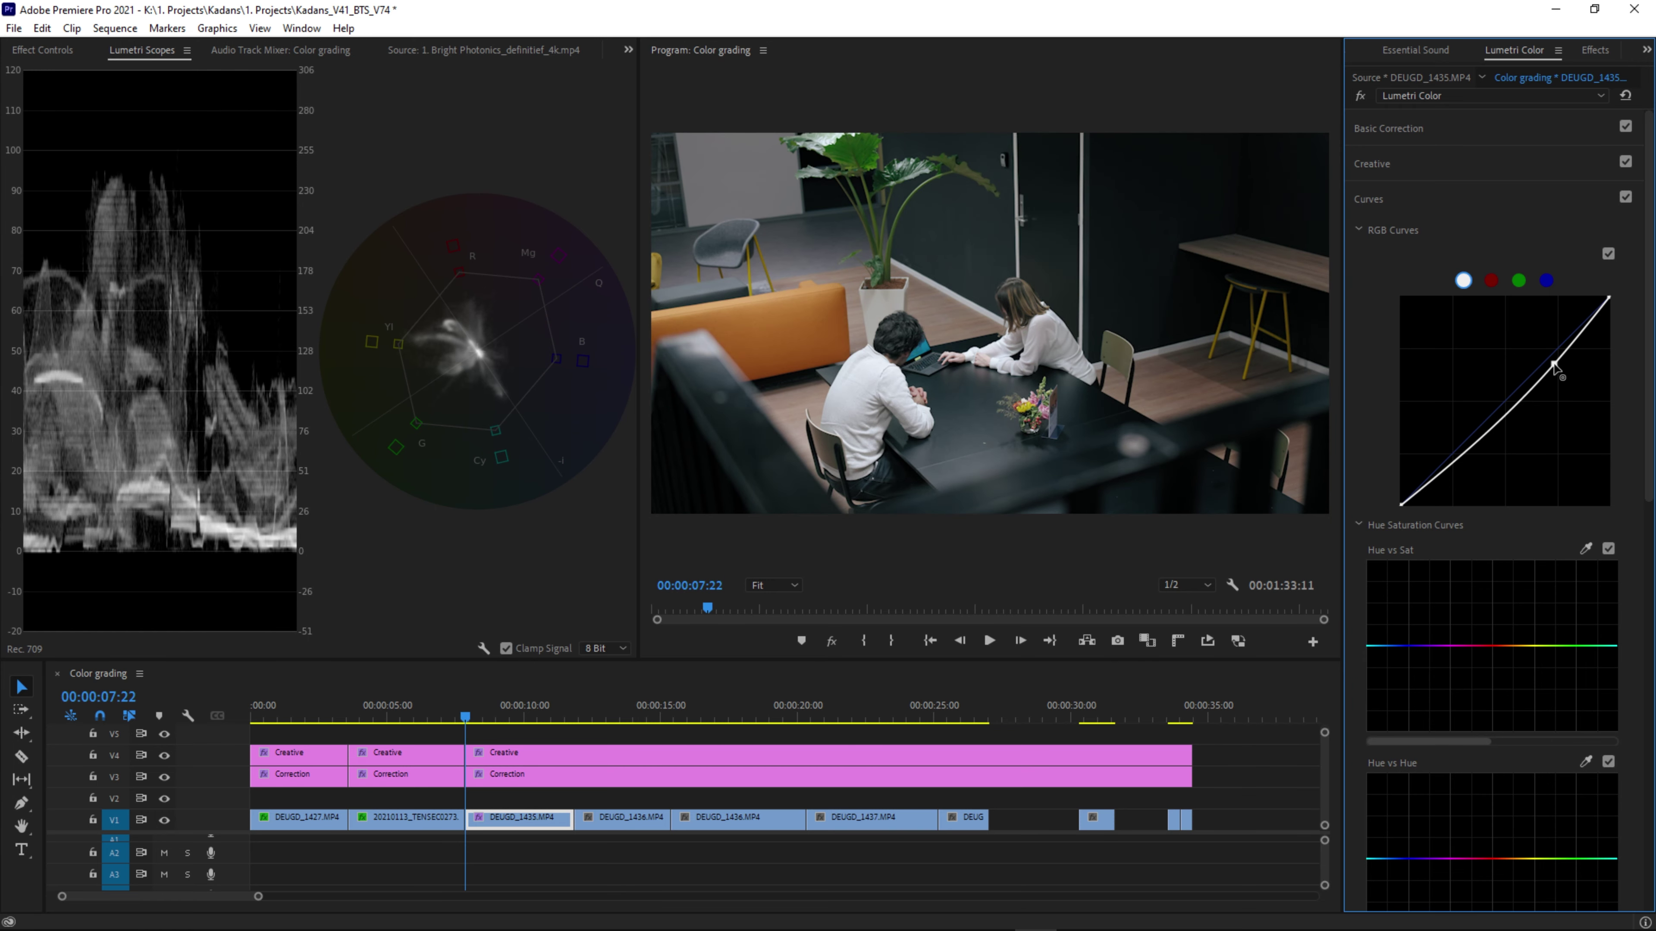
# Darken DEUGD_1436 with a two-point RGB curve bowed below the diagonal, comparing before and after.
pyautogui.press('Down')
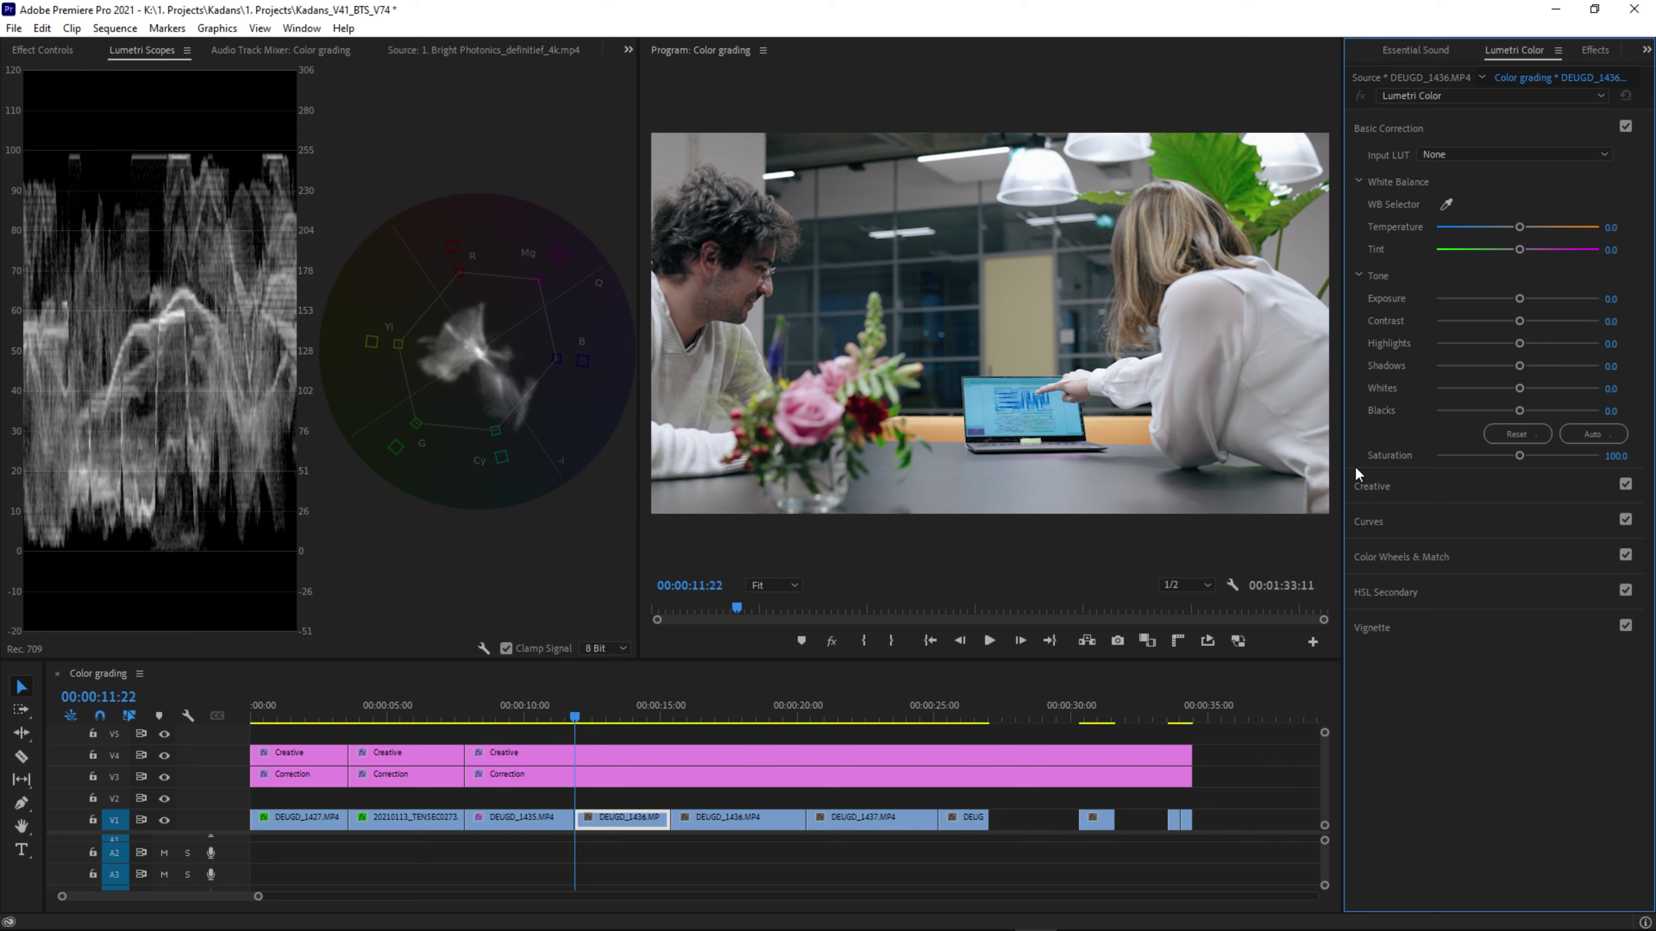
pyautogui.click(1381, 520)
pyautogui.moveTo(1536, 371); pyautogui.dragTo(1536, 386)
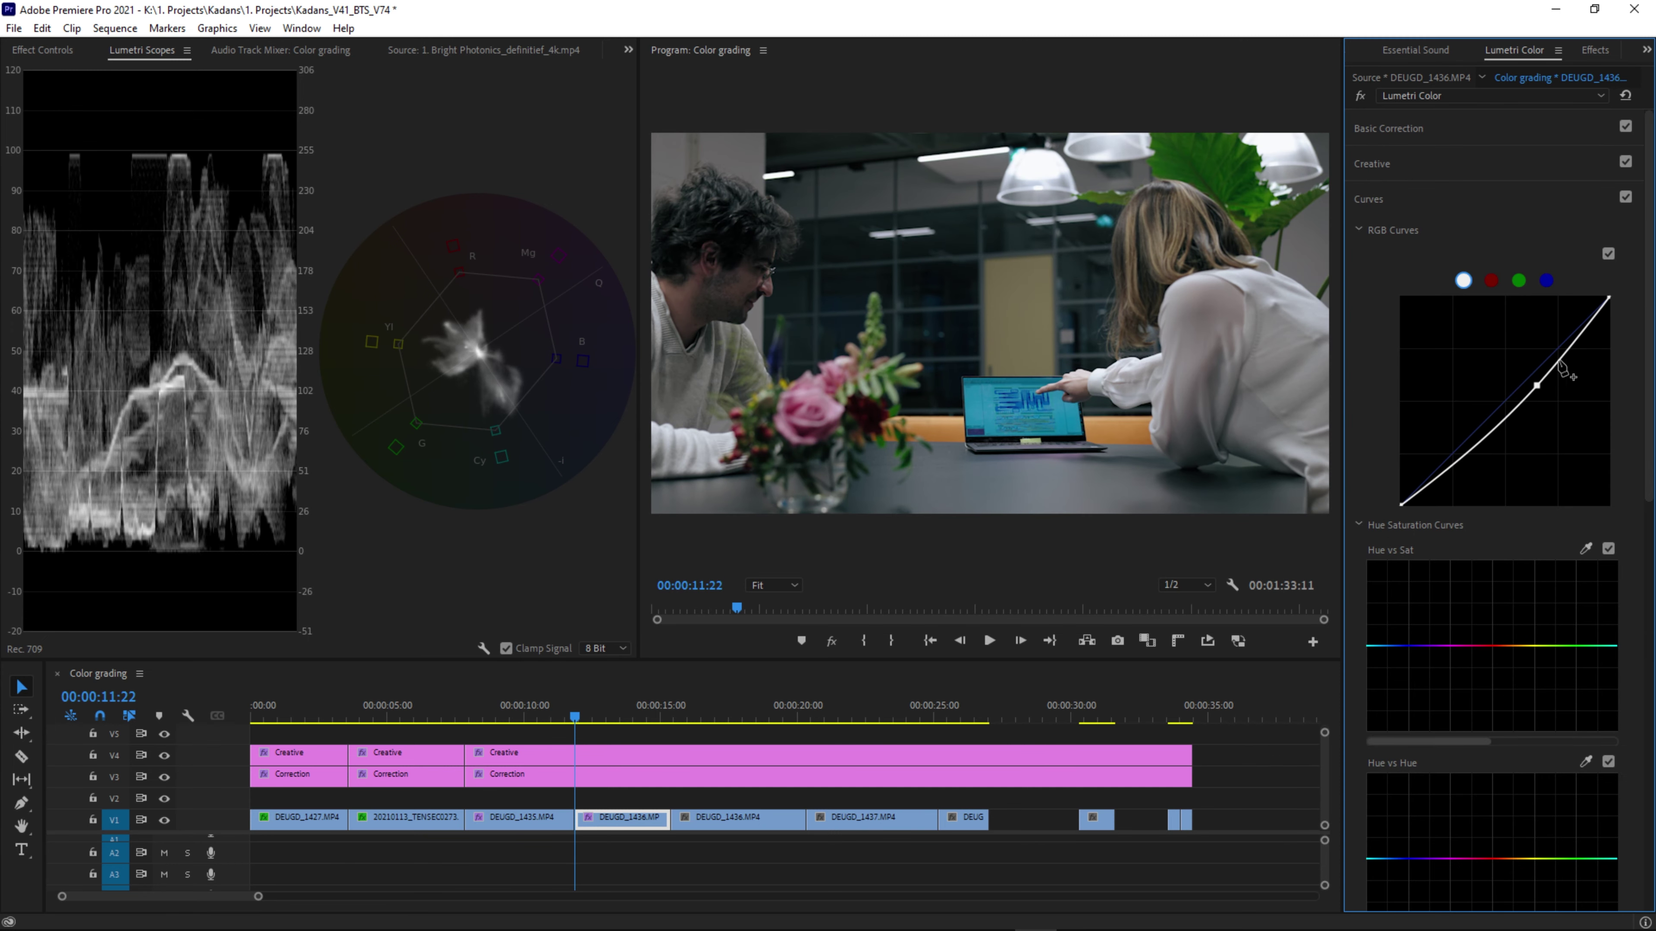
pyautogui.click(1568, 342)
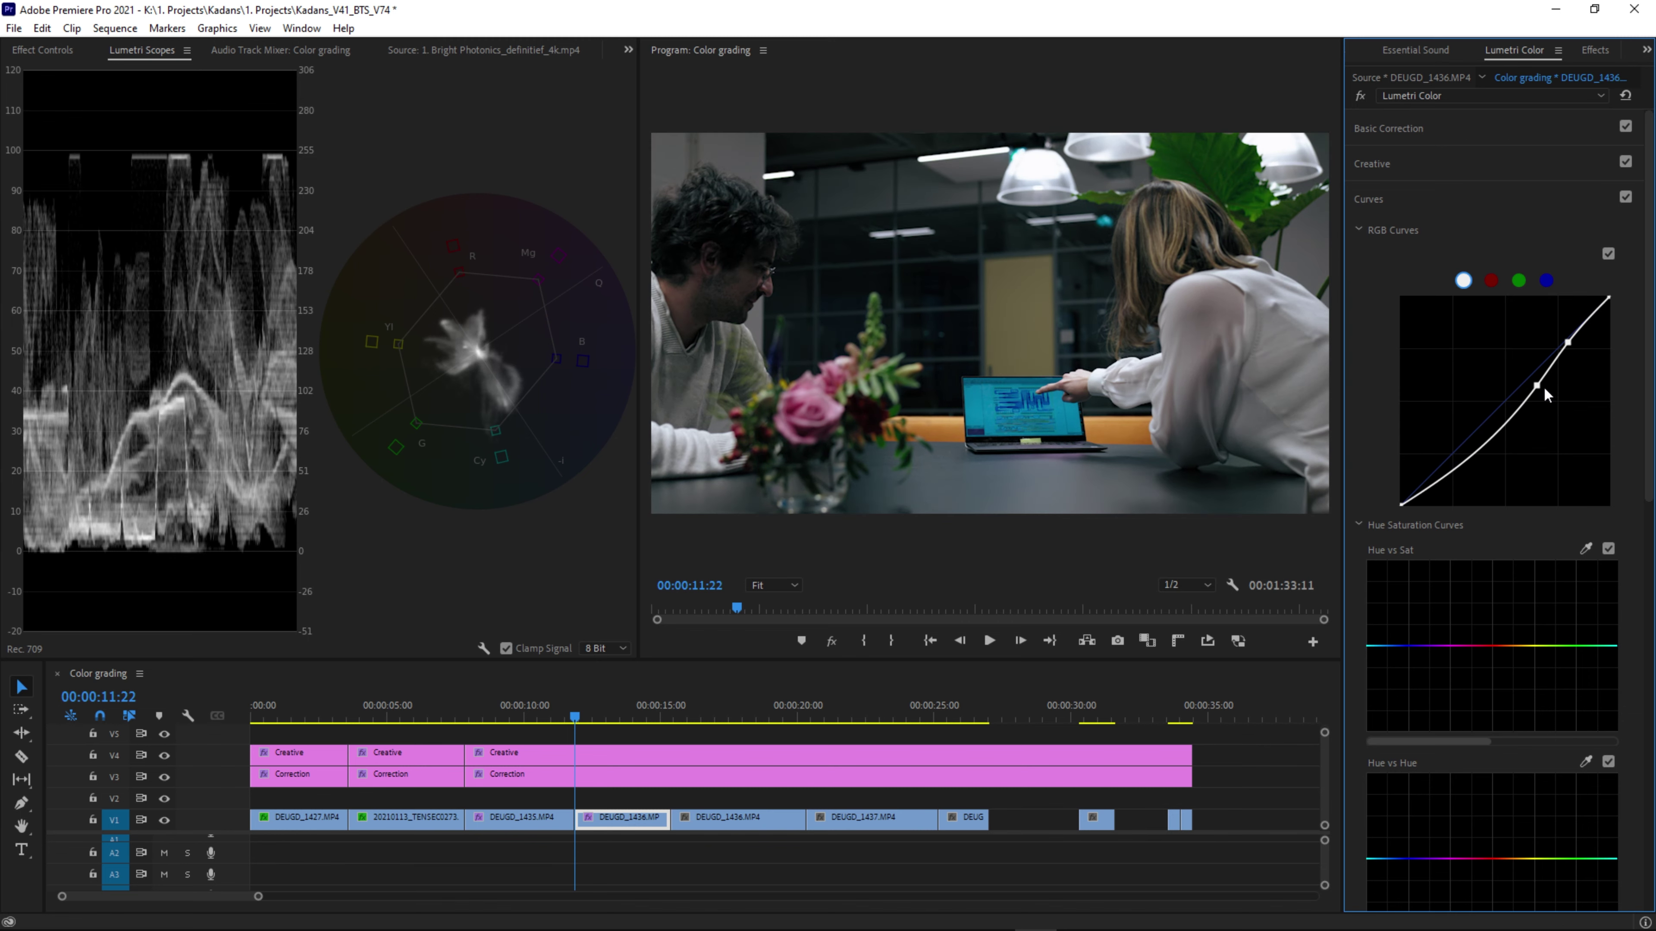
pyautogui.moveTo(1538, 386); pyautogui.dragTo(1508, 418)
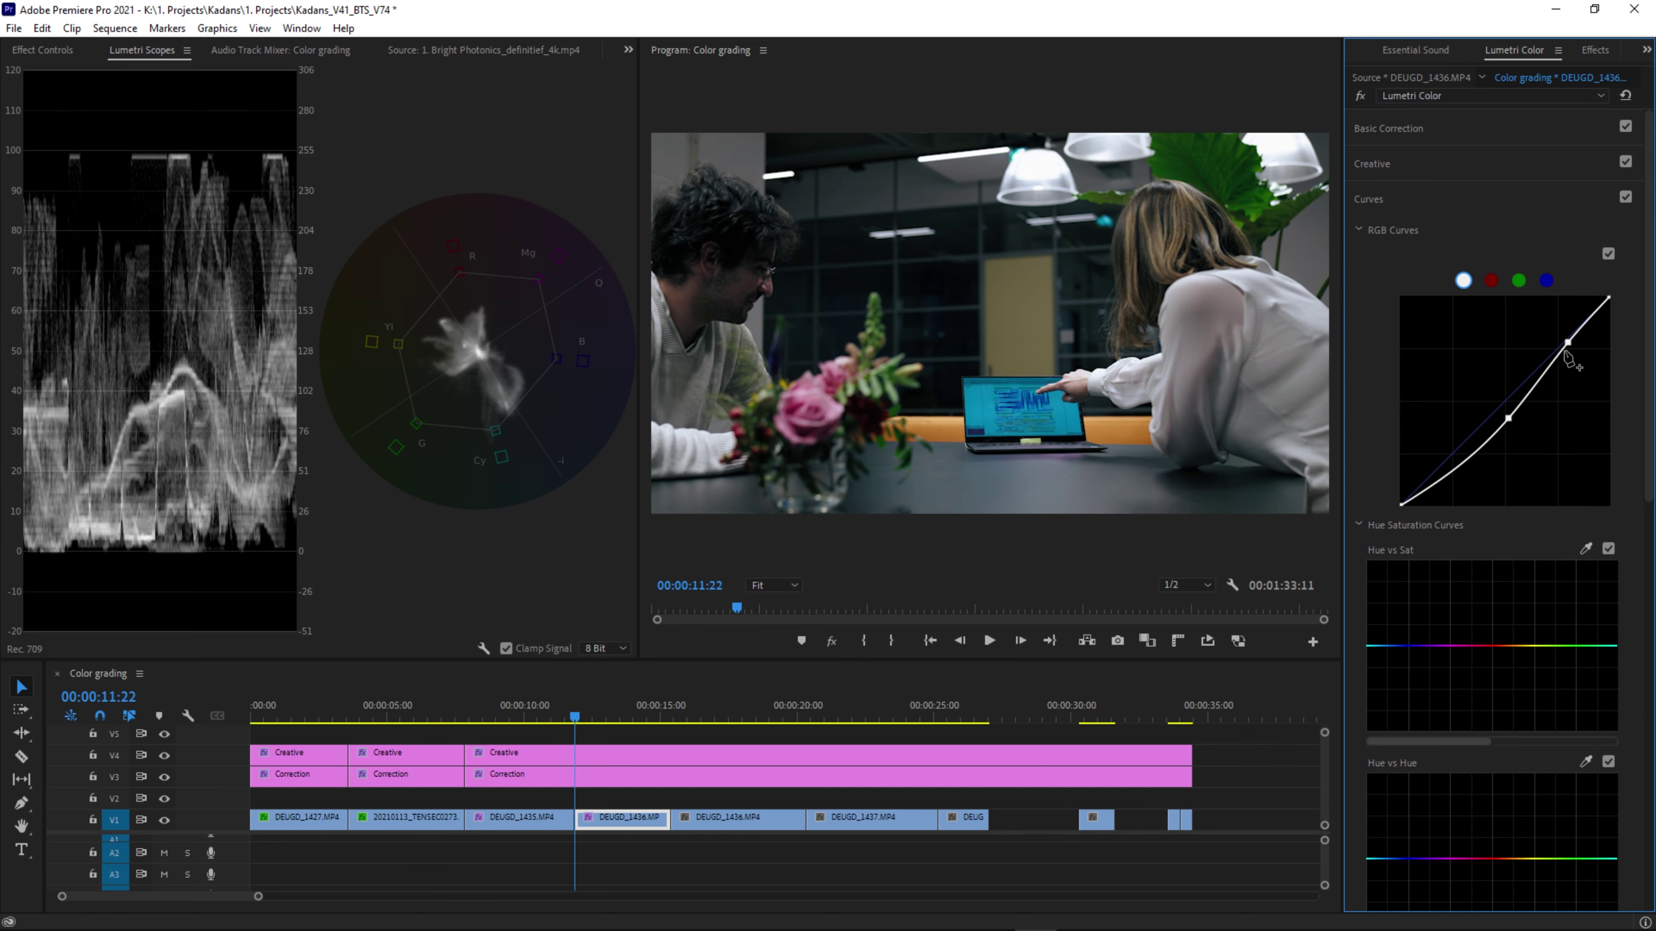
pyautogui.moveTo(1568, 342); pyautogui.dragTo(1570, 339)
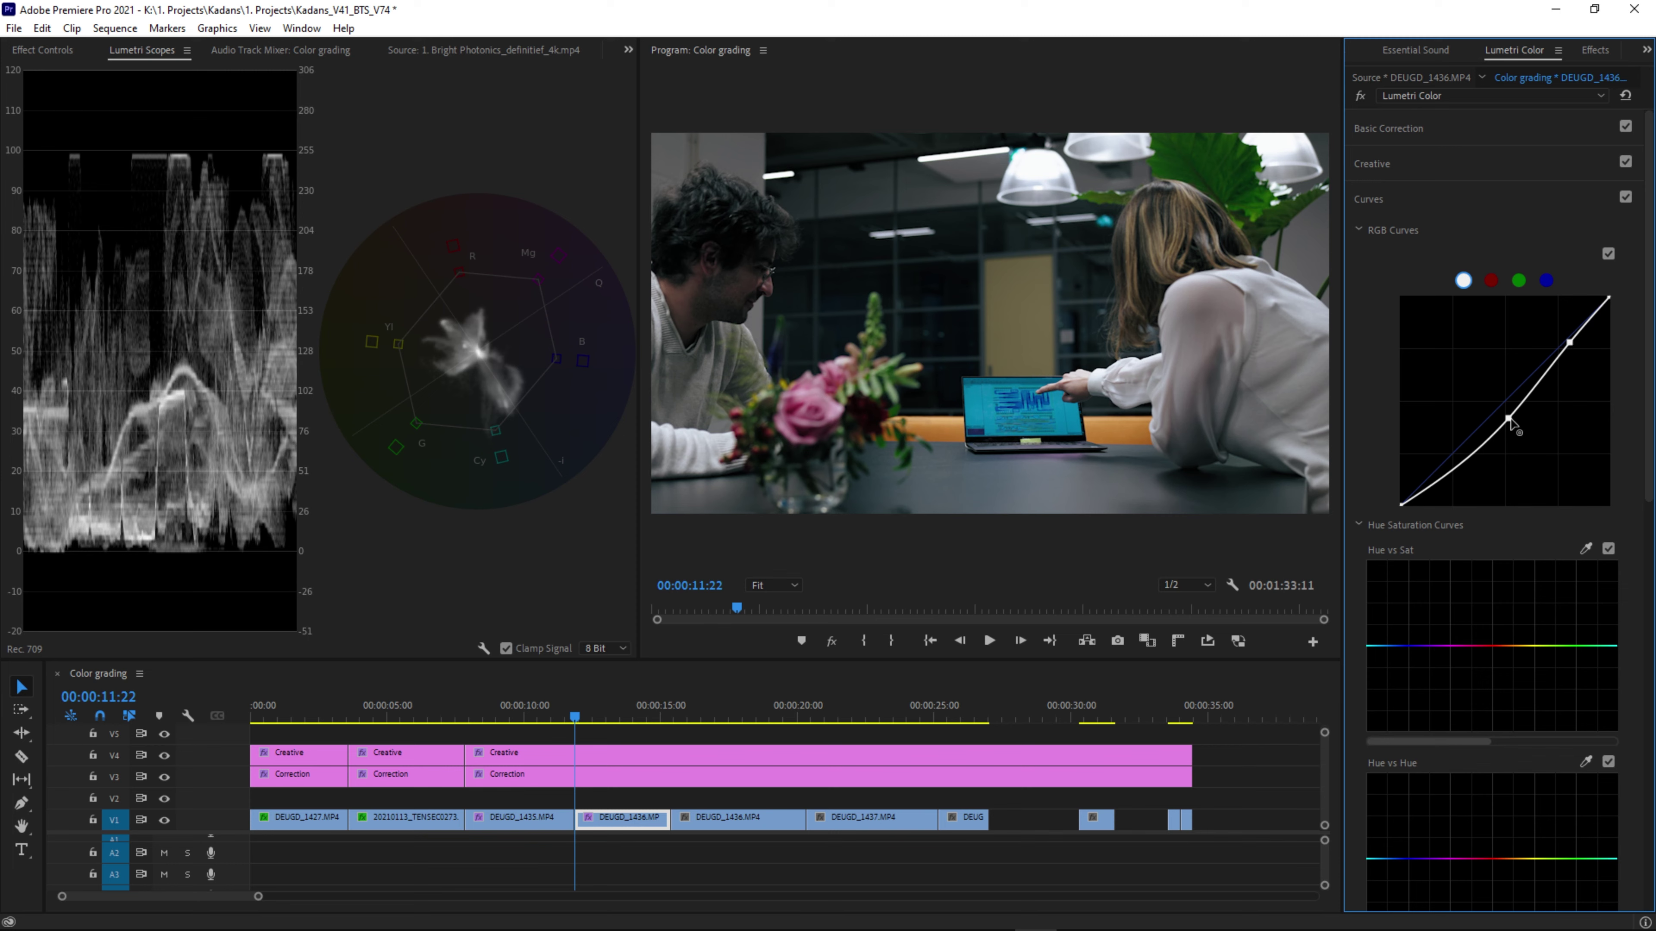
pyautogui.moveTo(1509, 420); pyautogui.dragTo(1503, 420)
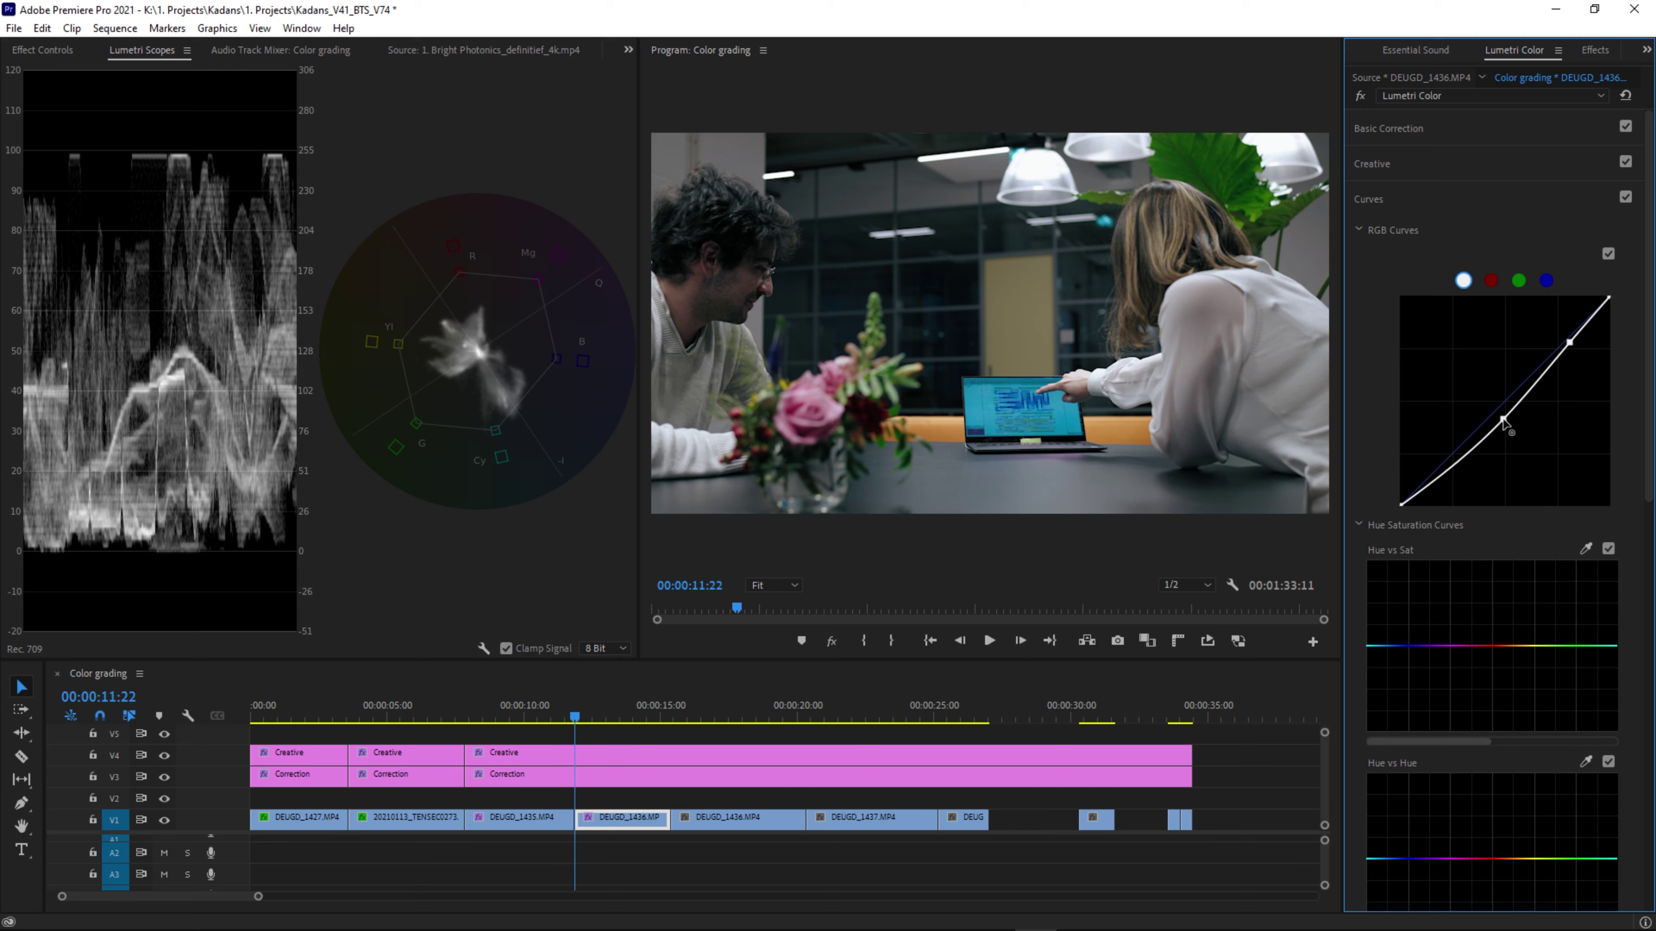
pyautogui.moveTo(1503, 421); pyautogui.dragTo(1501, 420)
pyautogui.click(1605, 251)
pyautogui.click(1605, 251)
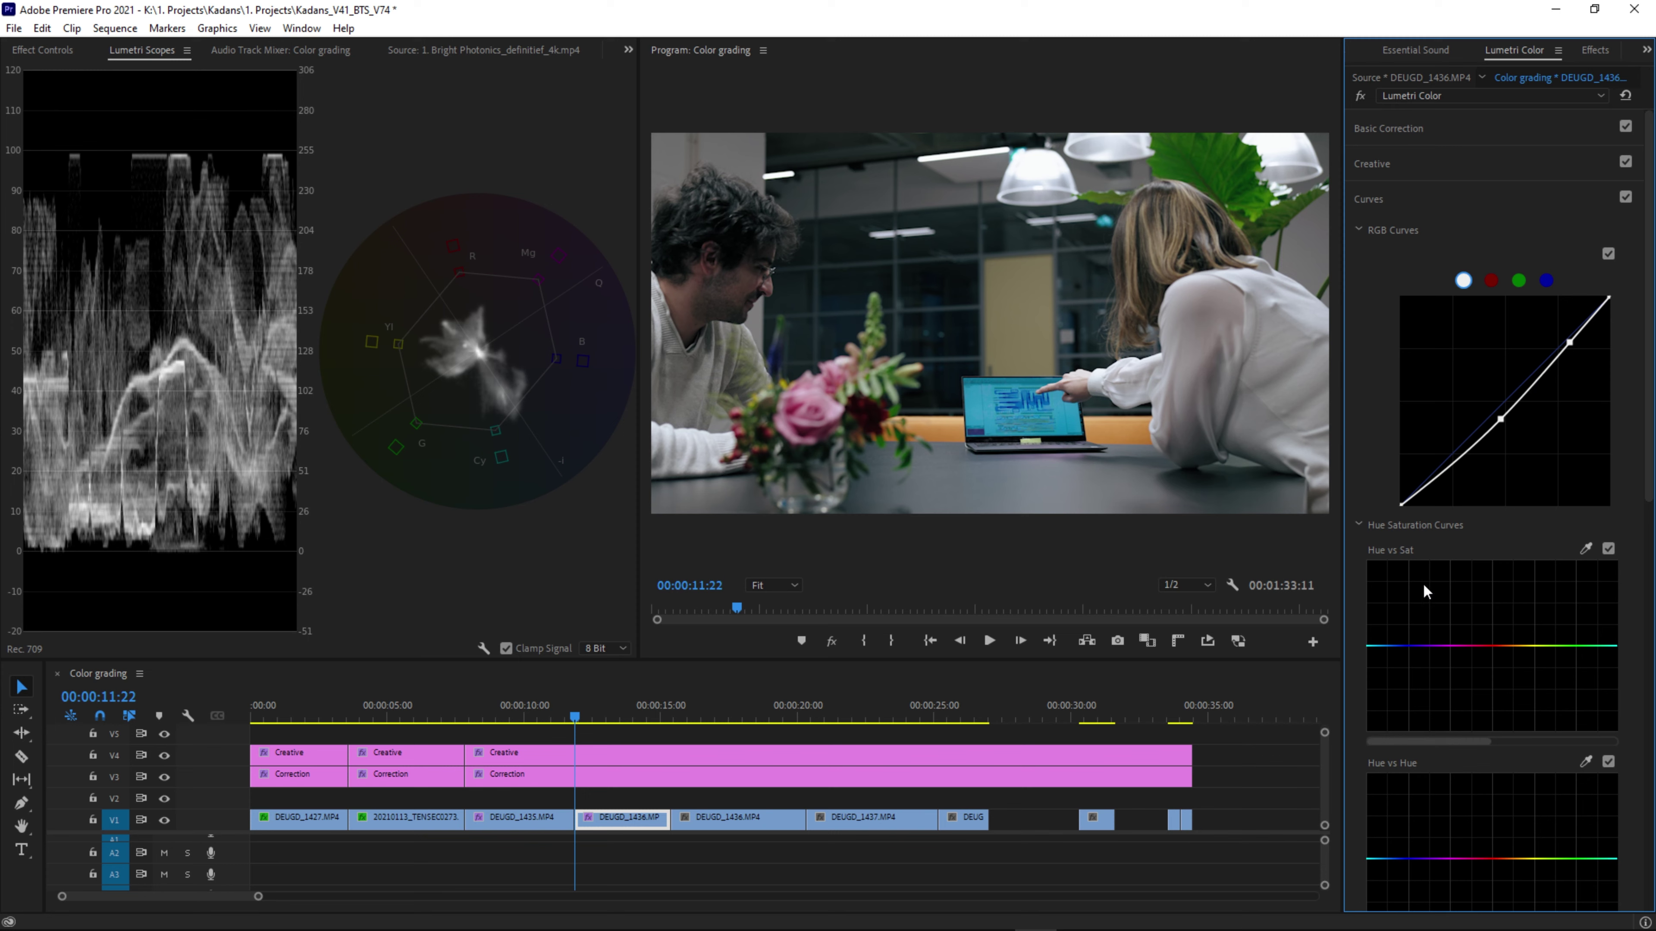
# Pin both sides of the blue hue range on the Hue vs Sat curve and pull its saturation down.
pyautogui.moveTo(1467, 741); pyautogui.dragTo(1503, 740)
pyautogui.click(1390, 645)
pyautogui.click(1467, 646)
pyautogui.moveTo(1427, 645); pyautogui.dragTo(1427, 708)
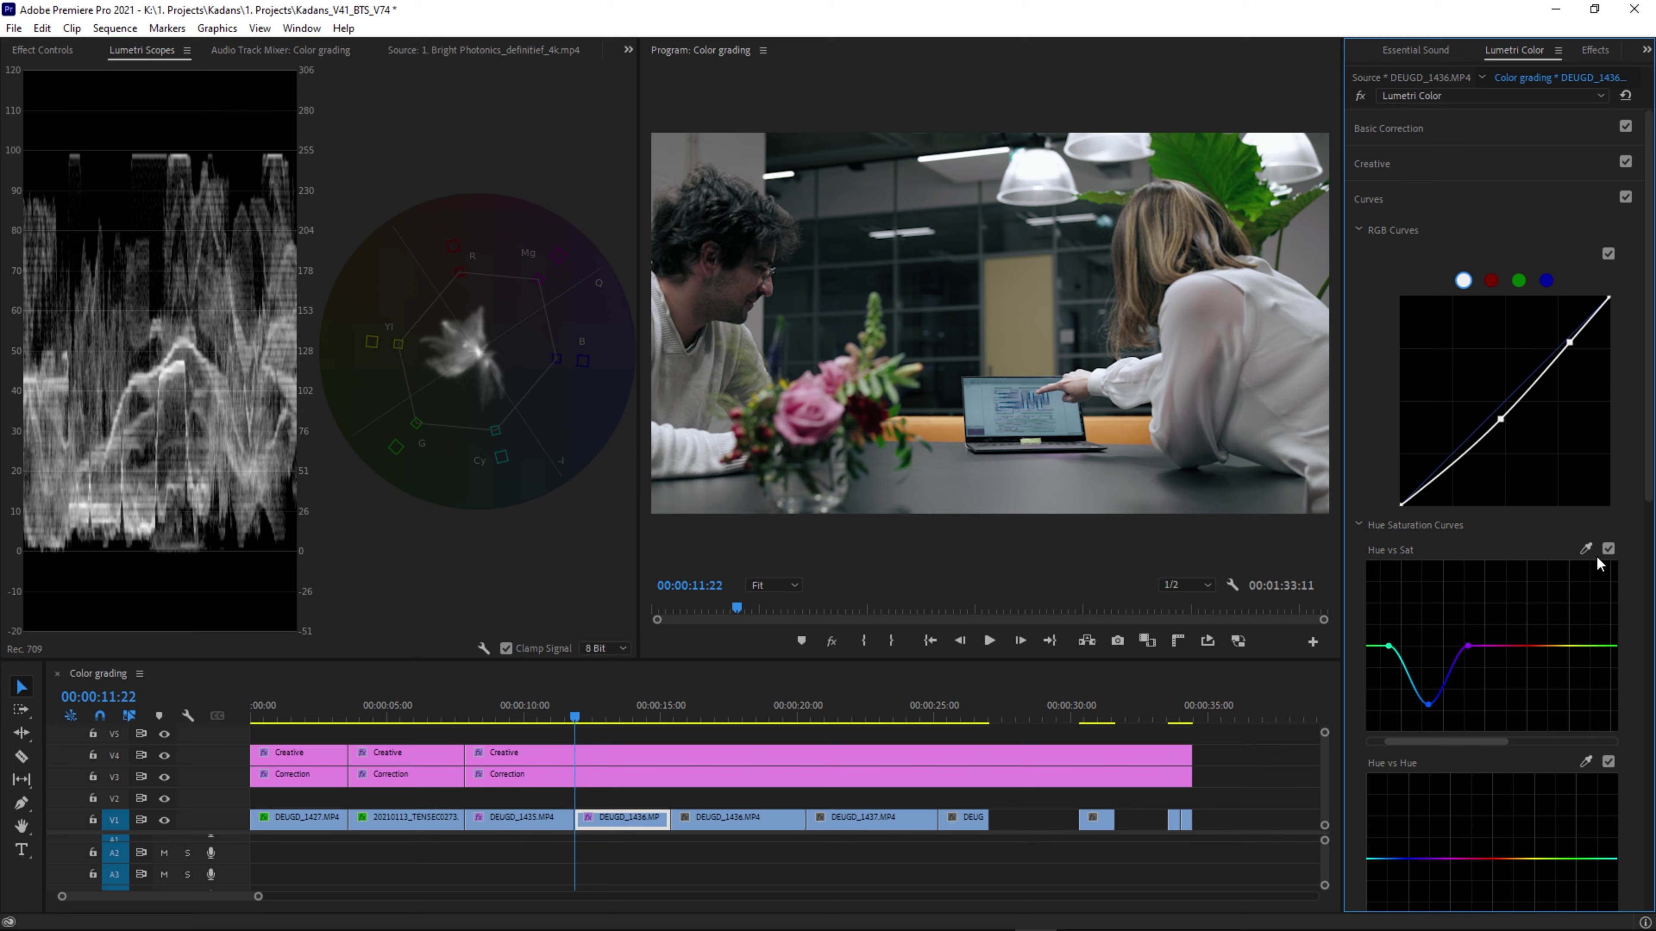
# Toggle the Hue vs Sat change off and on to compare, then advance to the next clip.
pyautogui.click(1609, 548)
pyautogui.click(1608, 549)
pyautogui.click(1609, 549)
pyautogui.click(1608, 548)
pyautogui.press('Down')
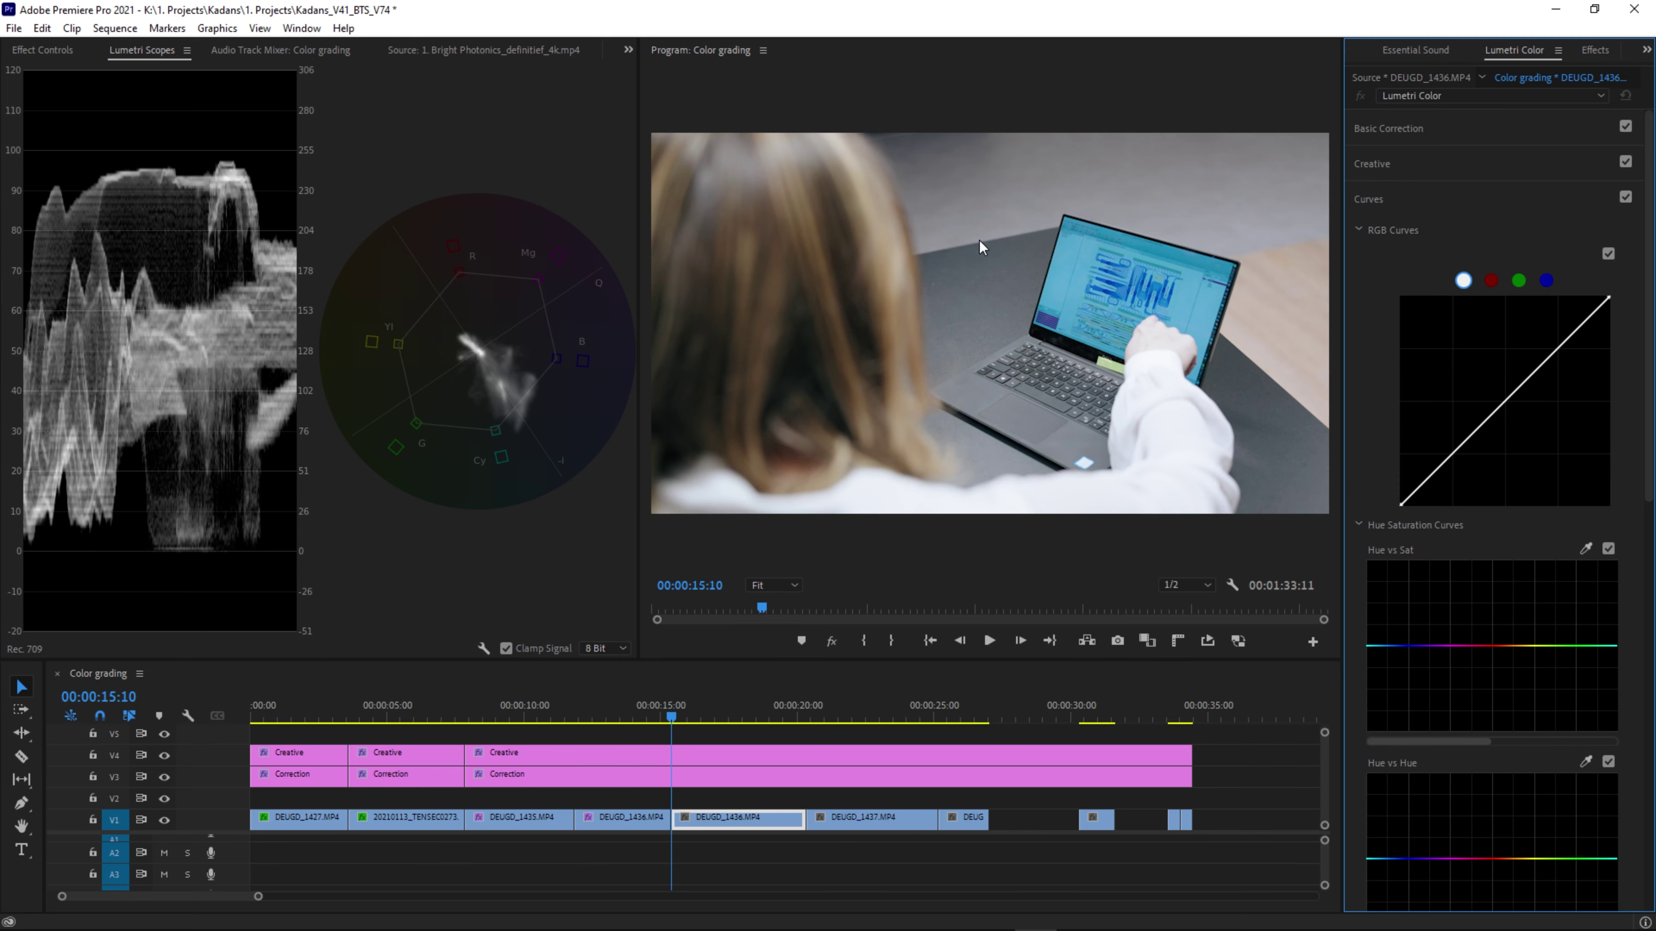
# Copy DEUGD_1436's Lumetri Color effect and paste it onto DEUGD_1437.
pyautogui.click(611, 821)
pyautogui.click(44, 50)
pyautogui.click(106, 373)
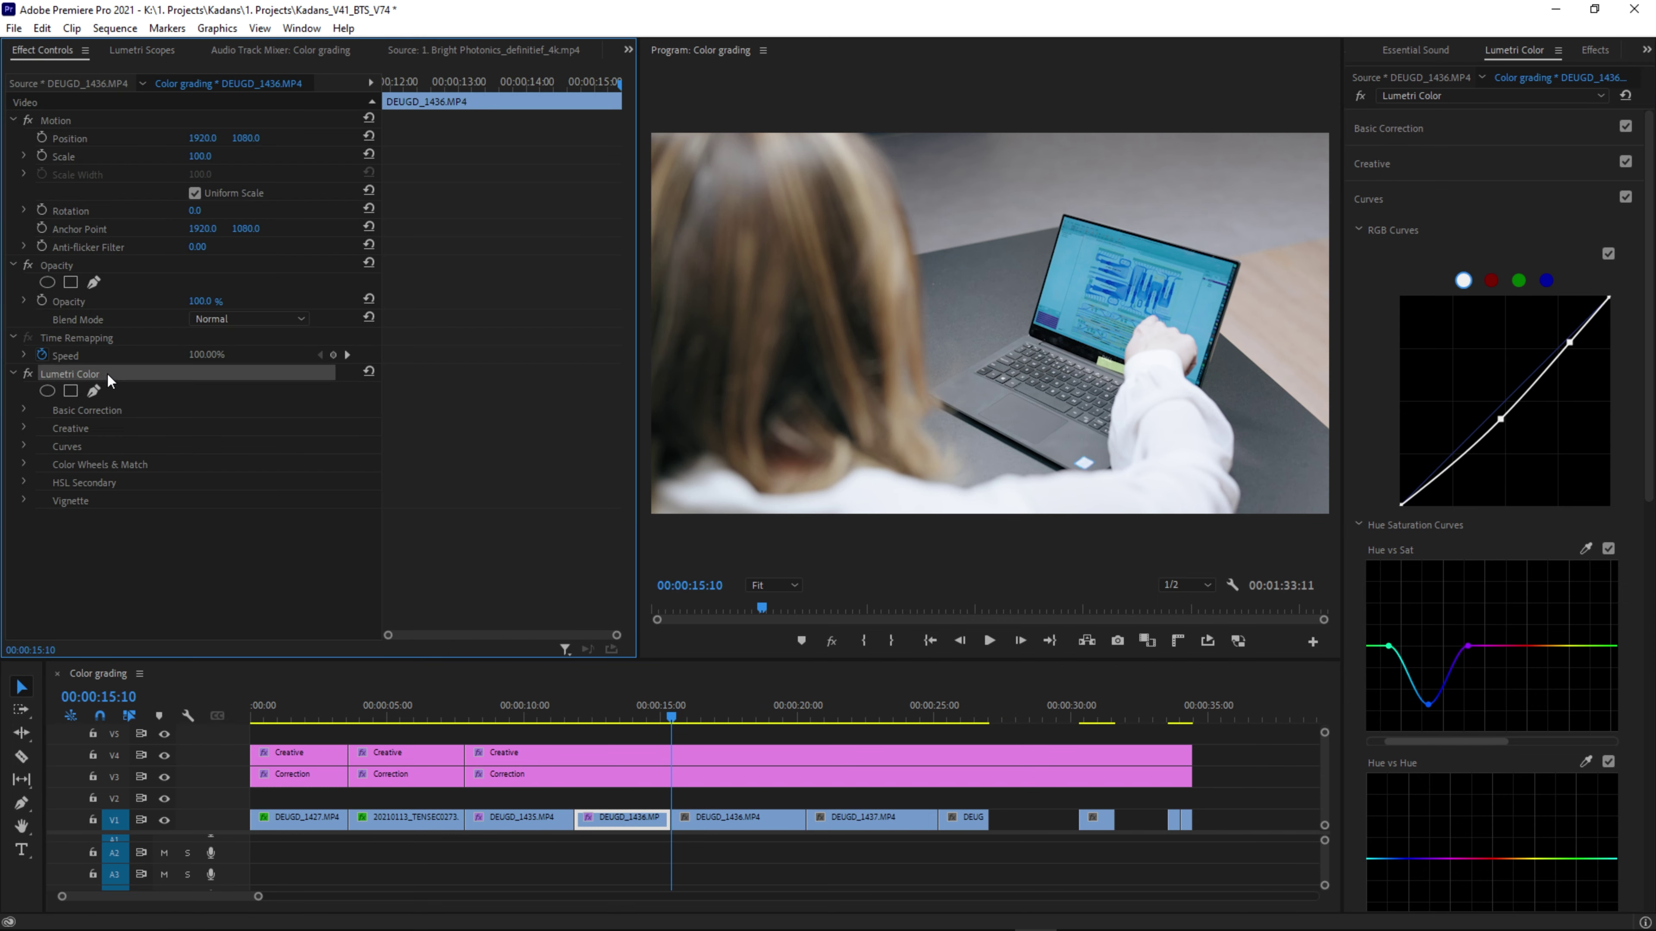
pyautogui.click(716, 815)
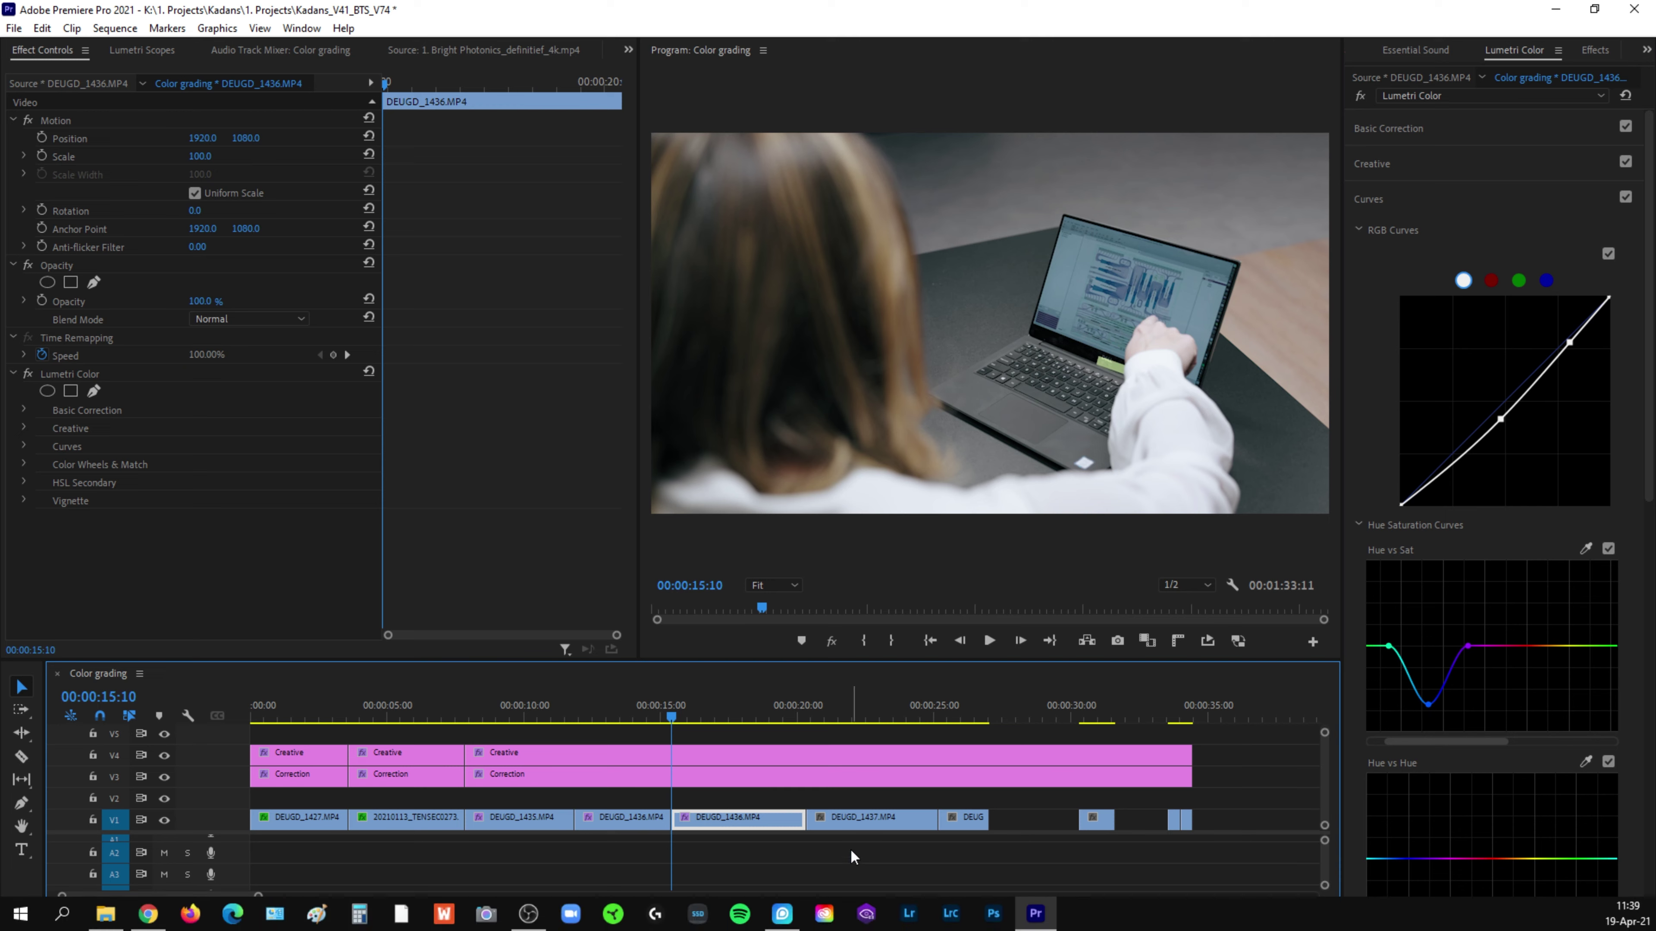
pyautogui.press('Down')
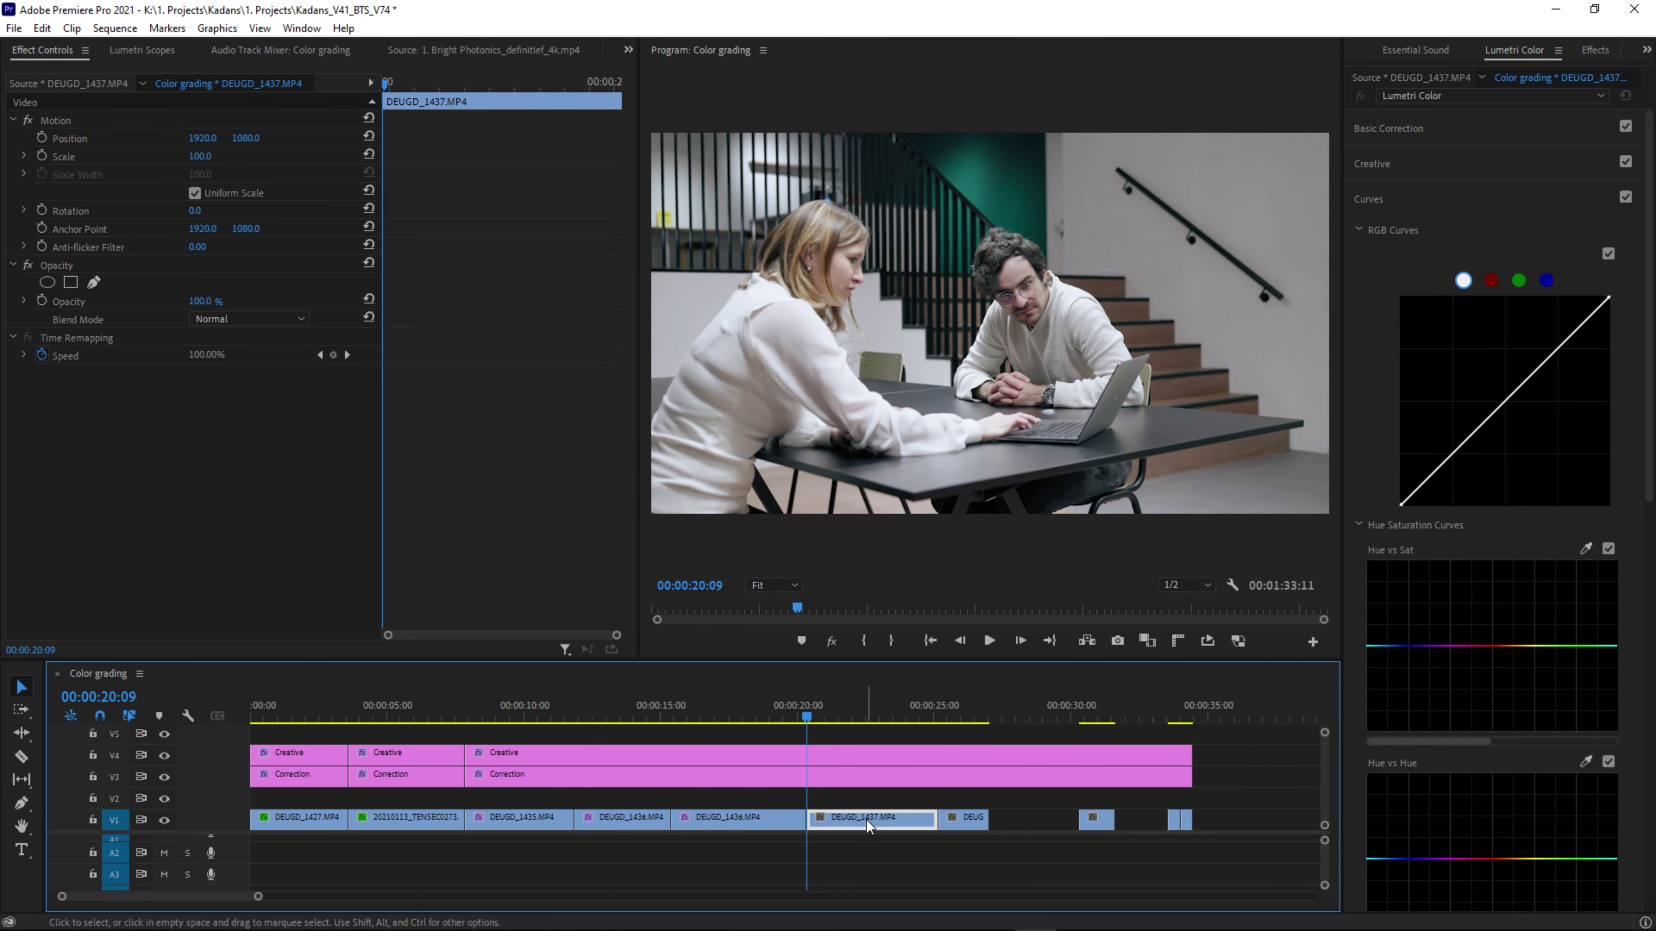
pyautogui.hotkey('ctrl', 'v')
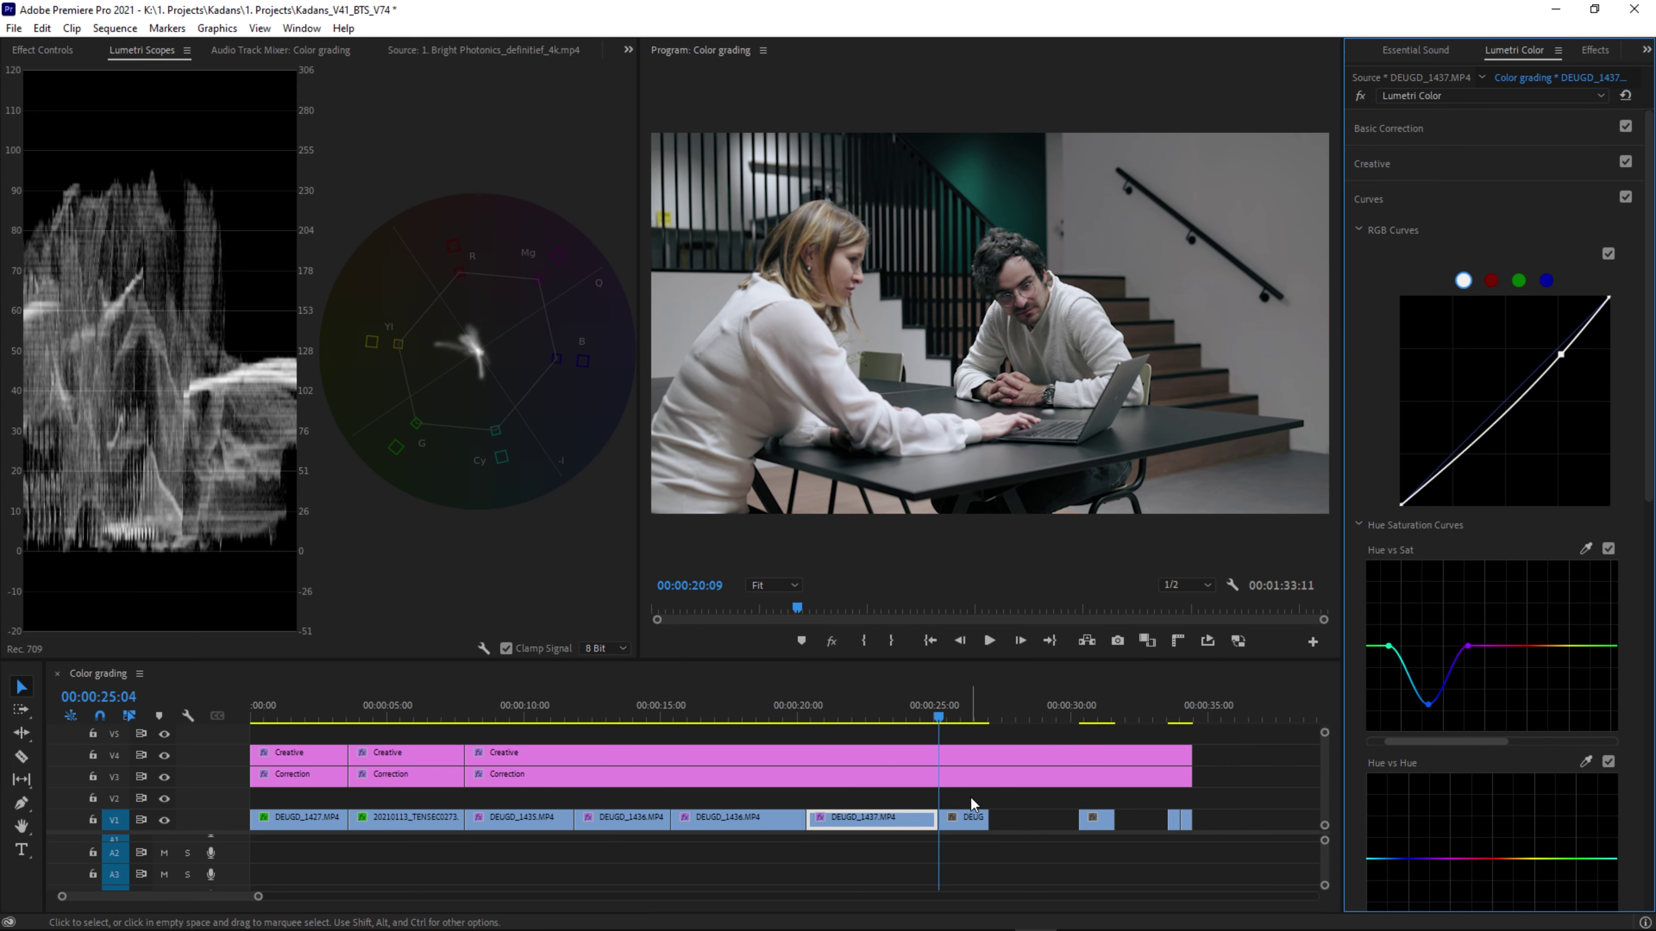
# Step through DEUGD_1438 and the earlier clips to review the grades, then reach the DEUGD_1381 interview shot.
pyautogui.press('Down')
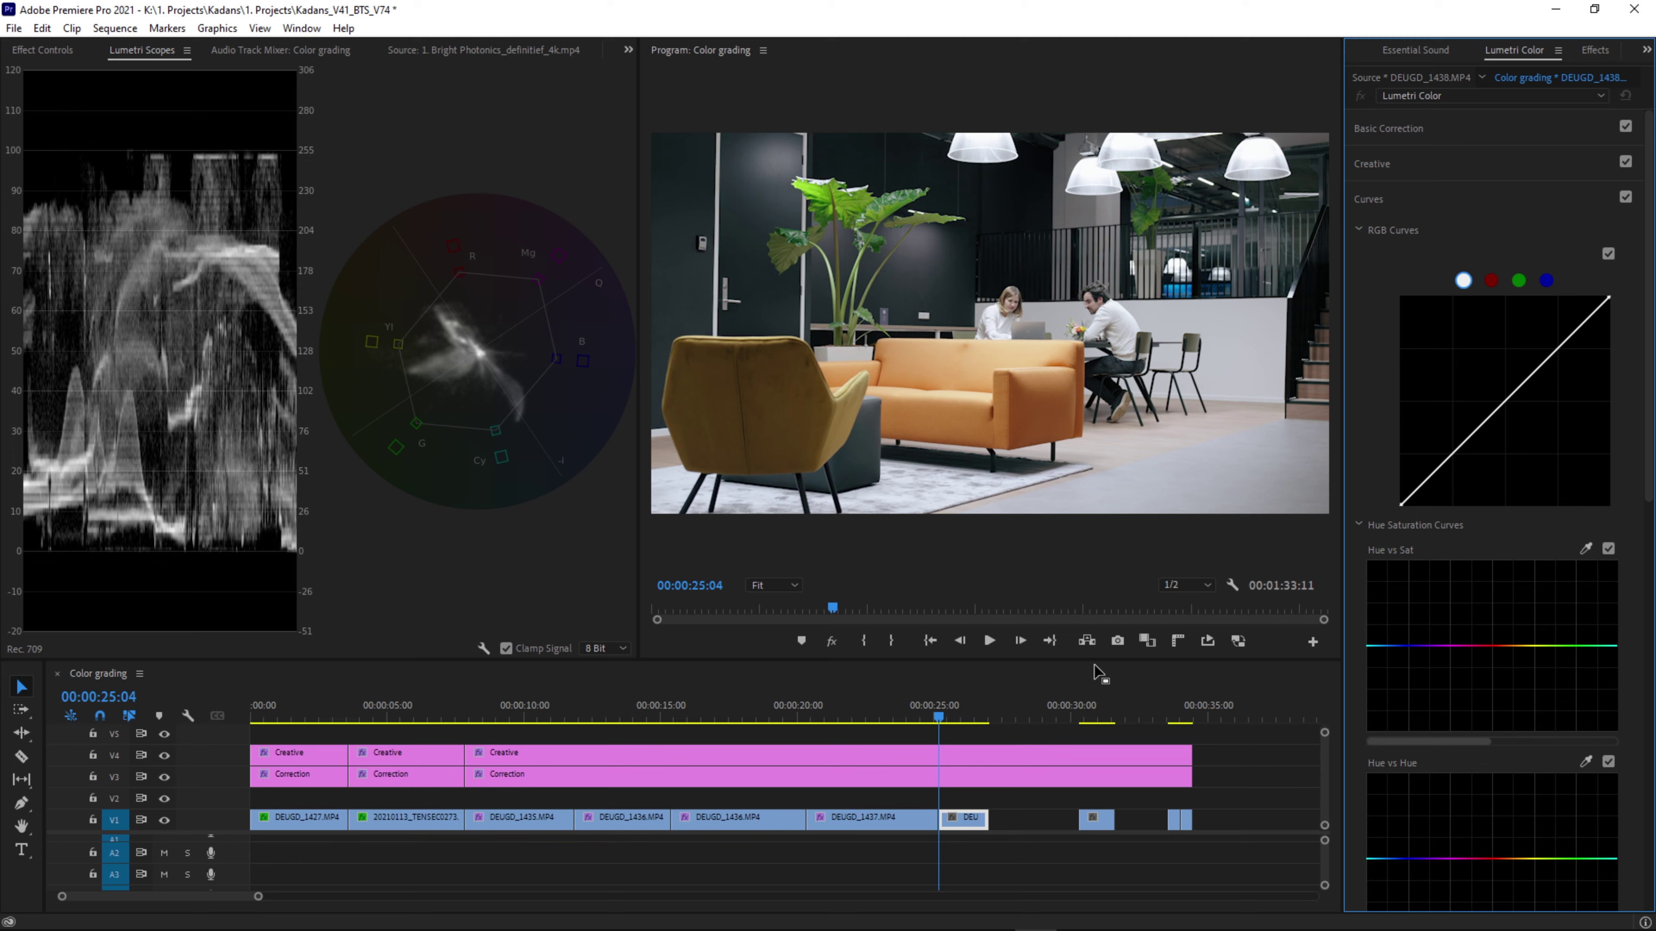
pyautogui.click(980, 823)
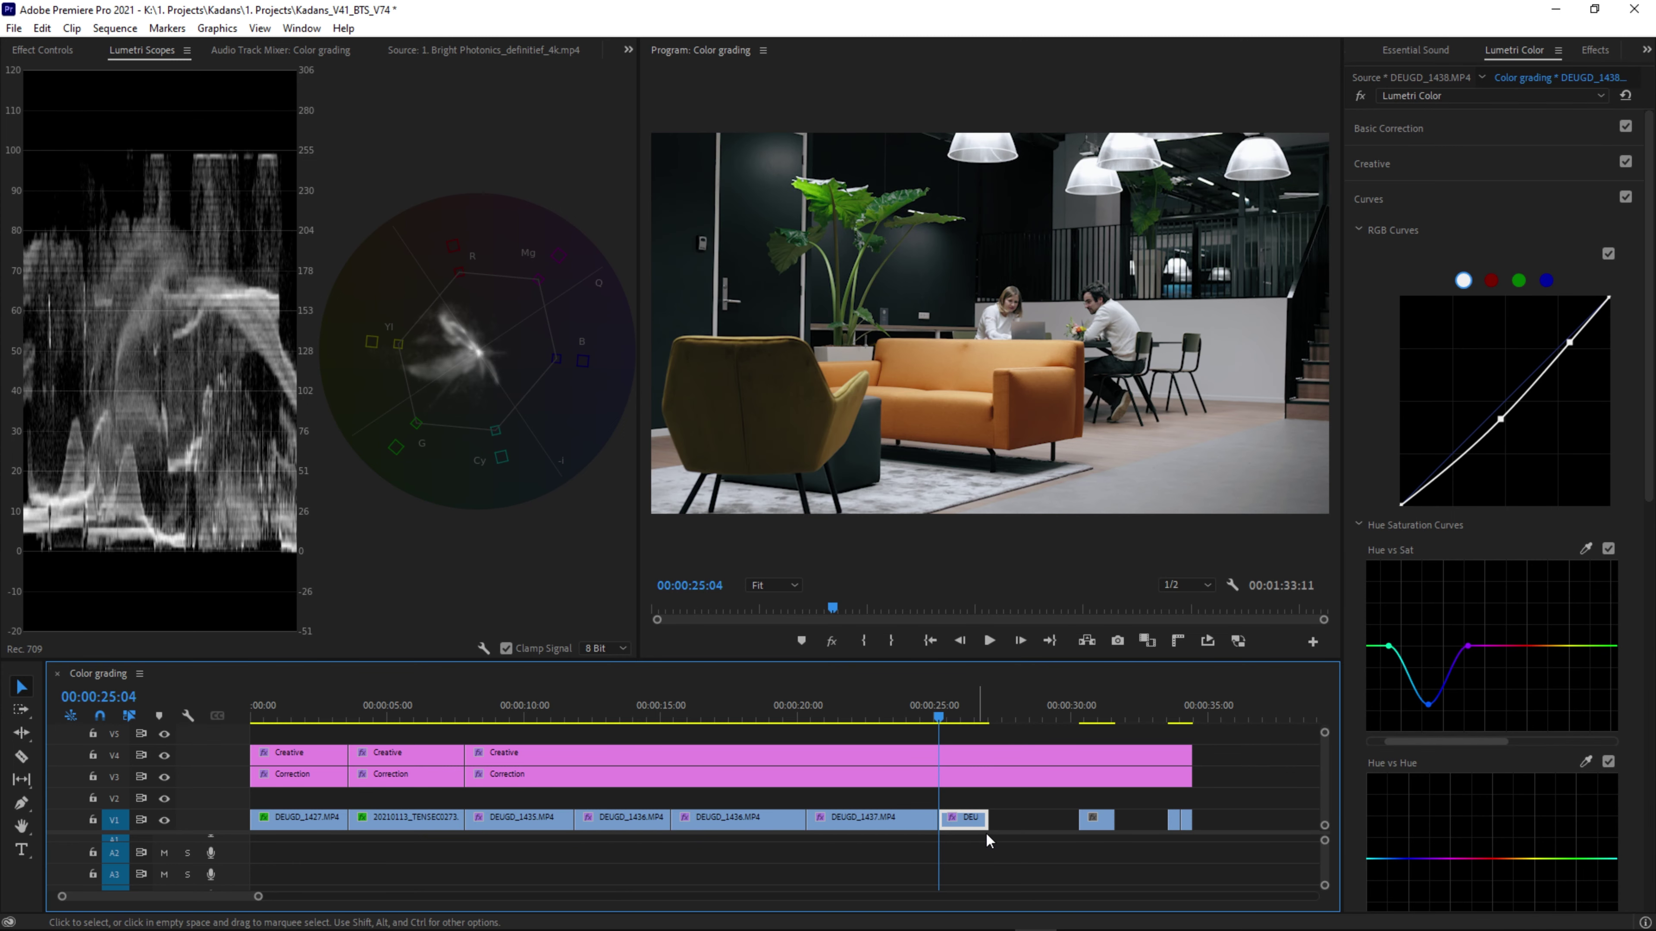
pyautogui.press('Up')
pyautogui.press('Up')
pyautogui.press('Up')
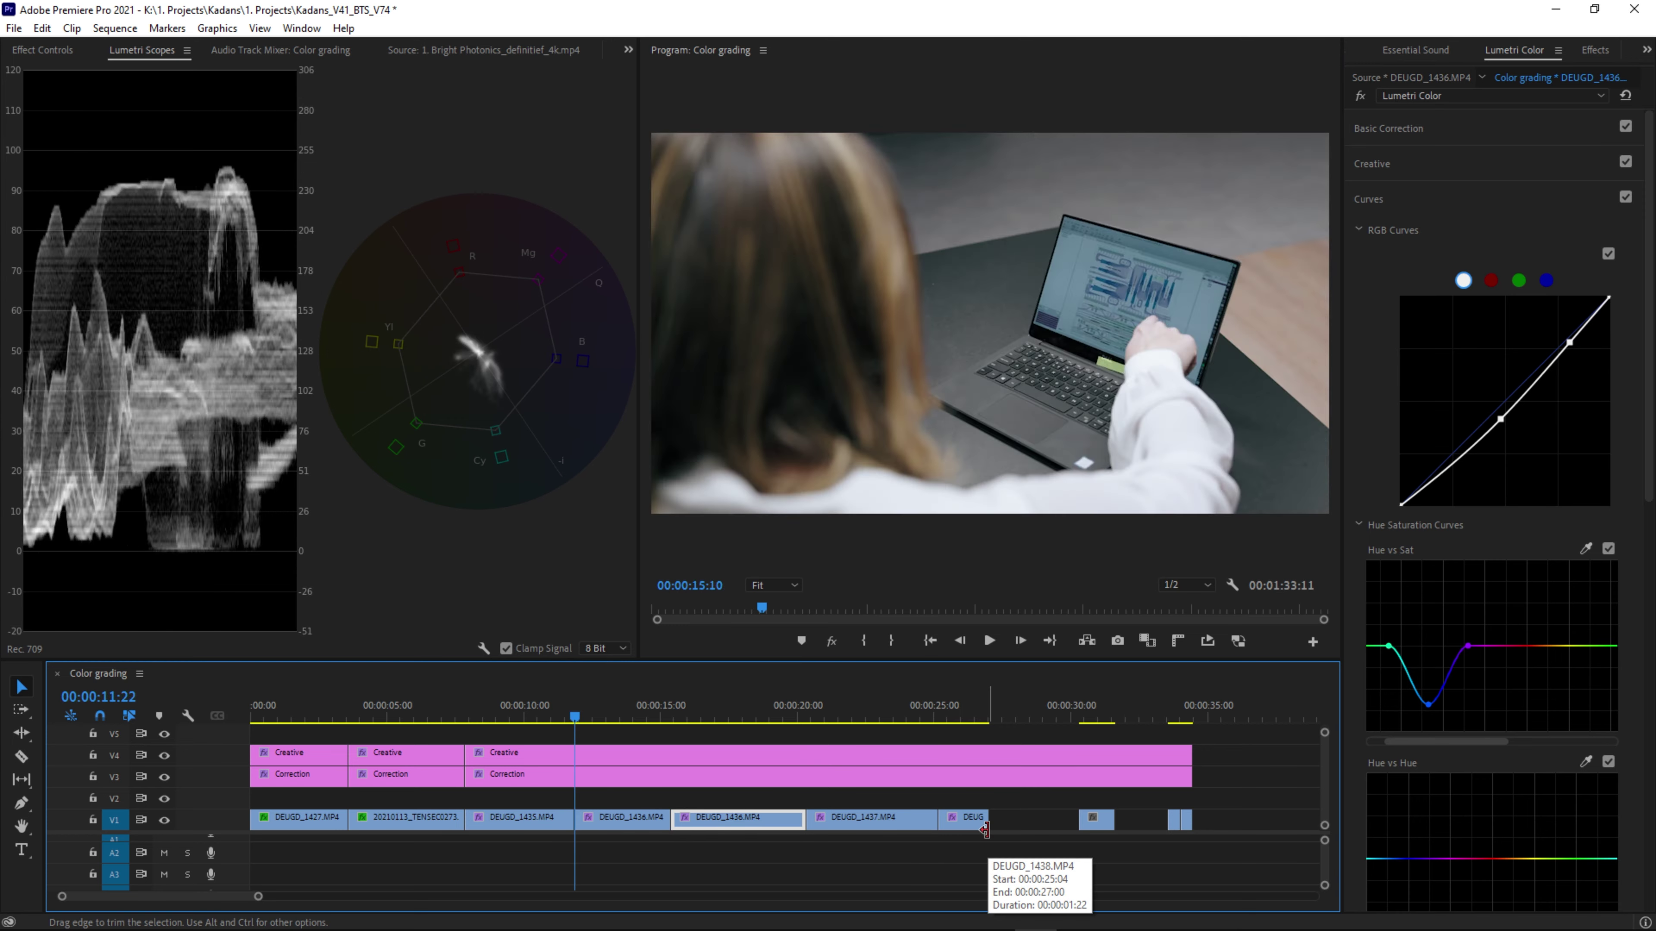
pyautogui.press('Up')
pyautogui.press('Up')
pyautogui.press('Down')
pyautogui.press('Down')
pyautogui.press('Down')
pyautogui.press('Down')
pyautogui.press('Down')
pyautogui.press('Down')
pyautogui.press('Up')
pyautogui.press('Up')
pyautogui.press('Up')
pyautogui.press('Up')
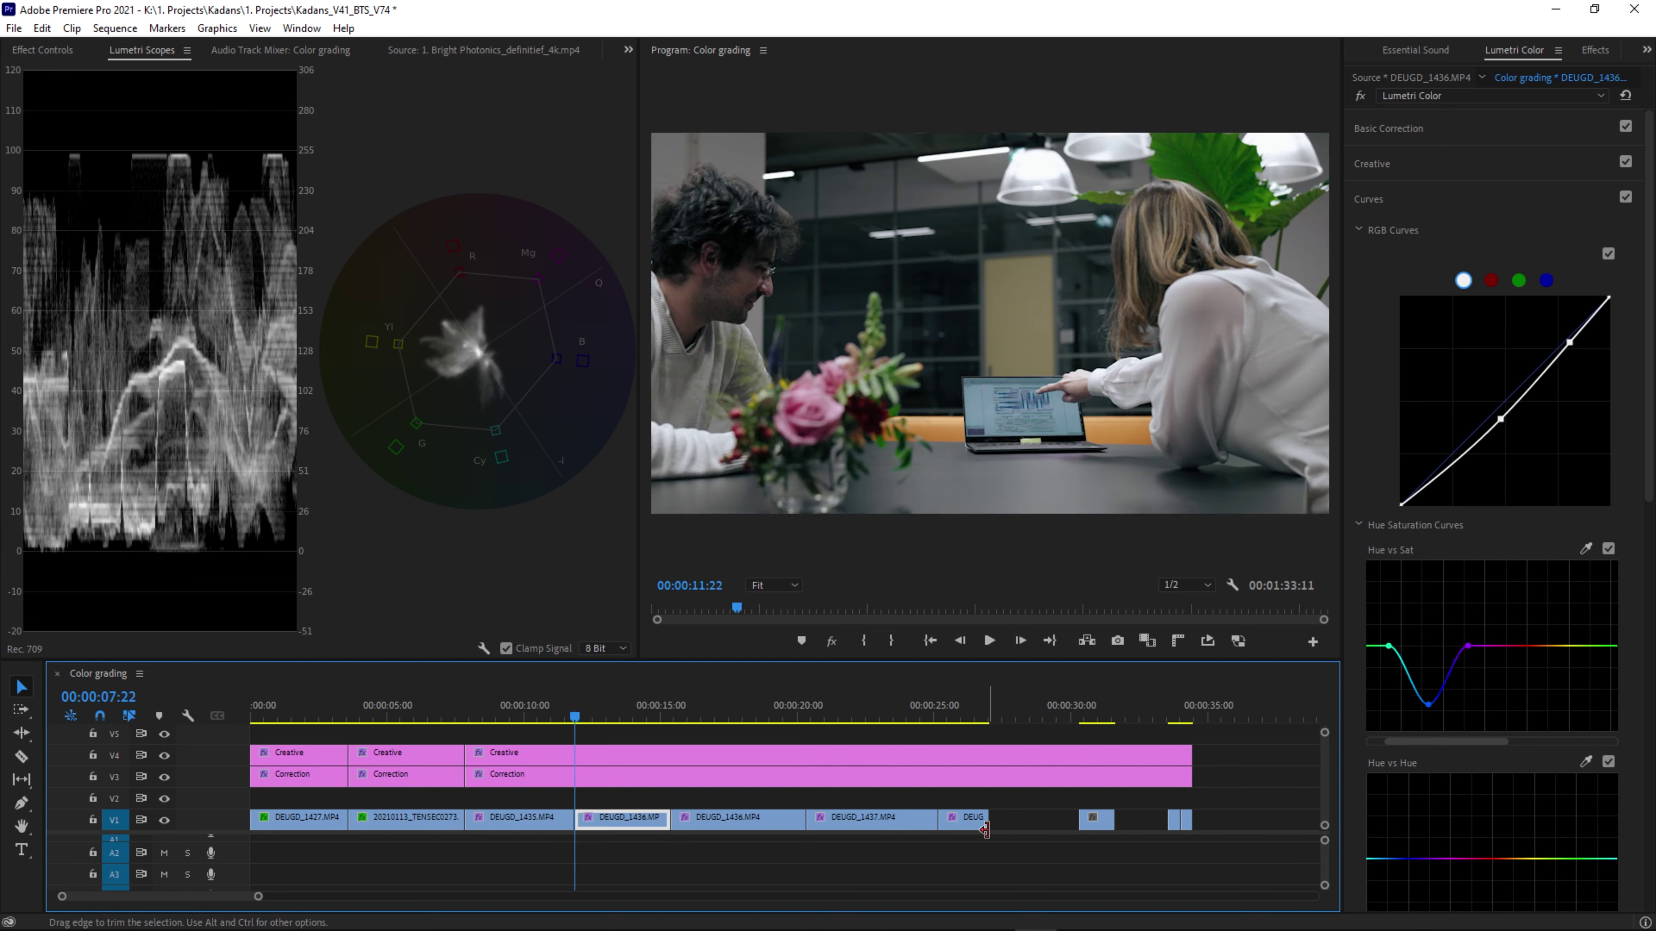
pyautogui.press('Up')
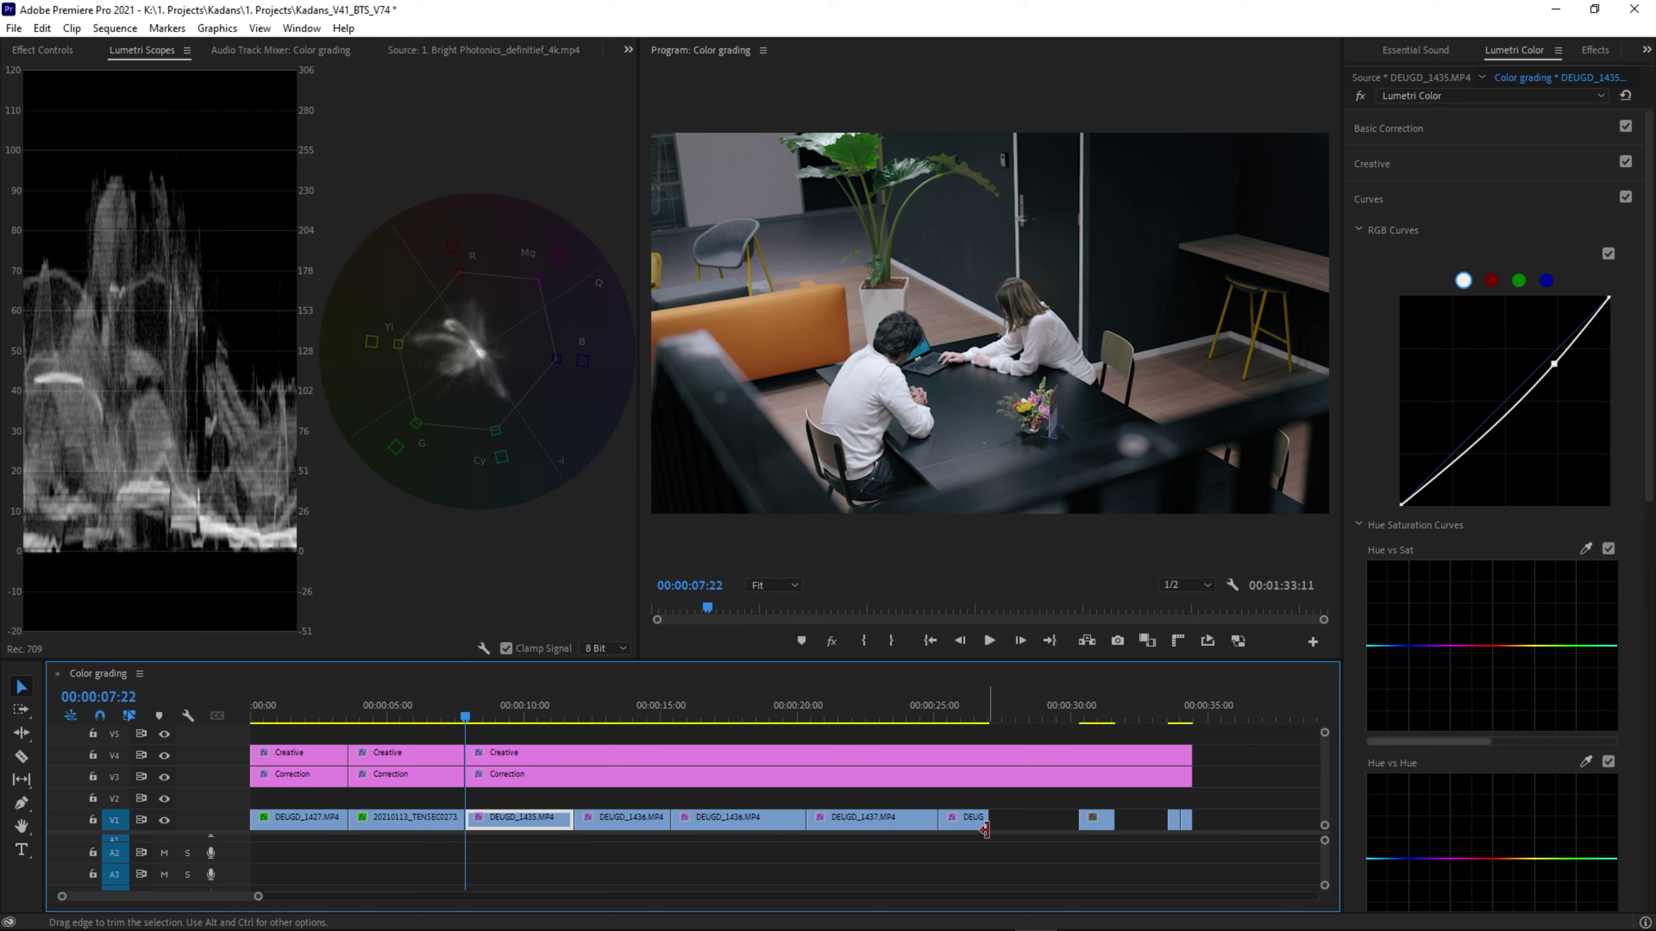
pyautogui.press('Down')
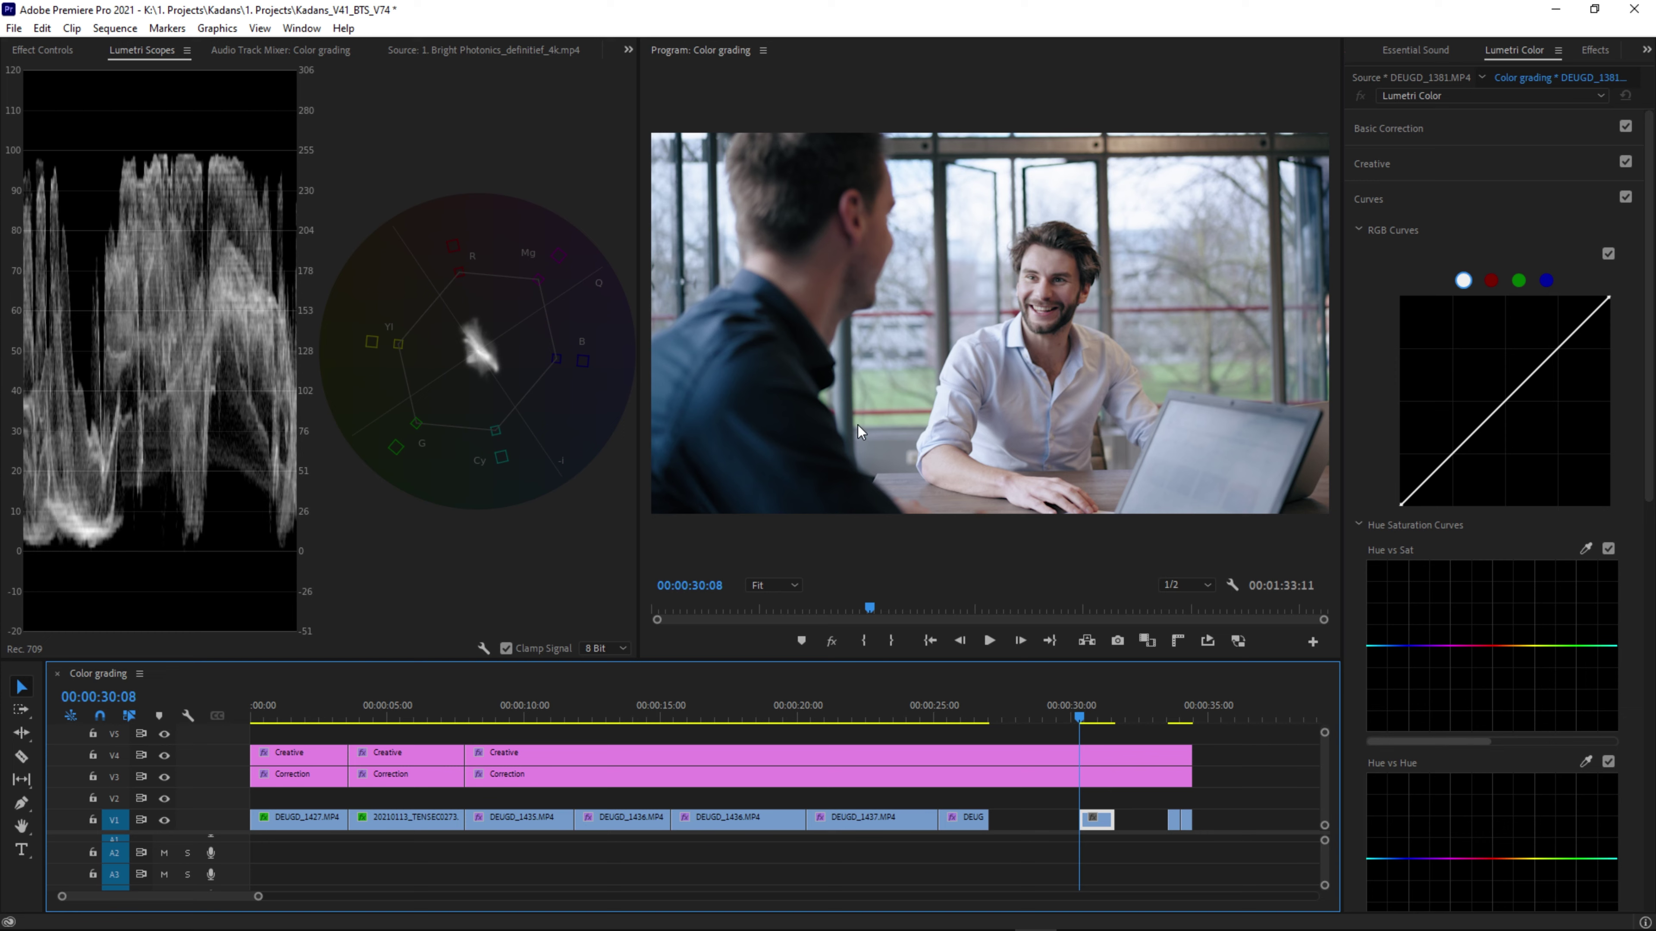
# Compare the ungraded shot, then darken DEUGD_1381 with two points on the RGB master curve.
pyautogui.click(829, 643)
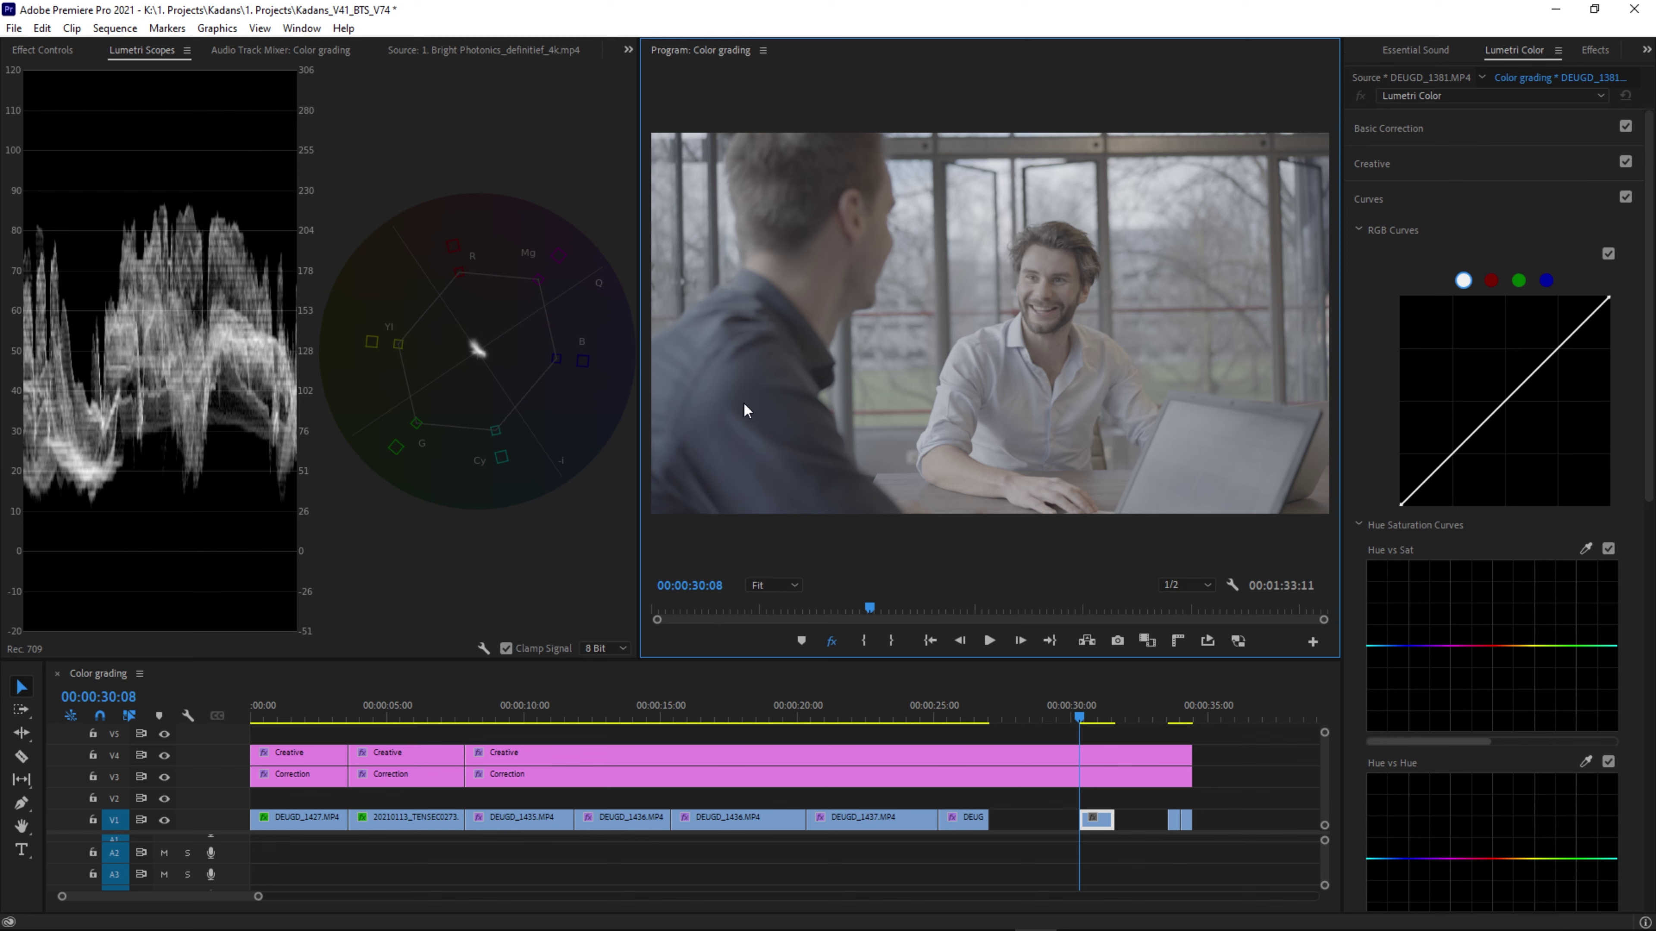
pyautogui.click(834, 642)
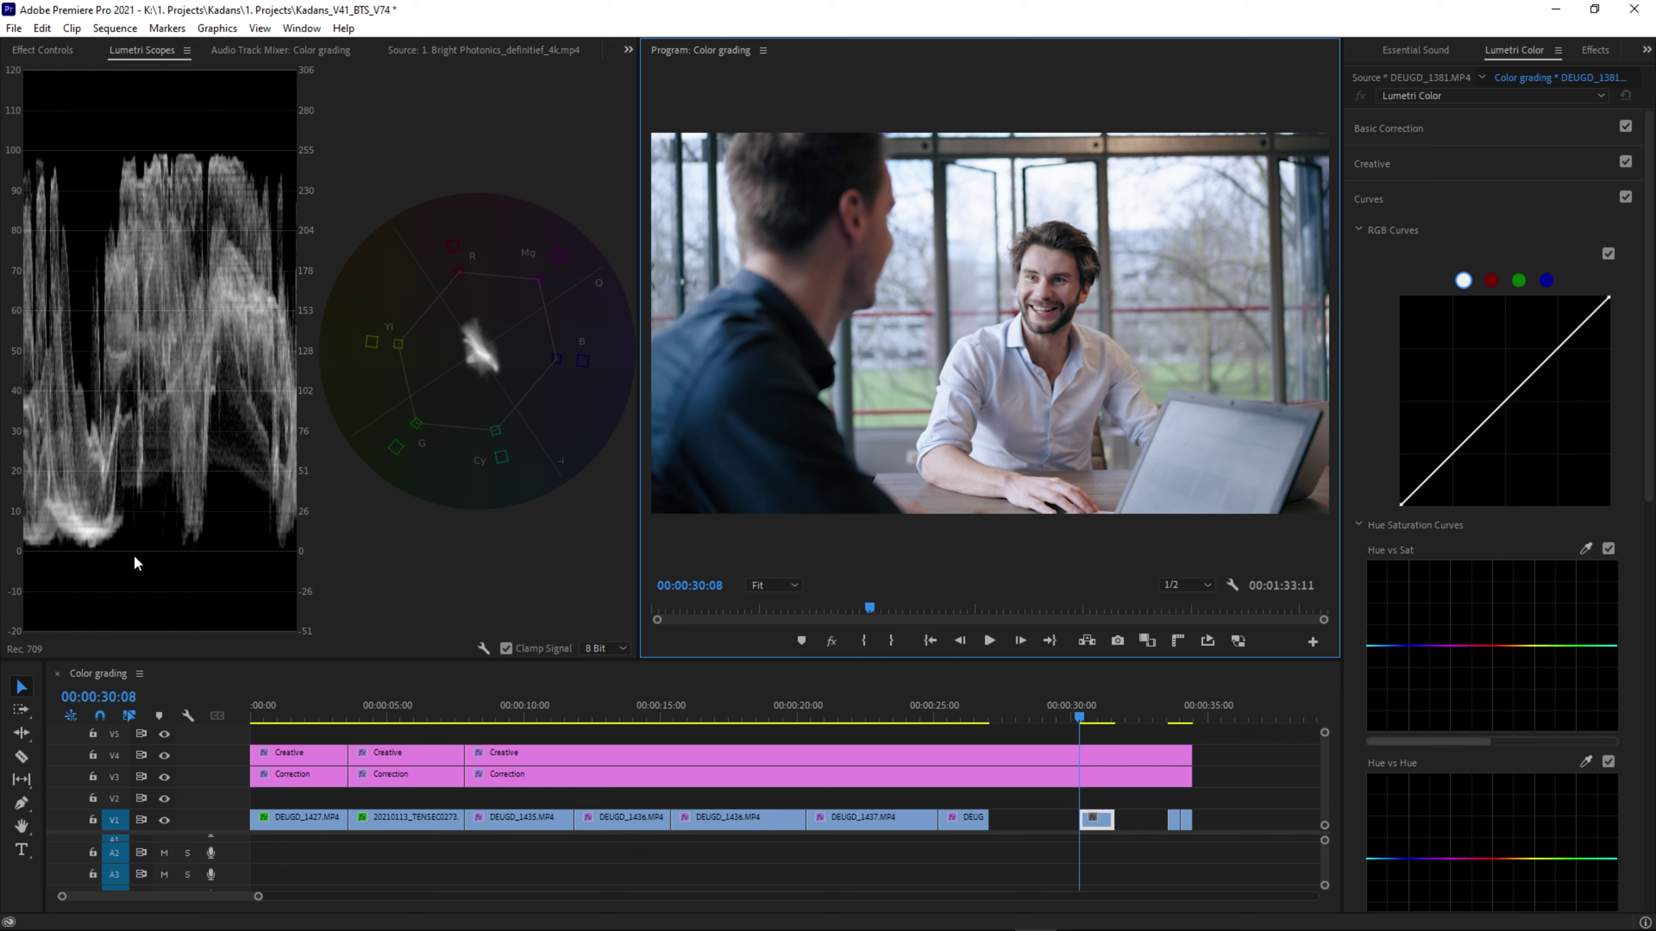
pyautogui.click(1097, 841)
pyautogui.click(1097, 820)
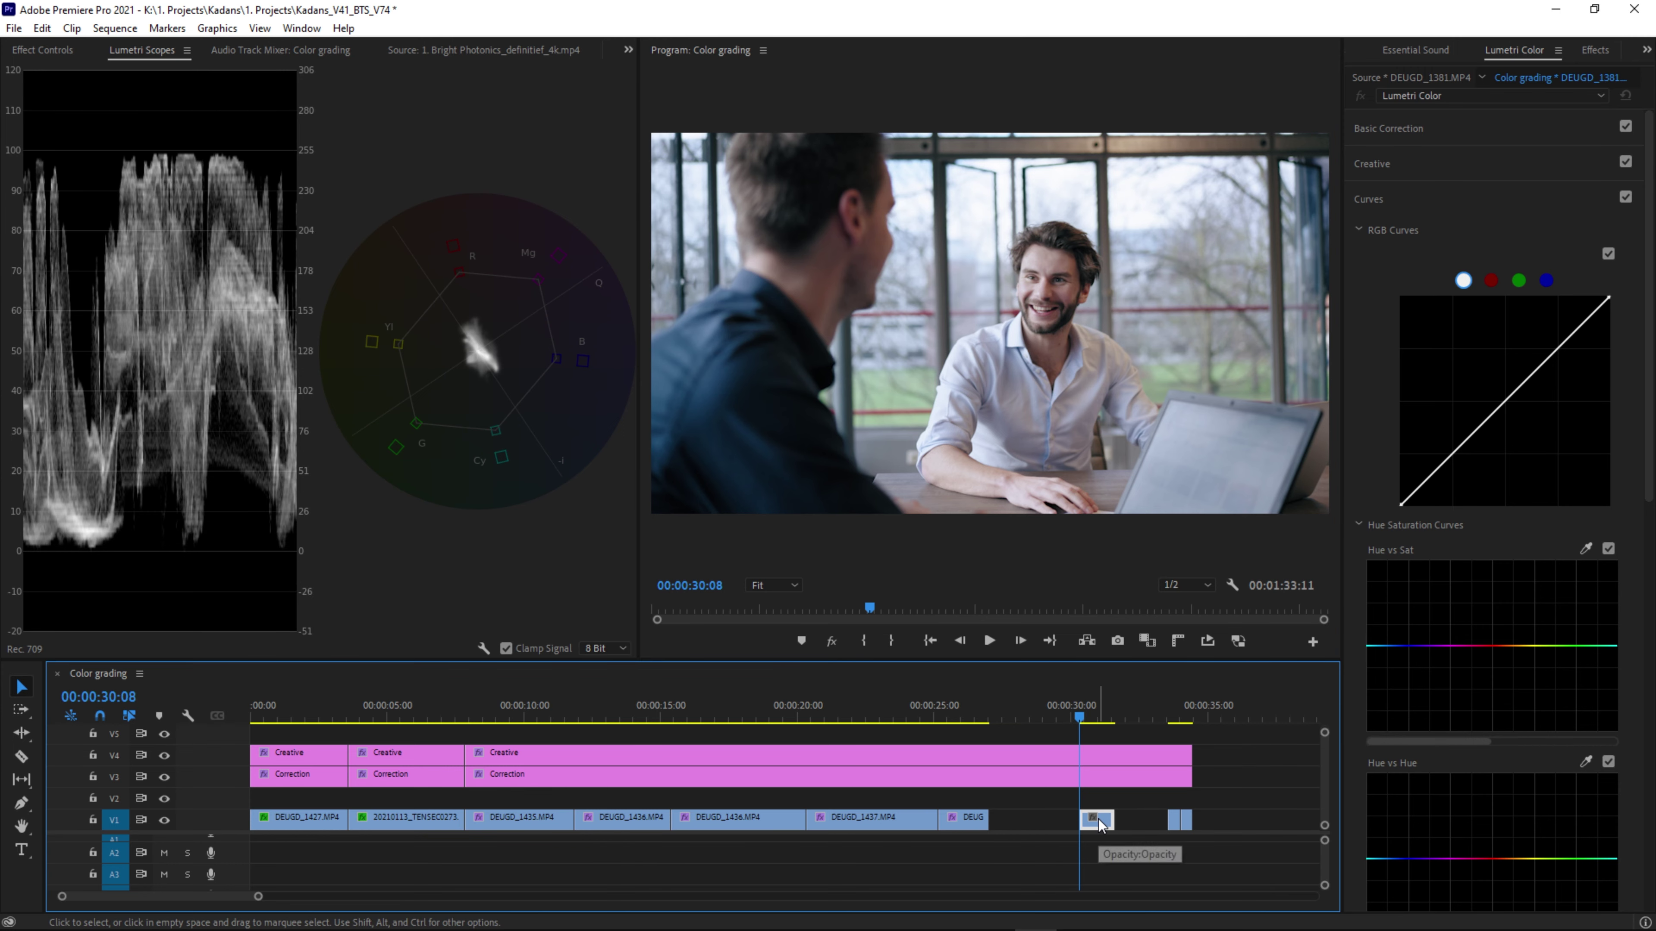
pyautogui.click(1551, 356)
pyautogui.moveTo(1551, 356); pyautogui.dragTo(1552, 367)
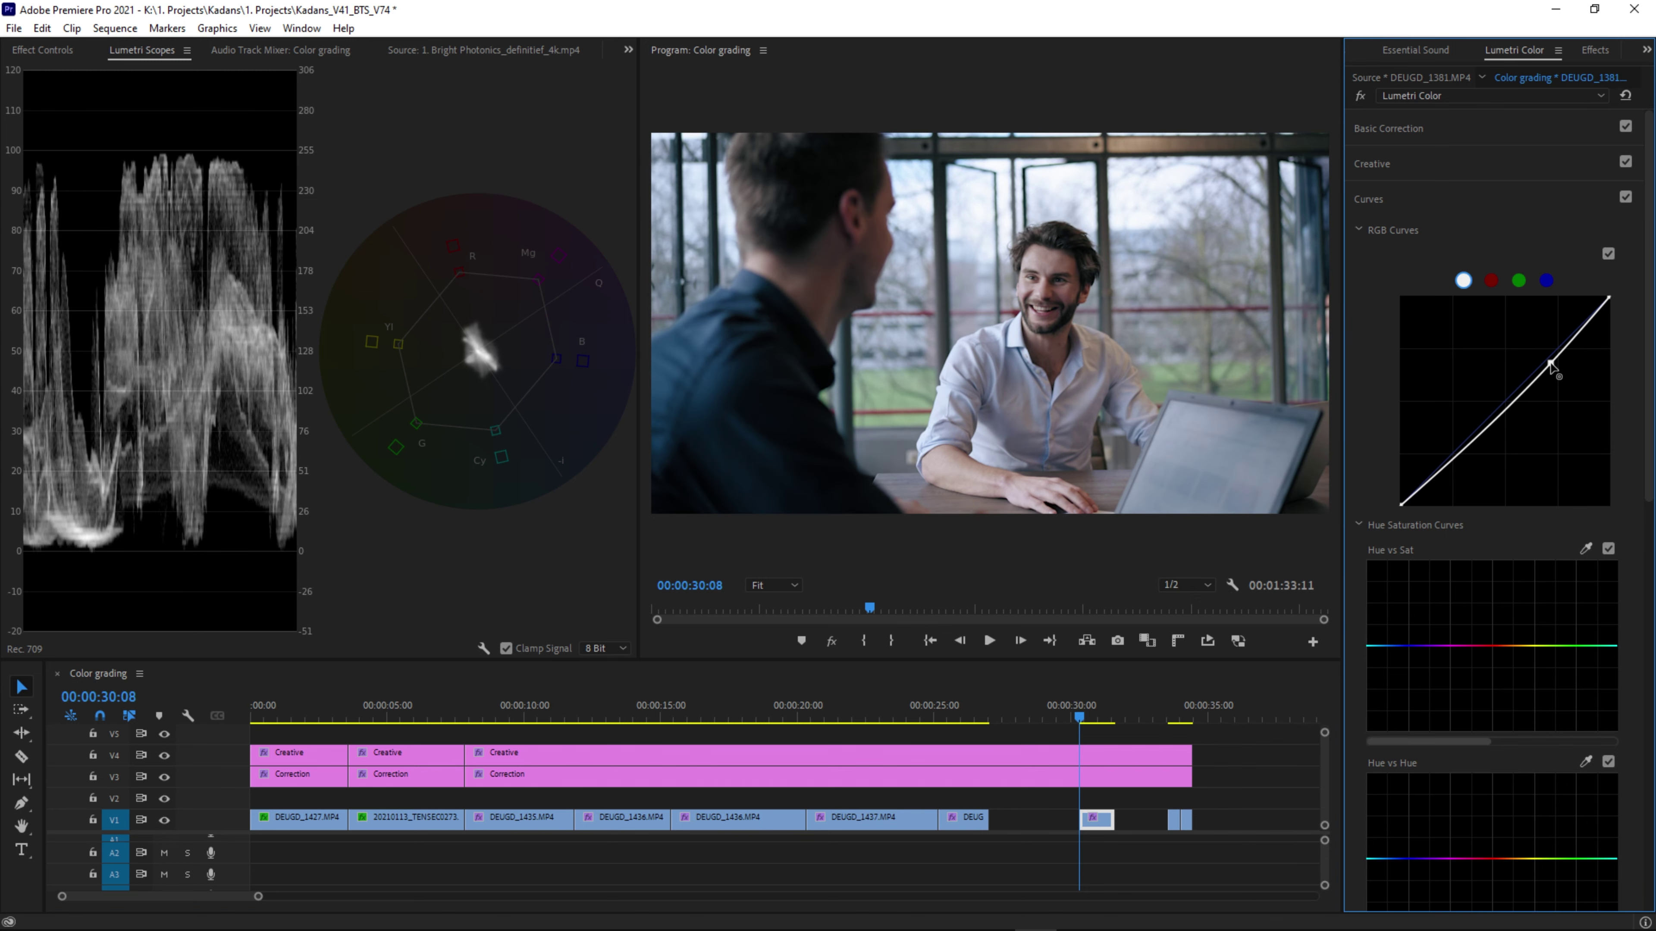
pyautogui.click(1453, 458)
# Set Basic Correction Saturation to 117.9, Contrast to 7.4 and Temperature to 1.1.
pyautogui.click(1422, 124)
pyautogui.moveTo(1523, 454); pyautogui.dragTo(1532, 455)
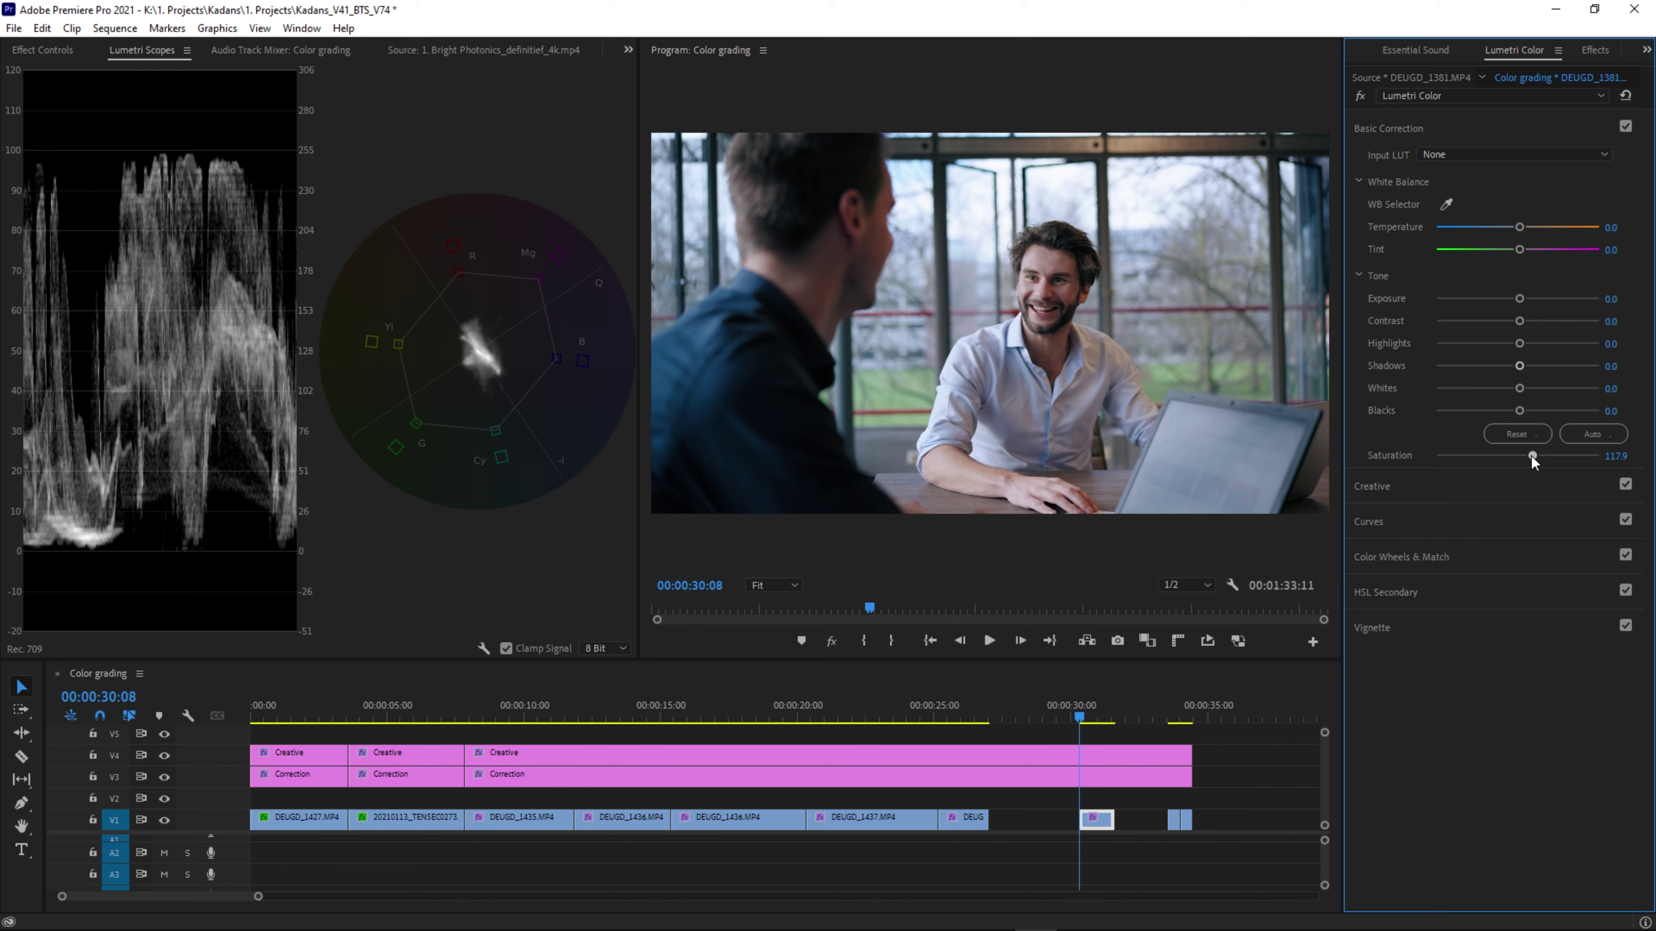
pyautogui.moveTo(1520, 321); pyautogui.dragTo(1524, 322)
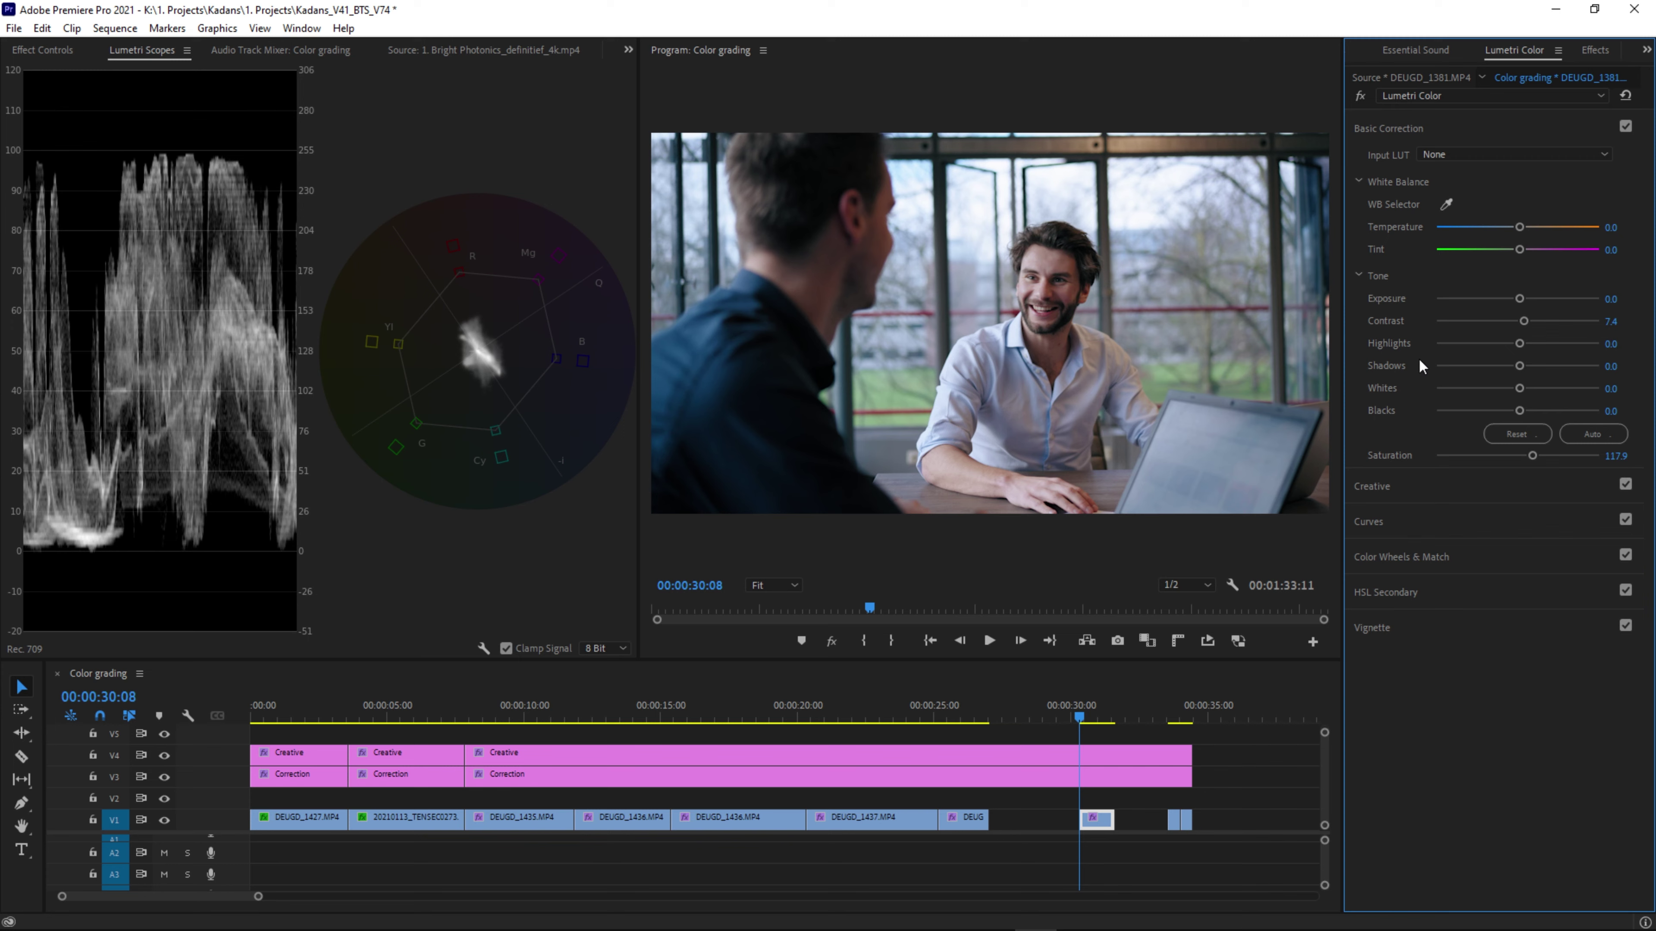
pyautogui.moveTo(1517, 231); pyautogui.dragTo(1520, 230)
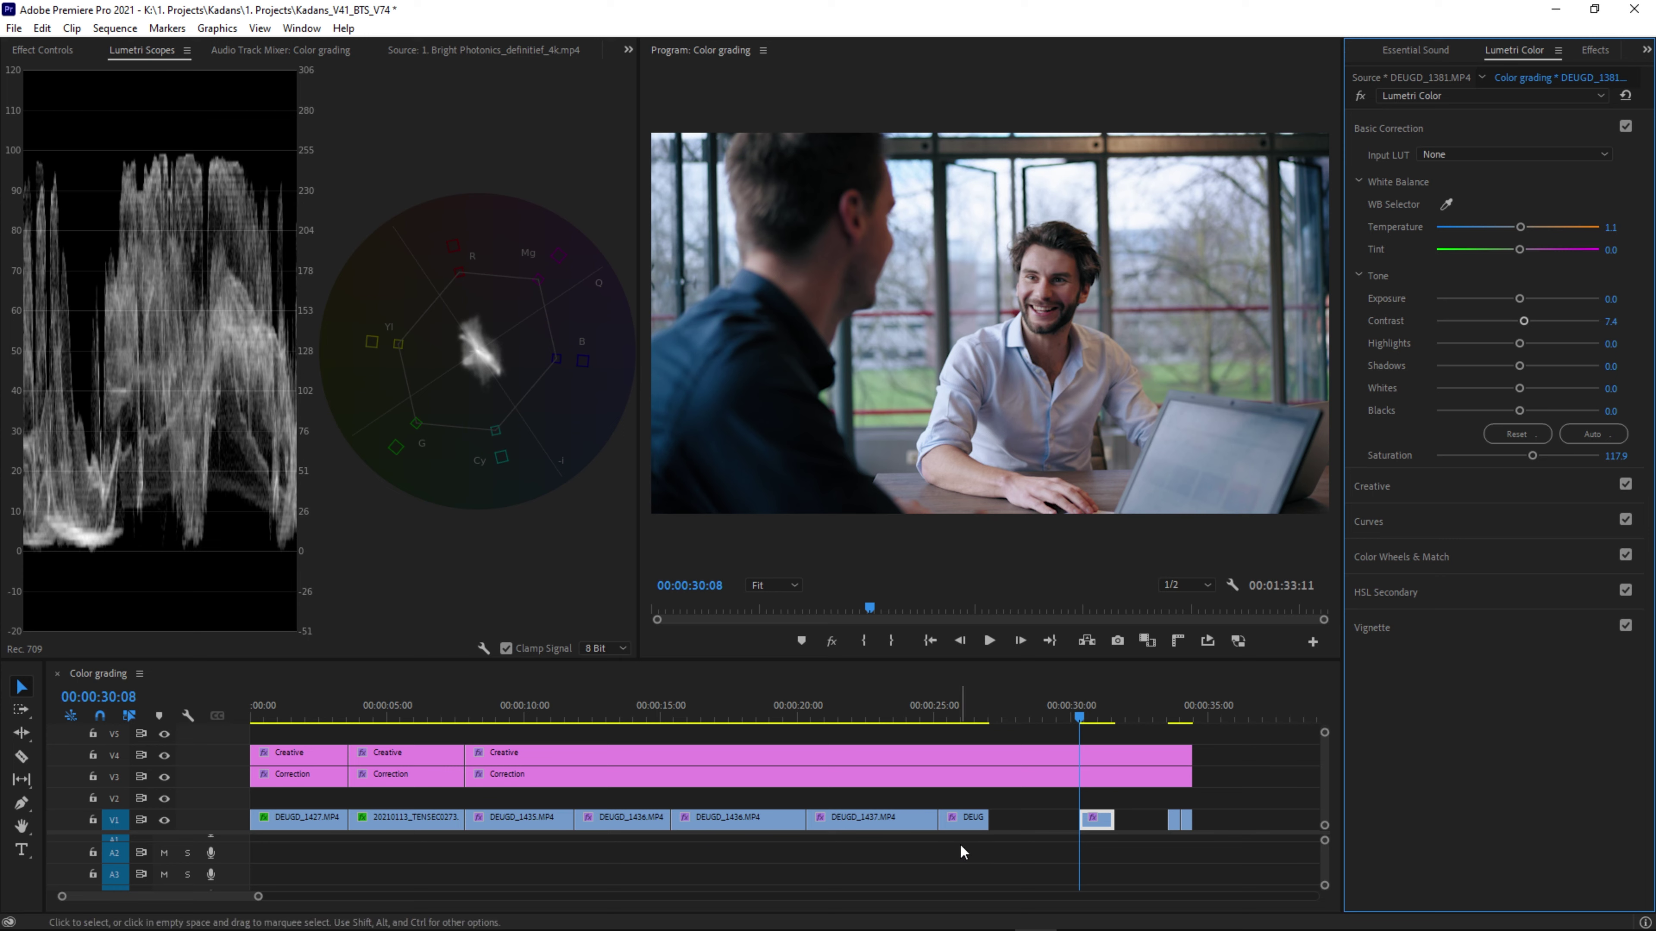
# Draw a four-point opacity mask around the man's face on DEUGD_1381.
pyautogui.click(52, 57)
pyautogui.click(150, 300)
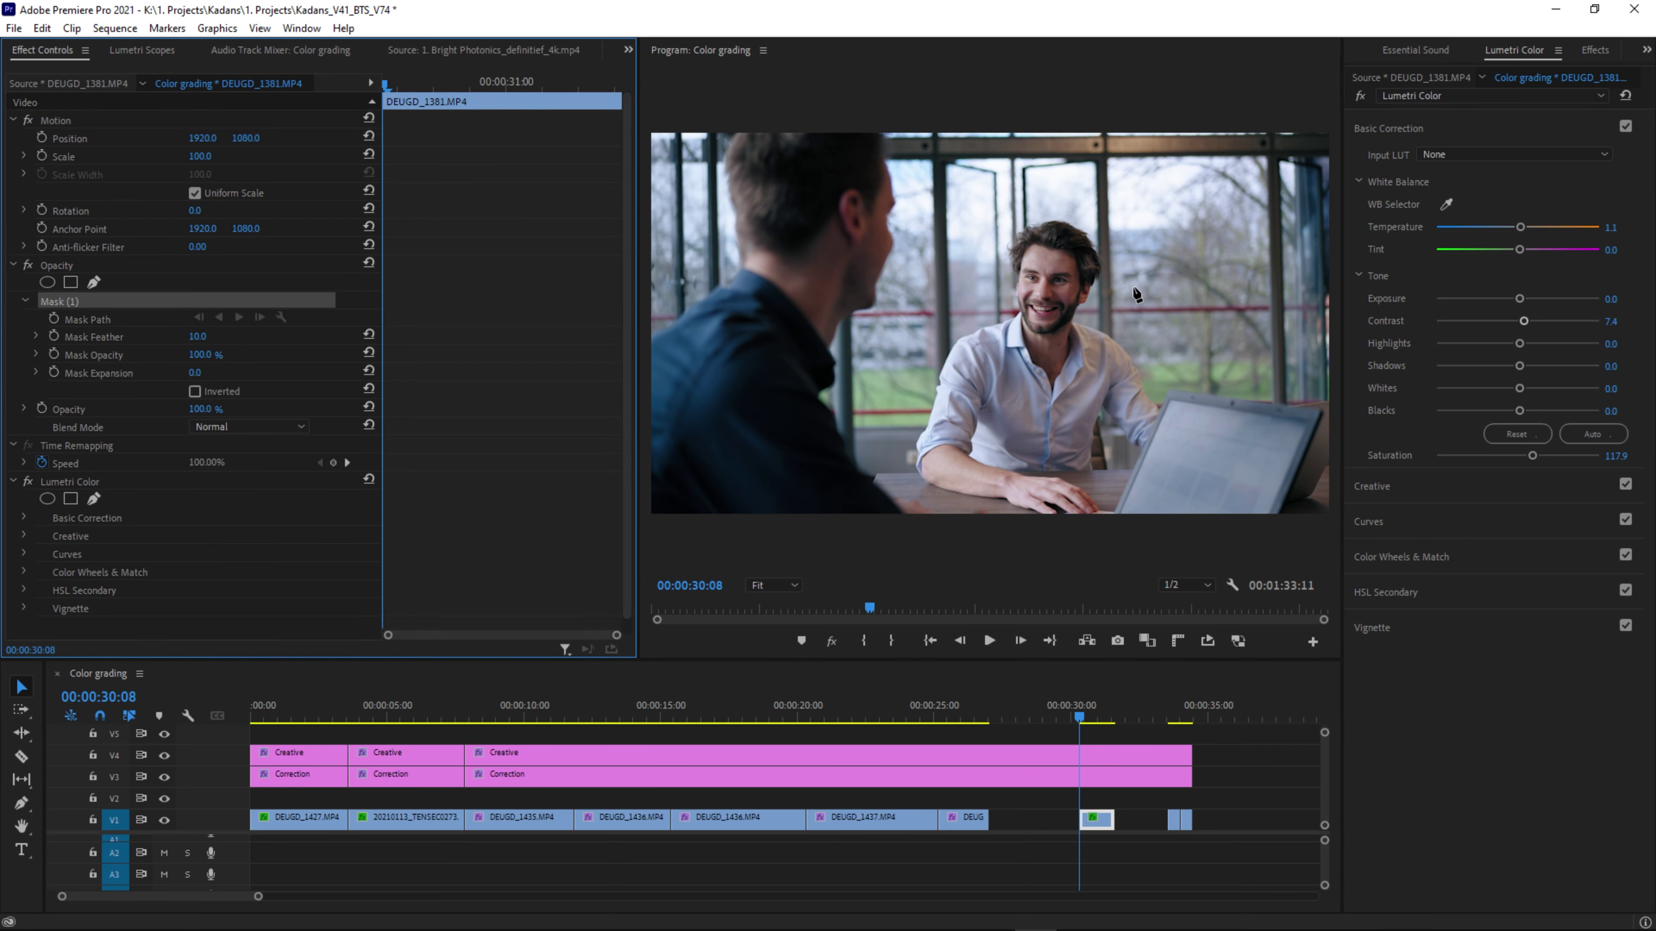
pyautogui.click(1030, 249)
pyautogui.click(1021, 290)
pyautogui.click(1061, 271)
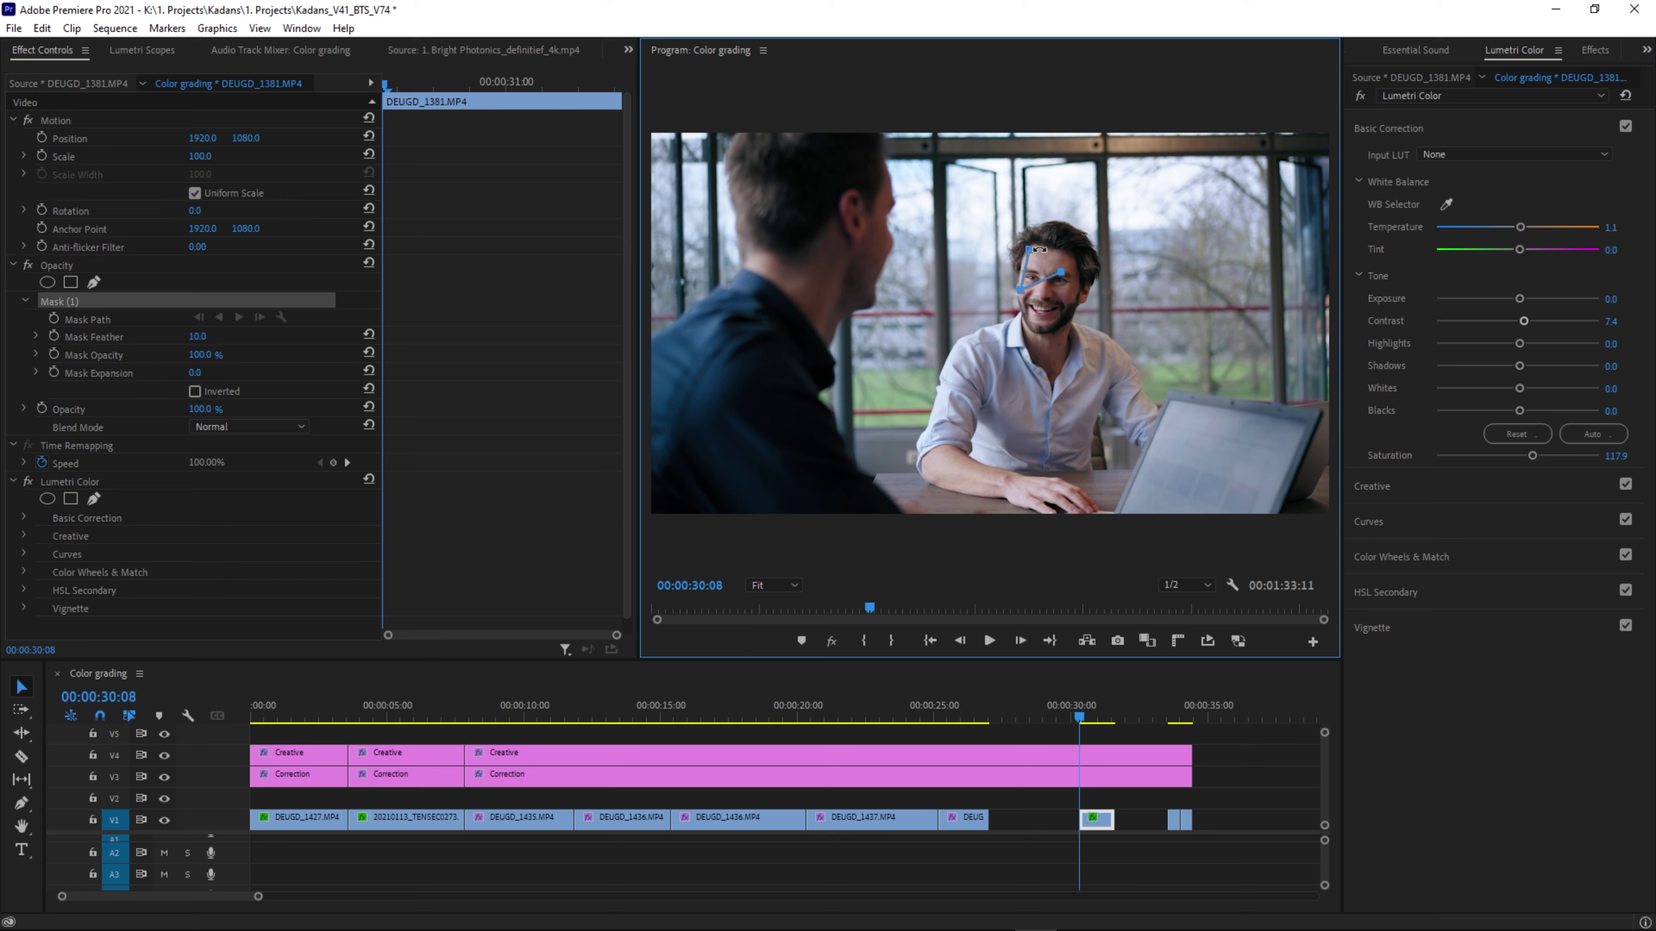
pyautogui.click(1030, 249)
pyautogui.moveTo(1021, 290); pyautogui.dragTo(1021, 264)
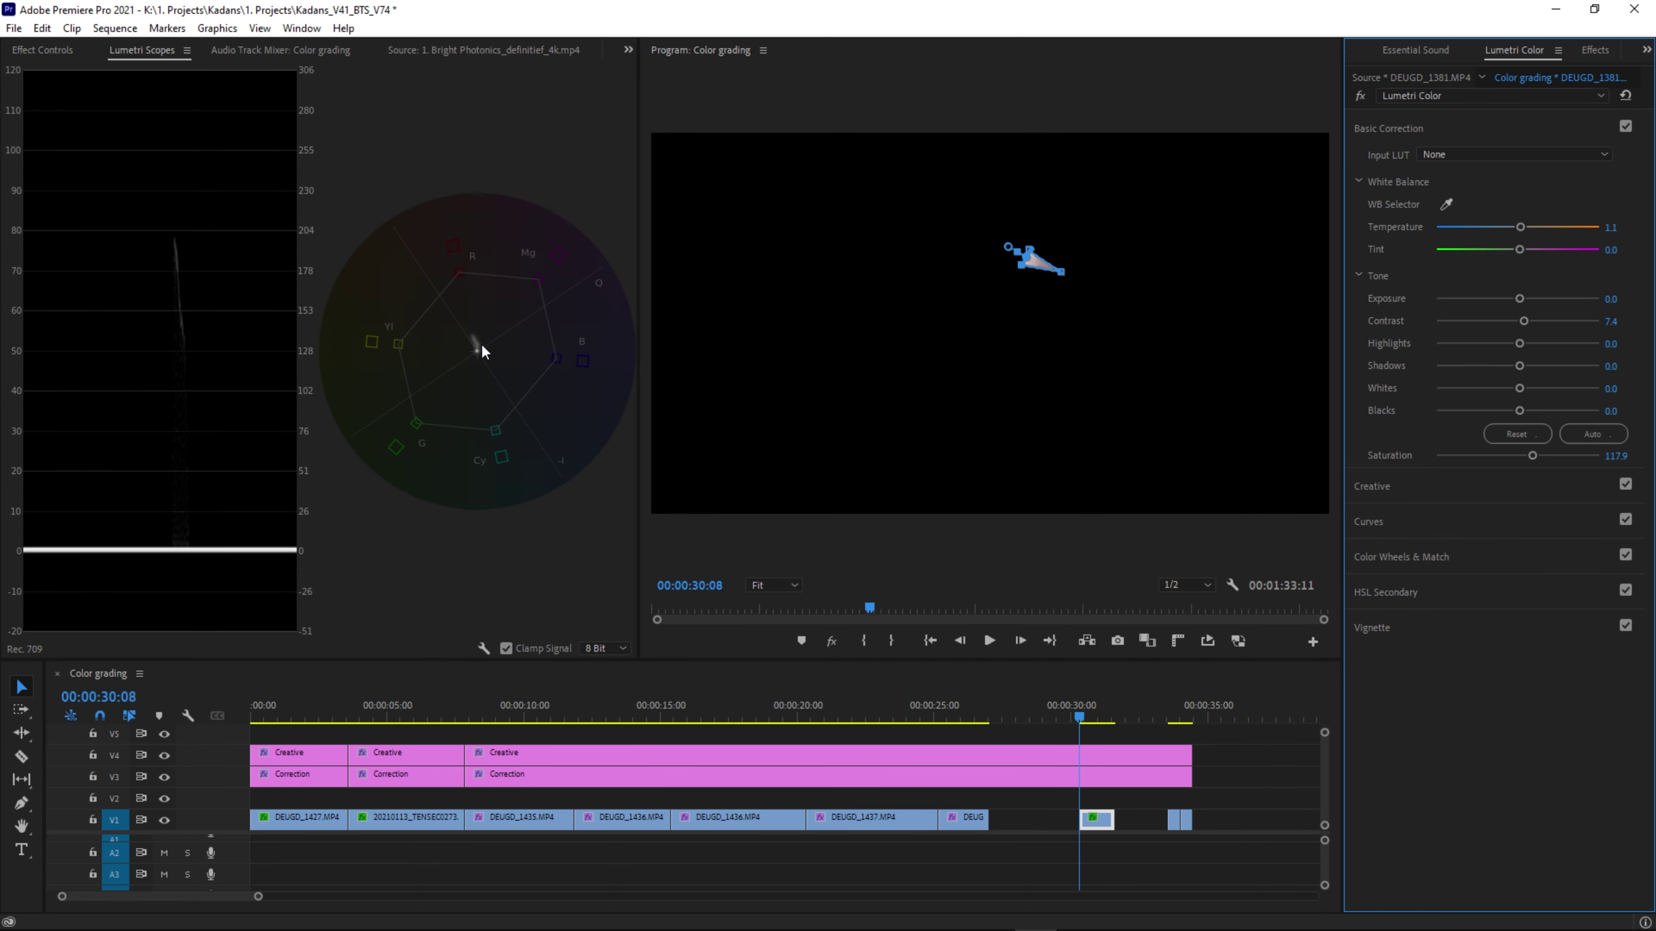
# Enter a Tint of -1.6 and turn off the opacity mask to view the full frame.
pyautogui.click(1610, 249)
pyautogui.write('-1.6')
pyautogui.press('Return')
pyautogui.click(44, 53)
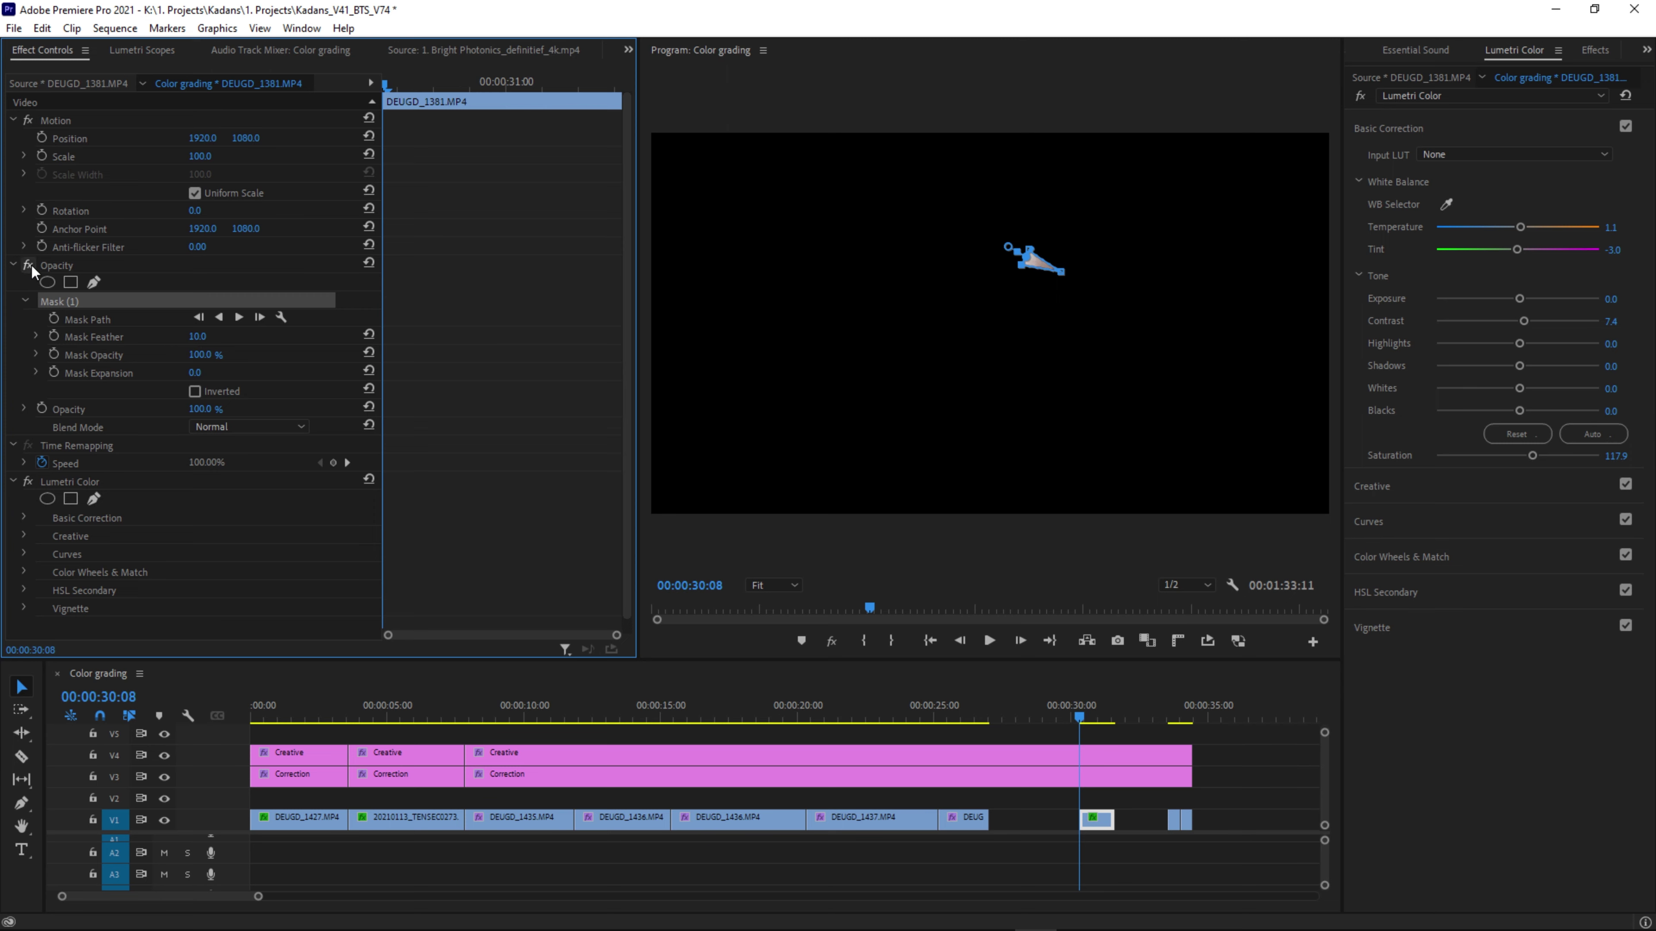
pyautogui.click(27, 264)
# Reselect DEUGD_1381, set Tint to -2.6, and toggle the grade off and on to compare.
pyautogui.click(1275, 776)
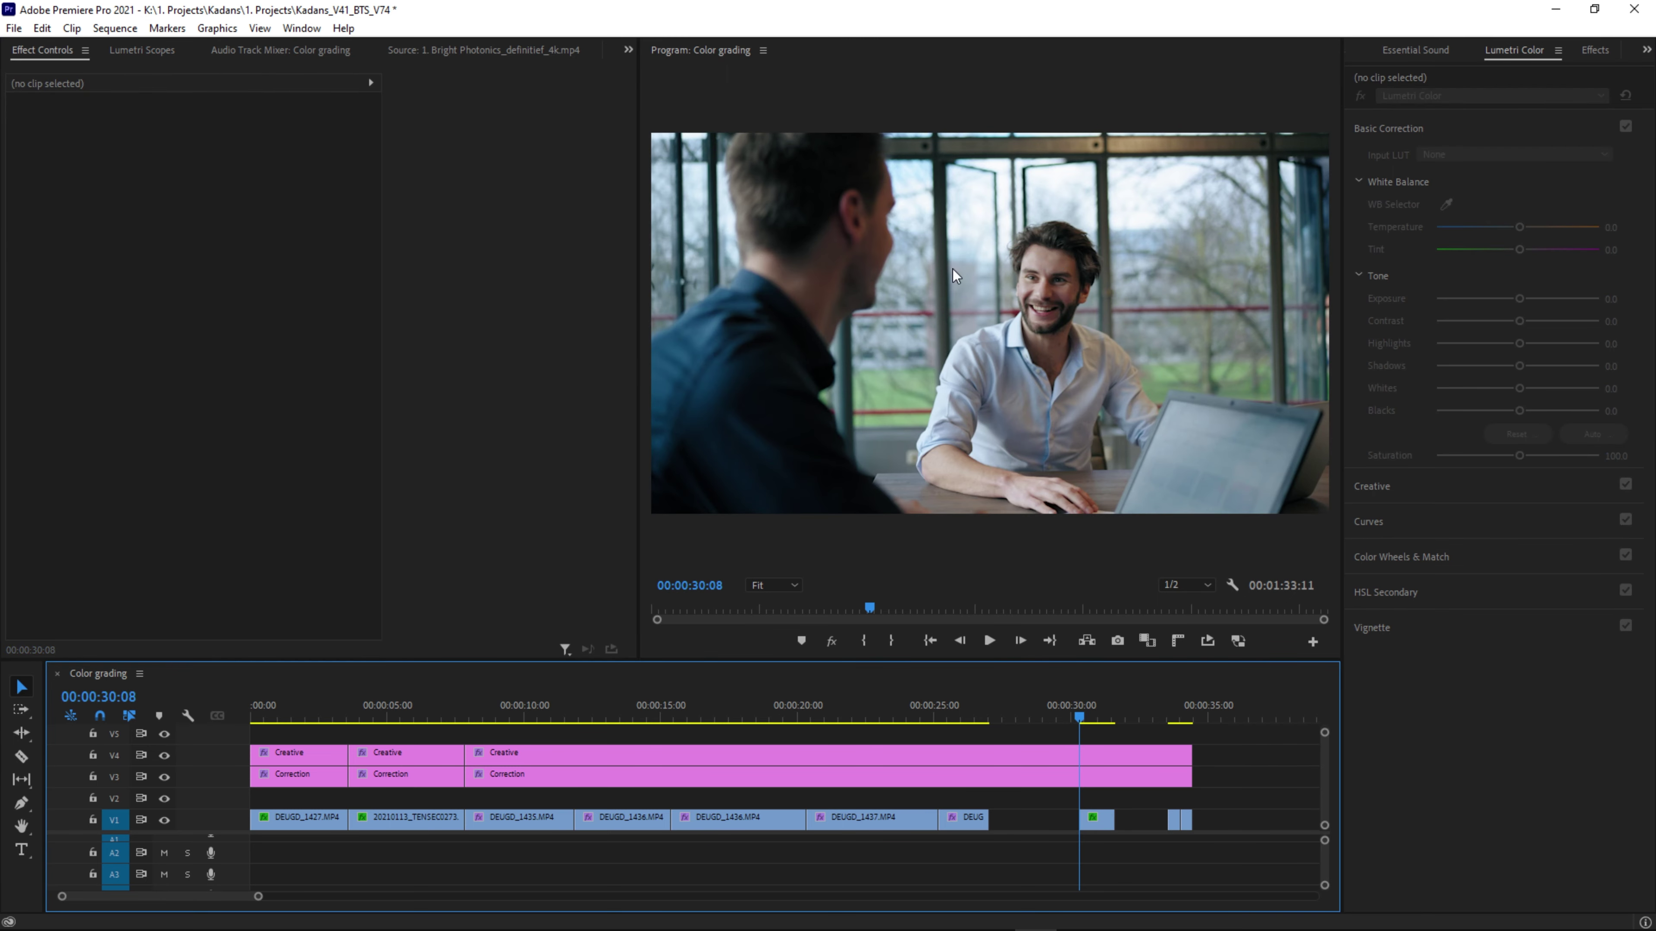
pyautogui.click(1098, 820)
pyautogui.click(1610, 249)
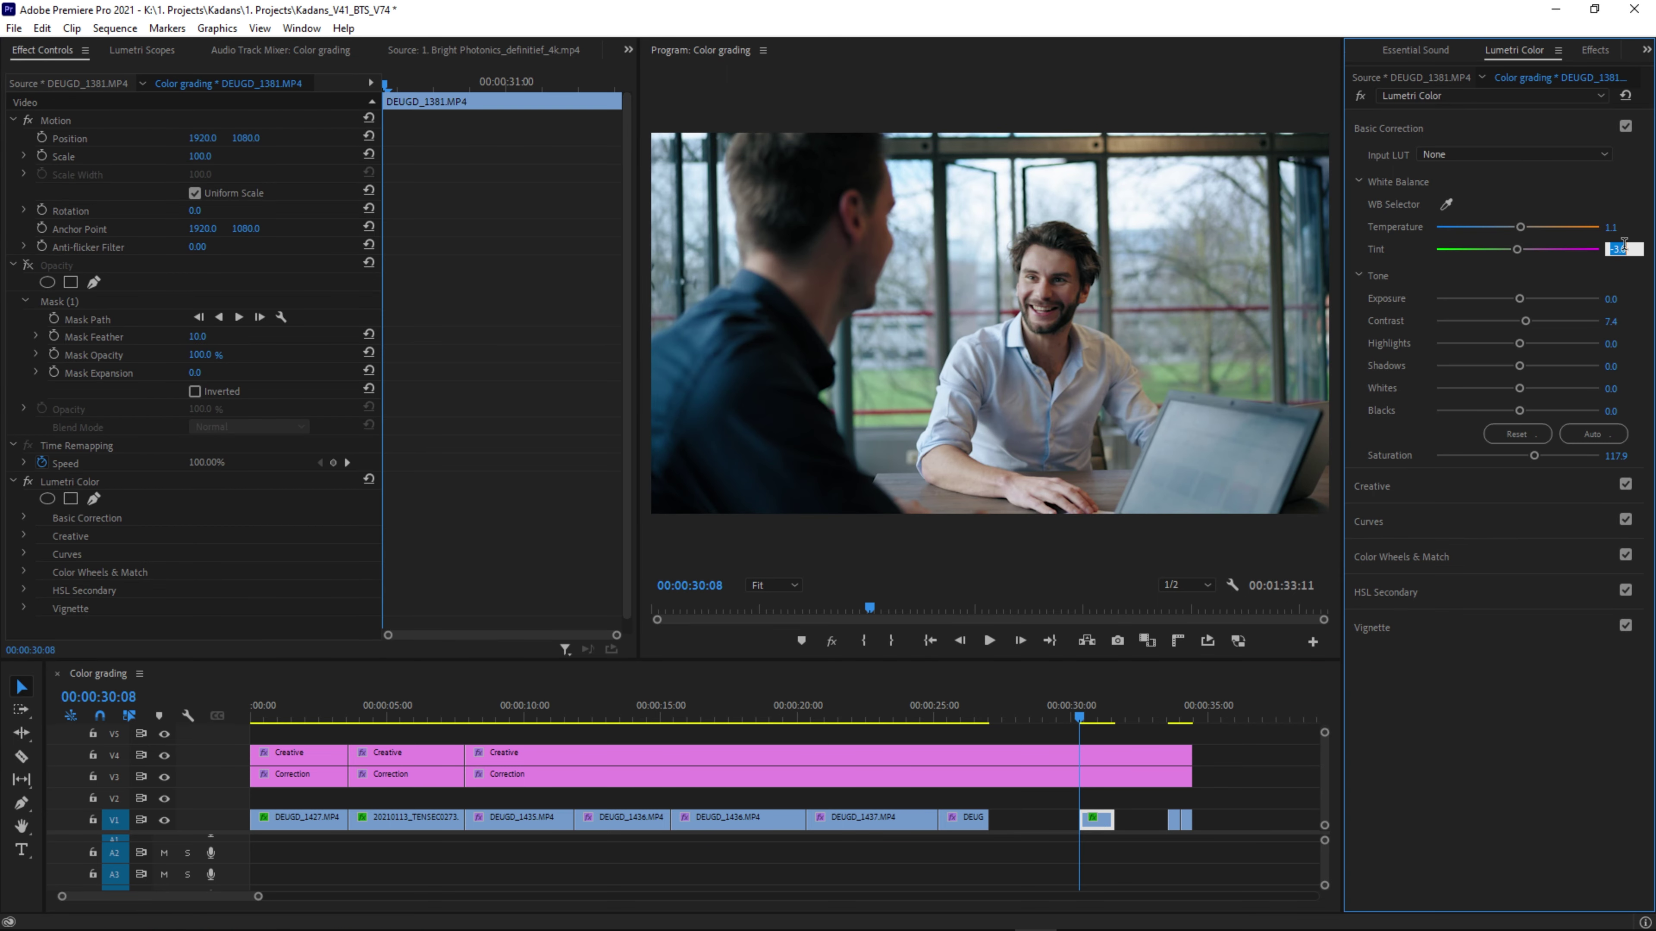
pyautogui.write('.6')
pyautogui.press('Return')
pyautogui.click(1361, 96)
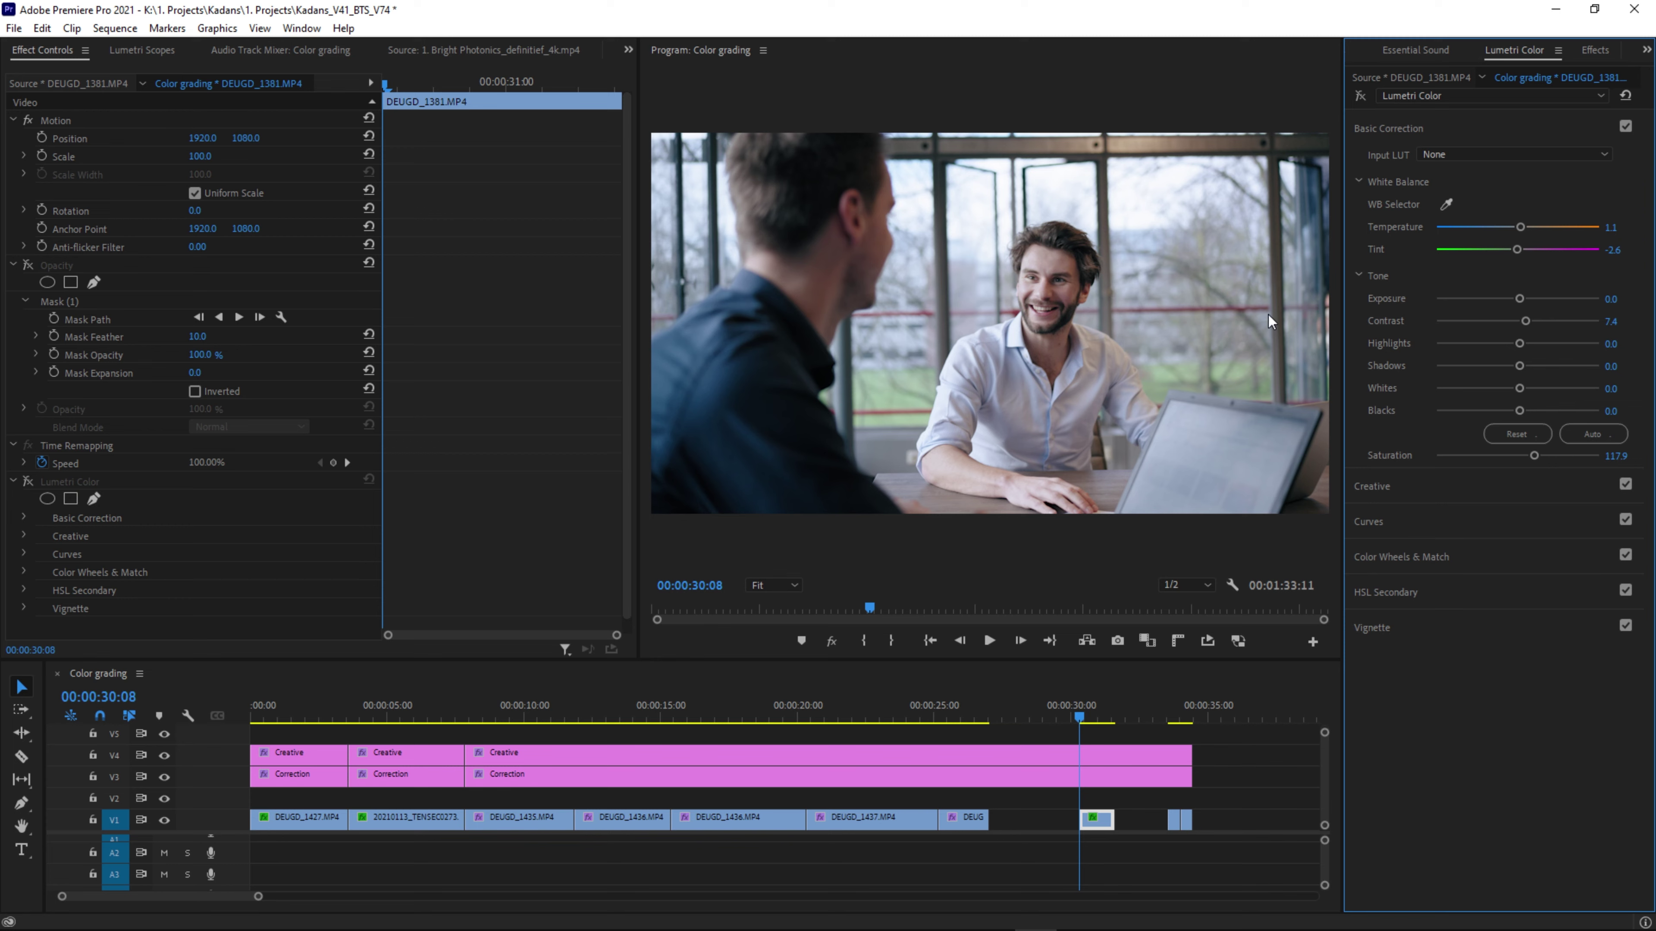
pyautogui.click(1361, 94)
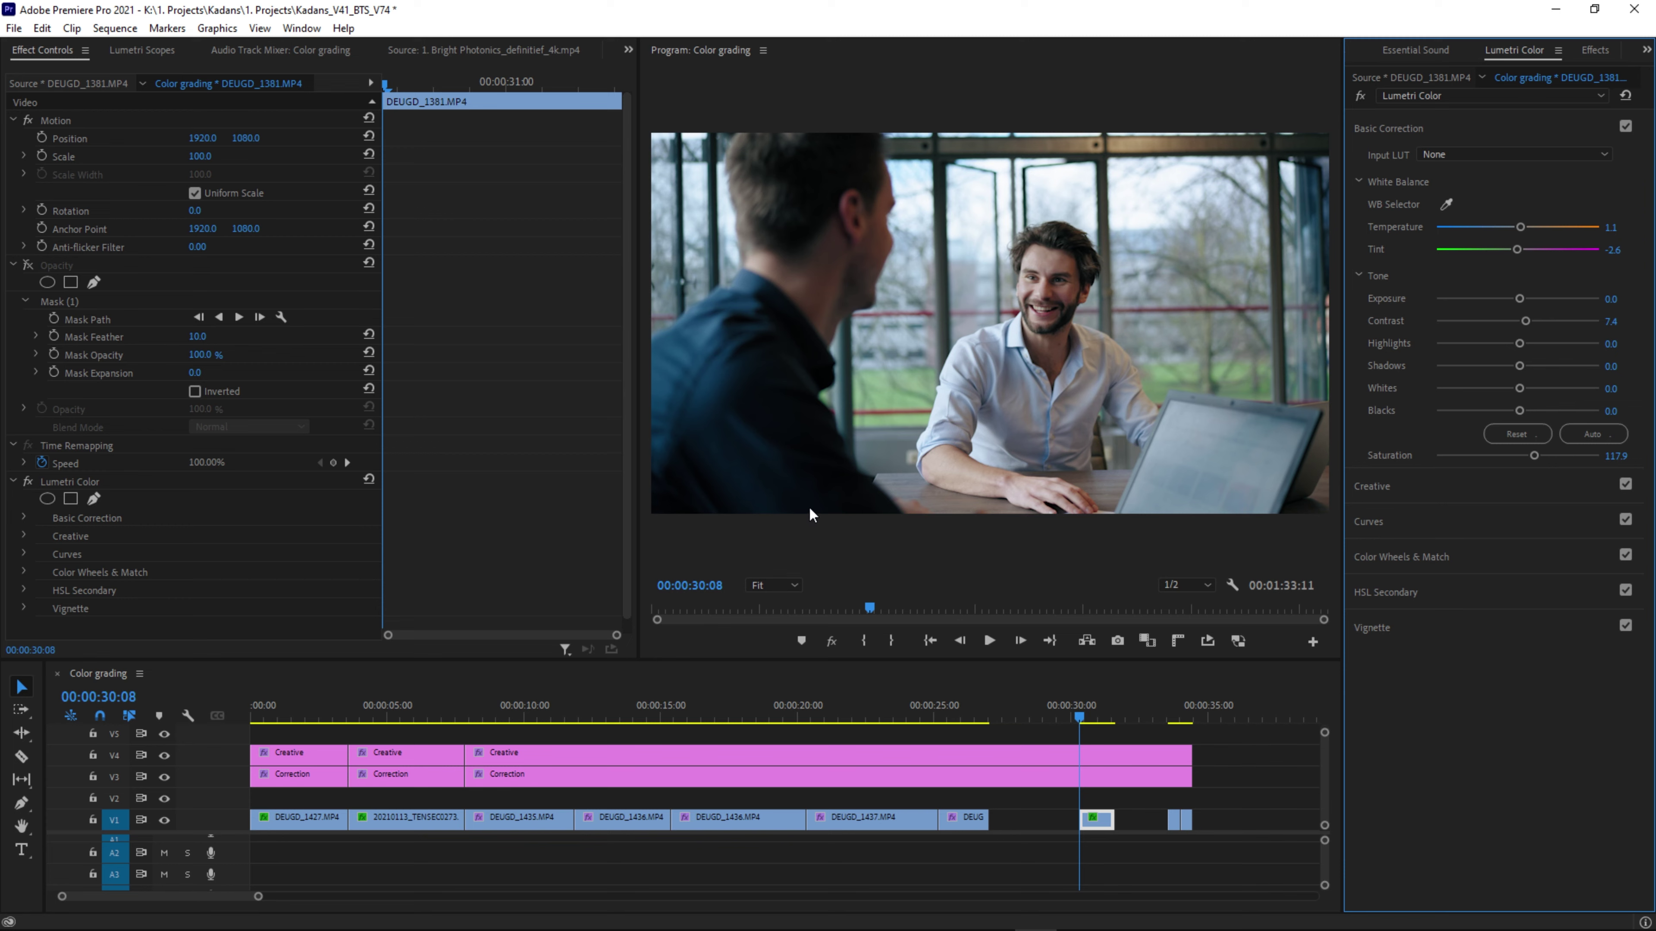
# Check the masked face area in the scopes, disable the mask, and move to the next clip.
pyautogui.click(27, 265)
pyautogui.click(142, 50)
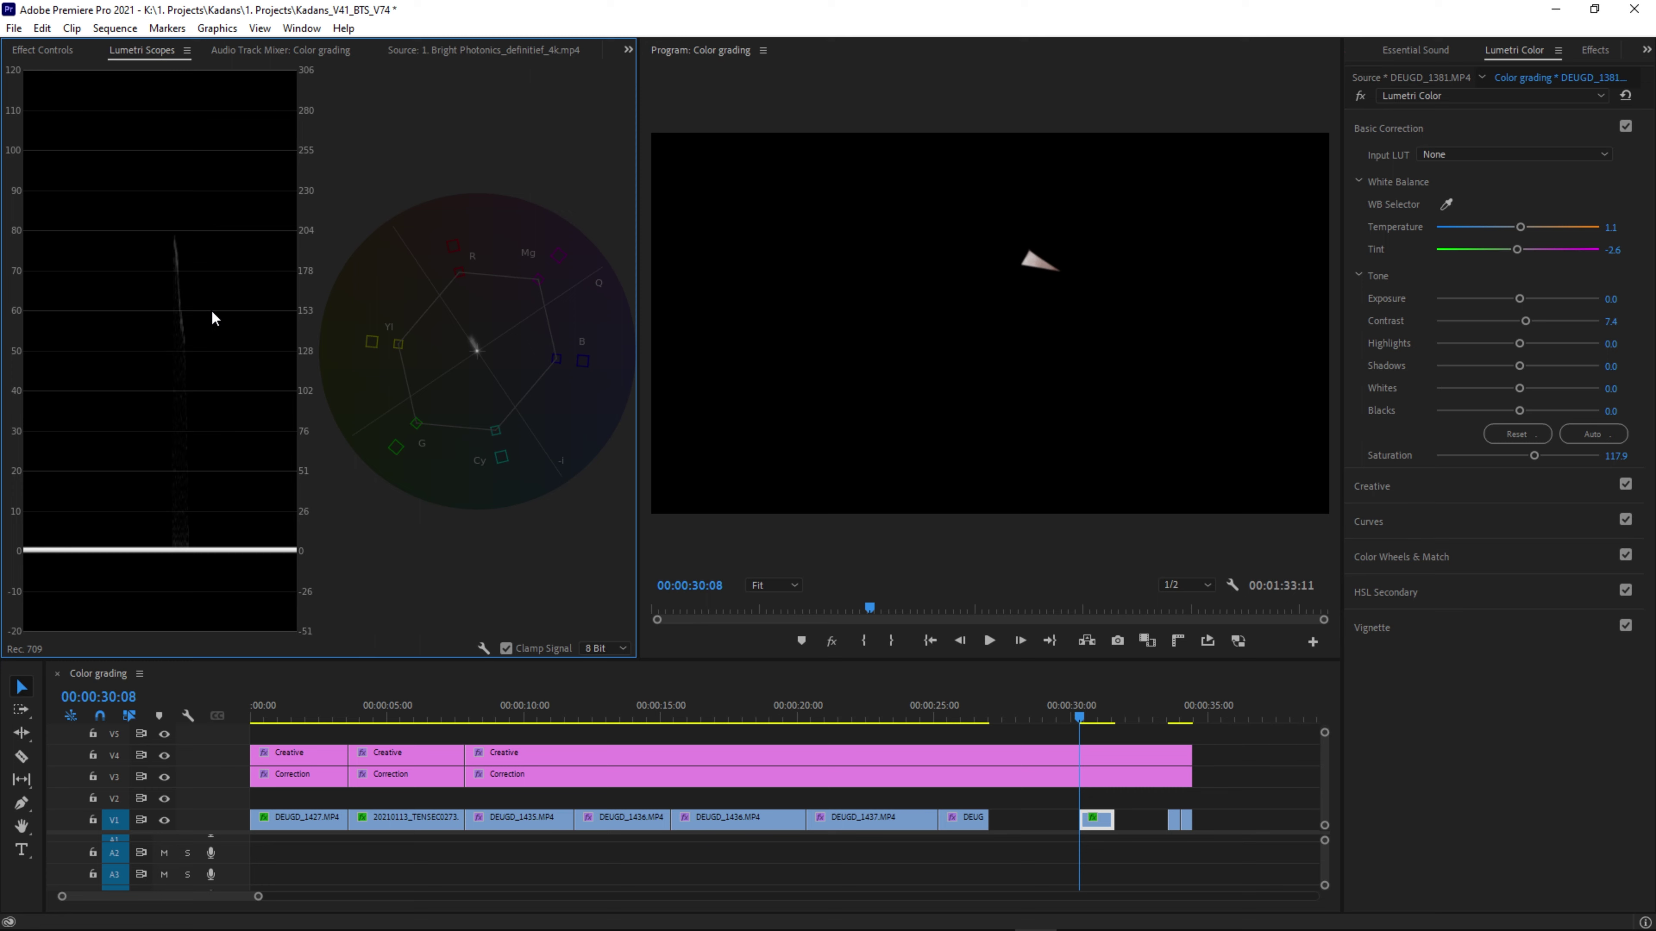
pyautogui.click(44, 51)
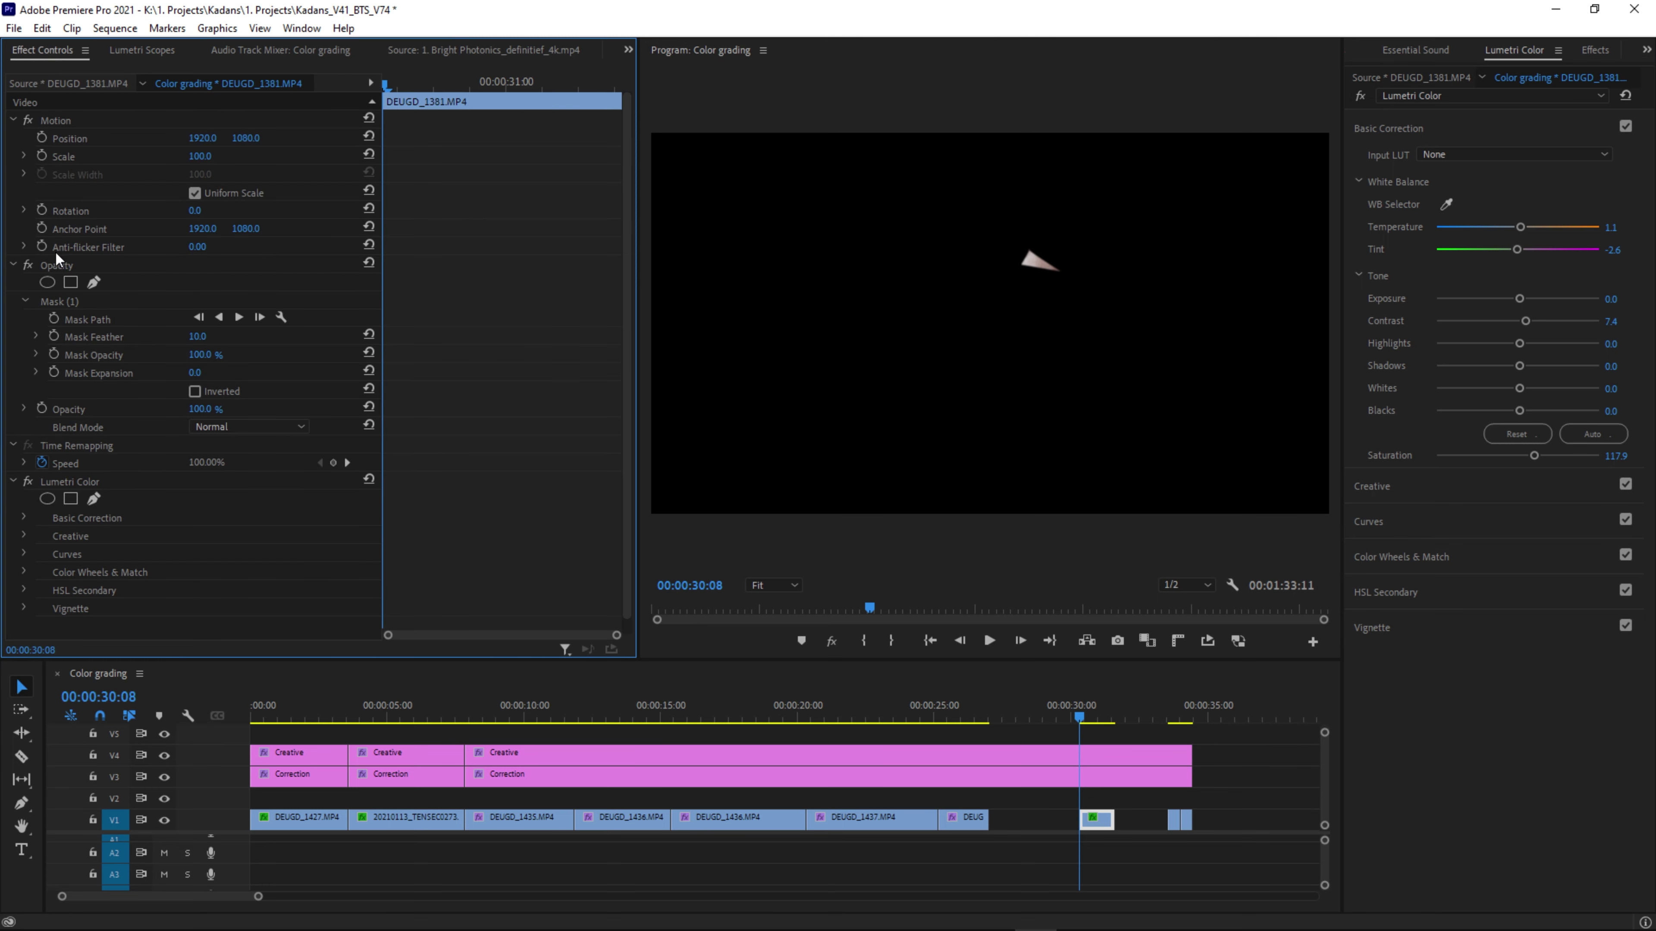
pyautogui.click(28, 265)
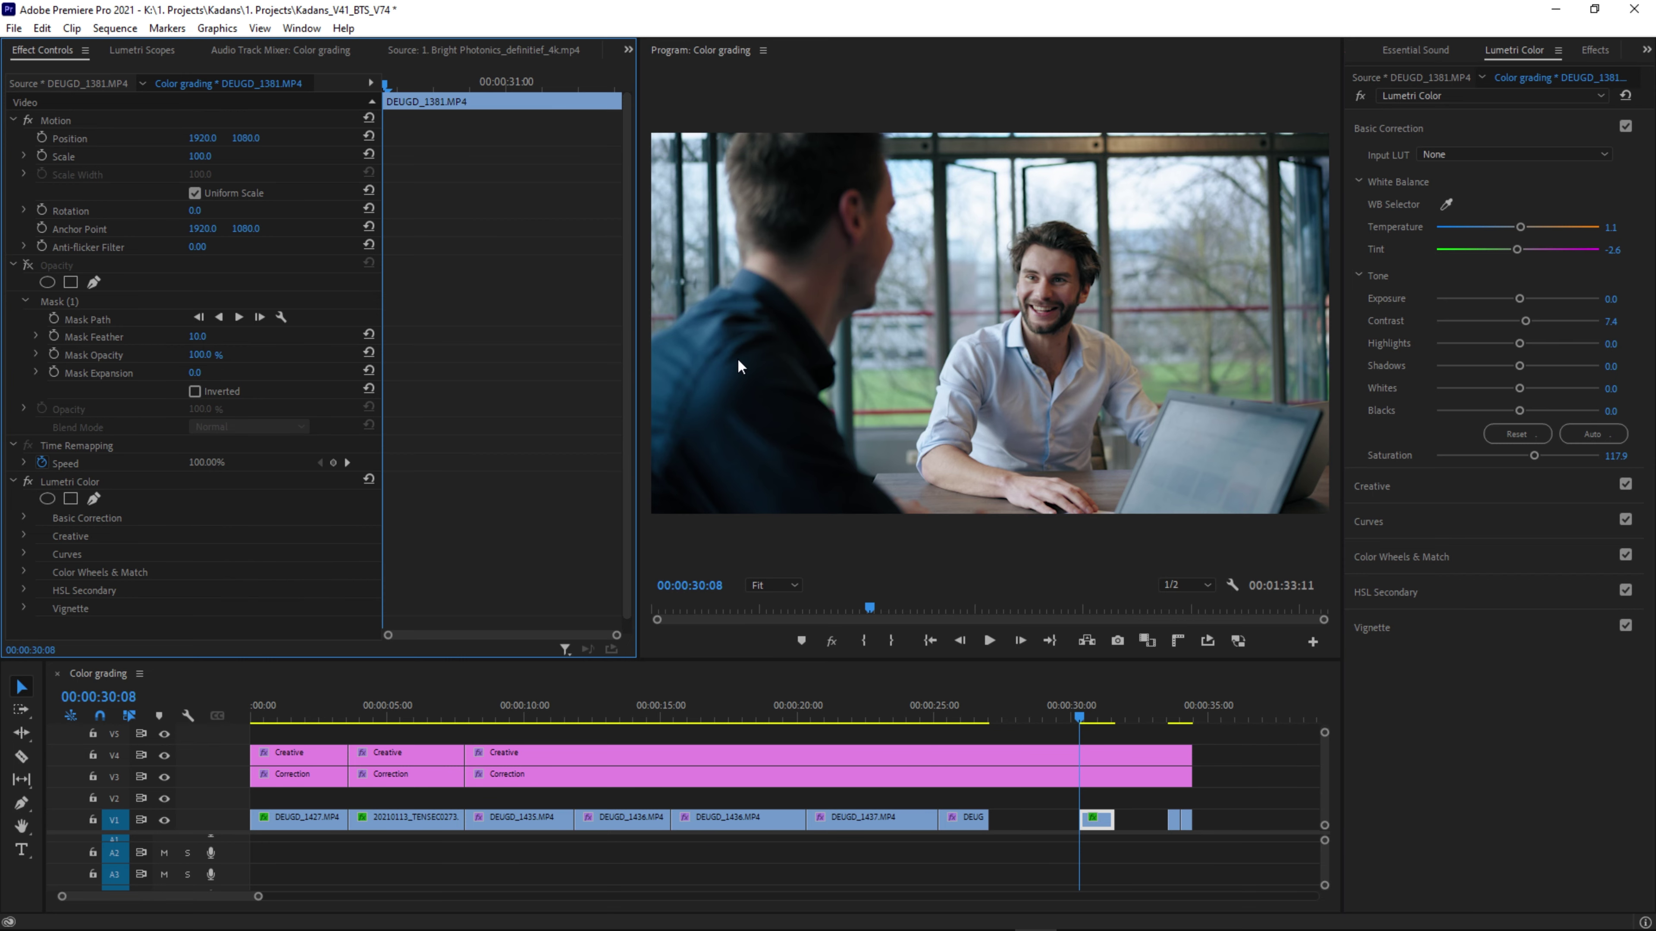
pyautogui.press('Down')
pyautogui.press('Down')
pyautogui.press('=')
pyautogui.press('=')
pyautogui.press('=')
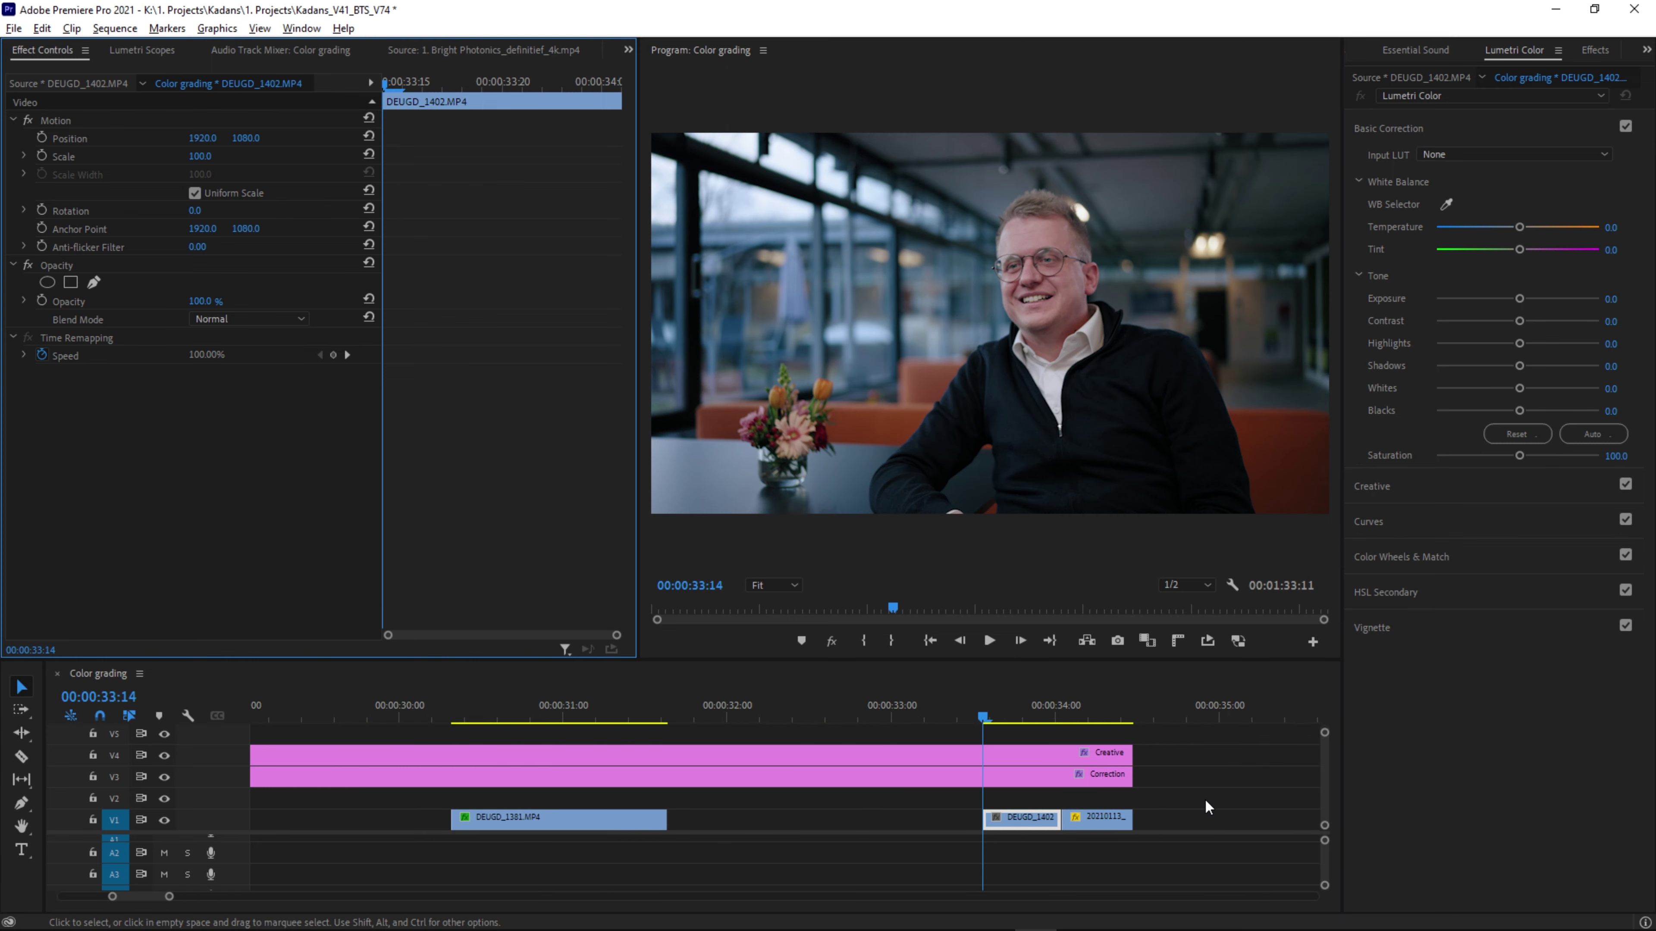
# Cut the V3 and V4 adjustment layers at the playhead with the Razor tool.
pyautogui.press('-')
pyautogui.press('\\')
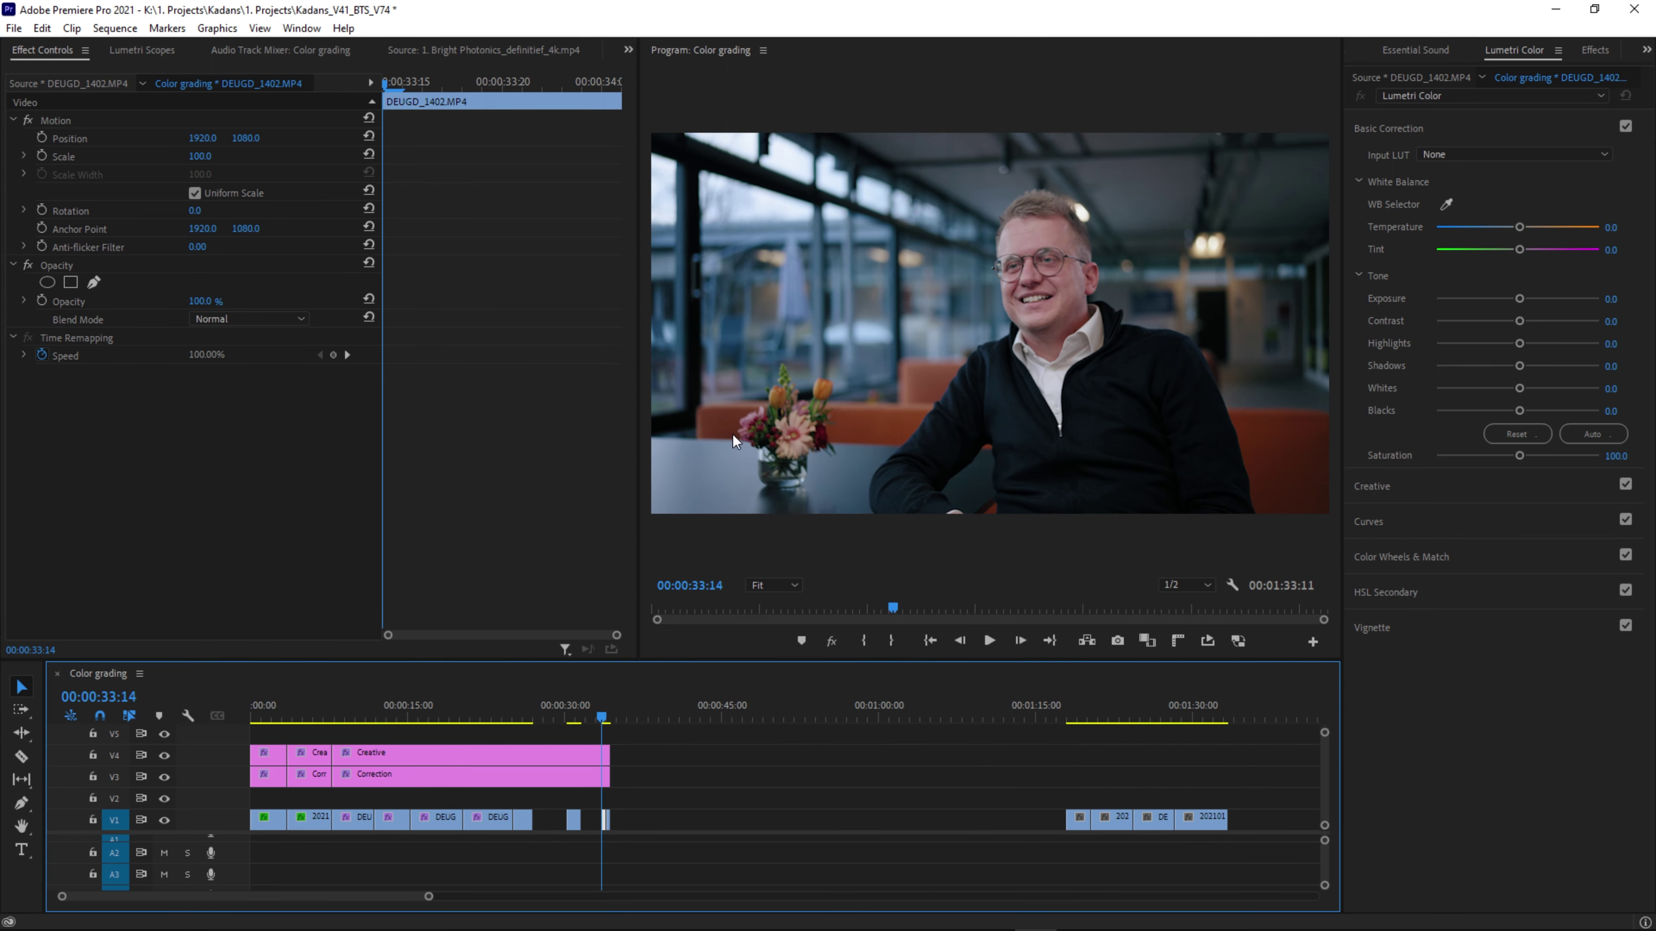
pyautogui.press('Home')
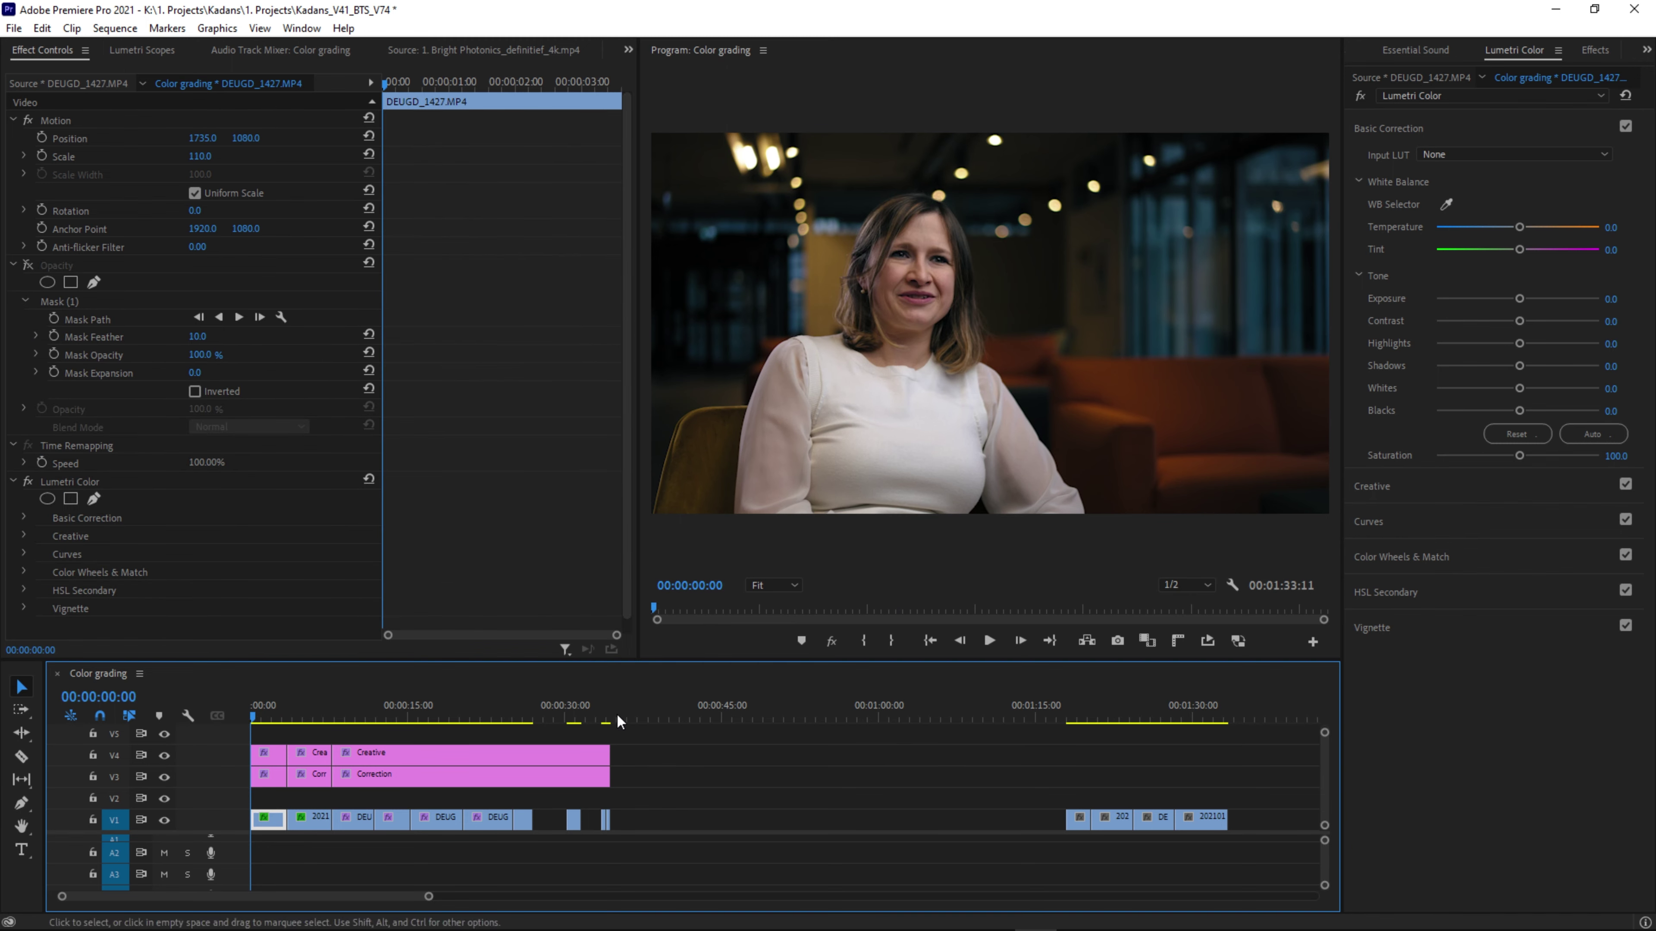
pyautogui.press('c')
pyautogui.keyDown('shift'); pyautogui.click(581, 780); pyautogui.keyUp('shift')
pyautogui.press('v')
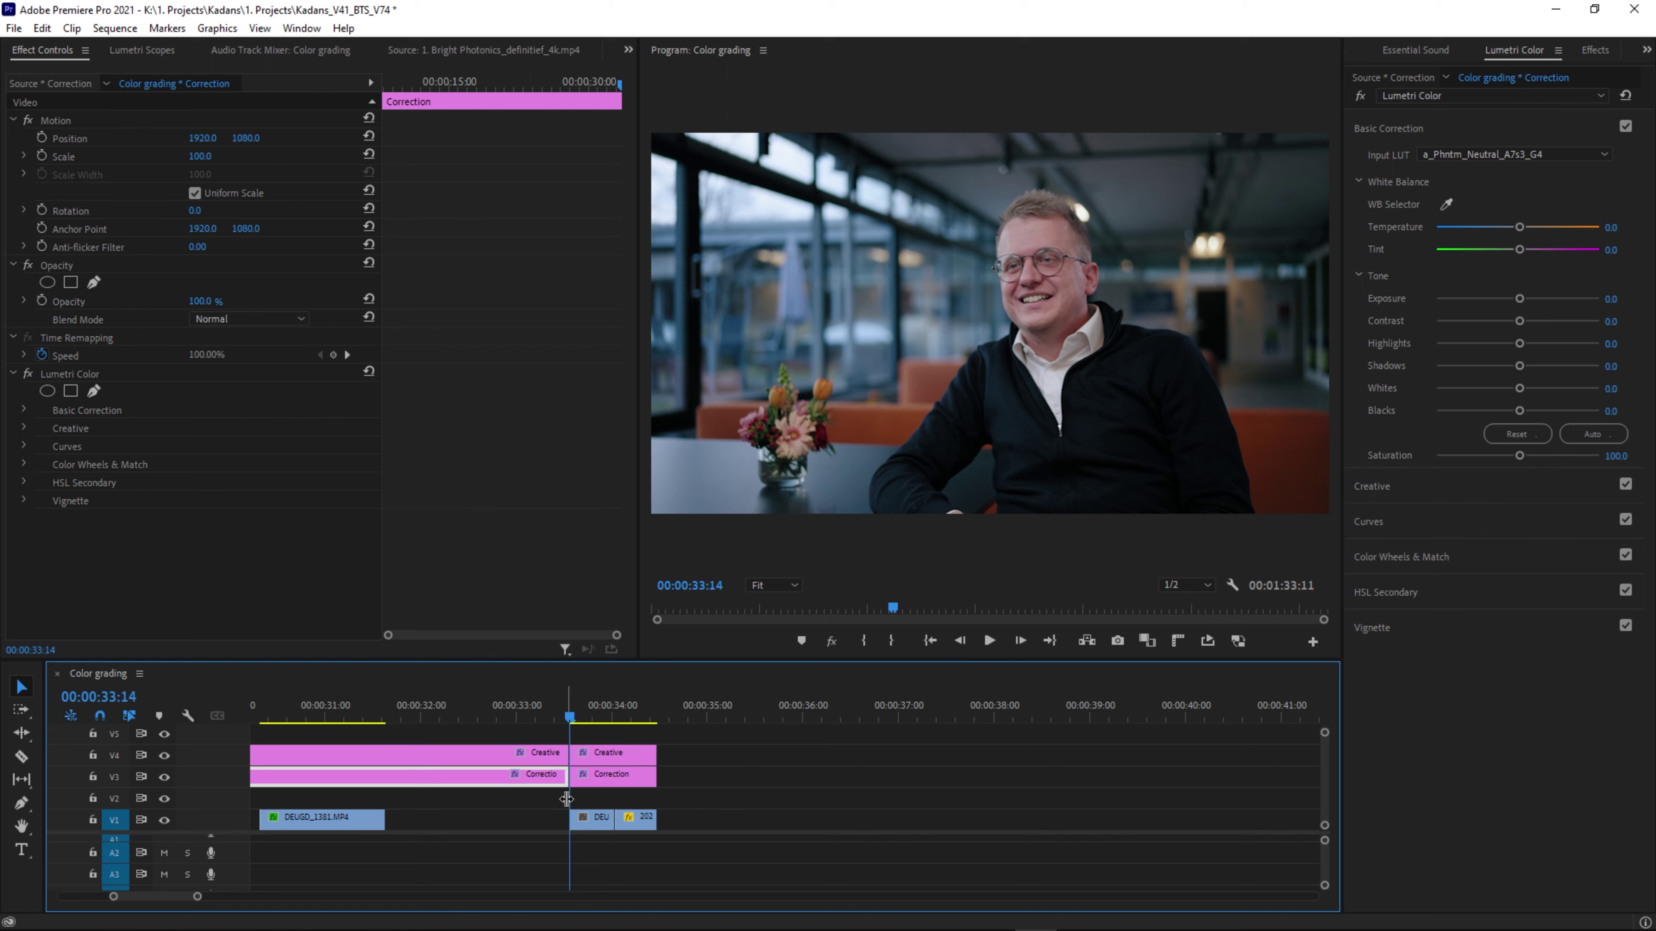
# Select the new right-hand Correction and Creative pieces, then the DEUGD_1402 interview clip.
pyautogui.click(606, 780)
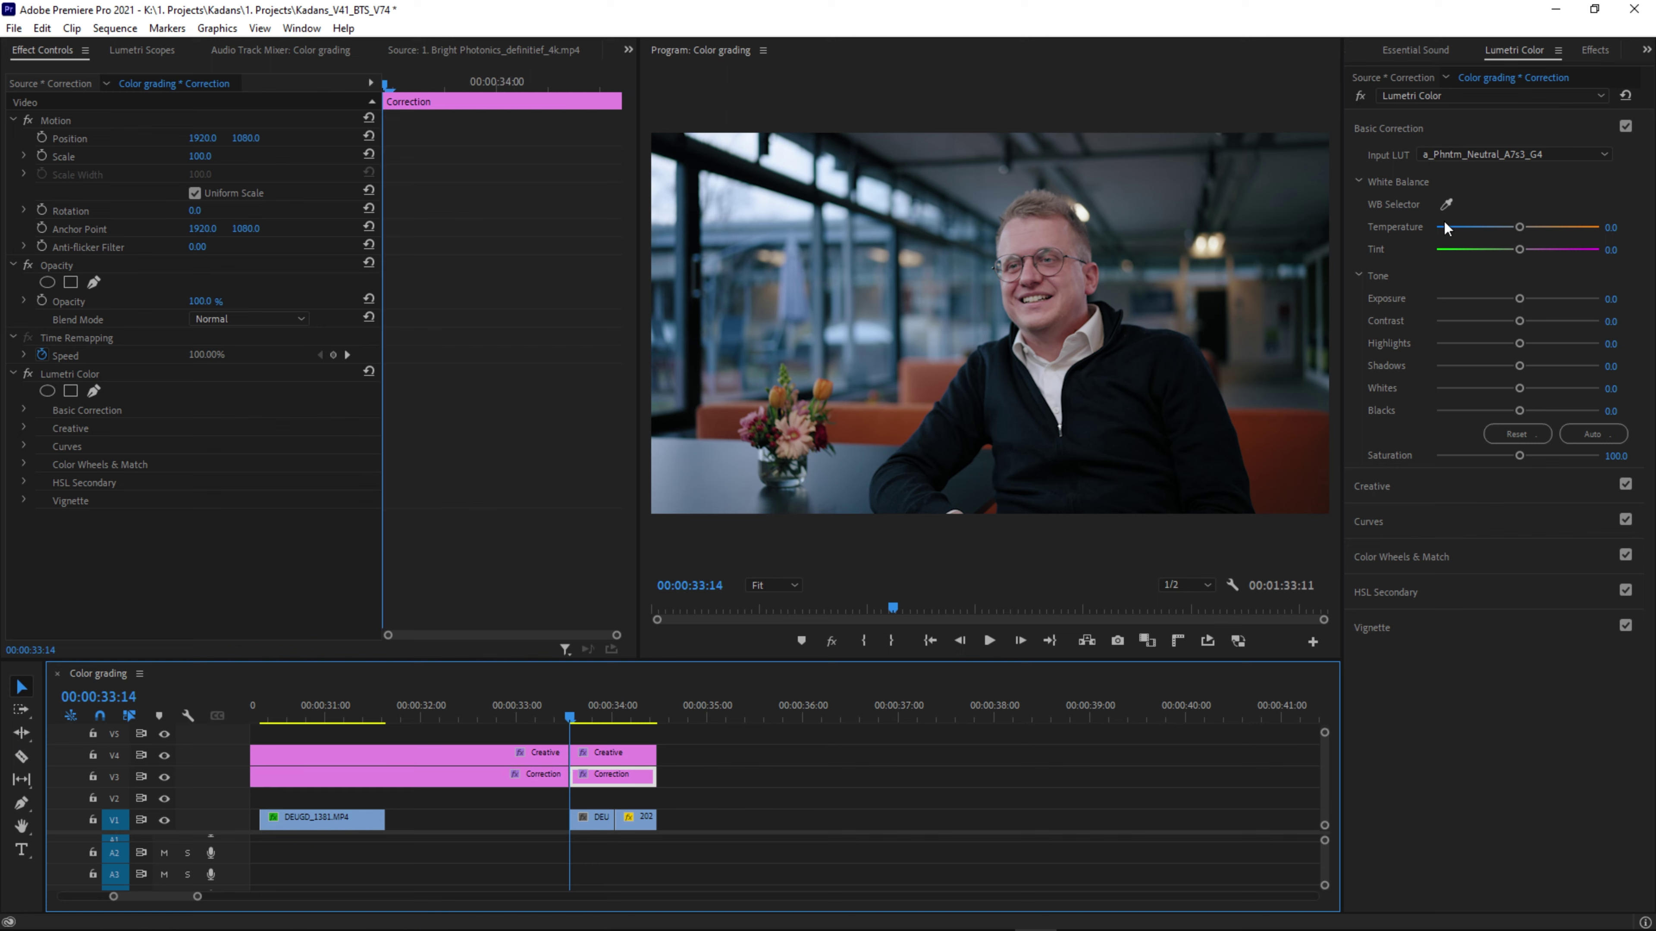
pyautogui.click(640, 755)
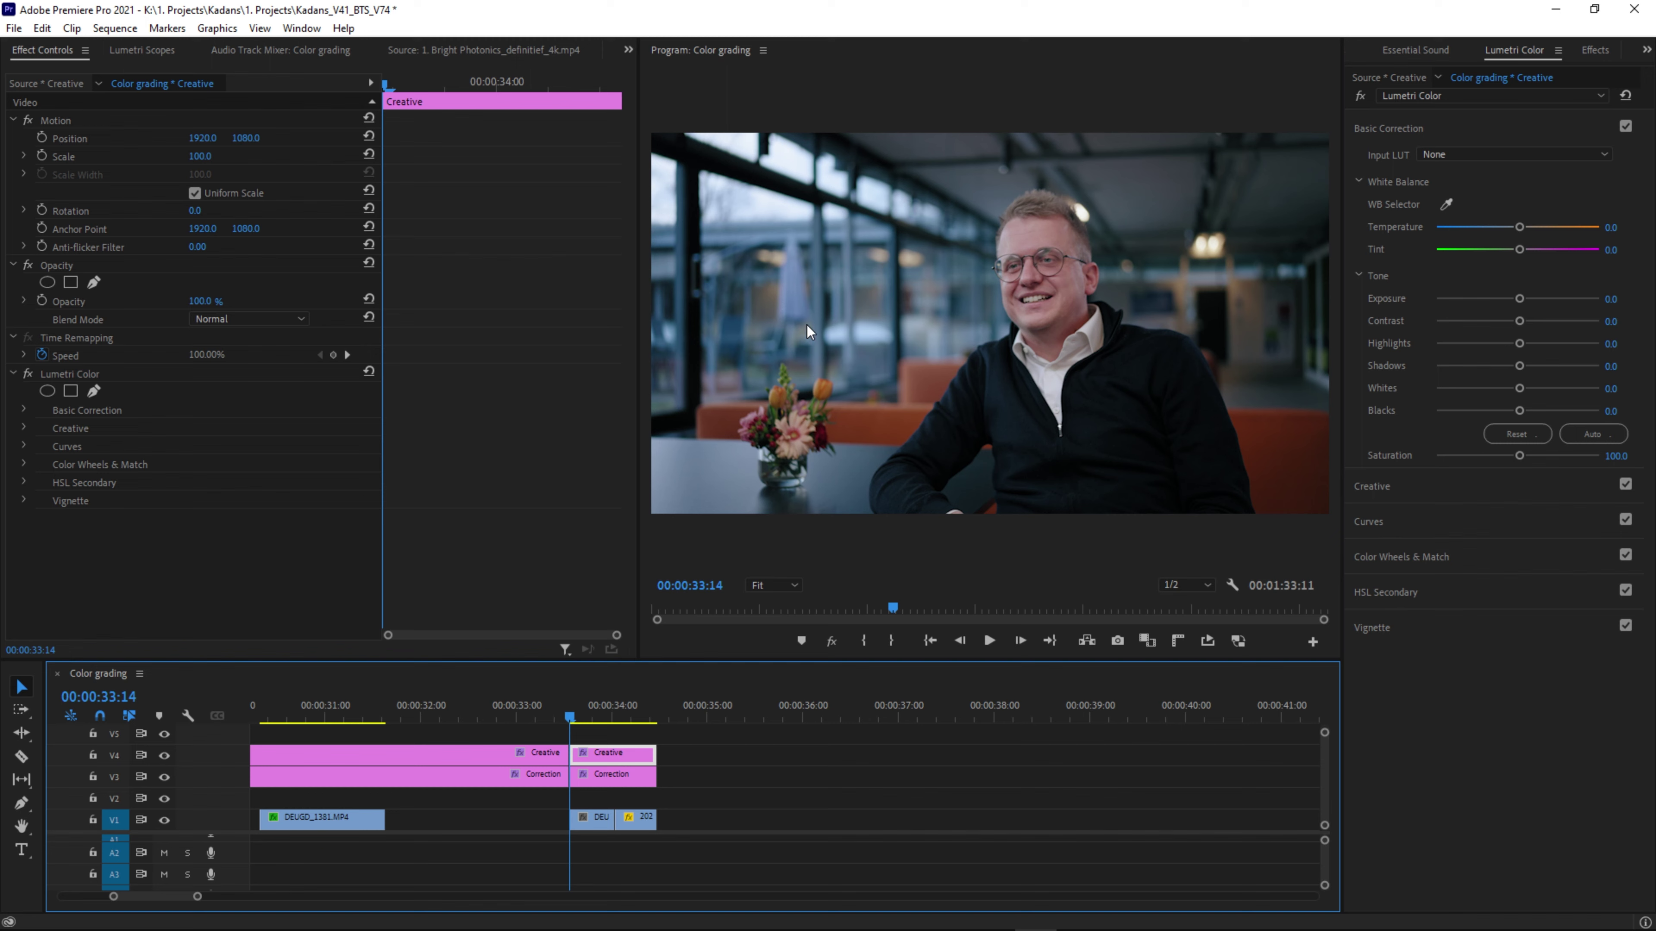
pyautogui.click(599, 822)
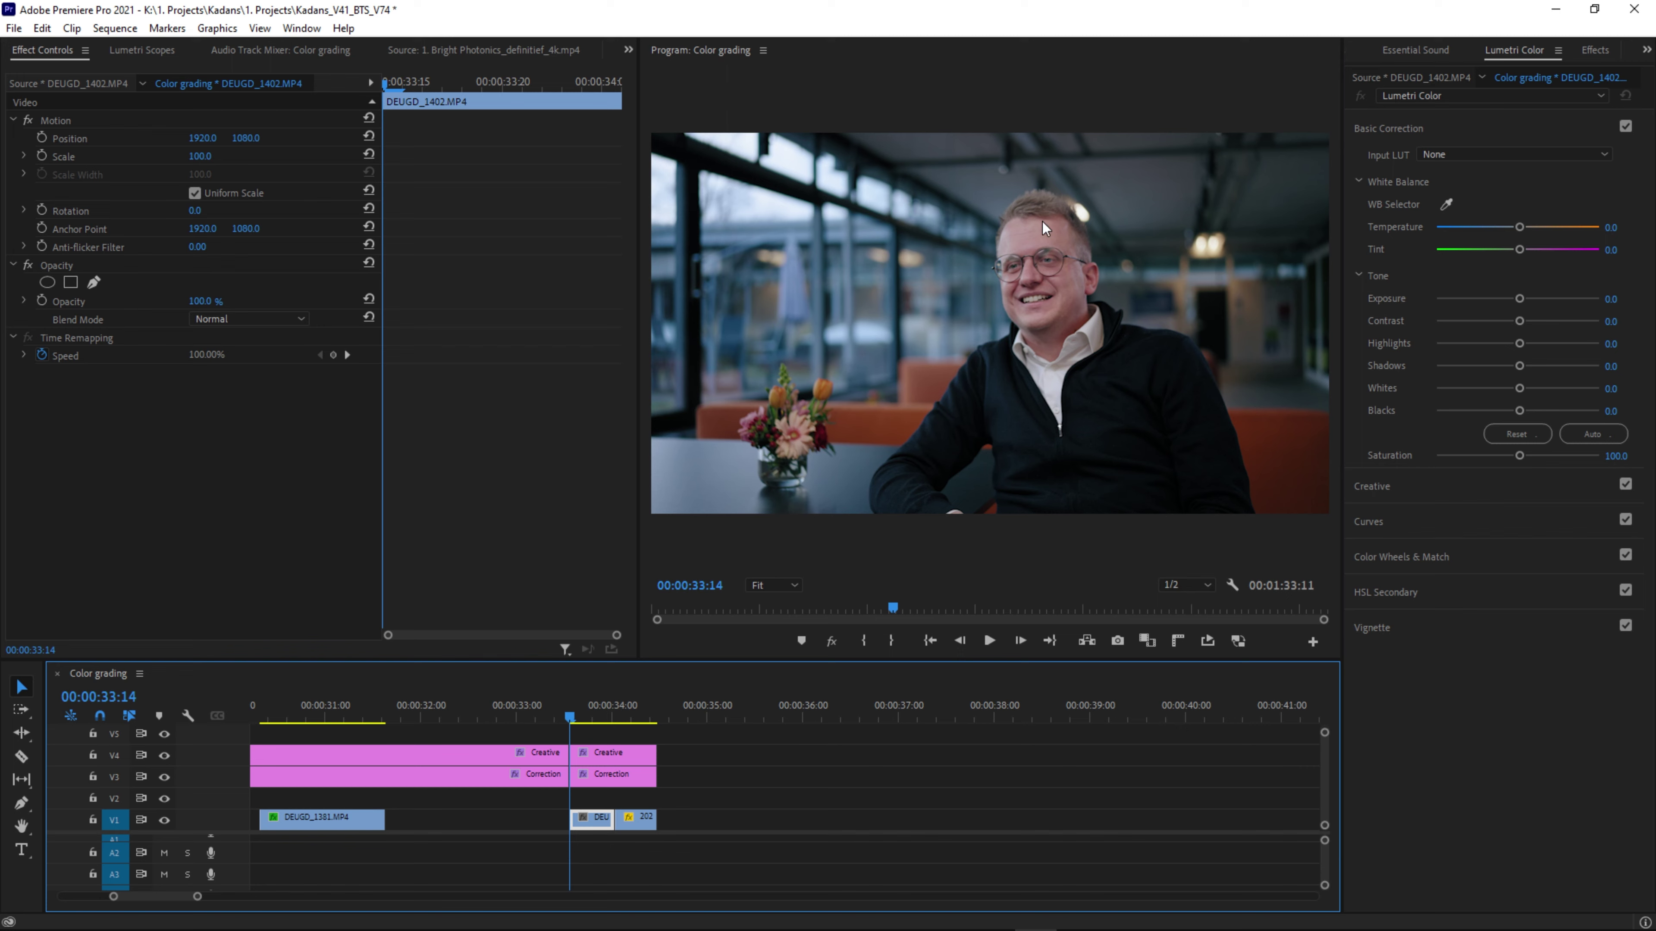
# Draw a freeform pen mask around a small patch of the man's face on DEUGD_1402.
pyautogui.click(94, 281)
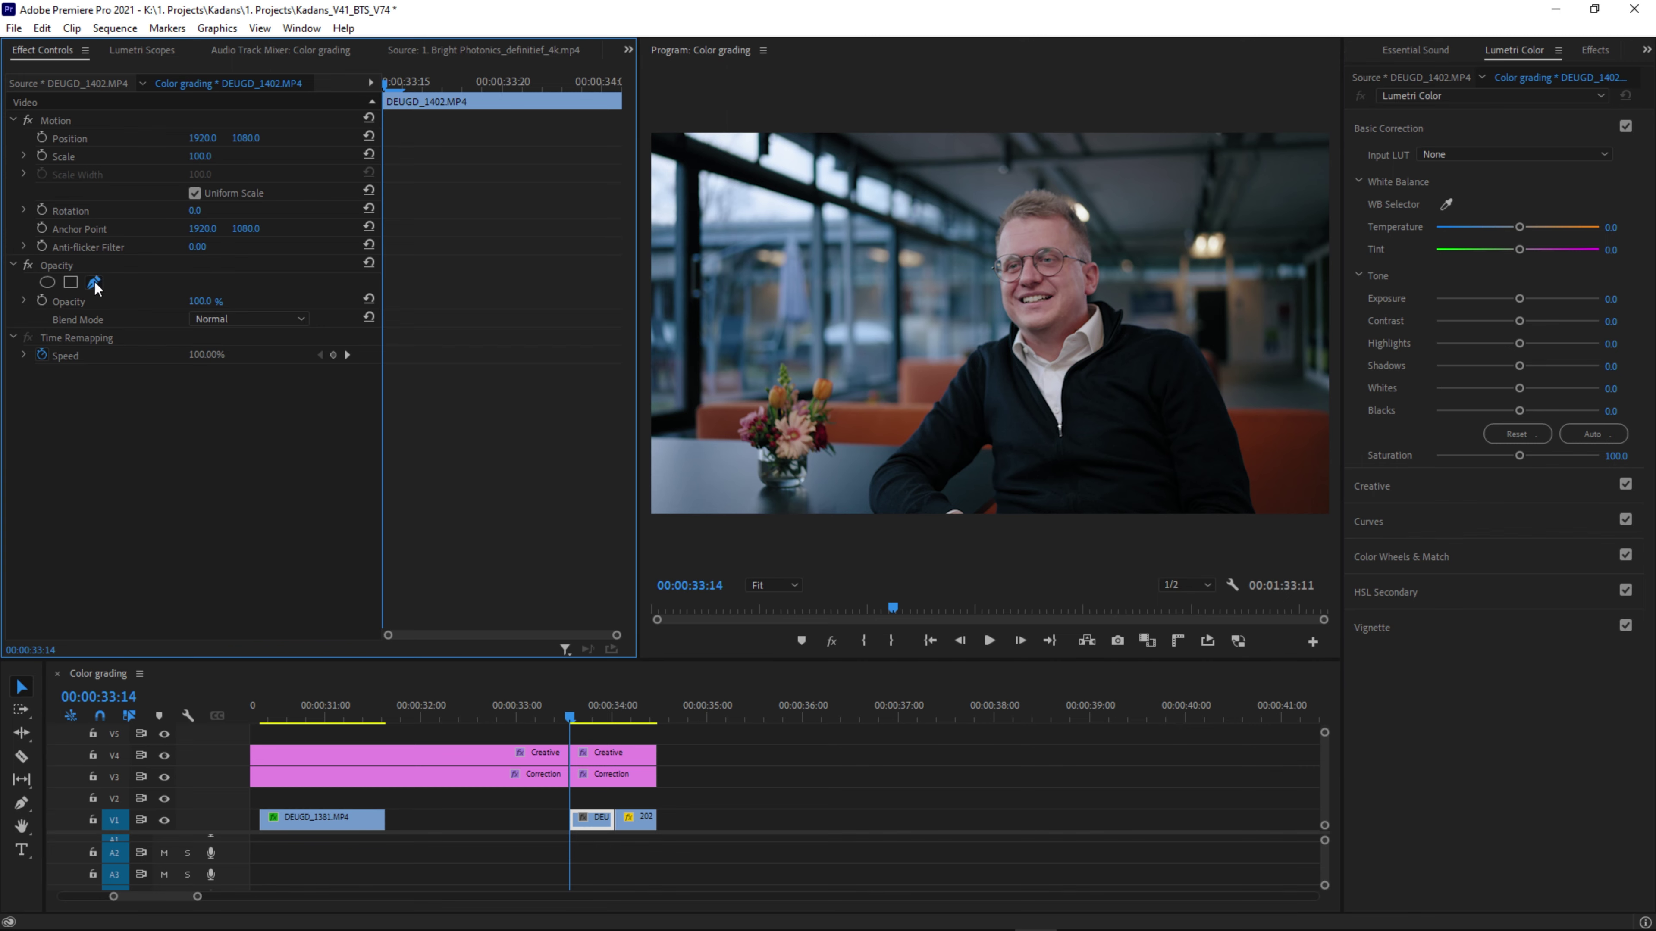
pyautogui.click(1009, 220)
pyautogui.click(996, 254)
pyautogui.click(1056, 244)
pyautogui.click(1048, 220)
pyautogui.click(1009, 220)
pyautogui.click(141, 49)
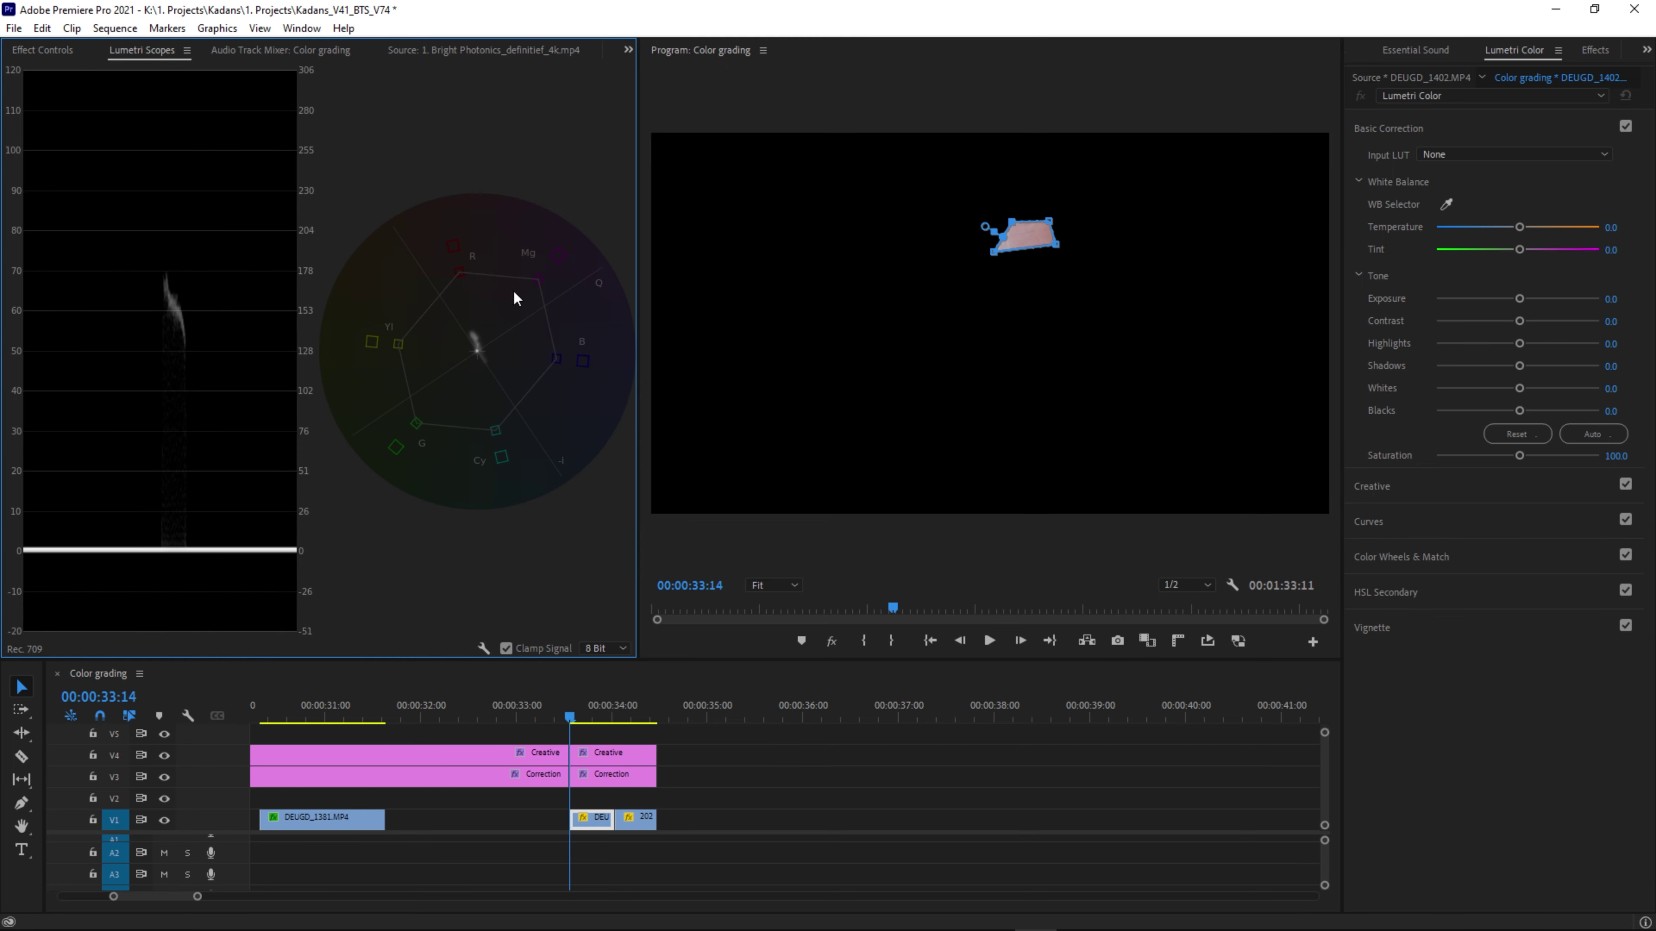
# Set the masked patch's Tint to -4.0 and compare it against the full image.
pyautogui.click(1621, 248)
pyautogui.press('Down')
pyautogui.press('Down')
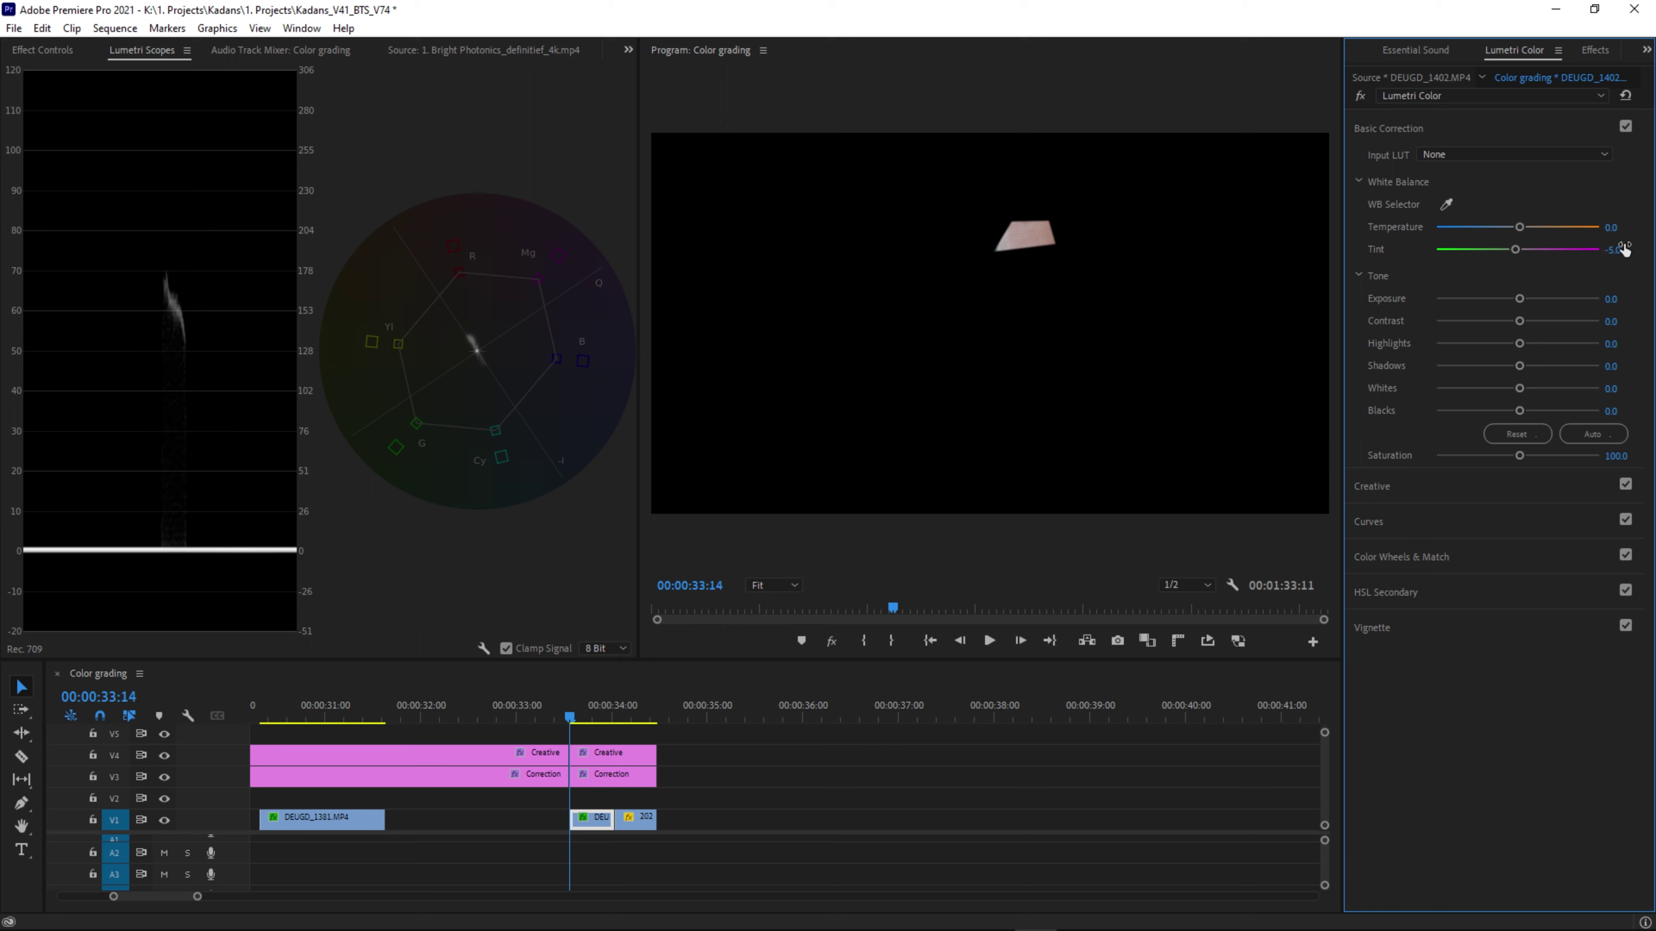
pyautogui.press('Return')
pyautogui.click(49, 56)
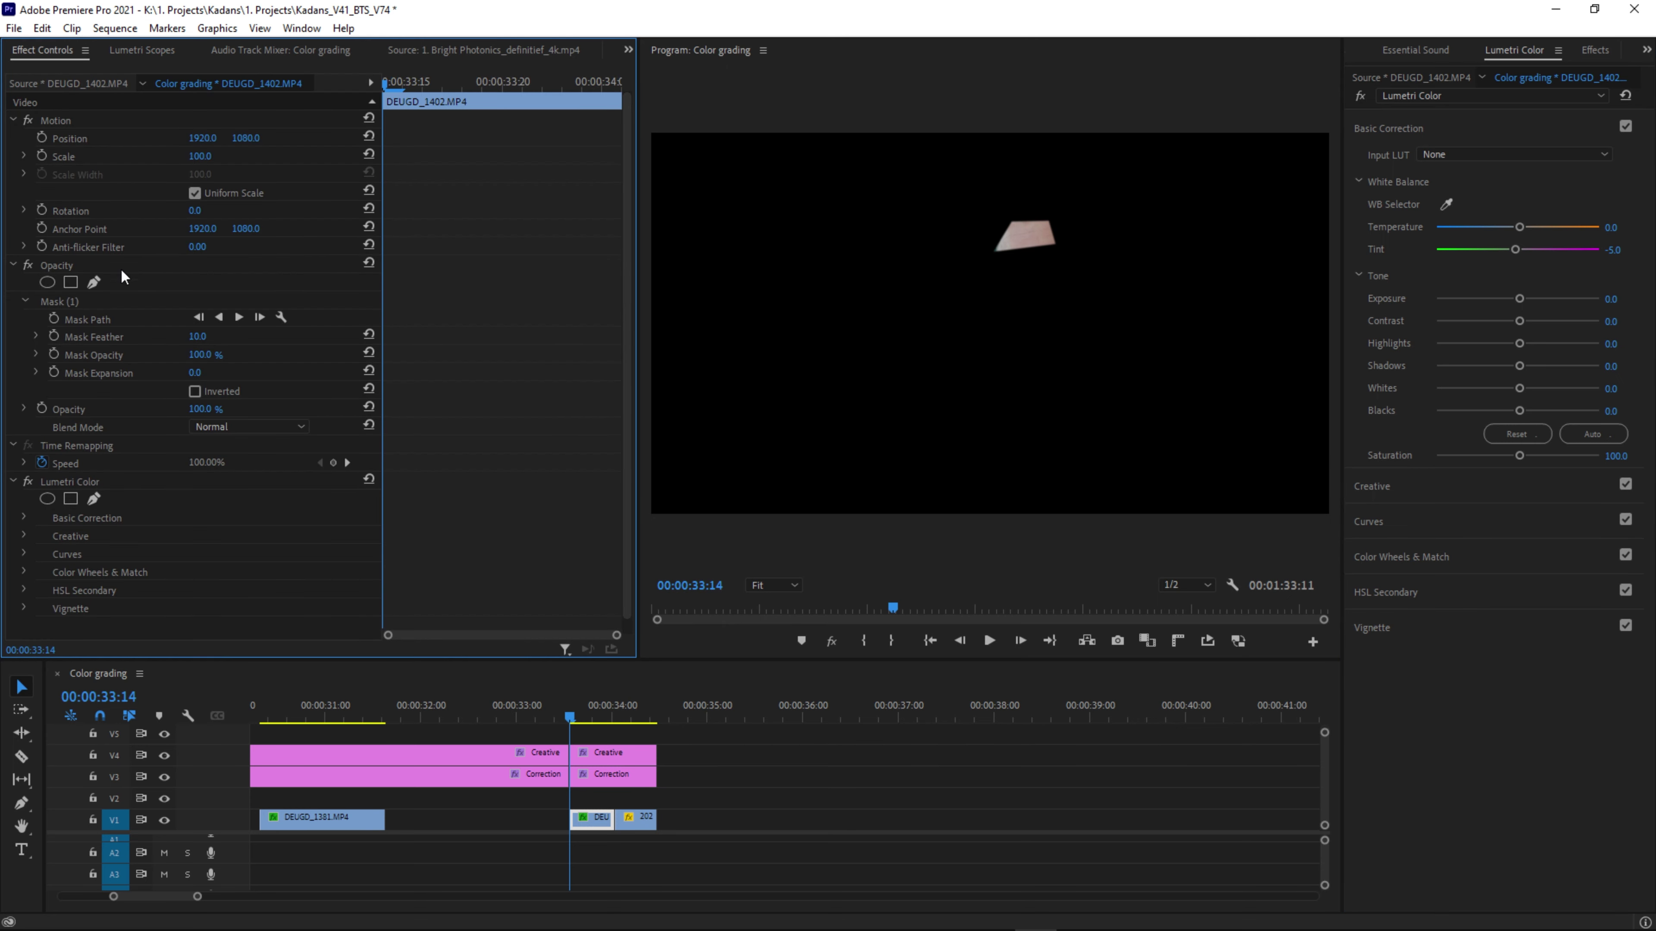
pyautogui.click(28, 265)
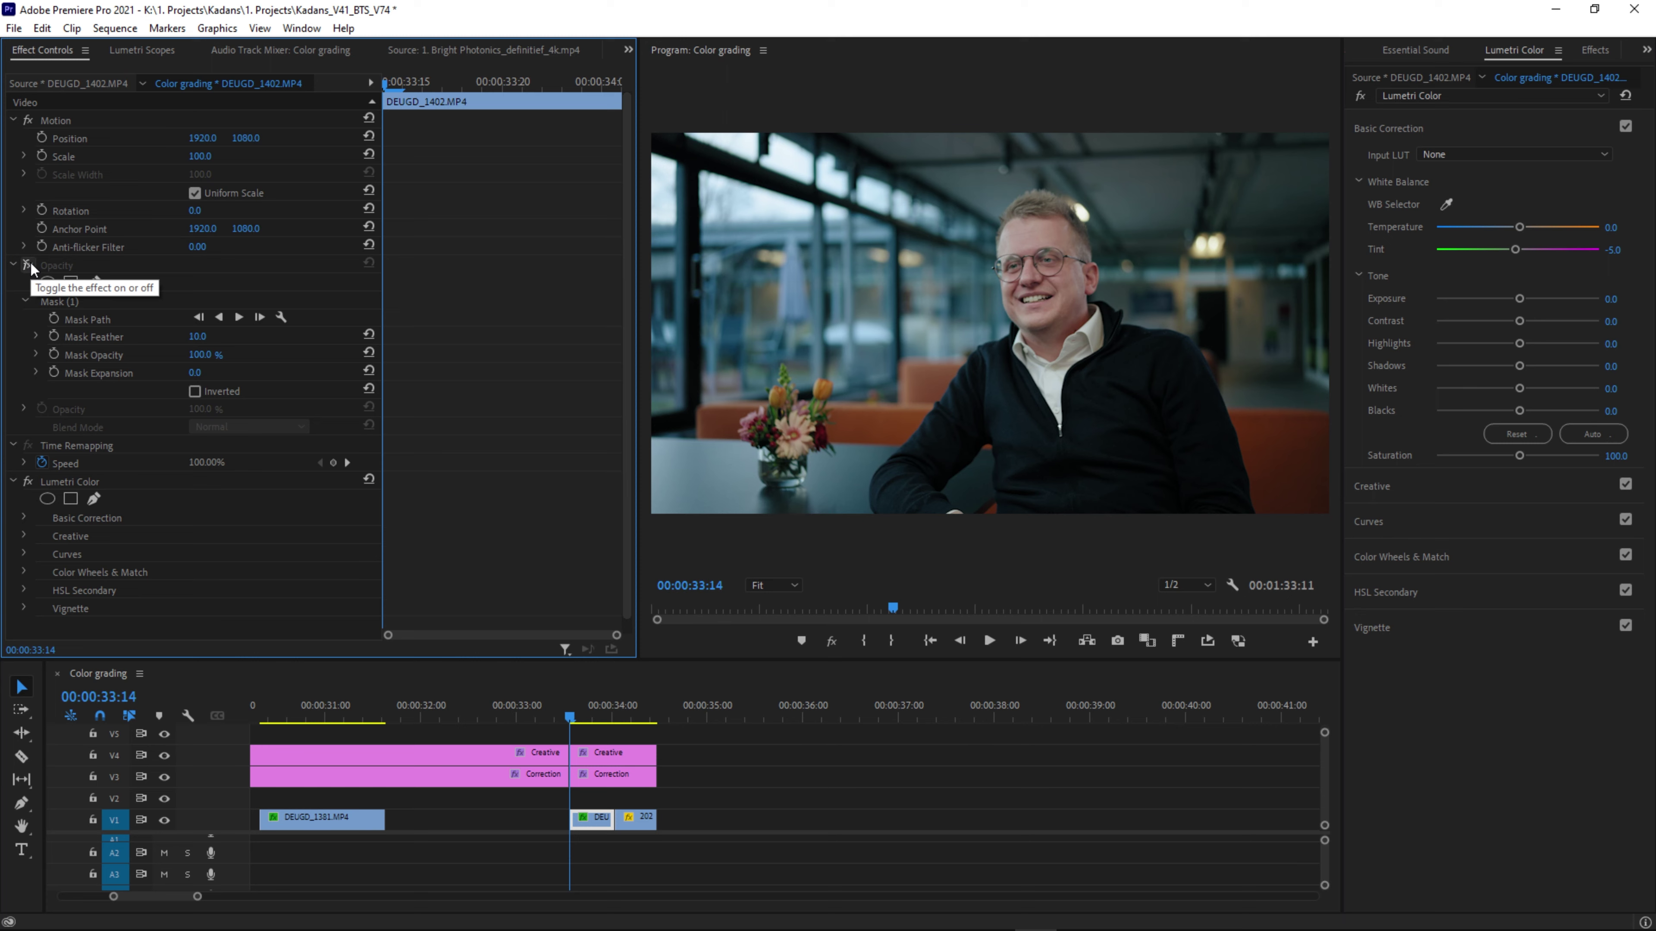
pyautogui.click(1348, 421)
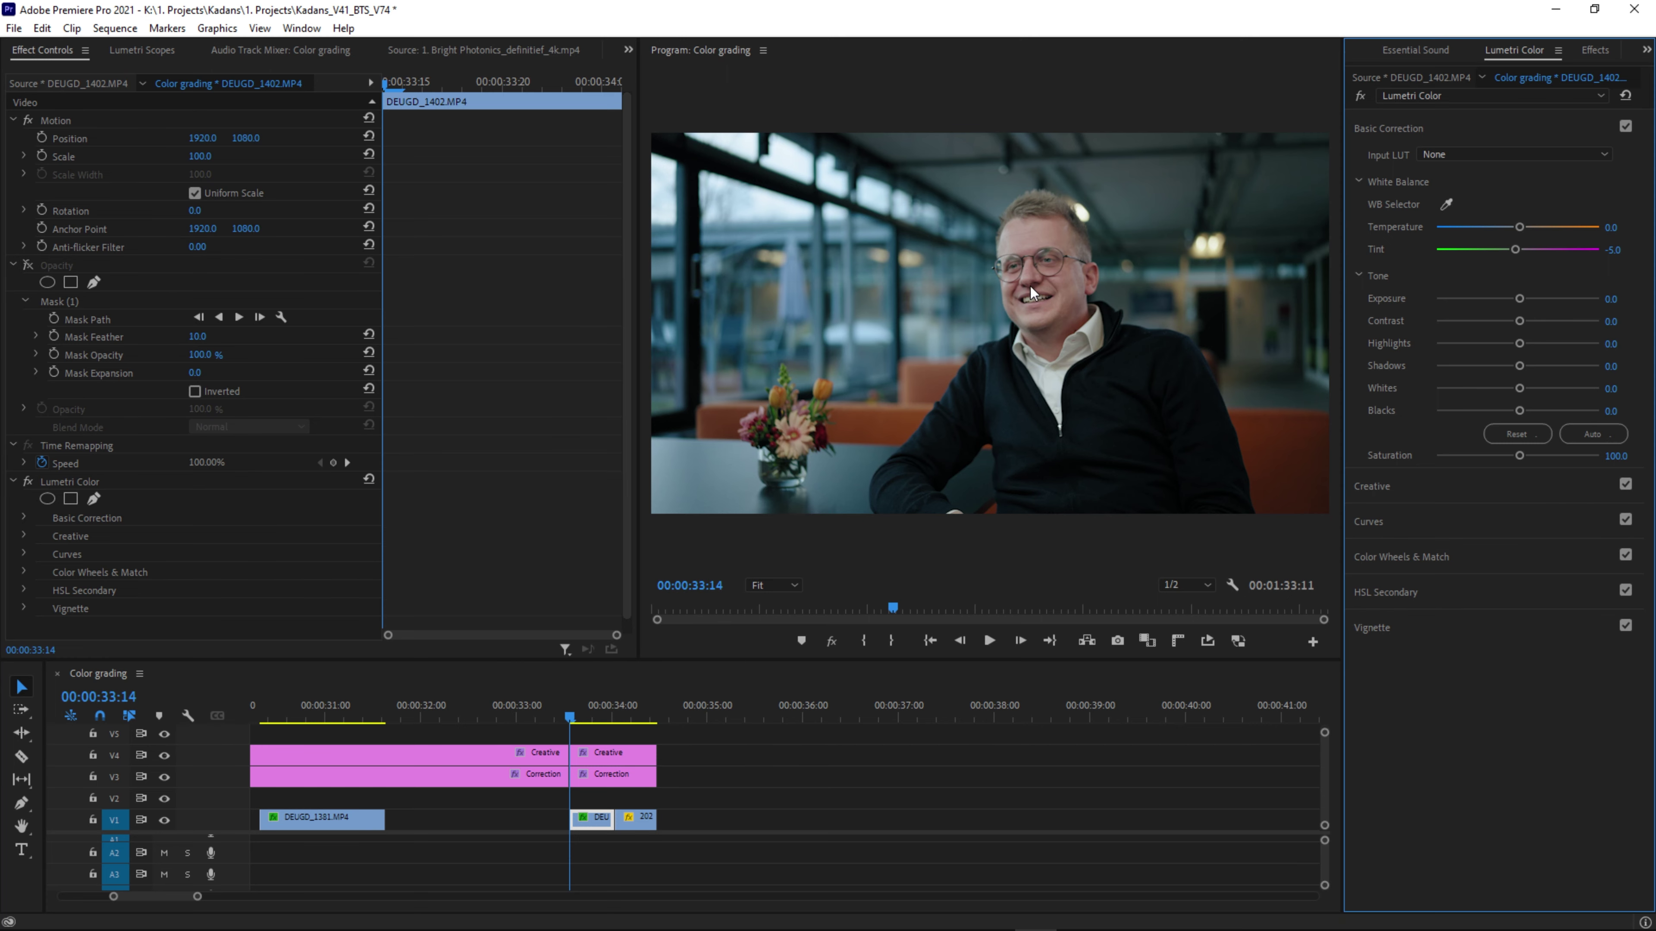
pyautogui.hotkey('ctrl', 'z')
pyautogui.hotkey('ctrl', 'z')
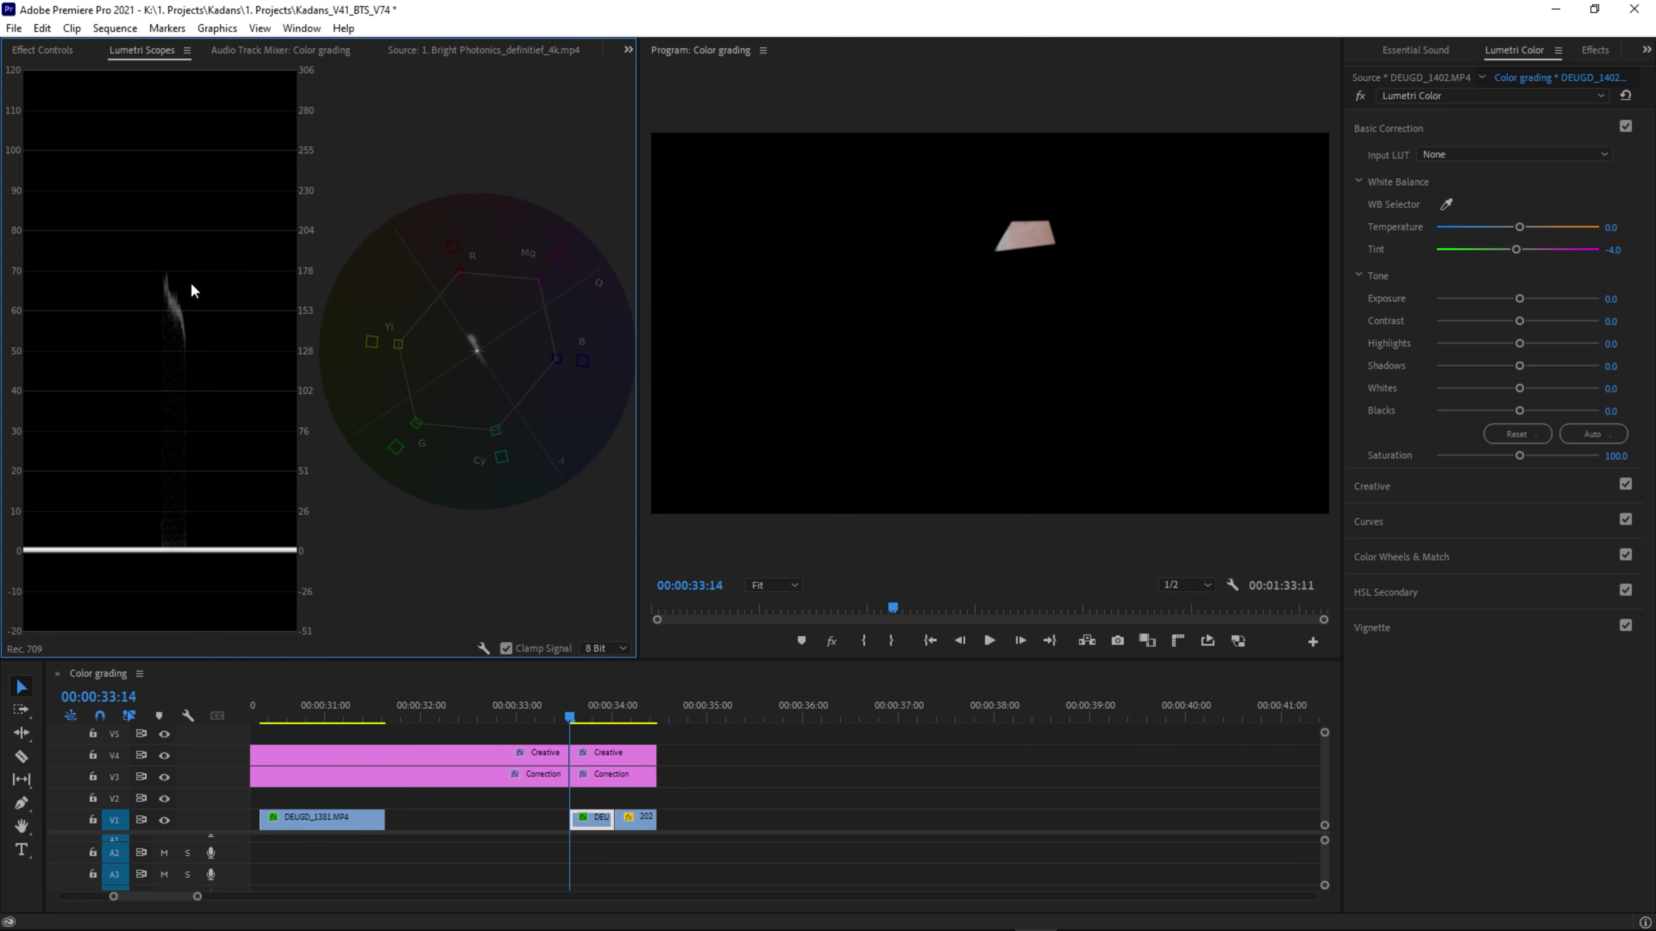
# Lower the upper RGB curve point slightly to darken the patch, then view without the mask.
pyautogui.click(1423, 526)
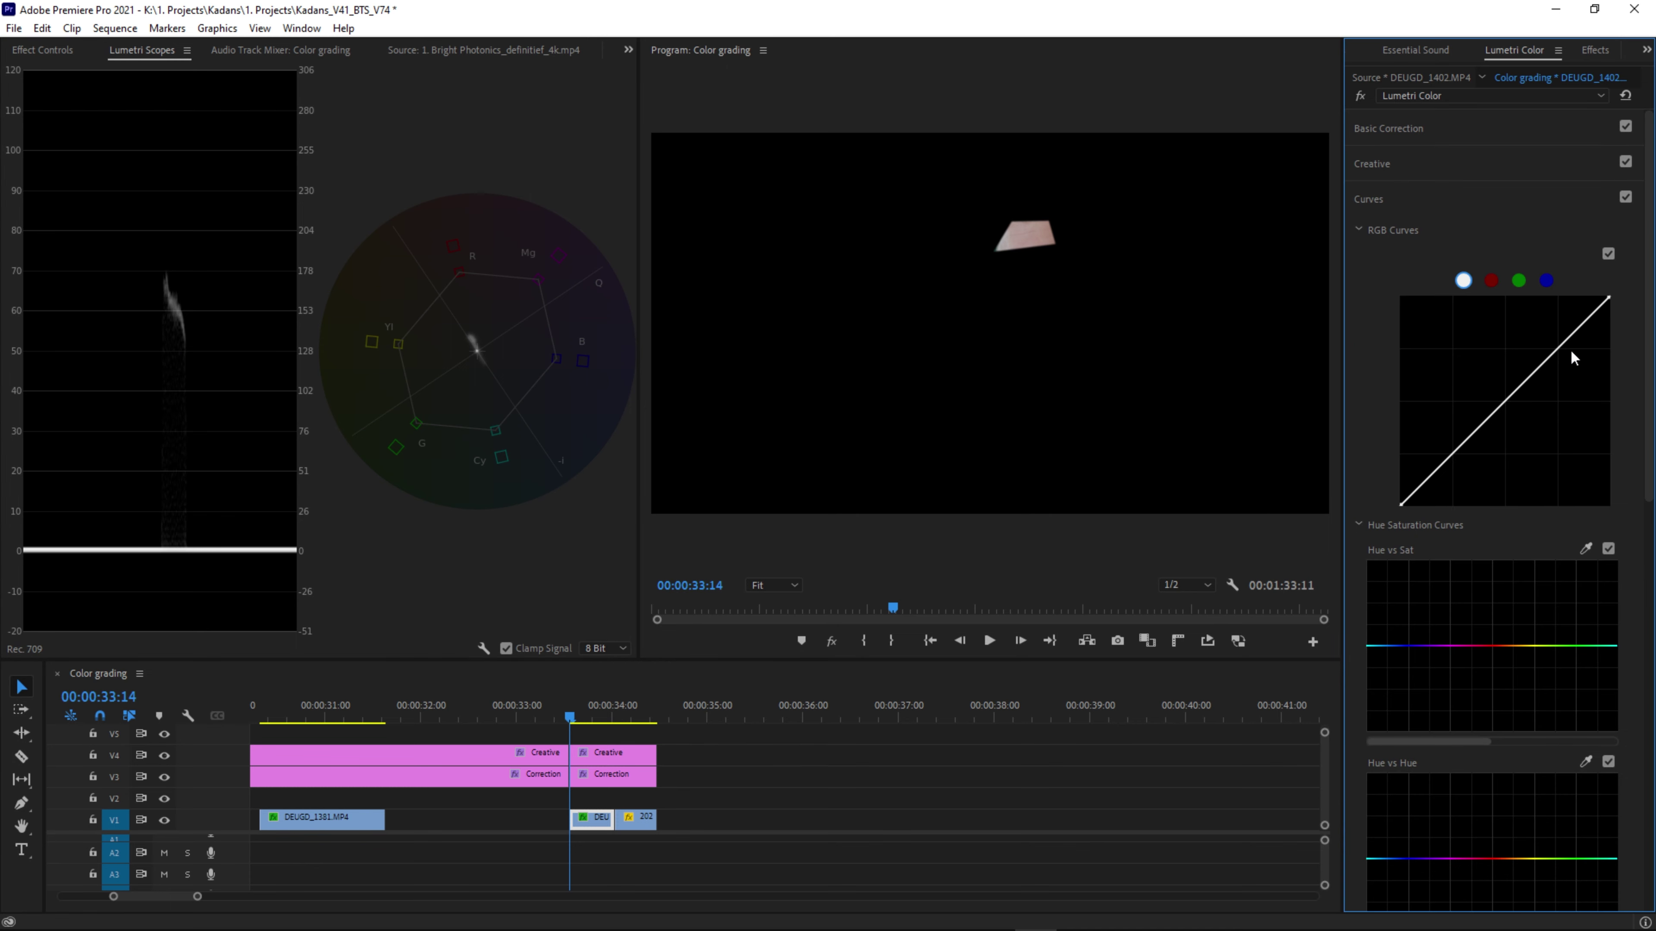
pyautogui.moveTo(1558, 351); pyautogui.dragTo(1559, 350)
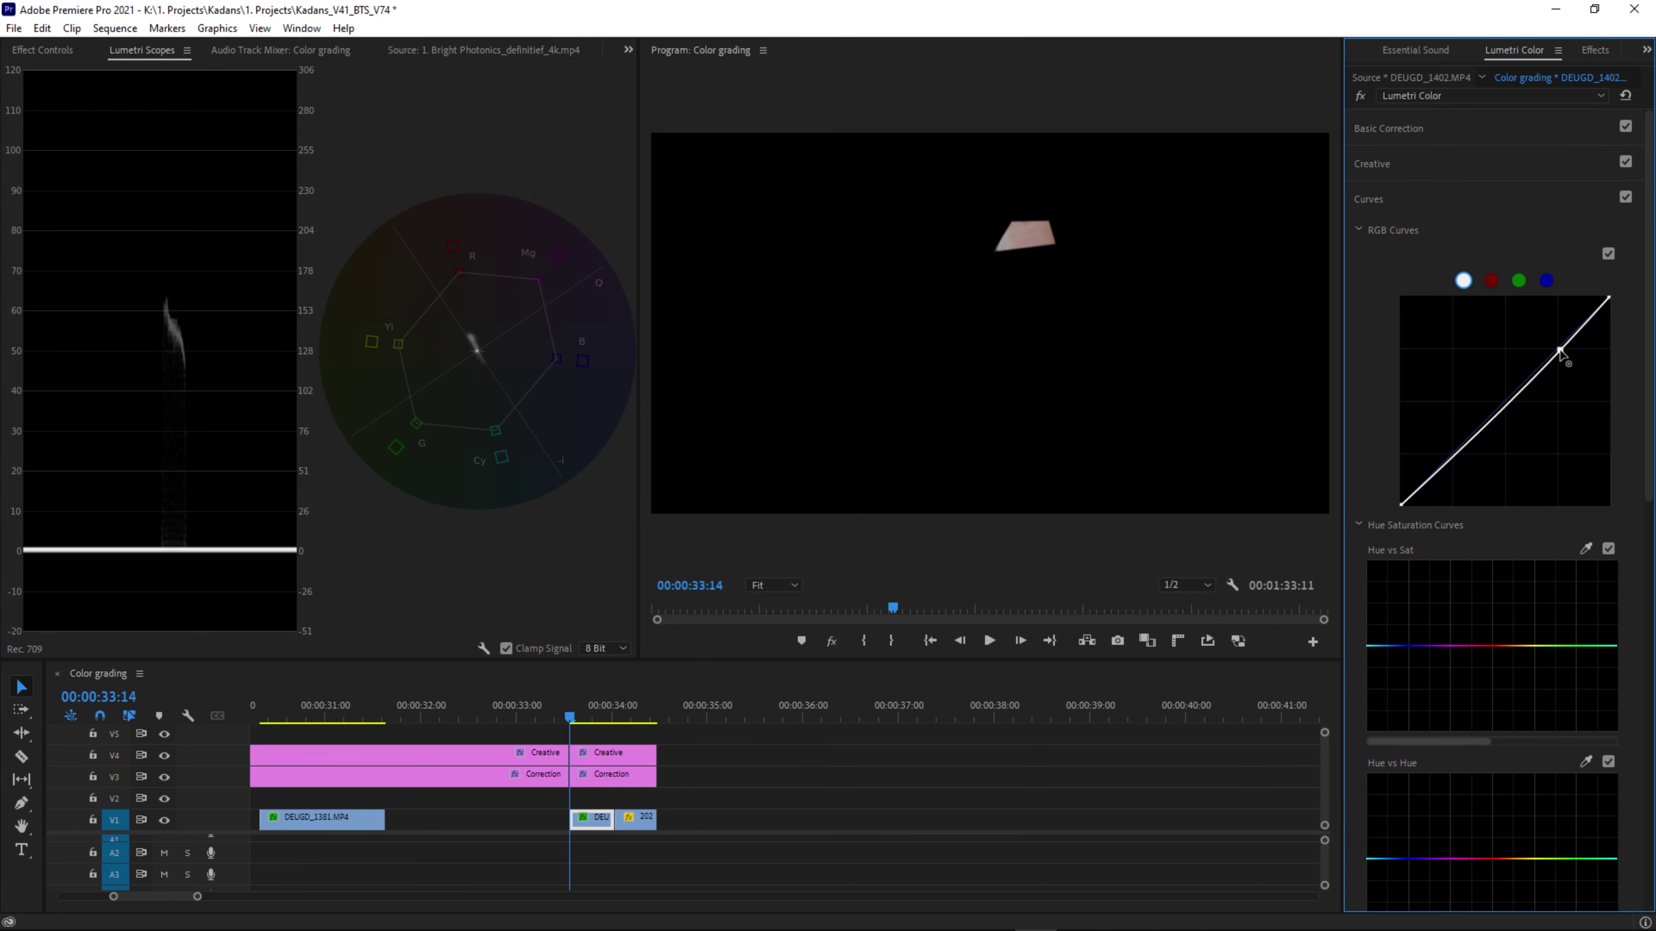
pyautogui.click(42, 50)
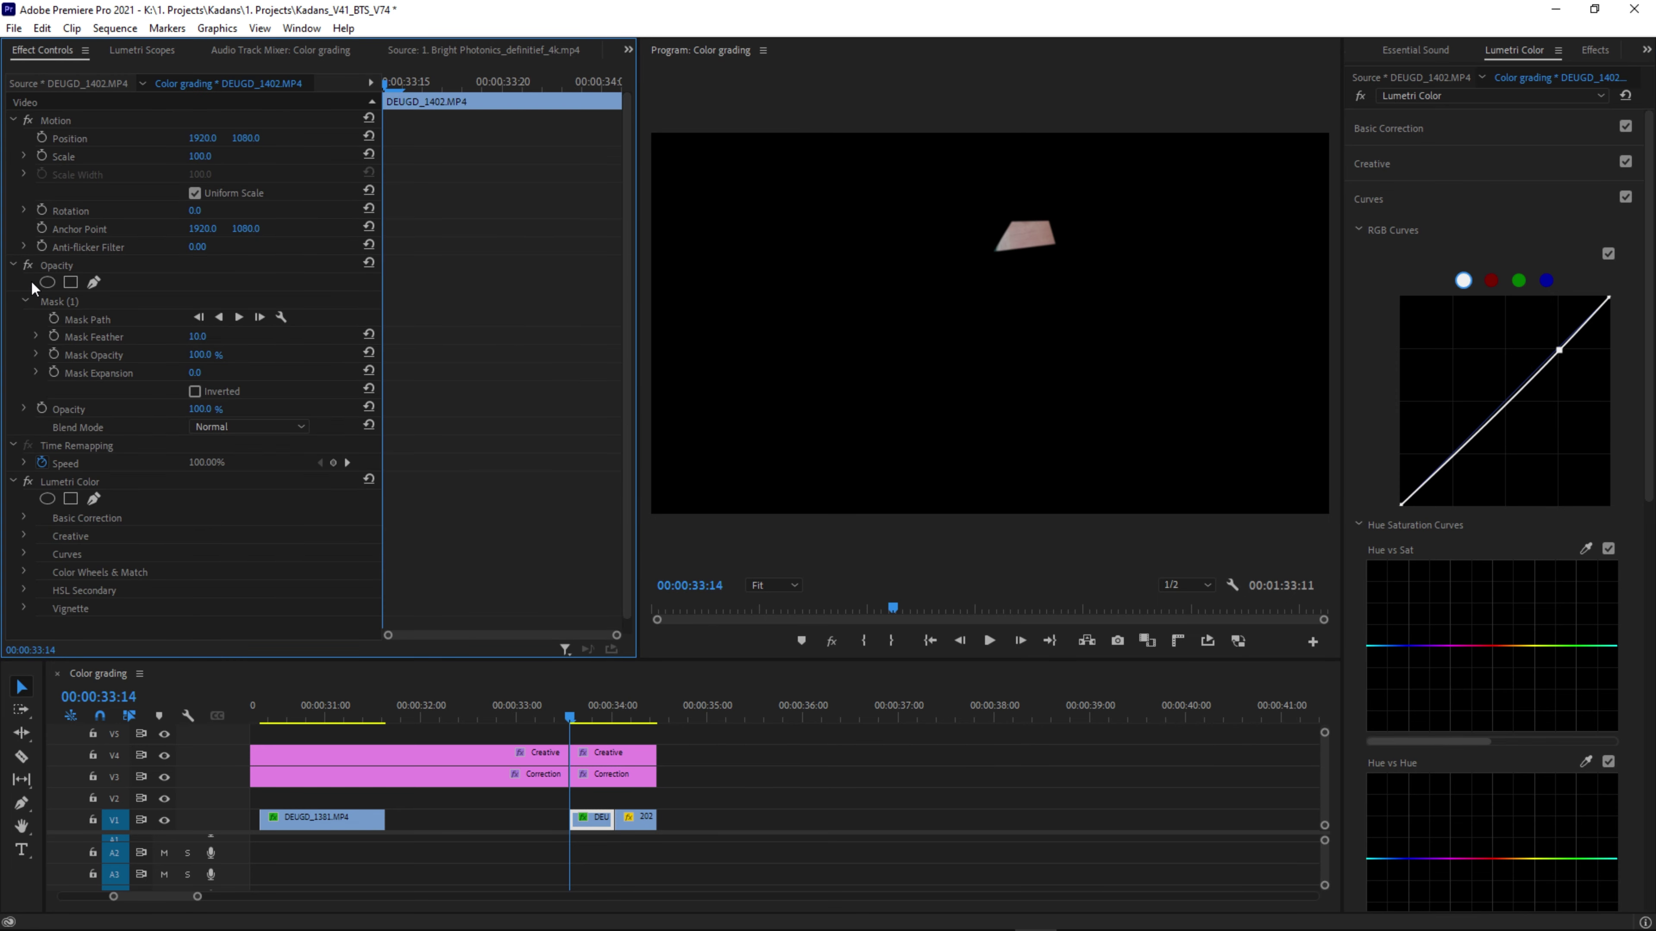
pyautogui.click(27, 265)
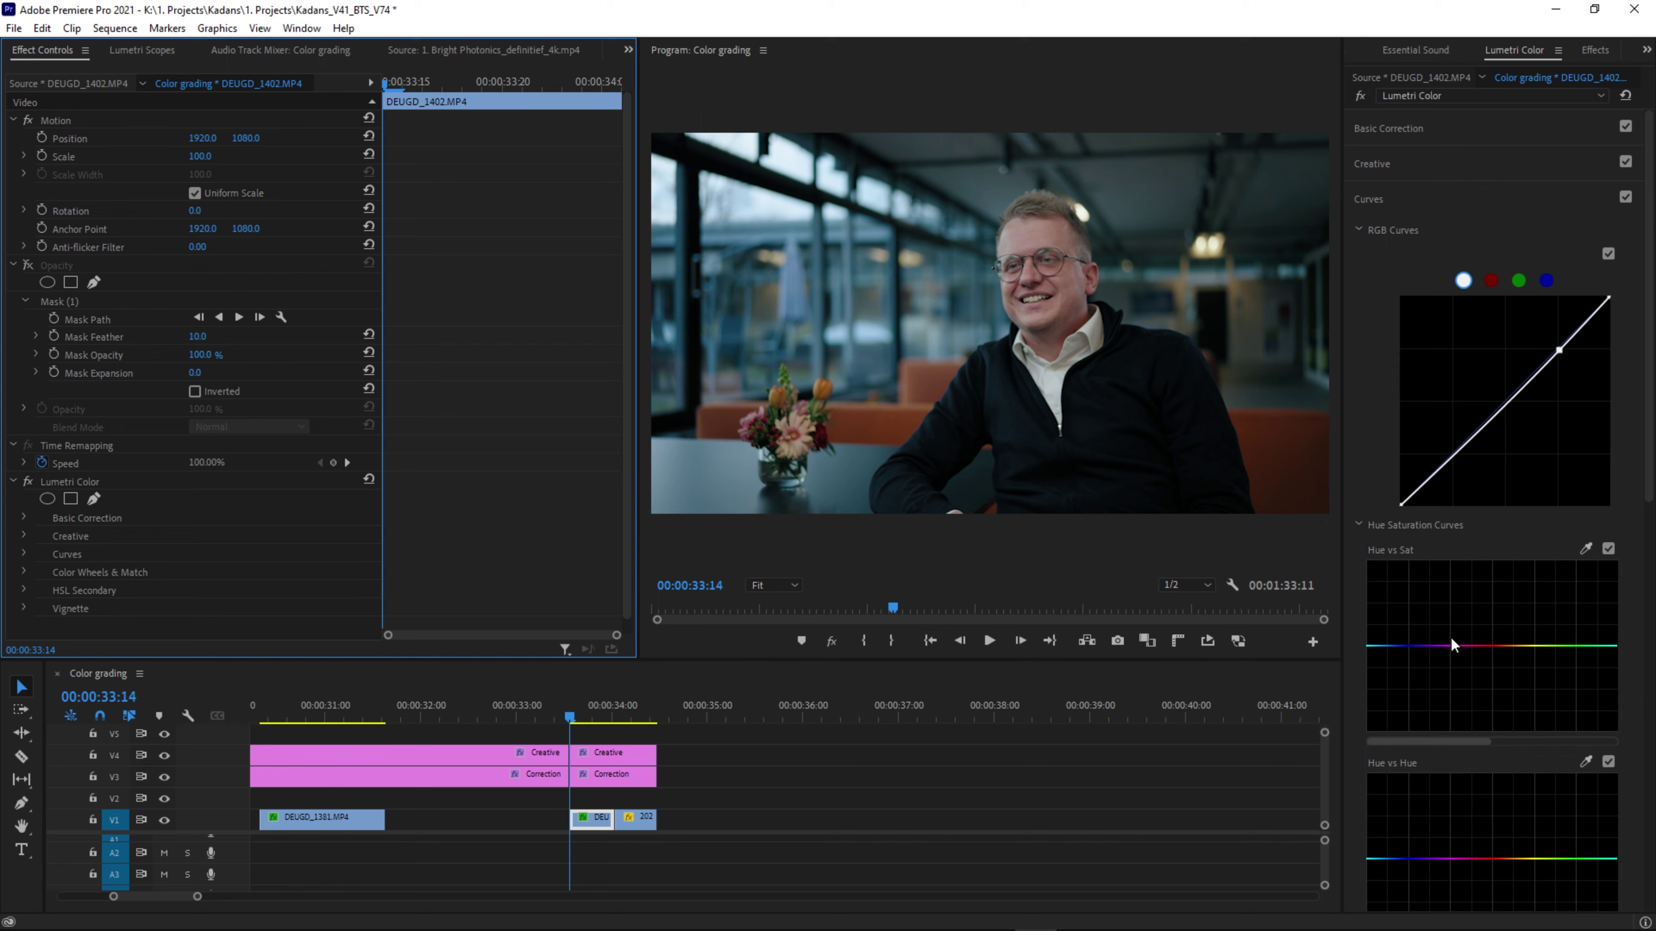
# Sample the face hue into Hue vs Sat and pull a widened dip to desaturate it.
pyautogui.scroll(-2, 1439, 744)
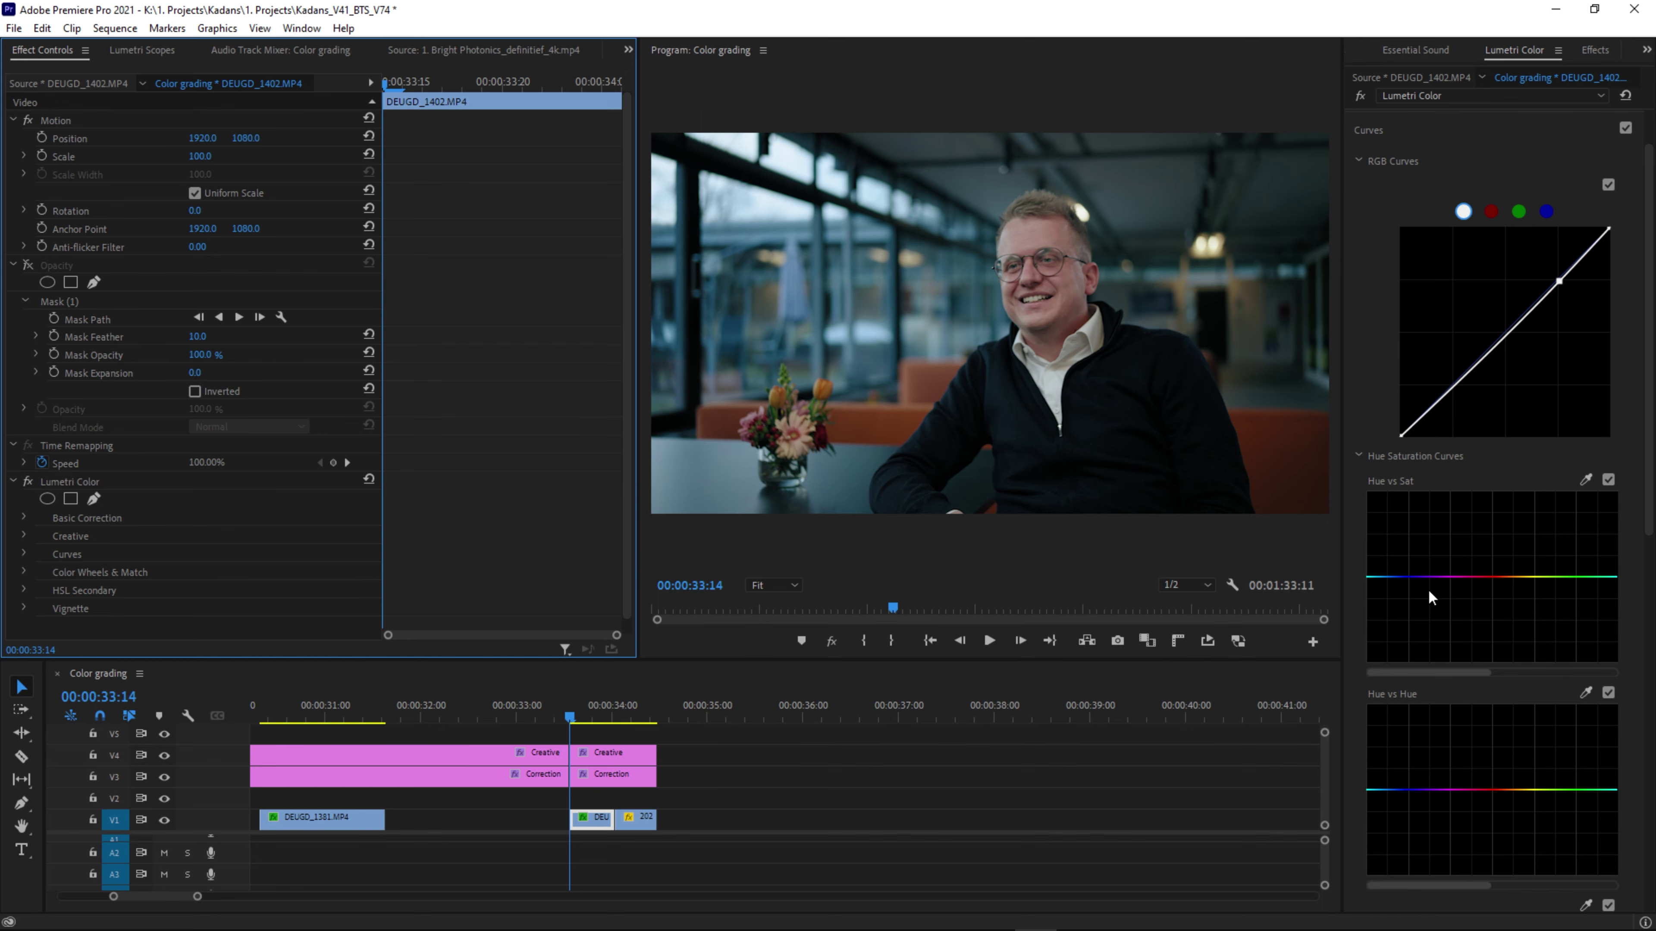
pyautogui.click(1586, 478)
pyautogui.click(790, 287)
pyautogui.moveTo(1428, 673); pyautogui.dragTo(1453, 673)
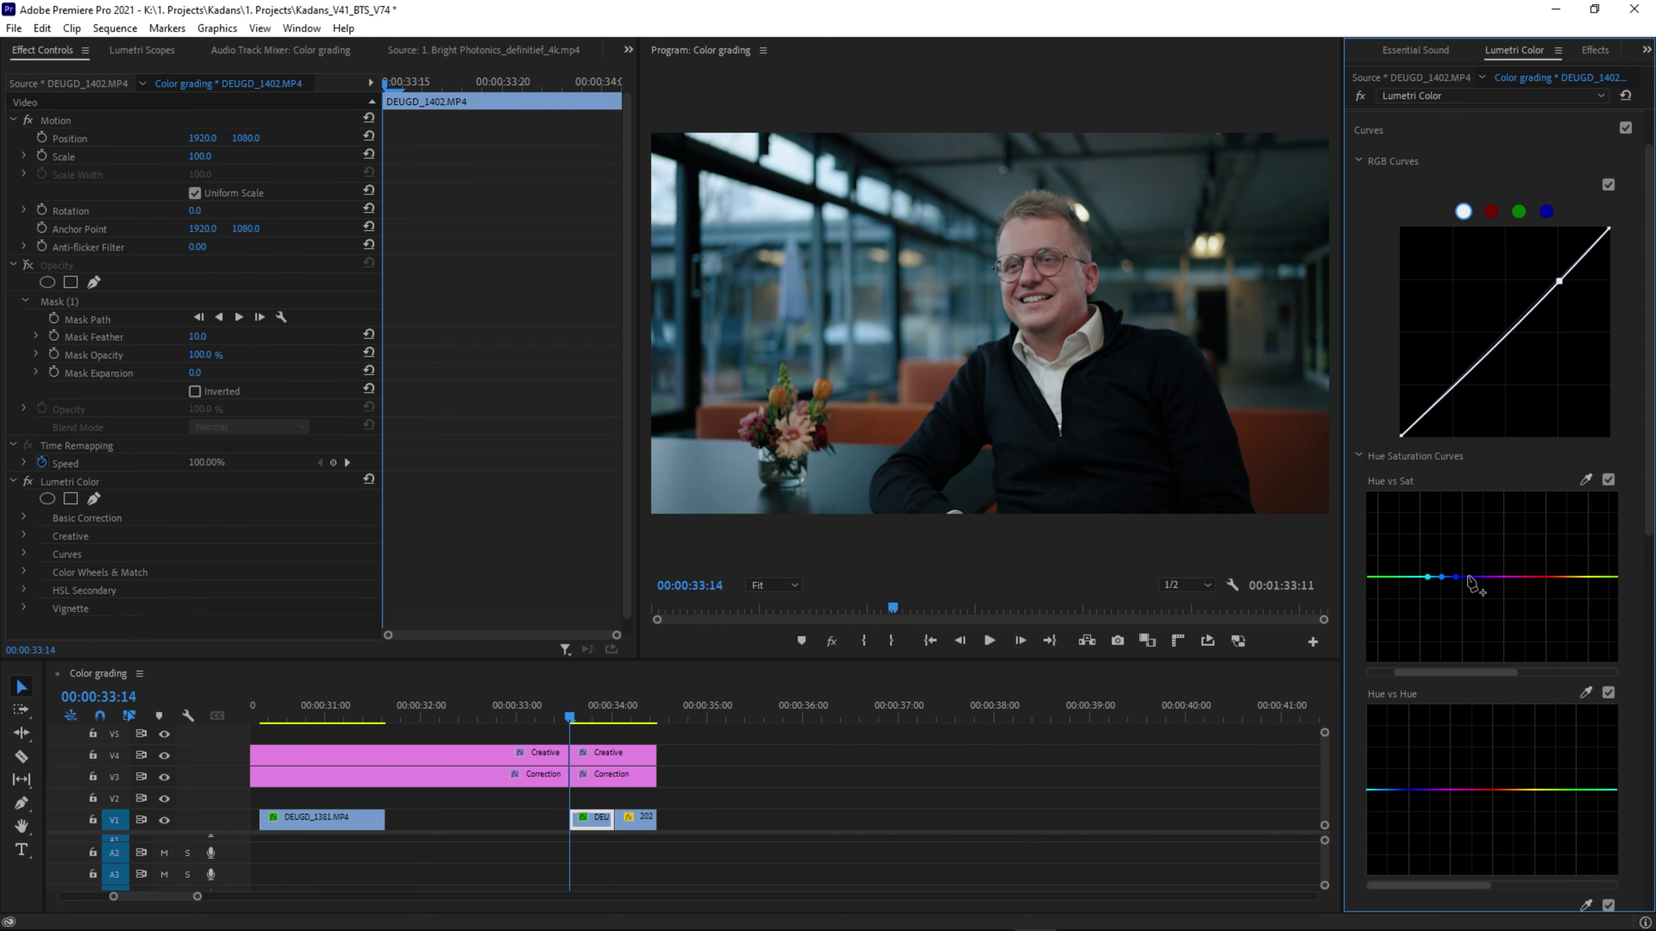
pyautogui.moveTo(1428, 577)
pyautogui.mouseDown()
pyautogui.moveTo(1410, 577)
pyautogui.moveTo(1467, 577)
pyautogui.moveTo(1441, 610)
pyautogui.moveTo(1440, 661)
pyautogui.moveTo(1442, 607)
pyautogui.moveTo(1442, 626)
pyautogui.mouseUp()
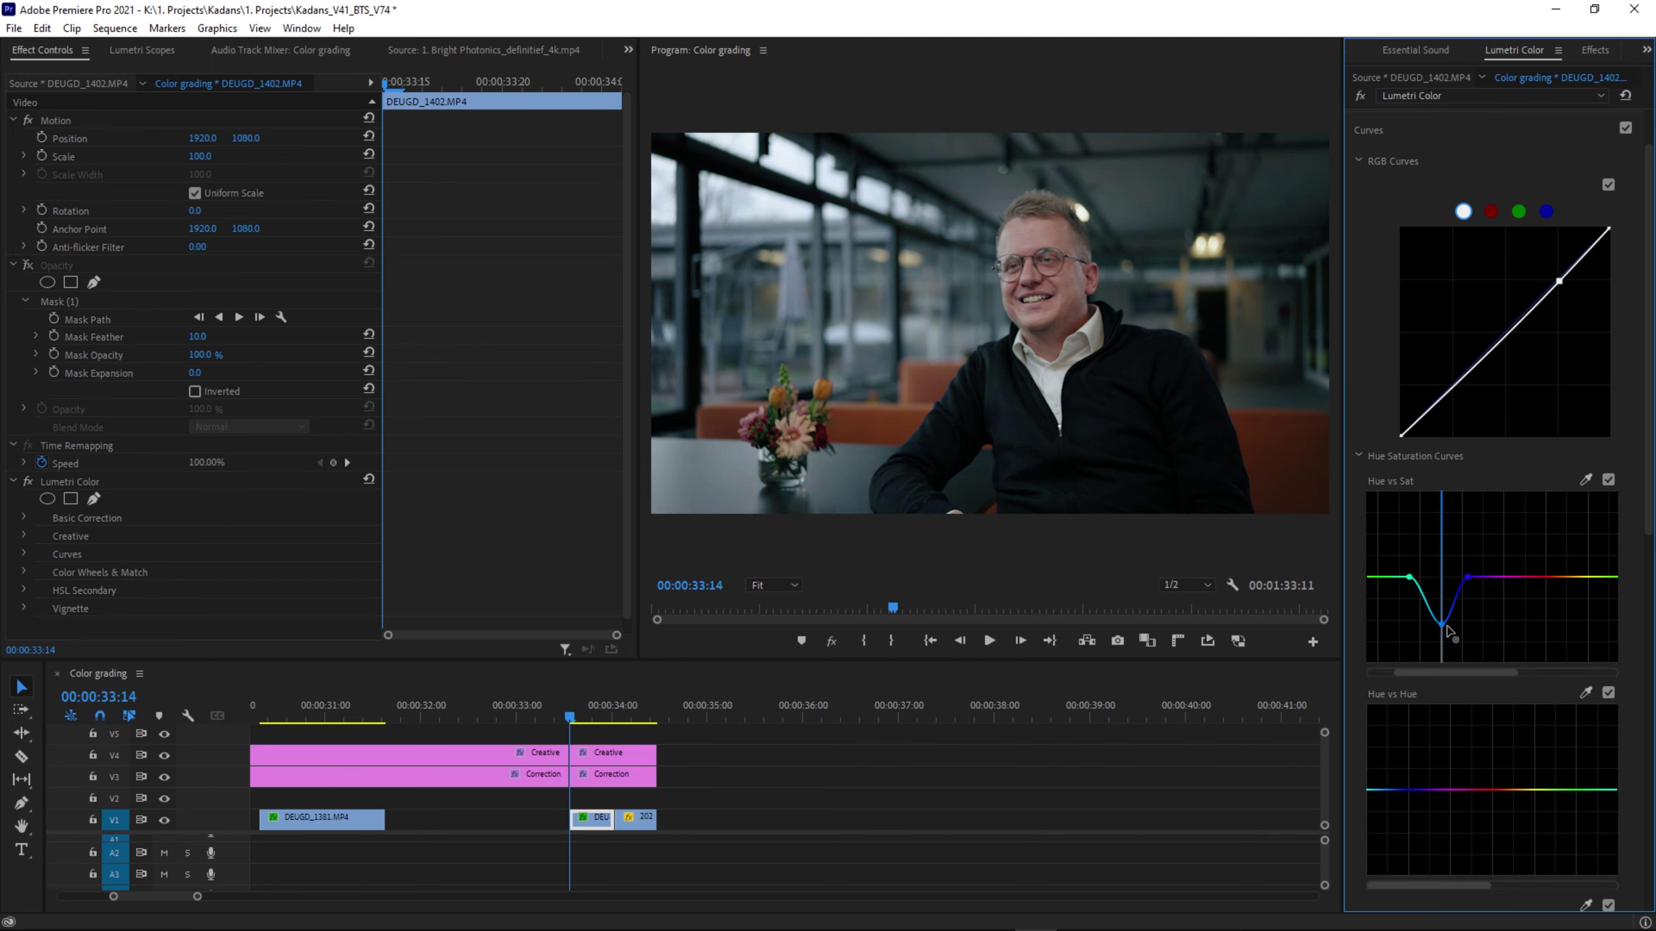
pyautogui.click(1608, 480)
pyautogui.click(1609, 480)
pyautogui.moveTo(1443, 629); pyautogui.dragTo(1440, 611)
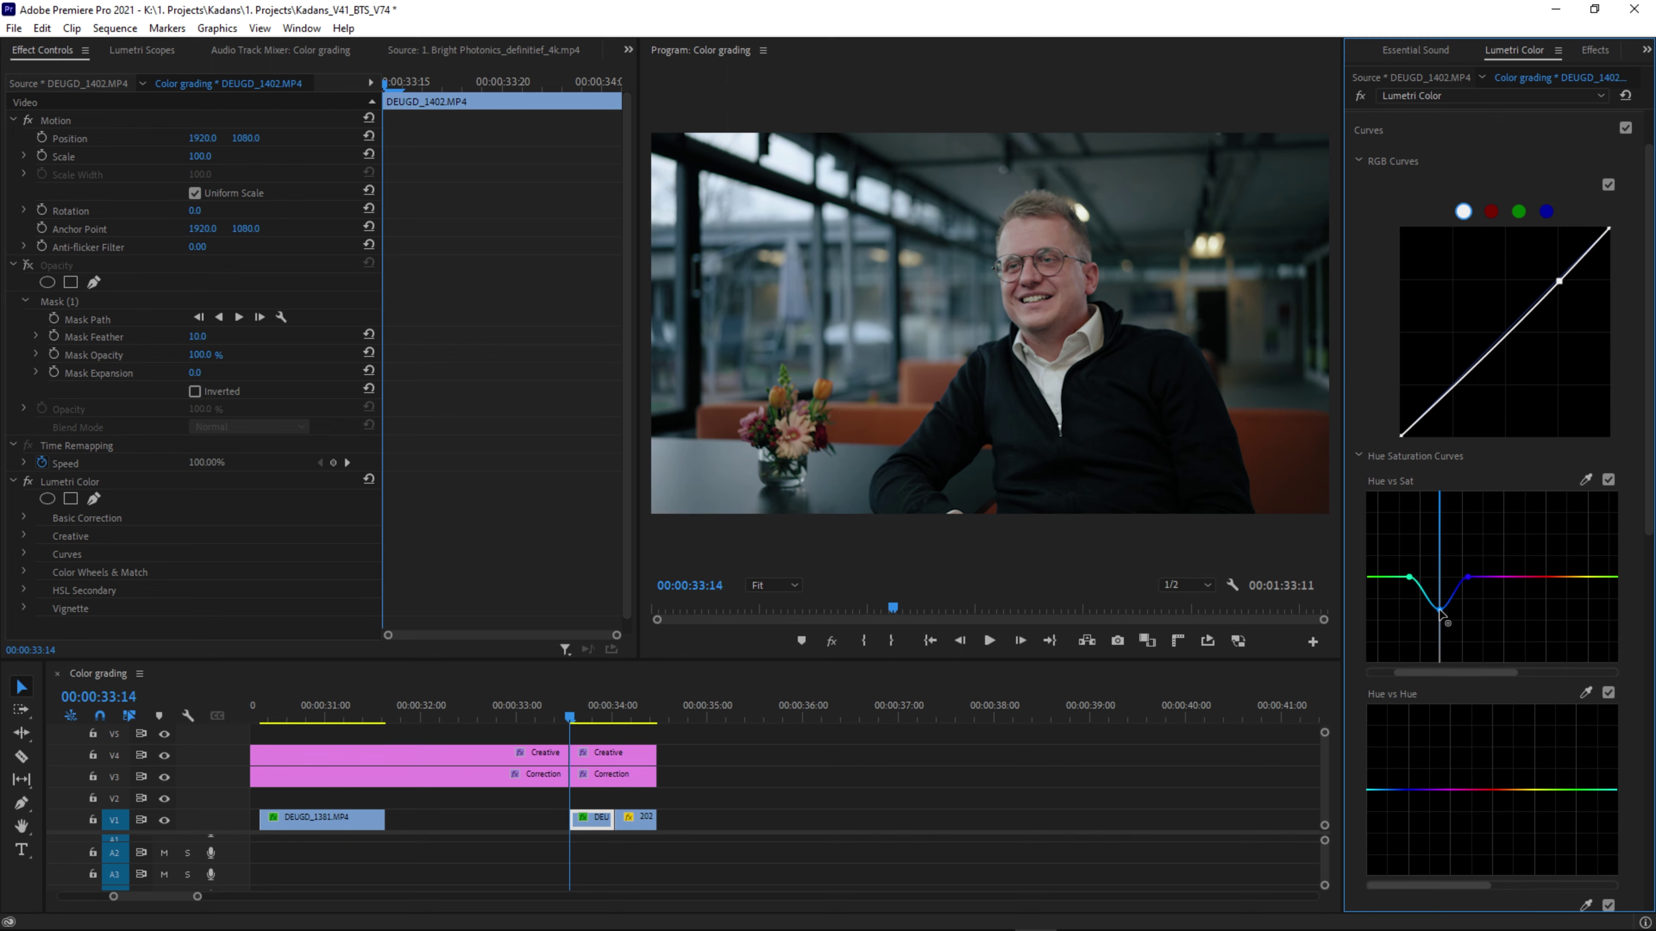
pyautogui.click(1608, 479)
pyautogui.click(1608, 480)
# Sample the face hue into Hue vs Hue and bend it slightly, comparing before and after.
pyautogui.scroll(-5, 1559, 620)
pyautogui.click(1585, 503)
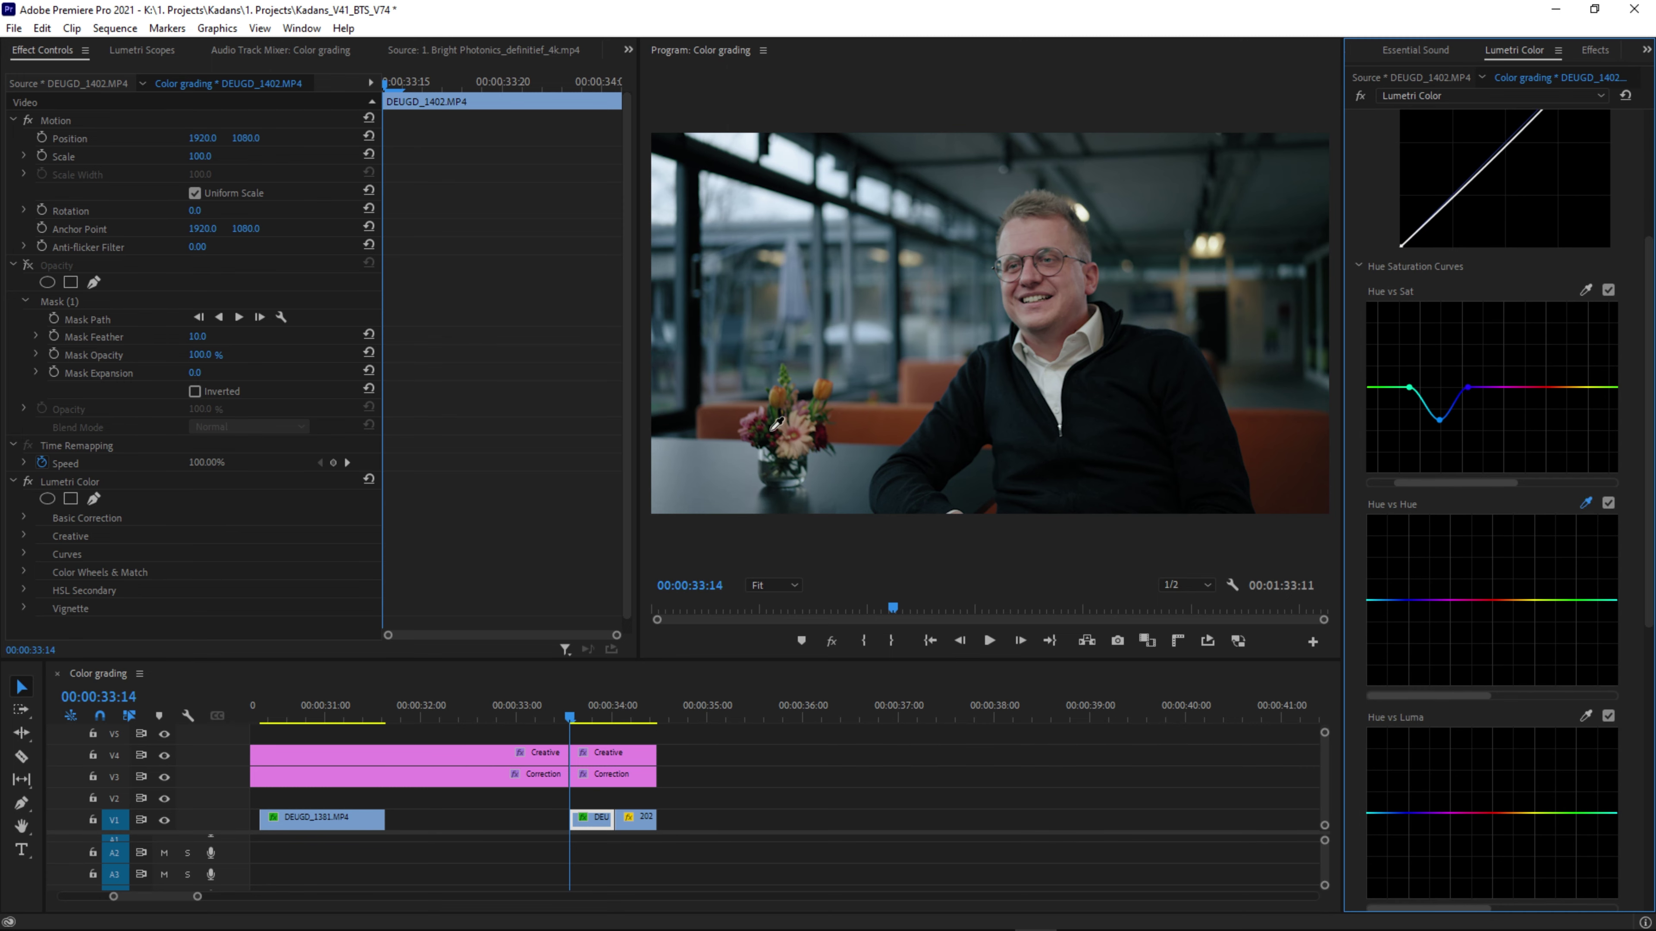
pyautogui.click(817, 326)
pyautogui.moveTo(1484, 695); pyautogui.dragTo(1498, 695)
pyautogui.moveTo(1411, 598); pyautogui.dragTo(1419, 600)
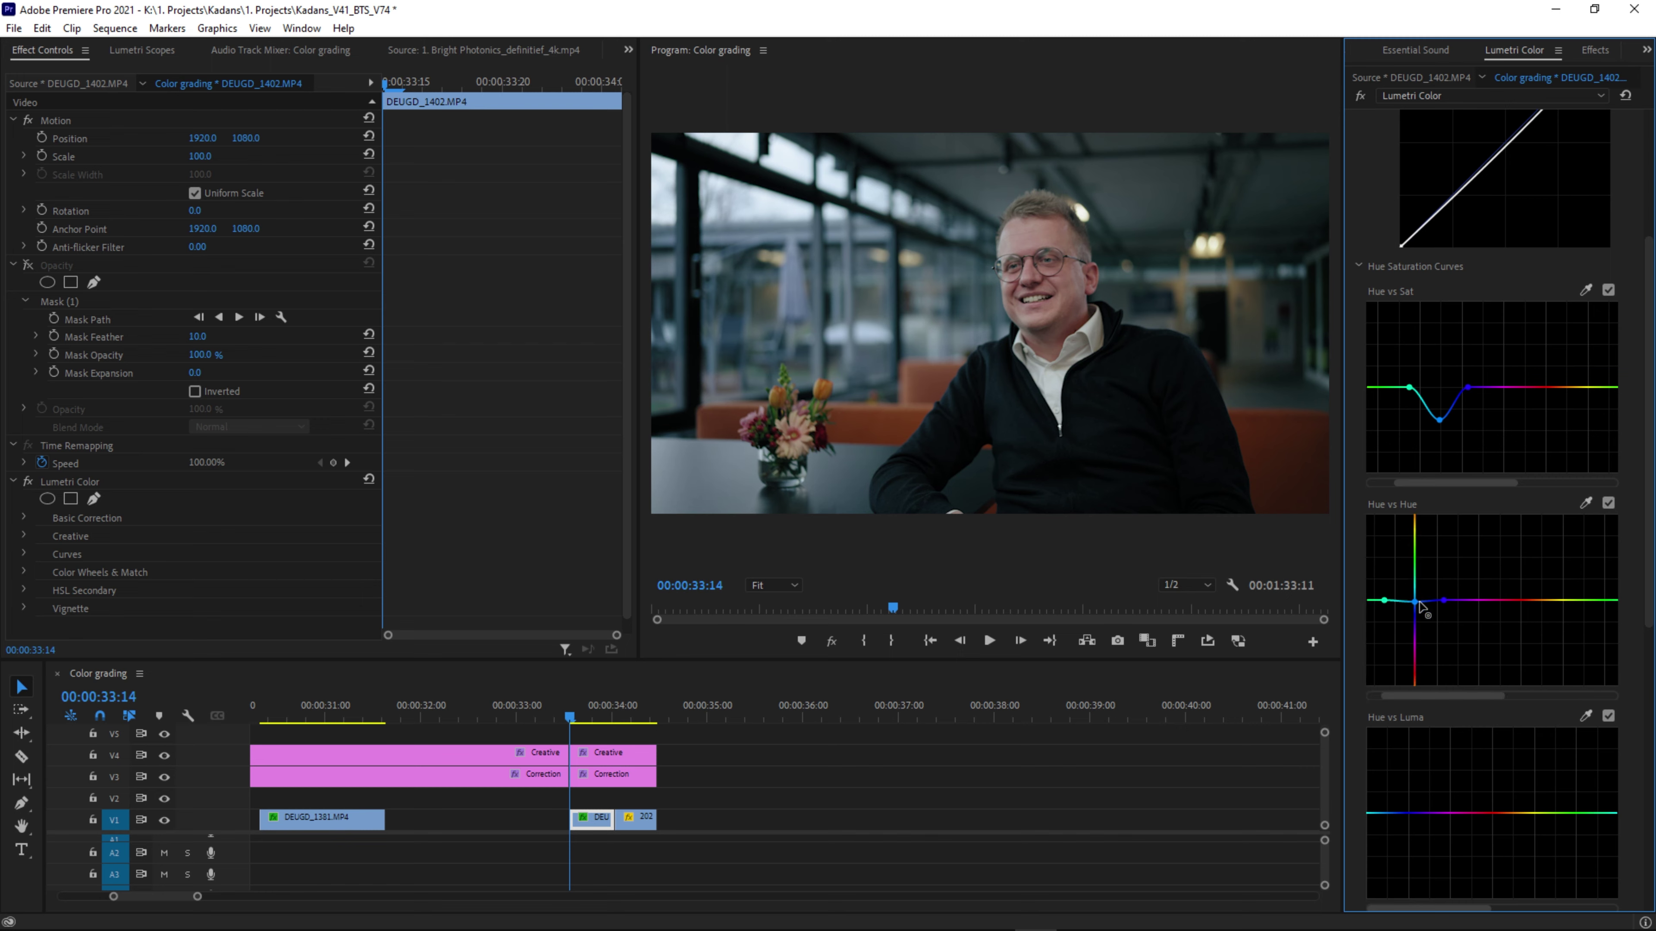
pyautogui.click(1607, 504)
pyautogui.click(1607, 503)
pyautogui.click(1416, 605)
pyautogui.click(891, 497)
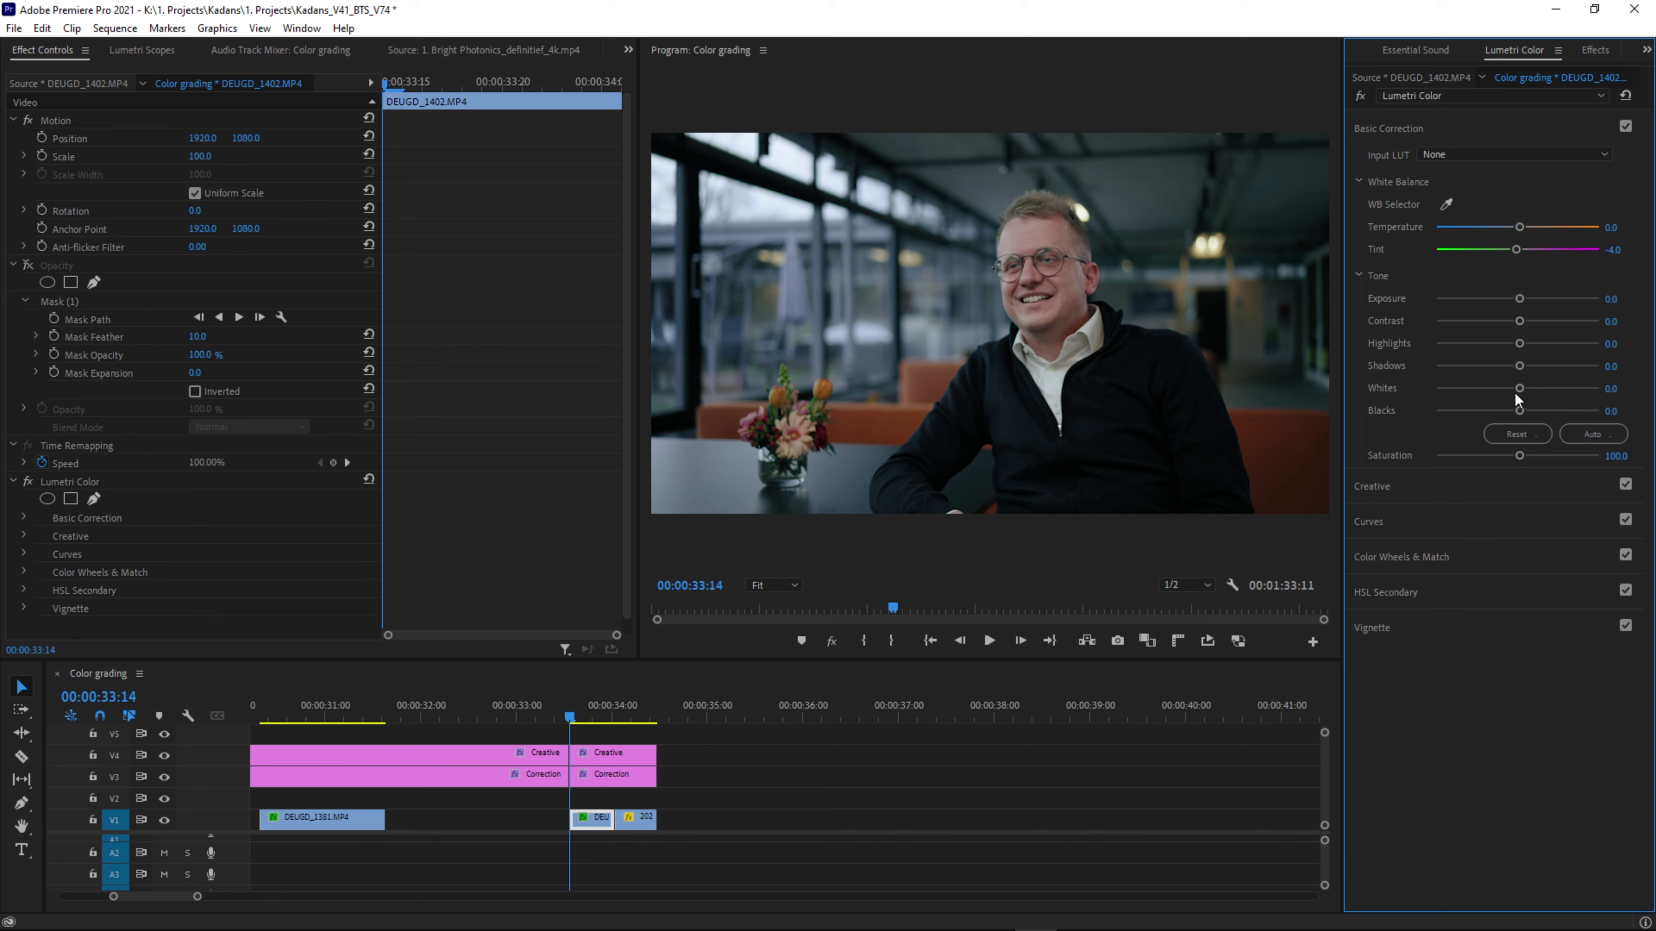
# Raise Whites to 24.2 alongside Tint -3.0, Contrast 8.4 and Highlights -26.3, undoing an accidental reset.
pyautogui.moveTo(1529, 388); pyautogui.dragTo(1505, 341)
pyautogui.click(1525, 434)
pyautogui.hotkey('ctrl', 'z')
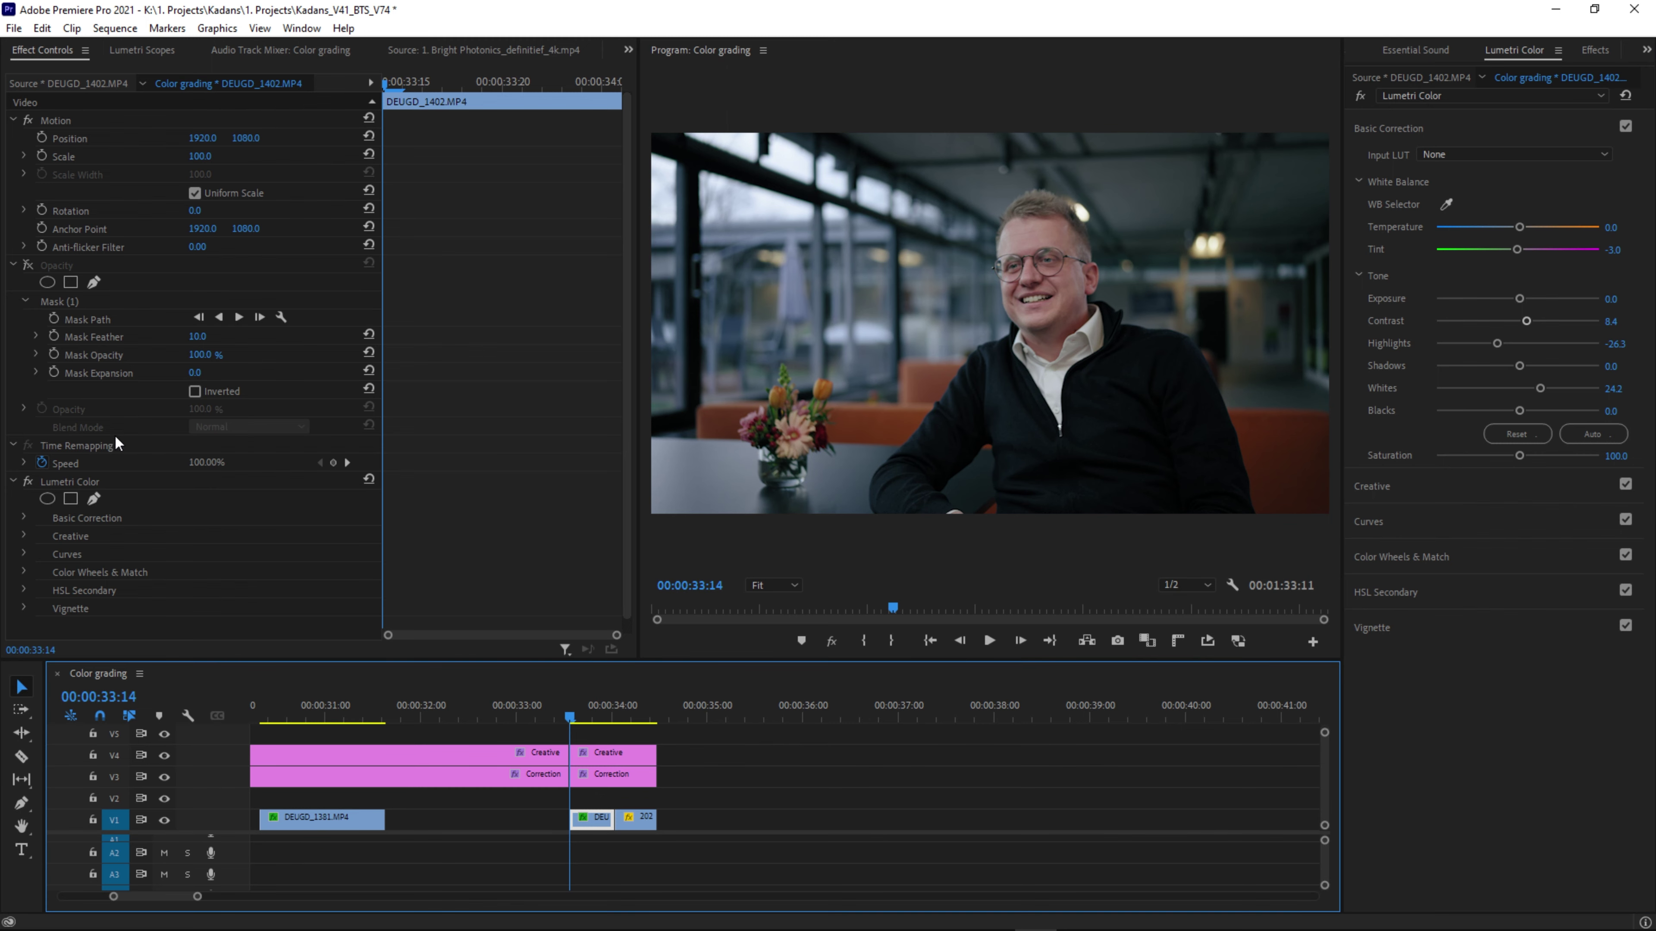
# Paste DEUGD_1402's Lumetri Color grade onto the 20210113_TENSEC0243 close-up and expand its Curves.
pyautogui.click(91, 481)
pyautogui.press('Down')
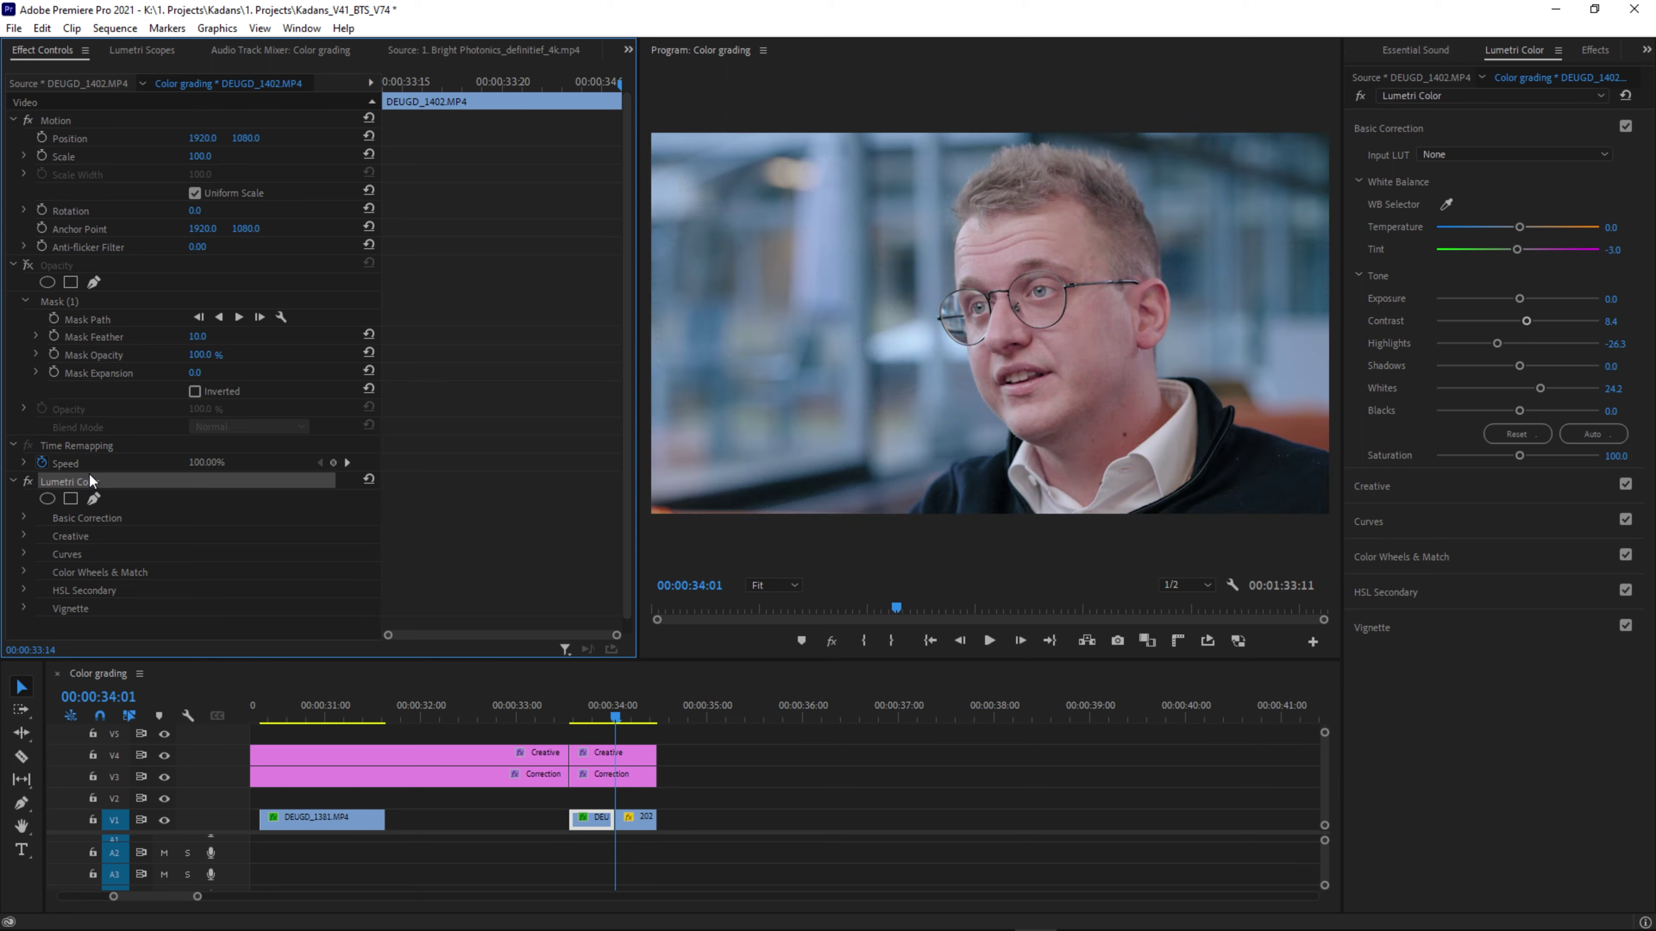
pyautogui.click(636, 820)
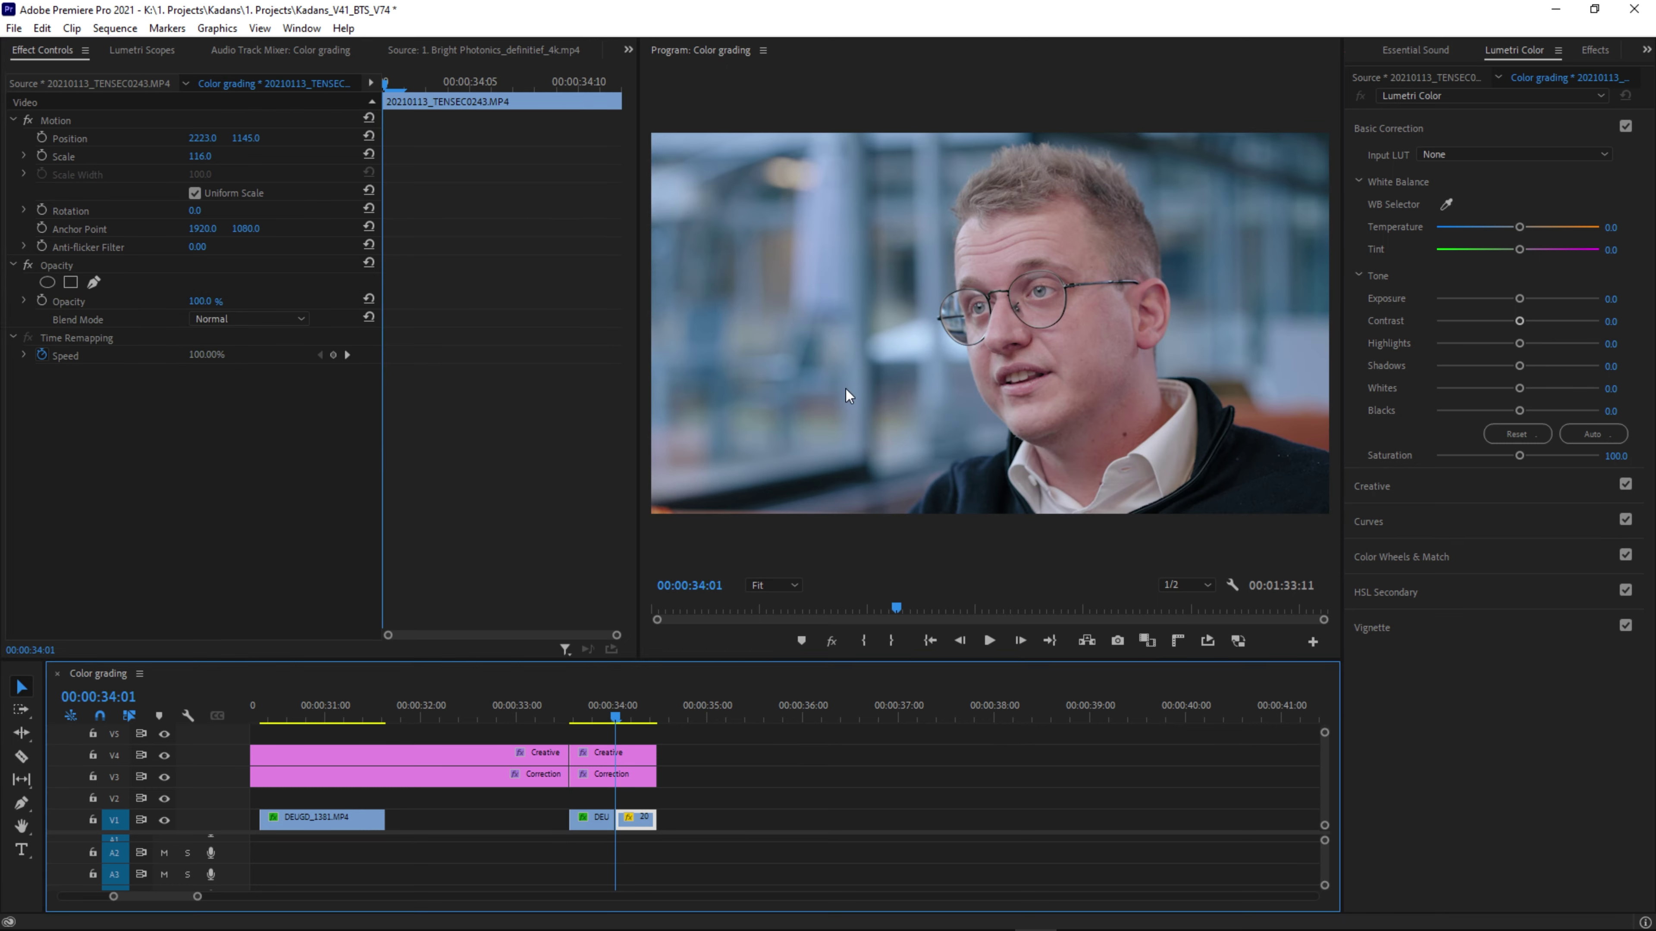
pyautogui.click(654, 815)
pyautogui.click(637, 824)
pyautogui.hotkey('ctrl', 'alt', 'v')
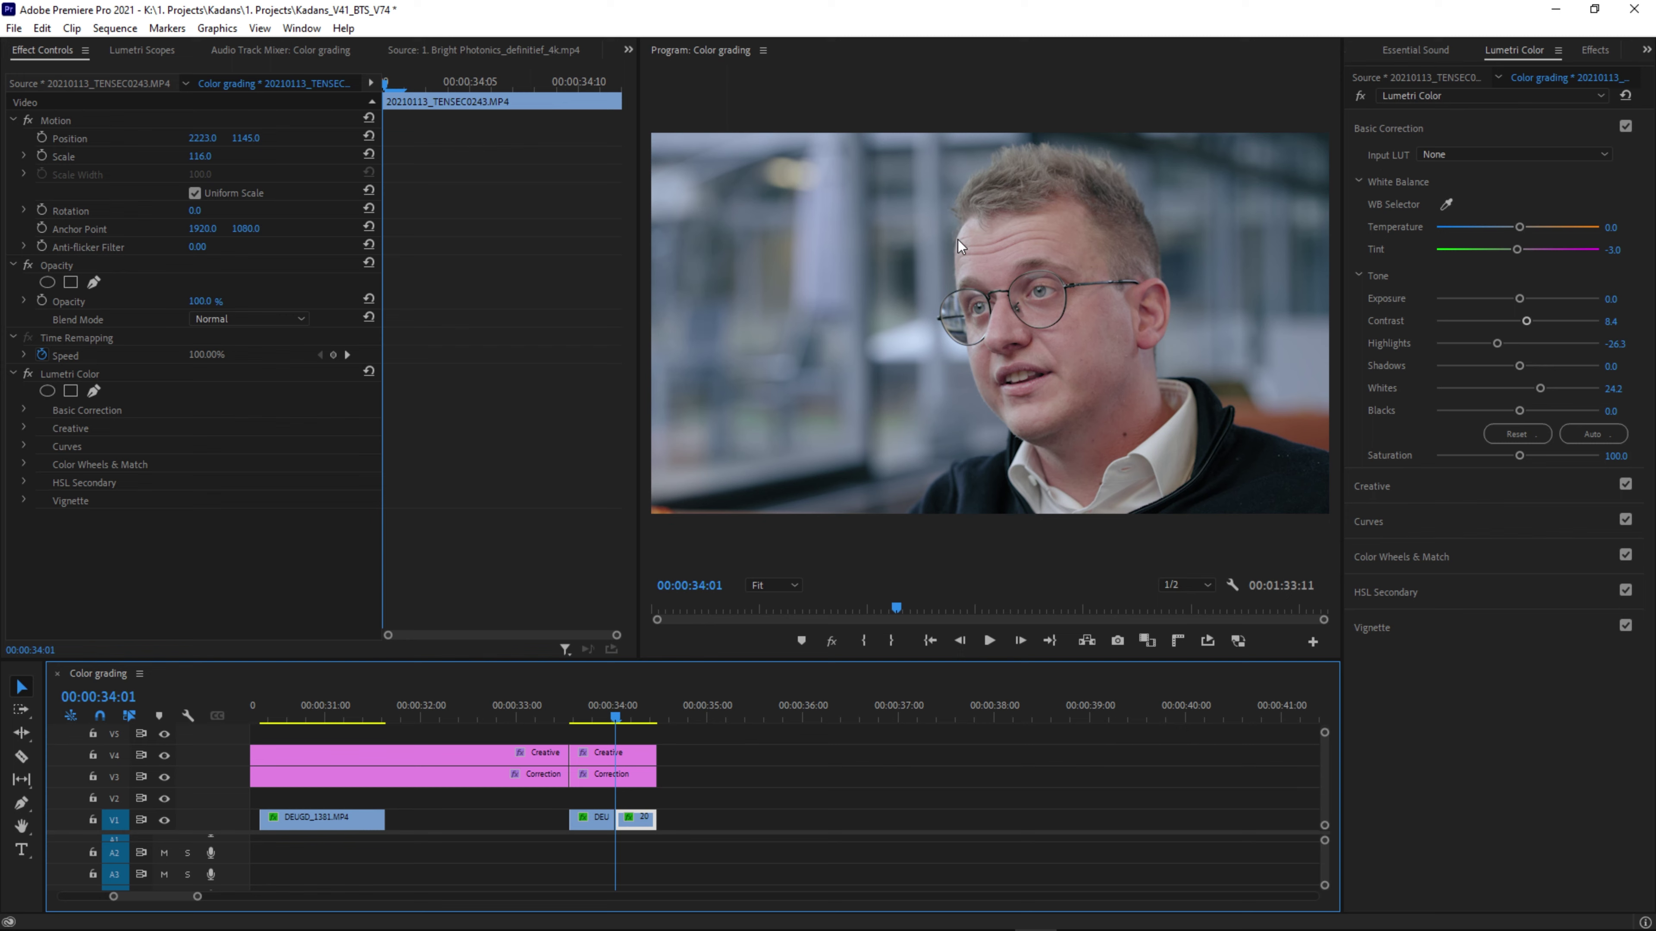
pyautogui.click(1393, 520)
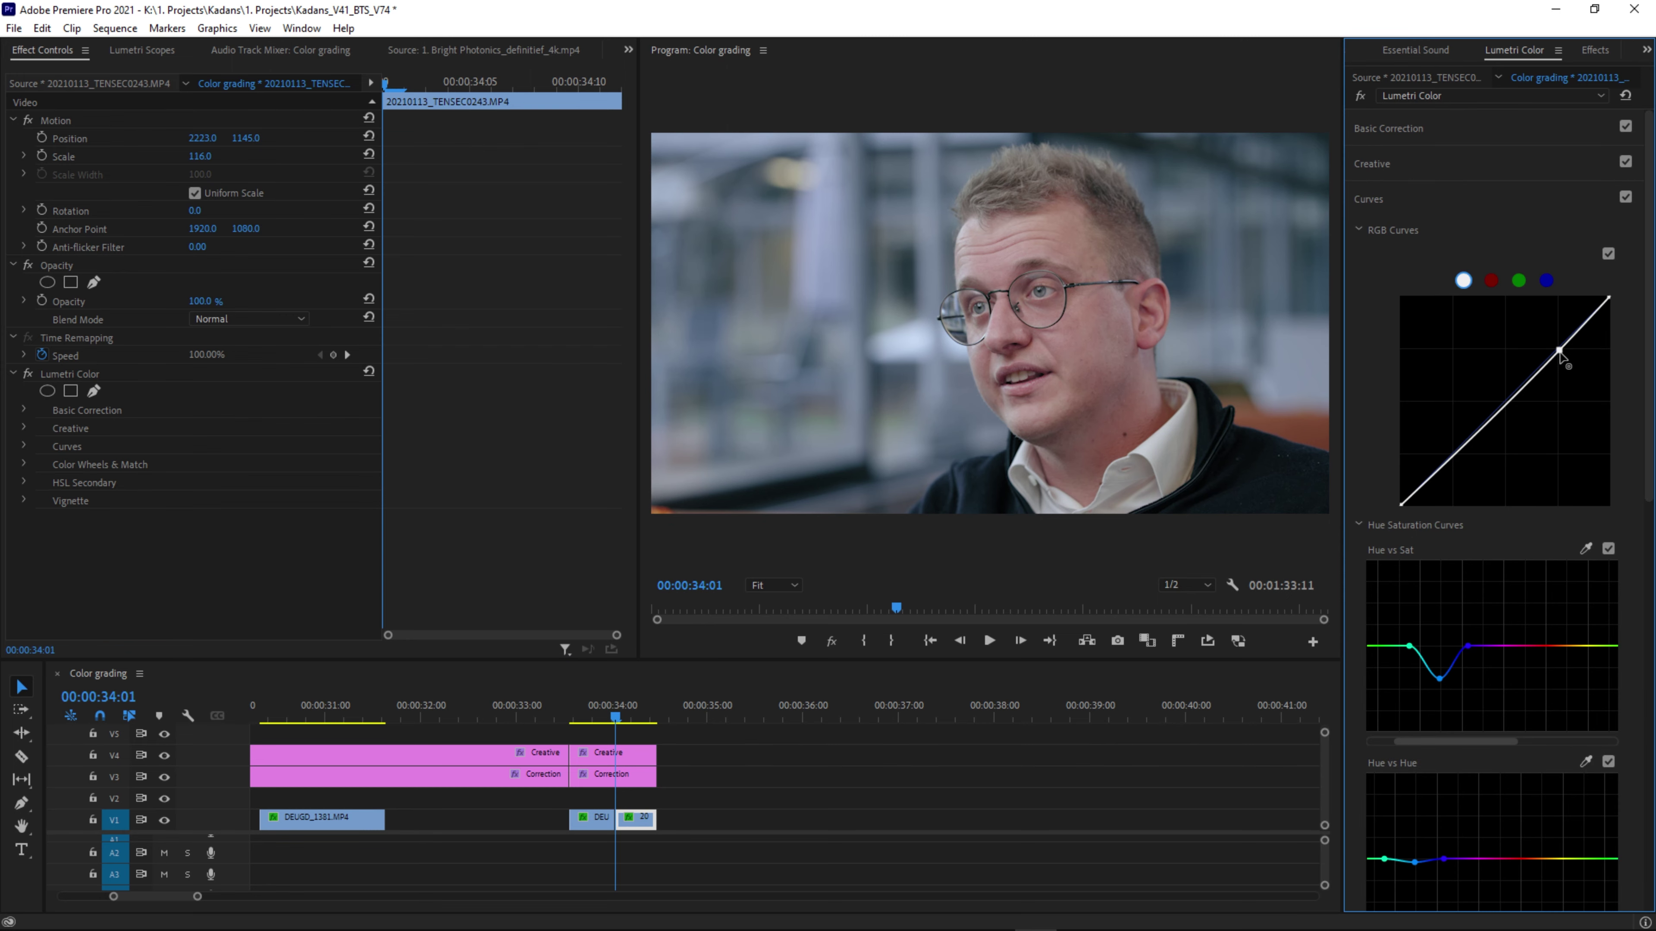
# Pull the RGB curve down slightly and draw a closed six-point pen mask around the forehead.
pyautogui.moveTo(1559, 351); pyautogui.dragTo(1563, 351)
pyautogui.click(94, 282)
pyautogui.click(960, 228)
pyautogui.click(961, 276)
pyautogui.click(1063, 251)
pyautogui.click(1058, 209)
pyautogui.click(1010, 229)
pyautogui.click(962, 229)
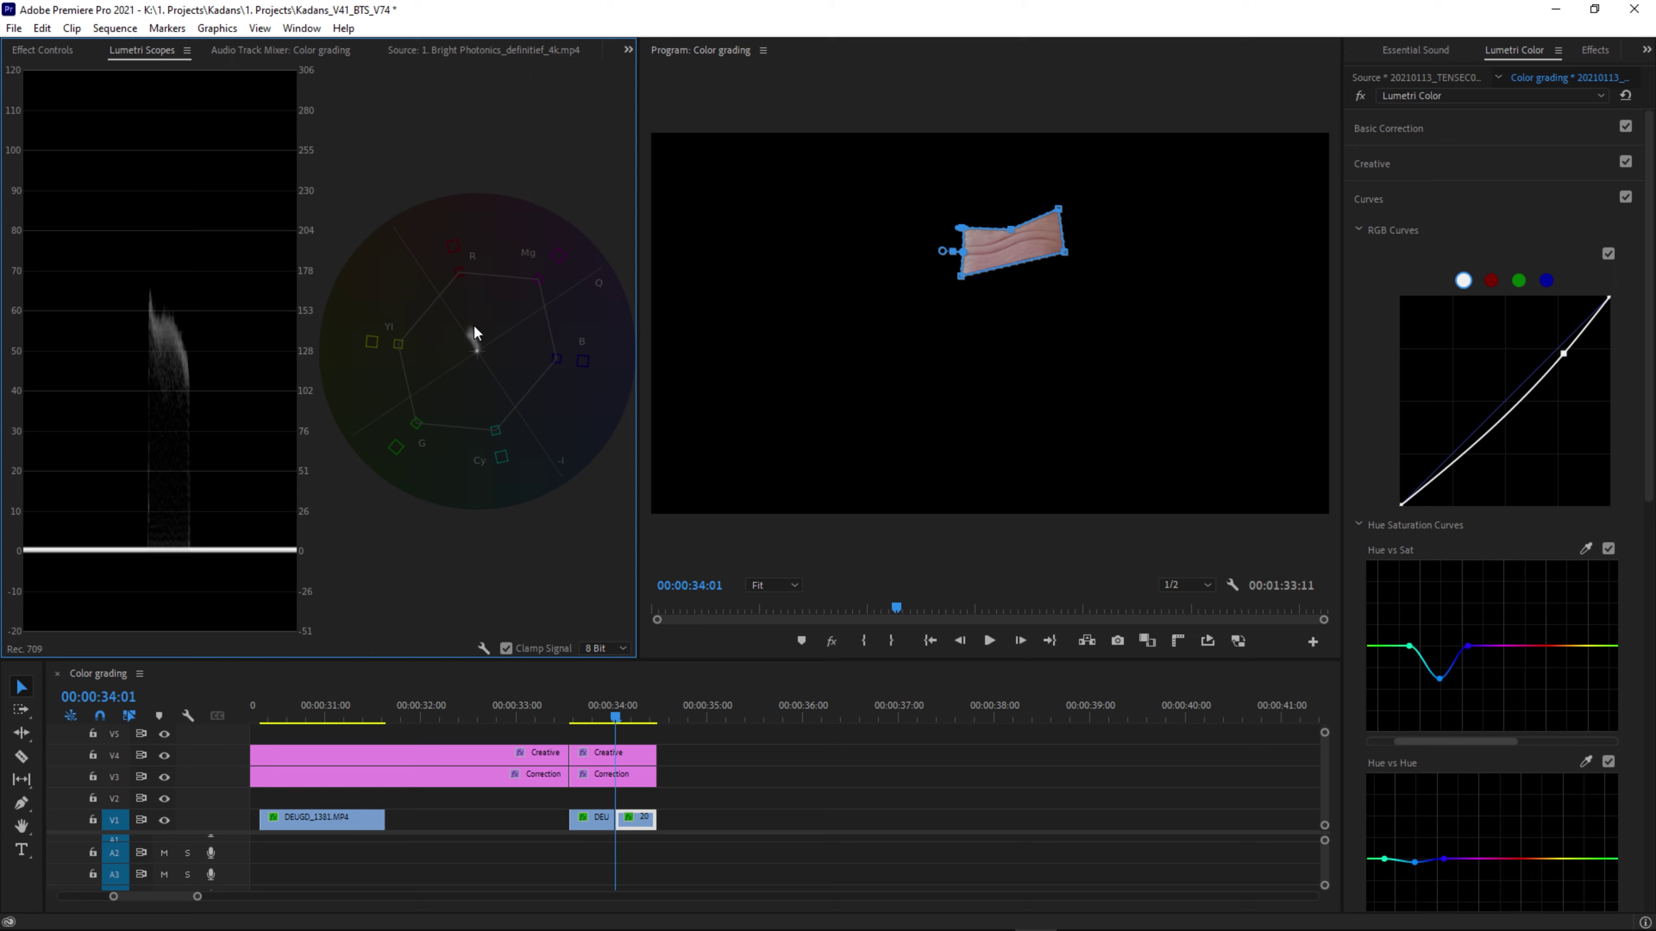
# Try a Basic Correction Tint of -5, then settle it back at -3.0.
pyautogui.click(1428, 130)
pyautogui.click(1622, 248)
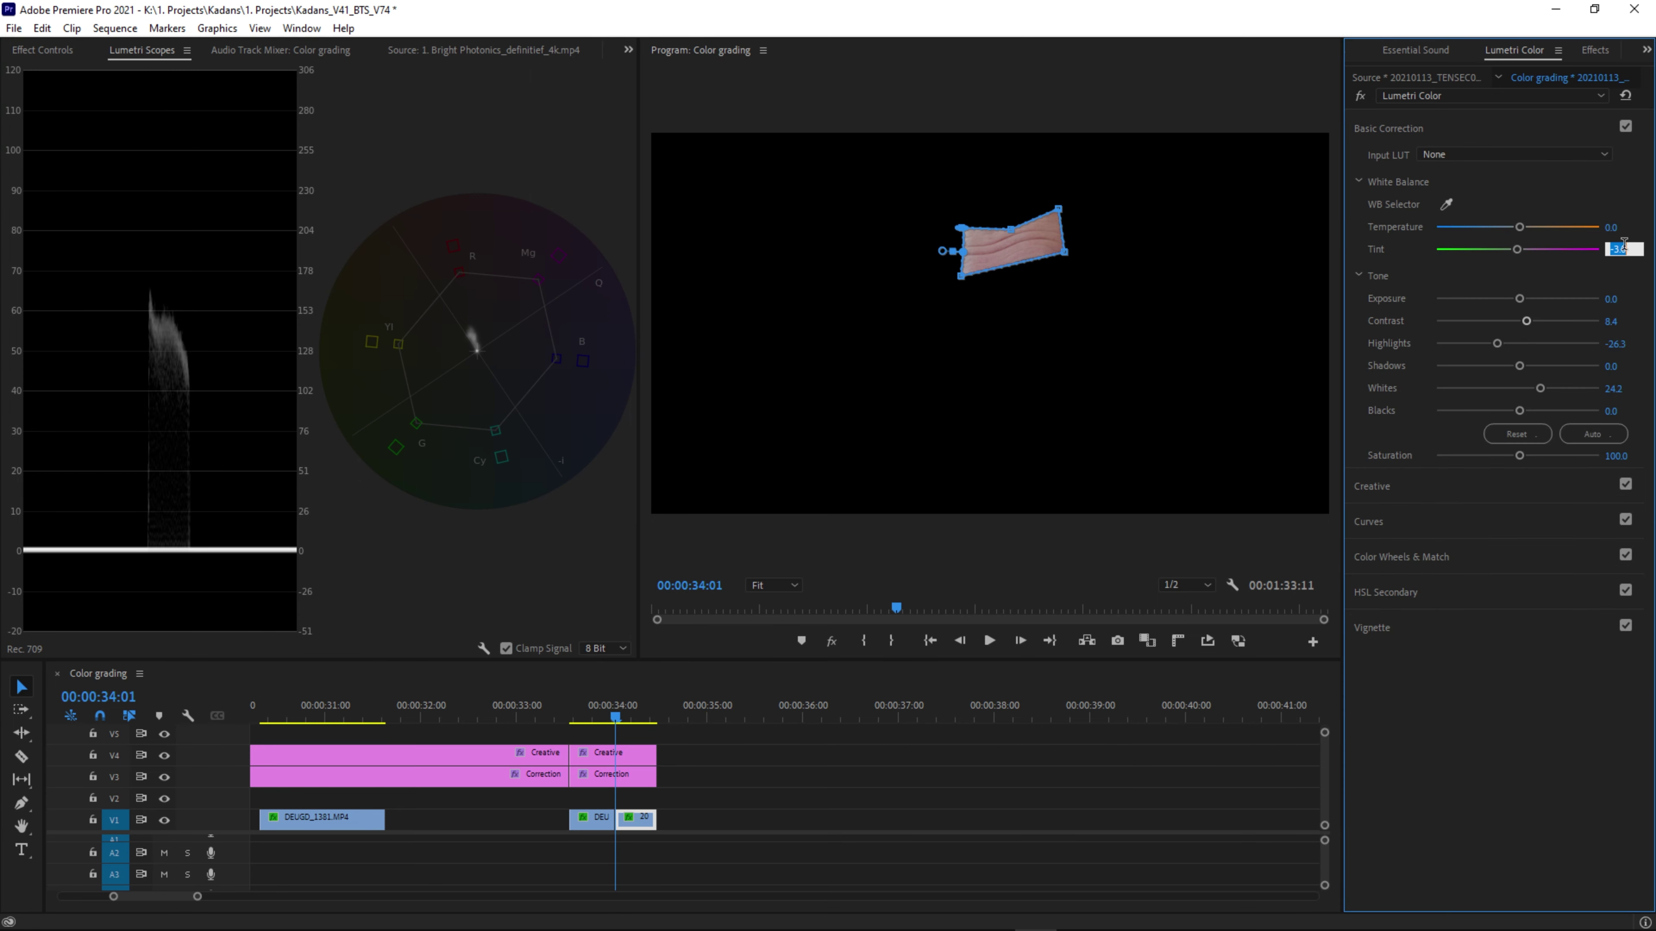
pyautogui.write('-5')
pyautogui.press('Return')
pyautogui.hotkey('shift', '5')
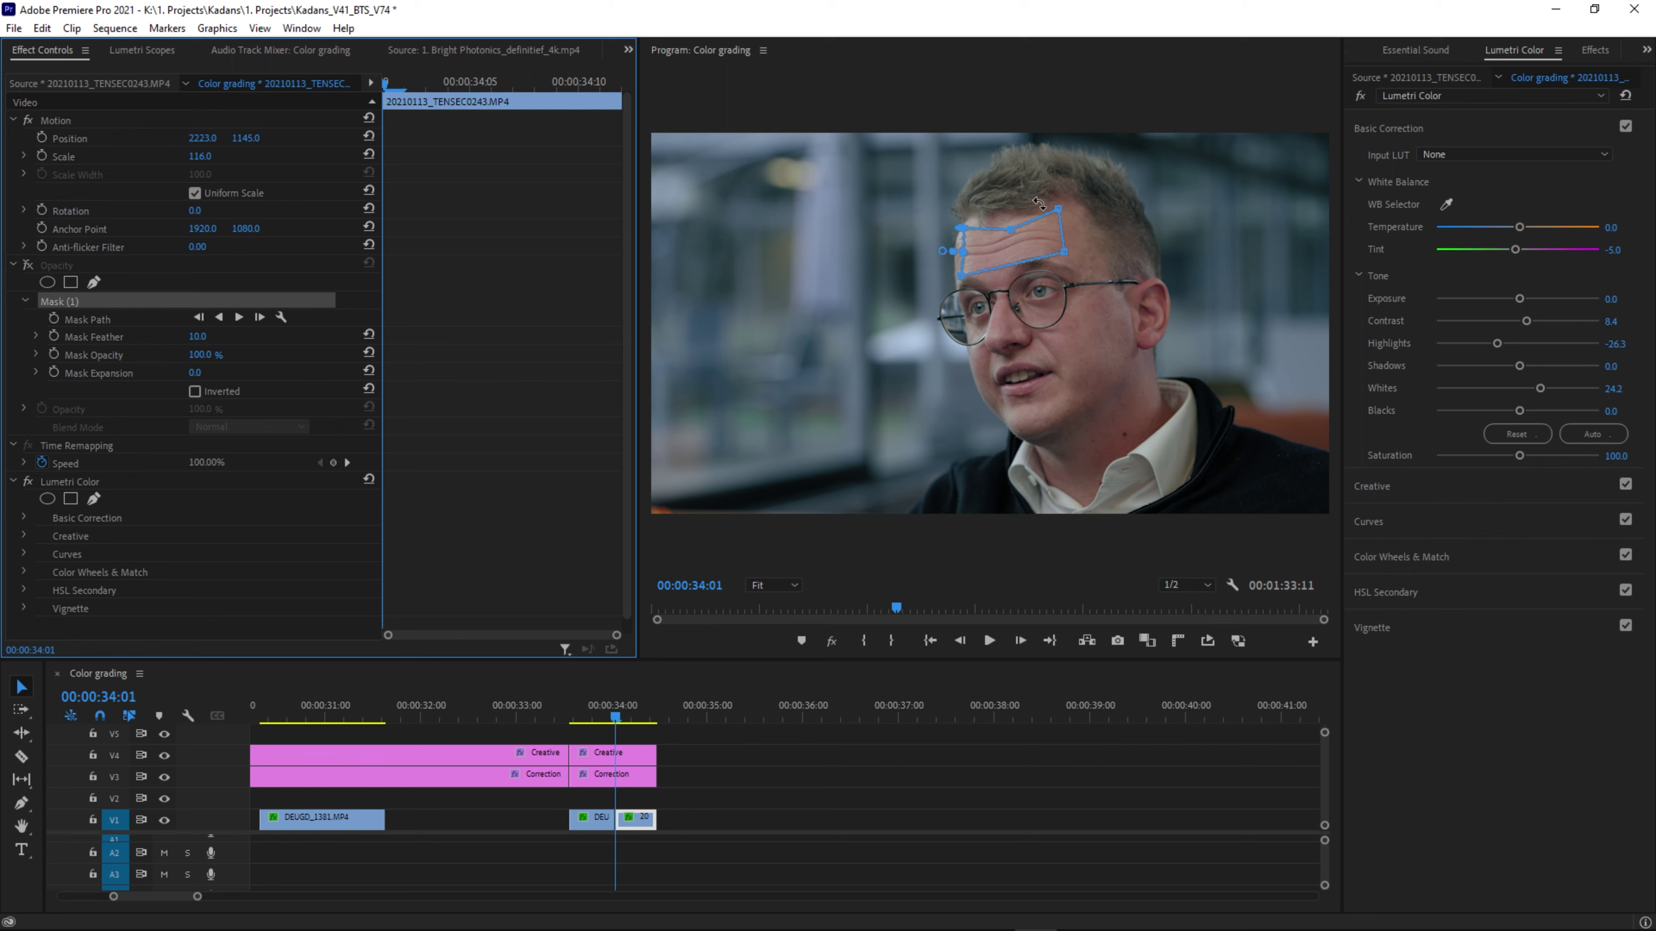
pyautogui.click(1611, 263)
pyautogui.click(1613, 250)
pyautogui.write('-3')
pyautogui.press('Return')
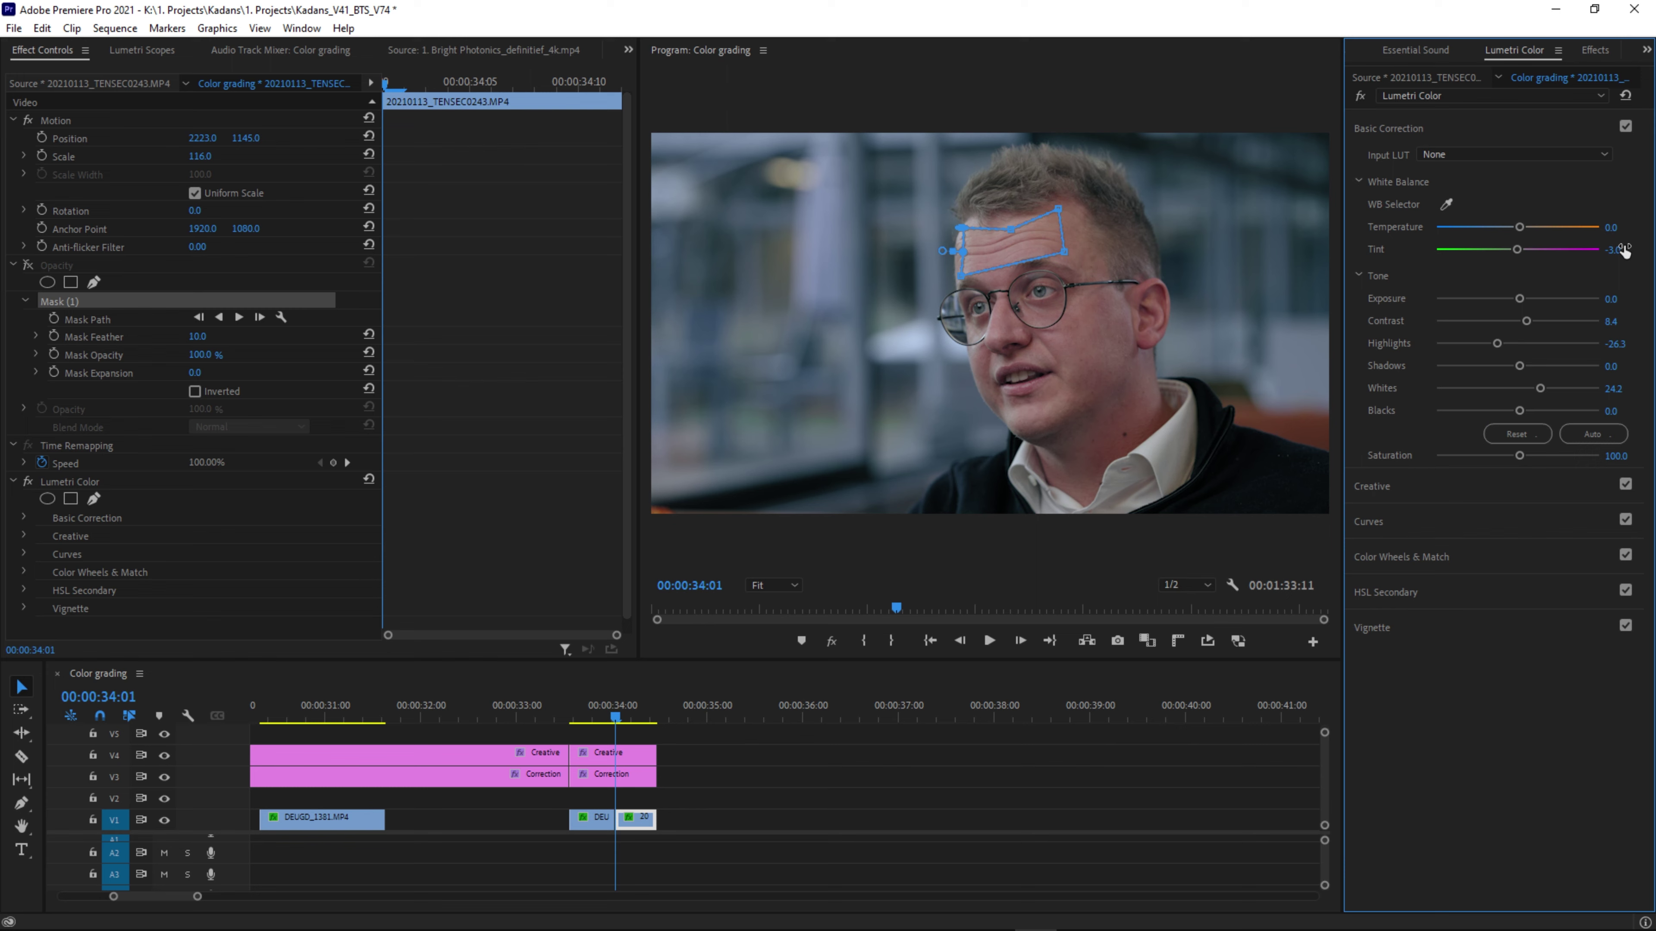
# Sample forehead skin in Hue vs Hue, lower the orange point, add a yellow point, and show scopes.
pyautogui.click(1386, 525)
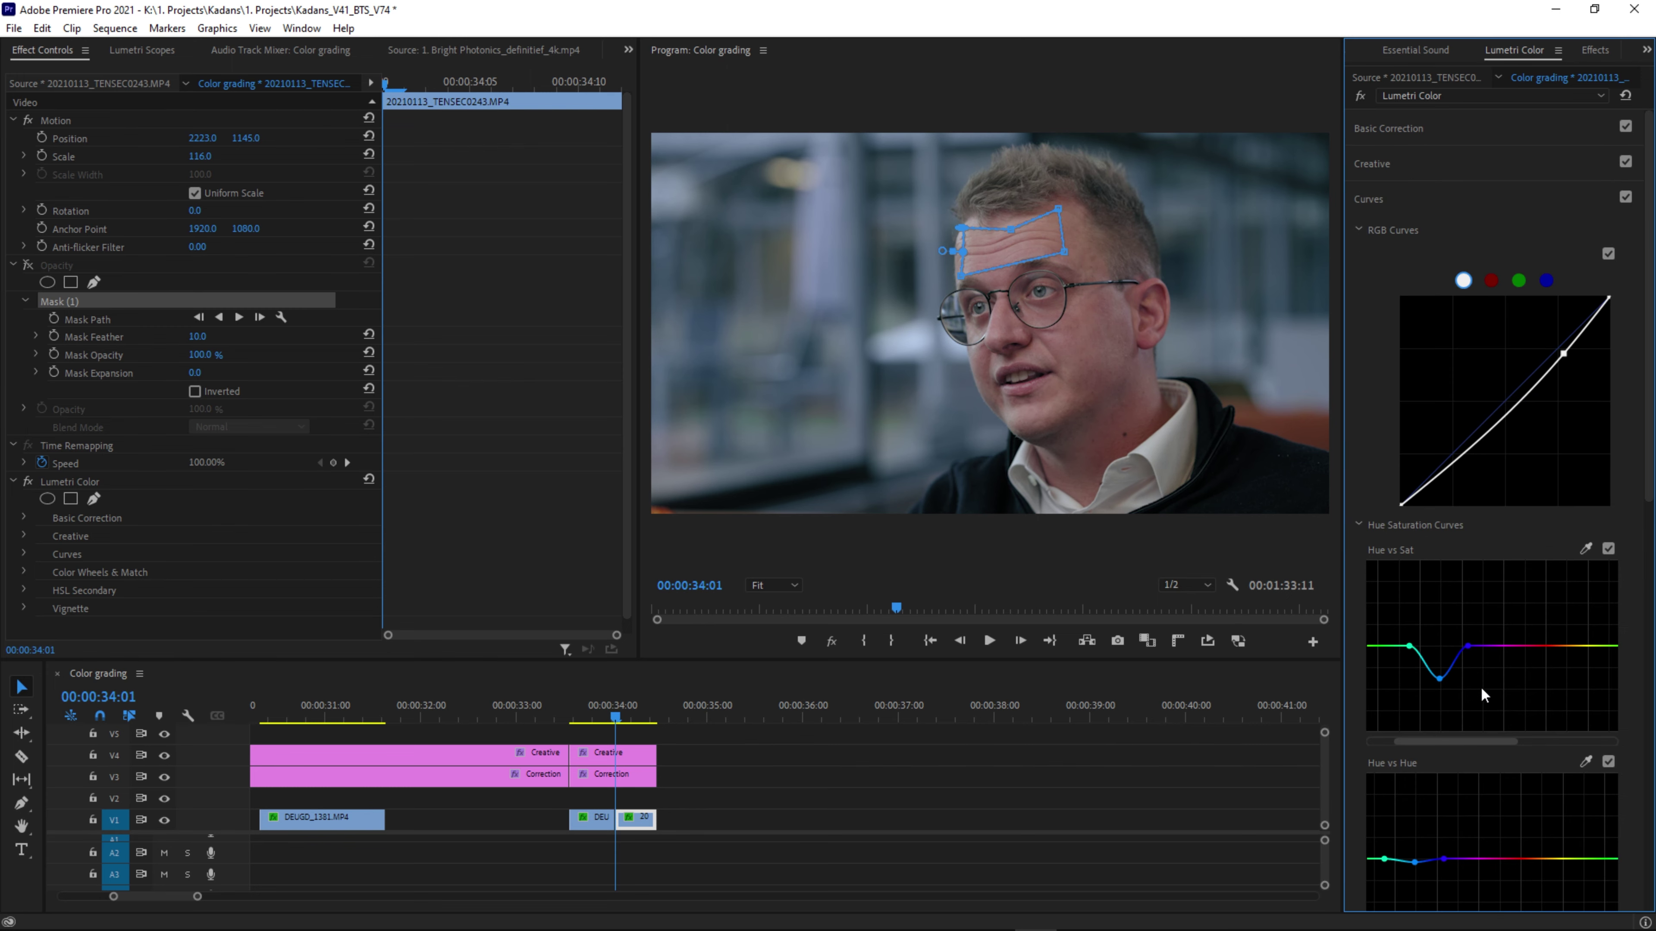
pyautogui.scroll(-2, 1483, 694)
pyautogui.click(1585, 676)
pyautogui.click(1000, 242)
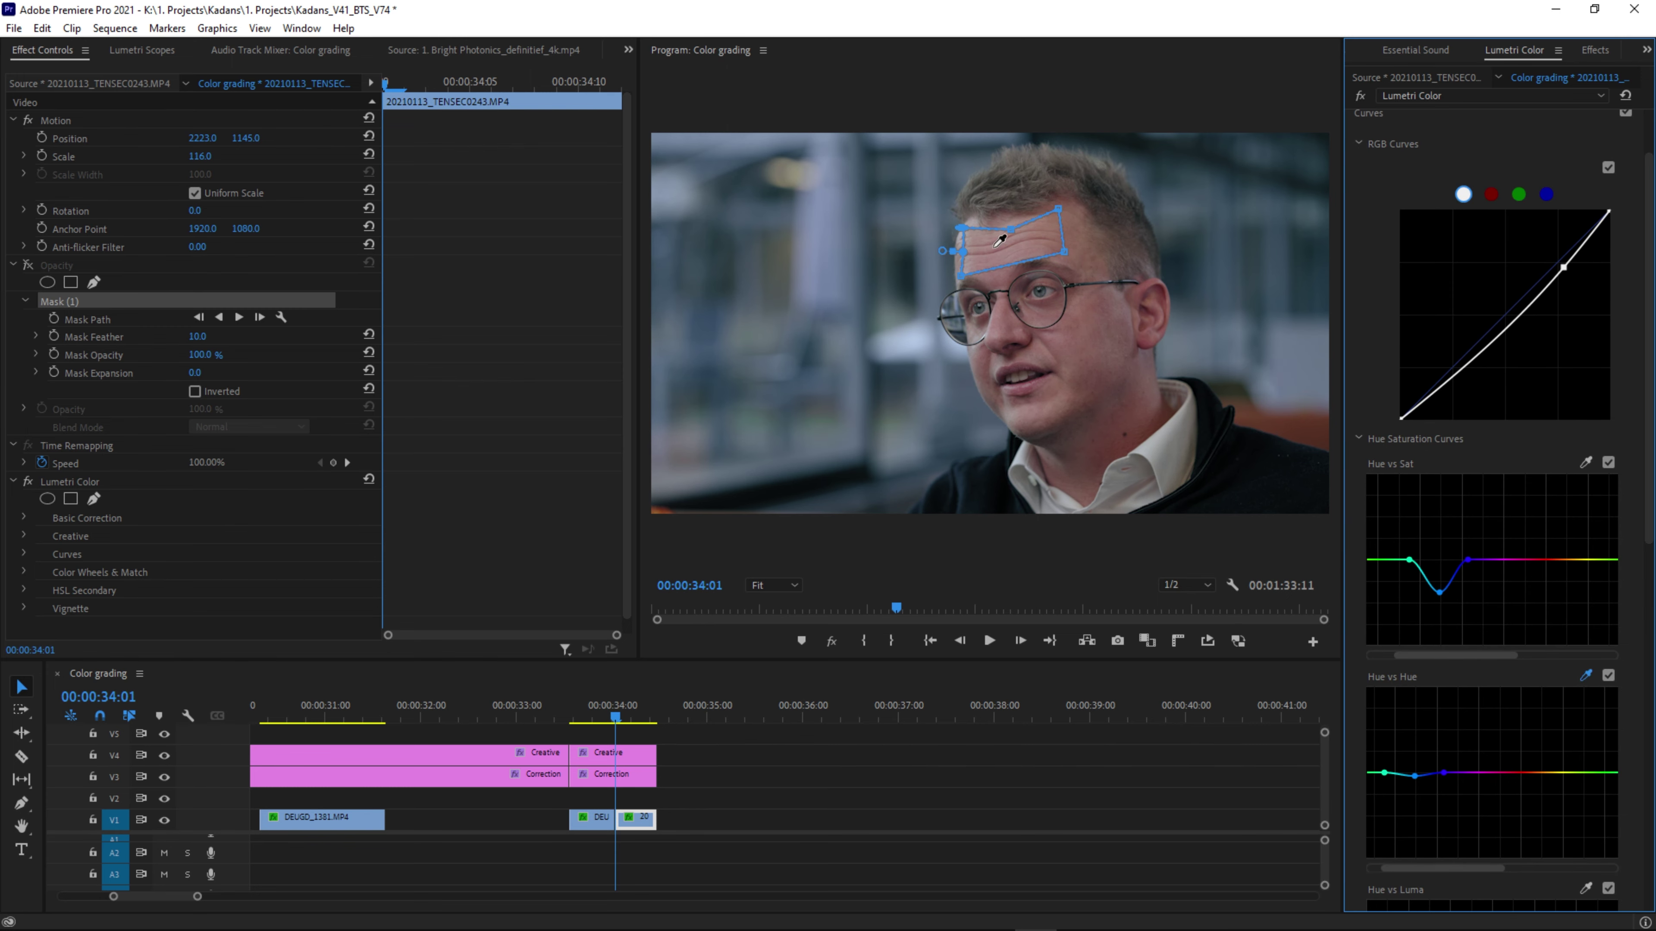
pyautogui.moveTo(1532, 773); pyautogui.dragTo(1532, 775)
pyautogui.click(1560, 774)
pyautogui.click(141, 49)
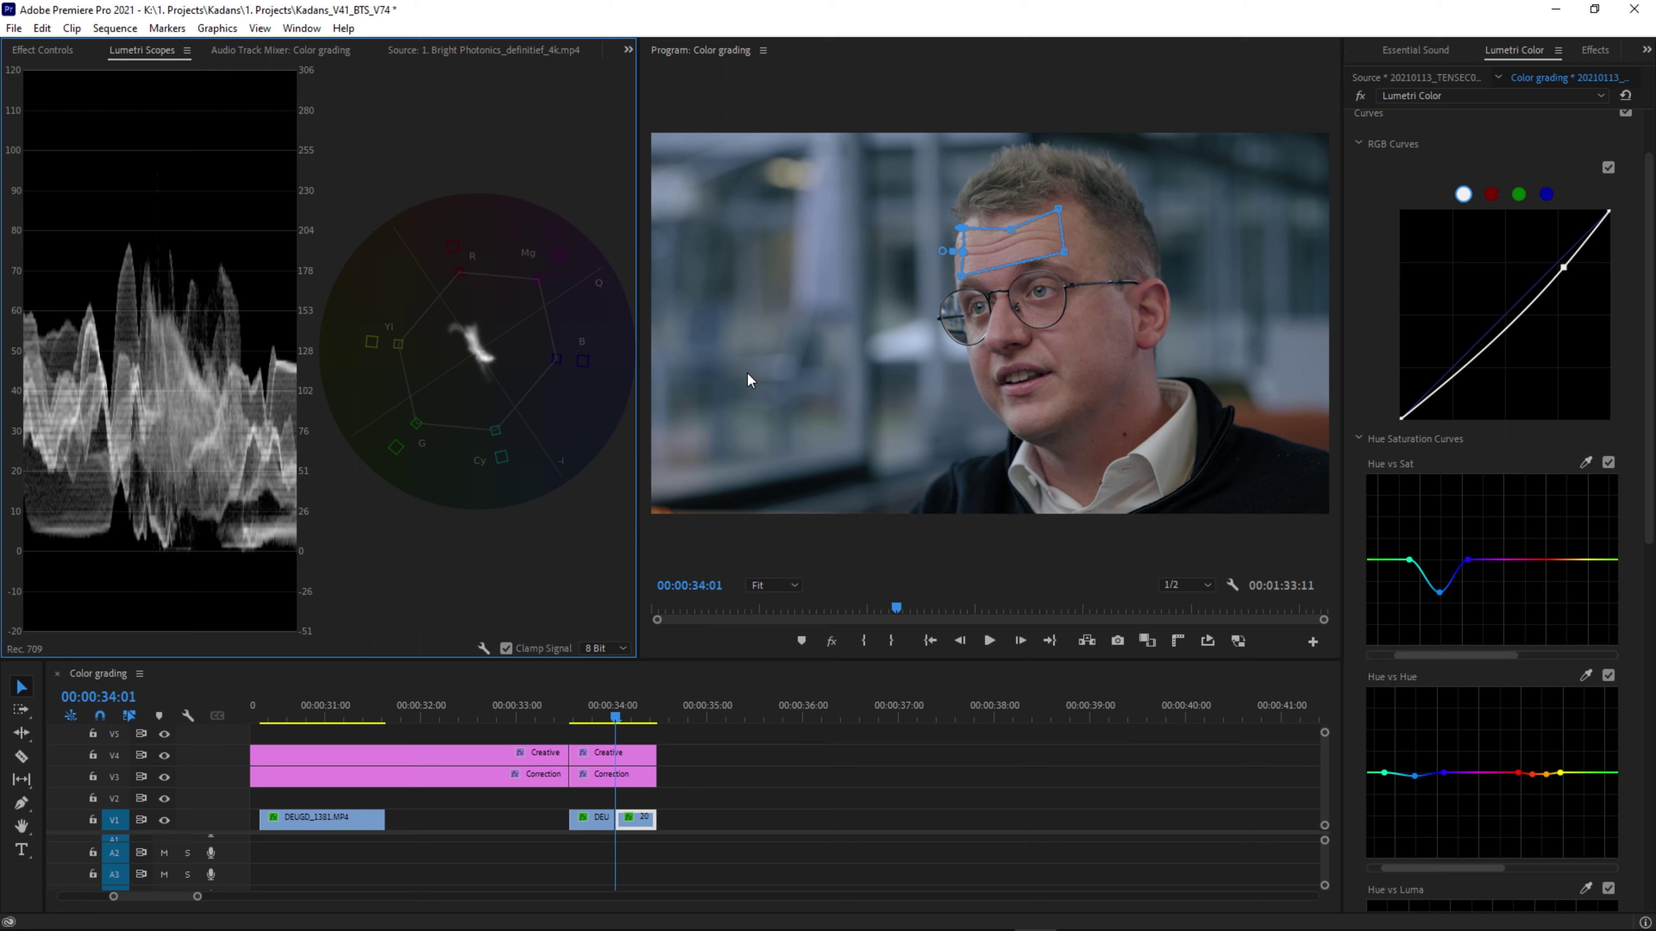
# Raise the close-up's Saturation to about 110.5 and pull the Hue vs Sat blue point lower.
pyautogui.hotkey('ctrl', 'shift', 'a')
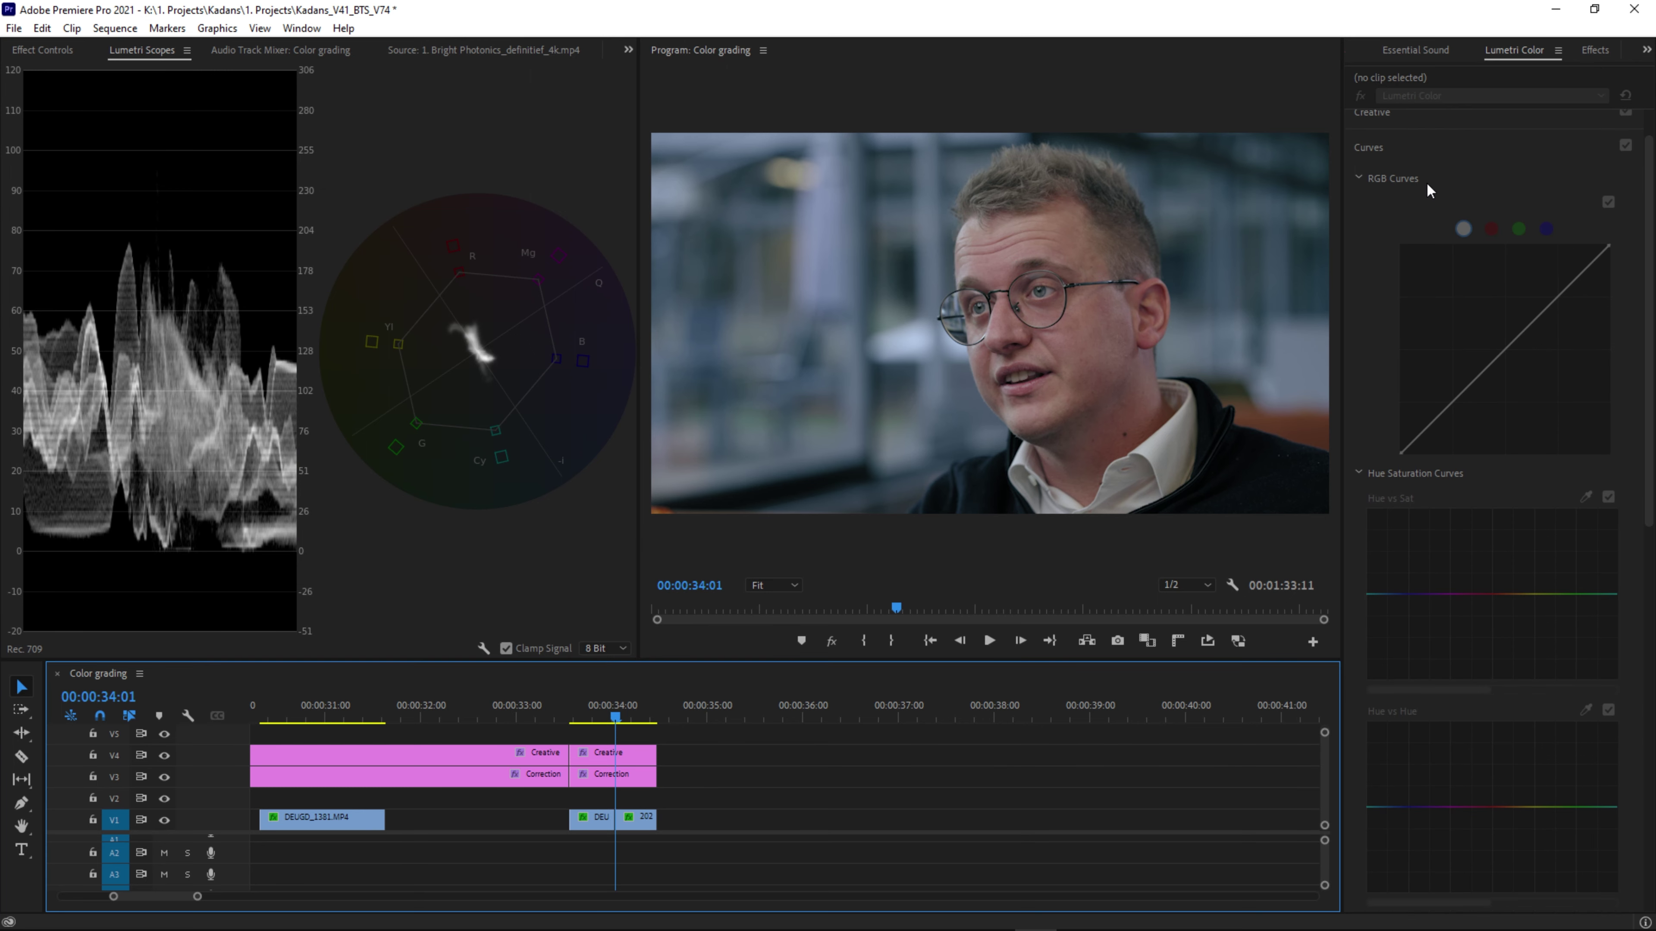
pyautogui.click(1428, 142)
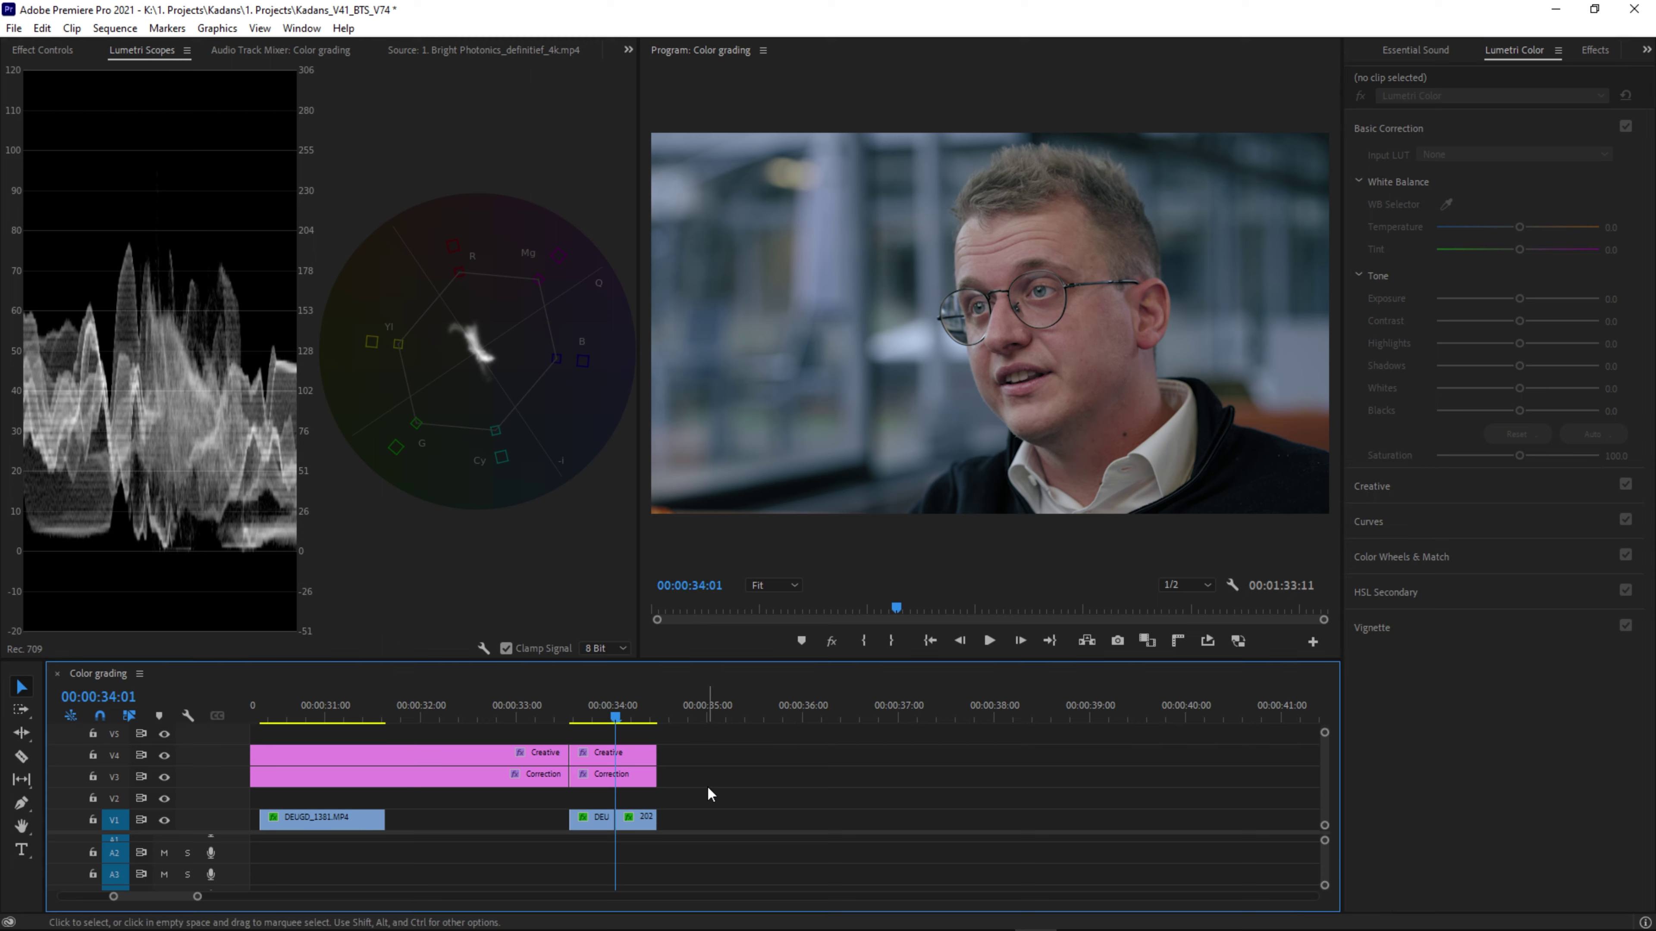
pyautogui.click(637, 821)
pyautogui.moveTo(1519, 455); pyautogui.dragTo(1526, 456)
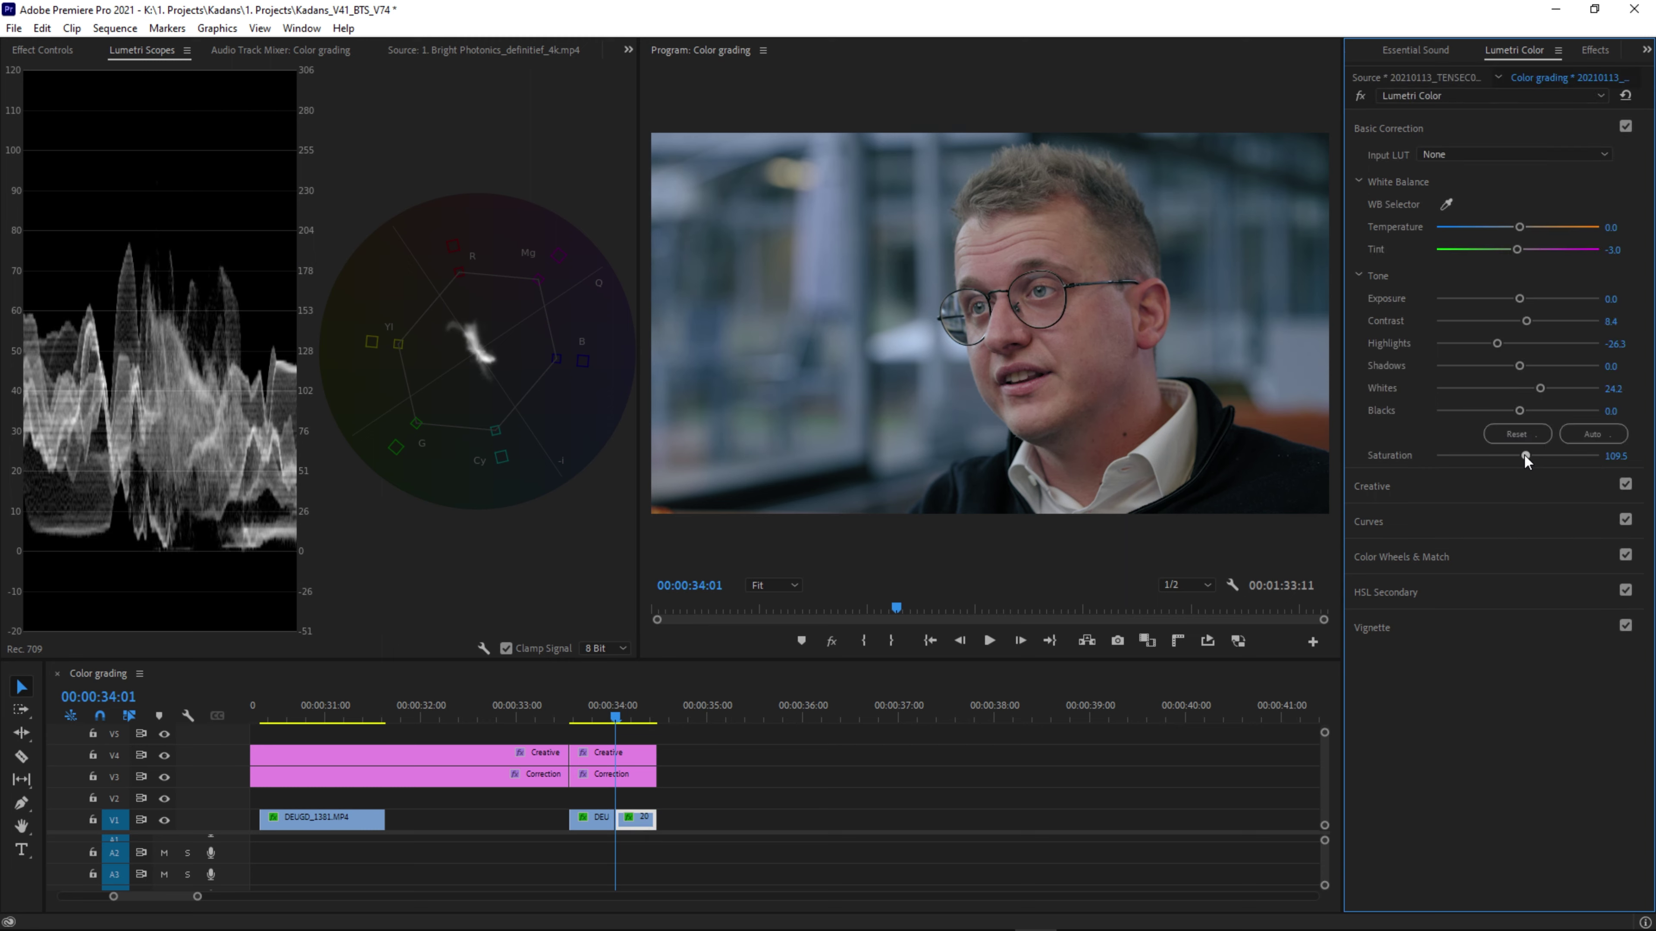
pyautogui.click(1369, 521)
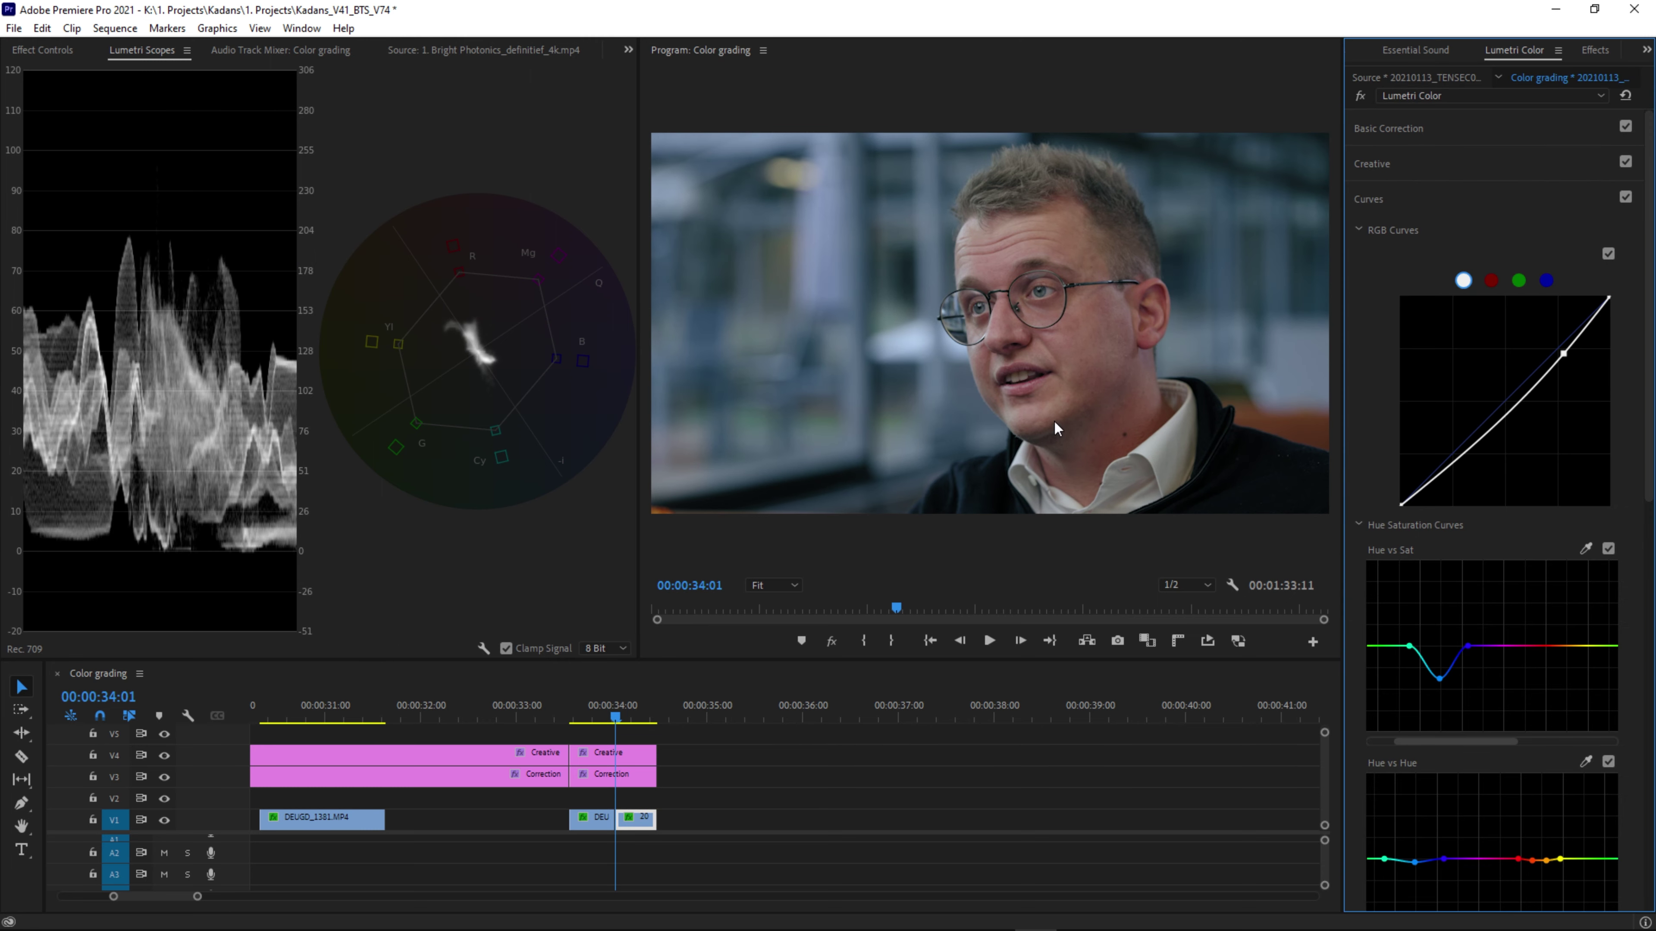
pyautogui.moveTo(1439, 679); pyautogui.dragTo(1441, 698)
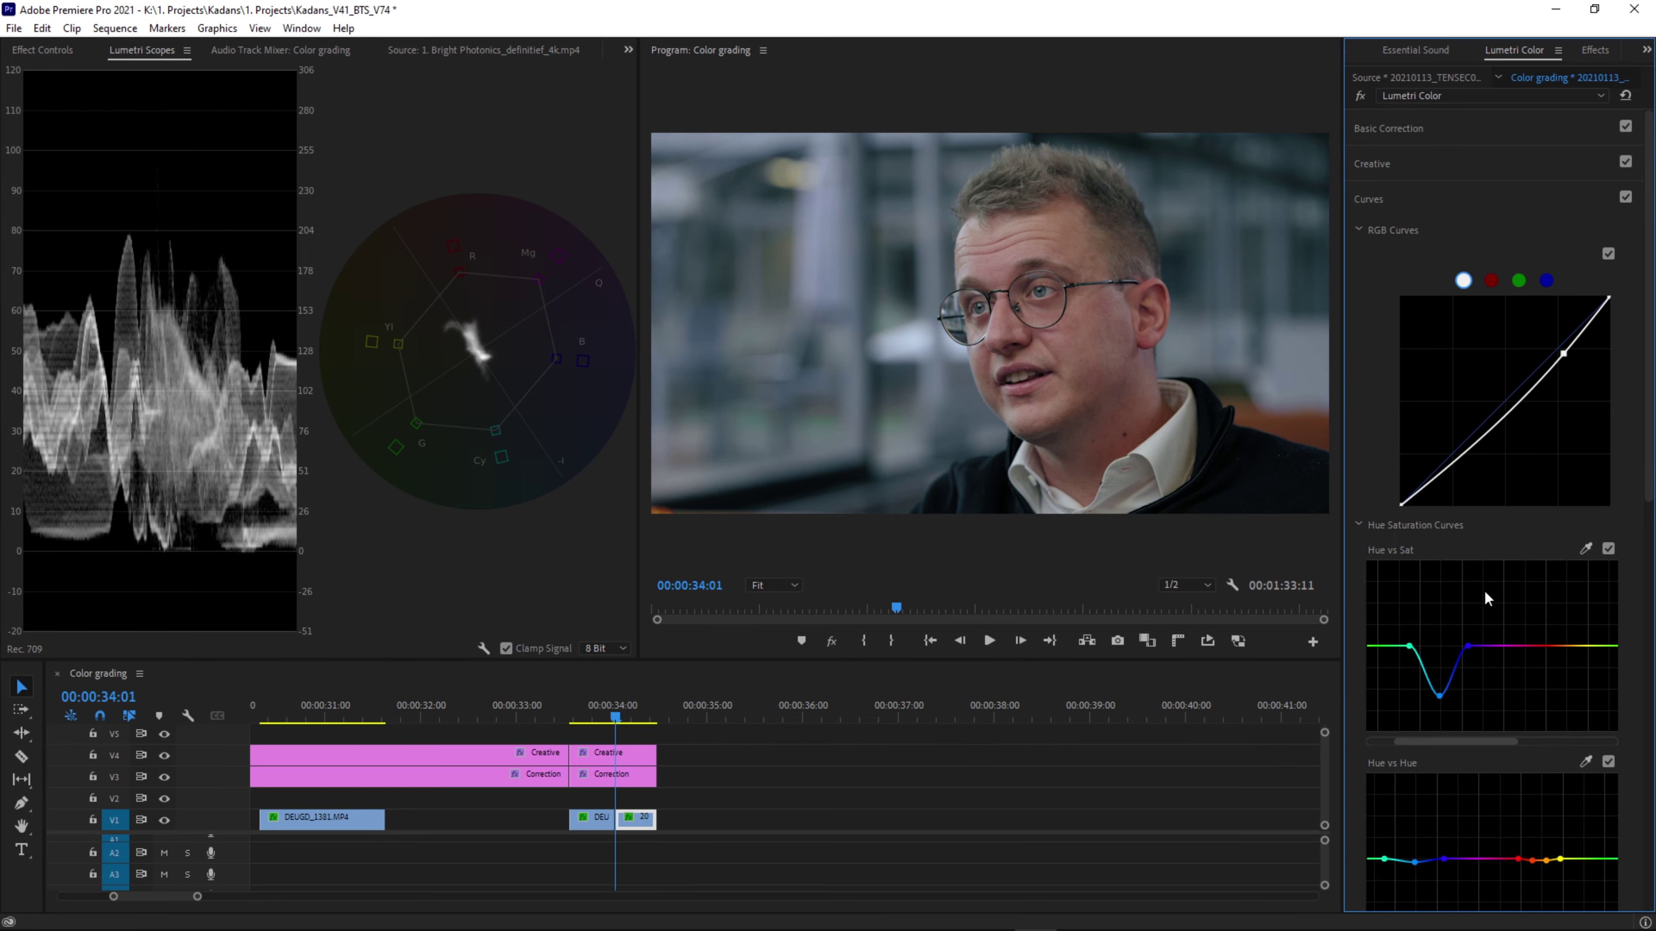
# Step back and forth between the wide shot and close-up to compare, then return to 00:00:00:00.
pyautogui.click(782, 397)
pyautogui.press('Up')
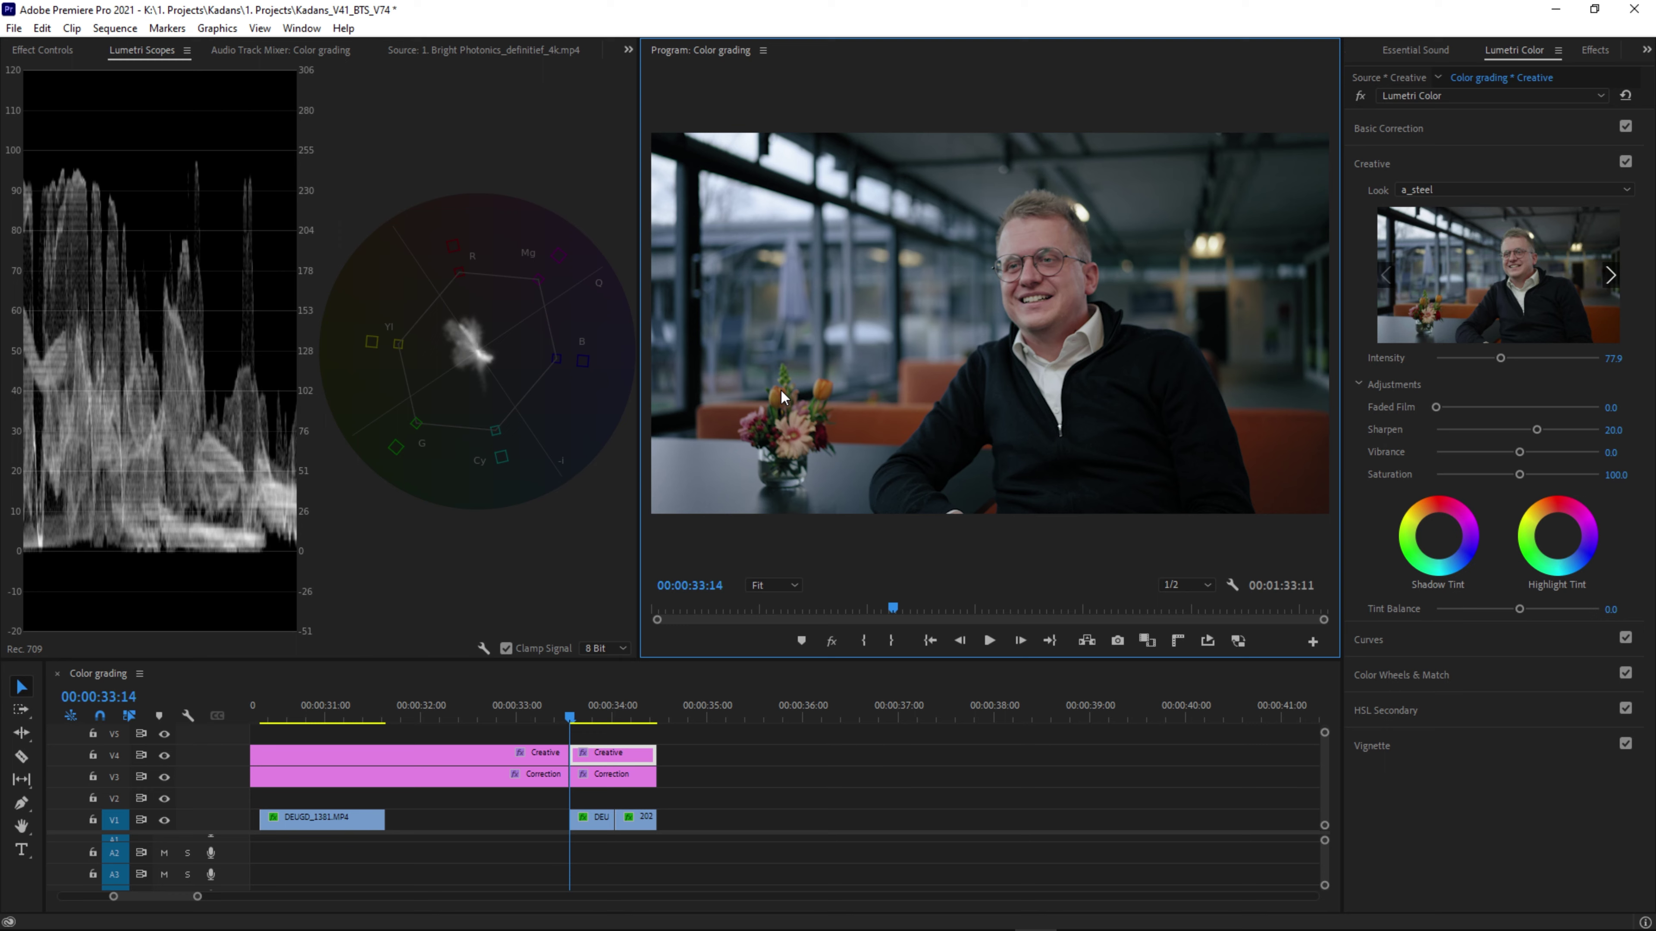
pyautogui.press('Down')
pyautogui.press('Up')
pyautogui.press('Down')
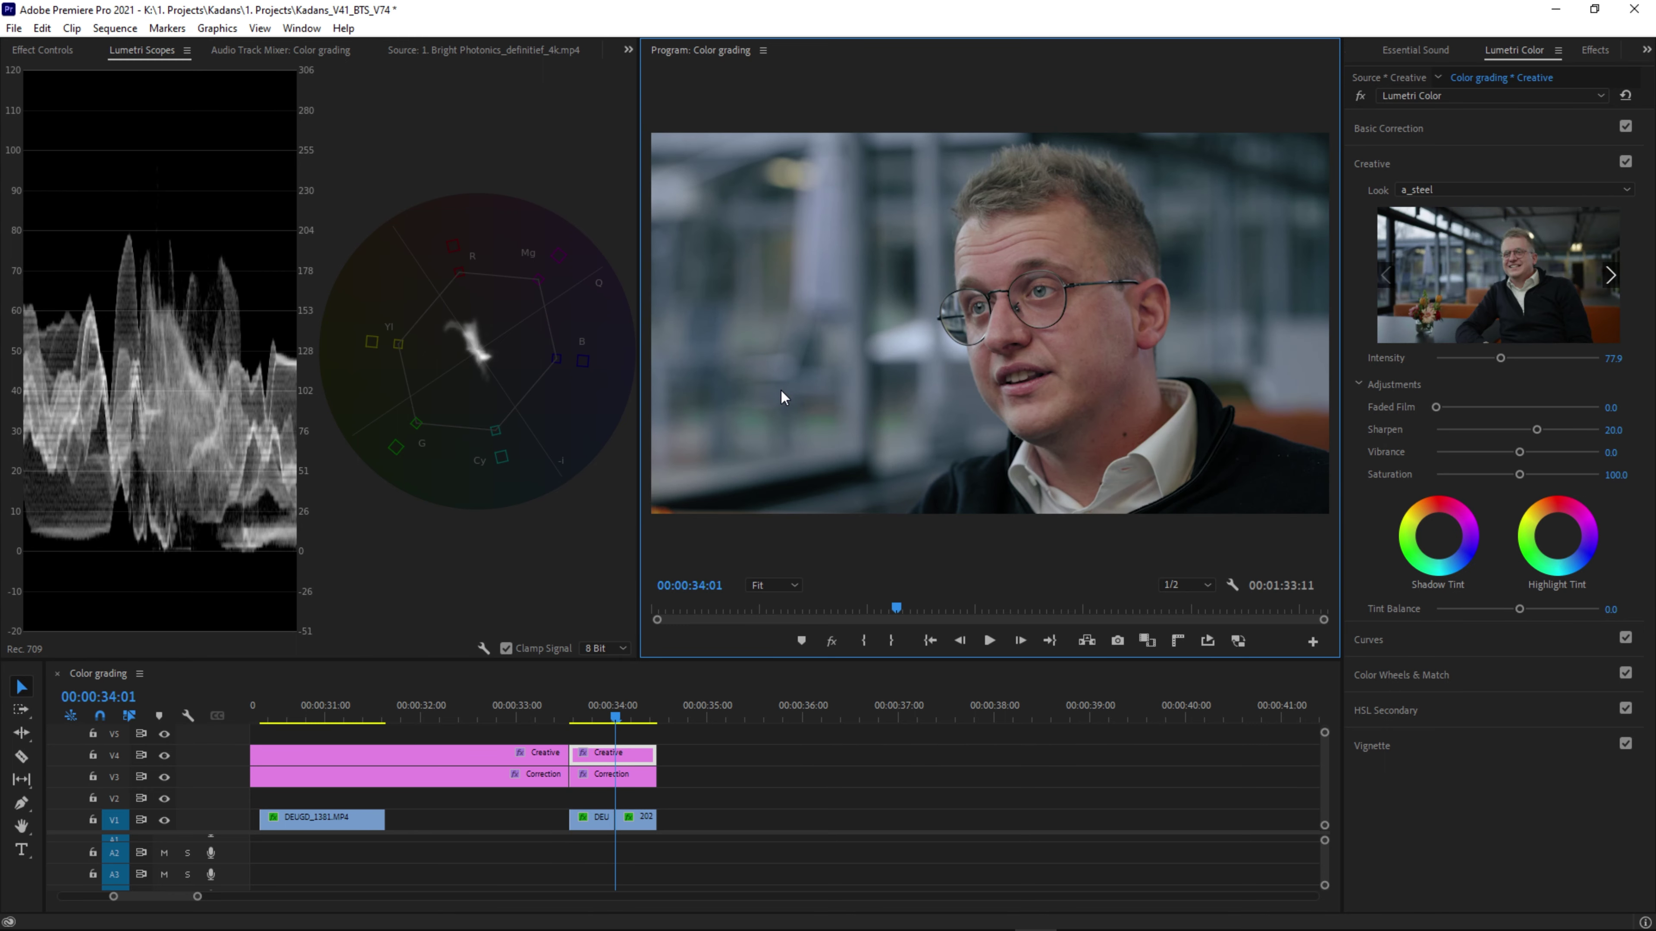
pyautogui.press('Up')
pyautogui.press('Down')
pyautogui.press('Up')
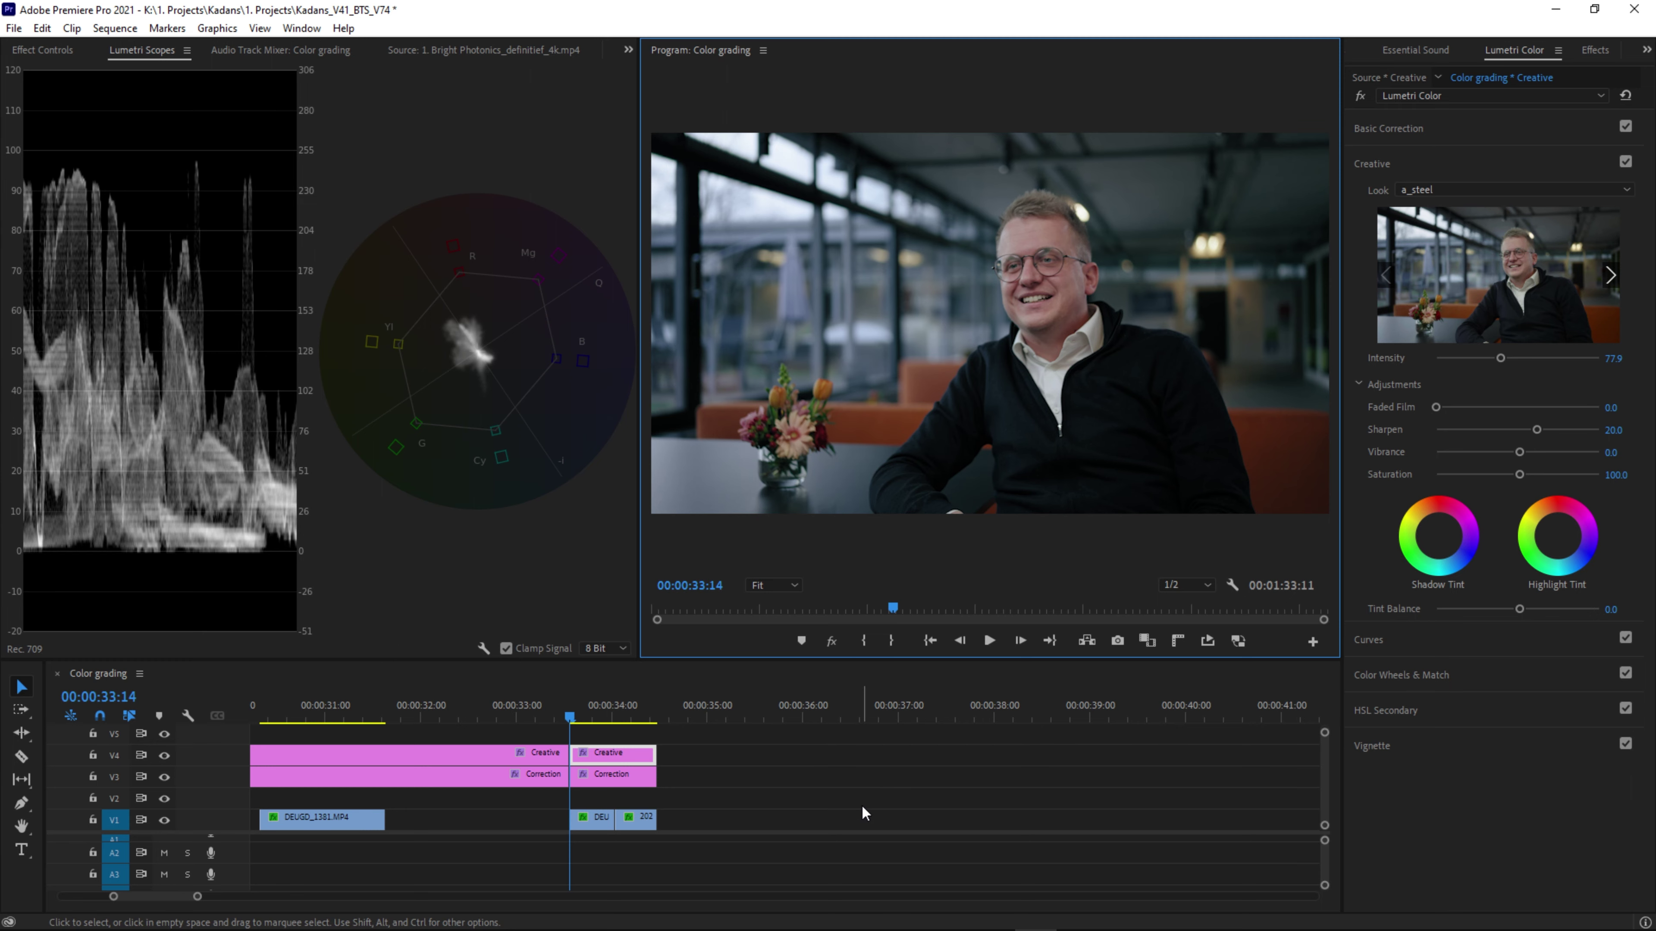
pyautogui.press('\\')
pyautogui.press('Home')
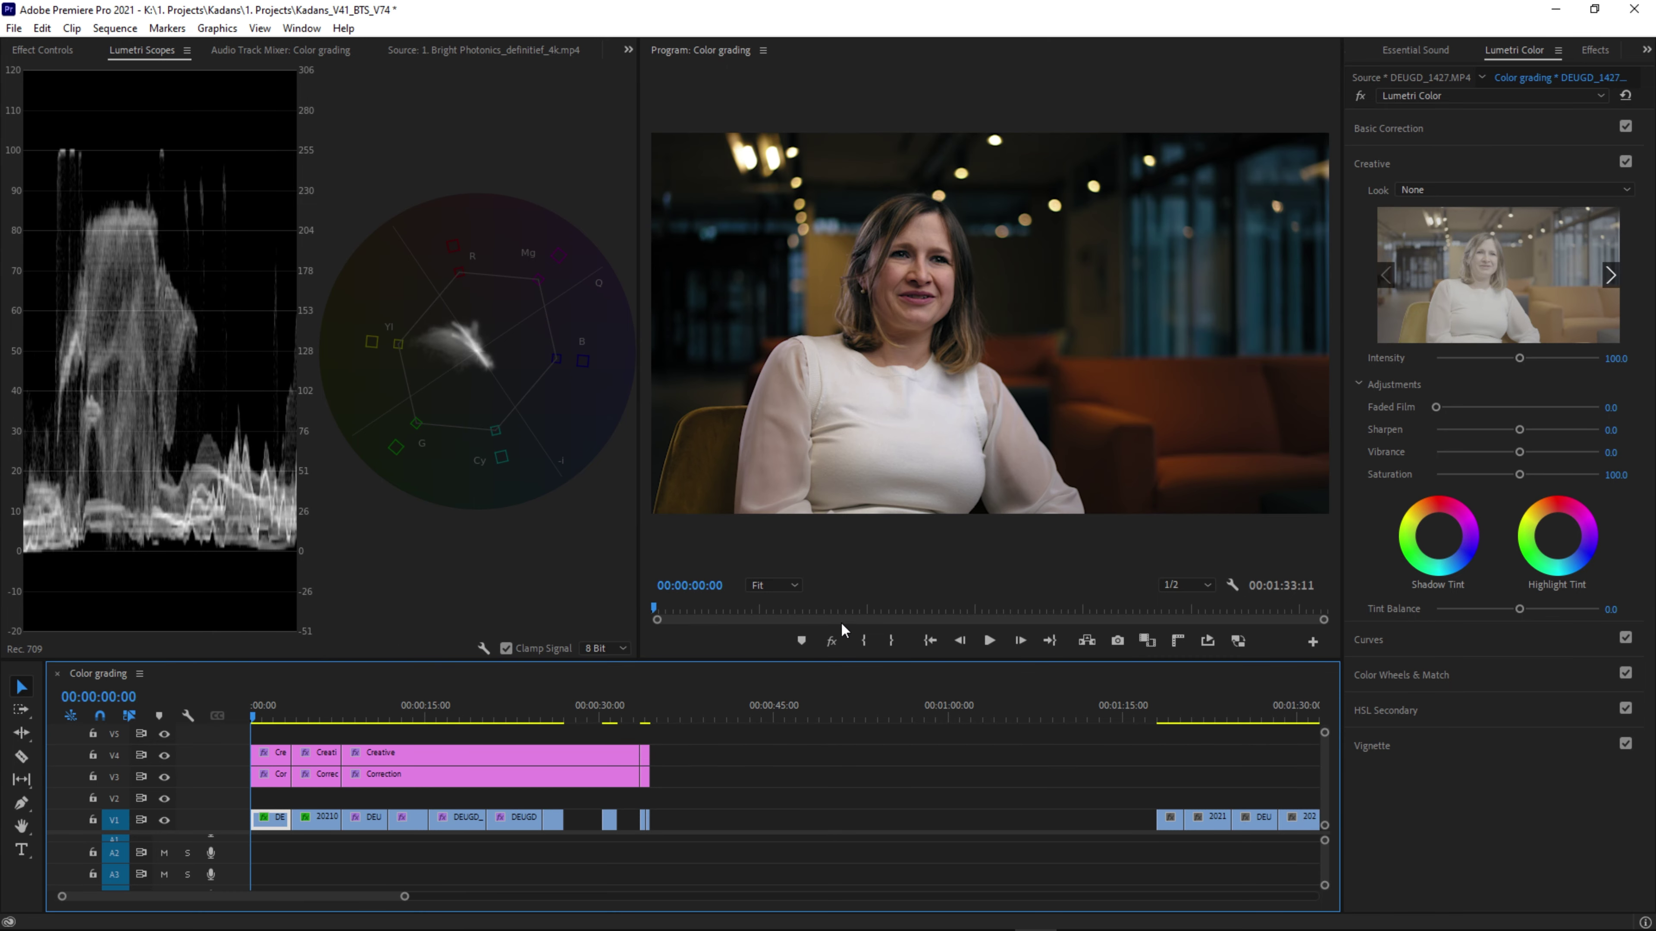
# Mute all effects to view ungraded DEUGD_1427, then re-enable that clip's own Lumetri Color effect.
pyautogui.click(841, 635)
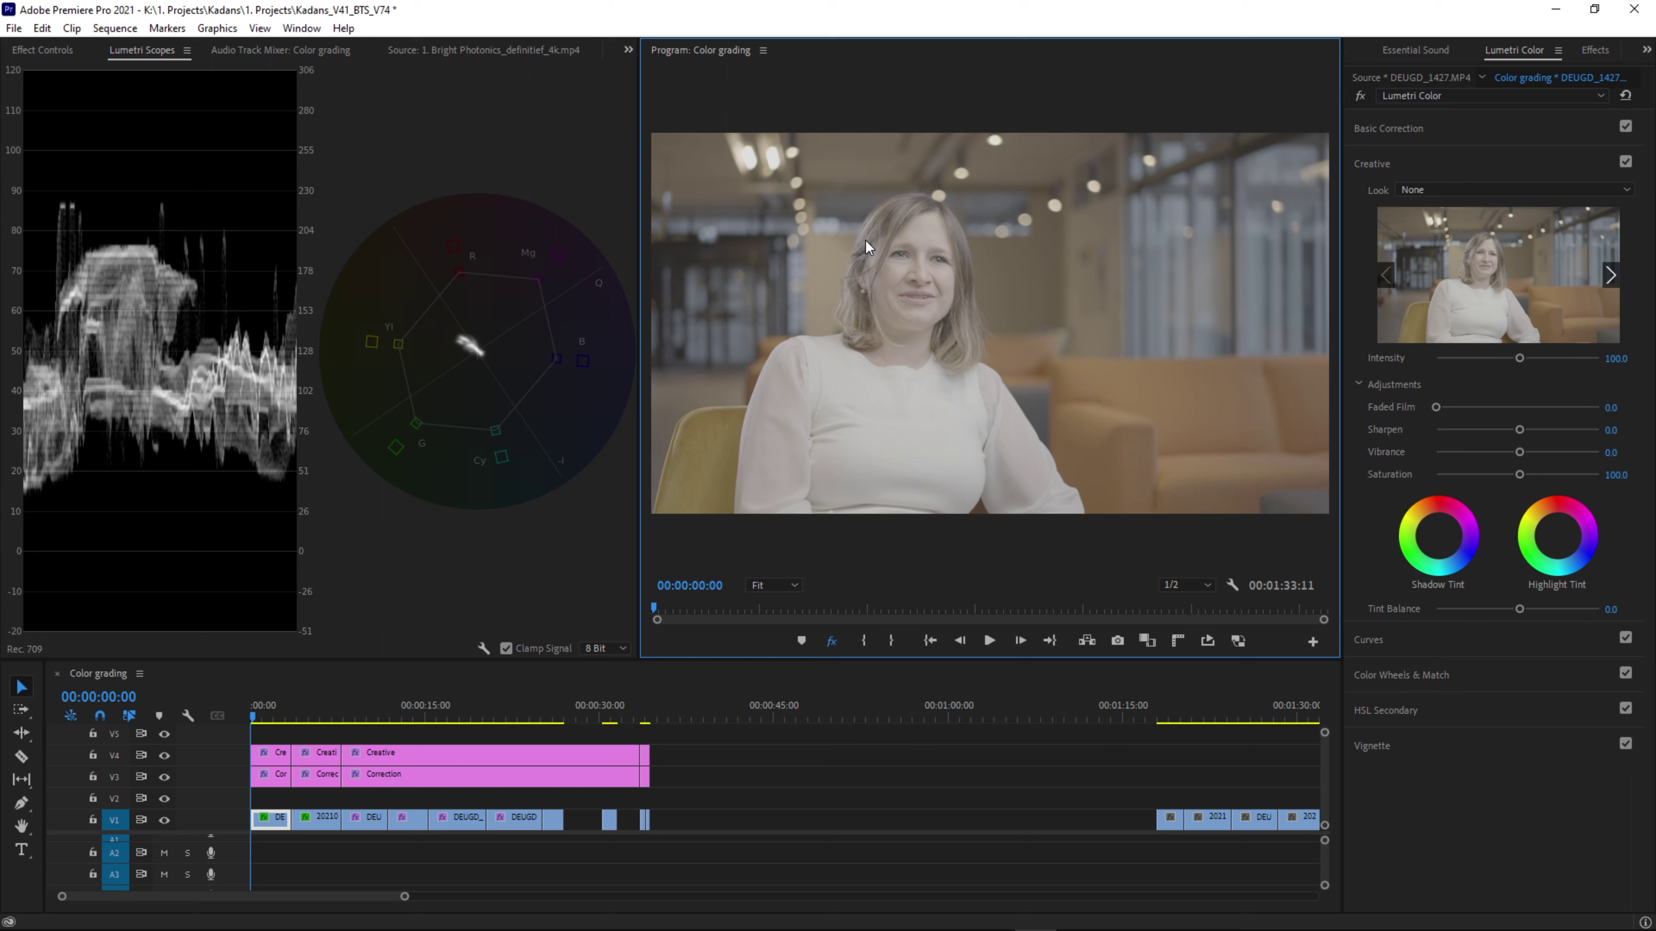
pyautogui.click(270, 774)
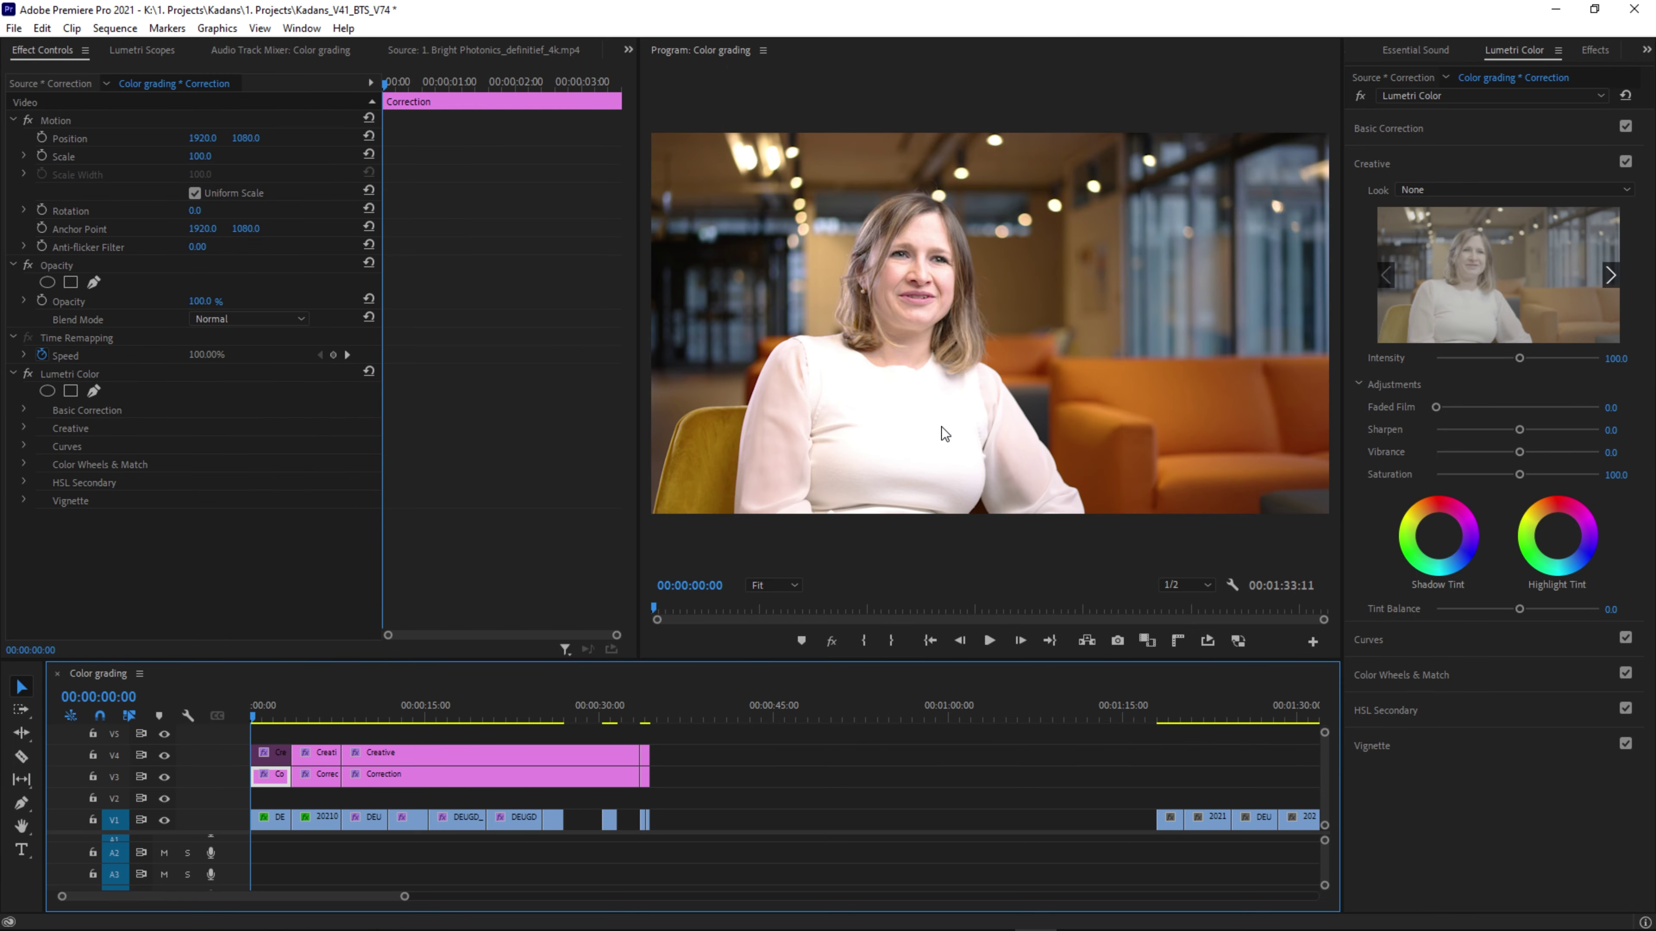
pyautogui.click(263, 825)
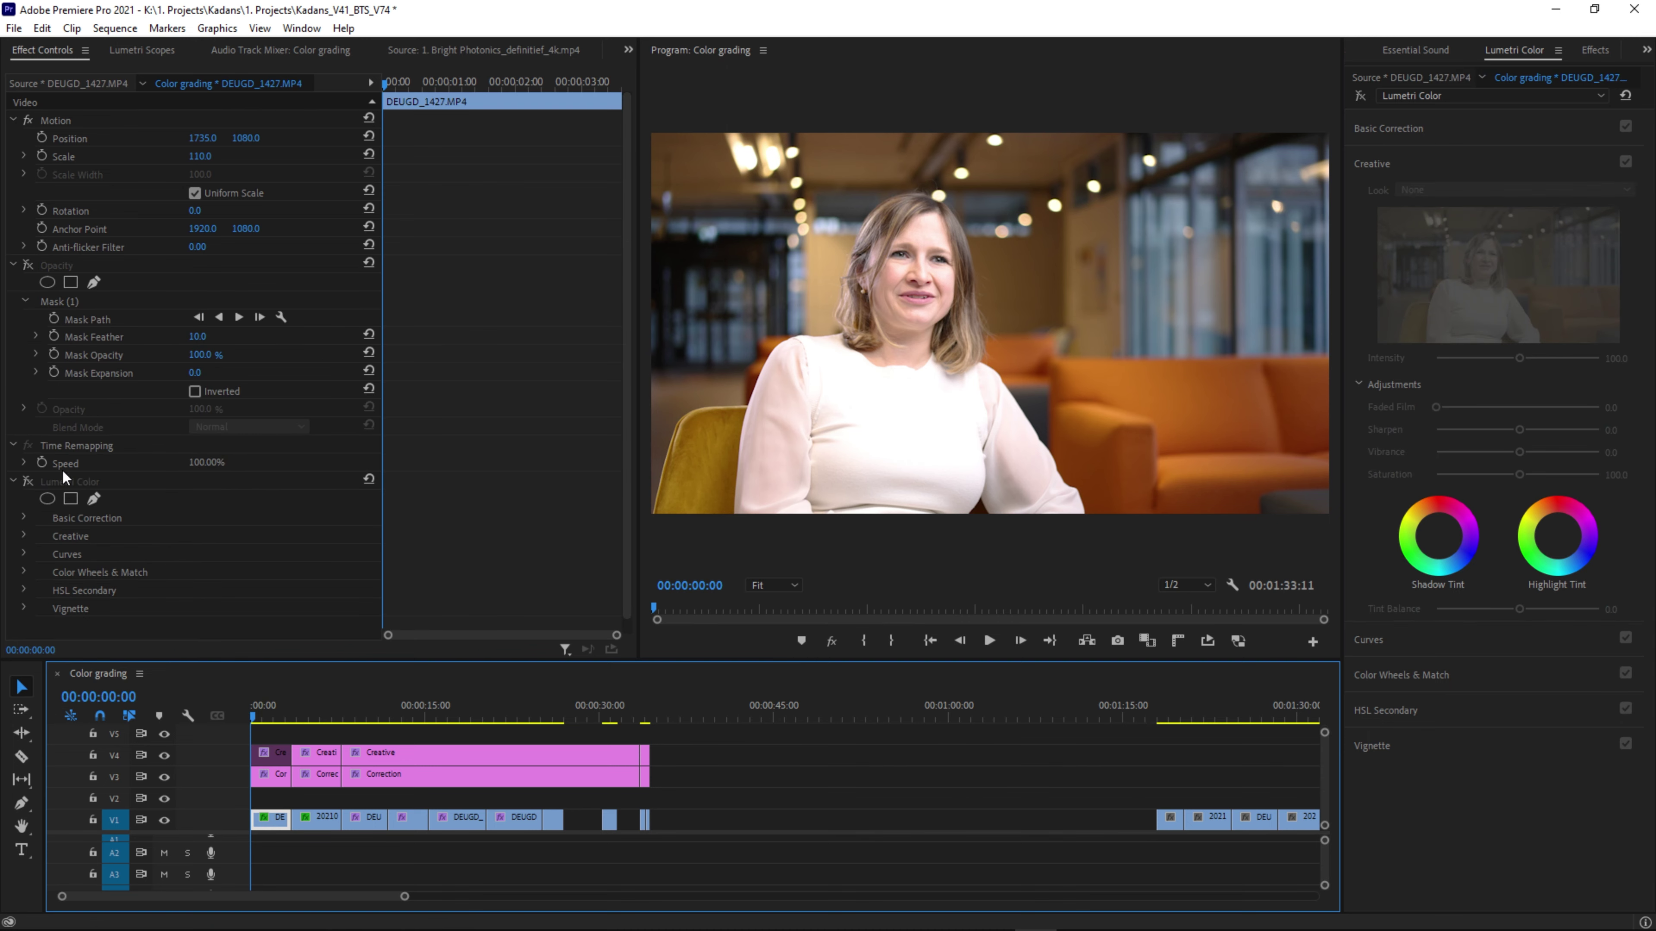
pyautogui.click(27, 481)
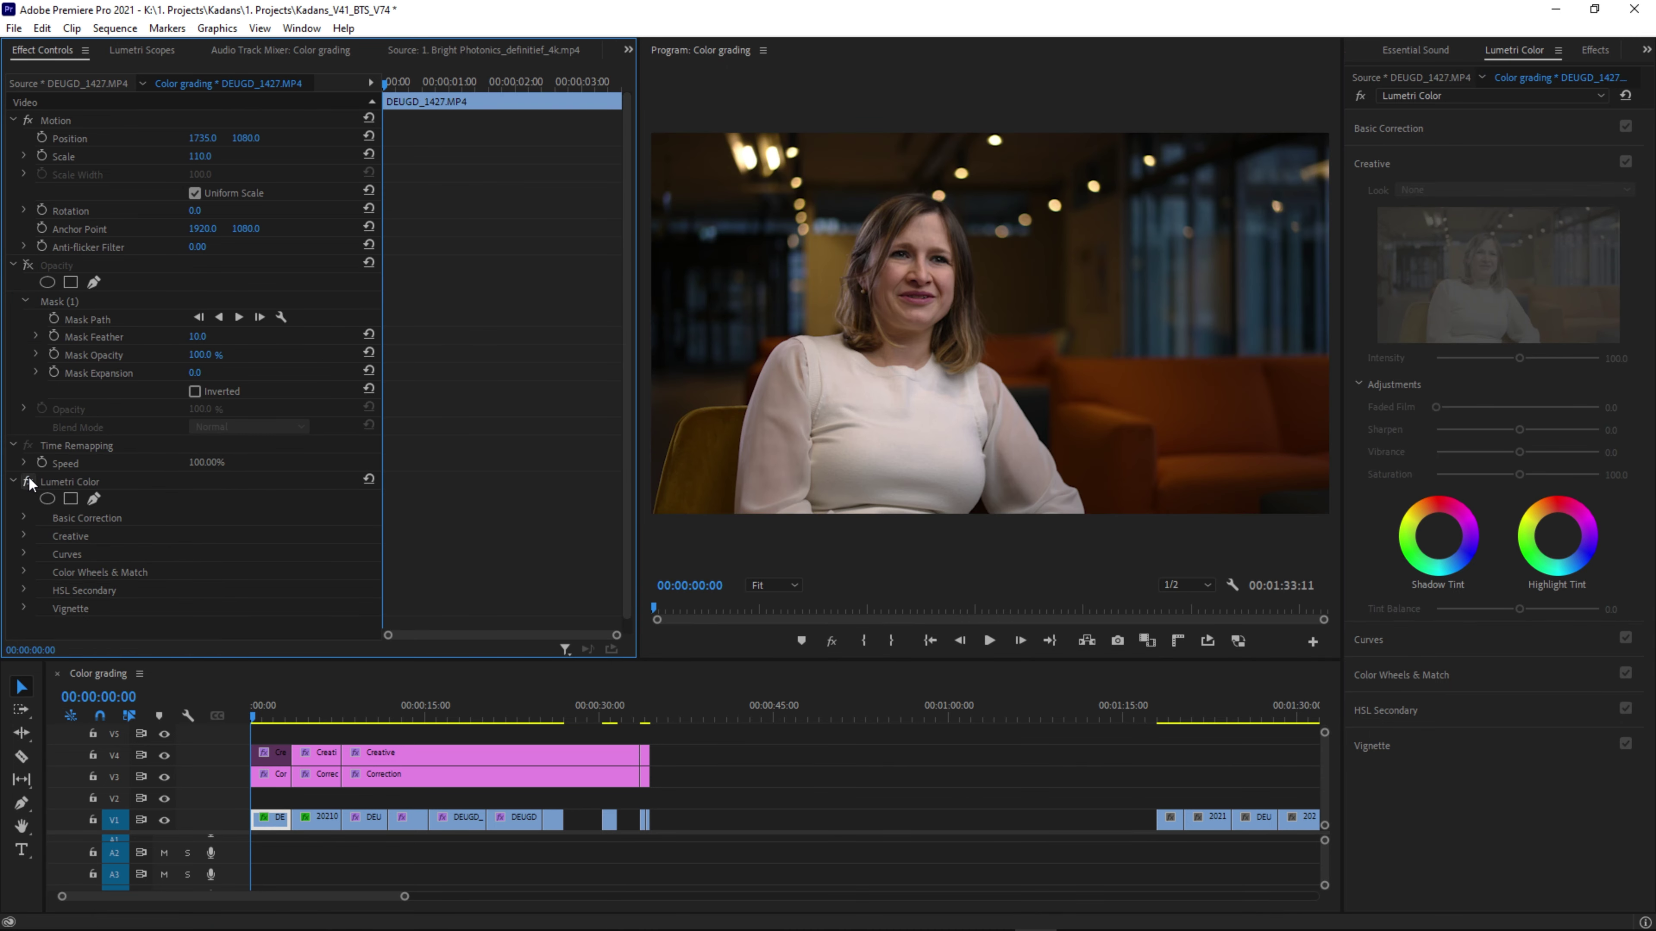
pyautogui.click(279, 755)
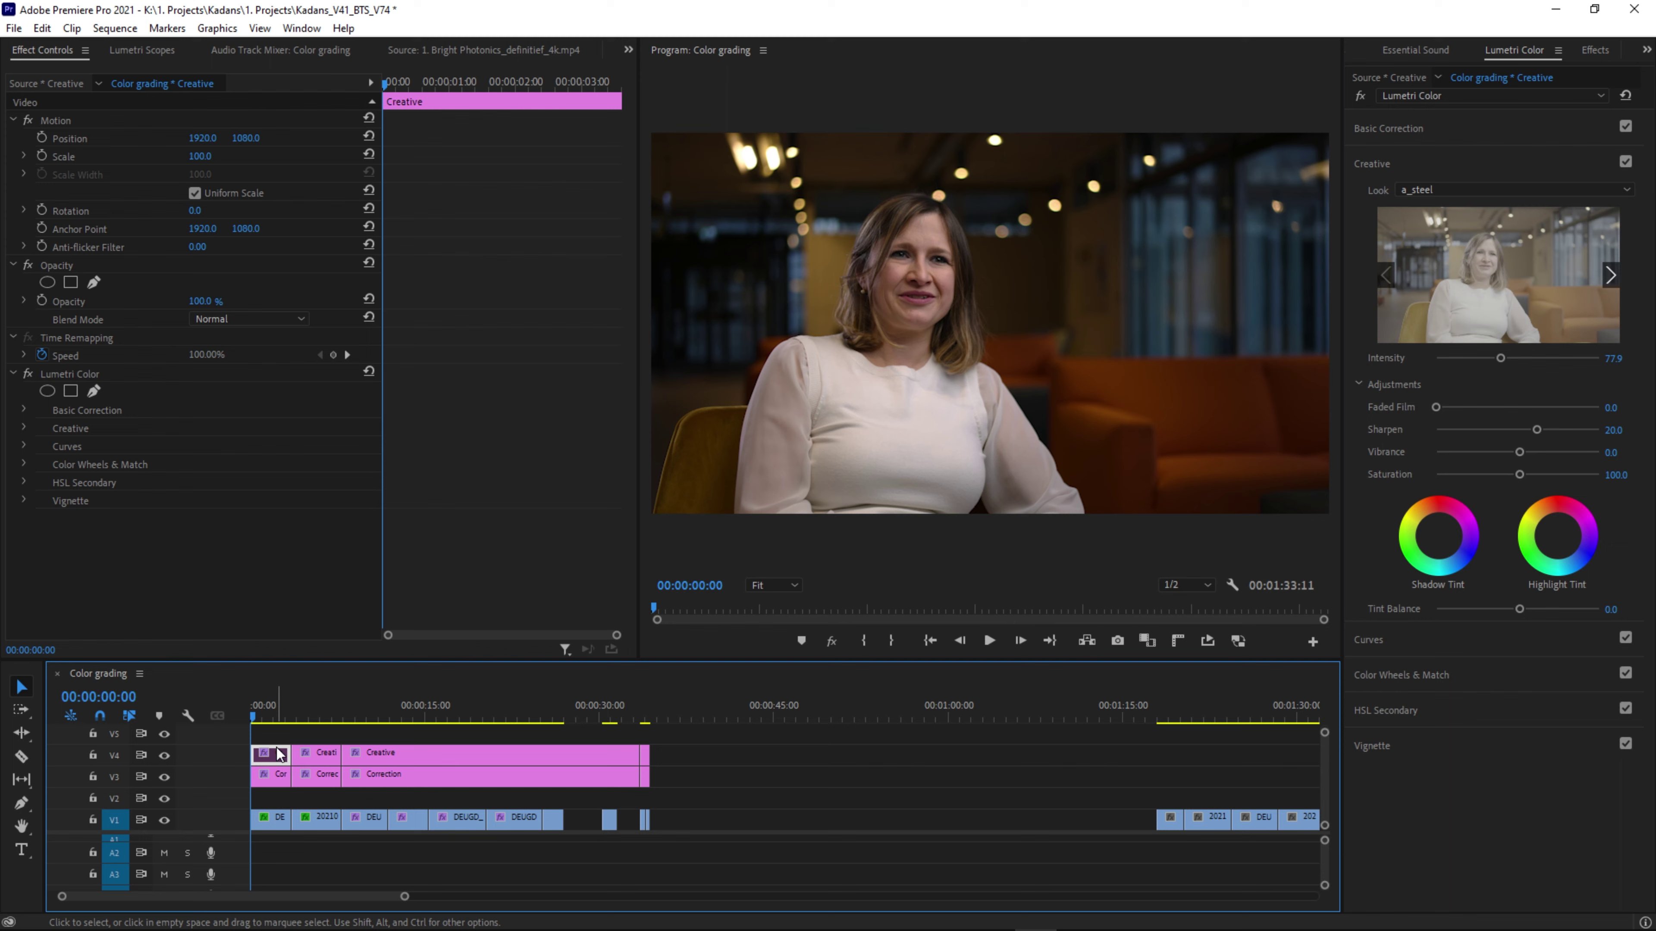